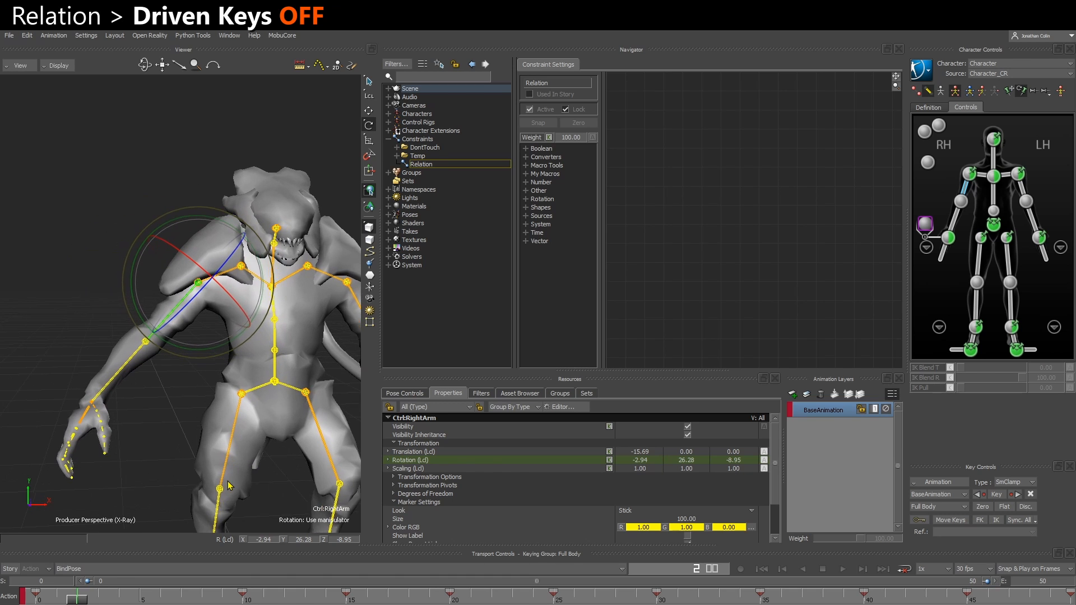
# Scrub the timeline and zoom in to inspect the right shoulder while the arm moves
pyautogui.moveTo(69, 601); pyautogui.dragTo(202, 583)
pyautogui.scroll(4, 182, 377)
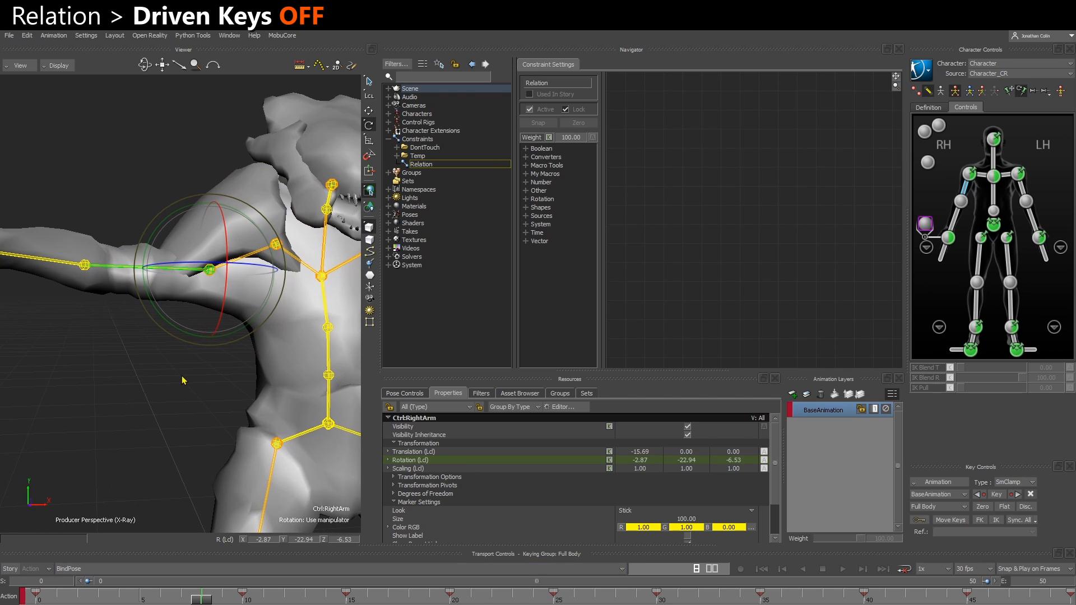
pyautogui.click(193, 330)
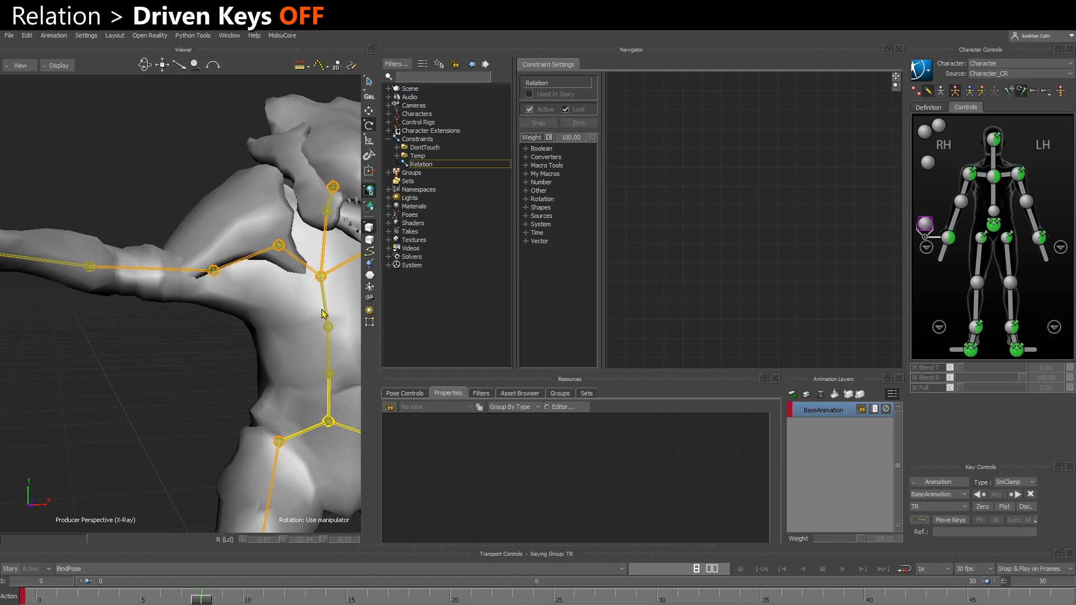
# Try translating the shoulder_r bone and undo the move
pyautogui.click(940, 91)
pyautogui.keyDown('ctrl'); pyautogui.keyDown('shift'); pyautogui.moveTo(217, 256); pyautogui.dragTo(233, 236); pyautogui.keyUp('shift'); pyautogui.keyUp('ctrl')
pyautogui.moveTo(233, 235); pyautogui.dragTo(222, 218)
pyautogui.press('t')
pyautogui.click(181, 365)
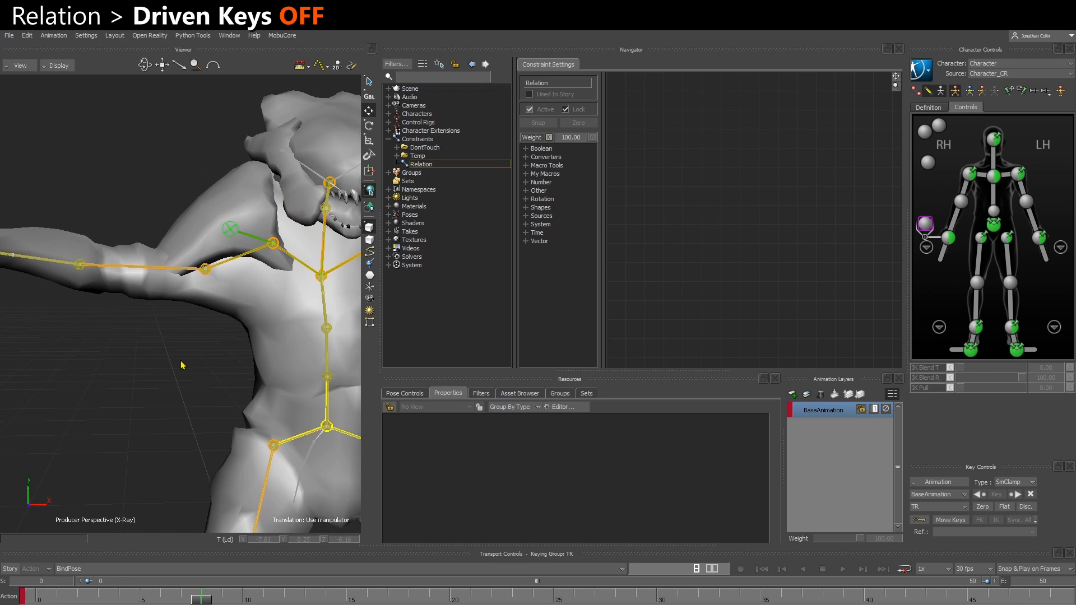
pyautogui.click(231, 228)
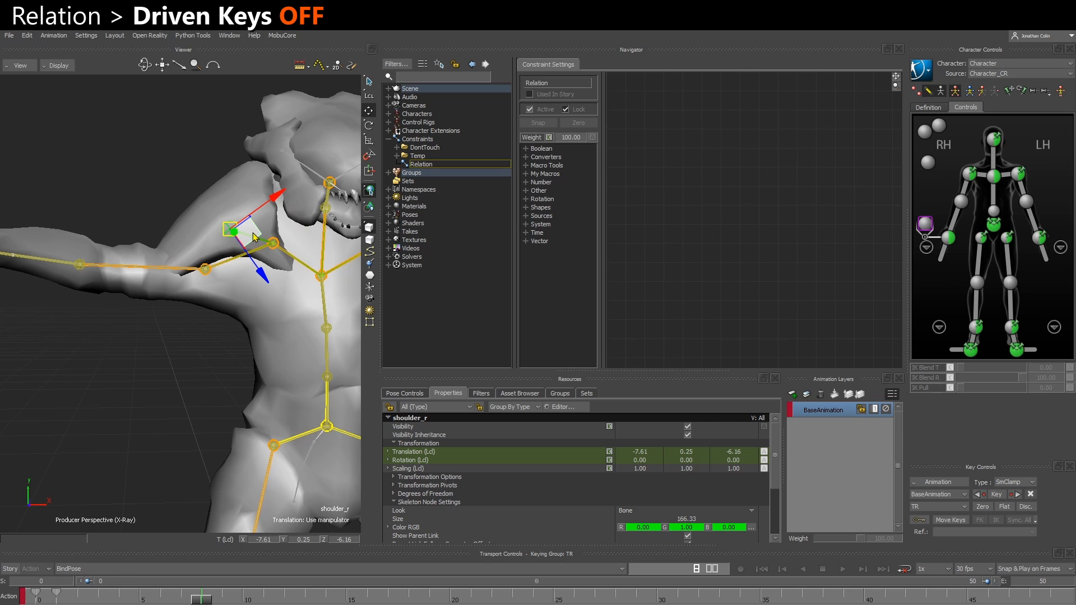
pyautogui.moveTo(255, 238); pyautogui.dragTo(272, 245)
pyautogui.hotkey('ctrl', 'z')
# Try rotating the right shoulder control in the viewport
pyautogui.click(239, 324)
pyautogui.click(236, 252)
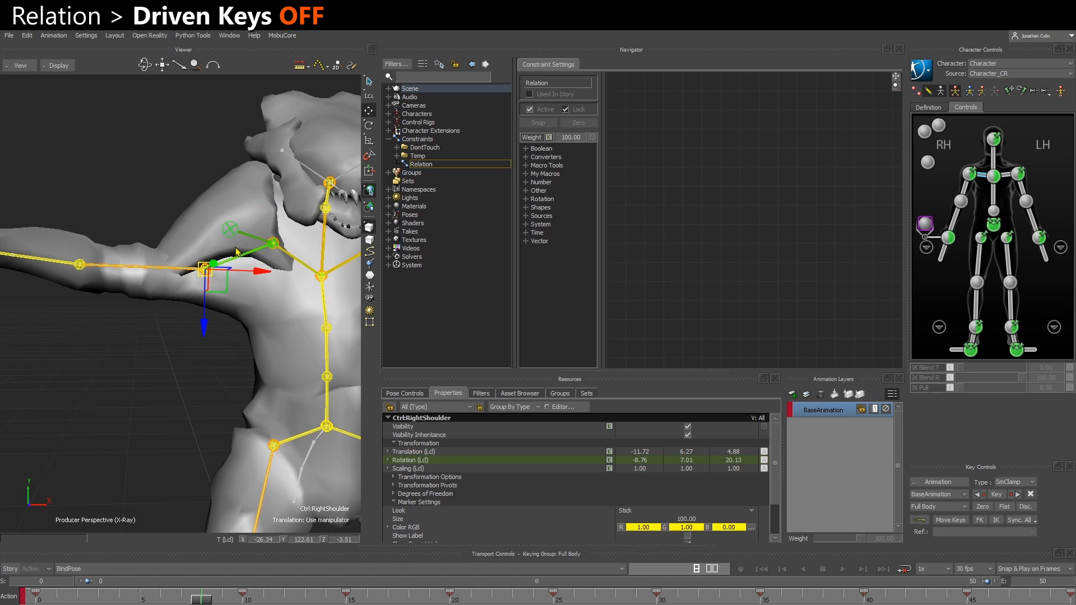
pyautogui.press('r')
pyautogui.moveTo(245, 309); pyautogui.dragTo(193, 339)
pyautogui.click(157, 251)
# Try moving the shoulder_r bone again and undo the change
pyautogui.click(236, 267)
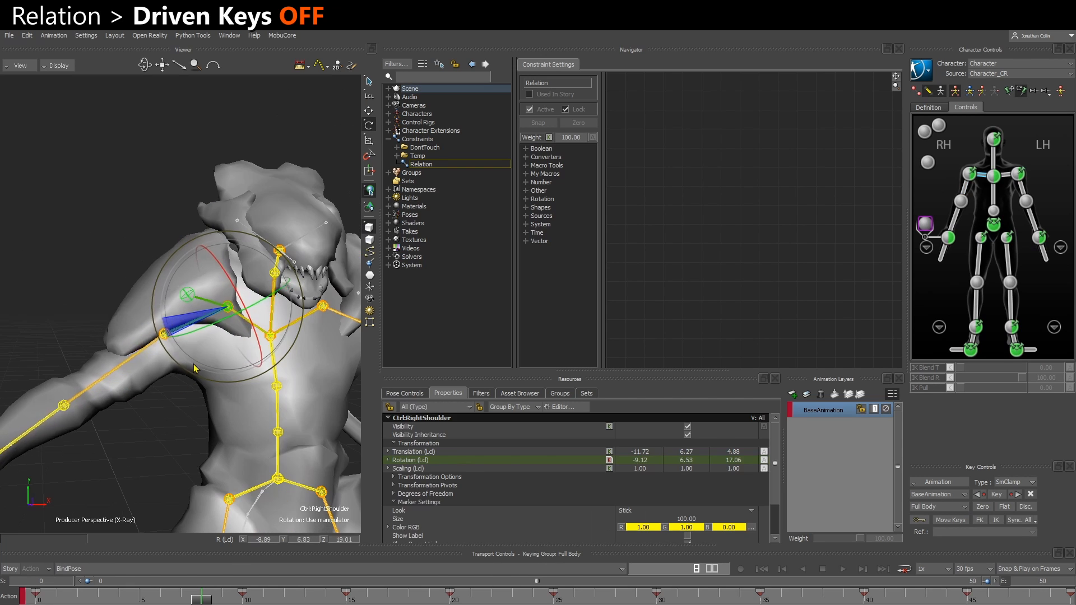
pyautogui.moveTo(185, 350); pyautogui.dragTo(179, 282)
pyautogui.click(195, 281)
pyautogui.click(203, 272)
pyautogui.keyDown('ctrl'); pyautogui.keyDown('shift'); pyautogui.moveTo(179, 286); pyautogui.dragTo(193, 307); pyautogui.keyUp('shift'); pyautogui.keyUp('ctrl')
pyautogui.hotkey('ctrl', 'z')
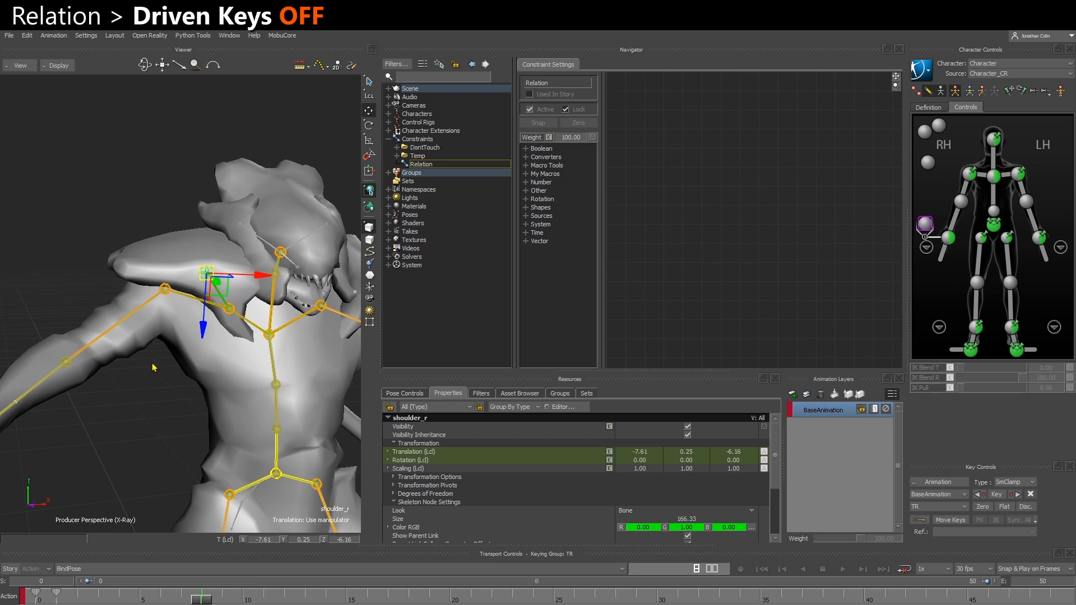
# Select the right arm control and scrub the timeline to frame 9
pyautogui.moveTo(154, 368)
pyautogui.keyDown('ctrl'); pyautogui.keyDown('shift'); pyautogui.mouseDown()
pyautogui.moveTo(133, 363)
pyautogui.moveTo(140, 376)
pyautogui.mouseUp(); pyautogui.keyUp('shift'); pyautogui.keyUp('ctrl')
pyautogui.click(119, 319)
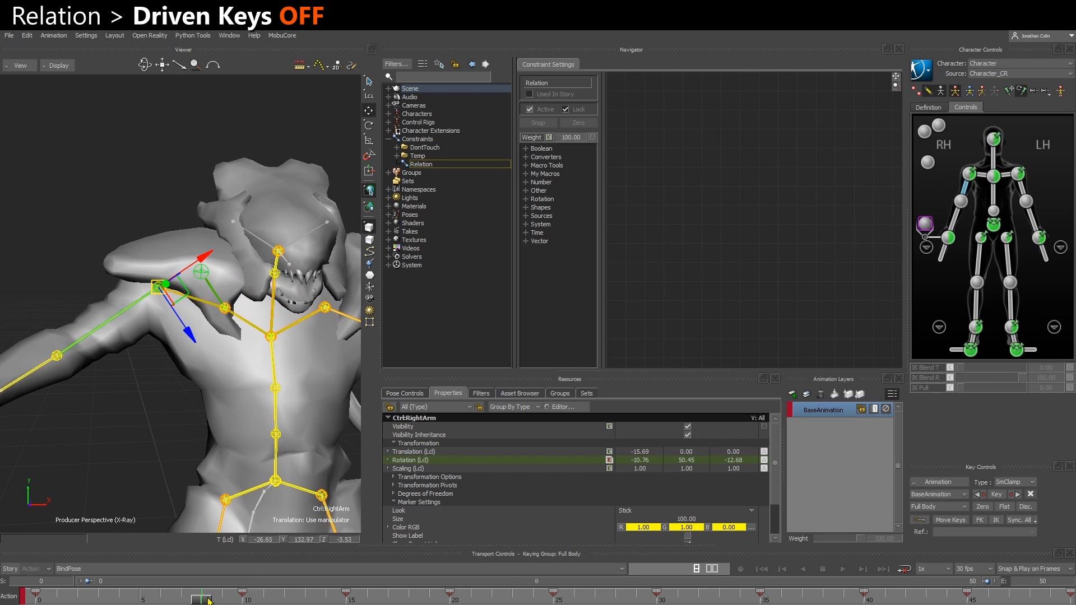
pyautogui.moveTo(209, 601)
pyautogui.mouseDown()
pyautogui.moveTo(123, 596)
pyautogui.moveTo(243, 599)
pyautogui.moveTo(226, 598)
pyautogui.mouseUp()
# Try rotating the shoulder_r bone at frame 9, undo the changes, and reselect the right arm control
pyautogui.click(116, 464)
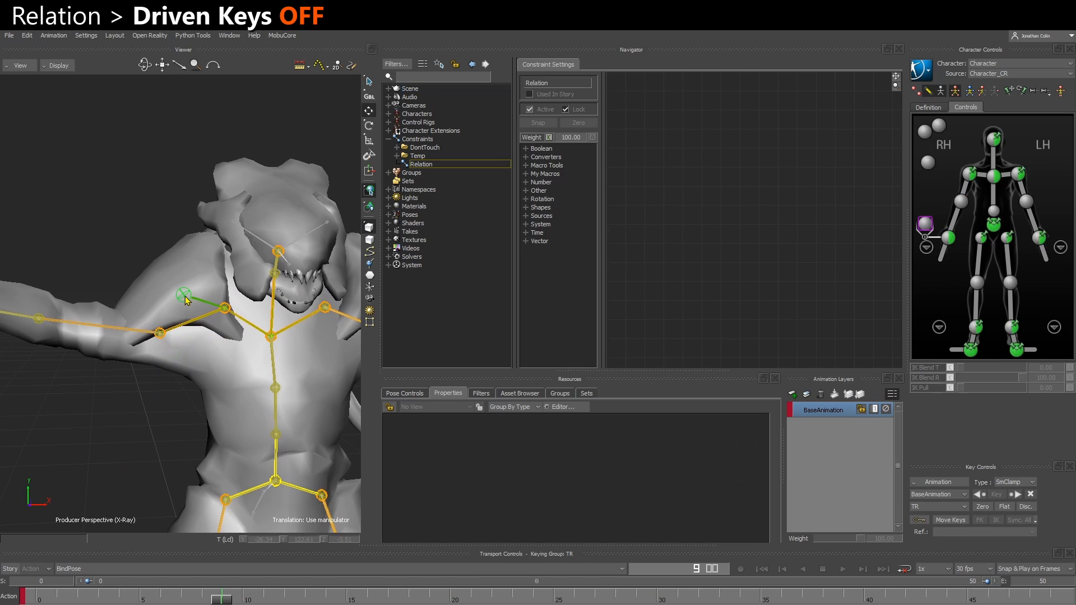
pyautogui.click(185, 299)
pyautogui.keyDown('ctrl'); pyautogui.keyDown('shift'); pyautogui.moveTo(186, 301); pyautogui.dragTo(176, 350); pyautogui.keyUp('shift'); pyautogui.keyUp('ctrl')
pyautogui.press('e')
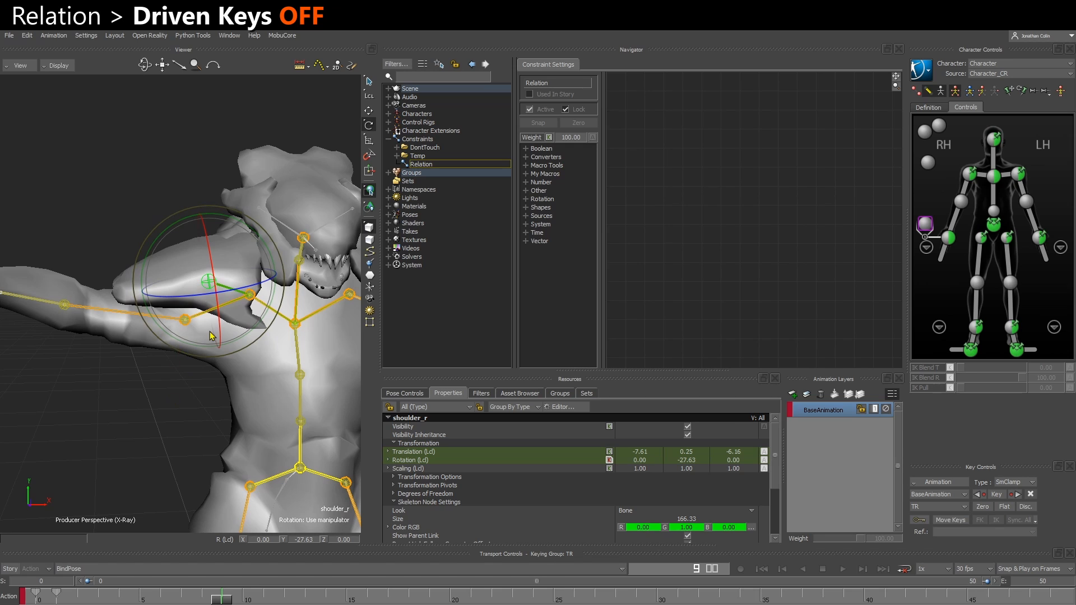
pyautogui.press('w')
pyautogui.moveTo(206, 308); pyautogui.dragTo(216, 299)
pyautogui.hotkey('ctrl', 'z')
pyautogui.hotkey('ctrl', 'z')
pyautogui.hotkey('ctrl', 'z')
pyautogui.hotkey('ctrl', 'z')
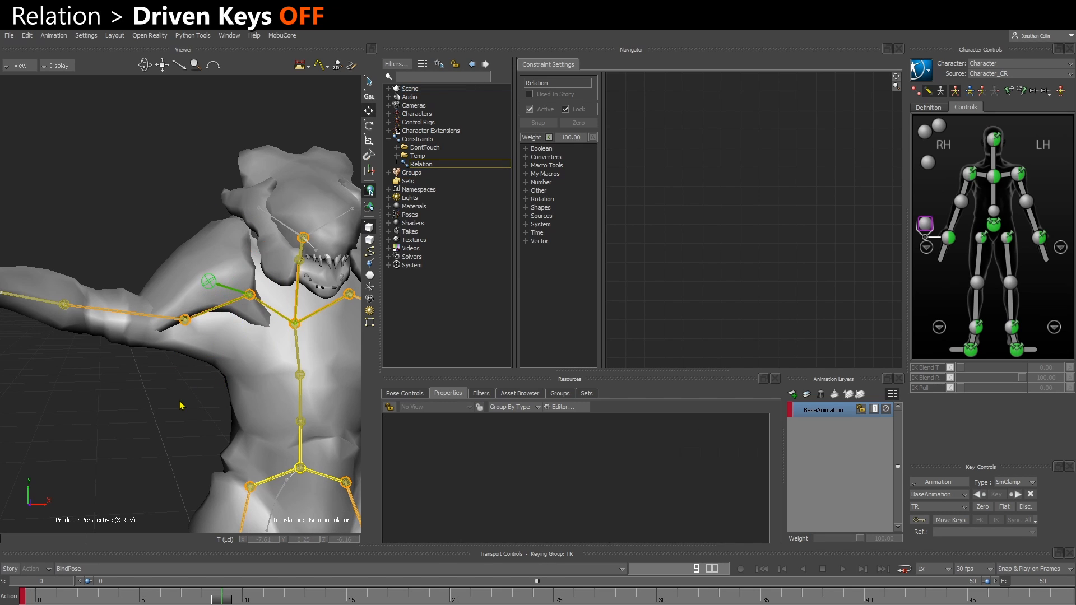
pyautogui.click(173, 400)
pyautogui.click(145, 310)
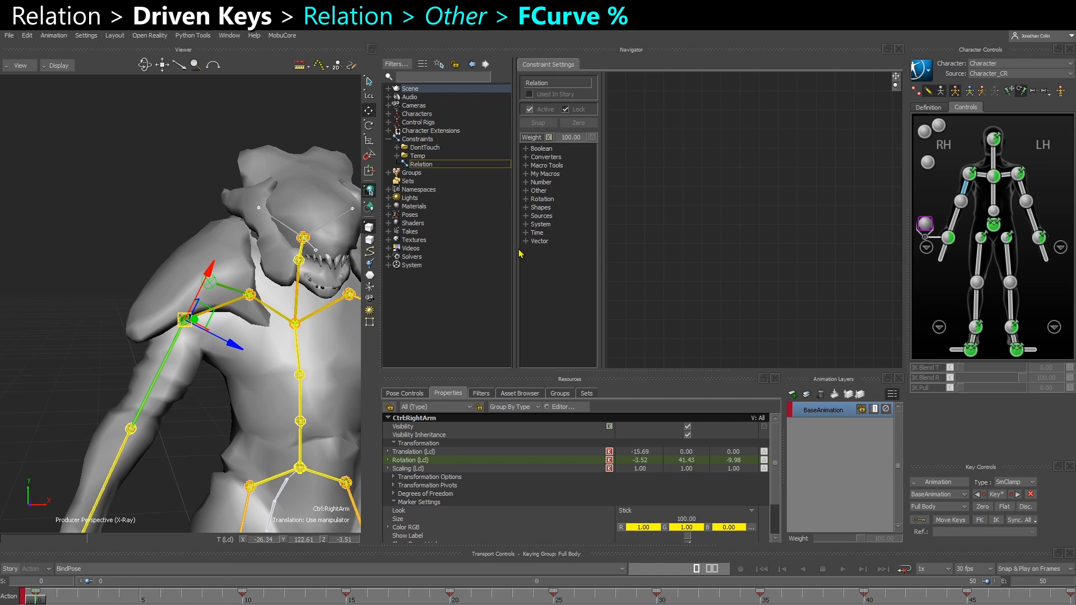
# Add an FCurve Number (%) box from the Other operators to the Relation constraint graph
pyautogui.moveTo(515, 250); pyautogui.dragTo(483, 246)
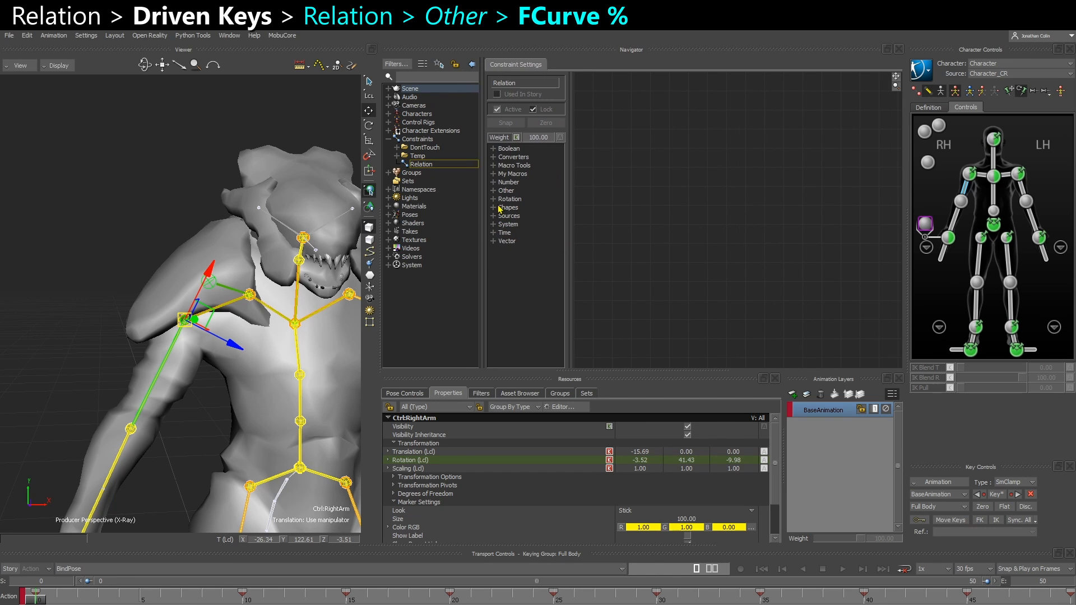
pyautogui.click(494, 192)
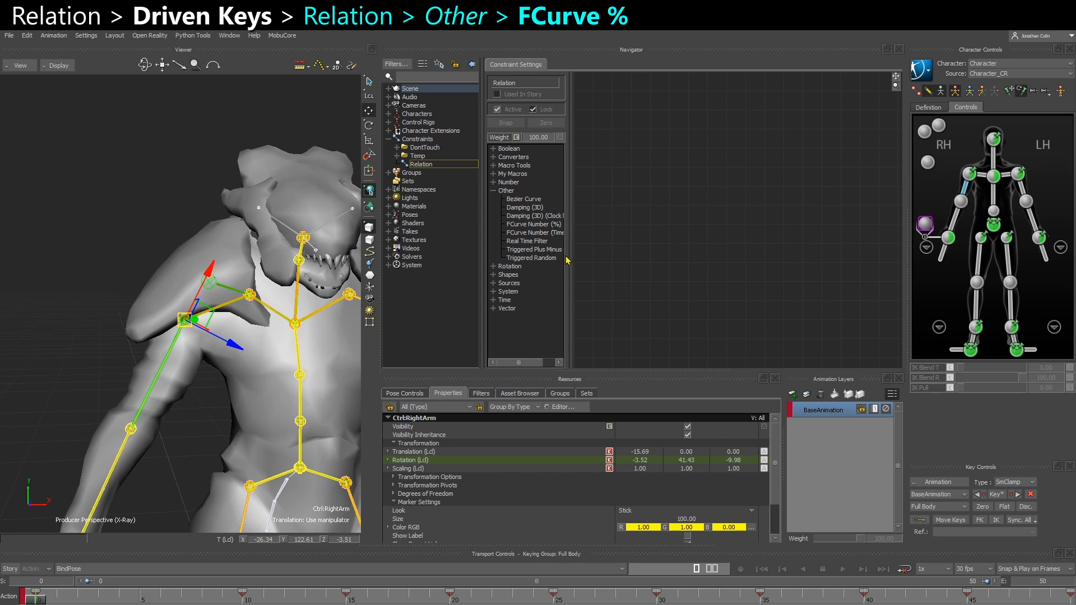
pyautogui.moveTo(568, 256); pyautogui.dragTo(595, 256)
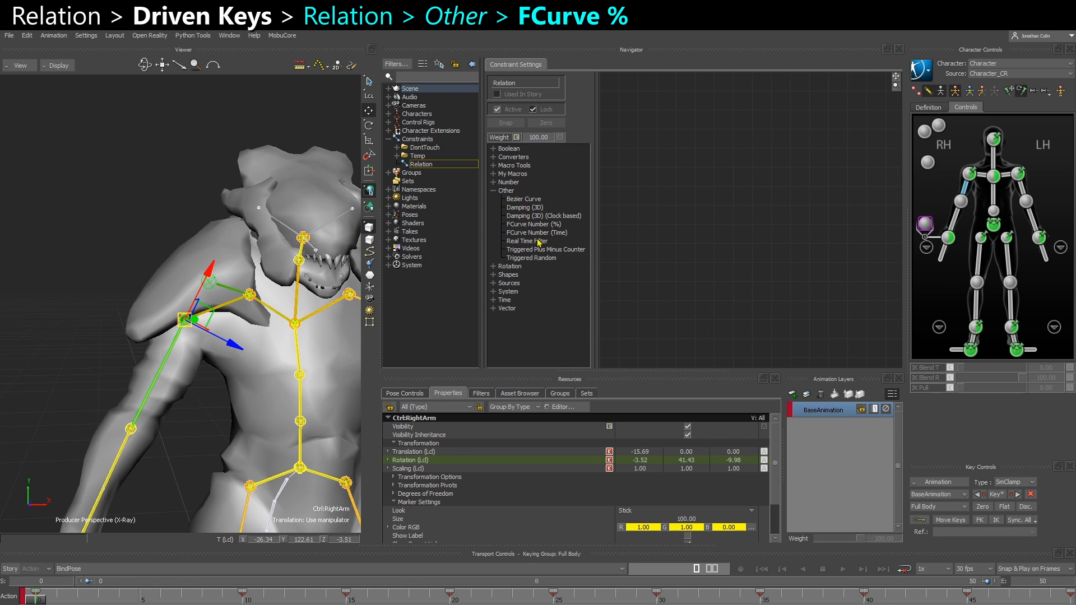
pyautogui.moveTo(381, 315); pyautogui.dragTo(357, 315)
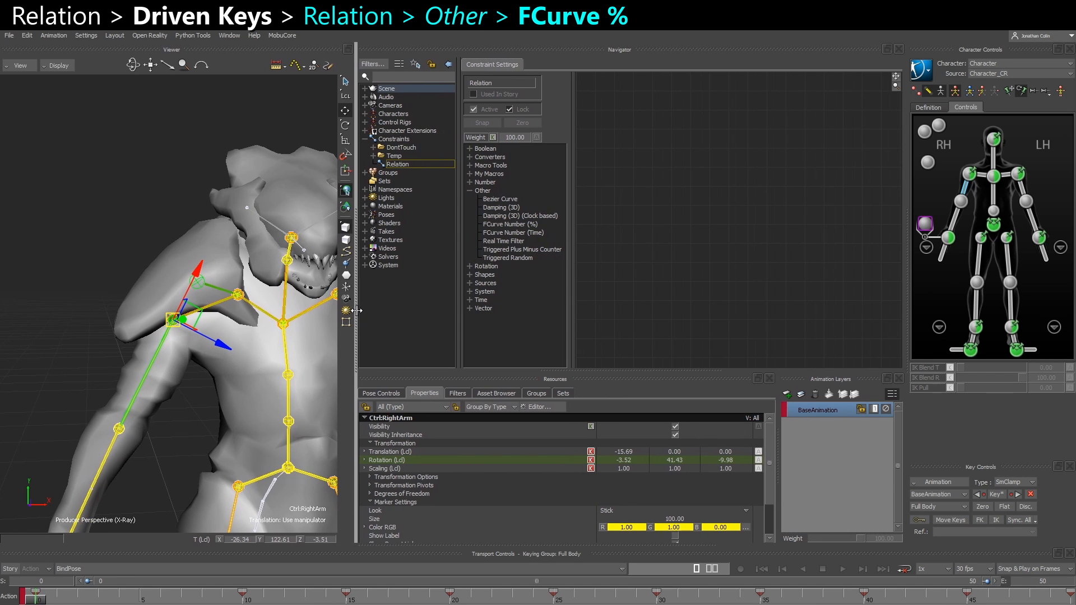
pyautogui.click(501, 225)
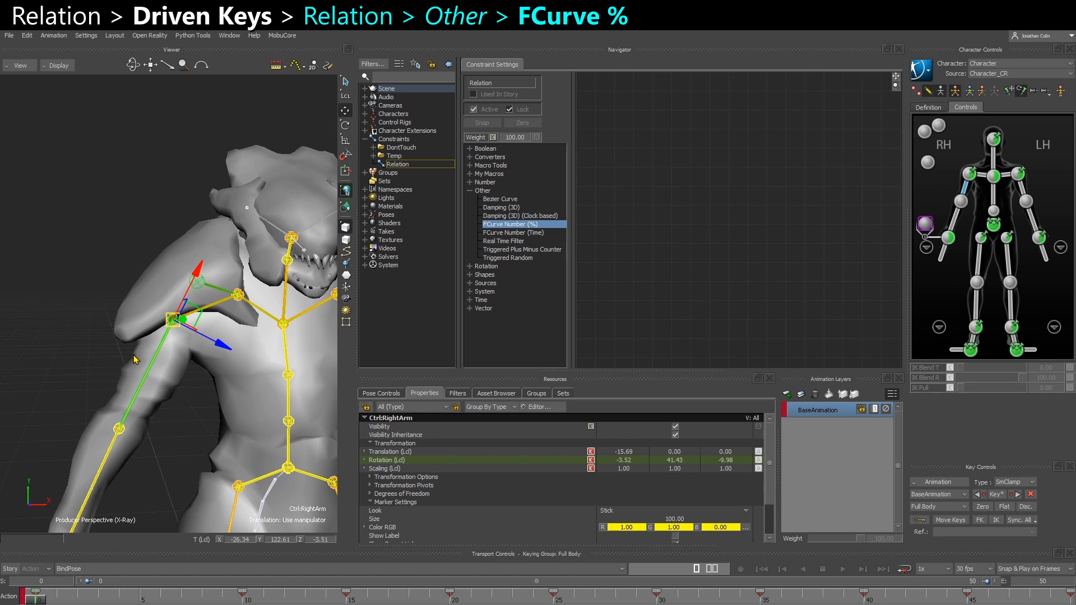
pyautogui.moveTo(510, 226); pyautogui.dragTo(677, 222)
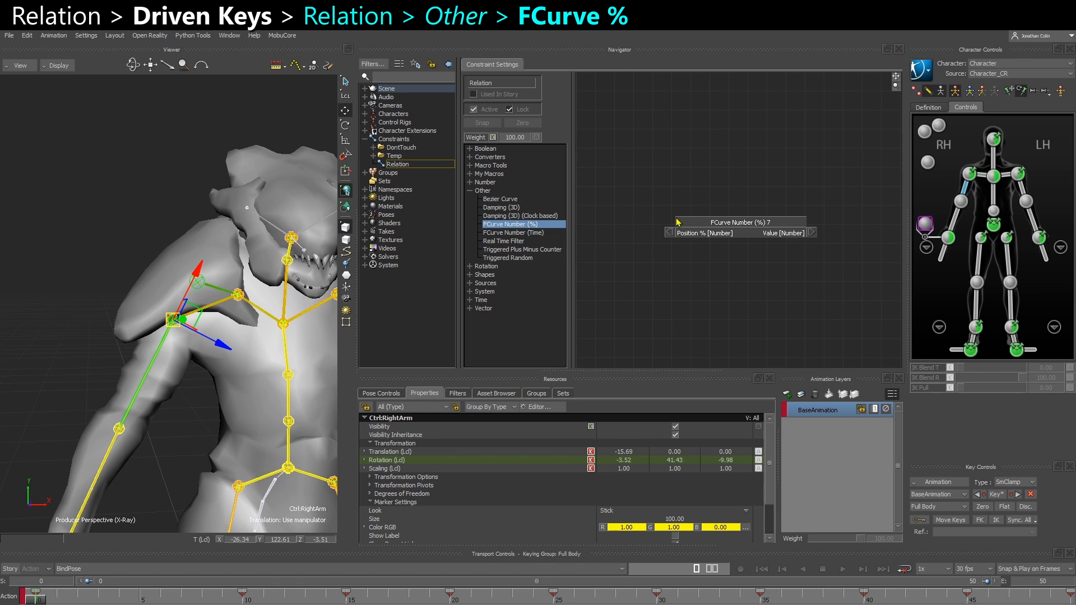
# Open the FCurve Number (%) box for editing and examine its curve, then close the editor
pyautogui.keyDown('ctrl'); pyautogui.moveTo(701, 282); pyautogui.dragTo(721, 256); pyautogui.keyUp('ctrl')
pyautogui.click(730, 224)
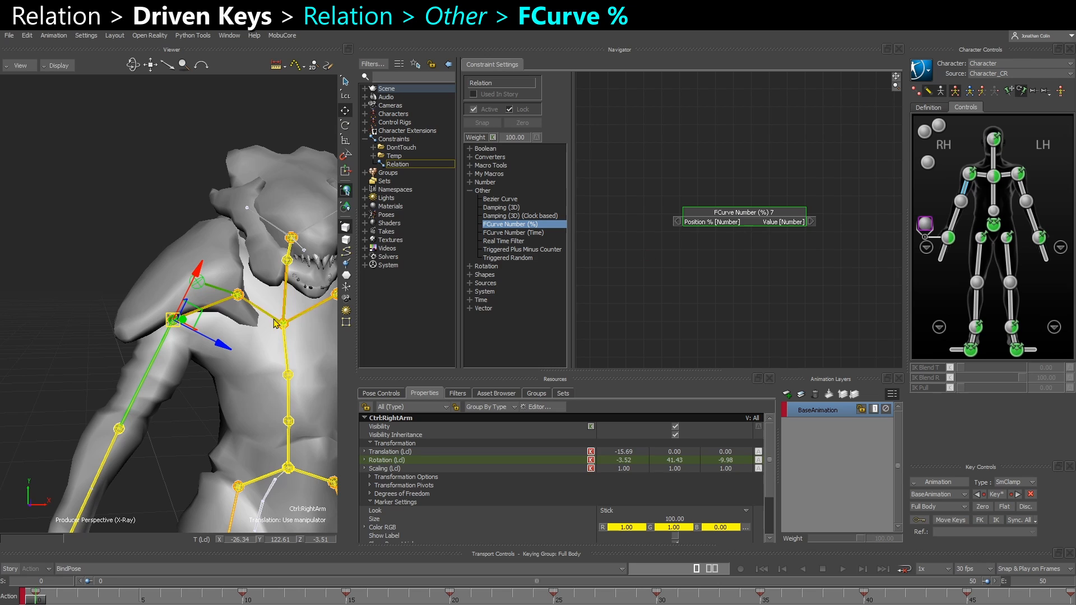
pyautogui.rightClick(732, 222)
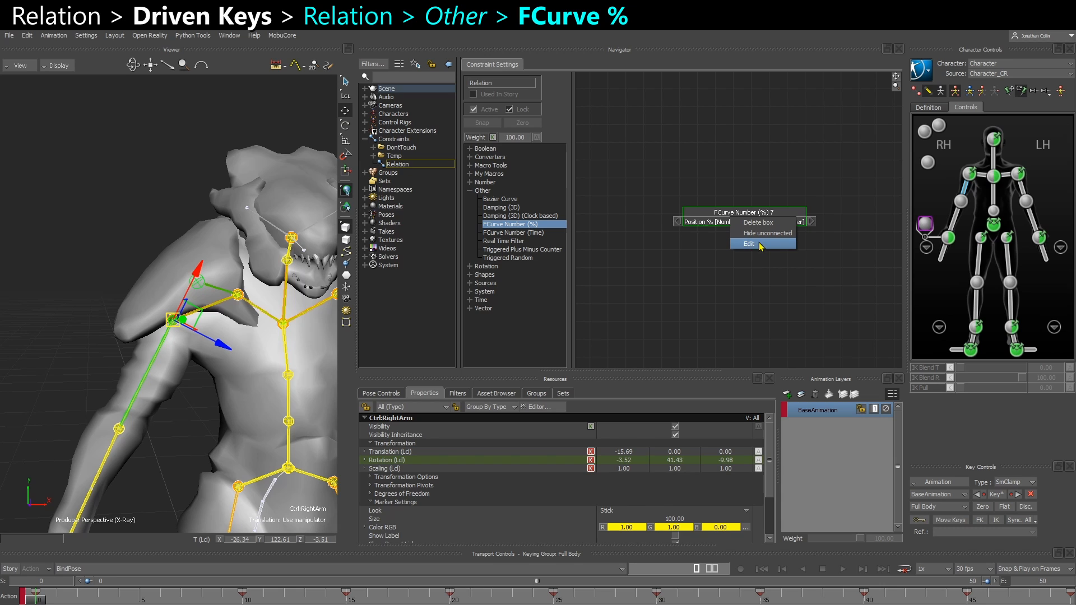
pyautogui.click(761, 245)
pyautogui.moveTo(628, 380); pyautogui.dragTo(667, 301)
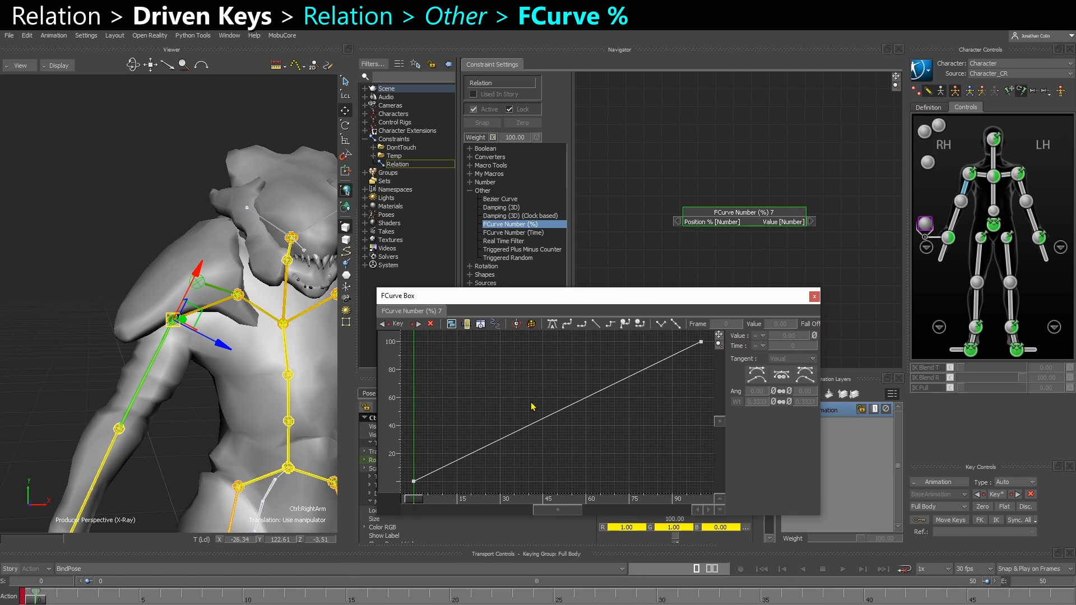
pyautogui.keyDown('ctrl'); pyautogui.moveTo(531, 403); pyautogui.dragTo(471, 444); pyautogui.keyUp('ctrl')
pyautogui.click(684, 364)
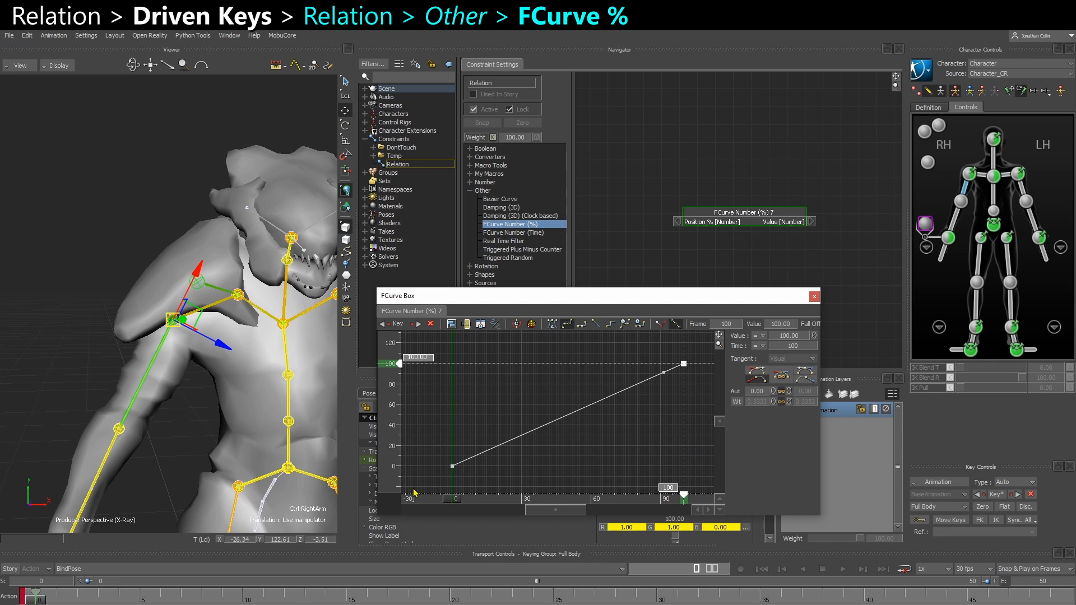
pyautogui.click(814, 297)
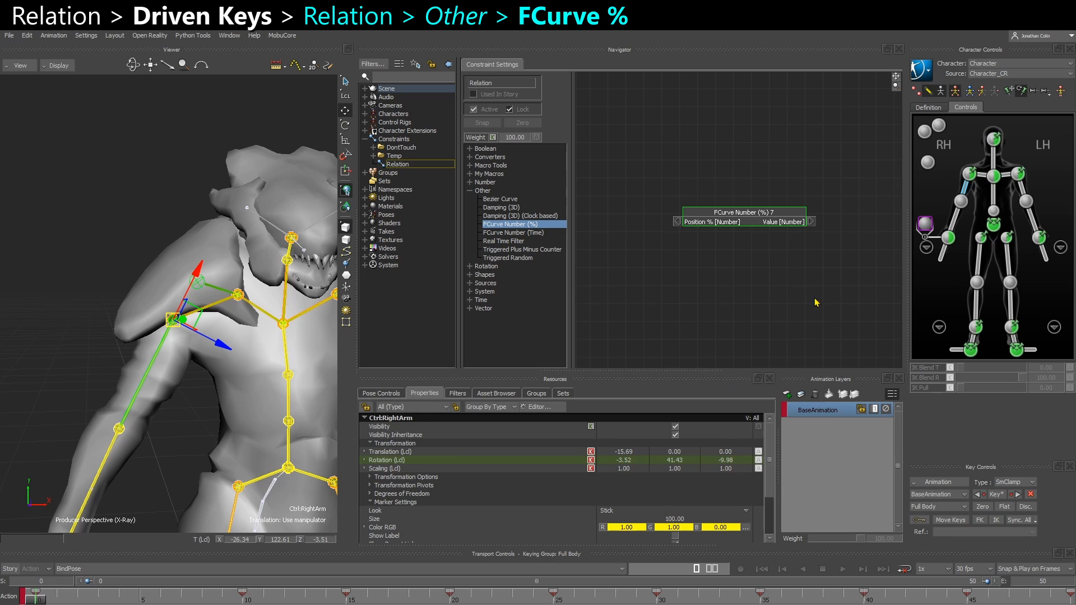
# Reposition the FCurve Number (%) box higher in the relation graph
pyautogui.click(723, 294)
pyautogui.keyDown('shift'); pyautogui.moveTo(746, 292); pyautogui.dragTo(752, 249); pyautogui.keyUp('shift')
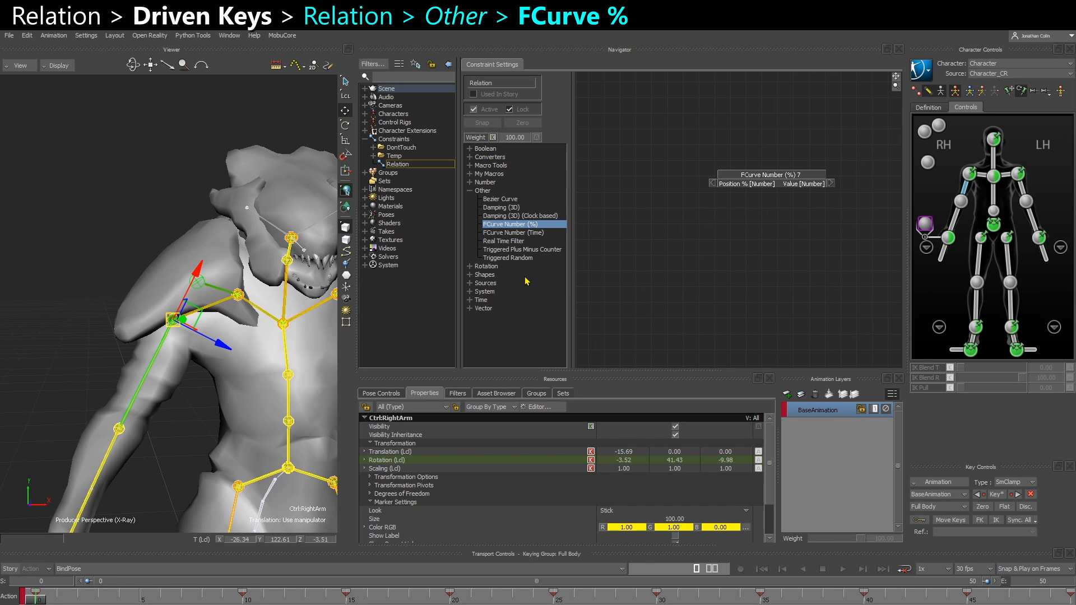
pyautogui.keyDown('ctrl'); pyautogui.keyDown('shift'); pyautogui.moveTo(200, 399); pyautogui.dragTo(188, 350); pyautogui.keyUp('shift'); pyautogui.keyUp('ctrl')
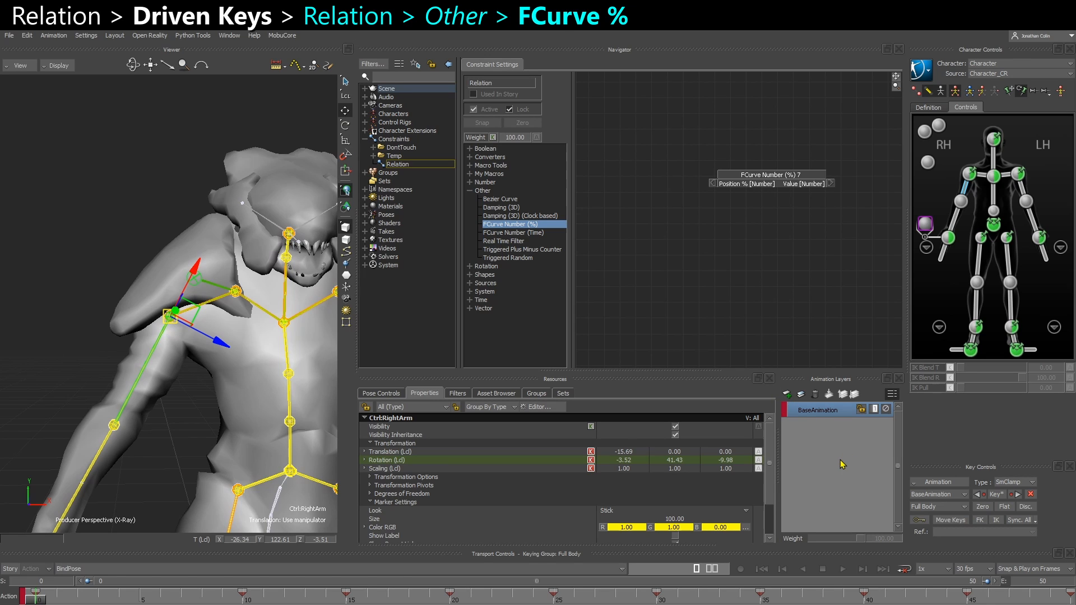
# Set the timeline's end frame to 100
pyautogui.click(1050, 583)
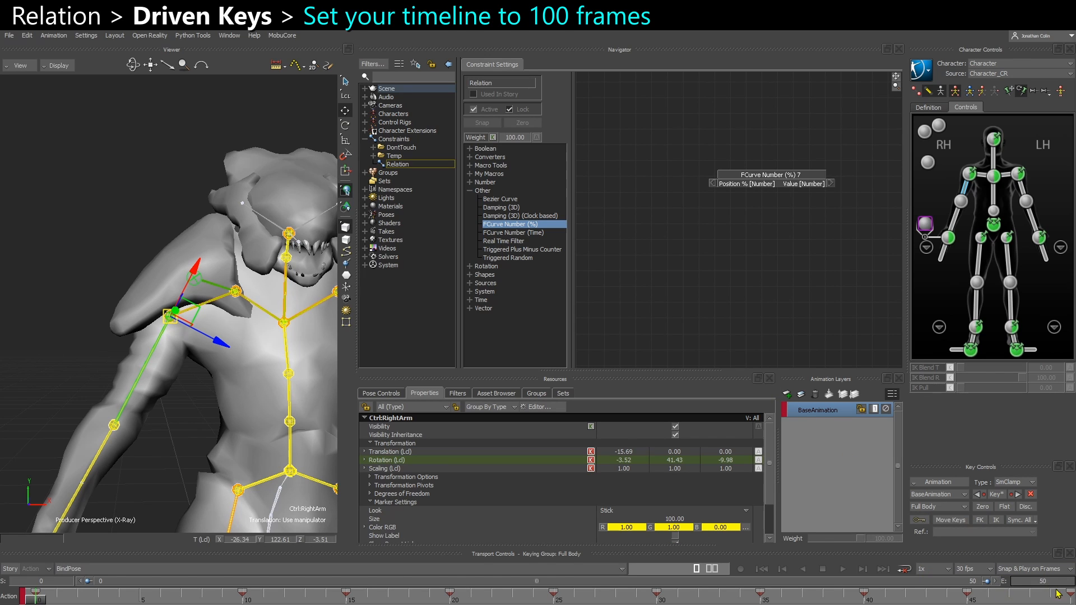
pyautogui.write('1')
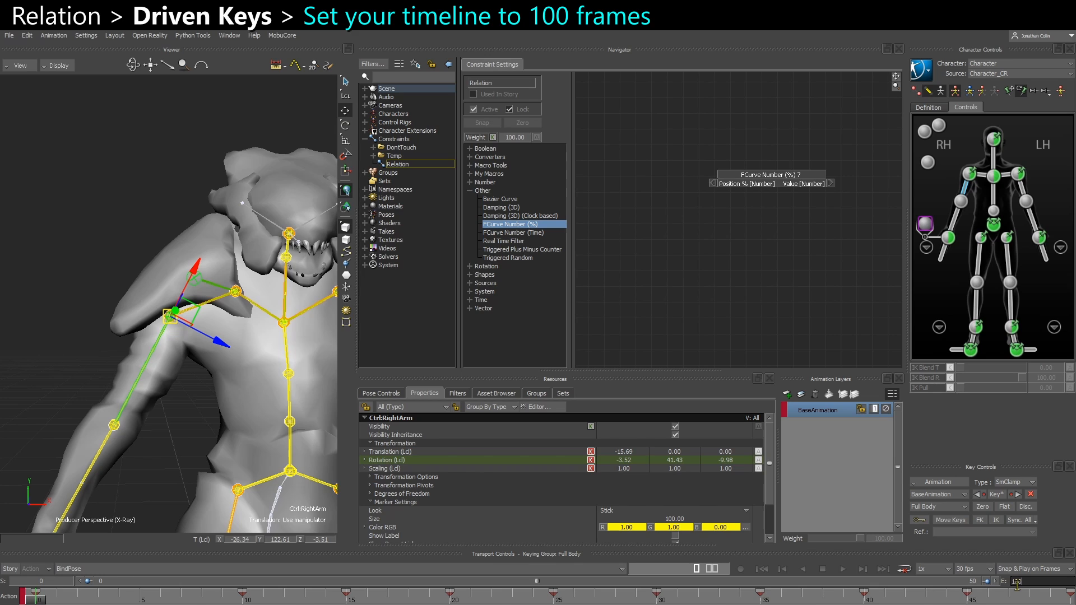
pyautogui.write('00')
pyautogui.press('Return')
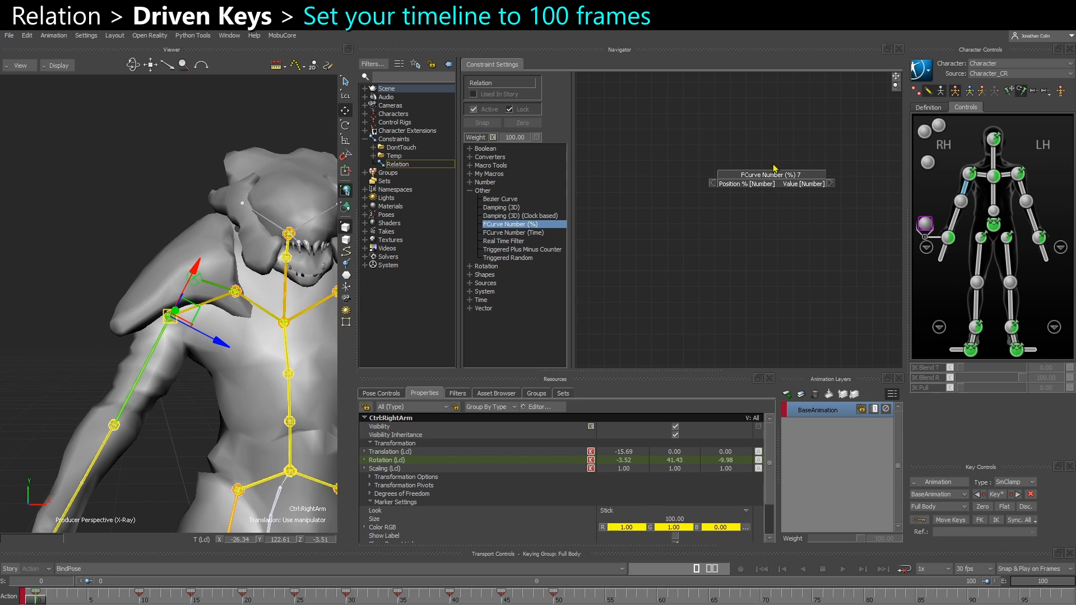
# Add a new animation layer and set its layer mode to Override
pyautogui.click(788, 394)
pyautogui.rightClick(800, 412)
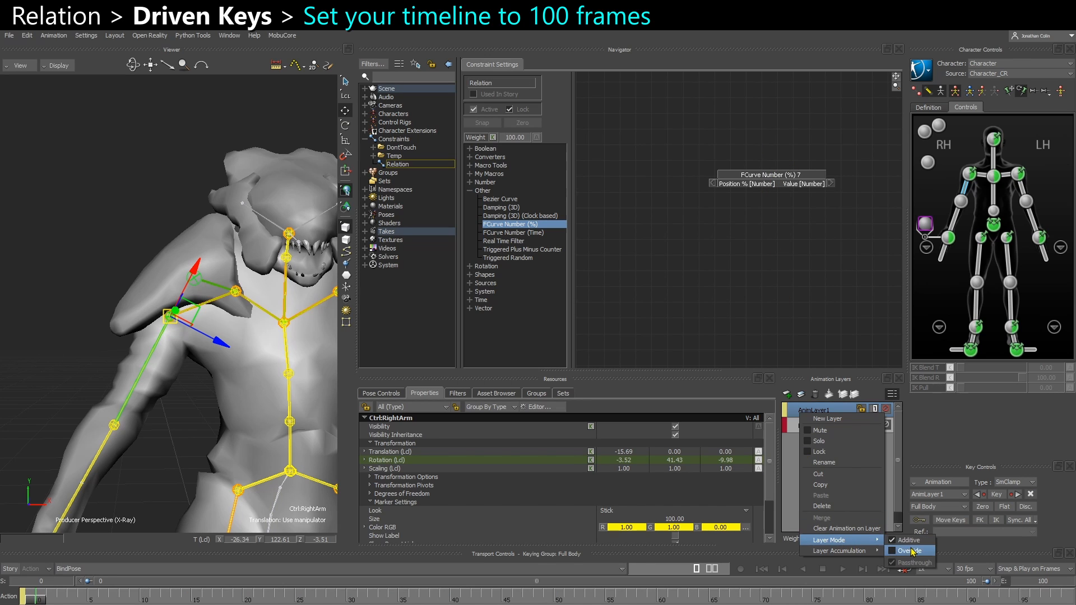
pyautogui.click(904, 543)
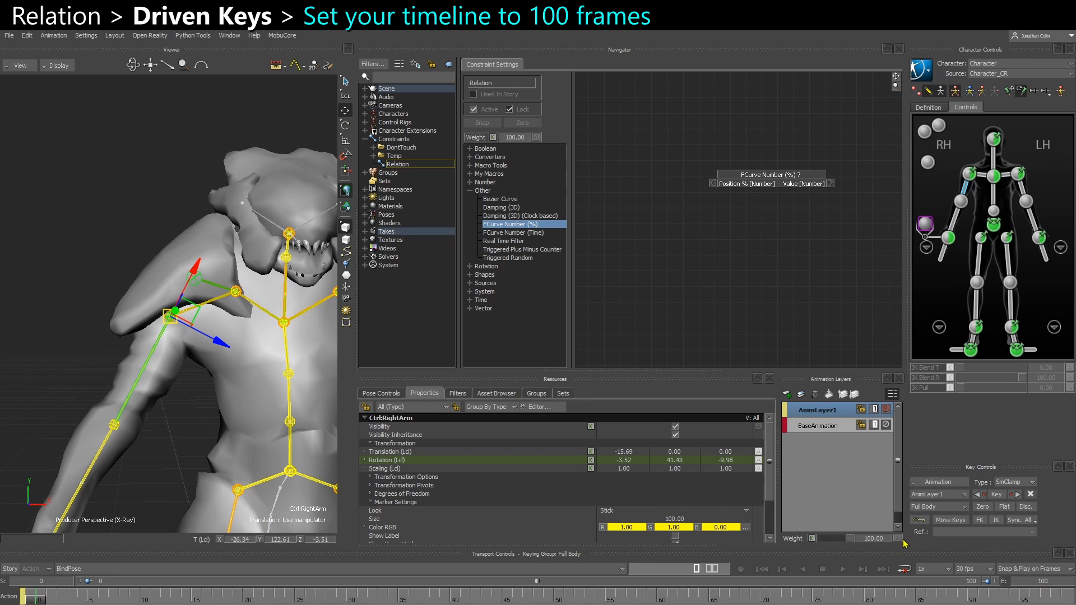
pyautogui.click(191, 570)
pyautogui.click(108, 571)
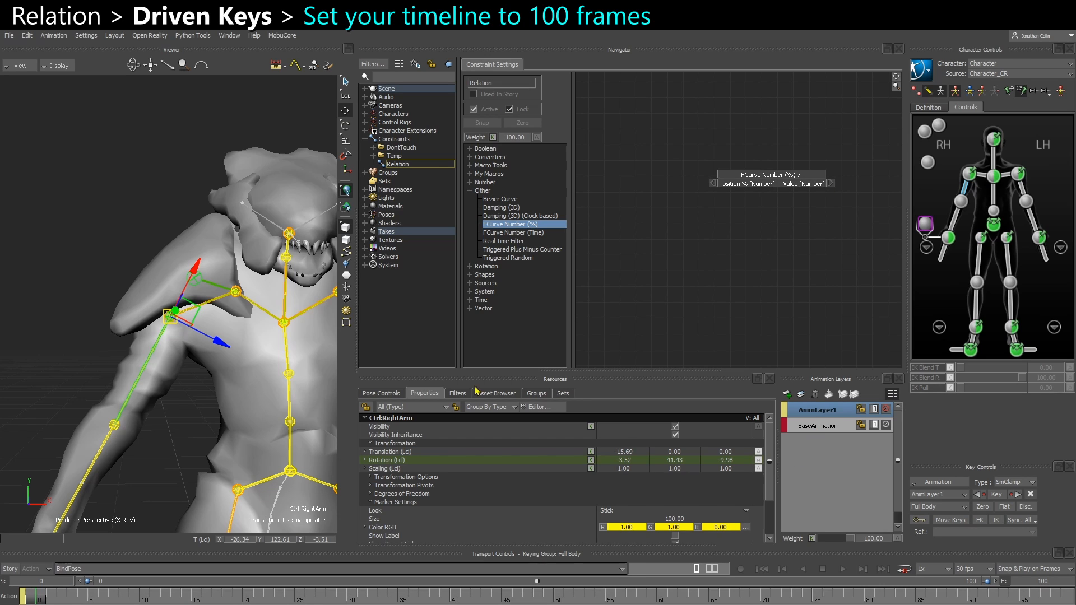
# Key the right shoulder effector's rotation at the first frame and move the time slider to the last frame
pyautogui.click(968, 175)
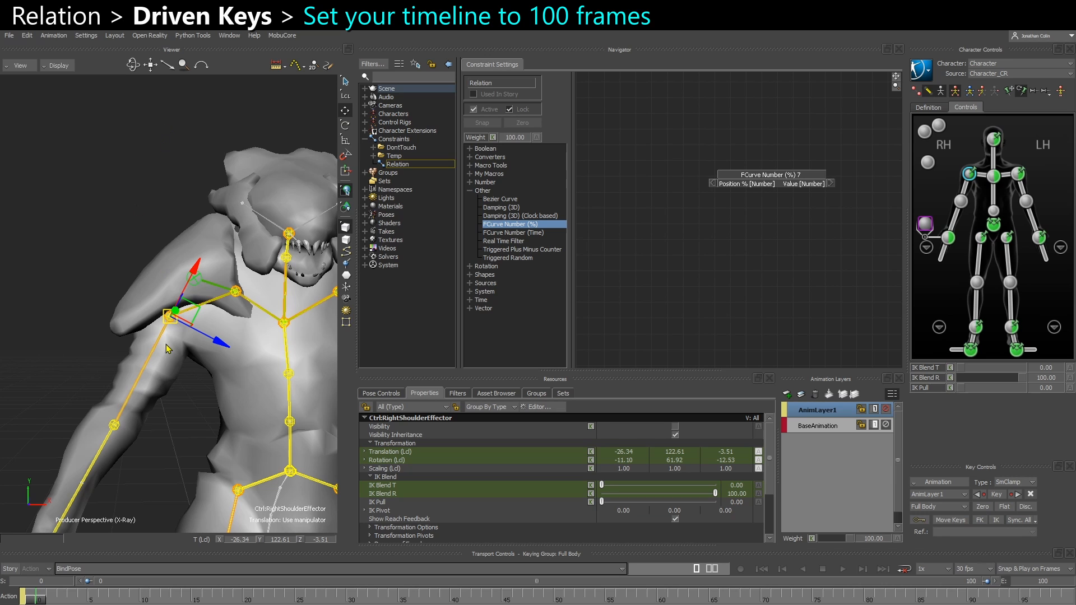
pyautogui.press('e')
pyautogui.moveTo(180, 390); pyautogui.dragTo(202, 392)
pyautogui.keyDown('alt'); pyautogui.moveTo(202, 393); pyautogui.dragTo(200, 371, button='middle'); pyautogui.keyUp('alt')
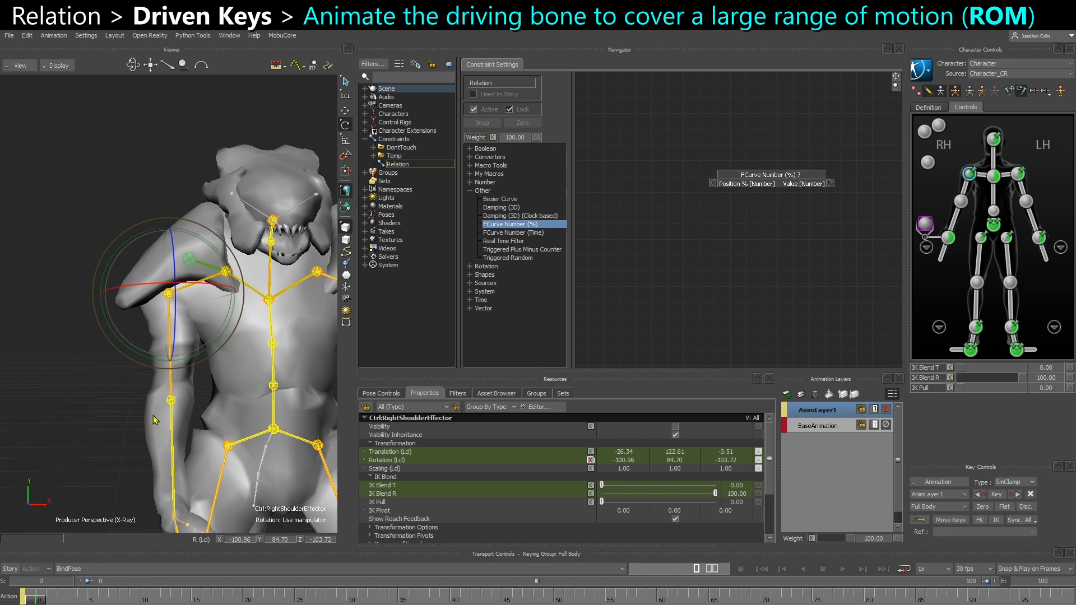
pyautogui.hotkey('ctrl', 'z')
pyautogui.press('k')
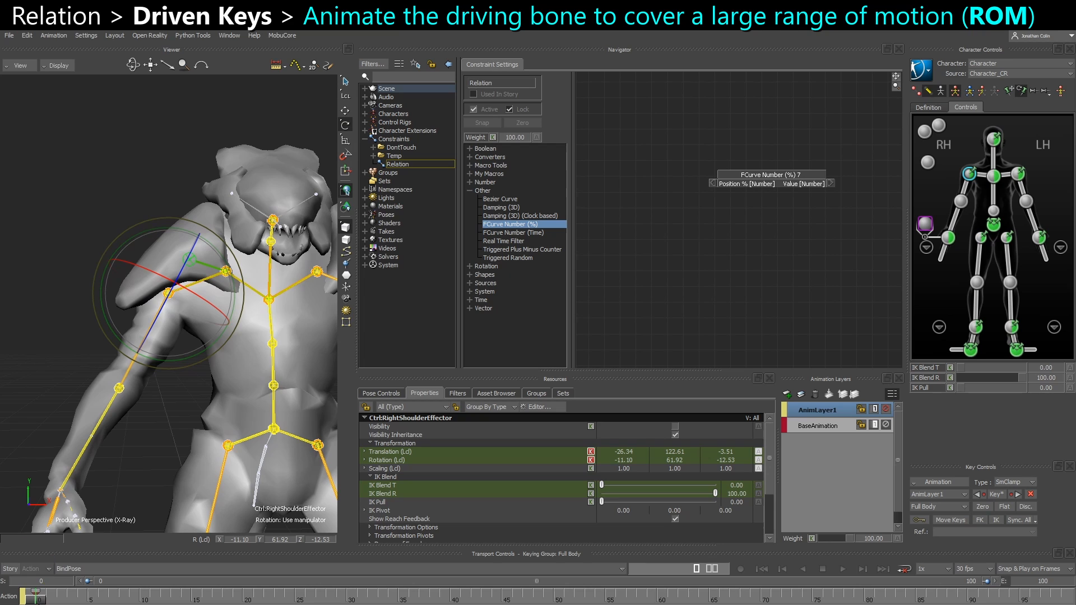
pyautogui.moveTo(36, 599); pyautogui.dragTo(1072, 599)
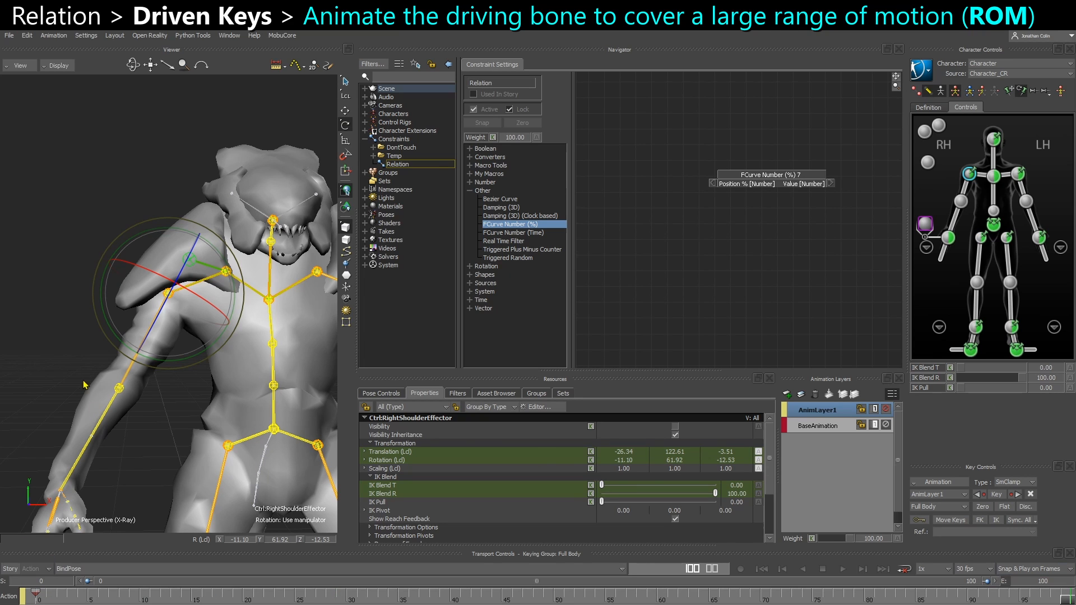
# Rotate the right arm control upward at the last frame to about -6, -64, -2 degrees
pyautogui.moveTo(181, 367); pyautogui.dragTo(118, 354)
pyautogui.keyDown('ctrl'); pyautogui.keyDown('shift'); pyautogui.moveTo(118, 353); pyautogui.dragTo(137, 436); pyautogui.keyUp('shift'); pyautogui.keyUp('ctrl')
pyautogui.click(136, 434)
pyautogui.click(194, 323)
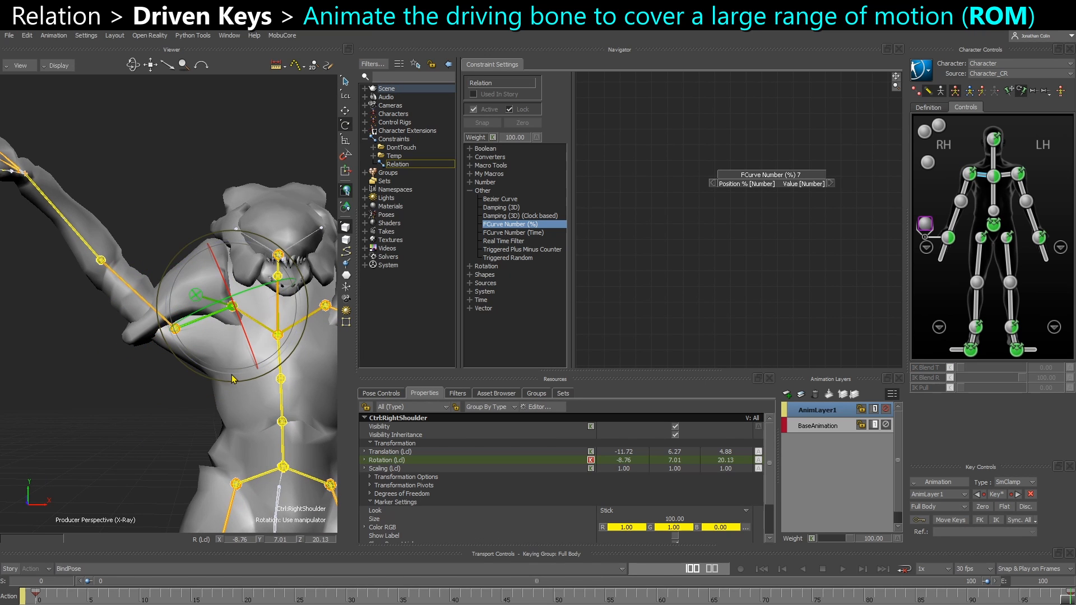
pyautogui.moveTo(241, 368); pyautogui.dragTo(186, 391)
pyautogui.hotkey('ctrl', 'z')
pyautogui.click(144, 432)
pyautogui.click(152, 308)
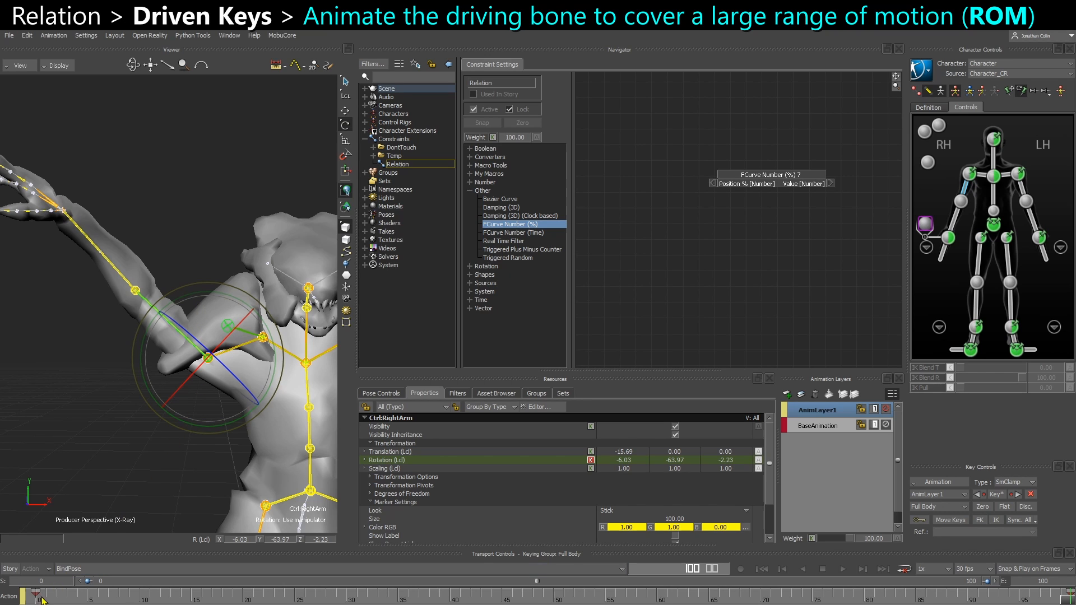
# Set the right arm's first-frame key to Linear interpolation and scrub the timeline to review the motion
pyautogui.moveTo(45, 597)
pyautogui.mouseDown()
pyautogui.moveTo(140, 597)
pyautogui.moveTo(37, 597)
pyautogui.mouseUp()
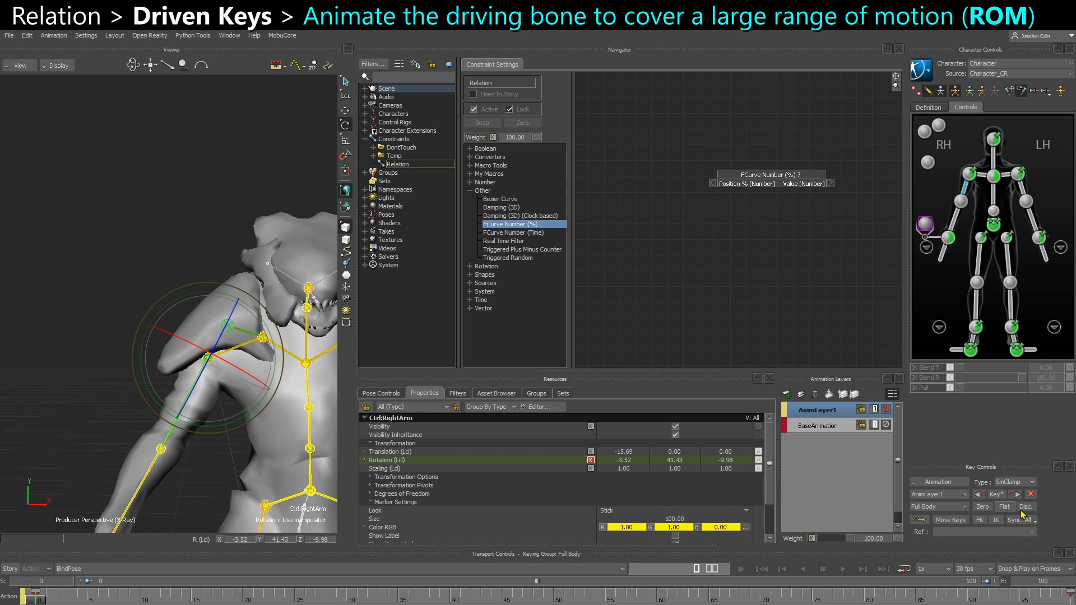
pyautogui.click(1071, 598)
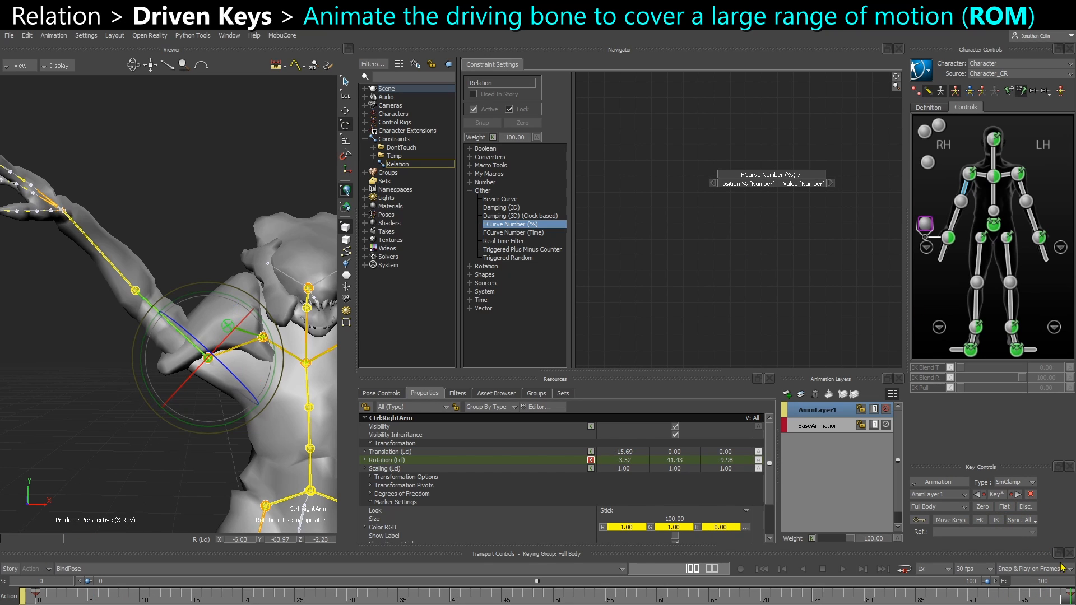
pyautogui.rightClick(41, 594)
pyautogui.moveTo(99, 507)
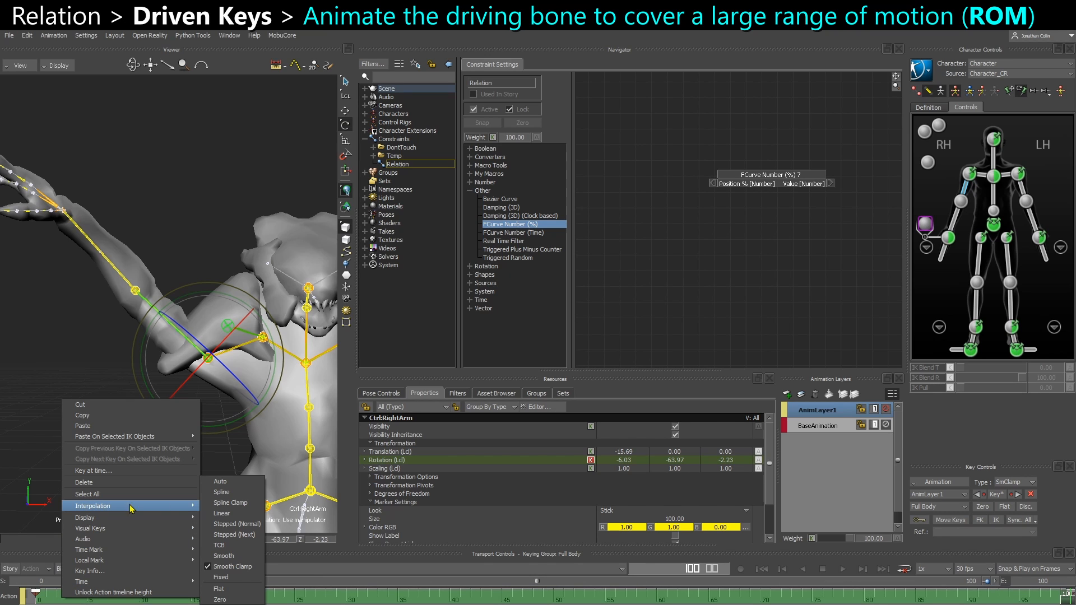
pyautogui.click(231, 514)
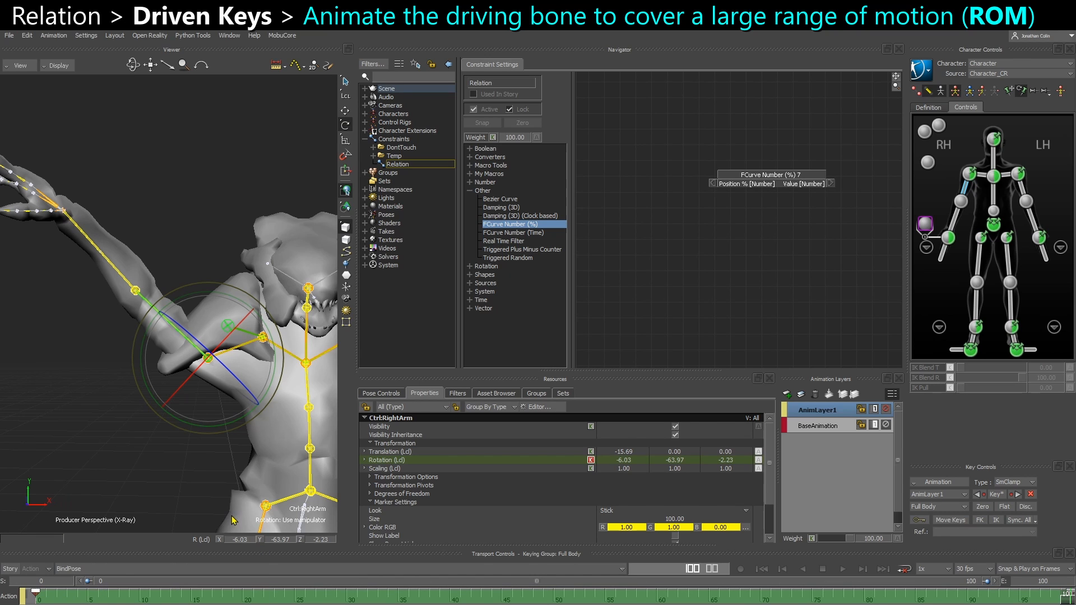
pyautogui.moveTo(39, 597); pyautogui.dragTo(143, 595)
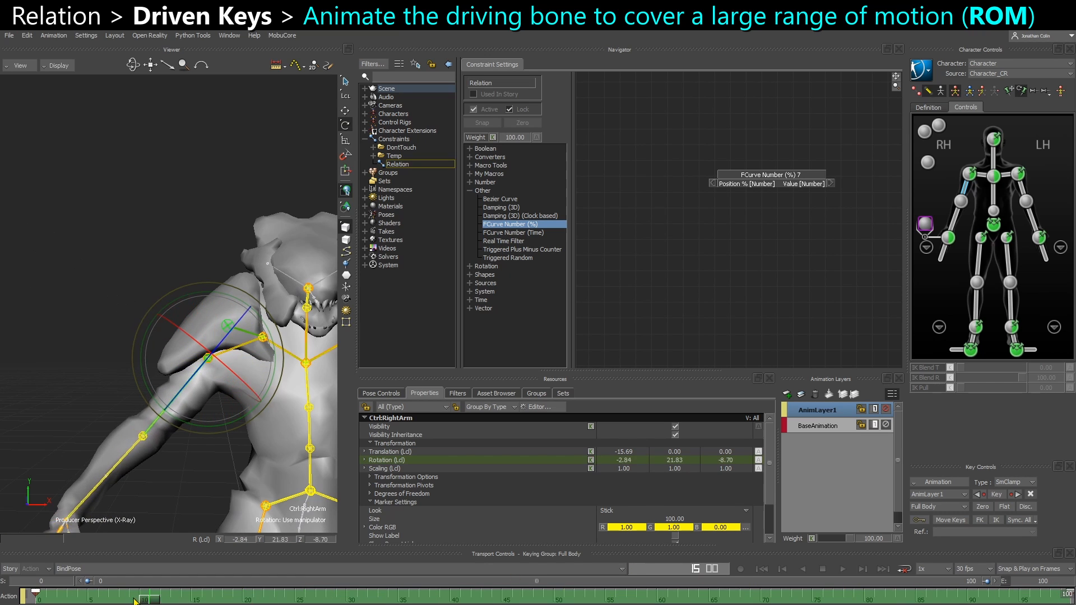
# Switch the character display to show the skeleton bones and select the right upper arm bone
pyautogui.click(178, 356)
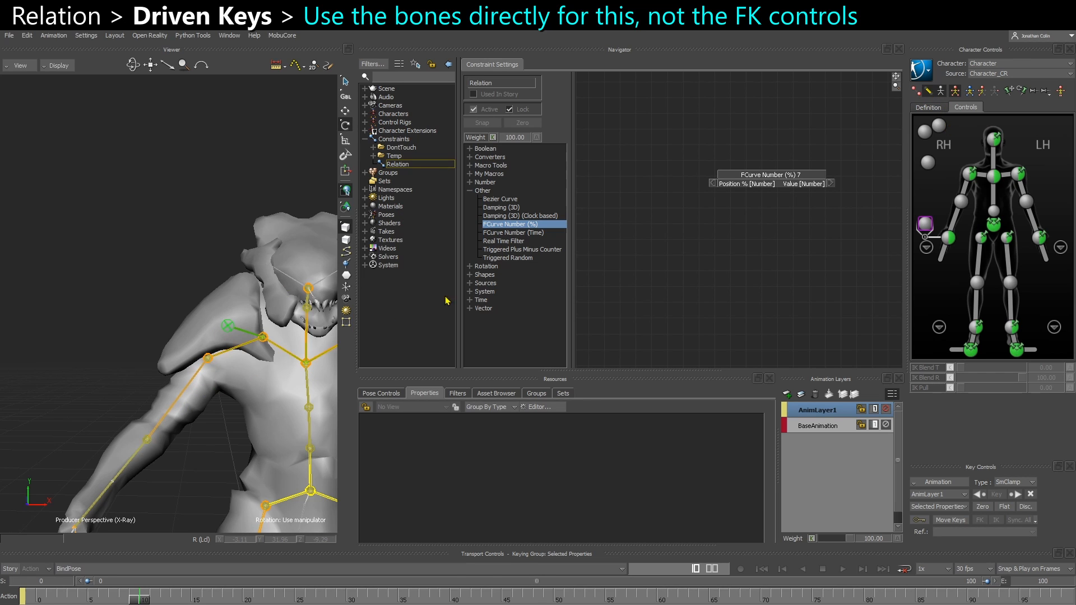
pyautogui.click(156, 406)
pyautogui.click(912, 115)
pyautogui.click(941, 92)
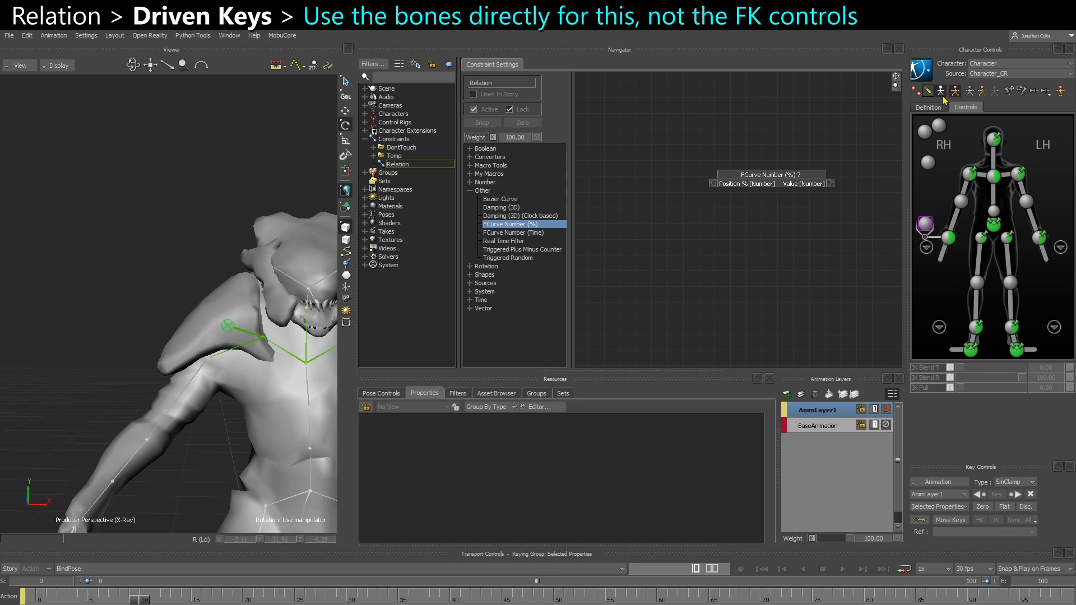
pyautogui.click(200, 406)
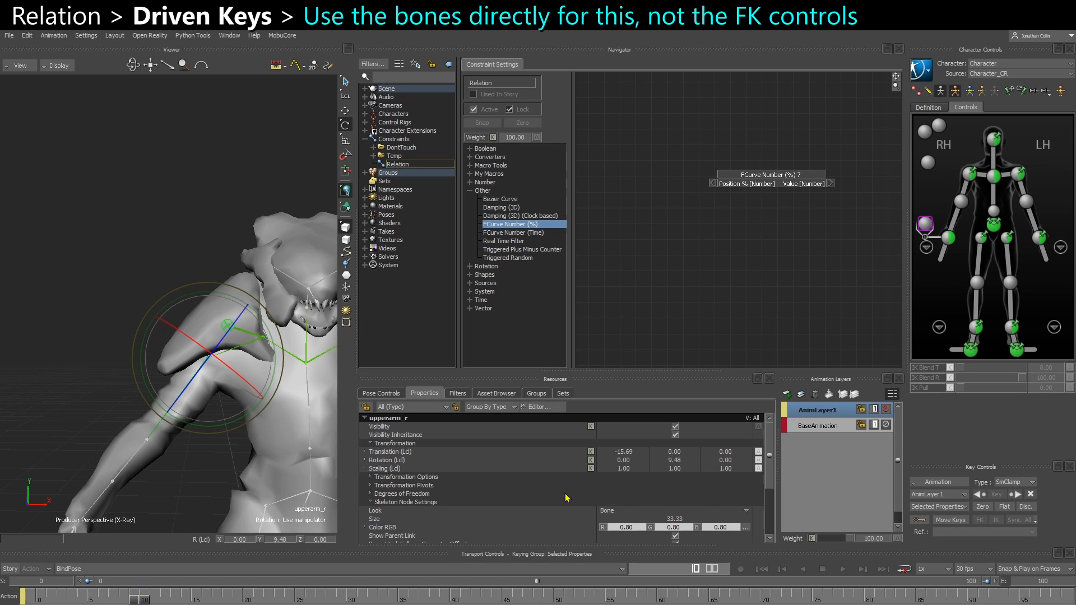
# Compare the upper arm bone's rotation at the first frame with the right arm control and shoulder effector
pyautogui.moveTo(124, 599); pyautogui.dragTo(38, 599)
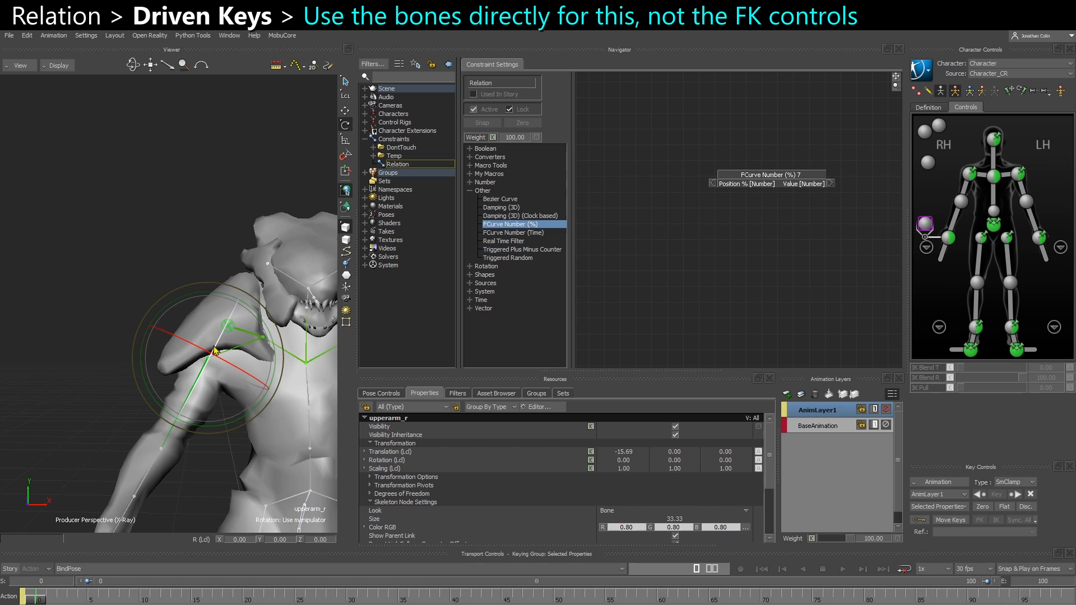
pyautogui.keyDown('shift'); pyautogui.moveTo(211, 460); pyautogui.dragTo(202, 429); pyautogui.keyUp('shift')
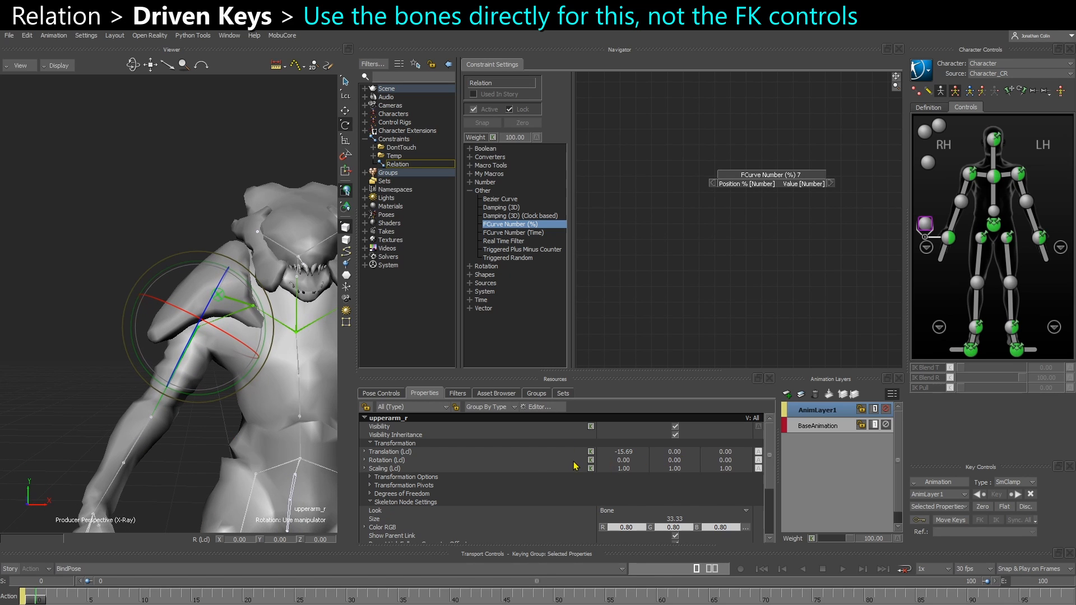
pyautogui.click(531, 461)
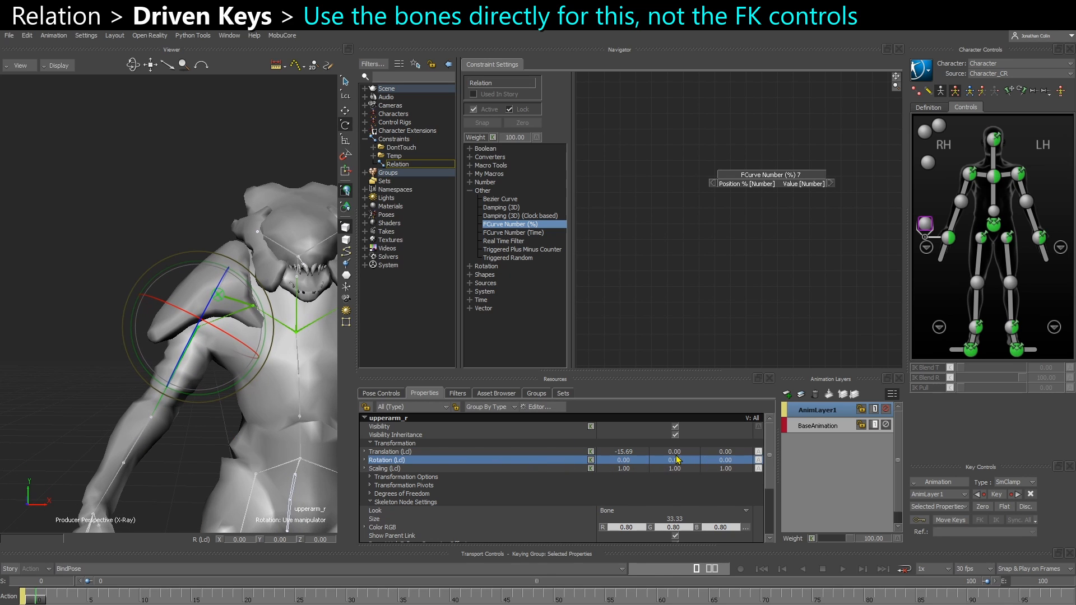
pyautogui.click(966, 193)
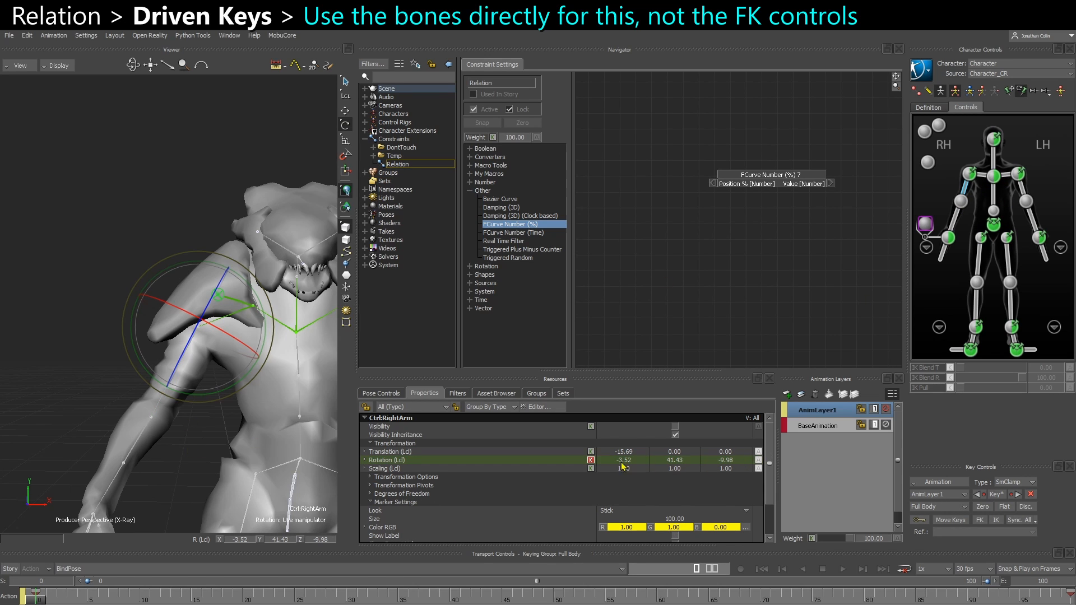
pyautogui.click(203, 440)
pyautogui.click(184, 364)
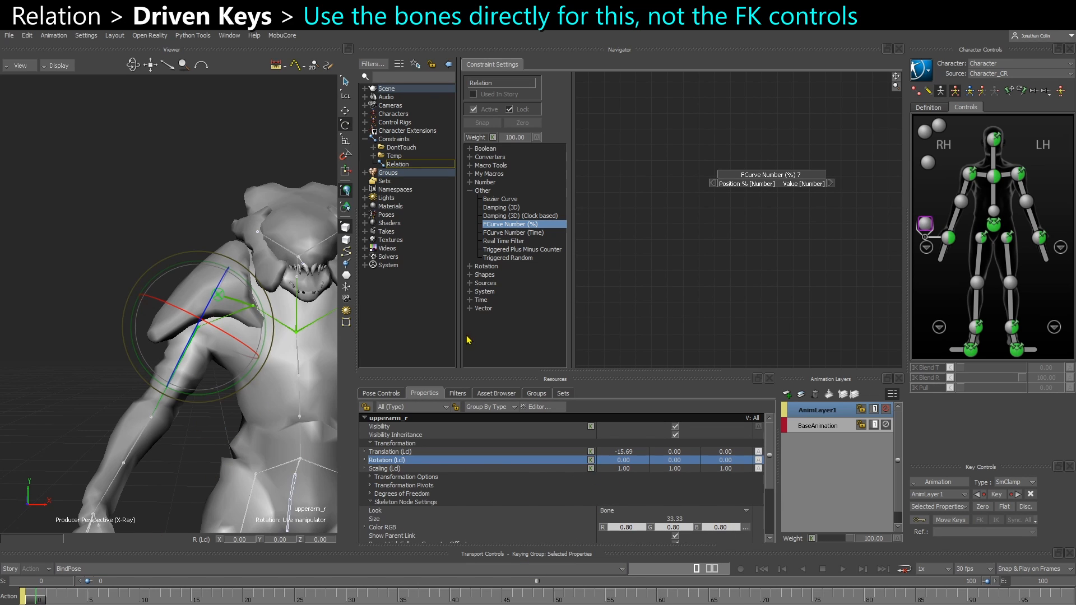
pyautogui.click(179, 449)
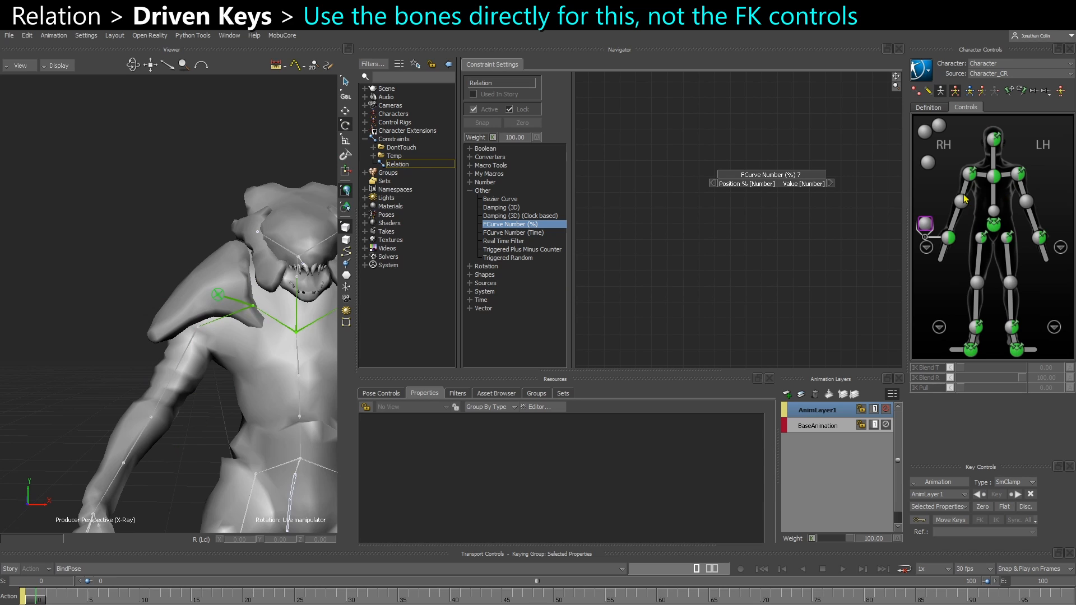
pyautogui.click(970, 173)
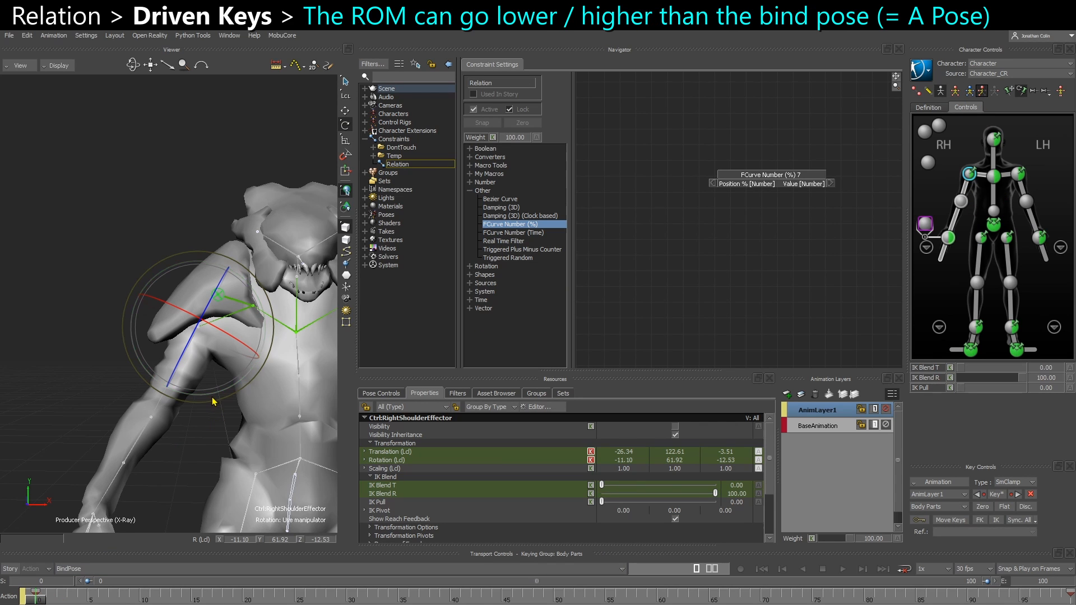
# Try rotating the right shoulder effector at the first and middle frames, then undo the change
pyautogui.click(553, 601)
pyautogui.hotkey('ctrl', 'v')
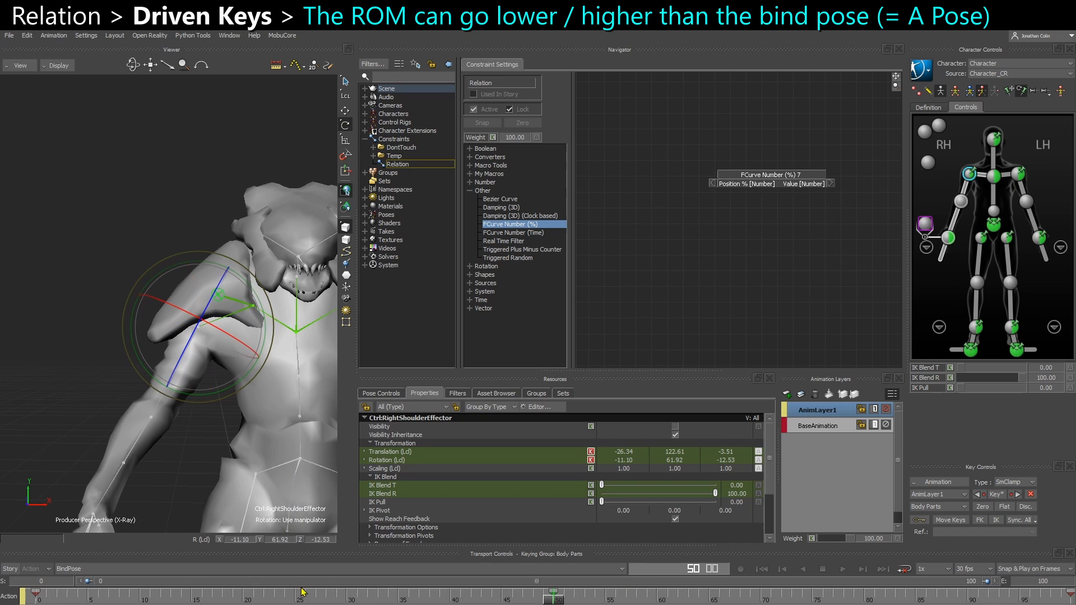
pyautogui.click(37, 601)
pyautogui.moveTo(215, 401); pyautogui.dragTo(228, 400)
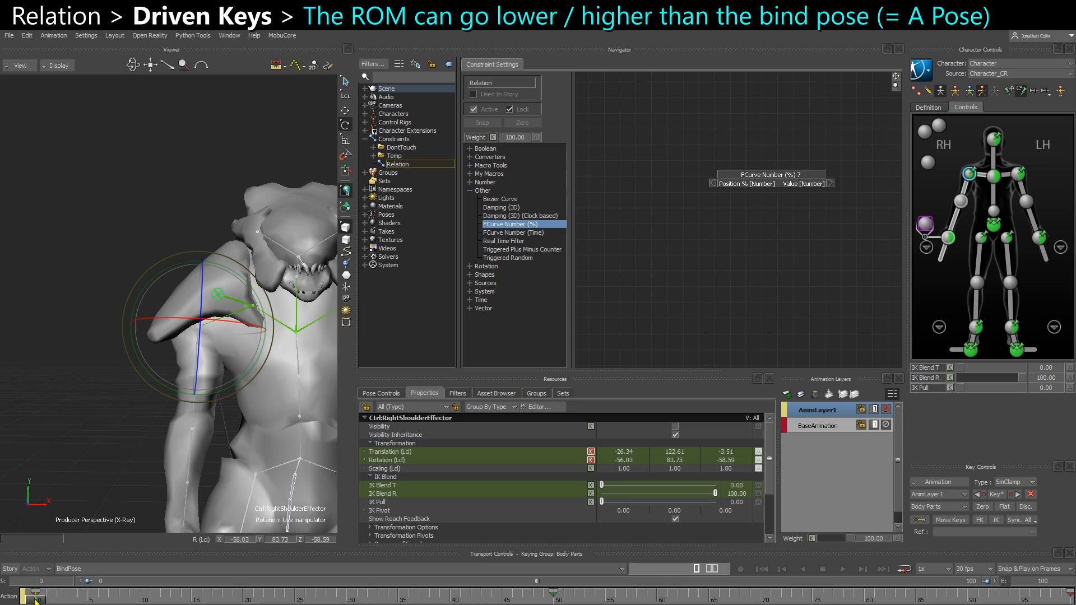
pyautogui.moveTo(37, 600); pyautogui.dragTo(5, 597)
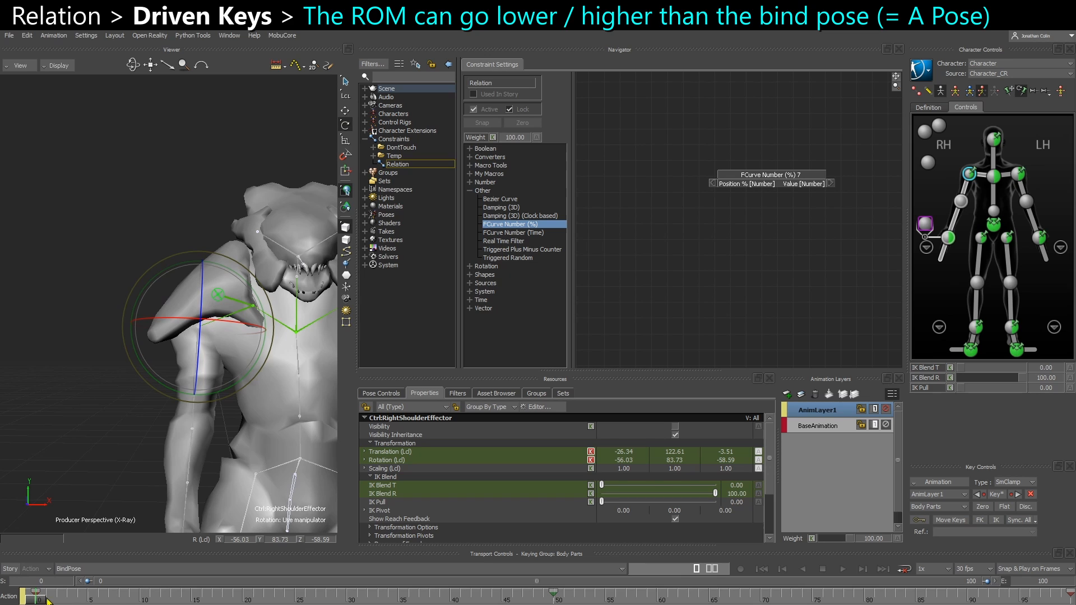
pyautogui.moveTo(39, 598); pyautogui.dragTo(551, 598)
pyautogui.moveTo(203, 398)
pyautogui.mouseDown()
pyautogui.moveTo(160, 378)
pyautogui.moveTo(186, 397)
pyautogui.mouseUp()
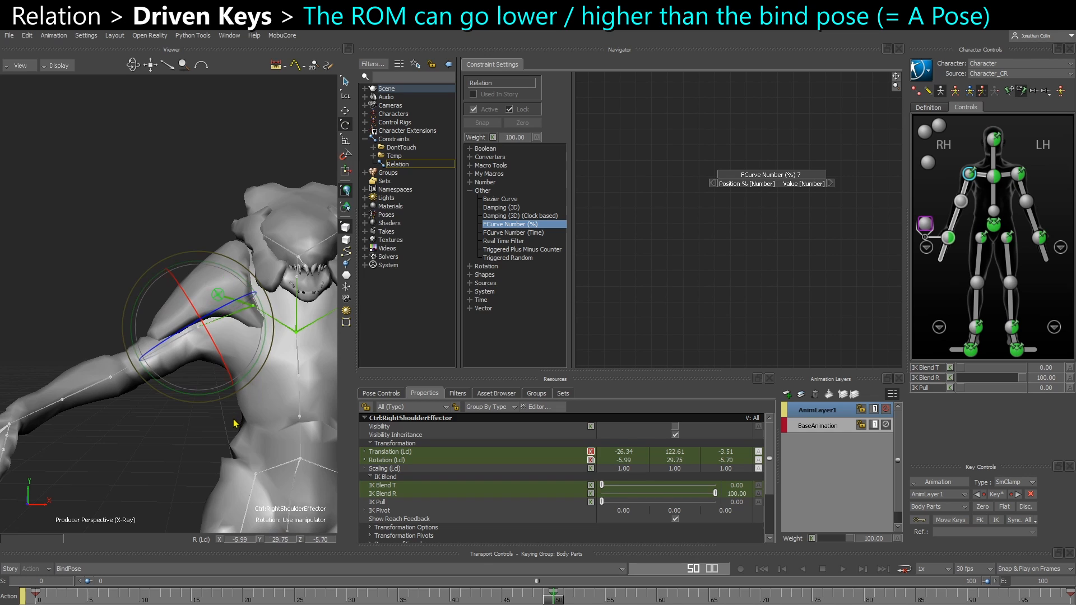
pyautogui.hotkey('ctrl', 'z')
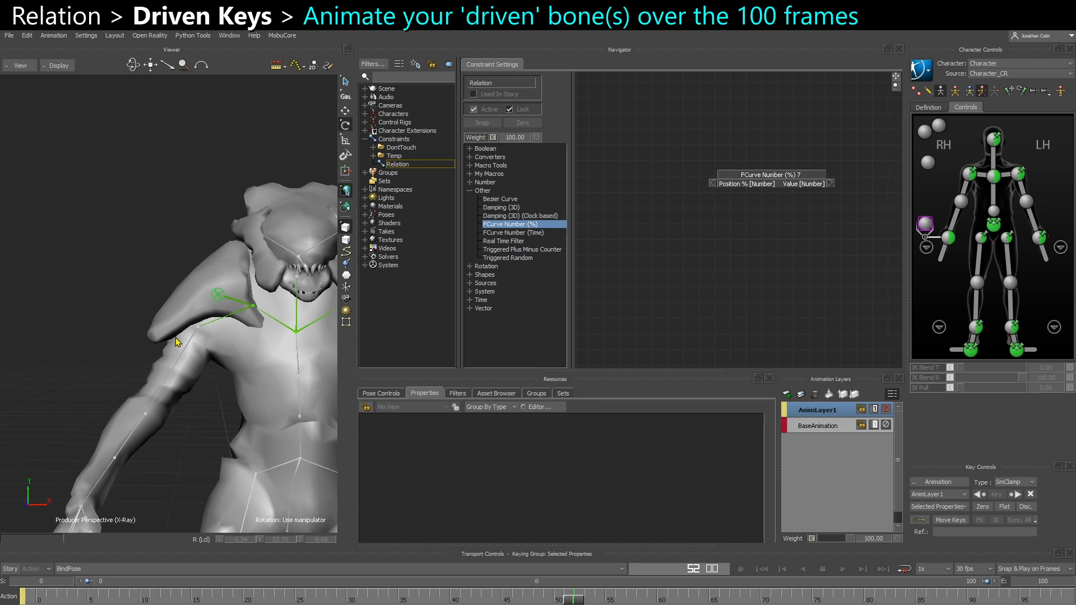
# Select the right shoulder bone at the first frame and set the keying group to TR
pyautogui.keyDown('alt'); pyautogui.moveTo(216, 301); pyautogui.dragTo(220, 317, button='right'); pyautogui.keyUp('alt')
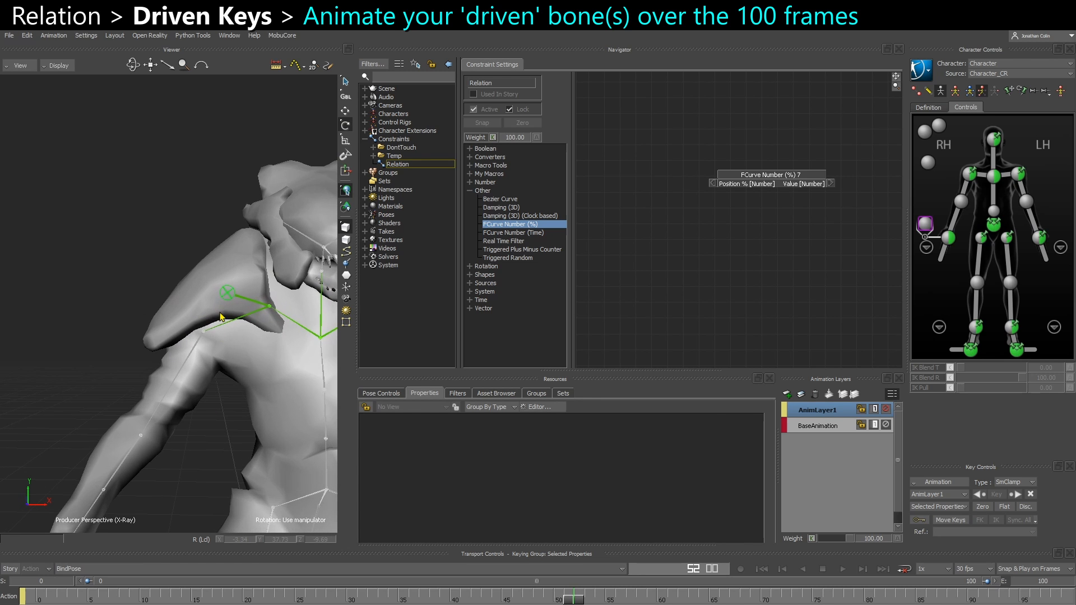
pyautogui.moveTo(229, 297); pyautogui.dragTo(231, 306)
pyautogui.scroll(-1, 232, 315)
pyautogui.press('t')
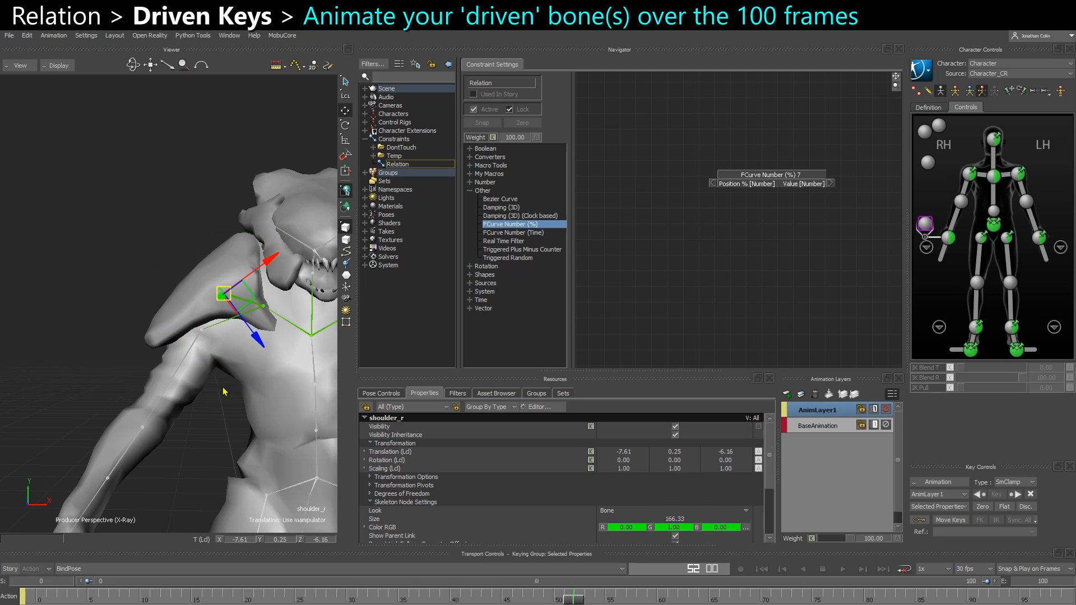
pyautogui.click(35, 600)
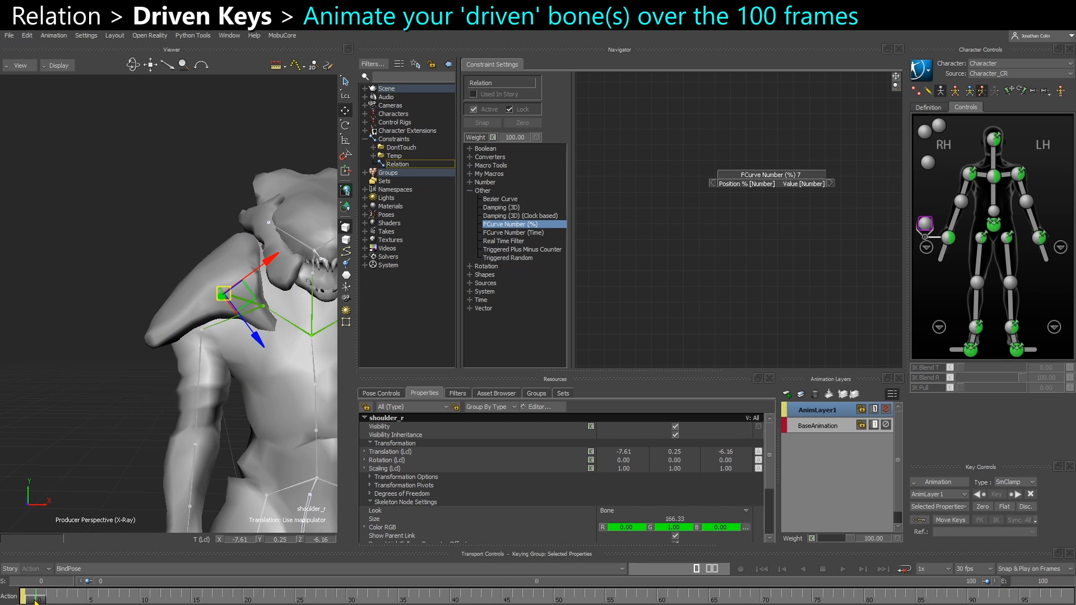
pyautogui.click(934, 511)
pyautogui.click(932, 552)
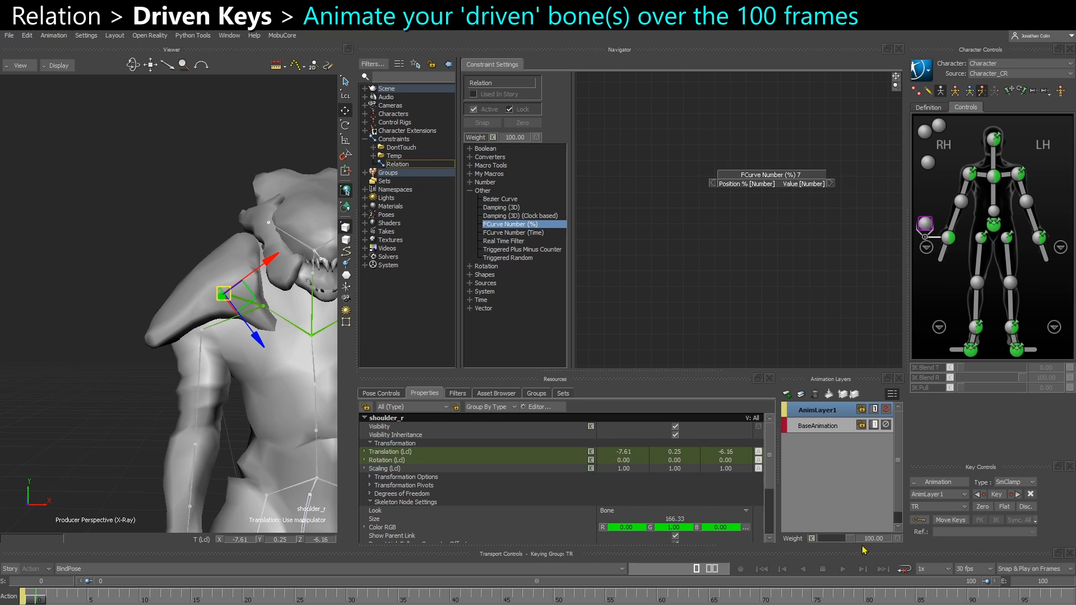
# Key the right shoulder bone around frame 58 and rotate it about -62 degrees on Y at the last frame
pyautogui.moveTo(42, 601)
pyautogui.mouseDown()
pyautogui.moveTo(723, 601)
pyautogui.moveTo(617, 600)
pyautogui.moveTo(657, 600)
pyautogui.mouseUp()
pyautogui.press('k')
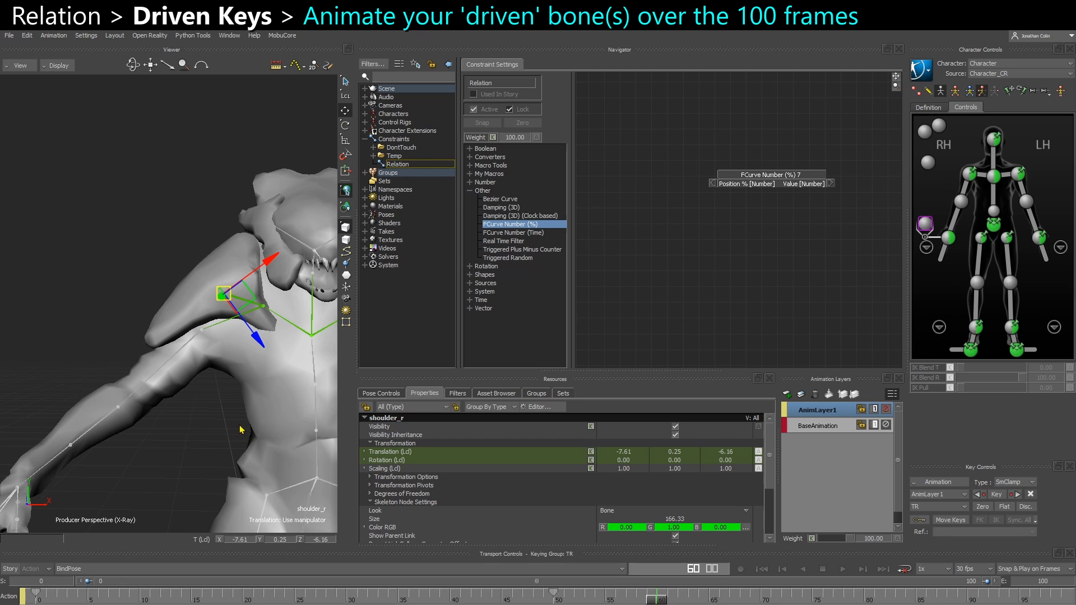
pyautogui.press('k')
pyautogui.keyDown('ctrl'); pyautogui.keyDown('shift'); pyautogui.moveTo(167, 381); pyautogui.dragTo(203, 365); pyautogui.keyUp('shift'); pyautogui.keyUp('ctrl')
pyautogui.press('r')
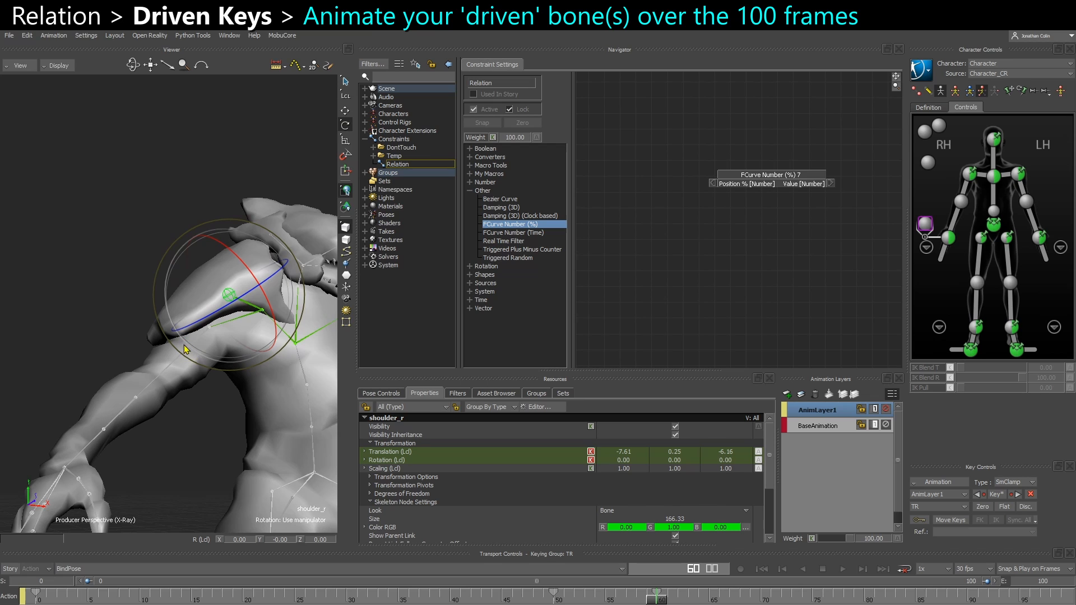
pyautogui.keyDown('ctrl'); pyautogui.keyDown('shift'); pyautogui.moveTo(216, 468); pyautogui.dragTo(239, 476); pyautogui.keyUp('shift'); pyautogui.keyUp('ctrl')
pyautogui.moveTo(651, 603); pyautogui.dragTo(636, 592)
pyautogui.click(636, 600)
pyautogui.keyDown('ctrl'); pyautogui.keyDown('shift'); pyautogui.moveTo(239, 403); pyautogui.dragTo(220, 418); pyautogui.keyUp('shift'); pyautogui.keyUp('ctrl')
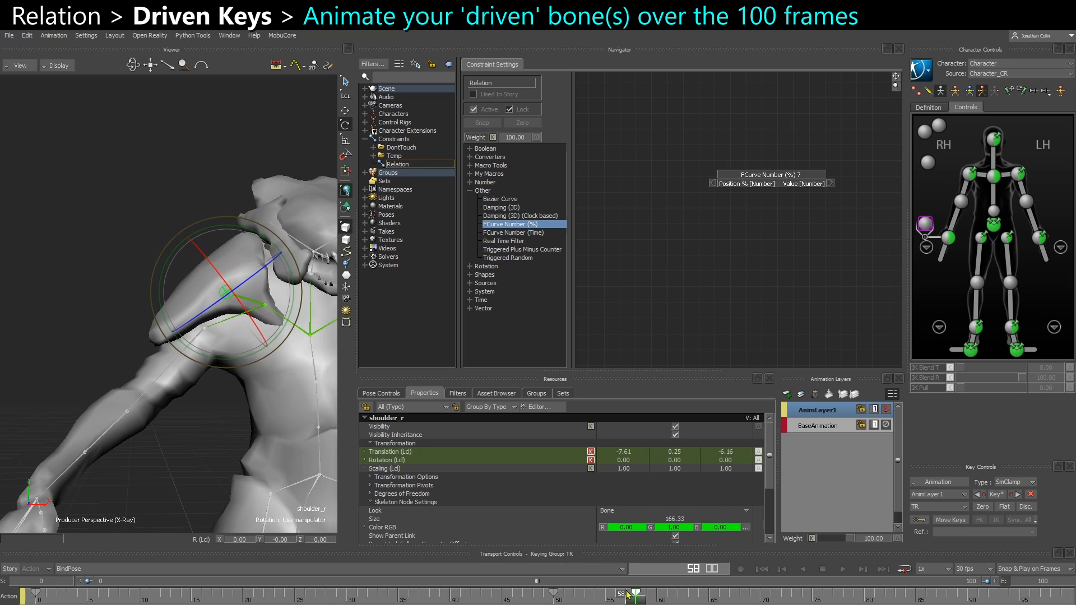
pyautogui.moveTo(636, 601); pyautogui.dragTo(1065, 601)
pyautogui.moveTo(234, 366); pyautogui.dragTo(200, 351)
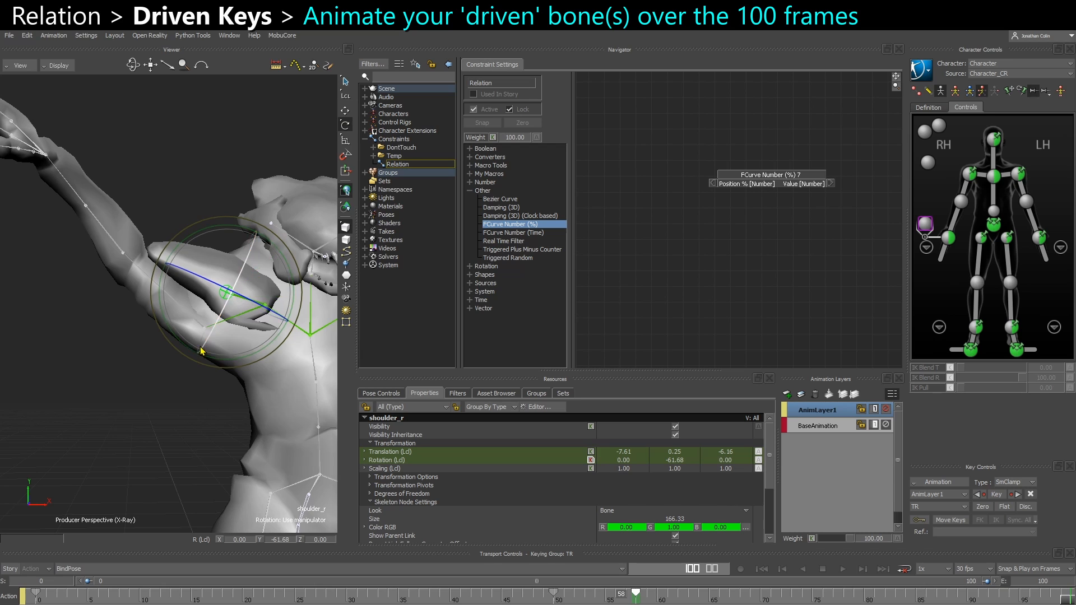
# Set the right shoulder bone's keys from frame 58 to the end to Linear interpolation
pyautogui.click(635, 597)
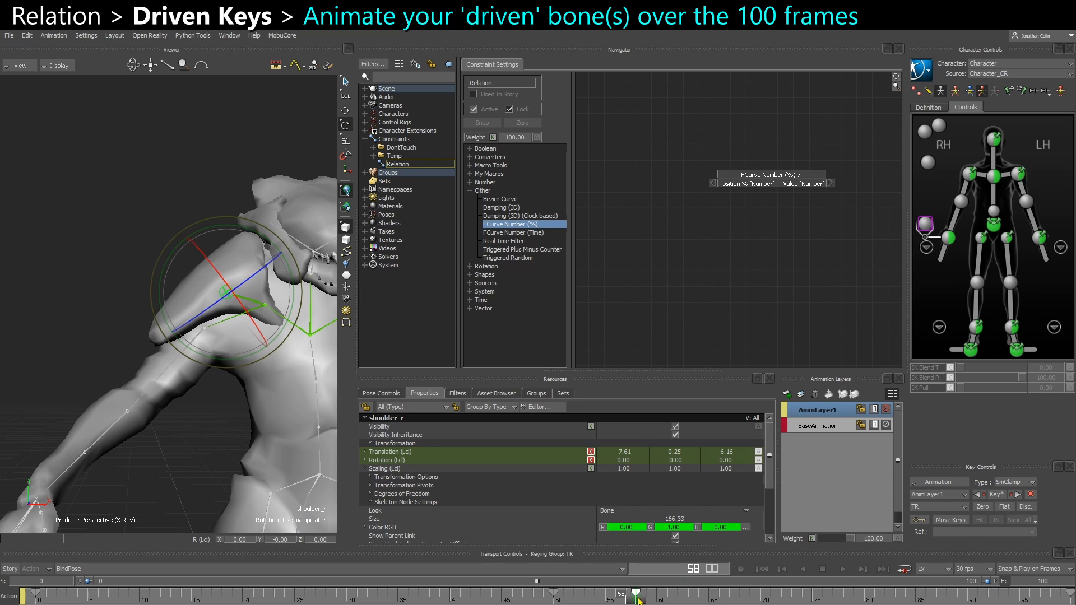
pyautogui.moveTo(639, 600); pyautogui.dragTo(1073, 601)
pyautogui.rightClick(976, 598)
pyautogui.moveTo(986, 501)
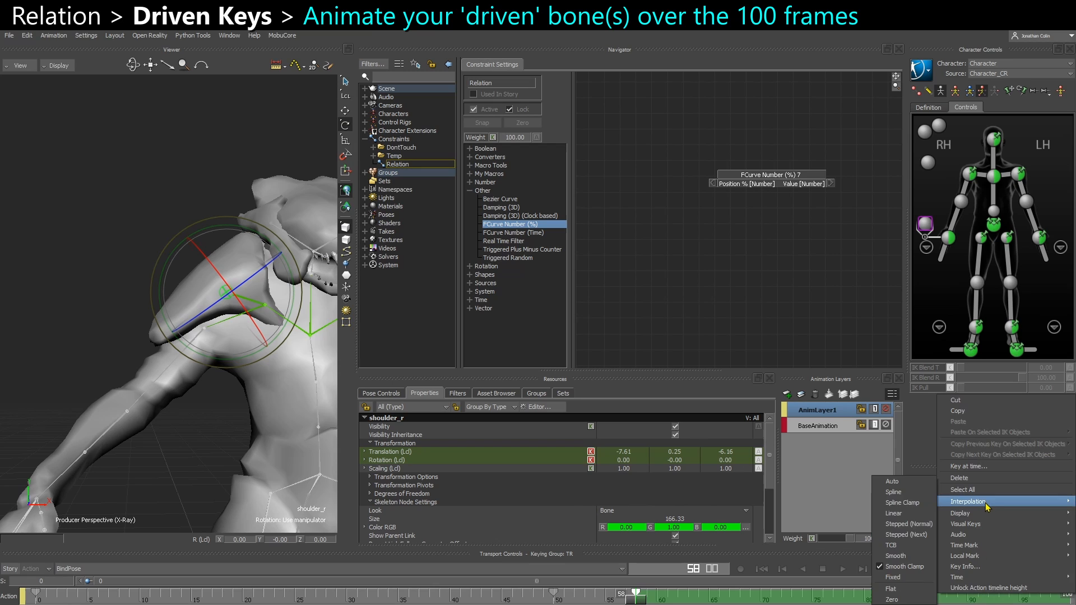
pyautogui.click(907, 515)
# Move the right shoulder bone's position at frame 79 so it follows the raised arm
pyautogui.moveTo(689, 601); pyautogui.dragTo(854, 599)
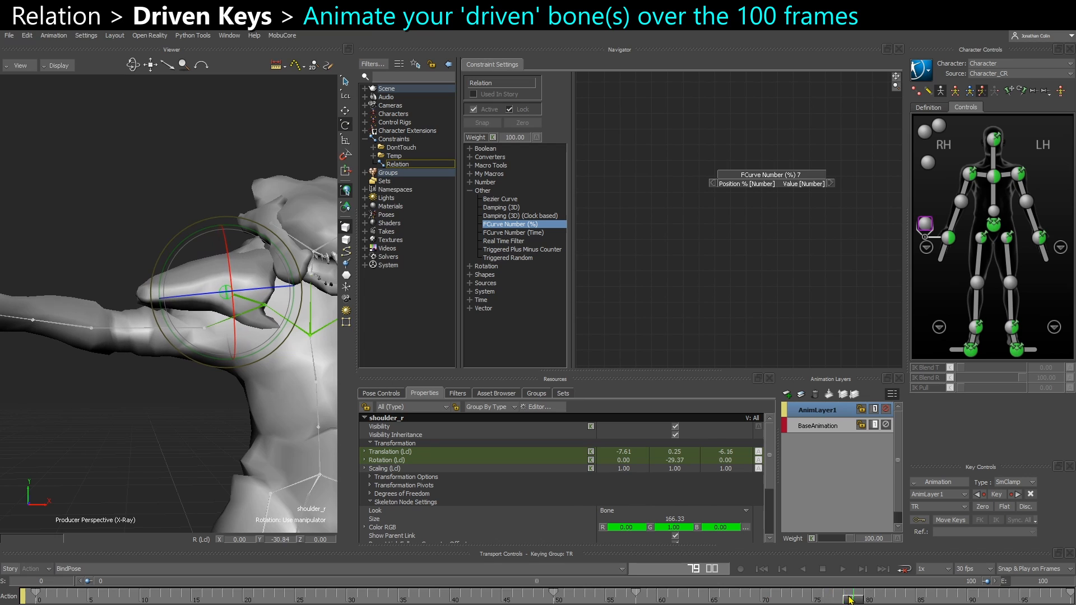
pyautogui.press('t')
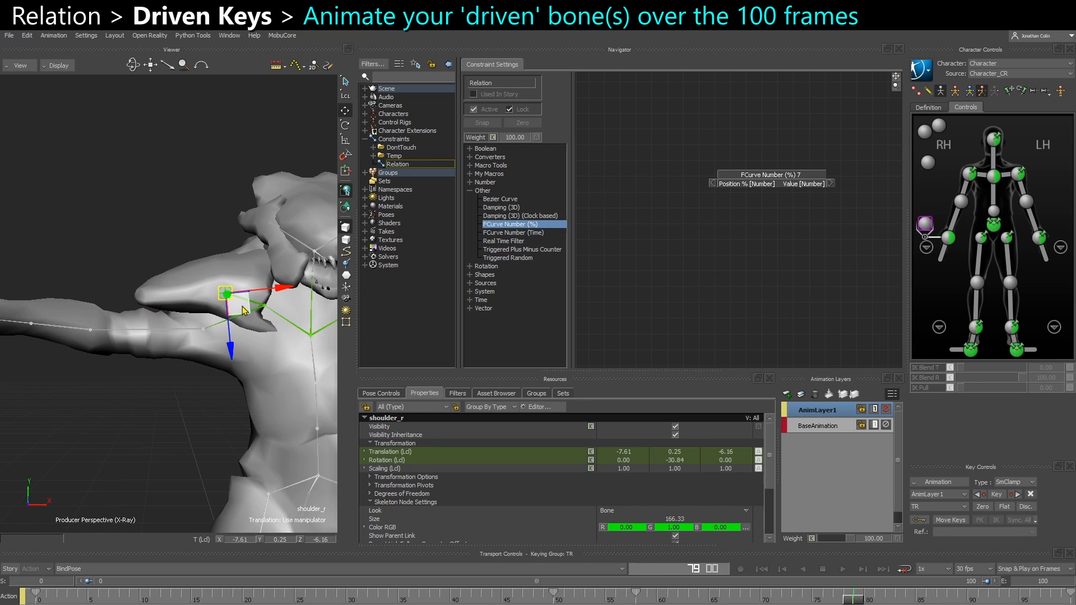
pyautogui.moveTo(245, 308); pyautogui.dragTo(226, 292)
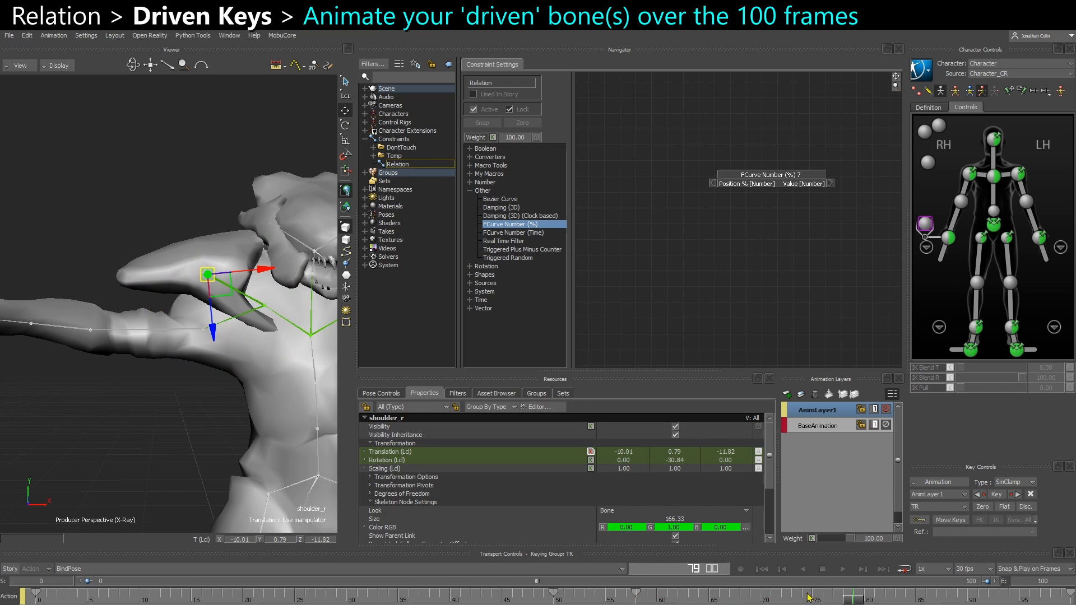
# Go to frame 100, reposition the right shoulder bone to fit the arm, and key it
pyautogui.moveTo(855, 600); pyautogui.dragTo(1072, 599)
pyautogui.moveTo(209, 317); pyautogui.dragTo(198, 279)
pyautogui.press('r')
pyautogui.press('t')
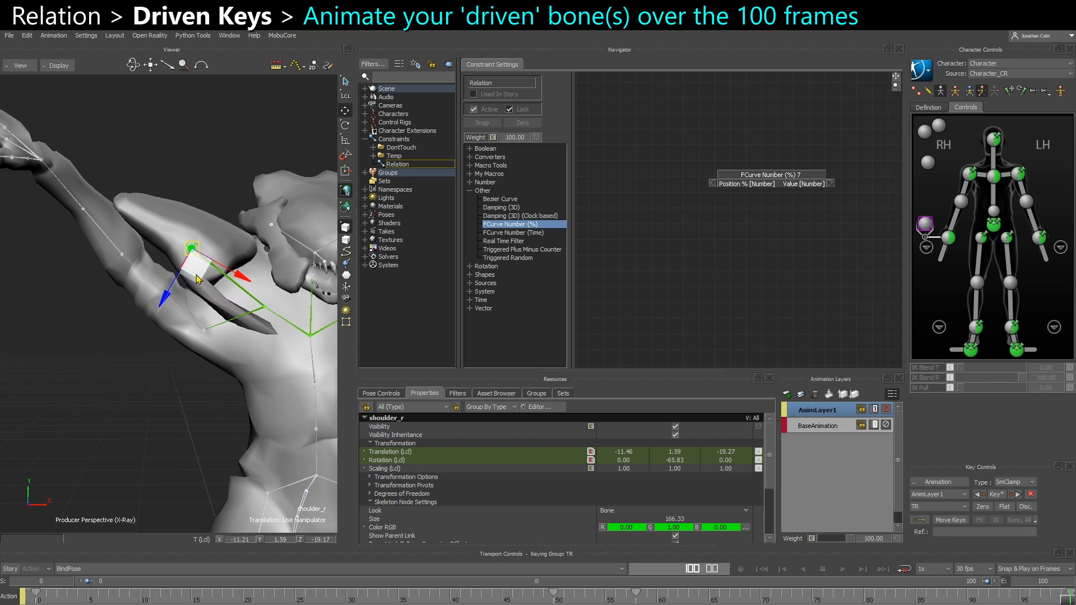
pyautogui.keyDown('ctrl'); pyautogui.keyDown('shift'); pyautogui.moveTo(207, 343); pyautogui.dragTo(213, 360); pyautogui.keyUp('shift'); pyautogui.keyUp('ctrl')
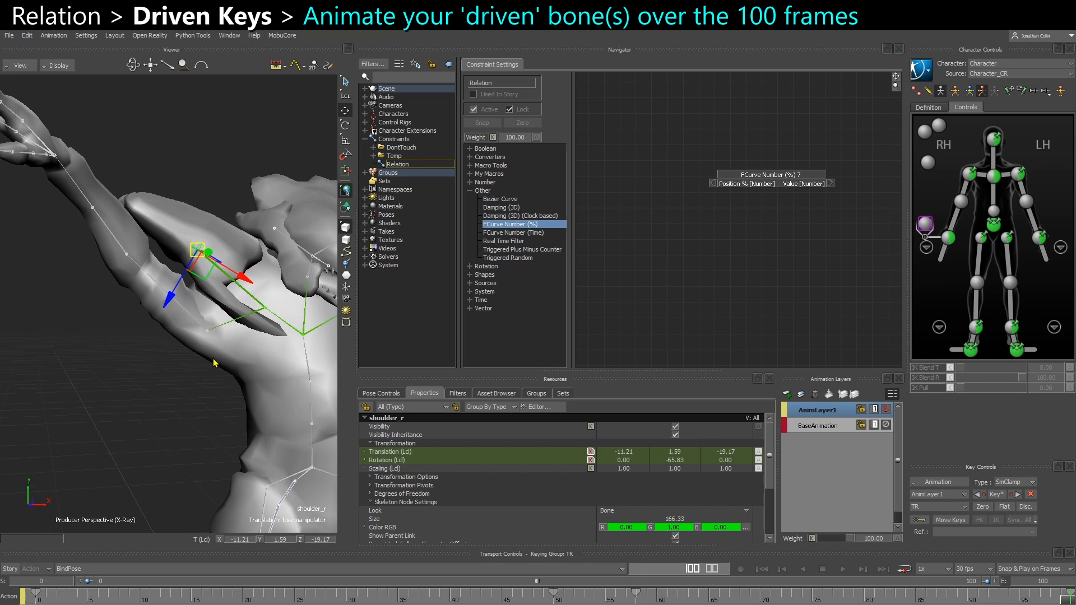
pyautogui.press('k')
# Set keys on the right shoulder bone around frames 82 and 92, deleting the unwanted intermediate keys
pyautogui.moveTo(642, 600); pyautogui.dragTo(759, 599)
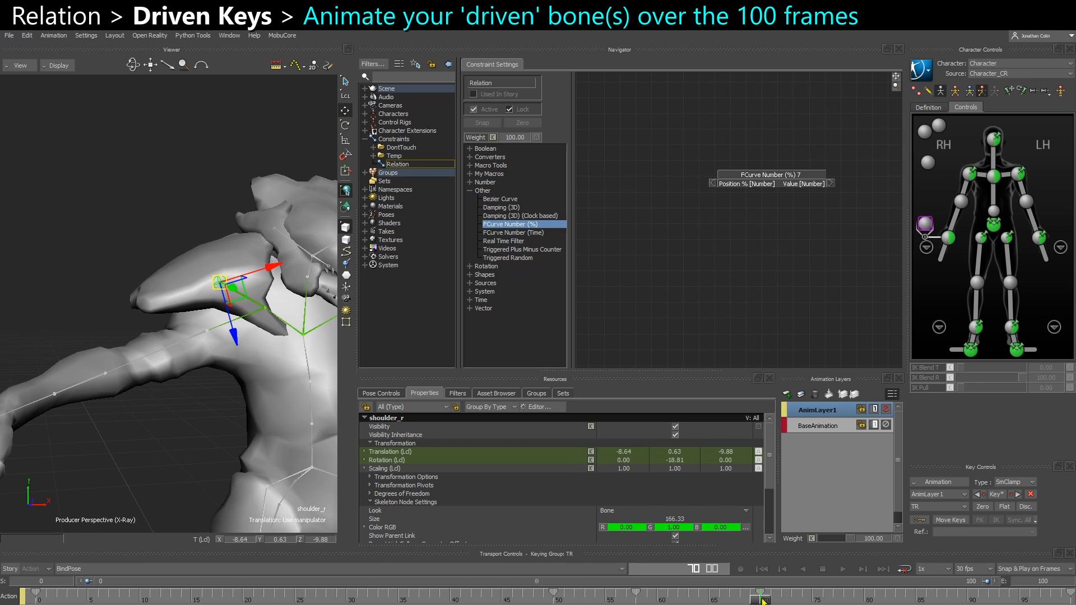
pyautogui.moveTo(829, 595); pyautogui.dragTo(880, 594)
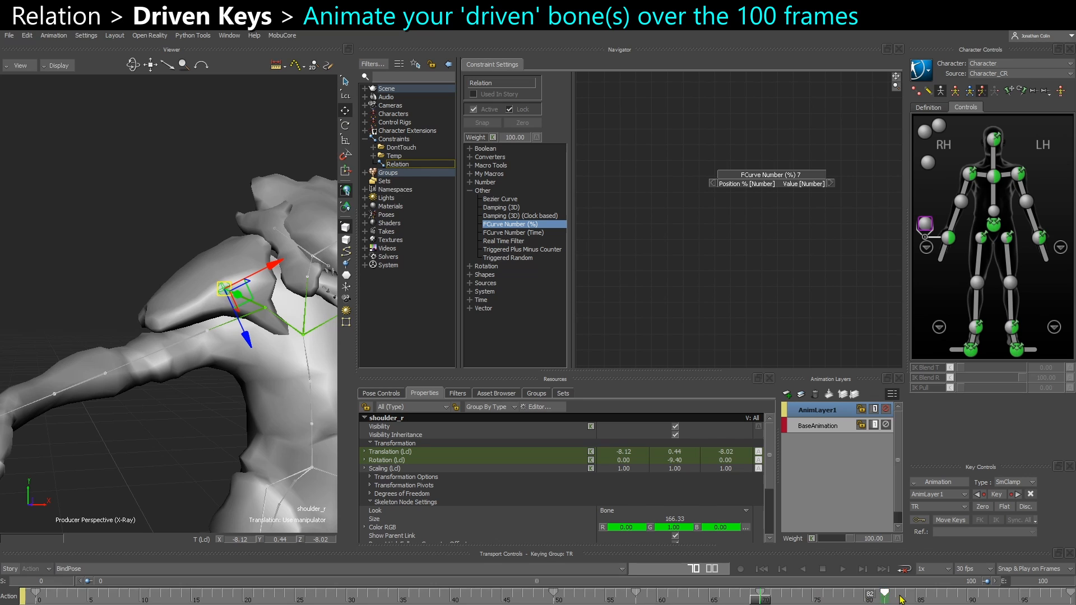
pyautogui.press('k')
pyautogui.click(879, 594)
pyautogui.press('Delete')
pyautogui.moveTo(765, 601); pyautogui.dragTo(997, 597)
pyautogui.press('k')
pyautogui.click(927, 595)
pyautogui.press('Delete')
pyautogui.press('k')
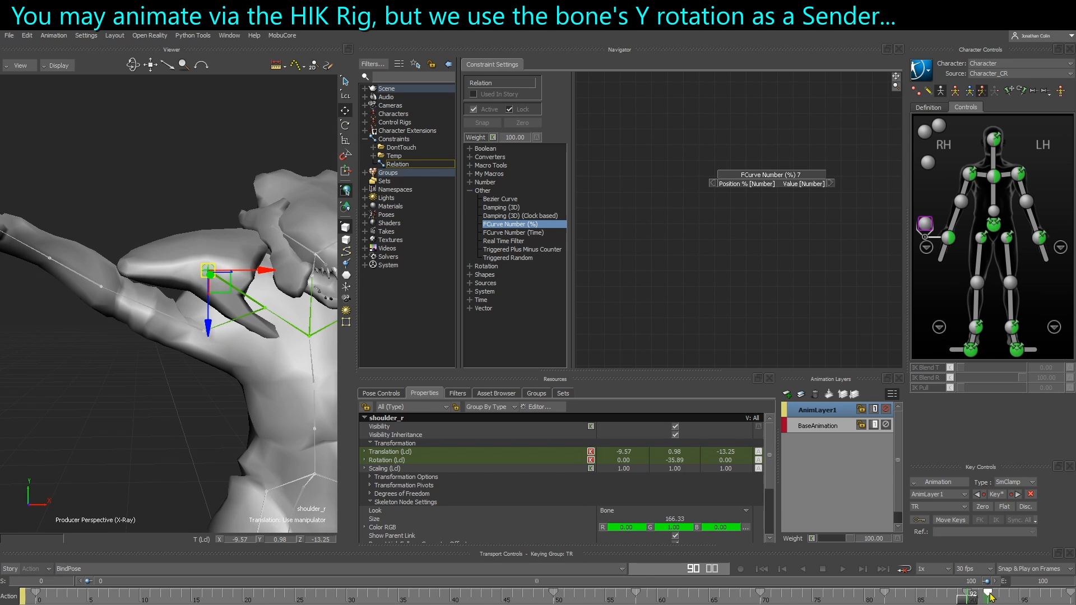
# Scrub the timeline while selecting the upper arm, right arm effector and shoulder bone to review their motion
pyautogui.click(879, 599)
pyautogui.moveTo(879, 601); pyautogui.dragTo(621, 566)
pyautogui.click(175, 372)
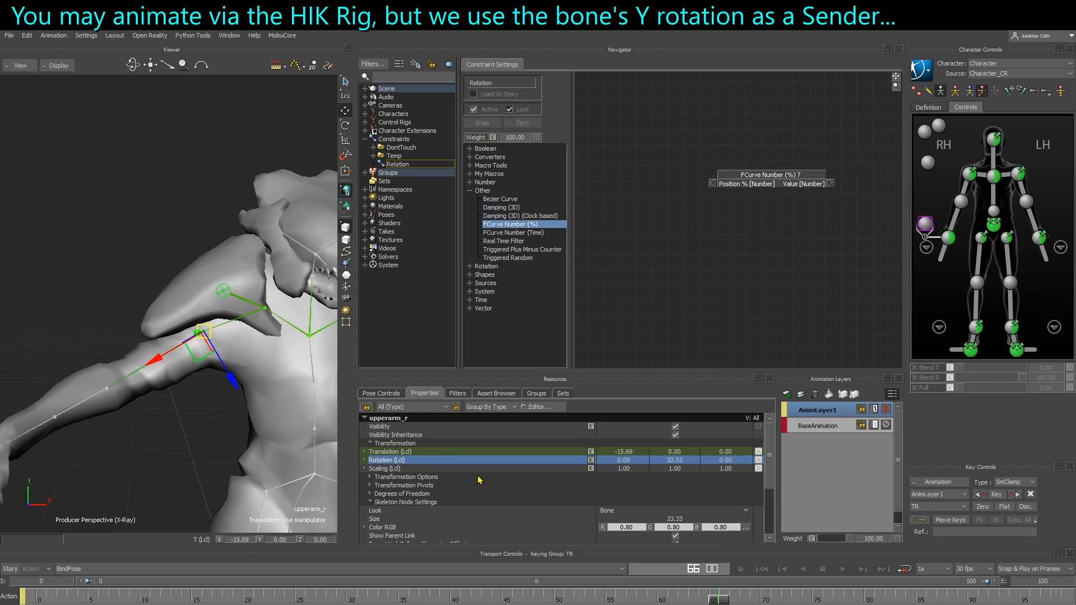
pyautogui.press('r')
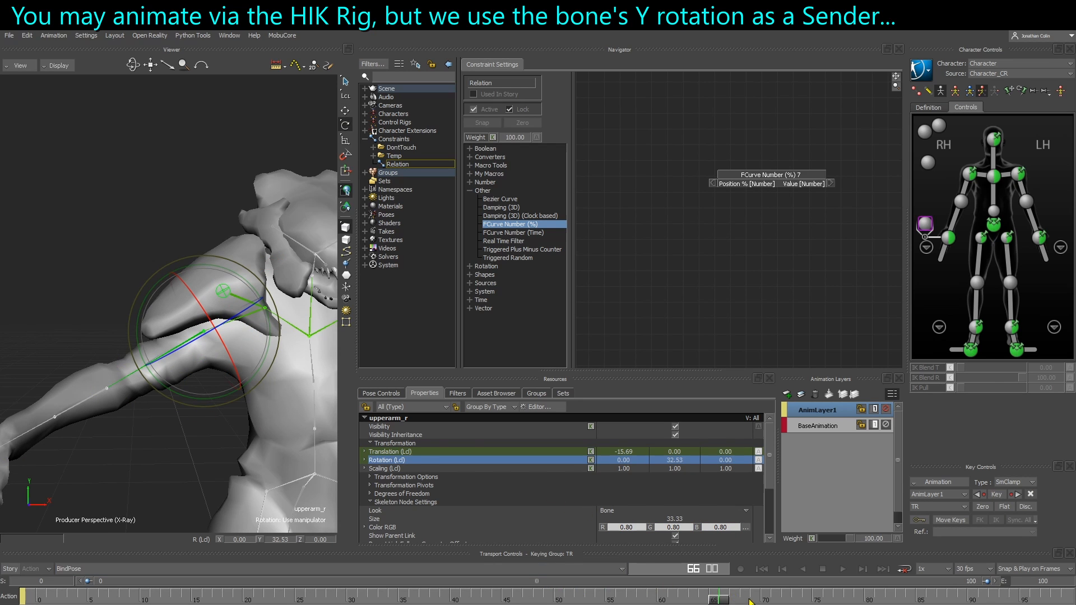
pyautogui.moveTo(727, 603)
pyautogui.mouseDown()
pyautogui.moveTo(459, 597)
pyautogui.moveTo(709, 597)
pyautogui.mouseUp()
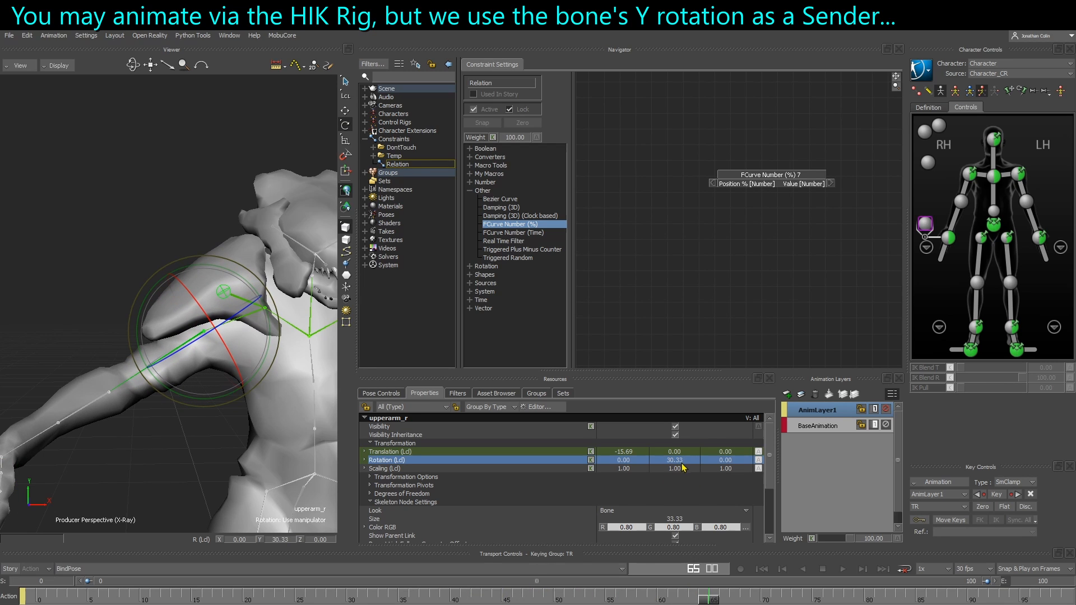
pyautogui.click(970, 190)
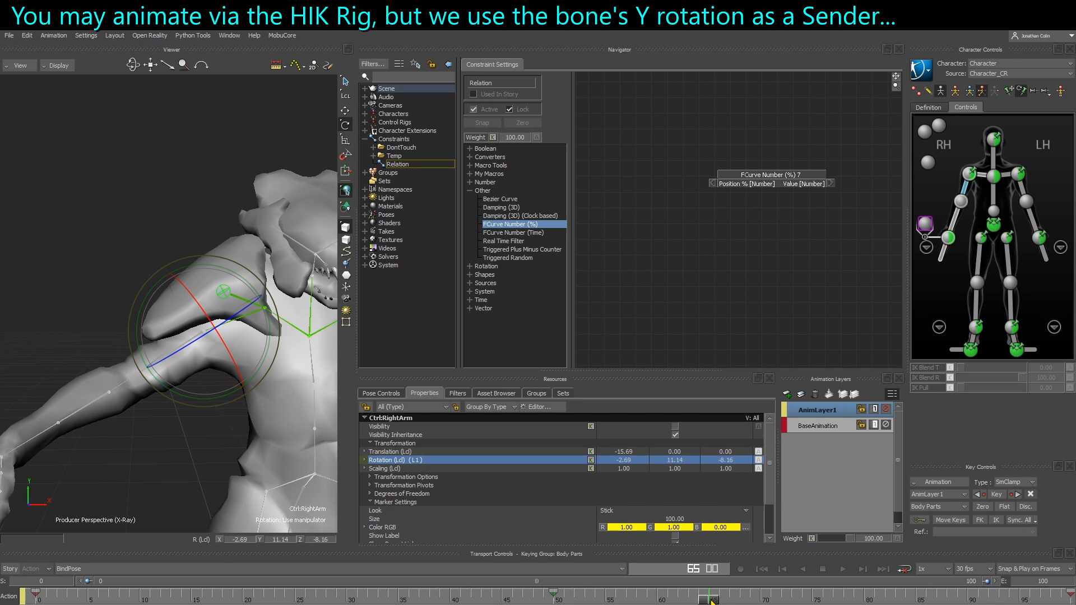
pyautogui.moveTo(712, 601); pyautogui.dragTo(791, 599)
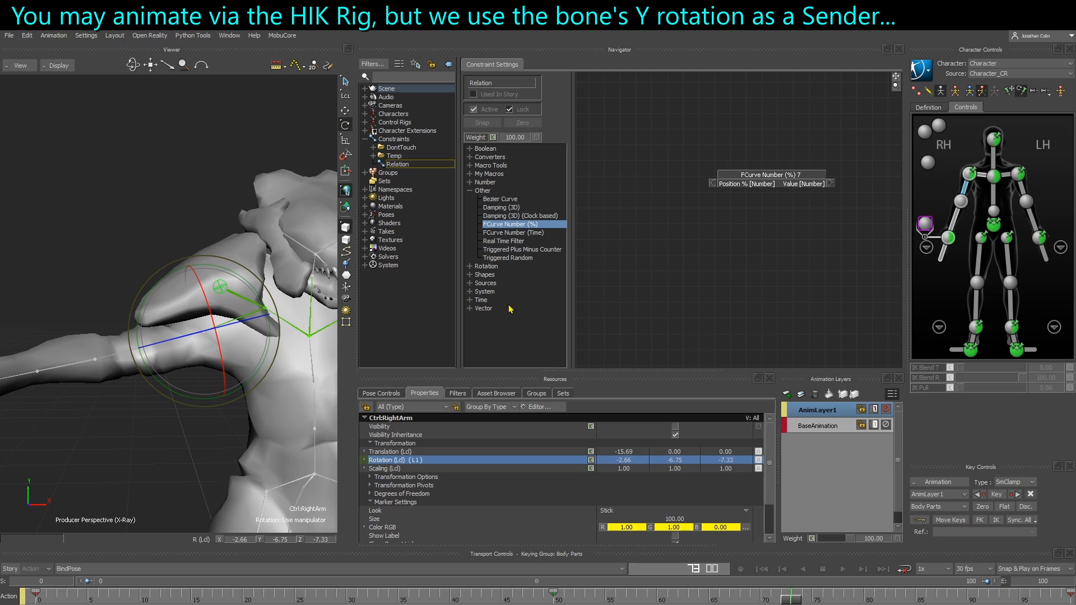
pyautogui.click(102, 477)
pyautogui.click(162, 341)
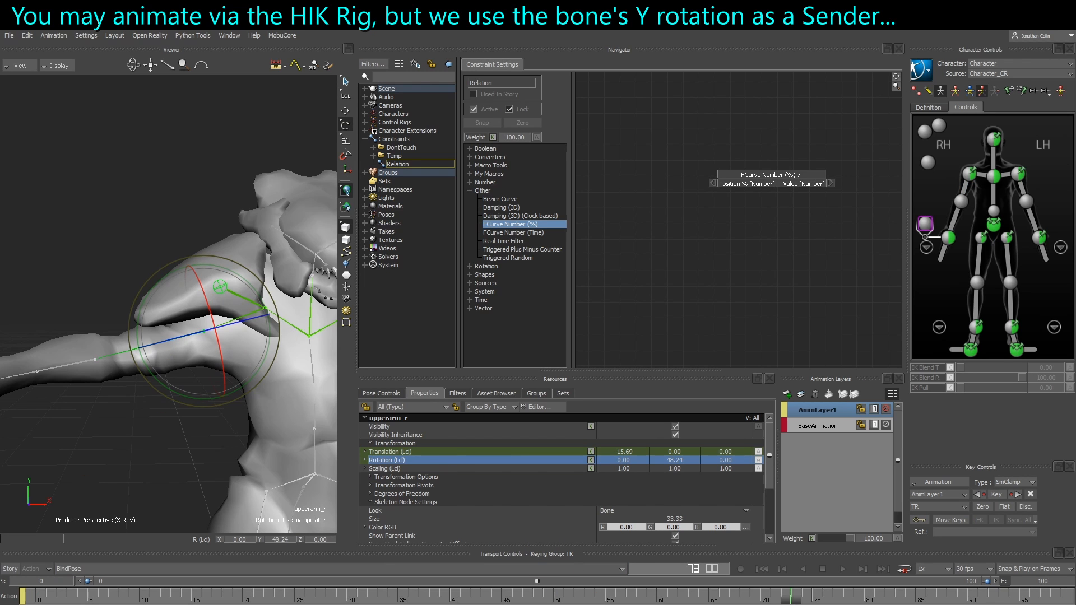
pyautogui.moveTo(791, 601); pyautogui.dragTo(925, 600)
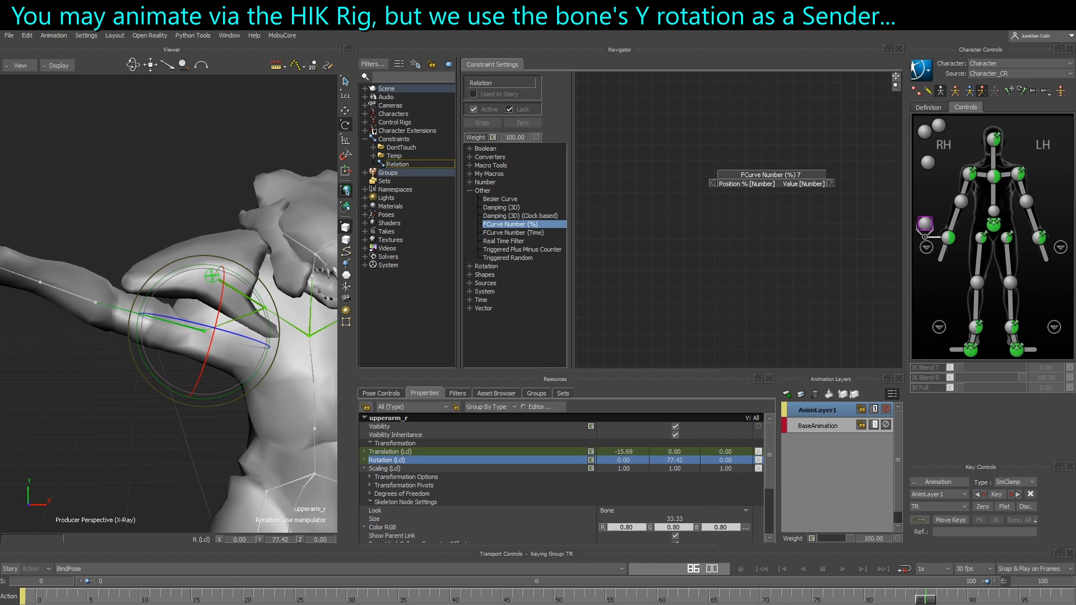
pyautogui.click(166, 304)
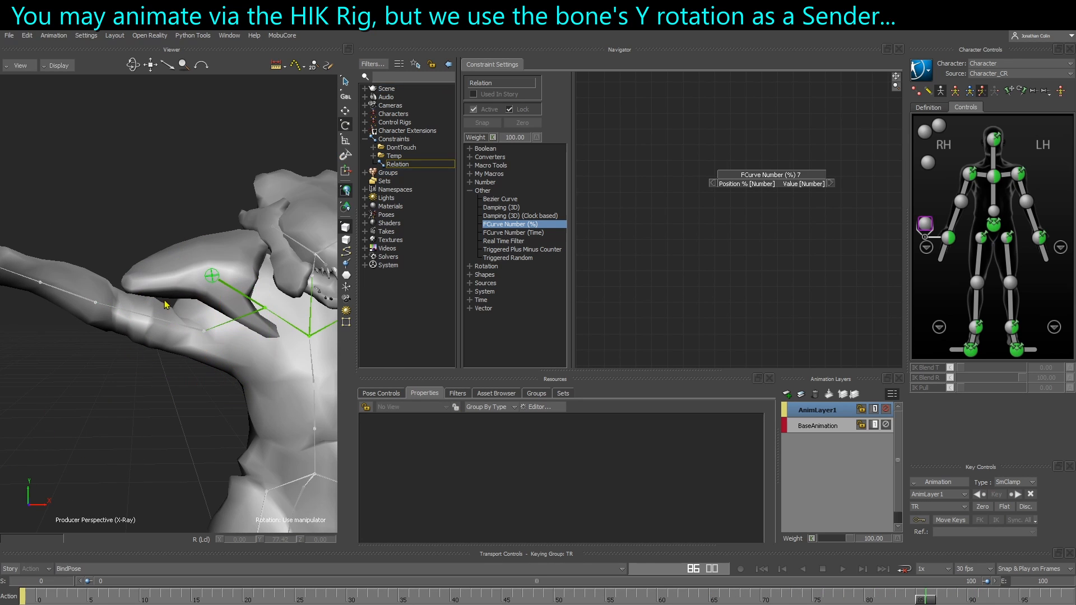
pyautogui.click(209, 281)
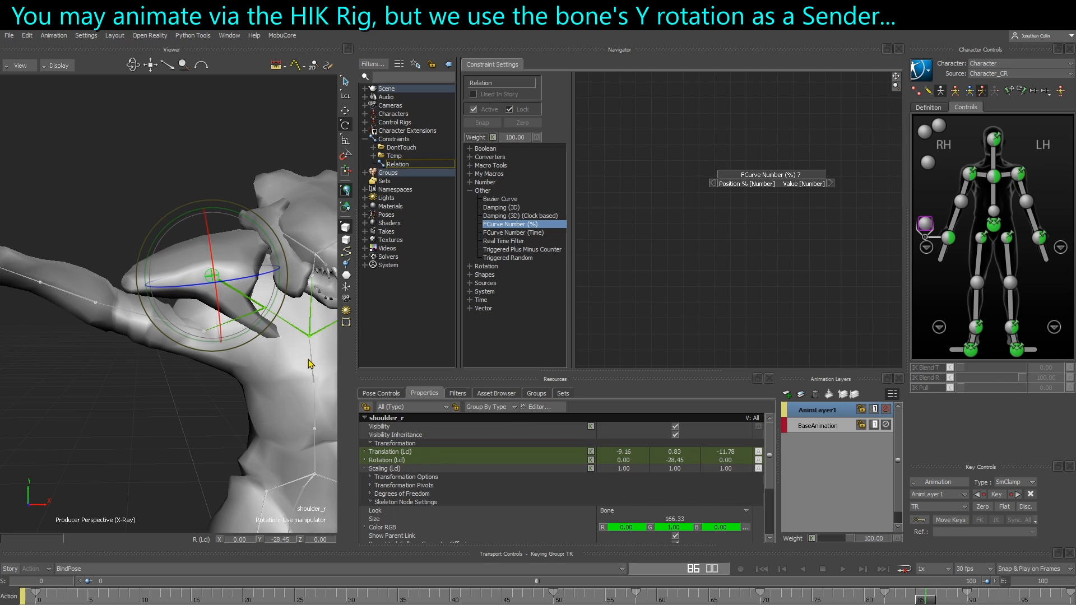
# Open the FCurves editor and inspect the right shoulder bone's translation and rotation curves
pyautogui.moveTo(1075, 146); pyautogui.dragTo(447, 56)
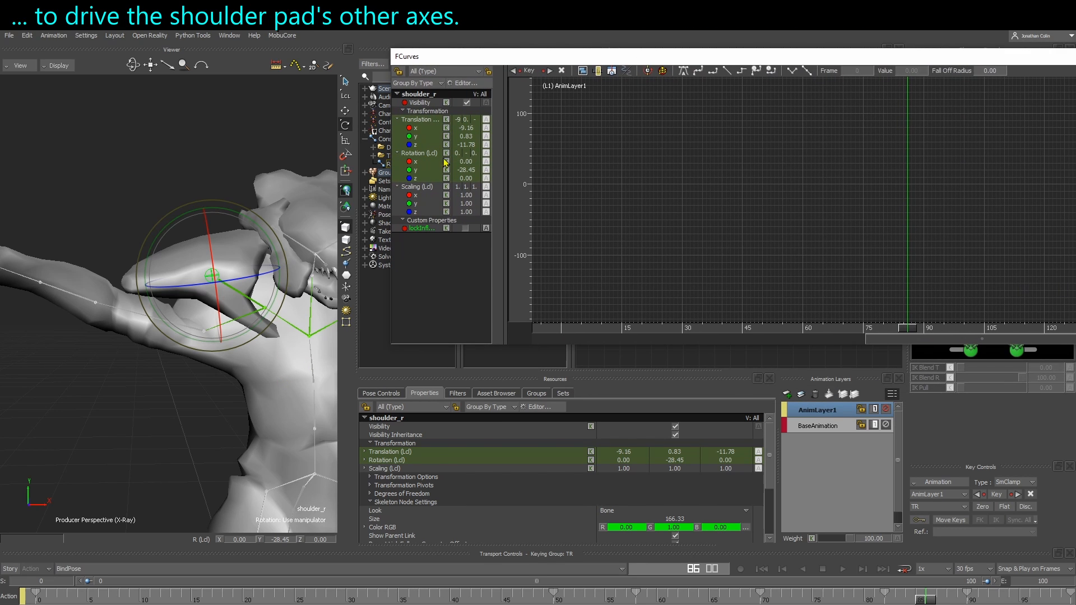
pyautogui.click(422, 121)
pyautogui.keyDown('ctrl'); pyautogui.click(425, 153); pyautogui.keyUp('ctrl')
pyautogui.press('a')
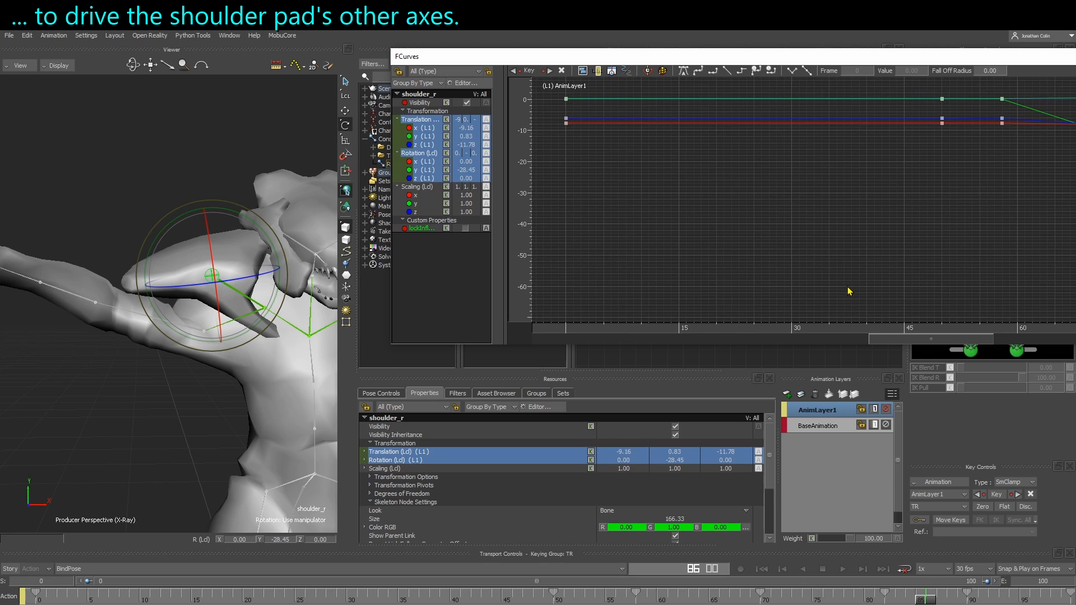
pyautogui.keyDown('shift'); pyautogui.moveTo(924, 261); pyautogui.dragTo(617, 270); pyautogui.keyUp('shift')
pyautogui.keyDown('shift'); pyautogui.moveTo(887, 247); pyautogui.dragTo(802, 236); pyautogui.keyUp('shift')
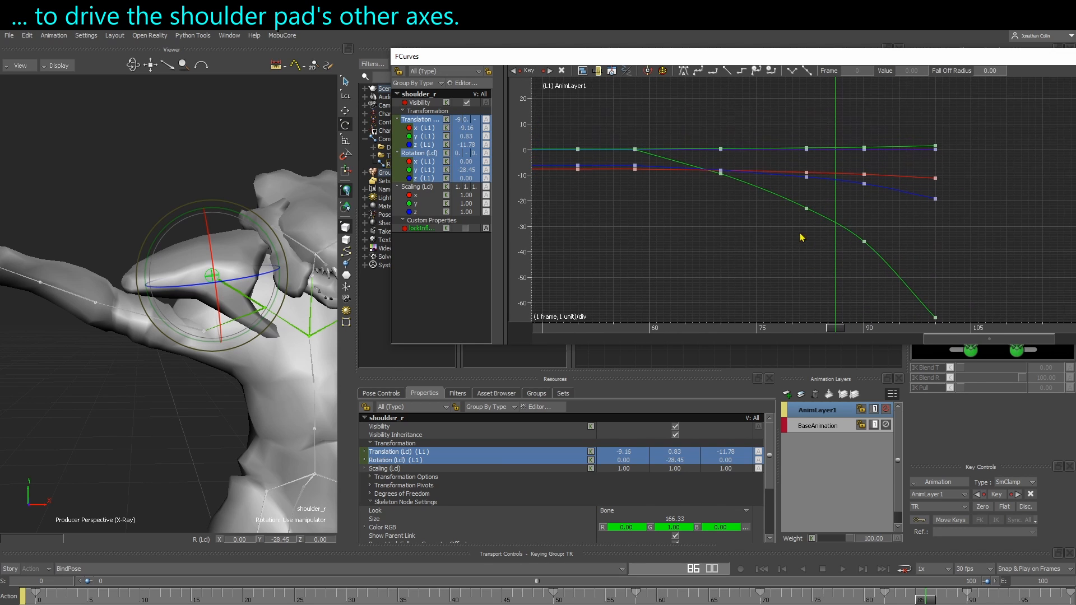
pyautogui.click(431, 171)
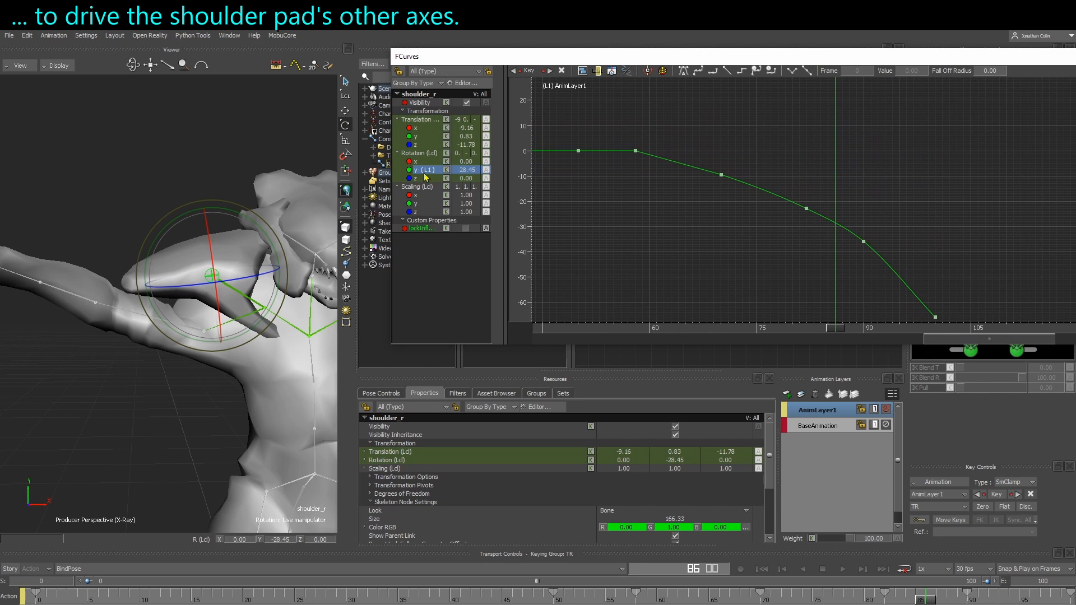
# Frame and examine each of the shoulder bone's translation X, Y and Z curves individually
pyautogui.click(420, 130)
pyautogui.press('a')
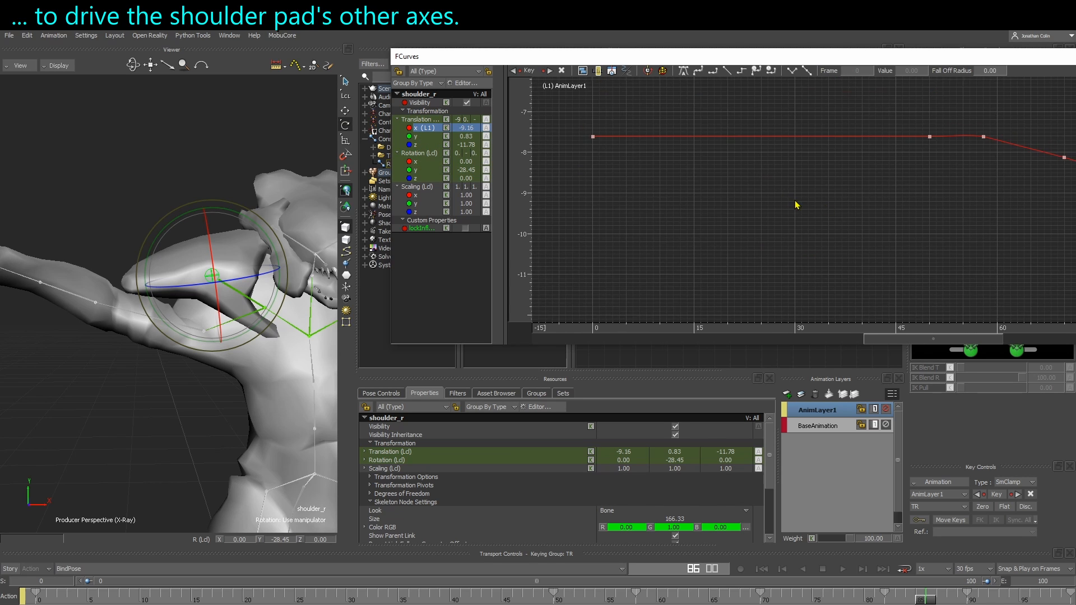
pyautogui.click(432, 138)
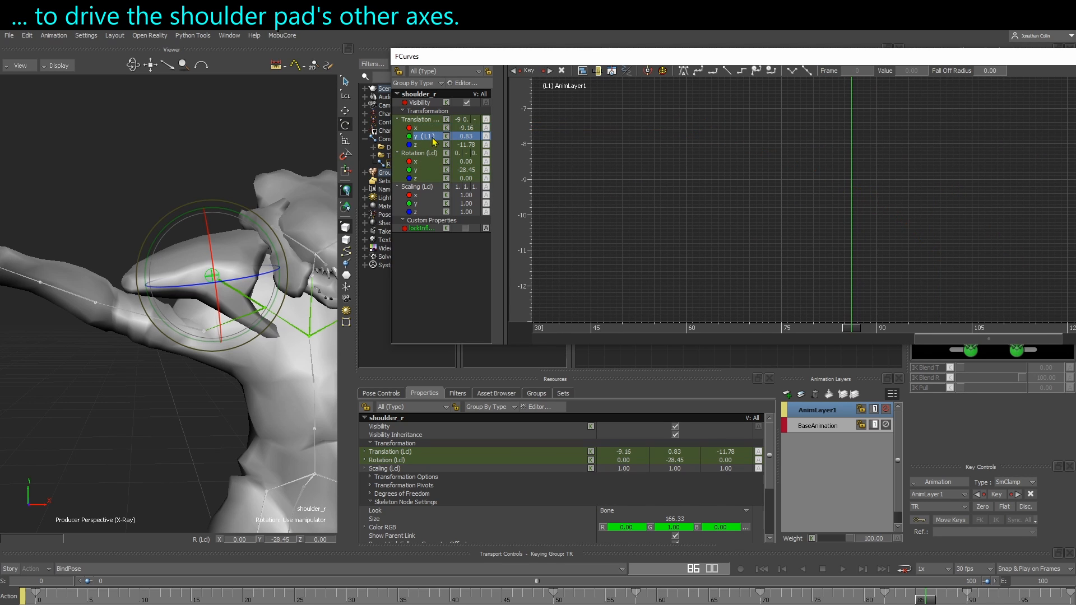
pyautogui.press('a')
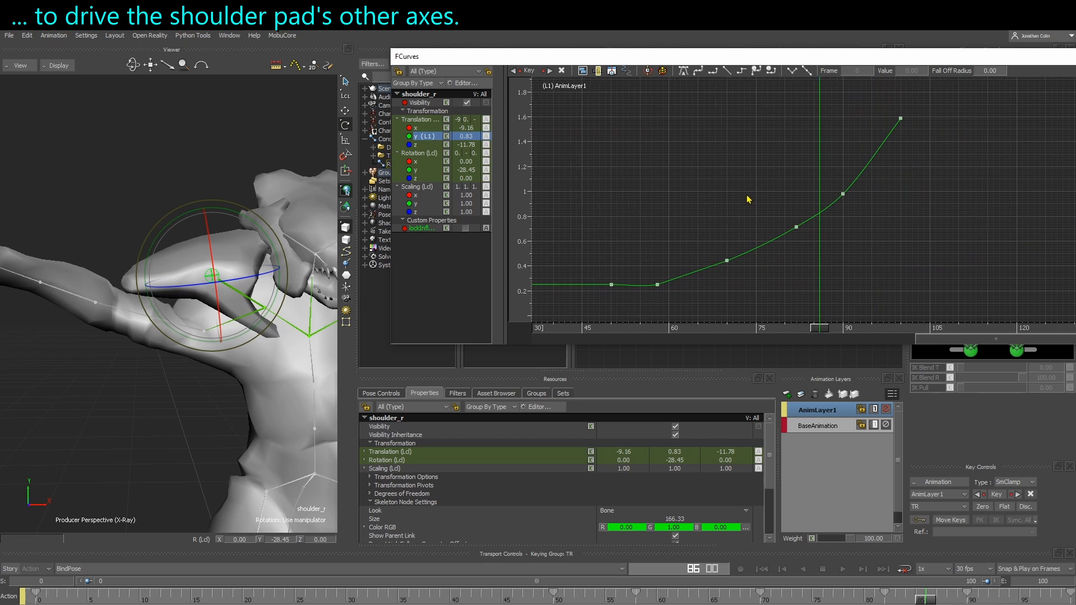
pyautogui.click(415, 145)
pyautogui.press('a')
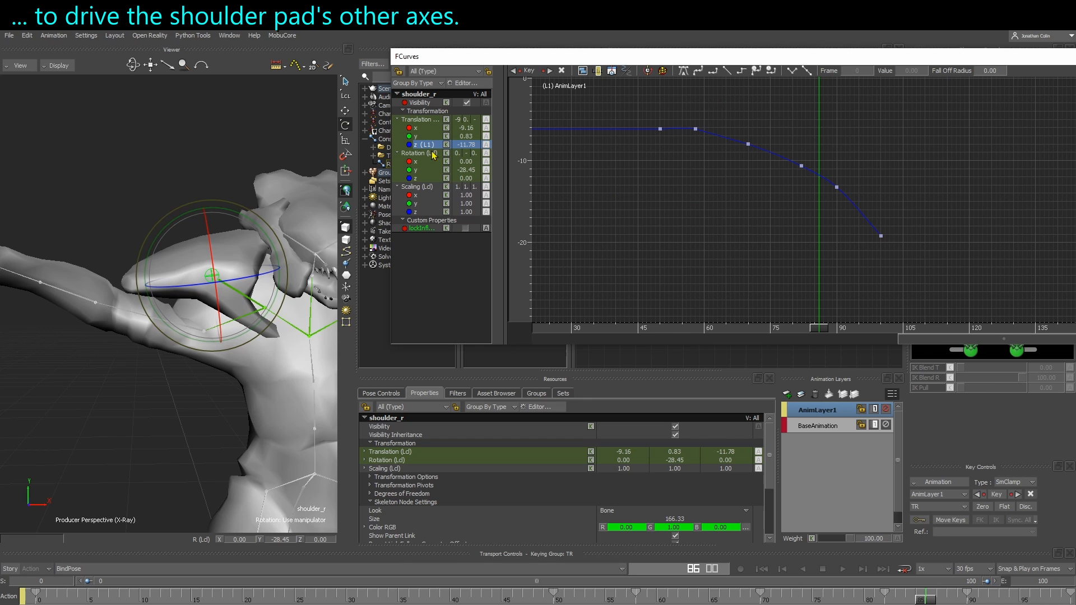
pyautogui.keyDown('shift'); pyautogui.click(422, 130); pyautogui.keyUp('shift')
pyautogui.keyDown('ctrl'); pyautogui.click(427, 175); pyautogui.keyUp('ctrl')
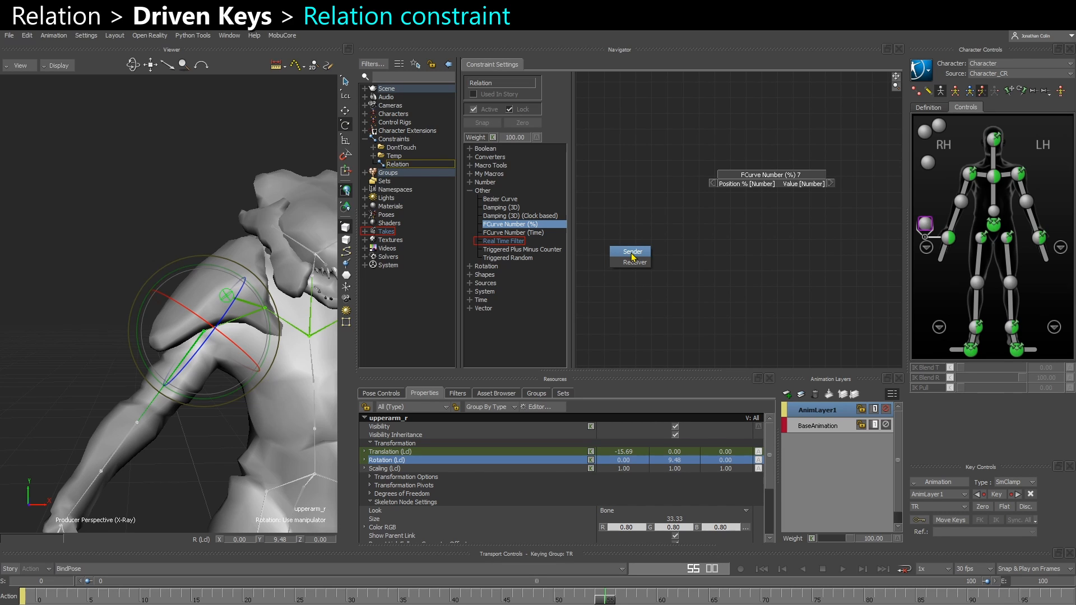
# Add the upper arm bone to the Relation constraint as a Sender box, placed left of the FCurve Number box
pyautogui.click(633, 252)
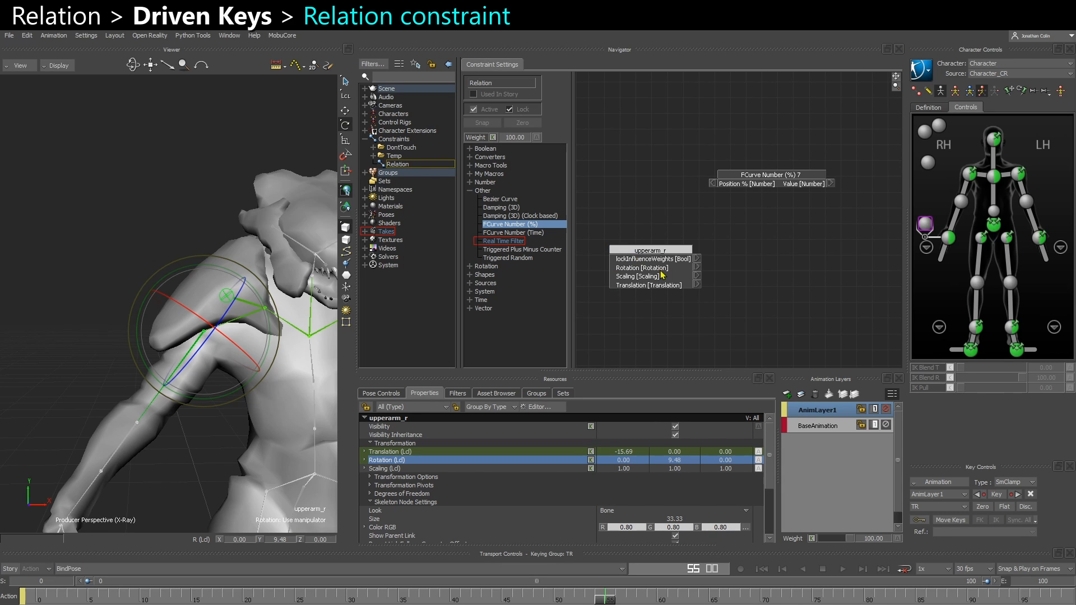
pyautogui.moveTo(645, 276); pyautogui.dragTo(617, 200)
pyautogui.moveTo(654, 237); pyautogui.dragTo(689, 233, button='middle')
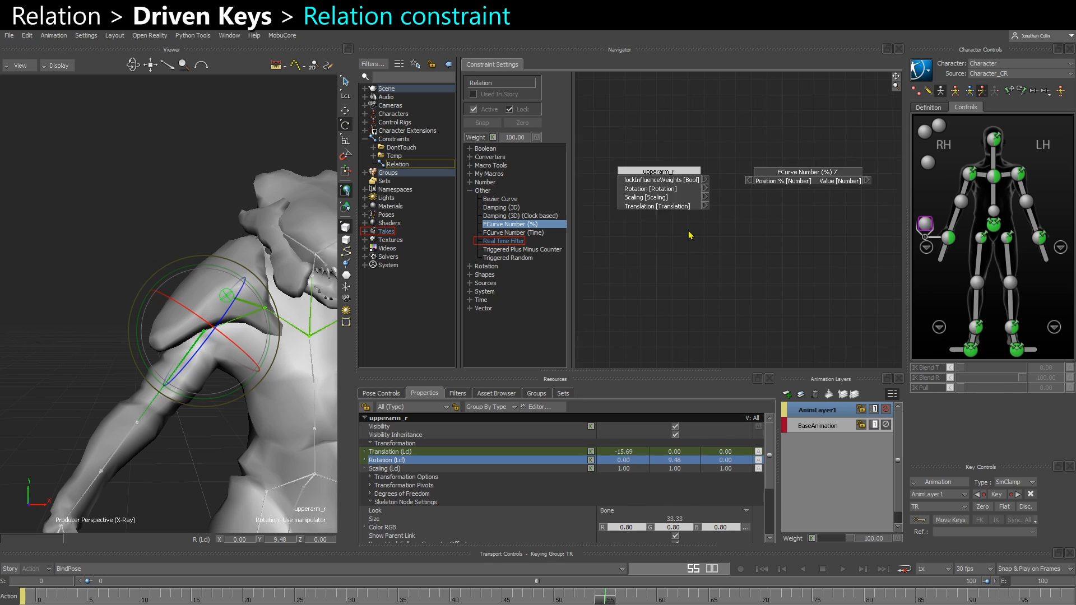
pyautogui.scroll(-3, 688, 229)
pyautogui.moveTo(667, 202); pyautogui.dragTo(642, 196)
# Add the right shoulder bone as a Receiver box right of the FCurve Number box and switch it to Local transformations
pyautogui.click(198, 452)
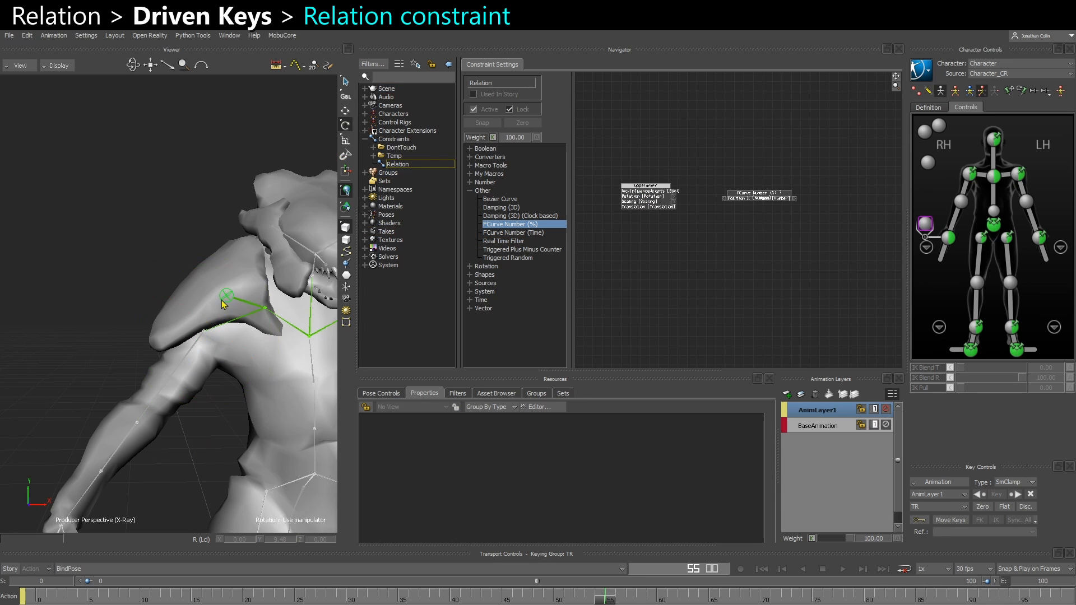
pyautogui.click(224, 295)
pyautogui.keyDown('alt'); pyautogui.moveTo(73, 306); pyautogui.dragTo(829, 211); pyautogui.keyUp('alt')
pyautogui.click(717, 280)
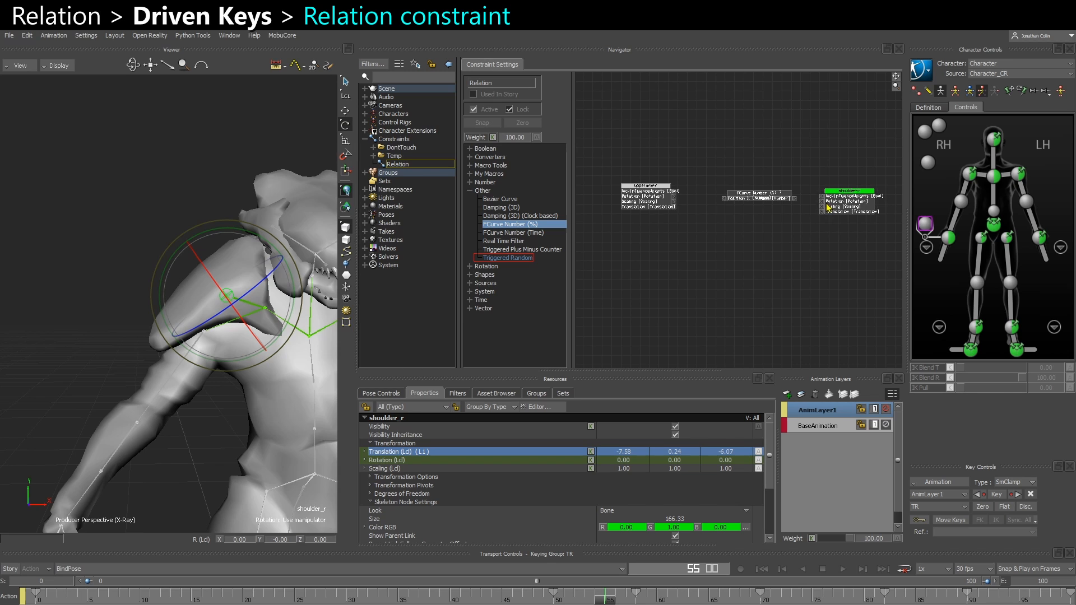
pyautogui.scroll(2, 644, 224)
pyautogui.moveTo(783, 224); pyautogui.dragTo(649, 230, button='middle')
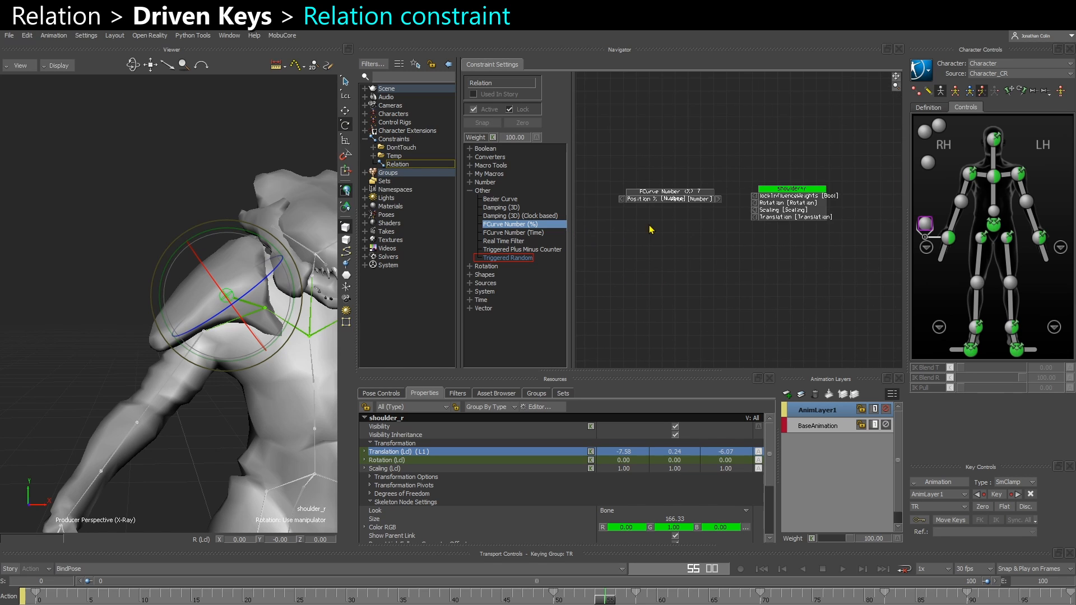
pyautogui.scroll(1, 775, 222)
pyautogui.rightClick(799, 193)
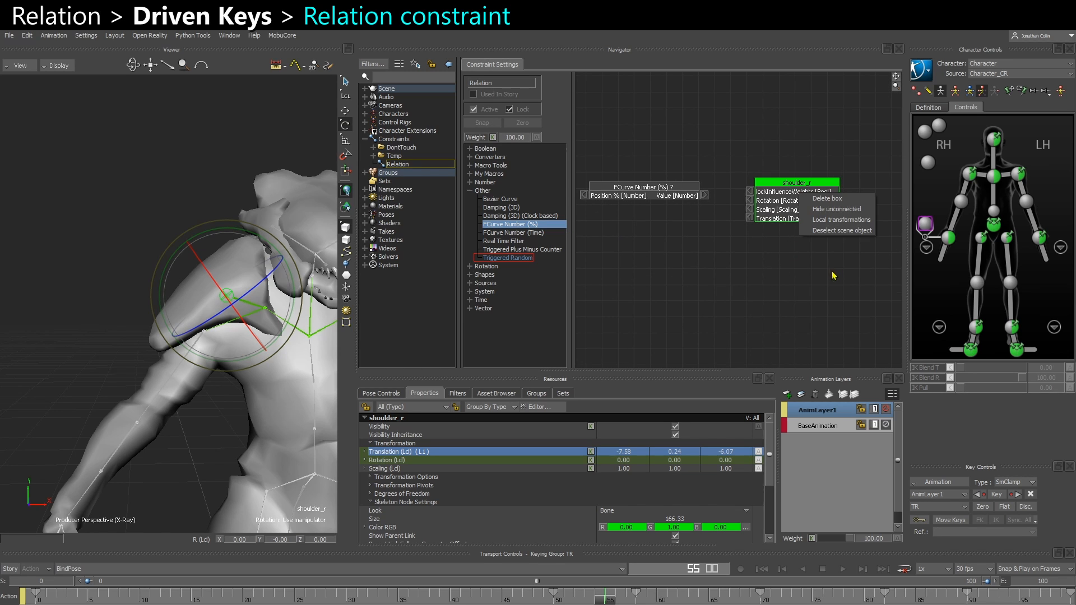
pyautogui.click(830, 220)
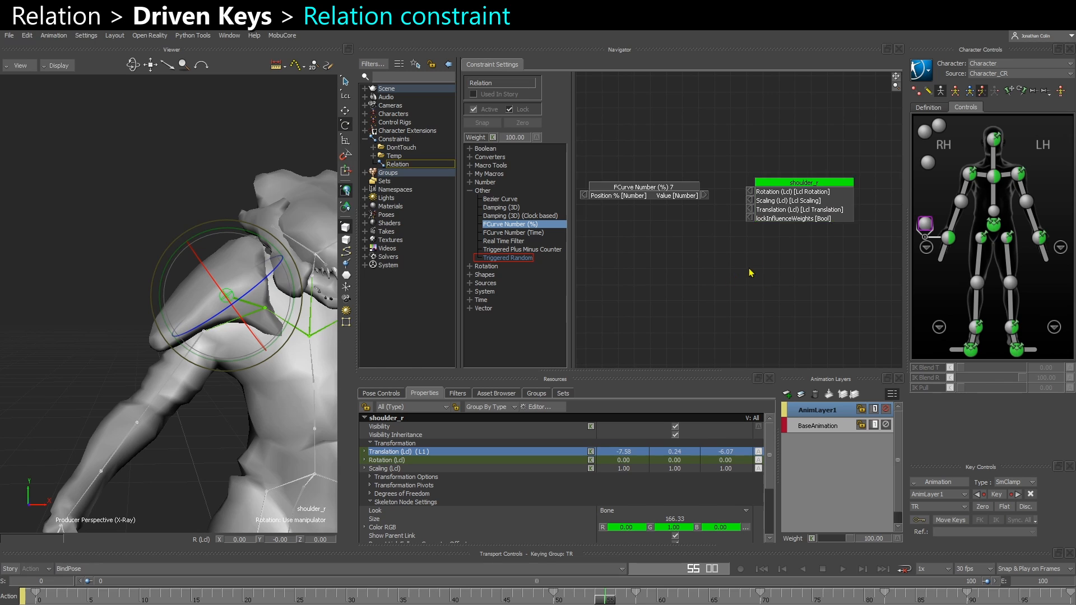
pyautogui.scroll(-3, 662, 267)
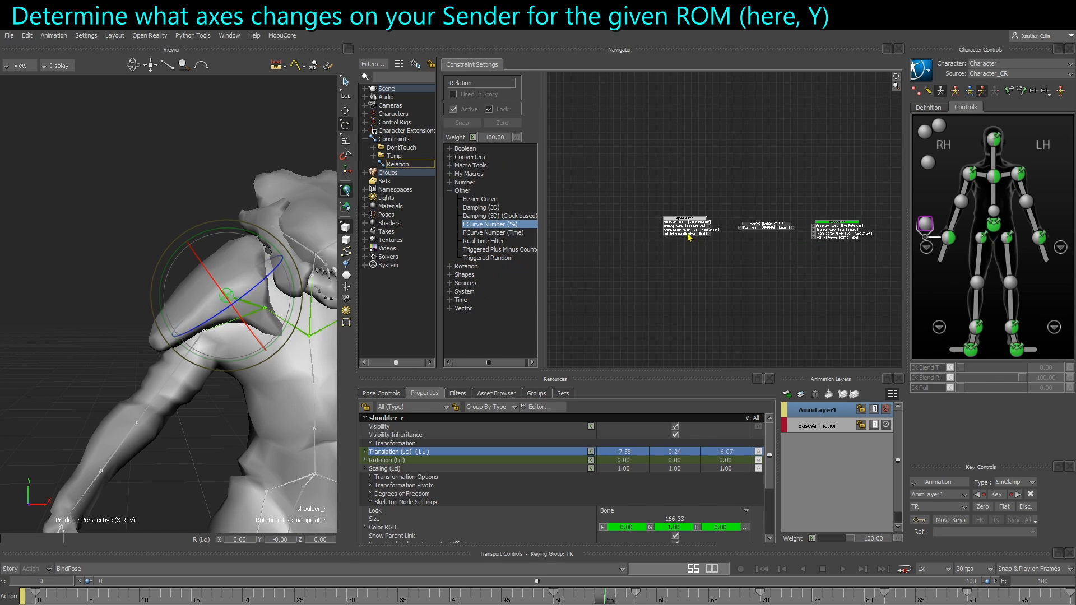
pyautogui.moveTo(687, 234); pyautogui.dragTo(614, 238)
pyautogui.scroll(2, 671, 245)
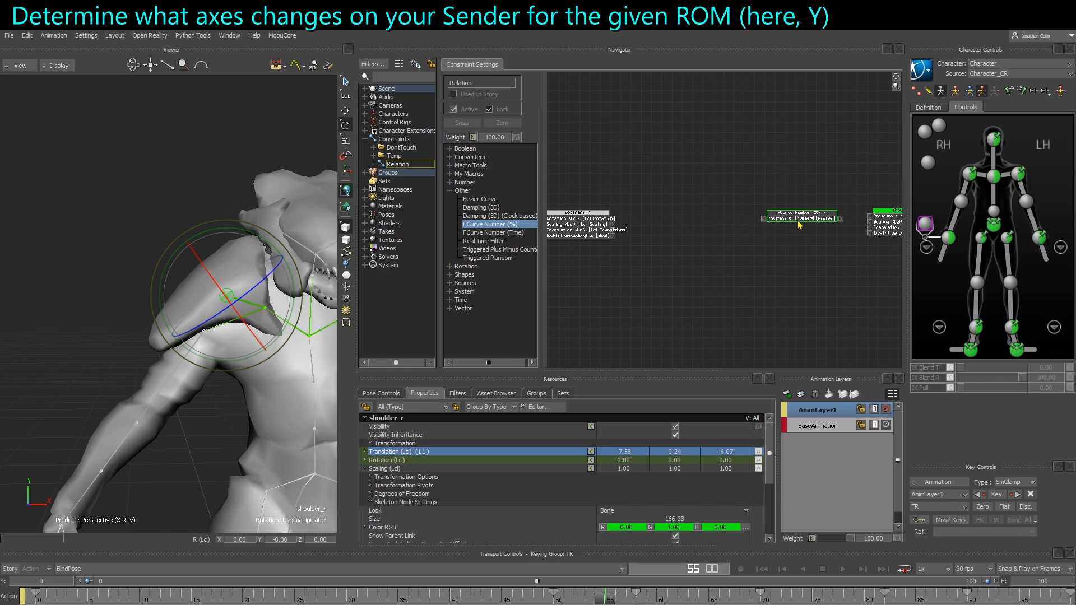
# Rearrange the upper arm Sender and FCurve Number boxes in the Relation graph and select the right upper arm bone
pyautogui.moveTo(793, 218); pyautogui.dragTo(718, 222)
pyautogui.scroll(2, 606, 261)
pyautogui.moveTo(607, 261); pyautogui.dragTo(646, 255, button='middle')
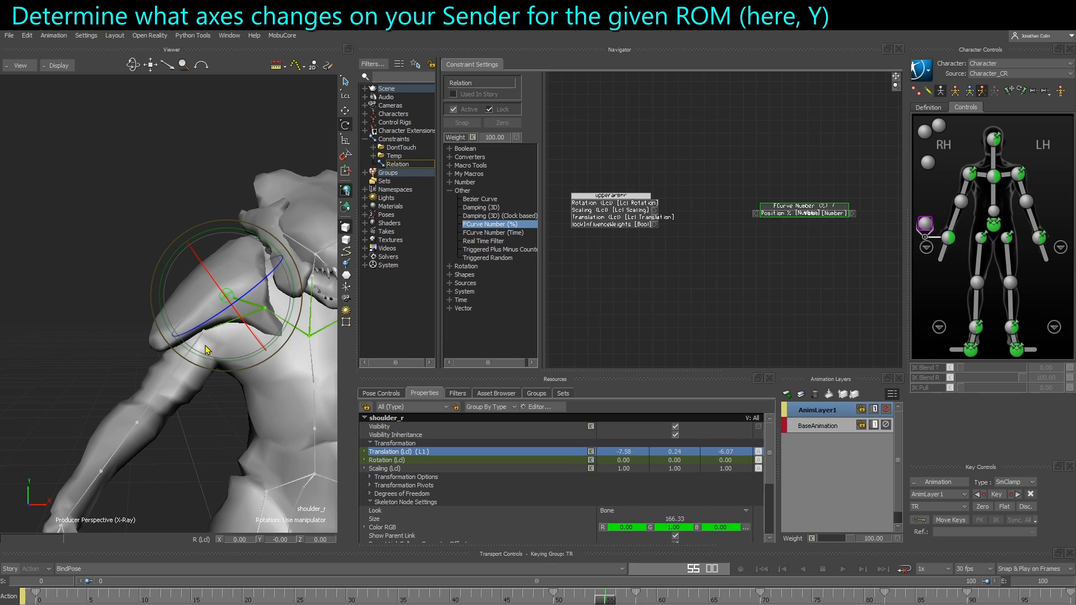
pyautogui.moveTo(171, 422); pyautogui.dragTo(189, 395)
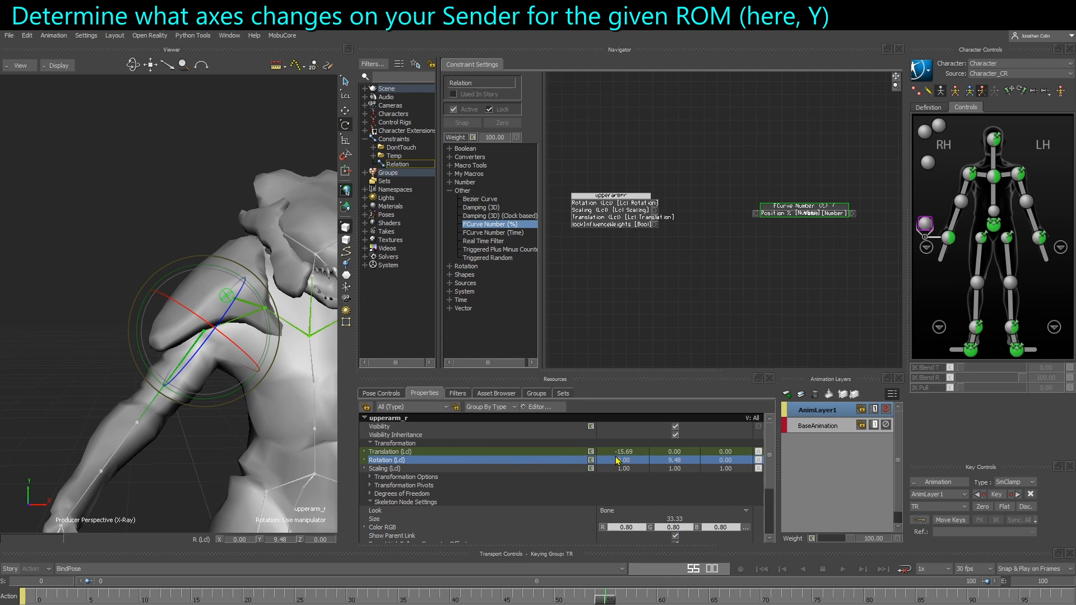
# Add a Vector to Number converter box and connect the upper arm's Rotation output to its vector input
pyautogui.click(450, 158)
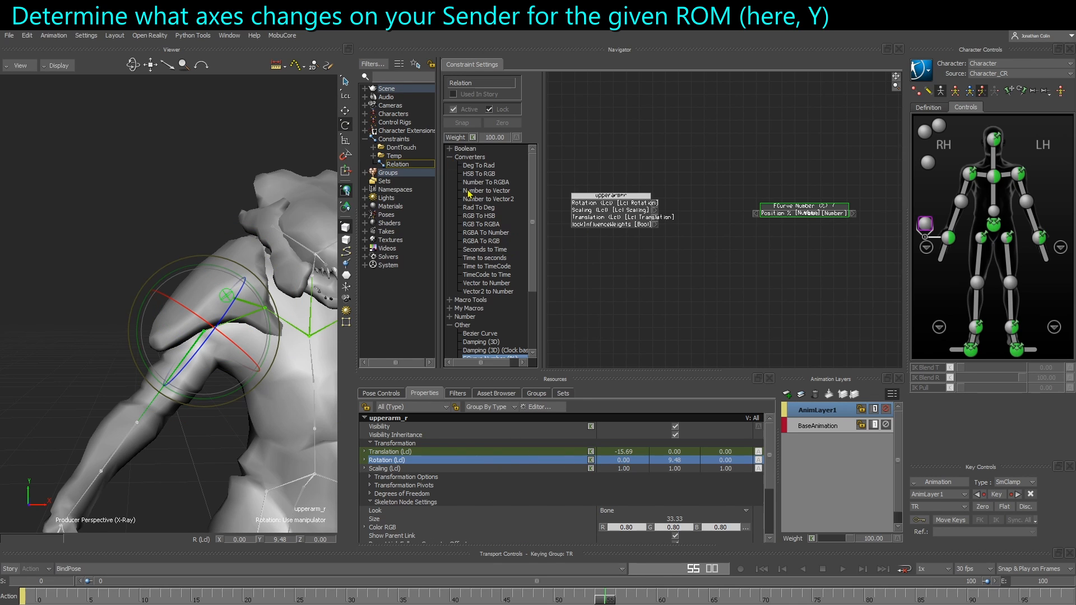
pyautogui.moveTo(476, 285); pyautogui.dragTo(646, 246)
pyautogui.scroll(3, 618, 244)
pyautogui.moveTo(616, 246); pyautogui.dragTo(653, 207, button='middle')
pyautogui.moveTo(654, 210); pyautogui.dragTo(609, 250)
pyautogui.moveTo(354, 297); pyautogui.dragTo(279, 294)
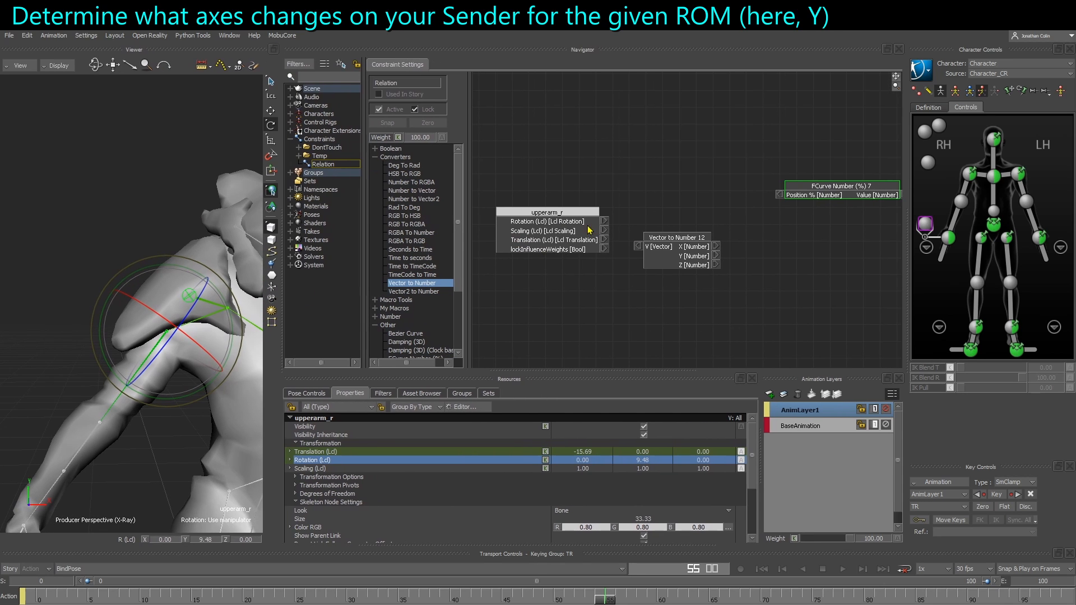
pyautogui.moveTo(542, 243); pyautogui.dragTo(533, 257)
pyautogui.moveTo(595, 239); pyautogui.dragTo(638, 247)
# Scrub the timeline between frames 0, 50 and 100 to examine how the right upper arm's Y rotation changes
pyautogui.moveTo(671, 256); pyautogui.dragTo(786, 203)
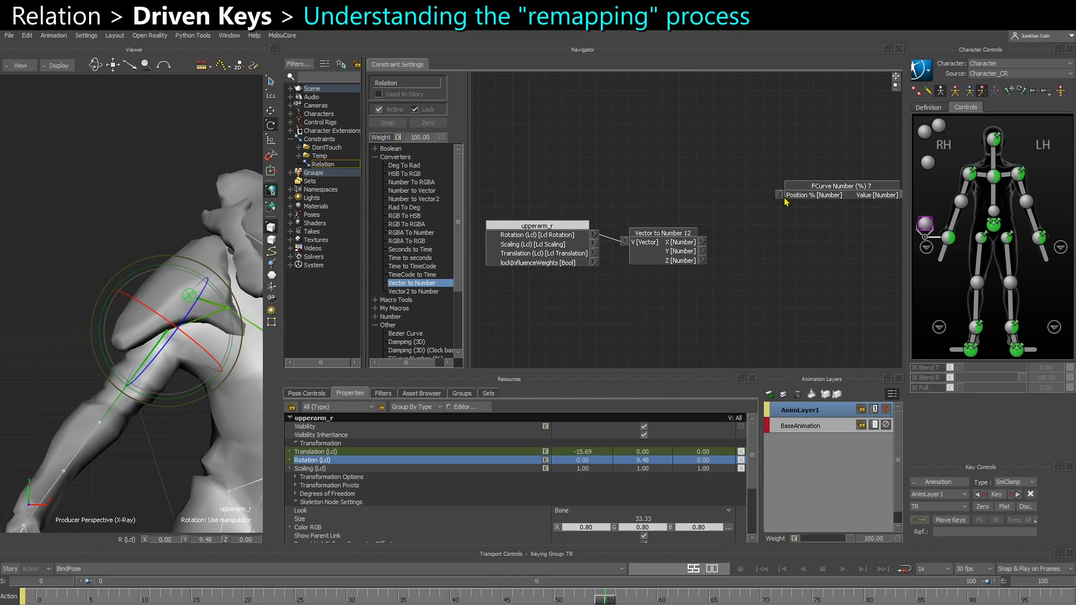
pyautogui.moveTo(824, 253); pyautogui.dragTo(686, 267, button='middle')
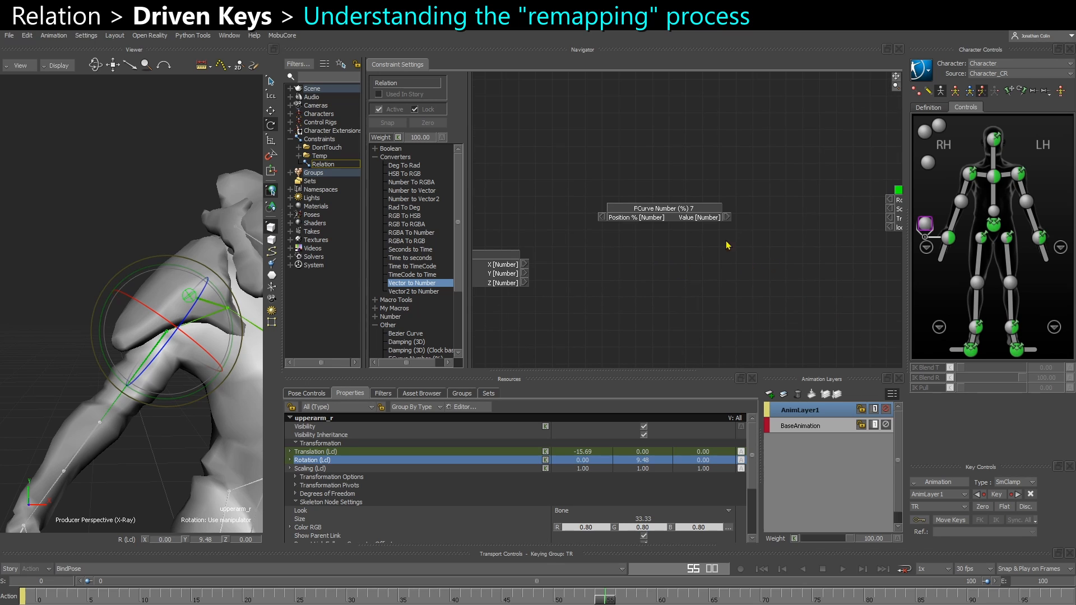
pyautogui.moveTo(683, 215); pyautogui.dragTo(733, 269)
pyautogui.moveTo(800, 264); pyautogui.dragTo(742, 256, button='middle')
pyautogui.moveTo(840, 223); pyautogui.dragTo(780, 275)
pyautogui.moveTo(678, 301); pyautogui.dragTo(754, 254, button='middle')
pyautogui.scroll(-1, 755, 255)
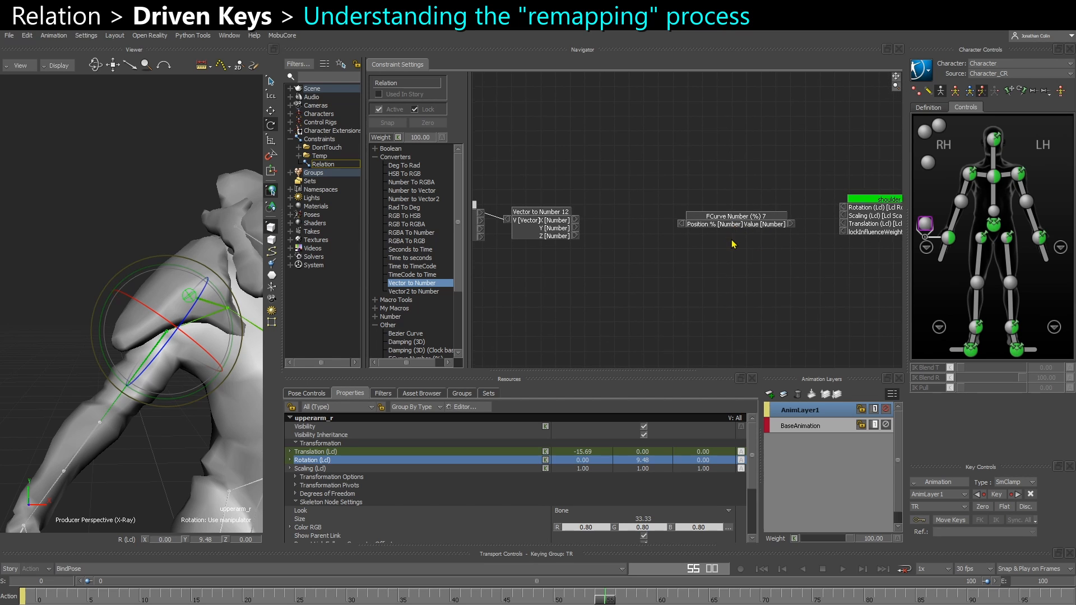
pyautogui.scroll(2, 735, 245)
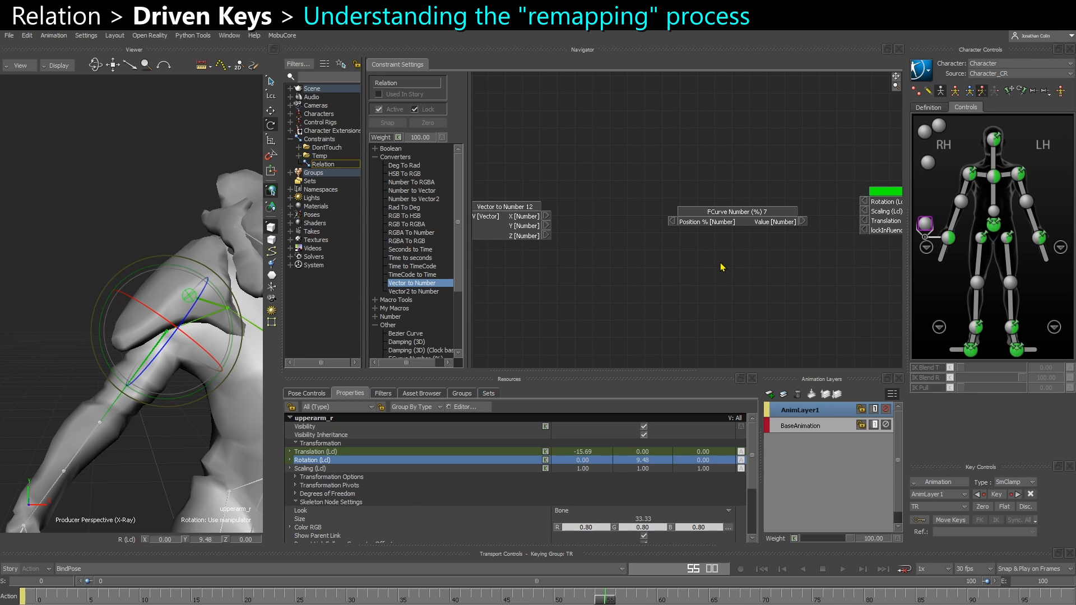
pyautogui.click(180, 599)
pyautogui.moveTo(178, 599); pyautogui.dragTo(32, 598)
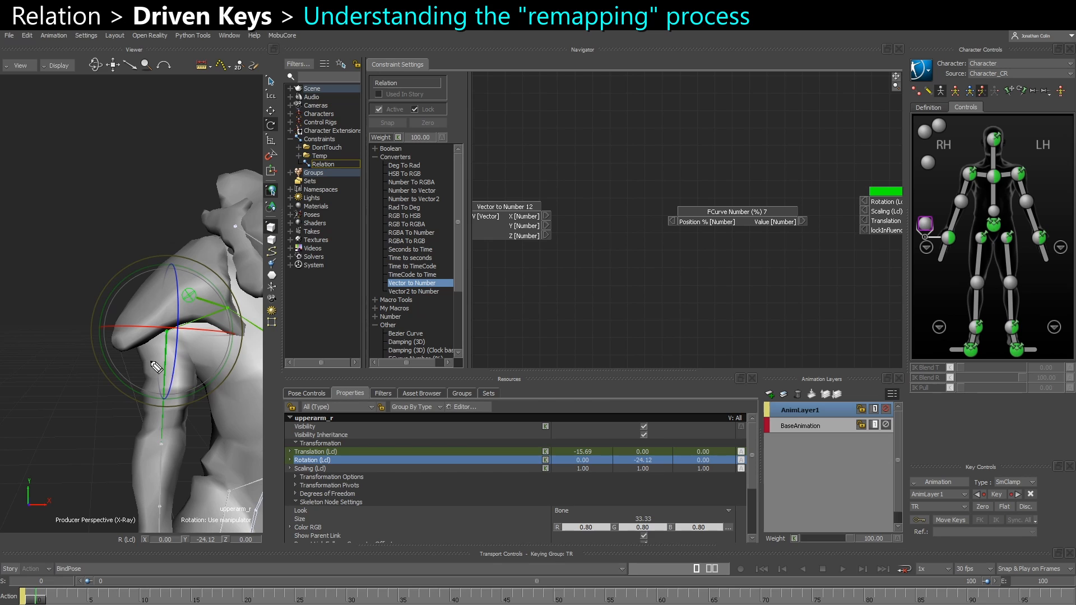
pyautogui.moveTo(168, 335)
pyautogui.mouseDown()
pyautogui.moveTo(162, 447)
pyautogui.moveTo(152, 435)
pyautogui.mouseUp()
pyautogui.moveTo(680, 231)
pyautogui.mouseDown()
pyautogui.moveTo(667, 239)
pyautogui.moveTo(689, 245)
pyautogui.mouseUp()
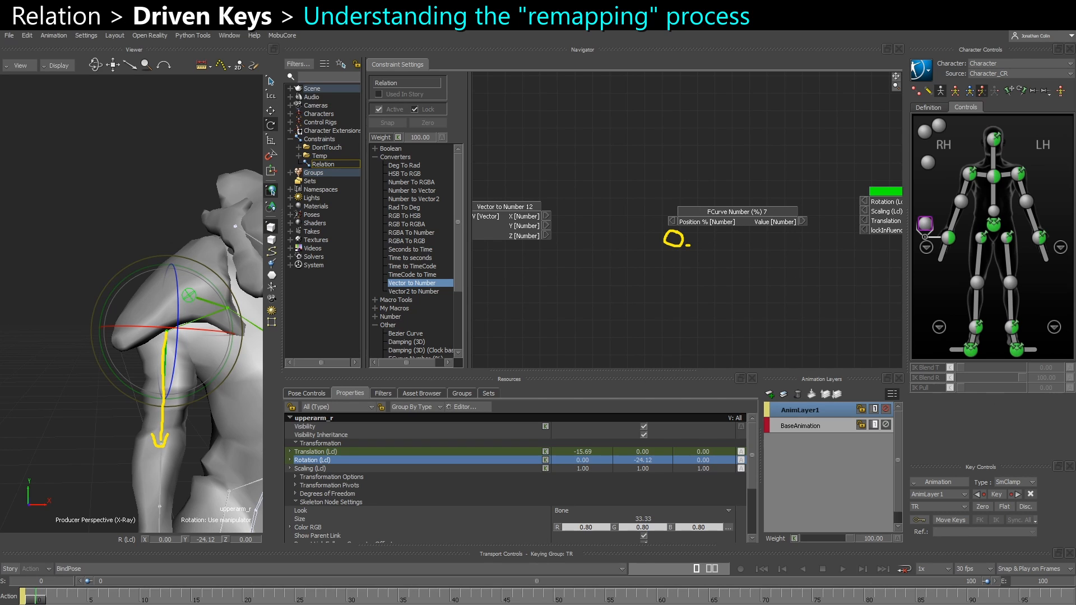
pyautogui.moveTo(47, 600); pyautogui.dragTo(1070, 599)
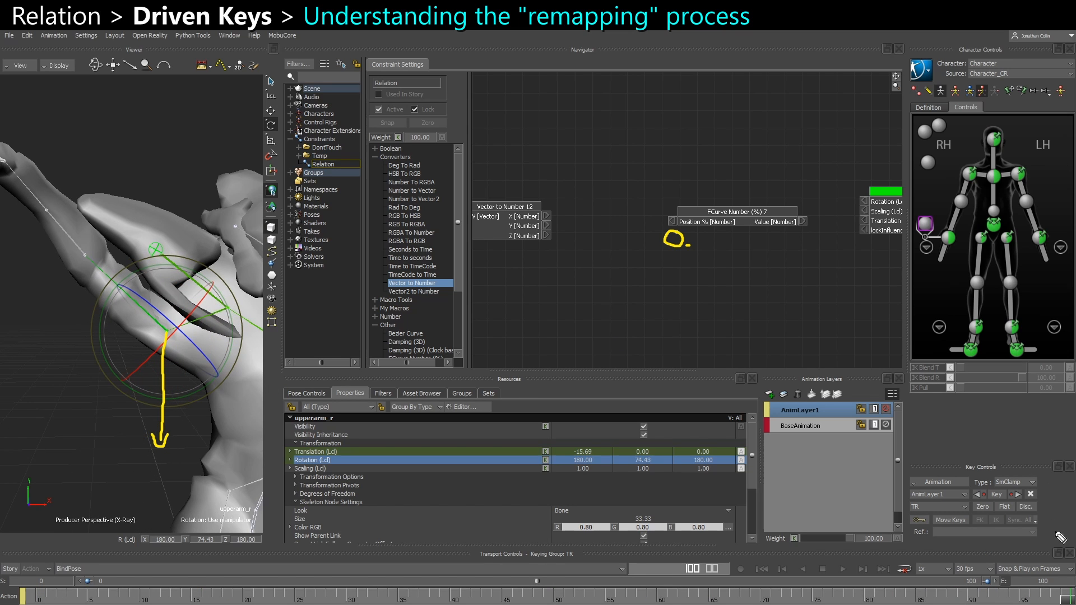
pyautogui.moveTo(165, 332); pyautogui.dragTo(126, 281)
pyautogui.moveTo(66, 322); pyautogui.dragTo(106, 318)
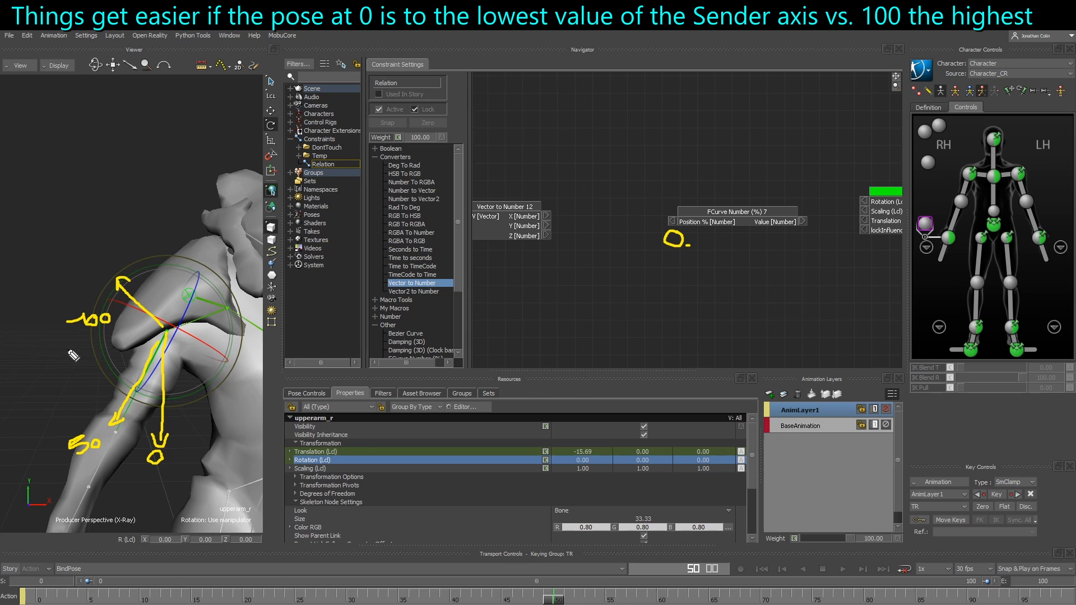
pyautogui.moveTo(82, 333); pyautogui.dragTo(95, 333)
pyautogui.moveTo(148, 470); pyautogui.dragTo(163, 471)
pyautogui.moveTo(561, 602); pyautogui.dragTo(26, 597)
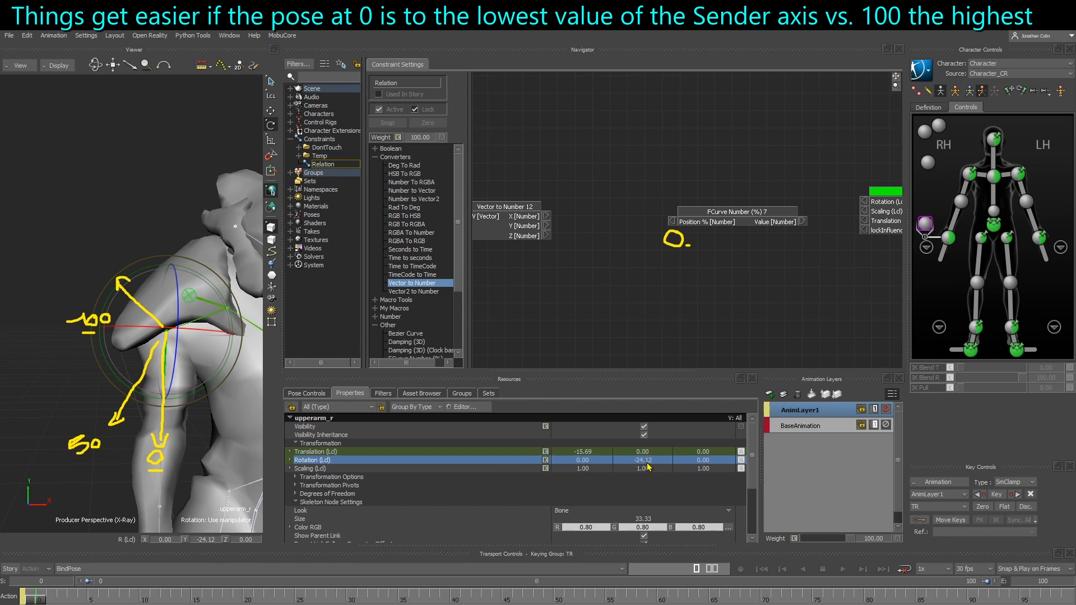
pyautogui.click(554, 601)
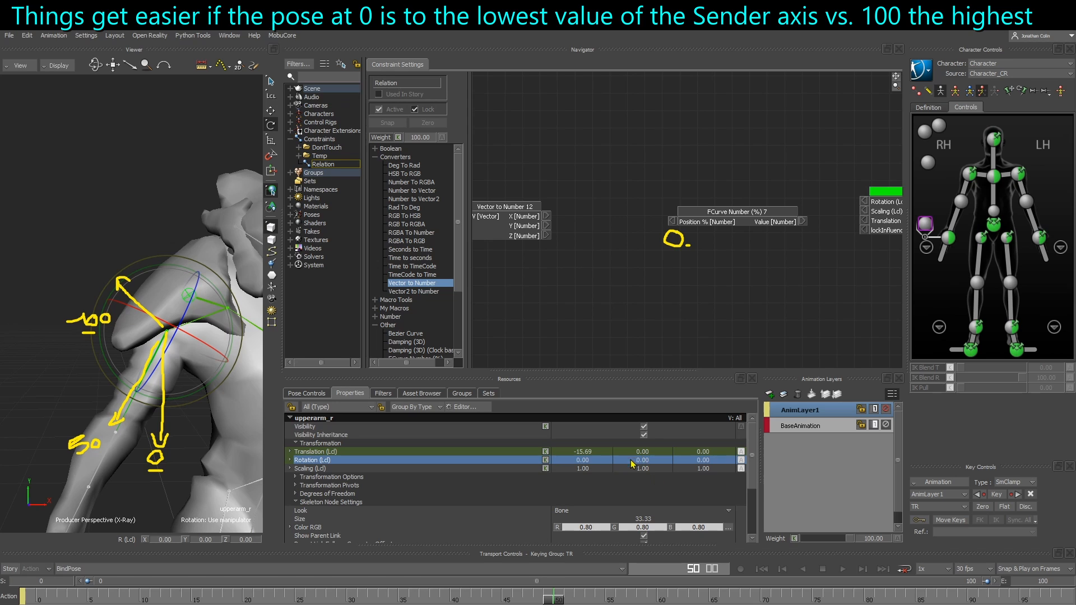
pyautogui.moveTo(559, 601); pyautogui.dragTo(2, 575)
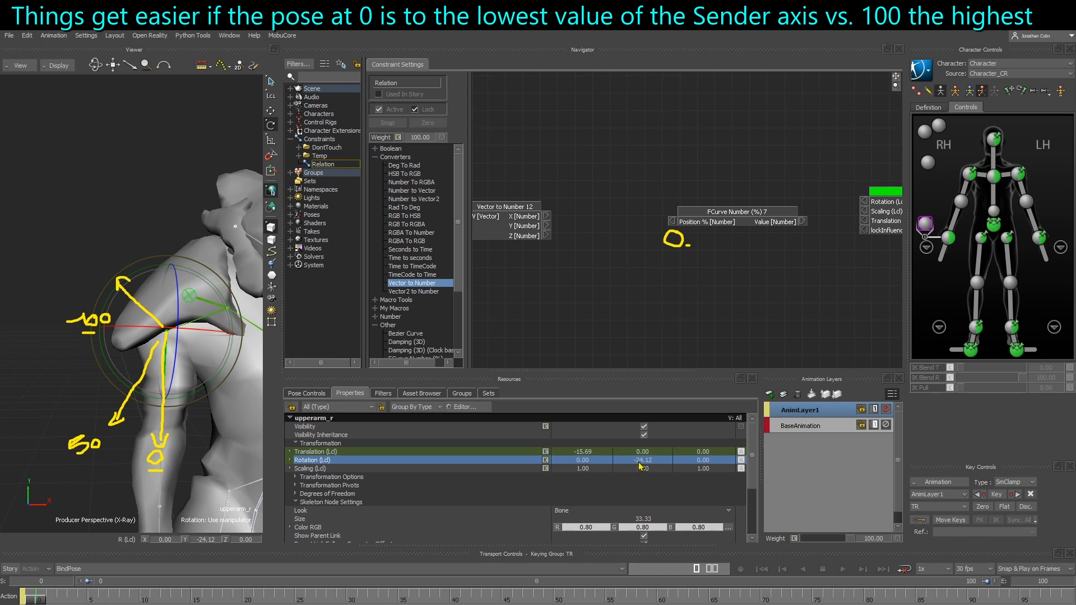
pyautogui.moveTo(558, 601); pyautogui.dragTo(1065, 601)
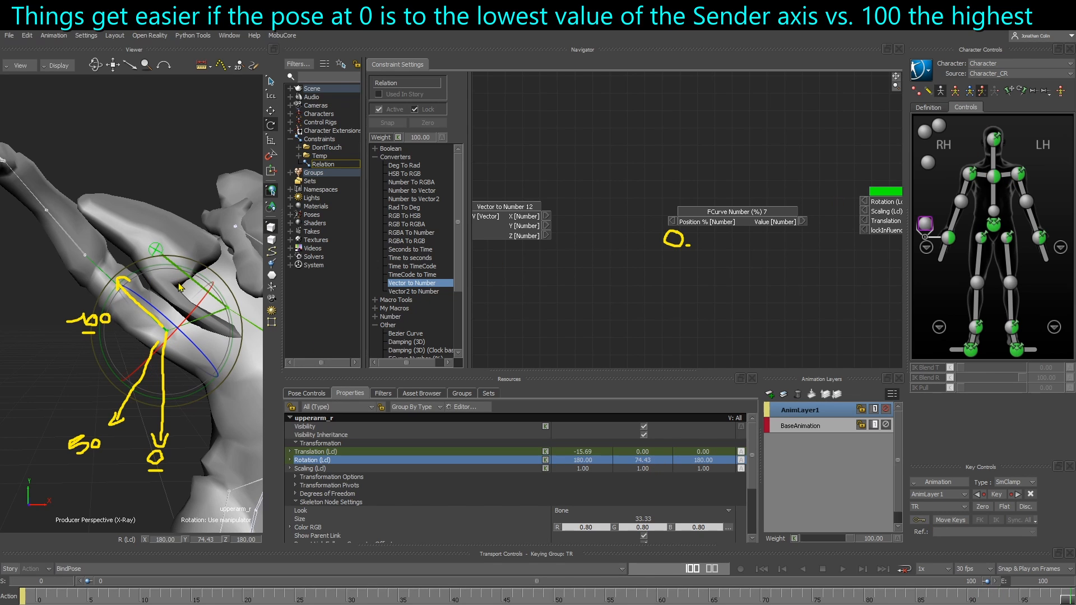
# Select the left shoulder effector with the rotate manipulator and scrub through the timeline
pyautogui.press('t')
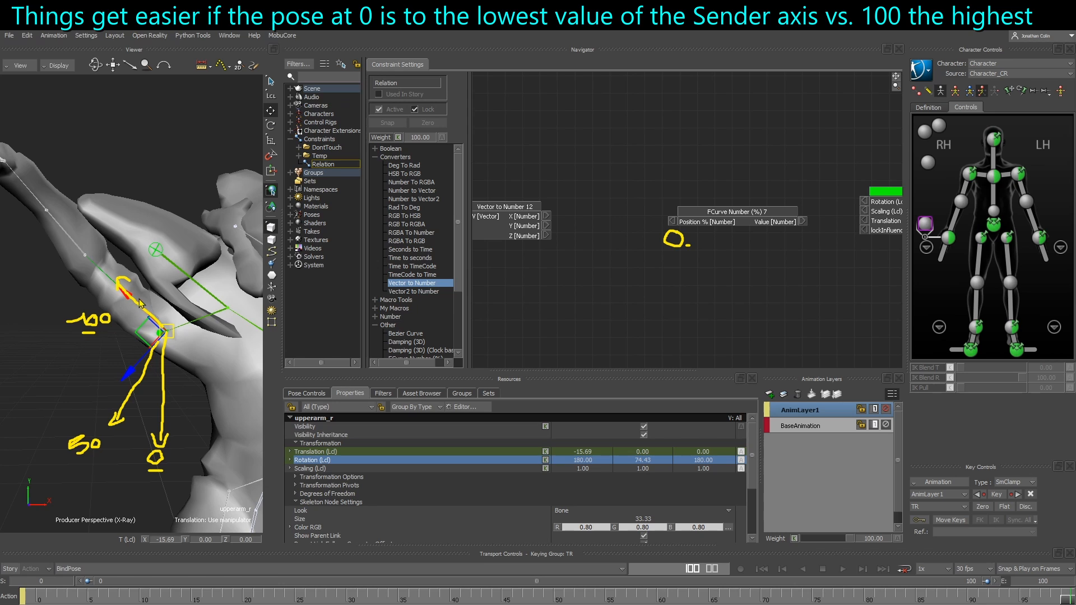
pyautogui.click(1019, 175)
pyautogui.press('r')
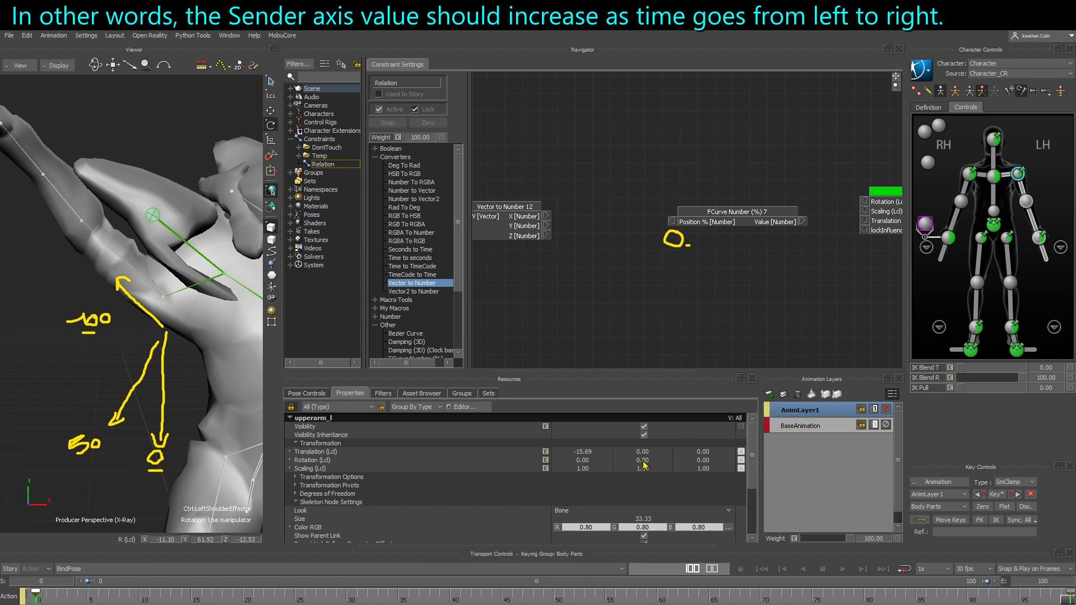
pyautogui.moveTo(37, 598); pyautogui.dragTo(1058, 598)
pyautogui.click(35, 599)
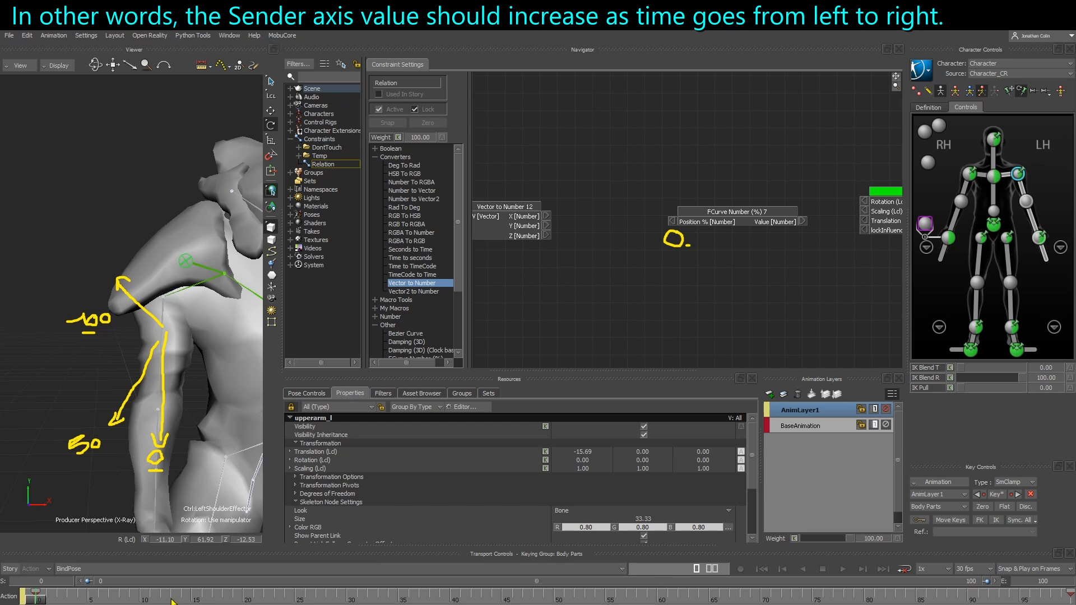
# Try rotating the left shoulder effector from a front view of the character
pyautogui.click(168, 313)
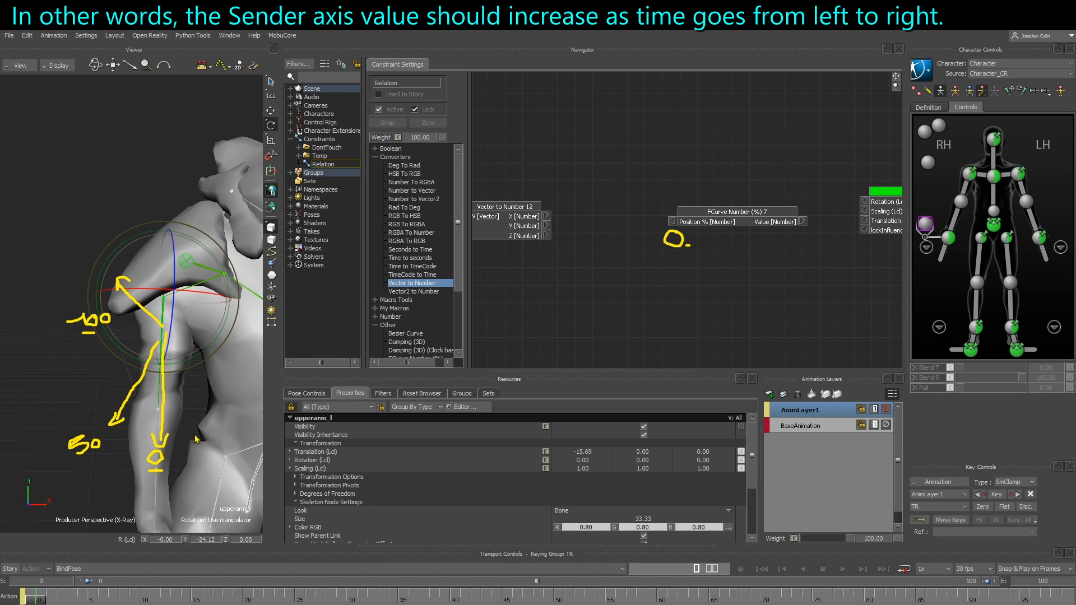
pyautogui.keyDown('alt'); pyautogui.moveTo(196, 440); pyautogui.dragTo(24, 449, button='middle'); pyautogui.keyUp('alt')
pyautogui.click(215, 332)
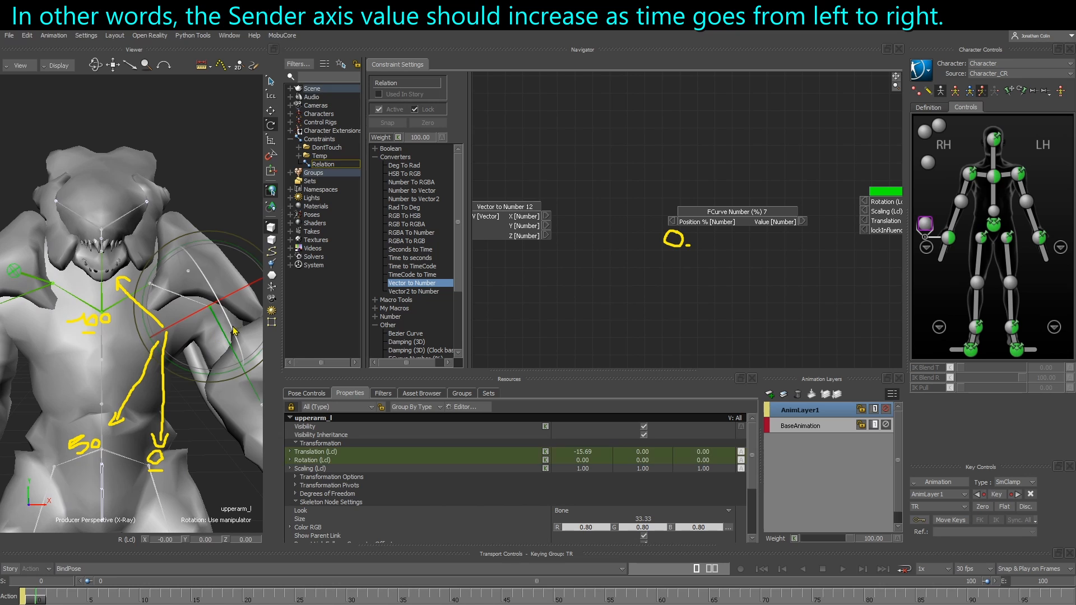
pyautogui.click(1014, 180)
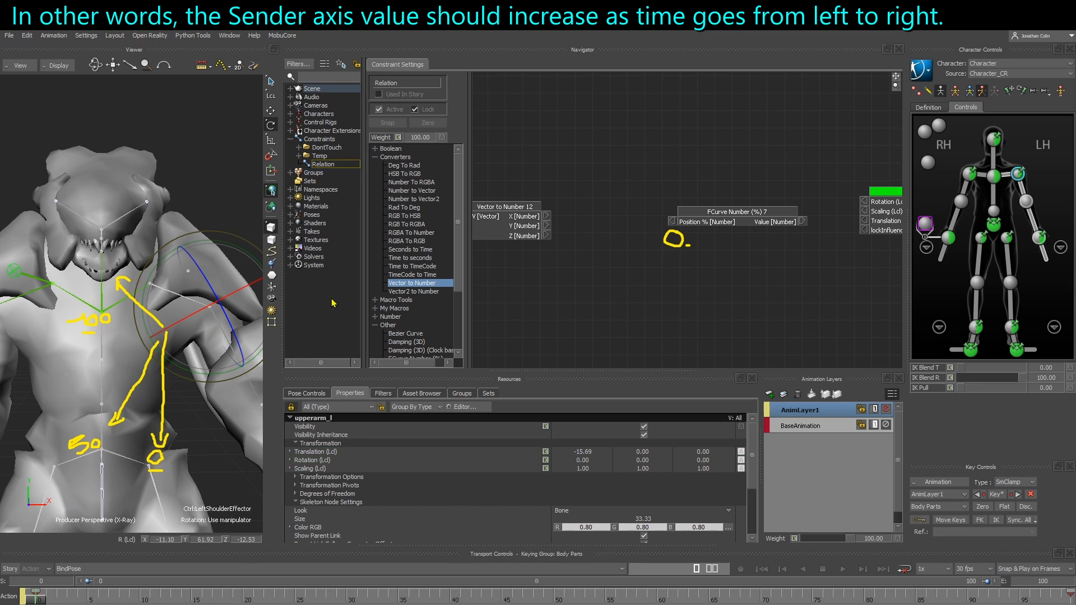
pyautogui.moveTo(216, 358); pyautogui.dragTo(206, 376)
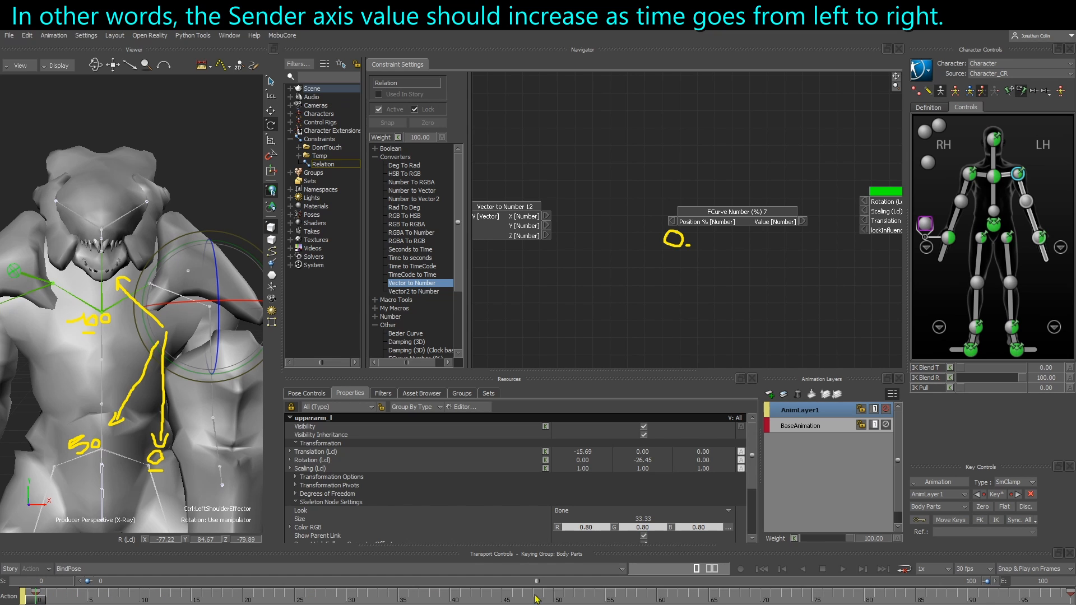
pyautogui.moveTo(187, 380); pyautogui.dragTo(265, 364)
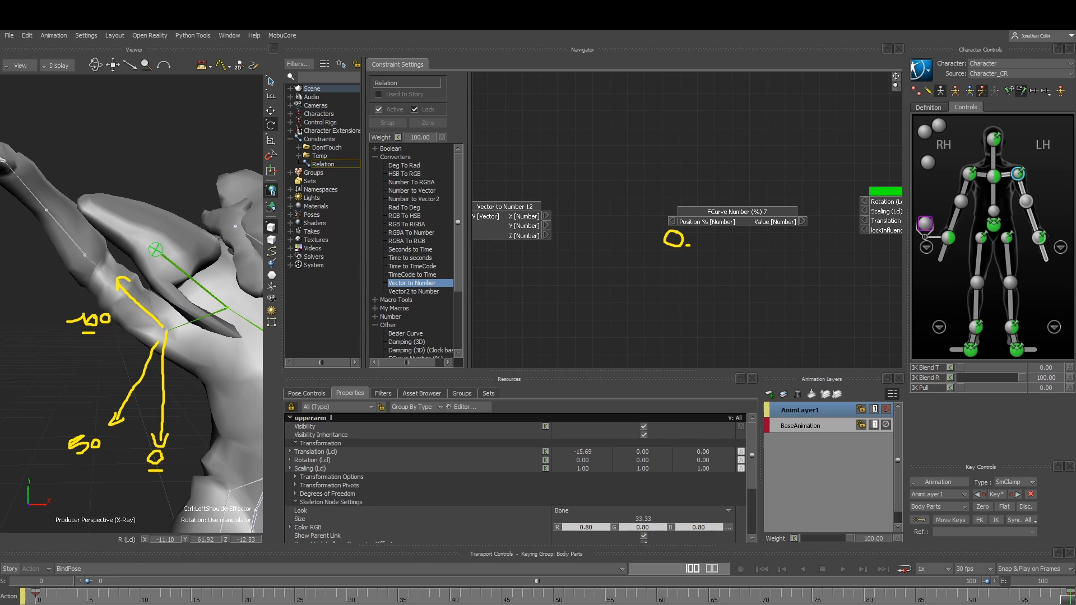
pyautogui.moveTo(792, 245); pyautogui.dragTo(835, 243)
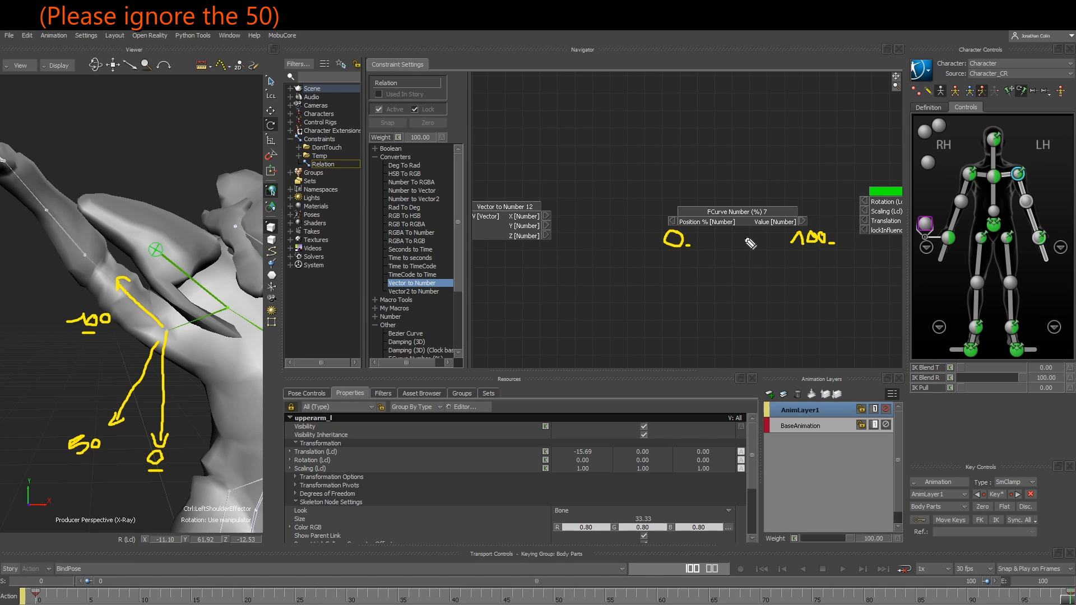
pyautogui.moveTo(734, 235)
pyautogui.mouseDown()
pyautogui.moveTo(742, 253)
pyautogui.moveTo(748, 242)
pyautogui.moveTo(759, 251)
pyautogui.mouseUp()
pyautogui.moveTo(667, 262)
pyautogui.mouseDown()
pyautogui.moveTo(810, 263)
pyautogui.moveTo(802, 270)
pyautogui.mouseUp()
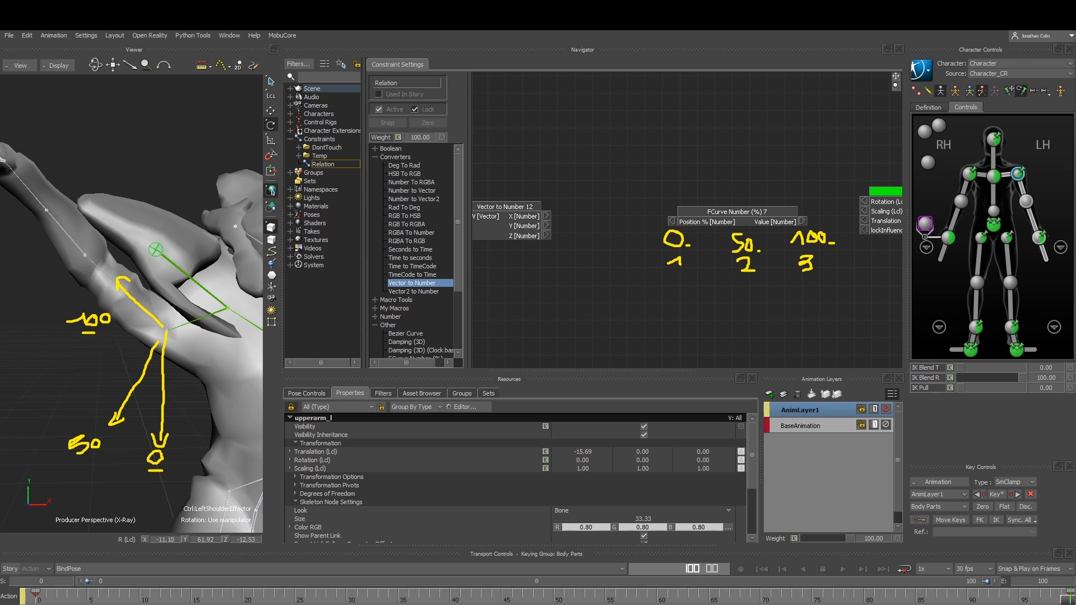
pyautogui.moveTo(591, 218); pyautogui.dragTo(624, 211)
pyautogui.moveTo(631, 212); pyautogui.dragTo(636, 212)
pyautogui.moveTo(641, 216); pyautogui.dragTo(644, 215)
pyautogui.moveTo(547, 226)
pyautogui.mouseDown()
pyautogui.moveTo(636, 216)
pyautogui.moveTo(661, 219)
pyautogui.moveTo(667, 232)
pyautogui.moveTo(661, 224)
pyautogui.mouseUp()
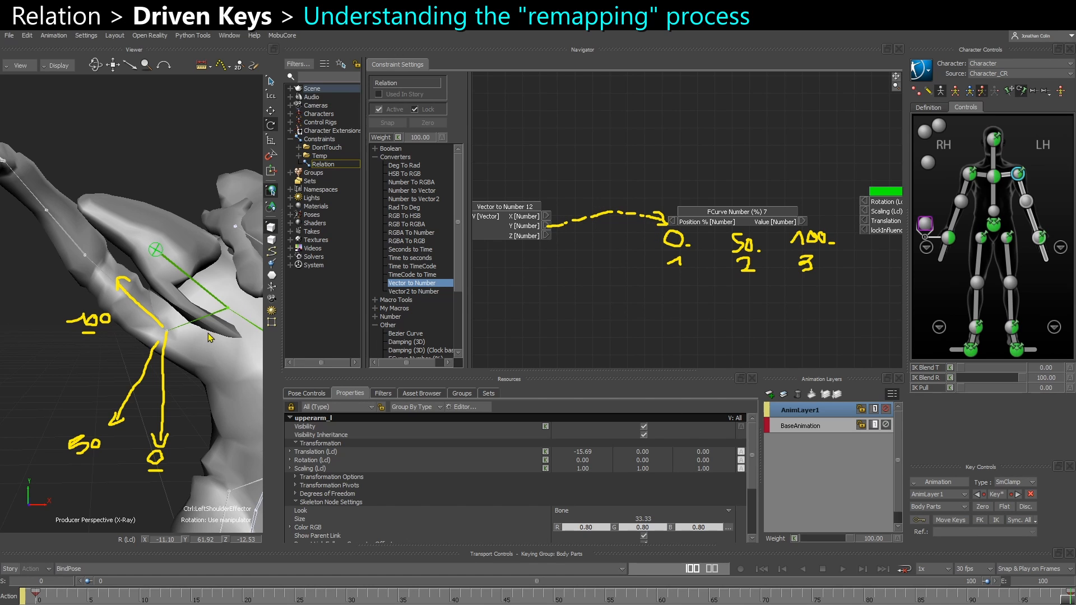
# Reselect the right upper arm, scrub frames 0, 50 and 100, and review the rotation snapping options
pyautogui.click(104, 290)
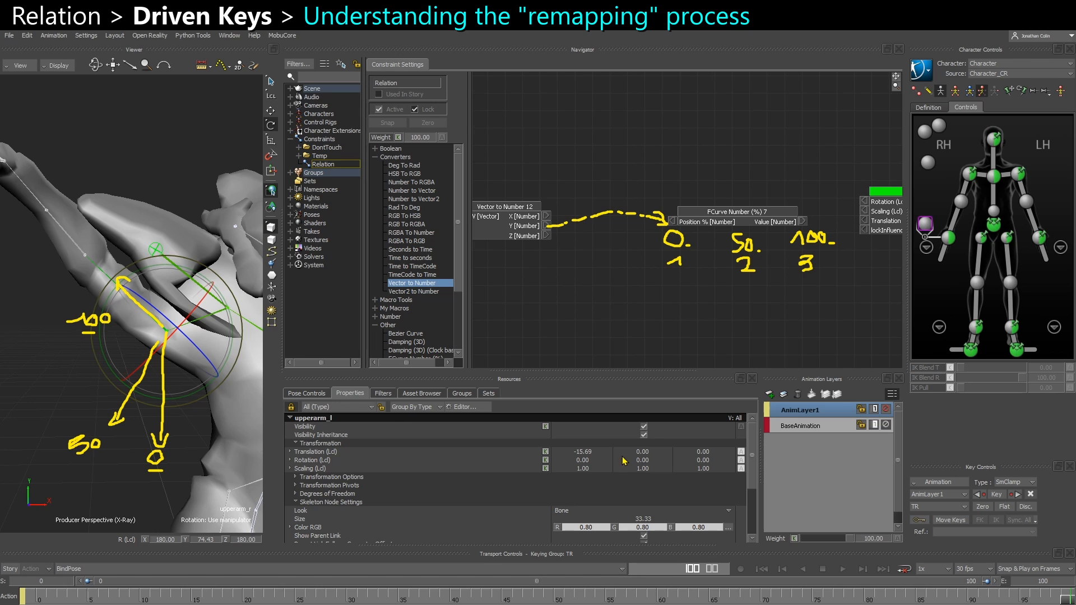
pyautogui.click(39, 599)
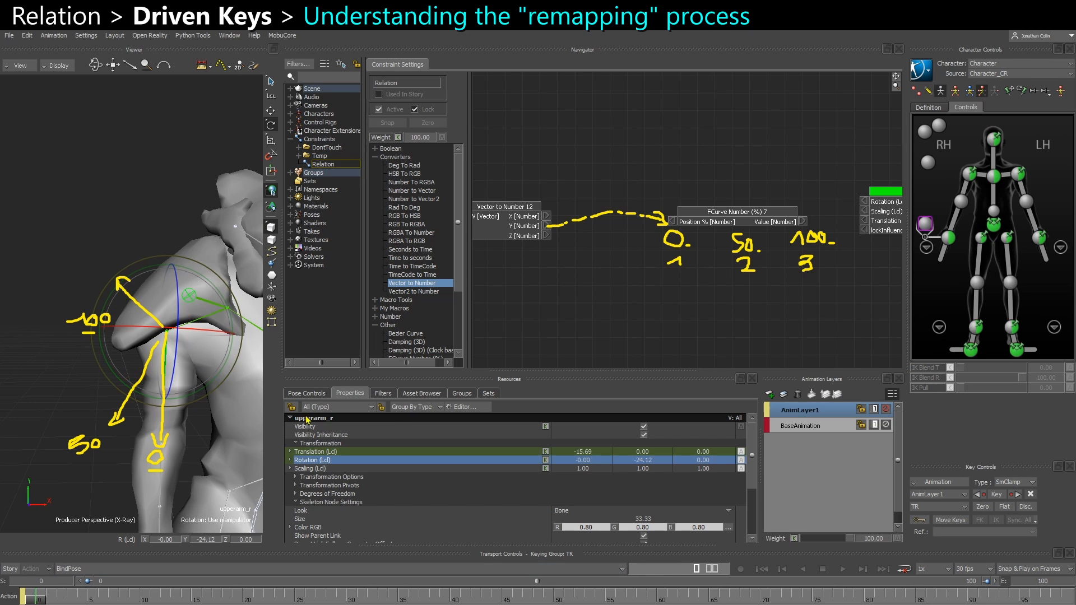
pyautogui.click(558, 601)
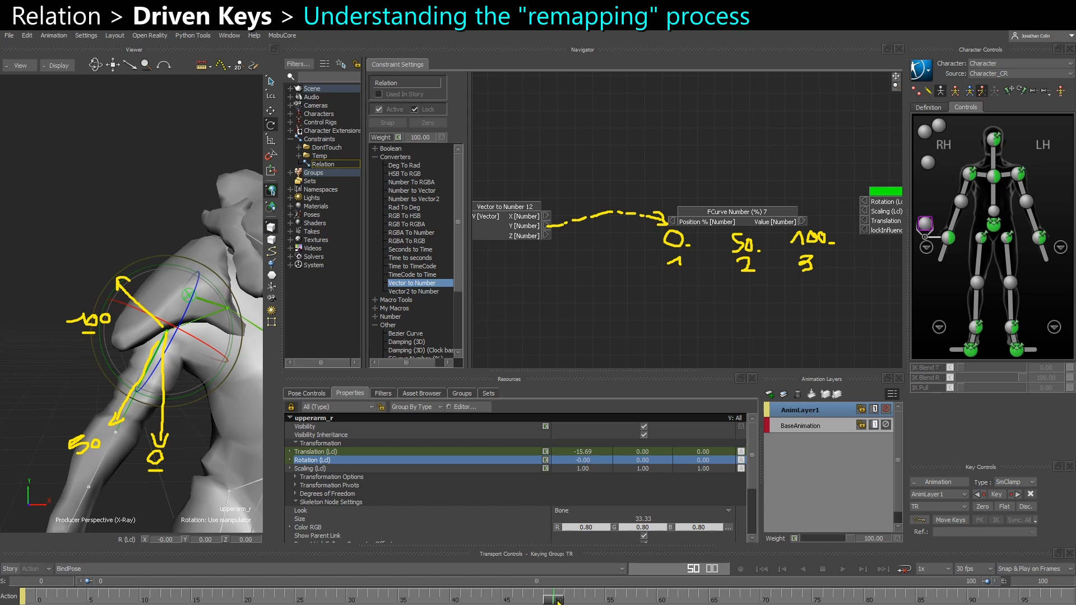
pyautogui.moveTo(557, 601); pyautogui.dragTo(5, 582)
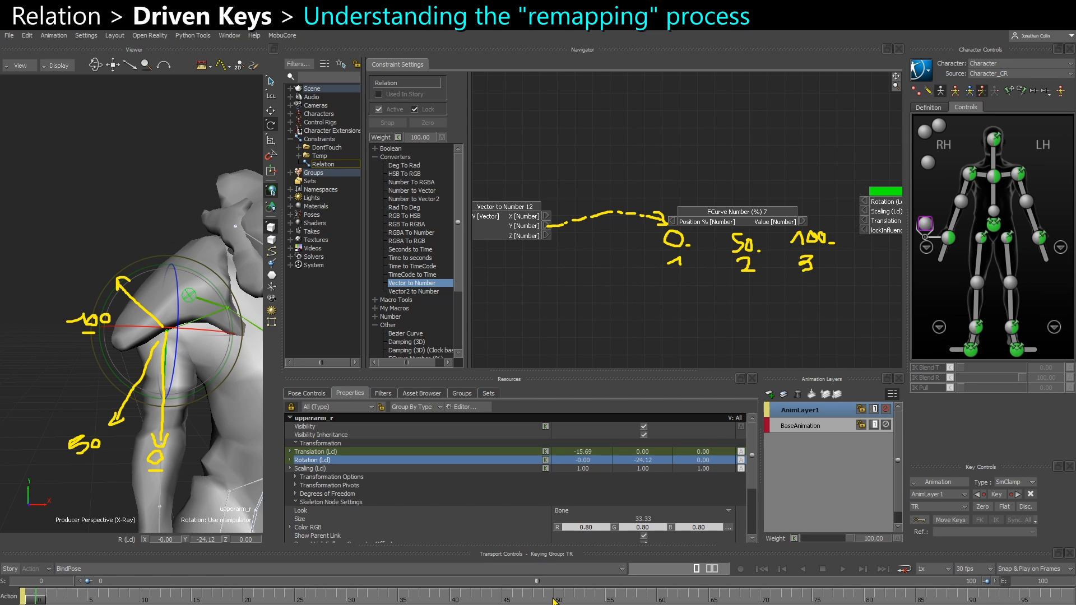
pyautogui.moveTo(554, 602); pyautogui.dragTo(1072, 598)
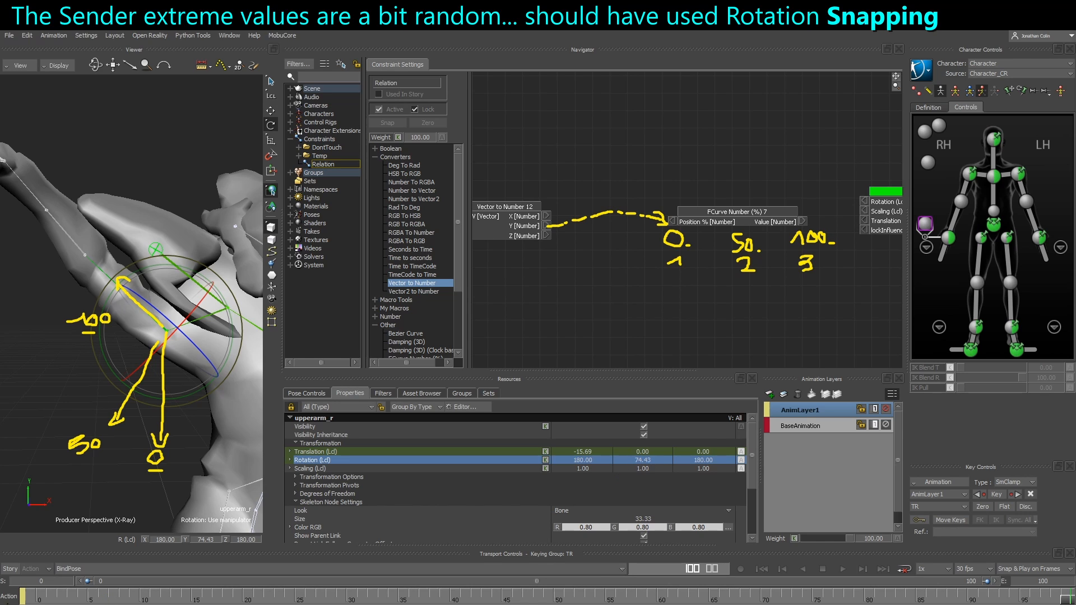
pyautogui.rightClick(268, 159)
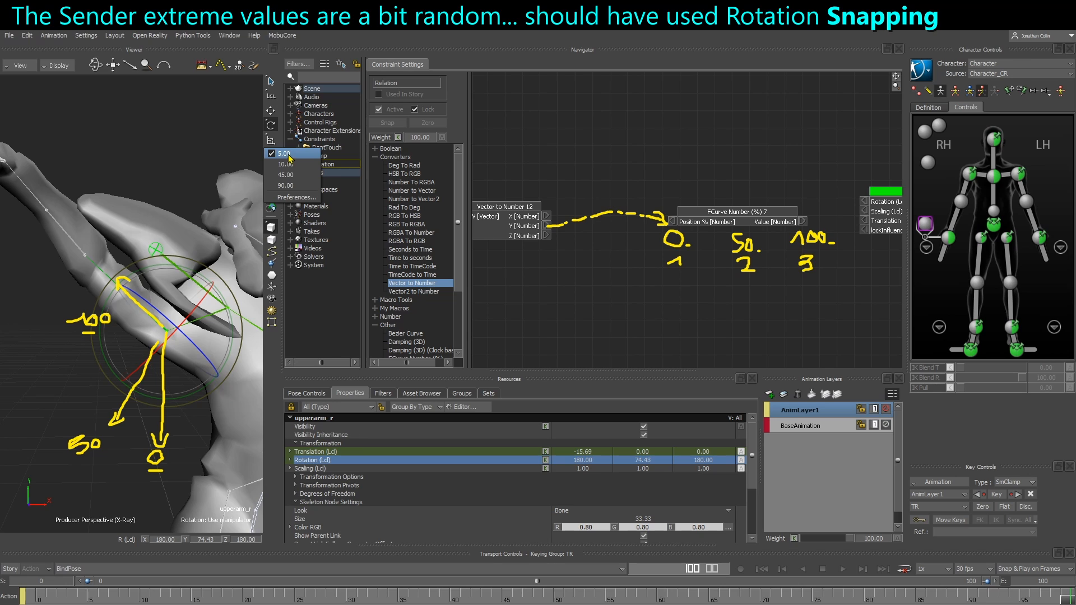
pyautogui.click(274, 359)
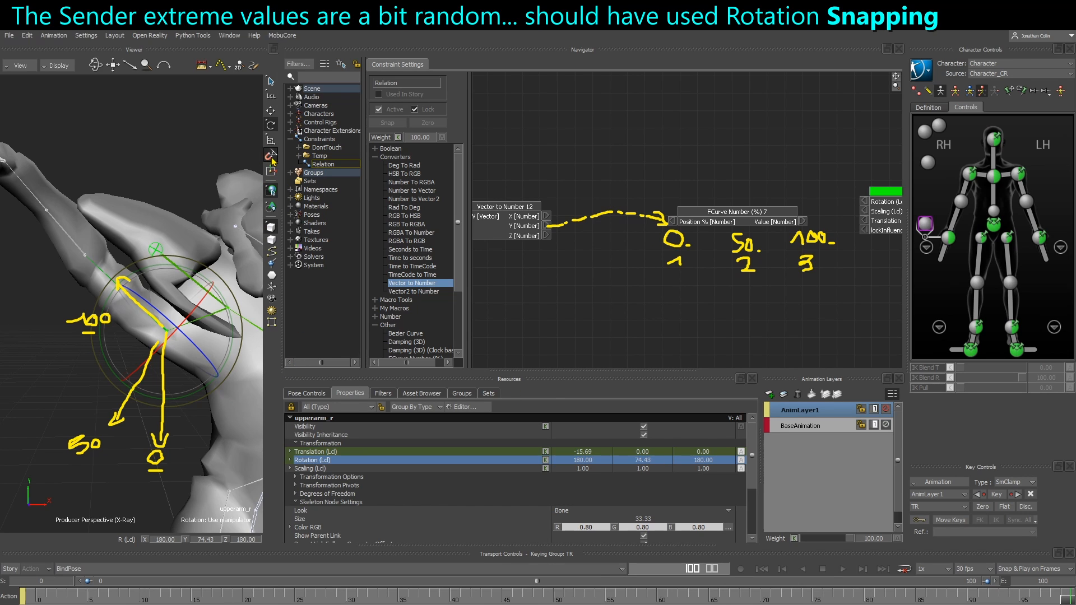
pyautogui.moveTo(1069, 598); pyautogui.dragTo(552, 597)
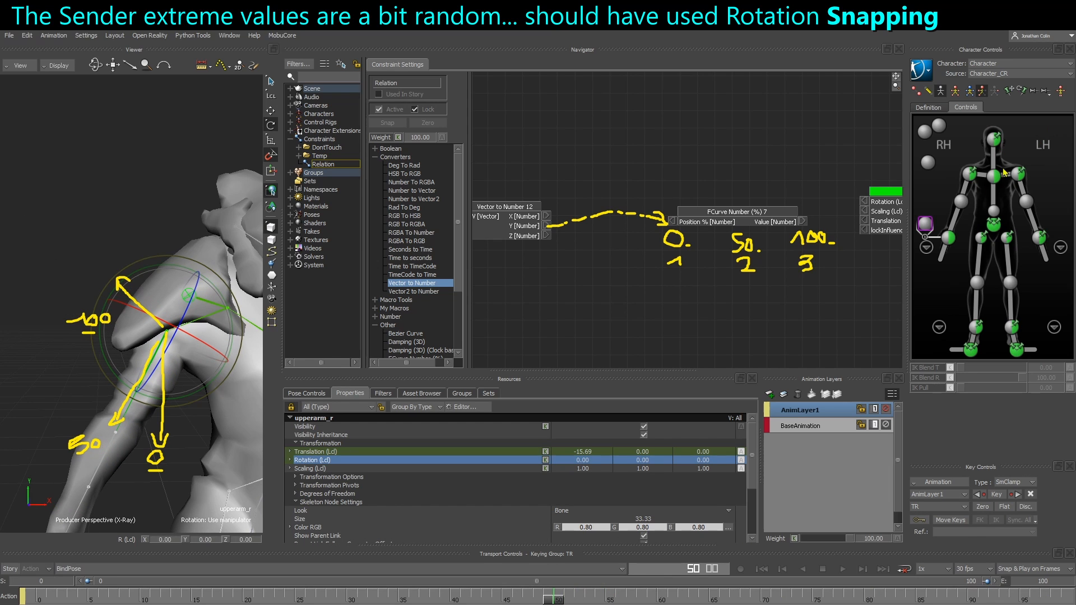
# Try setting the right shoulder effector's Y rotation to -45 at frame 100, then undo it
pyautogui.click(969, 176)
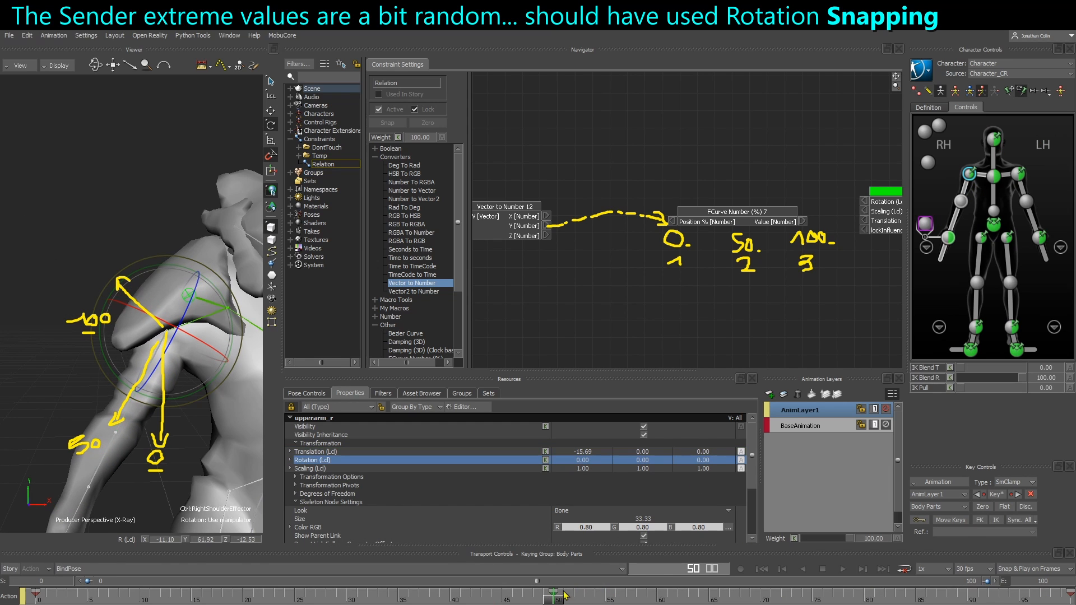
pyautogui.click(1070, 598)
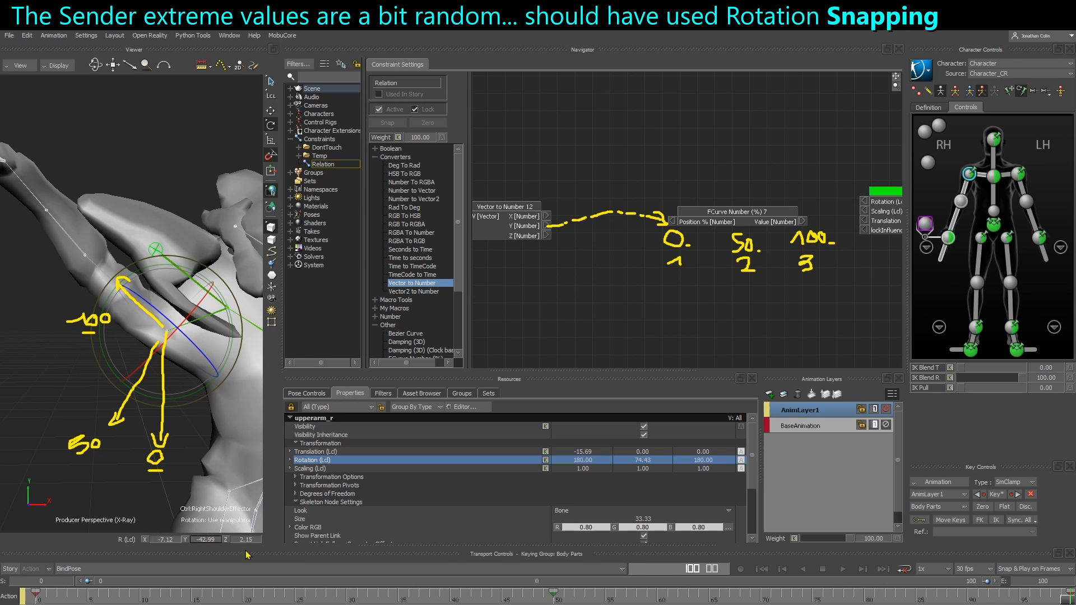
pyautogui.write('-45')
pyautogui.press('Return')
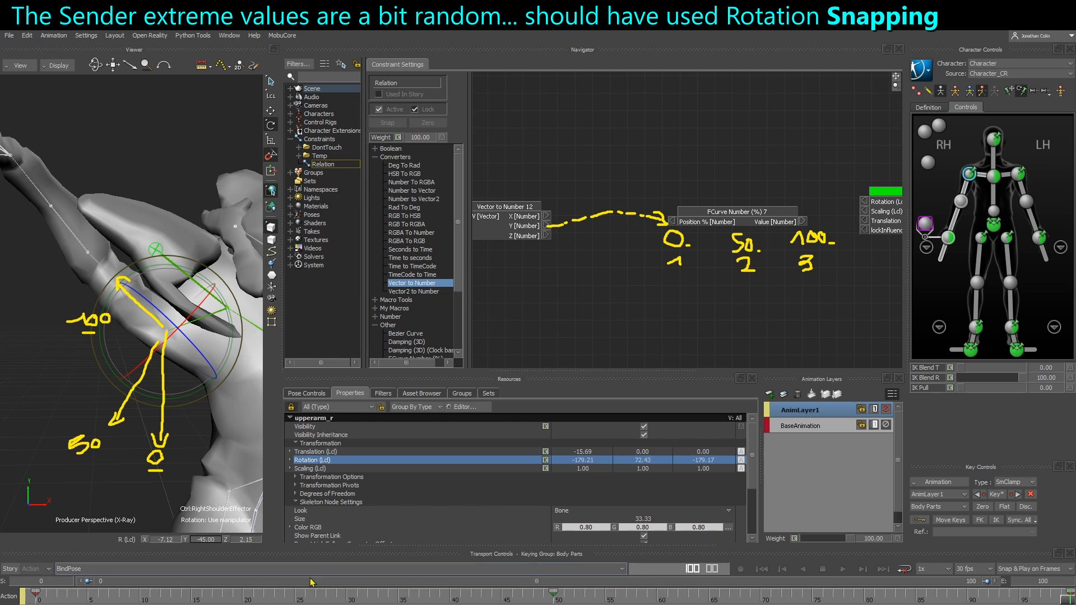
pyautogui.hotkey('ctrl', 'z')
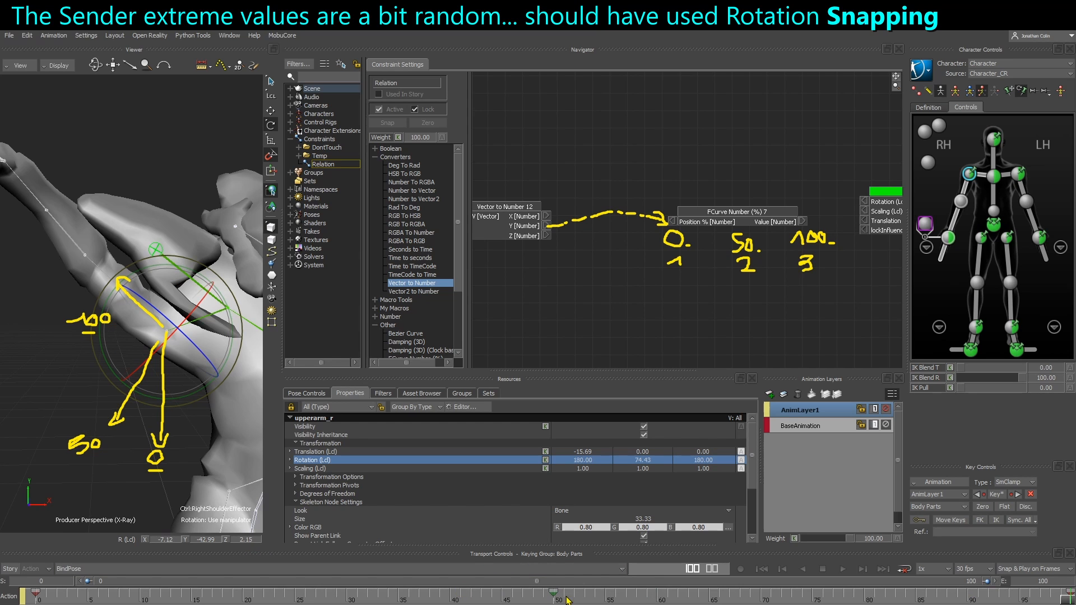
pyautogui.hotkey('ctrl', 'z')
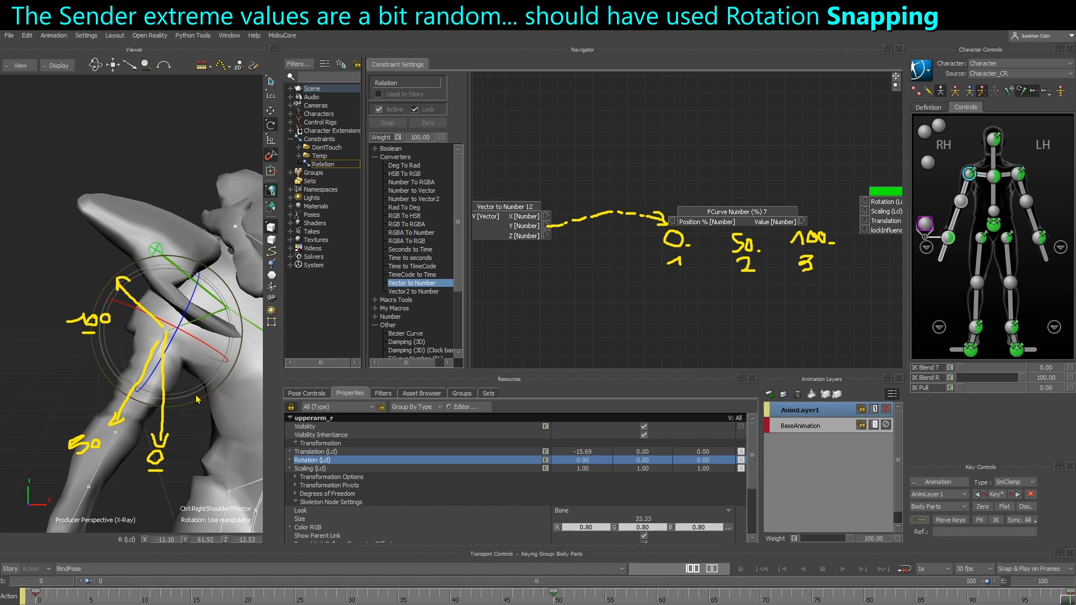
# Rotate the right upper arm to a Y rotation of 75 at frame 100 and -25 at frame 0
pyautogui.moveTo(199, 399); pyautogui.dragTo(126, 380)
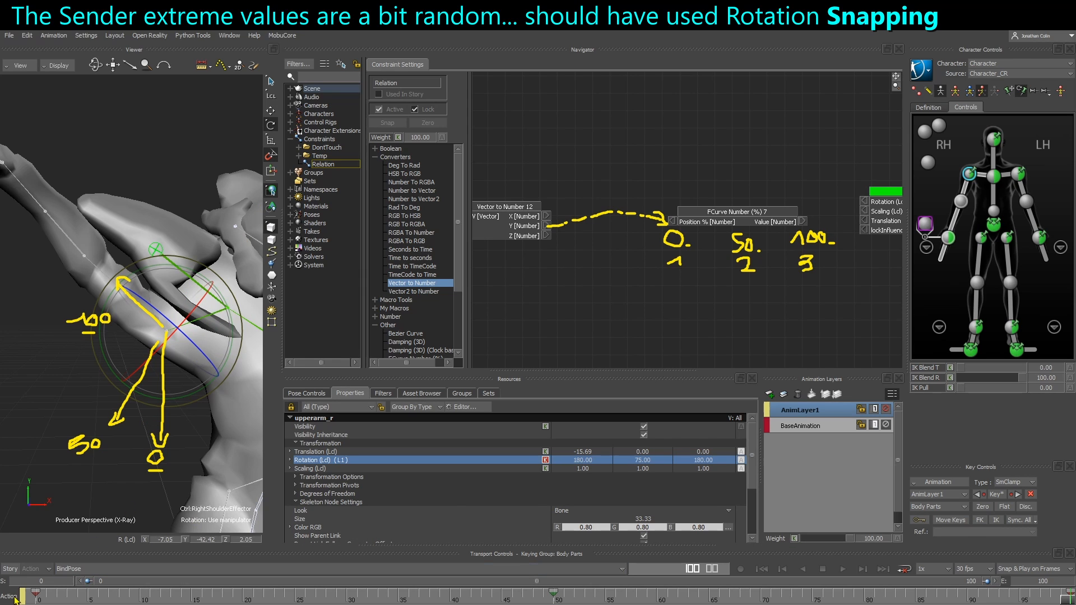
pyautogui.click(37, 597)
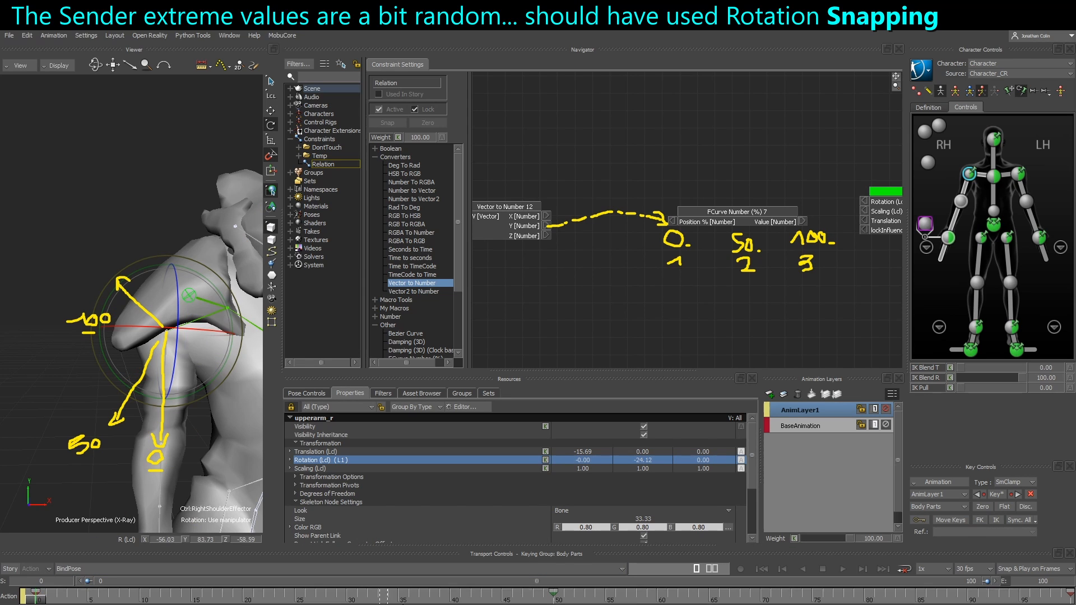
pyautogui.hotkey('ctrl', 'z')
pyautogui.moveTo(179, 399); pyautogui.dragTo(194, 400)
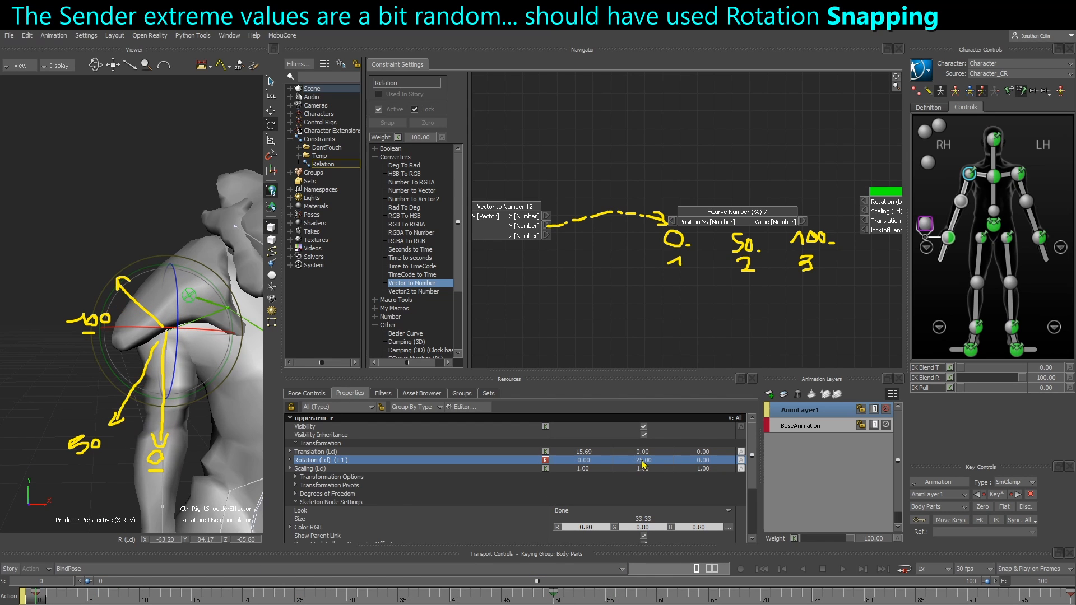
pyautogui.click(556, 601)
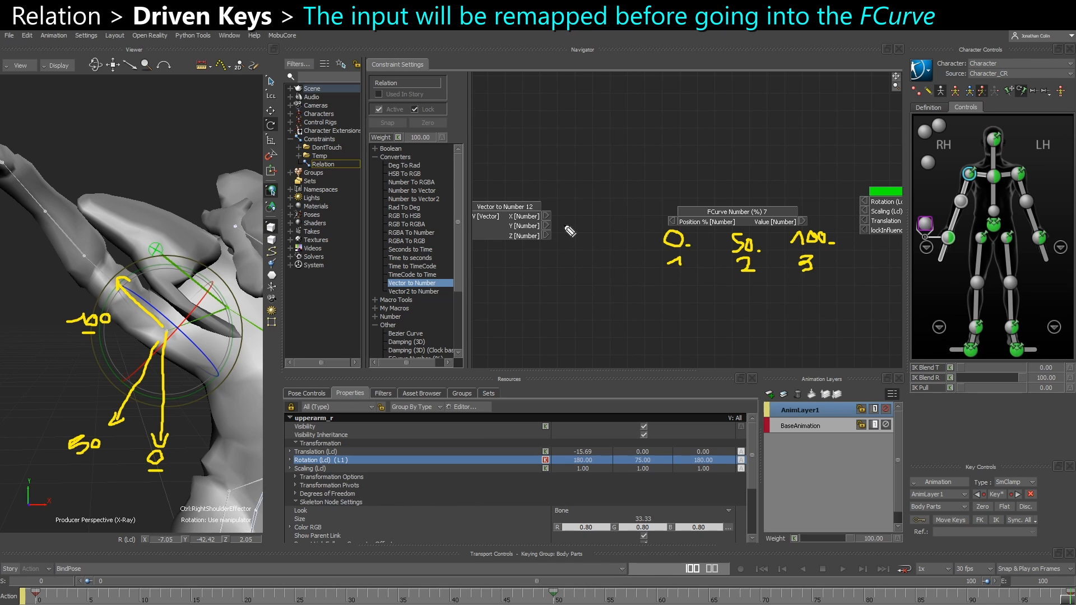
pyautogui.moveTo(554, 224); pyautogui.dragTo(559, 225)
pyautogui.moveTo(557, 205)
pyautogui.mouseDown()
pyautogui.moveTo(567, 194)
pyautogui.moveTo(567, 210)
pyautogui.moveTo(646, 198)
pyautogui.moveTo(600, 205)
pyautogui.moveTo(601, 214)
pyautogui.mouseUp()
pyautogui.moveTo(600, 225); pyautogui.dragTo(600, 246)
pyautogui.moveTo(598, 261); pyautogui.dragTo(599, 274)
pyautogui.moveTo(599, 284); pyautogui.dragTo(600, 330)
pyautogui.moveTo(601, 336); pyautogui.dragTo(603, 345)
pyautogui.press(',')
pyautogui.press(',')
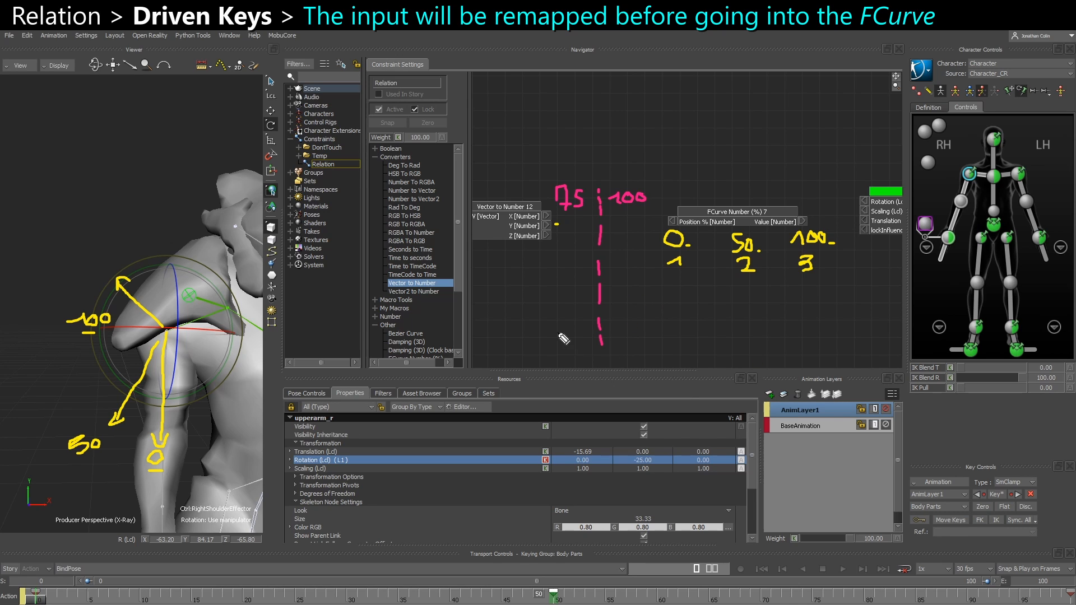
pyautogui.moveTo(558, 332)
pyautogui.mouseDown()
pyautogui.moveTo(616, 342)
pyautogui.moveTo(626, 333)
pyautogui.mouseUp()
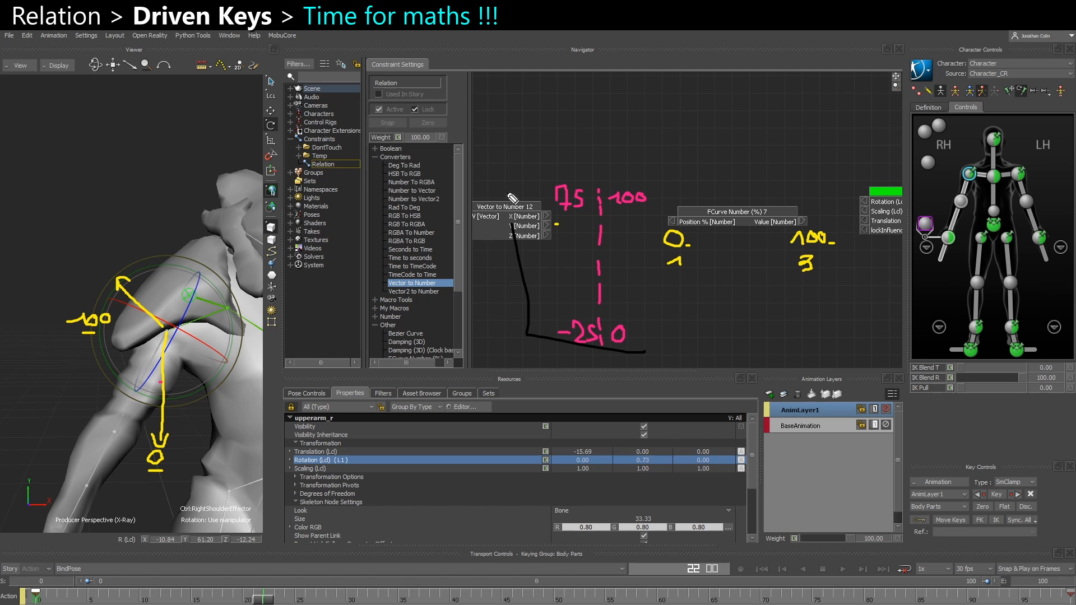
pyautogui.moveTo(510, 225)
pyautogui.mouseDown()
pyautogui.moveTo(637, 156)
pyautogui.moveTo(657, 256)
pyautogui.moveTo(659, 359)
pyautogui.mouseUp()
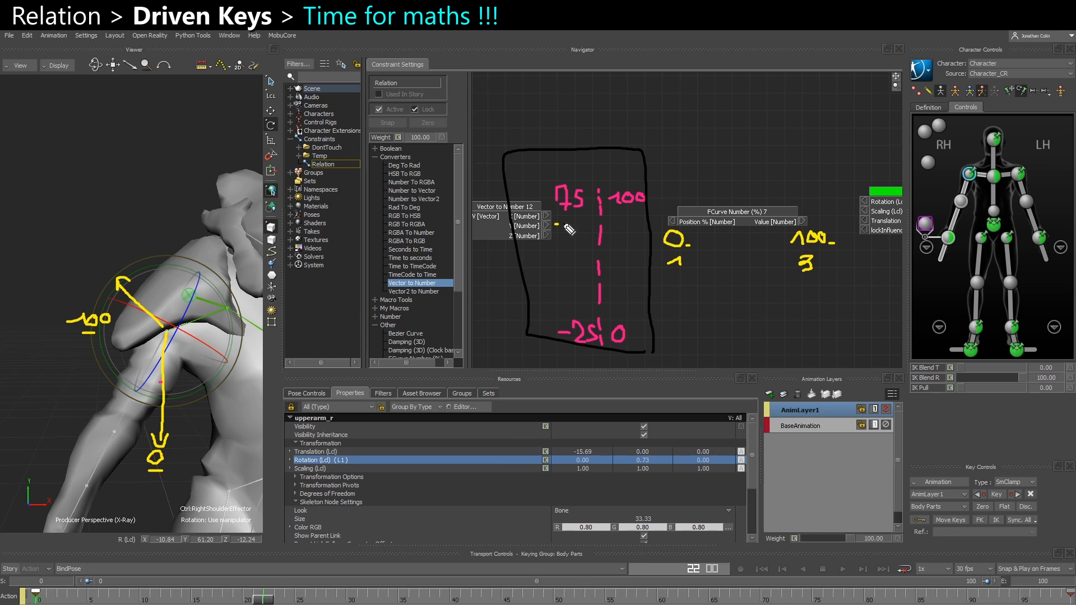
pyautogui.moveTo(679, 93); pyautogui.dragTo(676, 118)
pyautogui.moveTo(697, 106)
pyautogui.mouseDown()
pyautogui.moveTo(729, 118)
pyautogui.moveTo(748, 95)
pyautogui.moveTo(751, 109)
pyautogui.moveTo(787, 111)
pyautogui.moveTo(818, 86)
pyautogui.mouseUp()
pyautogui.moveTo(649, 128); pyautogui.dragTo(824, 127)
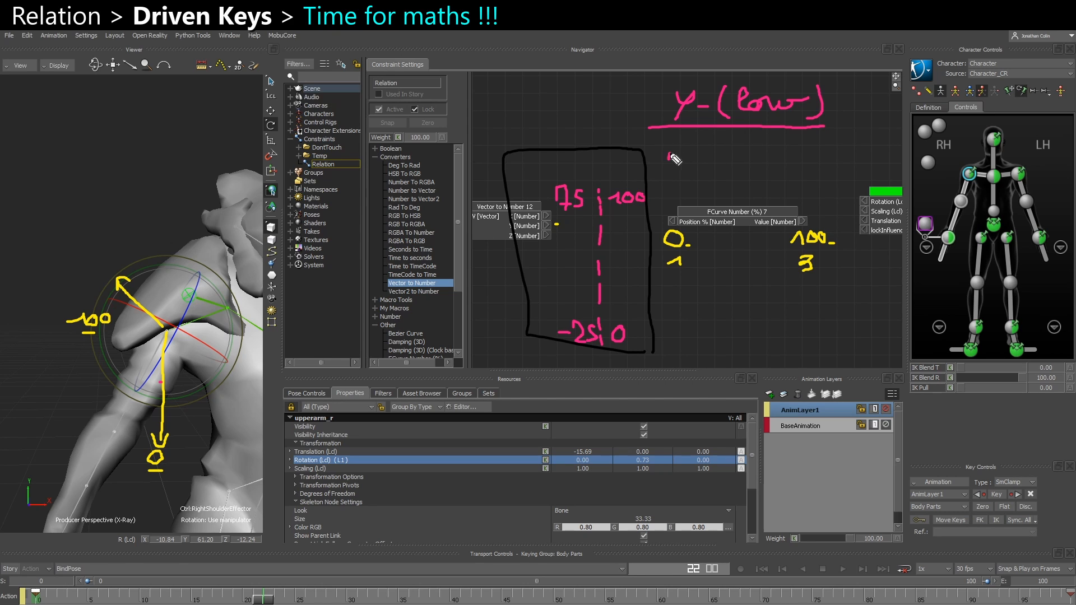
pyautogui.moveTo(669, 159)
pyautogui.mouseDown()
pyautogui.moveTo(689, 137)
pyautogui.moveTo(693, 159)
pyautogui.moveTo(766, 148)
pyautogui.moveTo(782, 160)
pyautogui.moveTo(796, 147)
pyautogui.moveTo(799, 158)
pyautogui.mouseUp()
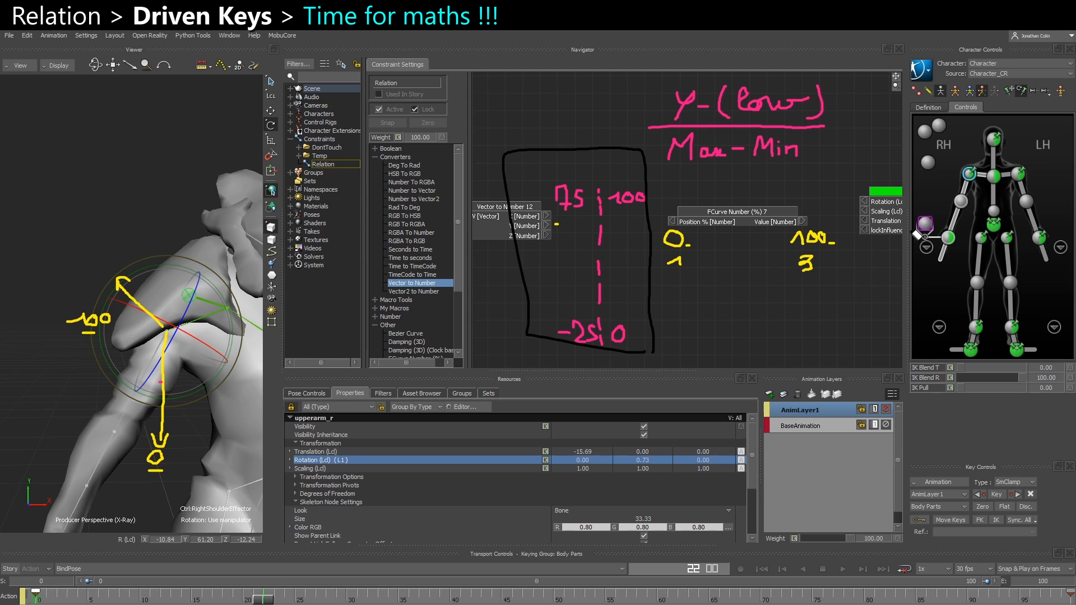
pyautogui.moveTo(747, 109)
pyautogui.mouseDown()
pyautogui.moveTo(784, 111)
pyautogui.moveTo(750, 96)
pyautogui.moveTo(762, 112)
pyautogui.moveTo(785, 103)
pyautogui.mouseUp()
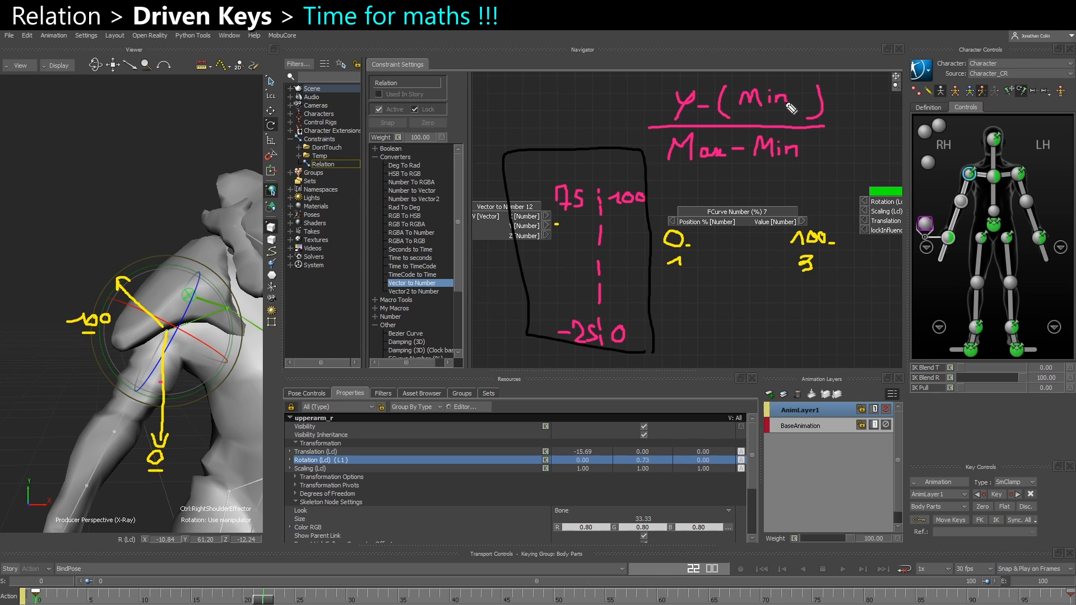
pyautogui.moveTo(49, 580)
pyautogui.mouseDown()
pyautogui.moveTo(25, 594)
pyautogui.moveTo(55, 596)
pyautogui.moveTo(56, 586)
pyautogui.mouseUp()
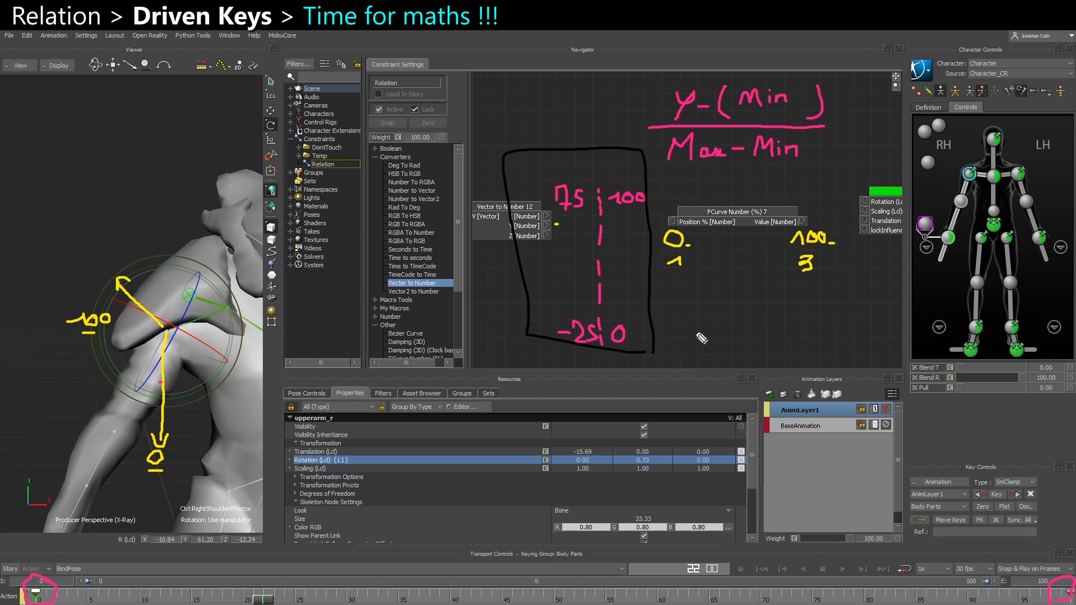
pyautogui.moveTo(695, 304)
pyautogui.mouseDown()
pyautogui.moveTo(699, 341)
pyautogui.moveTo(739, 316)
pyautogui.moveTo(770, 327)
pyautogui.moveTo(801, 309)
pyautogui.moveTo(792, 330)
pyautogui.moveTo(812, 328)
pyautogui.moveTo(813, 316)
pyautogui.moveTo(811, 325)
pyautogui.mouseUp()
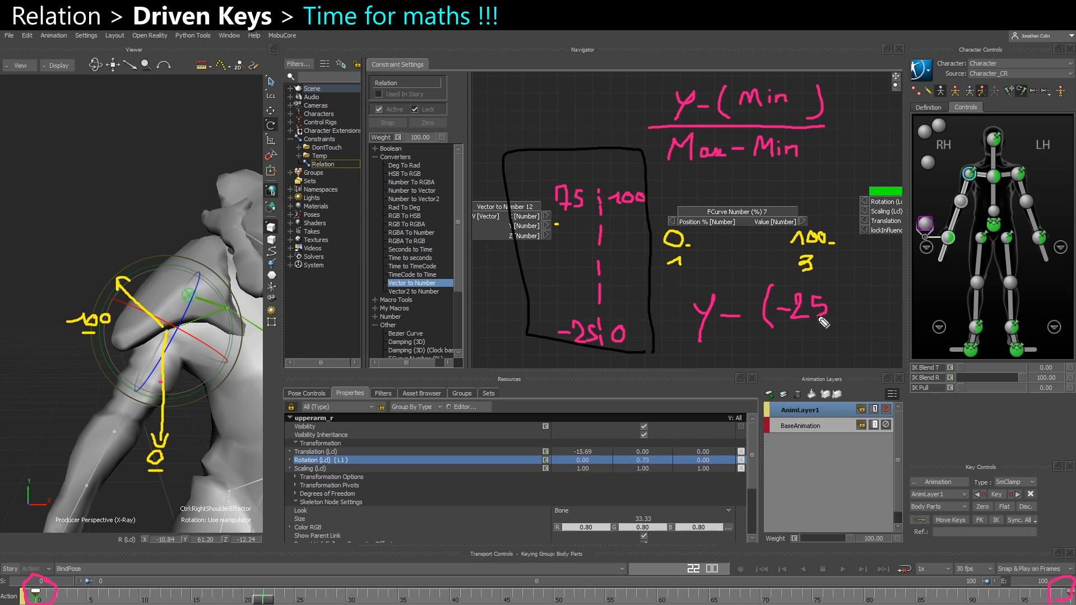
pyautogui.moveTo(838, 285)
pyautogui.mouseDown()
pyautogui.moveTo(849, 311)
pyautogui.moveTo(838, 325)
pyautogui.mouseUp()
pyautogui.moveTo(678, 345); pyautogui.dragTo(862, 345)
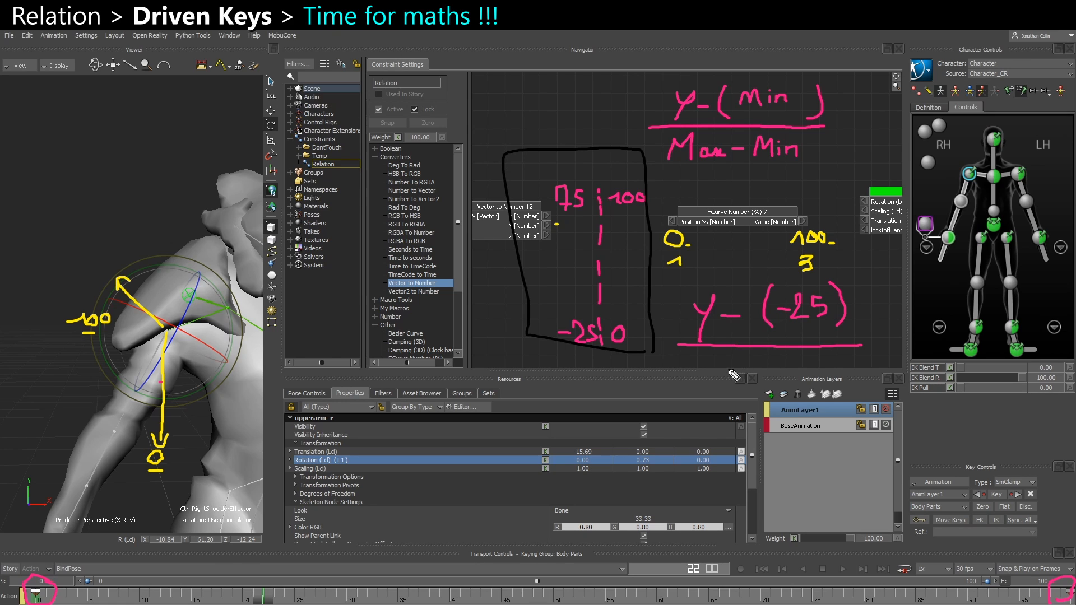
pyautogui.moveTo(729, 357)
pyautogui.mouseDown()
pyautogui.moveTo(734, 382)
pyautogui.moveTo(791, 372)
pyautogui.moveTo(817, 384)
pyautogui.moveTo(847, 367)
pyautogui.moveTo(856, 384)
pyautogui.mouseUp()
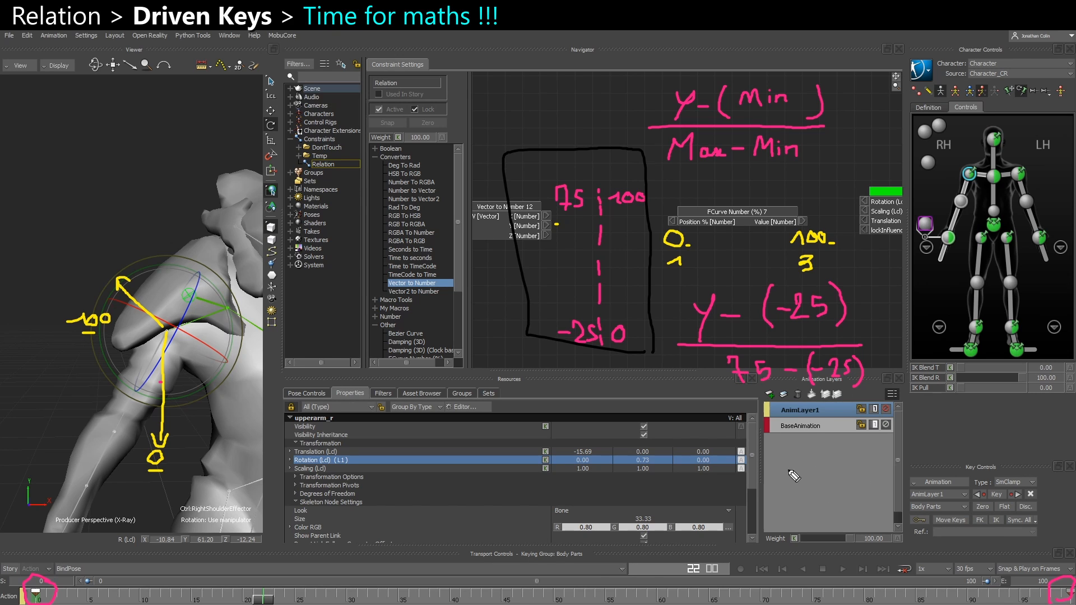
pyautogui.moveTo(786, 454)
pyautogui.mouseDown()
pyautogui.moveTo(784, 470)
pyautogui.moveTo(801, 467)
pyautogui.mouseUp()
pyautogui.moveTo(801, 453)
pyautogui.mouseDown()
pyautogui.moveTo(794, 484)
pyautogui.moveTo(833, 472)
pyautogui.moveTo(824, 484)
pyautogui.moveTo(852, 472)
pyautogui.moveTo(867, 480)
pyautogui.moveTo(883, 466)
pyautogui.moveTo(864, 480)
pyautogui.mouseUp()
pyautogui.moveTo(772, 494); pyautogui.dragTo(884, 493)
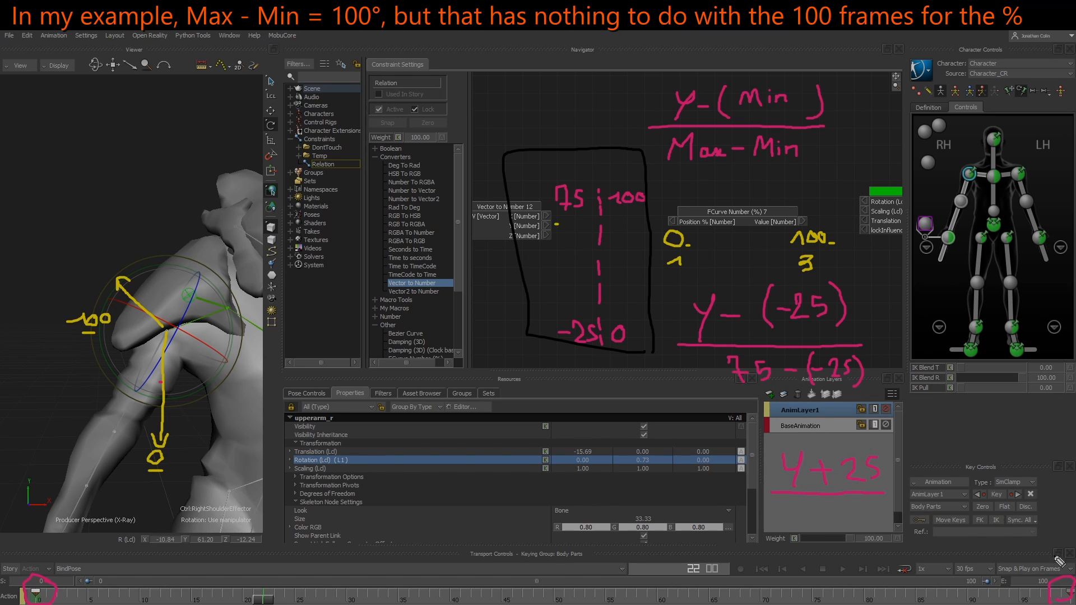
pyautogui.moveTo(724, 393); pyautogui.dragTo(862, 393)
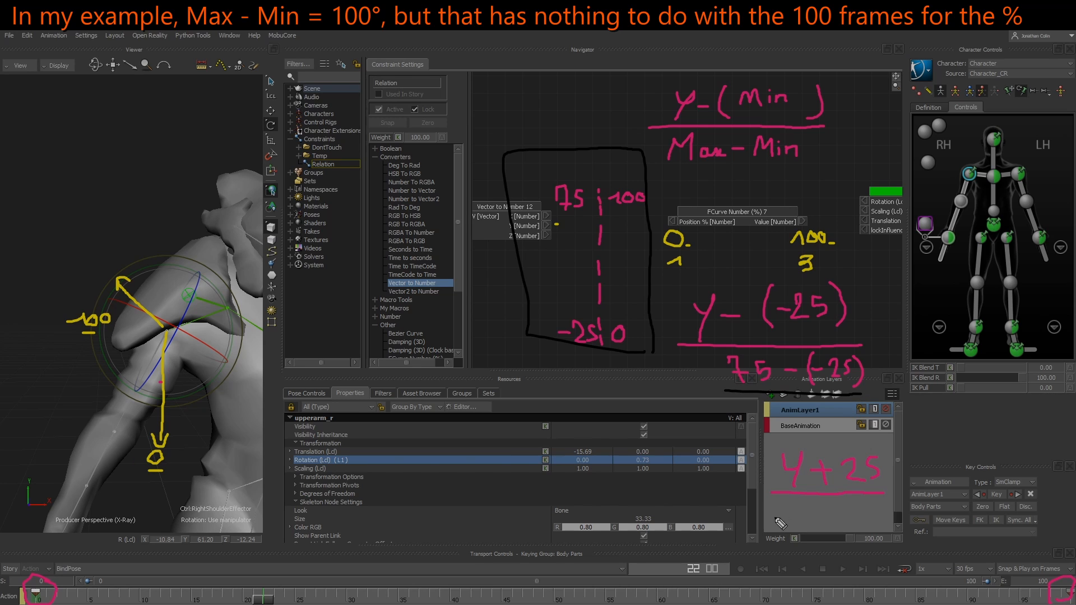
pyautogui.moveTo(776, 520)
pyautogui.mouseDown()
pyautogui.moveTo(823, 519)
pyautogui.moveTo(822, 507)
pyautogui.moveTo(865, 520)
pyautogui.moveTo(880, 506)
pyautogui.mouseUp()
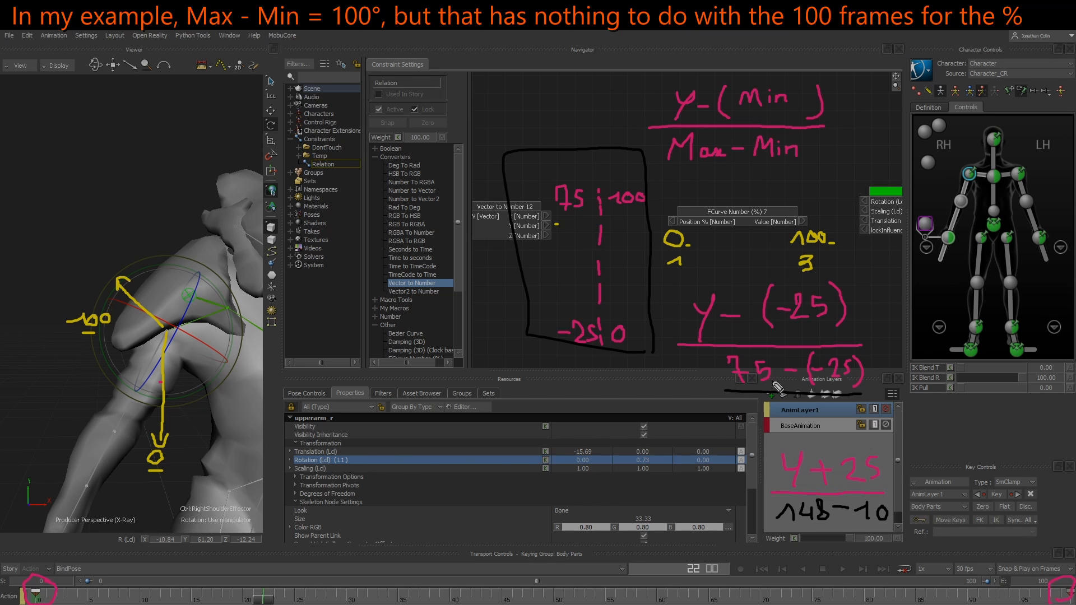
pyautogui.moveTo(858, 392); pyautogui.dragTo(868, 359)
pyautogui.press('Escape')
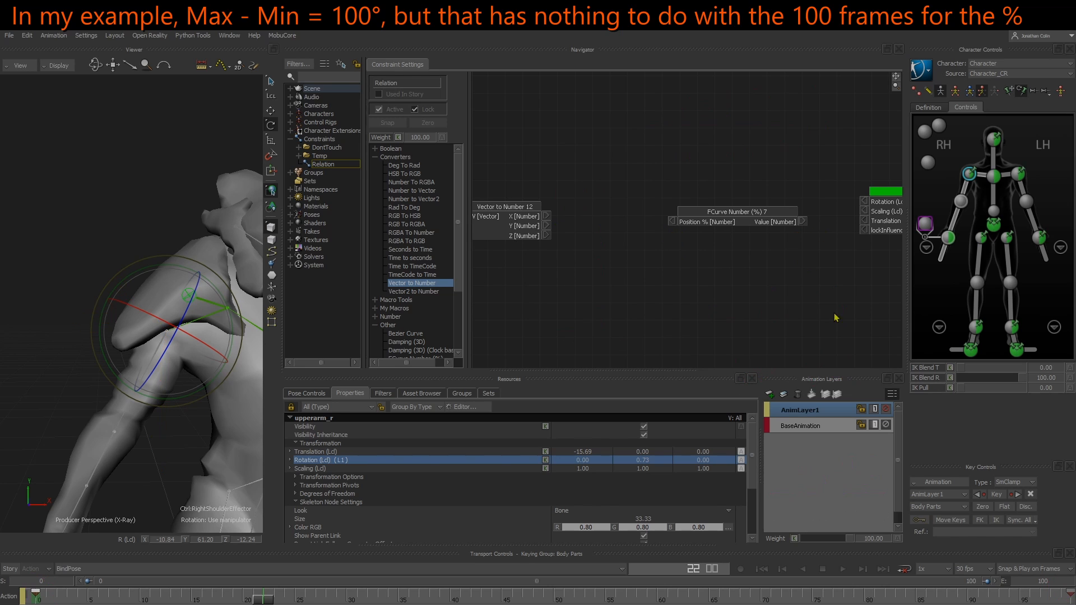
# Add a Subtract (a - b) node to the relation and connect the Vector to Number Y output to its a input
pyautogui.moveTo(550, 277)
pyautogui.mouseDown(button='middle')
pyautogui.moveTo(601, 274)
pyautogui.moveTo(659, 288)
pyautogui.mouseUp(button='middle')
pyautogui.moveTo(547, 279)
pyautogui.mouseDown()
pyautogui.moveTo(692, 217)
pyautogui.moveTo(615, 184)
pyautogui.mouseUp()
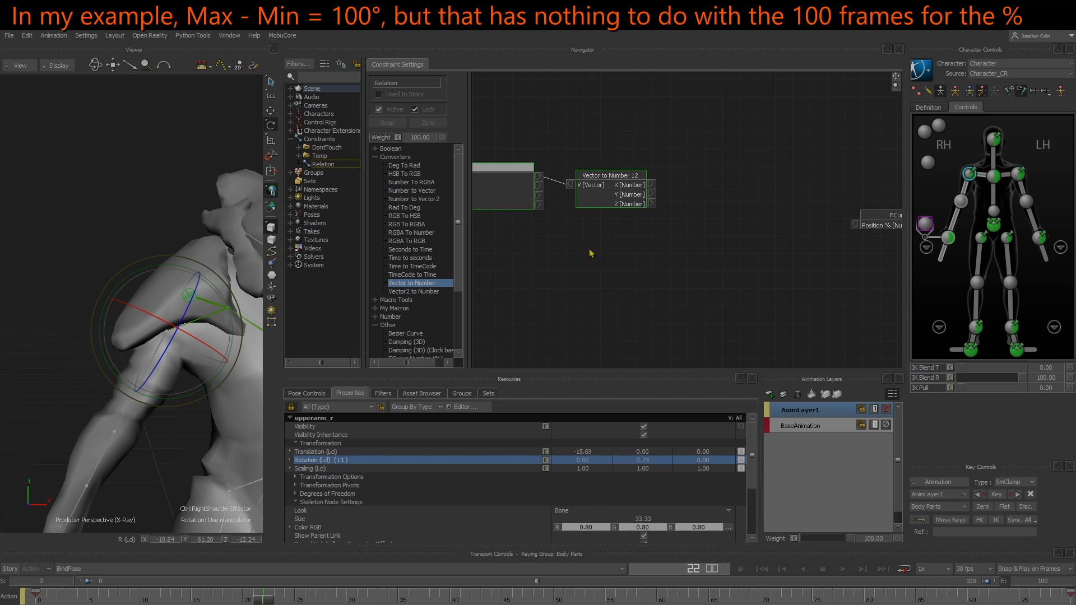
pyautogui.click(590, 250)
pyautogui.moveTo(525, 195); pyautogui.dragTo(541, 202)
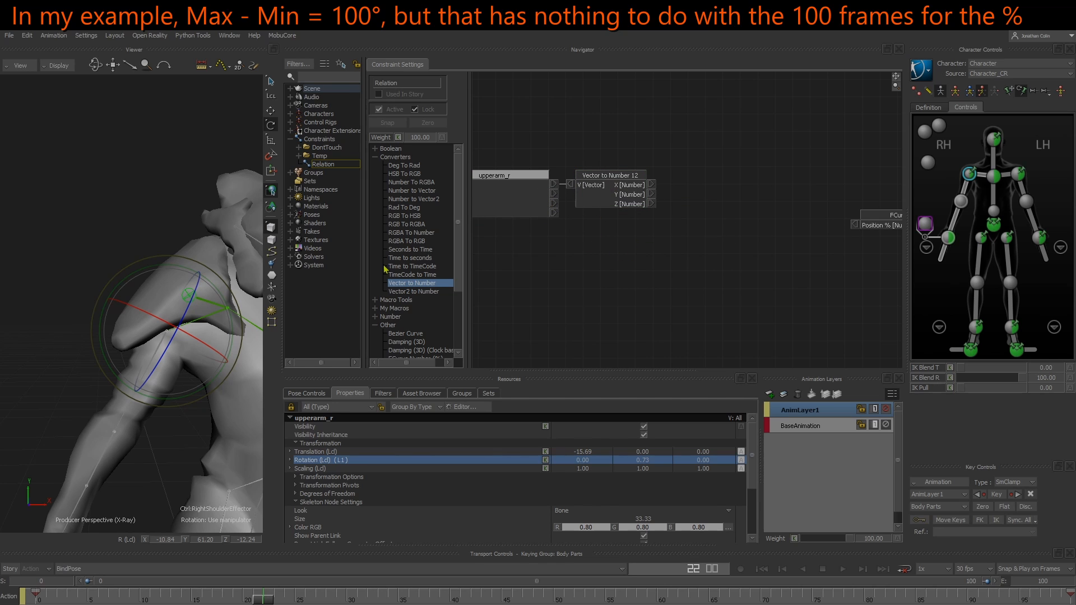
pyautogui.click(374, 315)
pyautogui.scroll(-7, 399, 311)
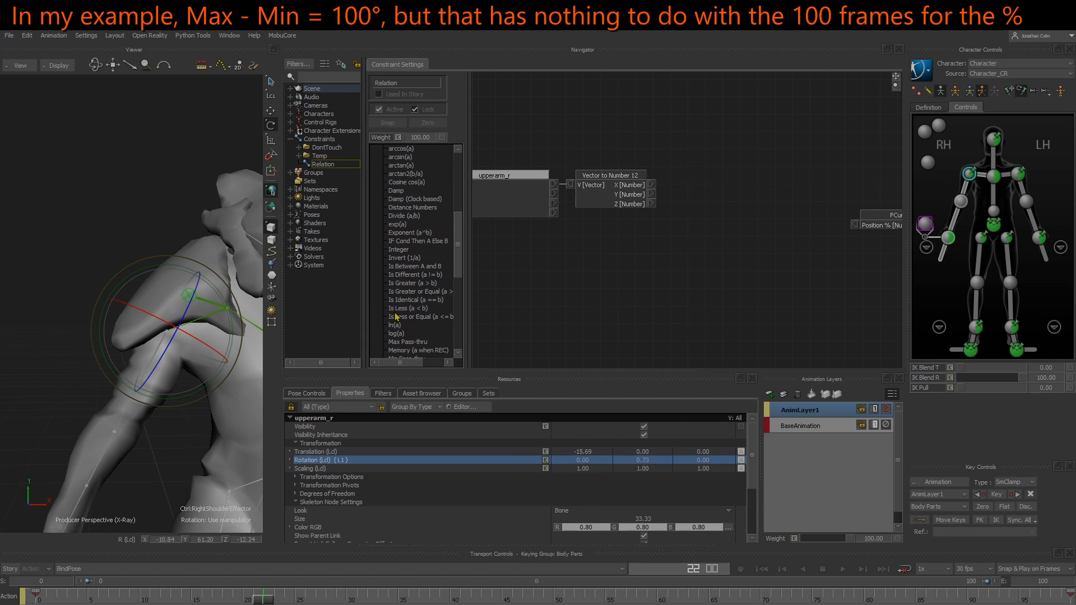
pyautogui.scroll(-5, 412, 351)
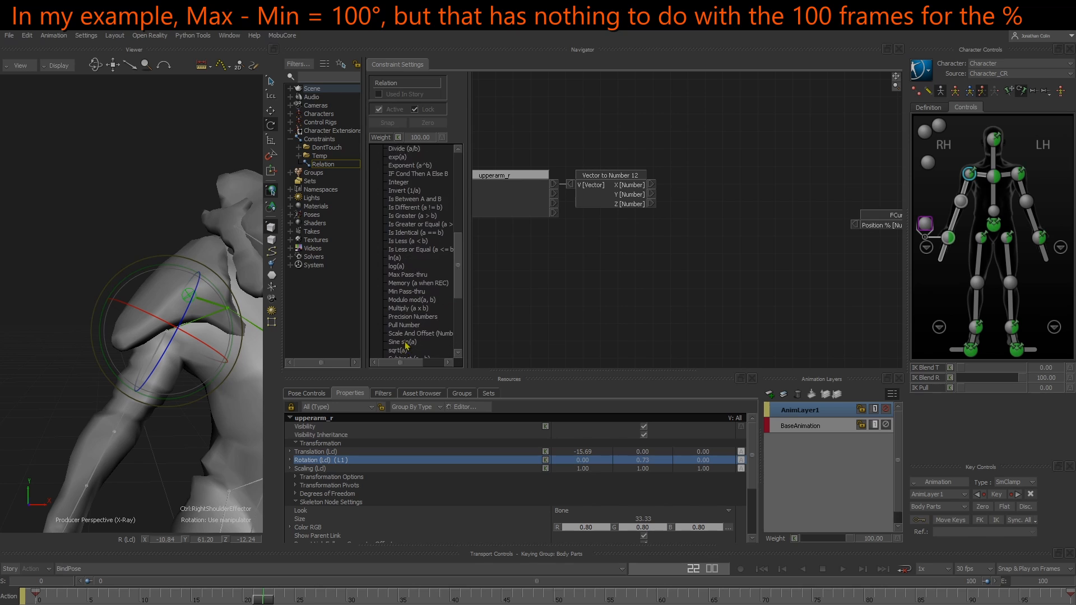
pyautogui.moveTo(410, 325); pyautogui.dragTo(580, 228)
pyautogui.rightClick(582, 238)
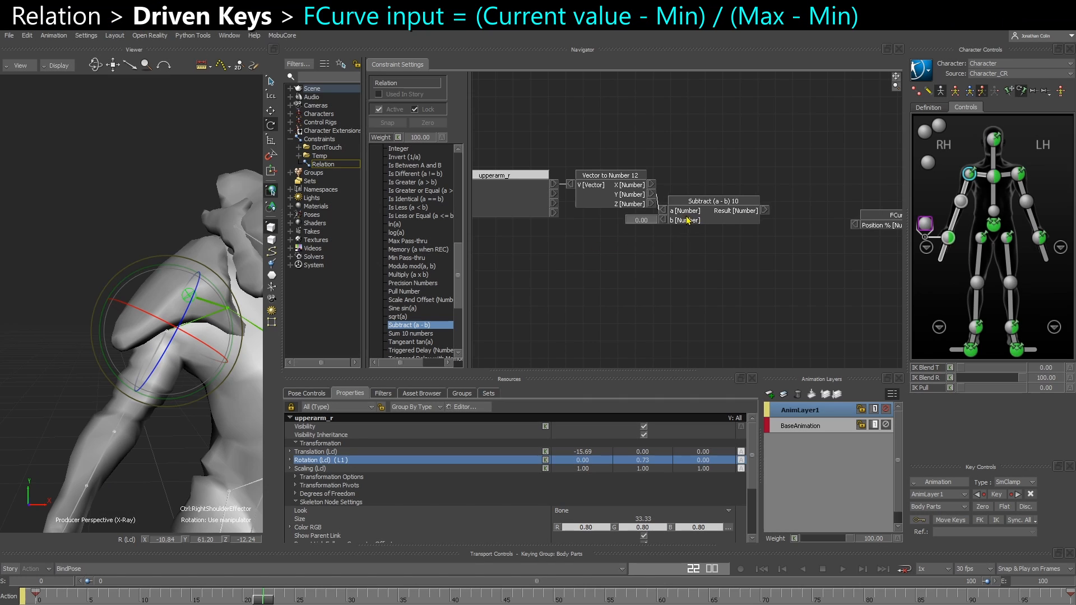
pyautogui.moveTo(661, 209); pyautogui.dragTo(793, 187)
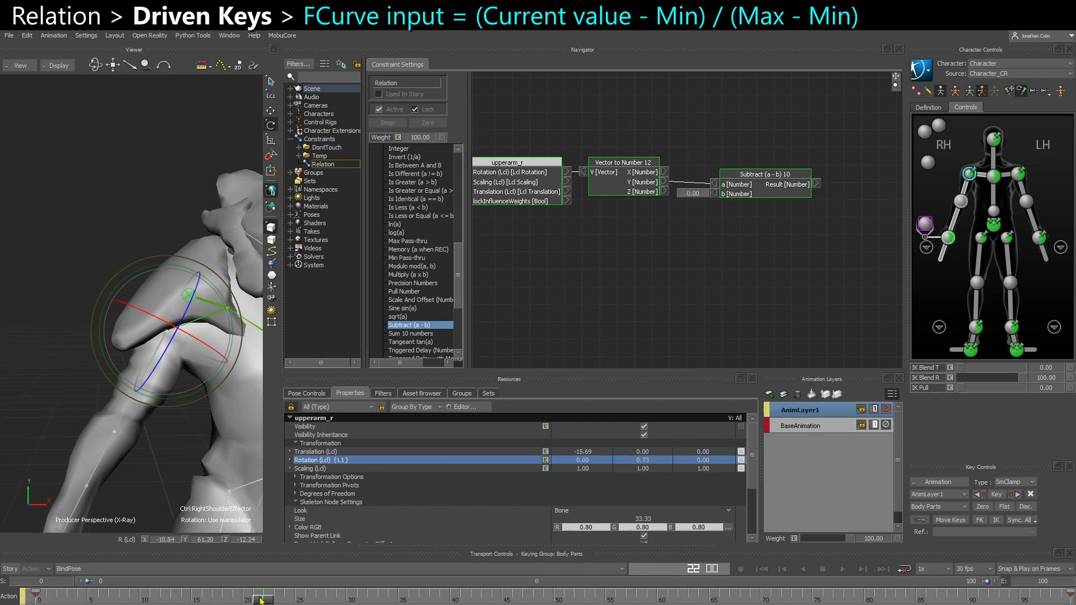
# Scrub the timeline between frames 0 and 50 to examine the upper arm's Y rotation
pyautogui.moveTo(261, 599); pyautogui.dragTo(475, 598)
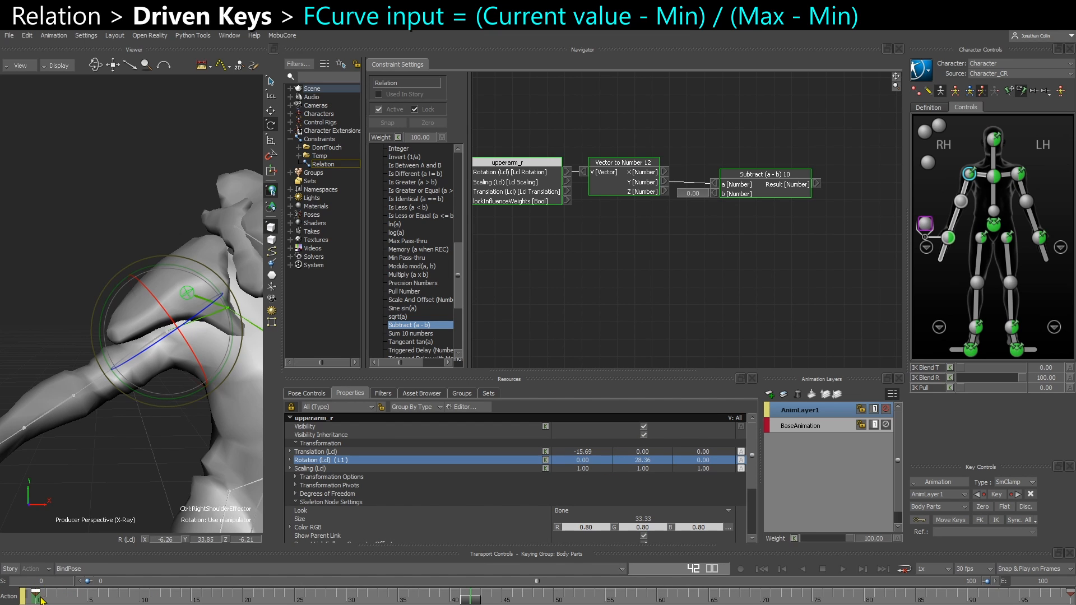
pyautogui.moveTo(466, 600); pyautogui.dragTo(532, 599)
pyautogui.moveTo(209, 368); pyautogui.dragTo(169, 394)
pyautogui.hotkey('ctrl', 'z')
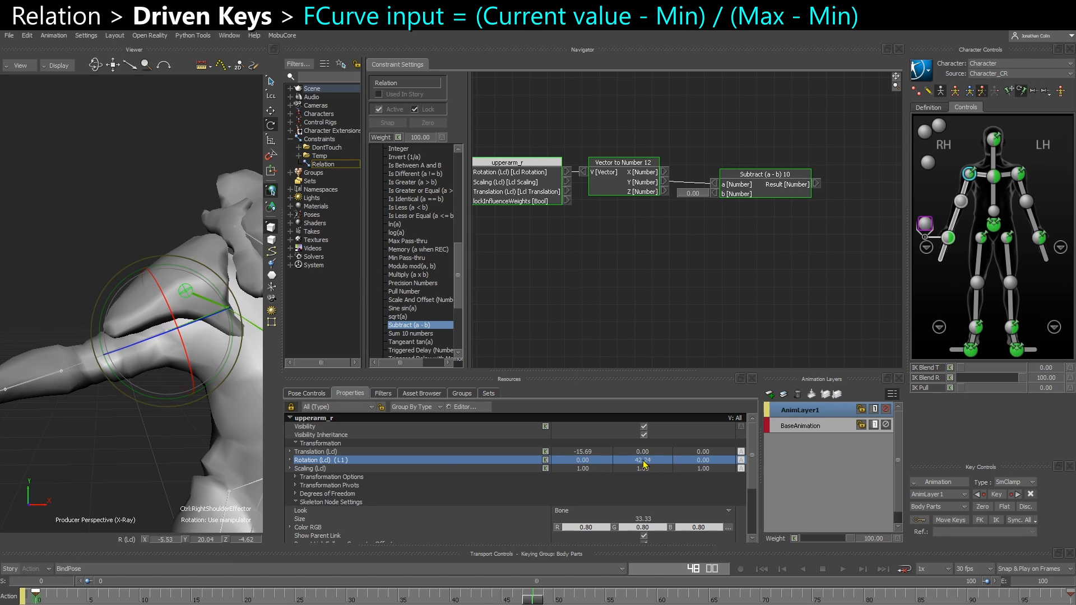
pyautogui.click(36, 599)
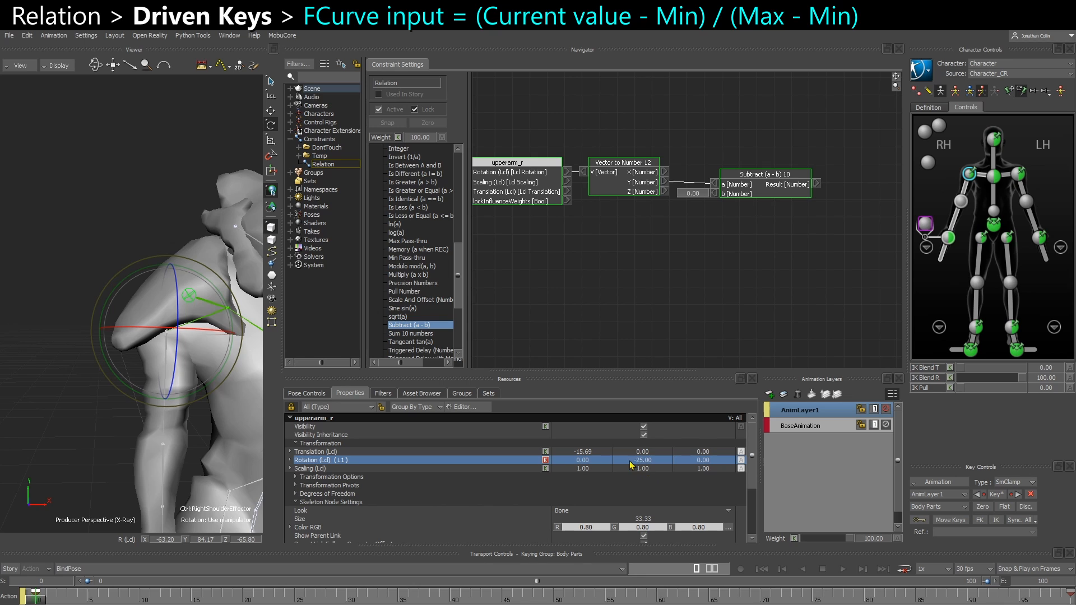
pyautogui.click(531, 599)
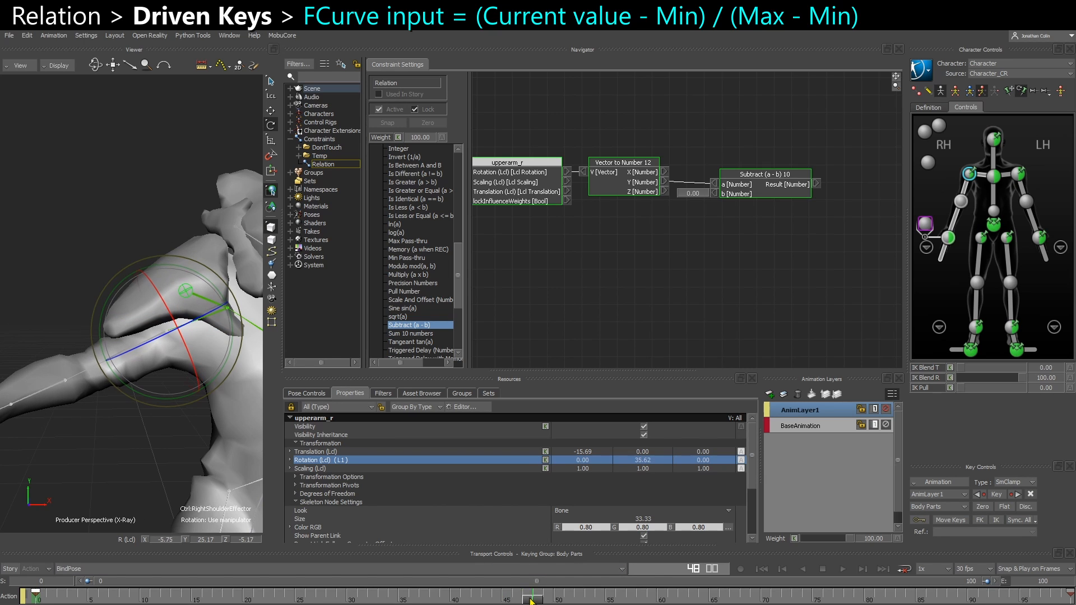
pyautogui.moveTo(150, 393)
pyautogui.mouseDown()
pyautogui.moveTo(177, 406)
pyautogui.moveTo(147, 398)
pyautogui.mouseUp()
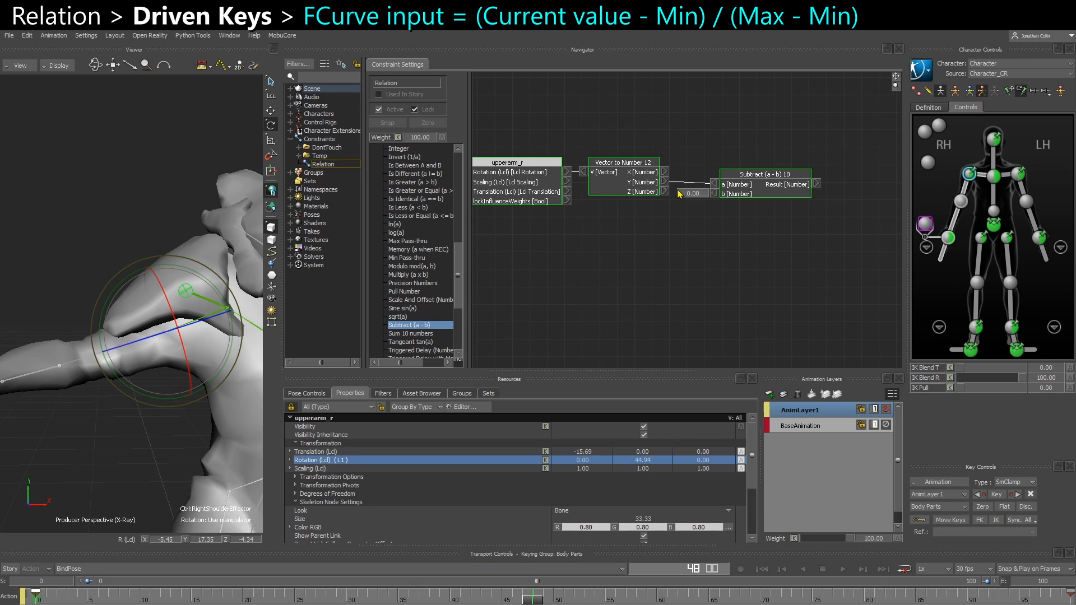
# Set the Subtract node's b input value to -25
pyautogui.click(758, 217)
pyautogui.moveTo(757, 194); pyautogui.dragTo(754, 195)
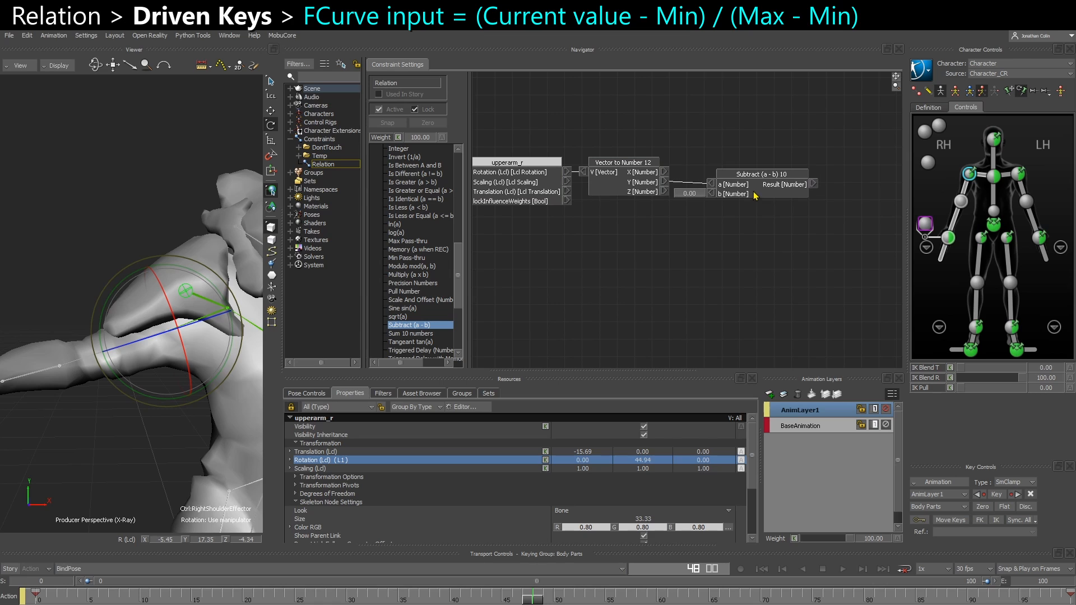
pyautogui.write('-25')
pyautogui.press('Return')
pyautogui.scroll(3, 393, 236)
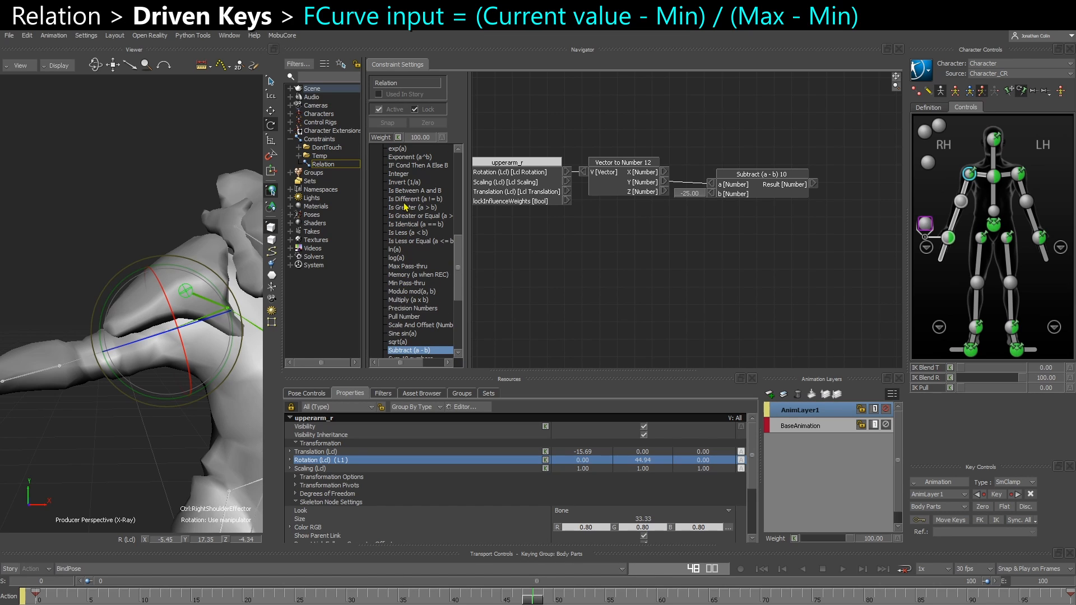
# Add a Divide (a/b) node to the relation and connect the first Subtract node's result to its a input
pyautogui.scroll(4, 403, 191)
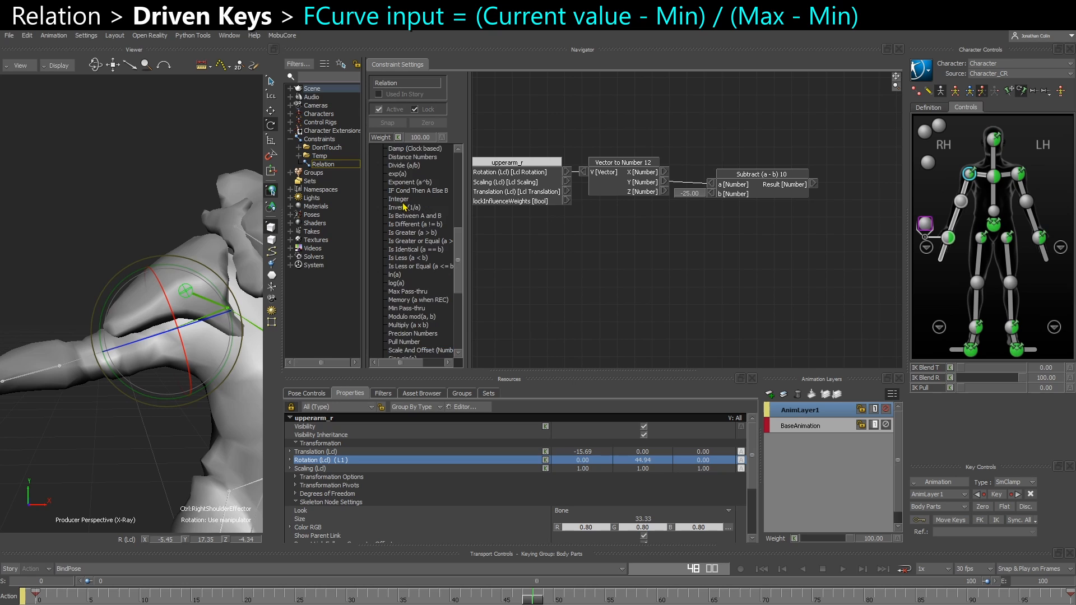
pyautogui.moveTo(408, 174); pyautogui.dragTo(816, 214)
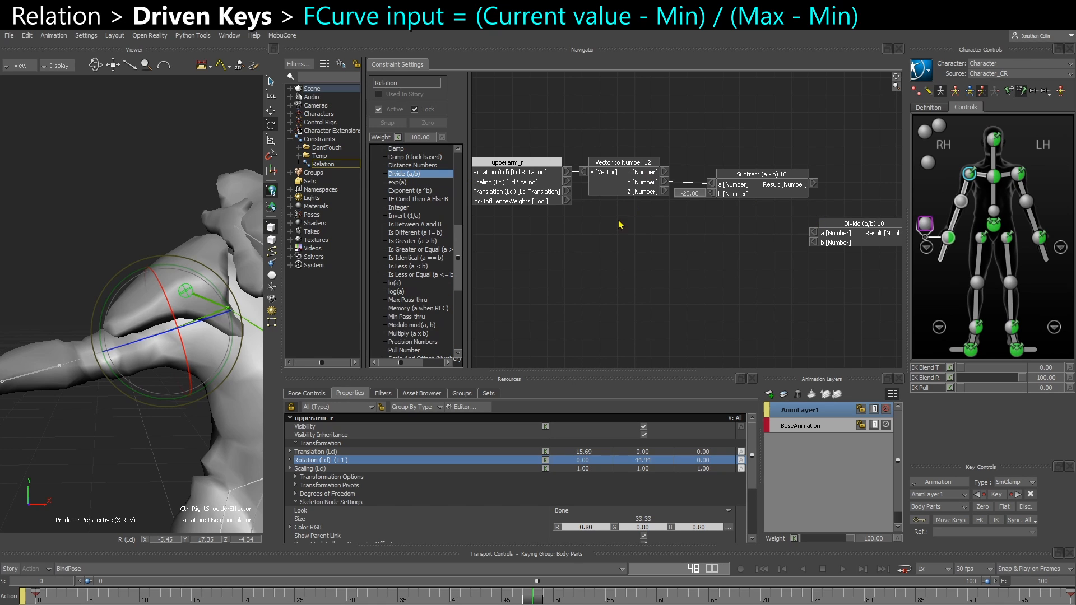
pyautogui.moveTo(555, 239); pyautogui.dragTo(743, 172)
pyautogui.click(645, 180)
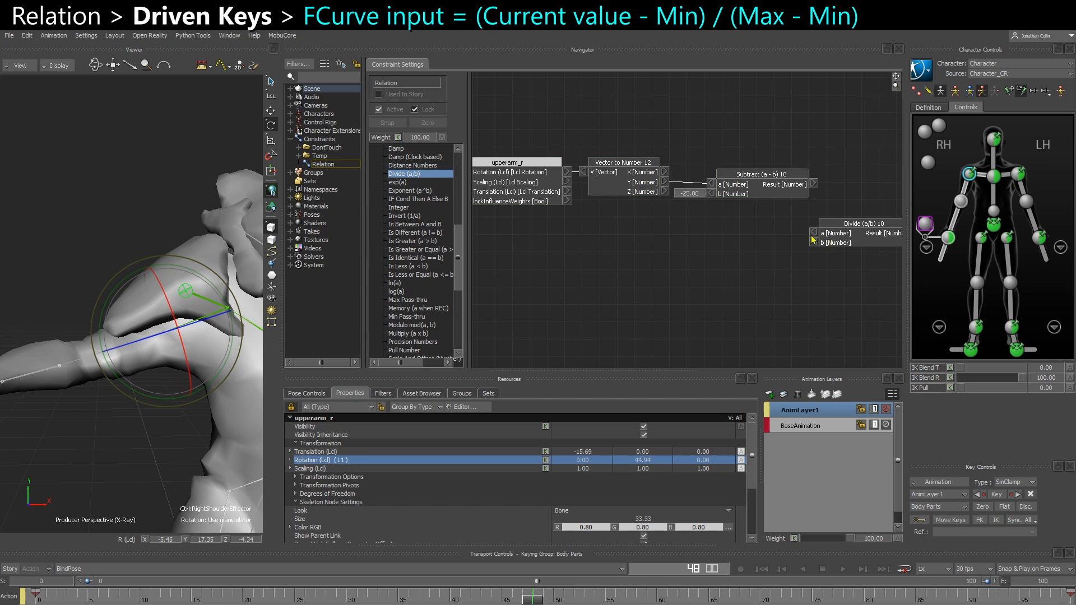
pyautogui.moveTo(813, 239); pyautogui.dragTo(735, 248, button='middle')
pyautogui.moveTo(773, 242); pyautogui.dragTo(736, 218)
# Duplicate the Subtract (a - b) node in the relation graph
pyautogui.scroll(-3, 721, 235)
pyautogui.click(647, 256)
pyautogui.scroll(4, 654, 257)
pyautogui.scroll(2, 619, 243)
pyautogui.click(631, 174)
pyautogui.hotkey('ctrl', 'c')
pyautogui.hotkey('ctrl', 'v')
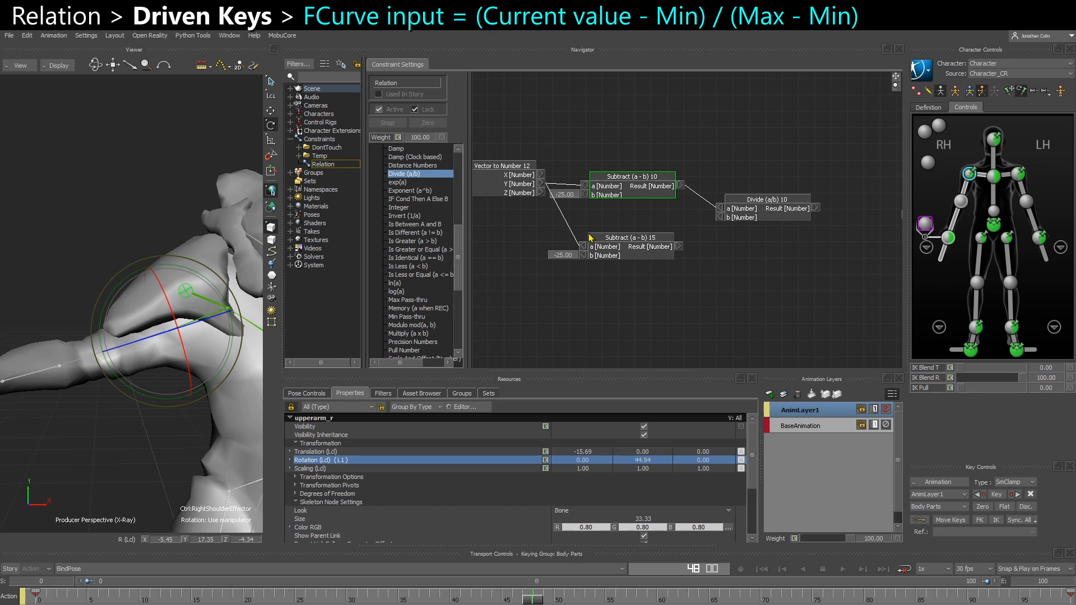
# Set the duplicated Subtract node's a input value to 75
pyautogui.moveTo(620, 249); pyautogui.dragTo(624, 241)
pyautogui.rightClick(587, 237)
pyautogui.click(594, 254)
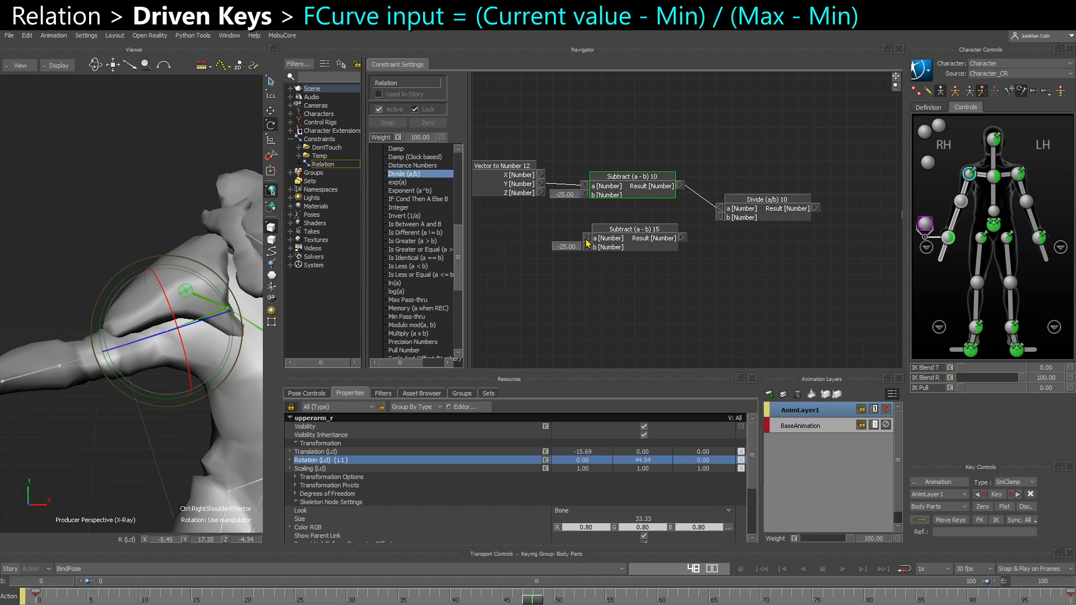
pyautogui.rightClick(588, 236)
pyautogui.click(591, 241)
pyautogui.doubleClick(571, 241)
pyautogui.write('75')
pyautogui.press('Return')
# Connect the second Subtract node's result to the Divide node's b input
pyautogui.moveTo(682, 237); pyautogui.dragTo(719, 218)
pyautogui.moveTo(613, 249); pyautogui.dragTo(616, 240)
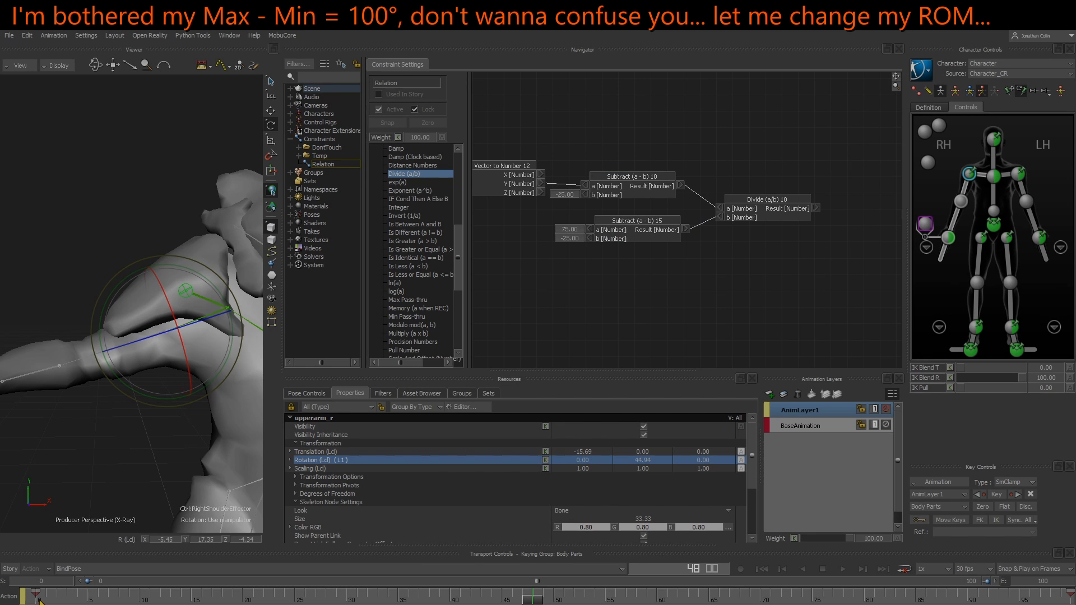
pyautogui.click(40, 599)
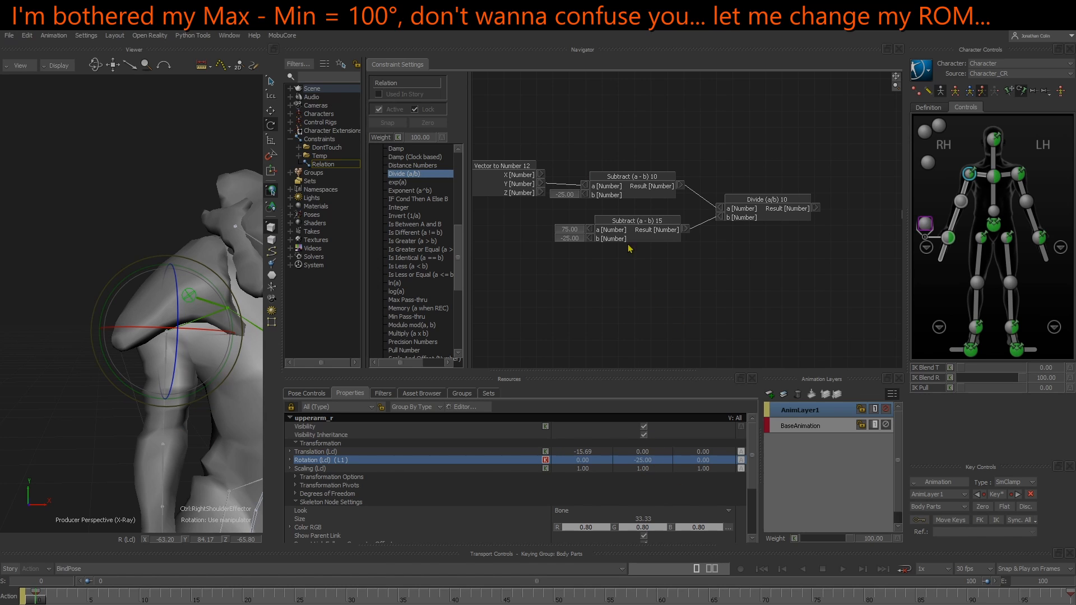
pyautogui.moveTo(631, 231); pyautogui.dragTo(630, 228)
pyautogui.moveTo(734, 215); pyautogui.dragTo(734, 211)
pyautogui.moveTo(631, 227); pyautogui.dragTo(624, 226)
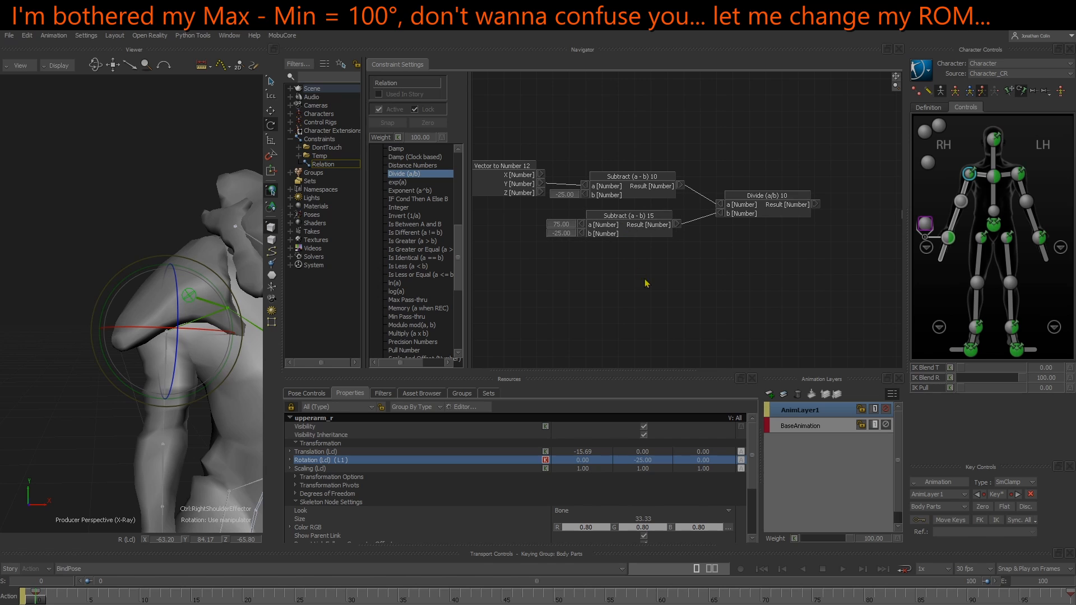
# Rotate the right upper arm at frame 0 to a Y rotation of -50
pyautogui.moveTo(37, 603)
pyautogui.mouseDown()
pyautogui.moveTo(77, 603)
pyautogui.moveTo(26, 602)
pyautogui.mouseUp()
pyautogui.moveTo(148, 400); pyautogui.dragTo(163, 403)
pyautogui.hotkey('ctrl', 'z')
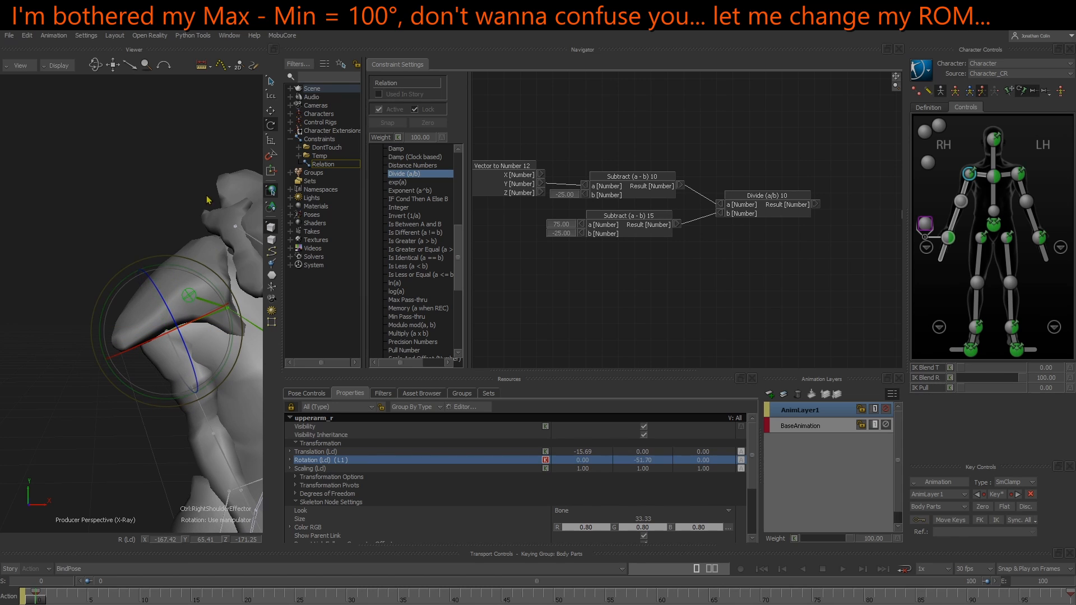
pyautogui.moveTo(129, 394); pyautogui.dragTo(145, 401)
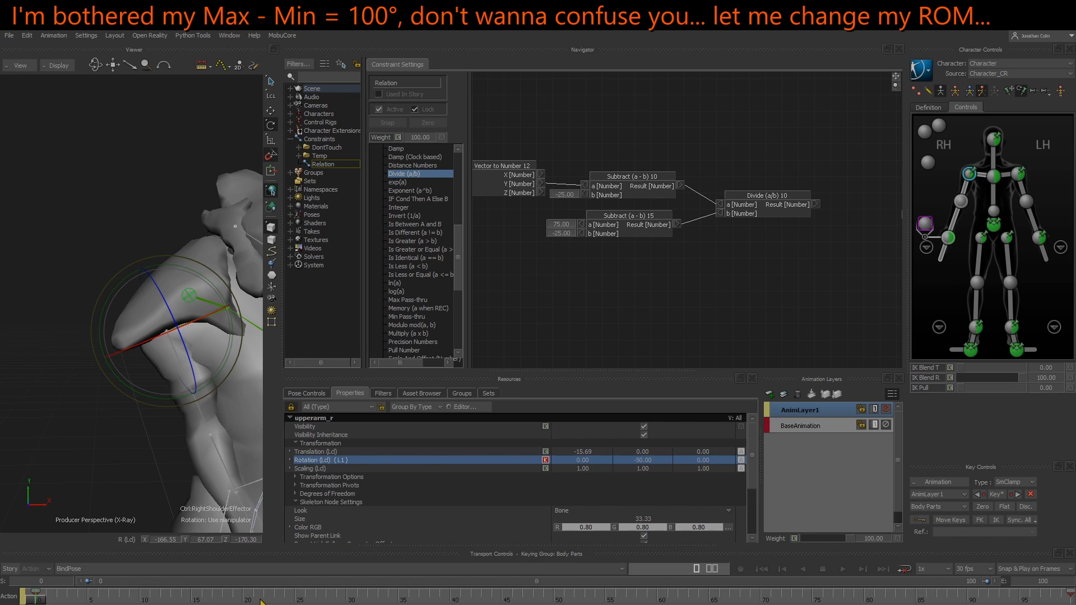
# Scrub the timeline around frames 0 to 35 and try the timeline snap modes, ending on Snap & Play on Frames
pyautogui.moveTo(262, 601); pyautogui.dragTo(396, 602)
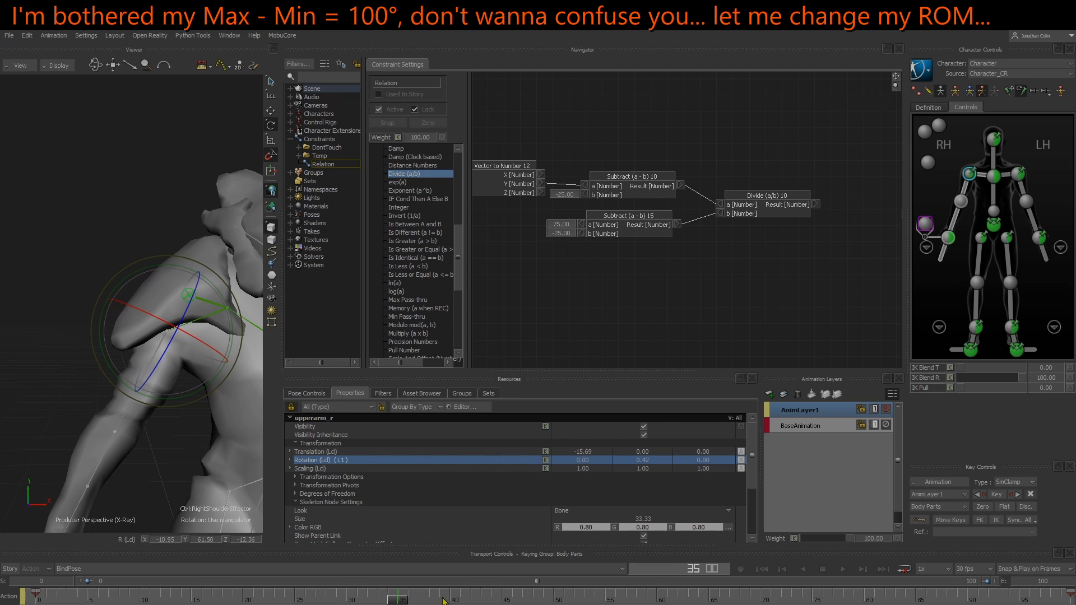
pyautogui.click(184, 304)
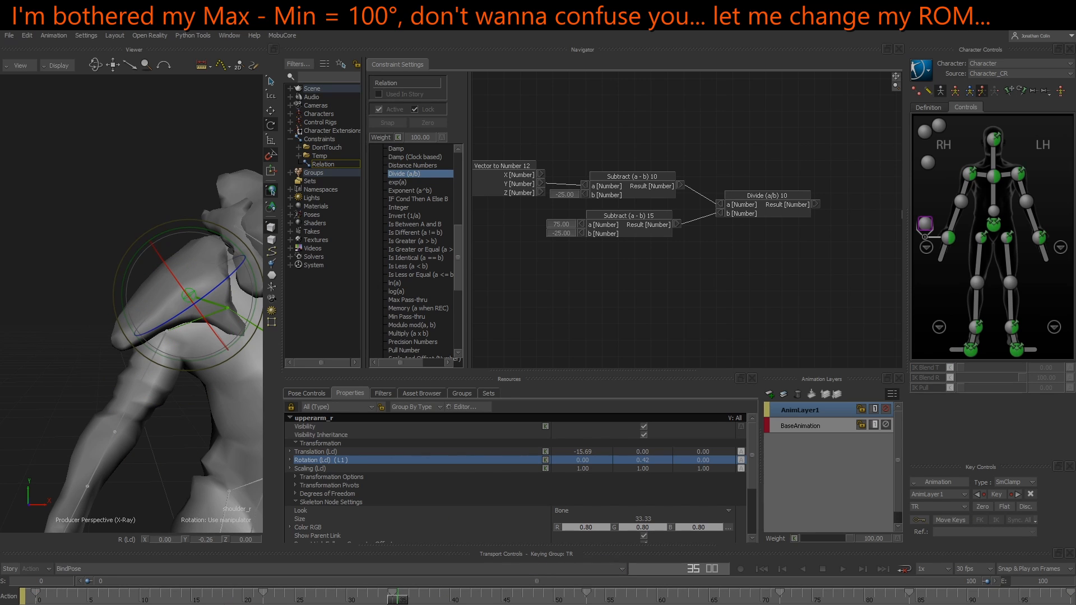
pyautogui.keyDown('shift'); pyautogui.moveTo(264, 598); pyautogui.dragTo(1068, 597); pyautogui.keyUp('shift')
pyautogui.click(1043, 569)
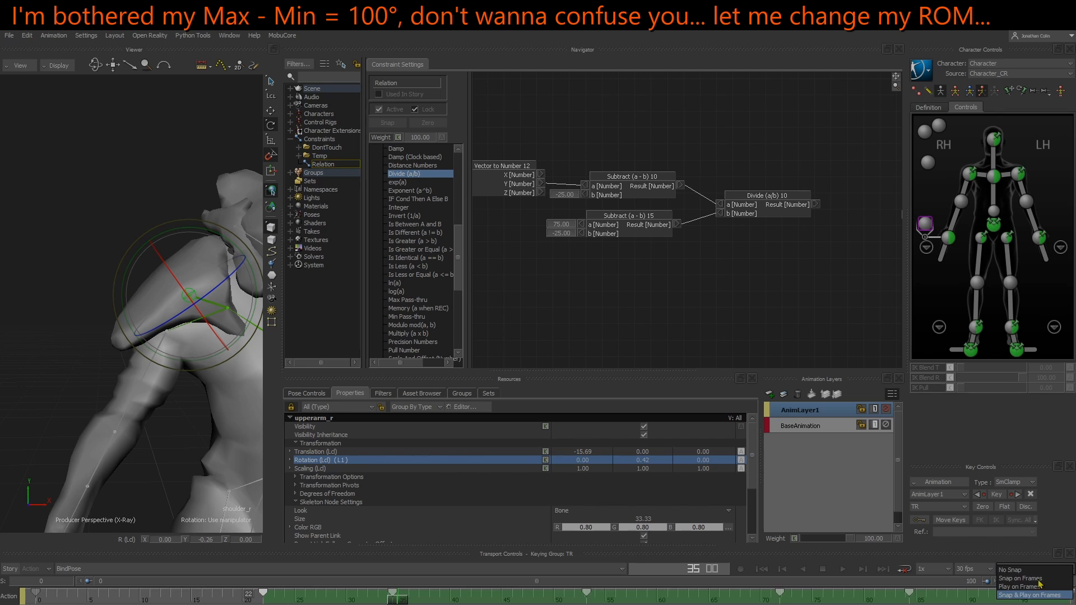
pyautogui.click(1026, 588)
pyautogui.moveTo(264, 598); pyautogui.dragTo(400, 600)
pyautogui.click(1031, 568)
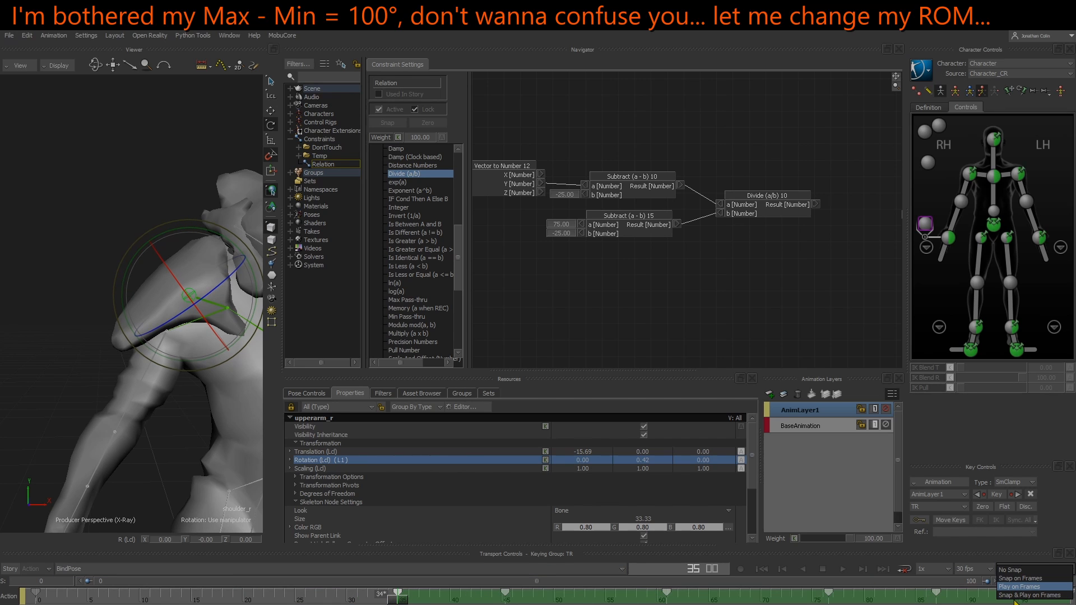
pyautogui.click(1019, 596)
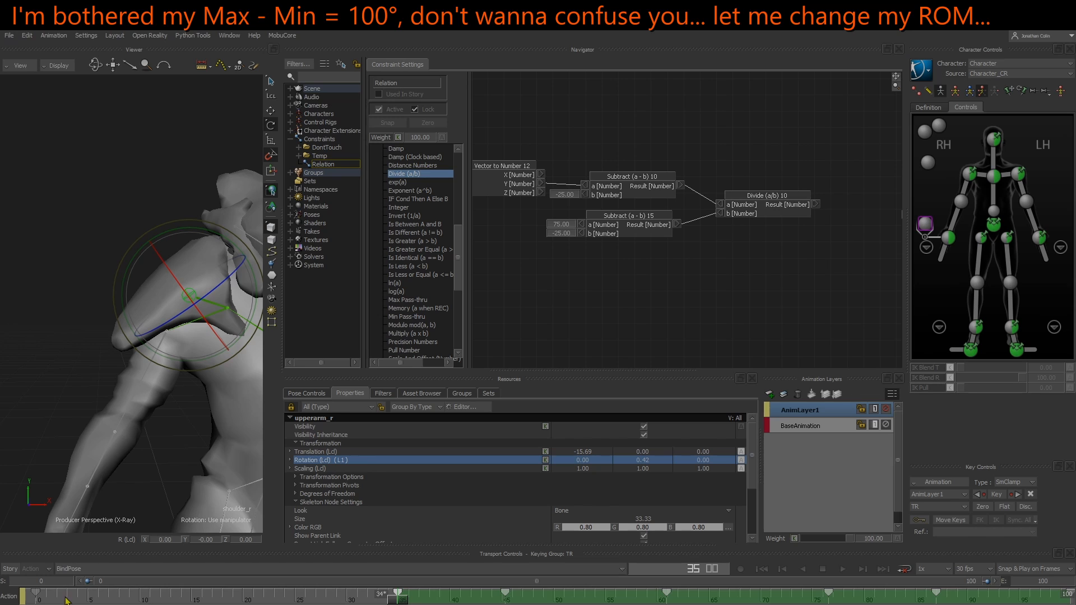
pyautogui.moveTo(66, 601); pyautogui.dragTo(37, 598)
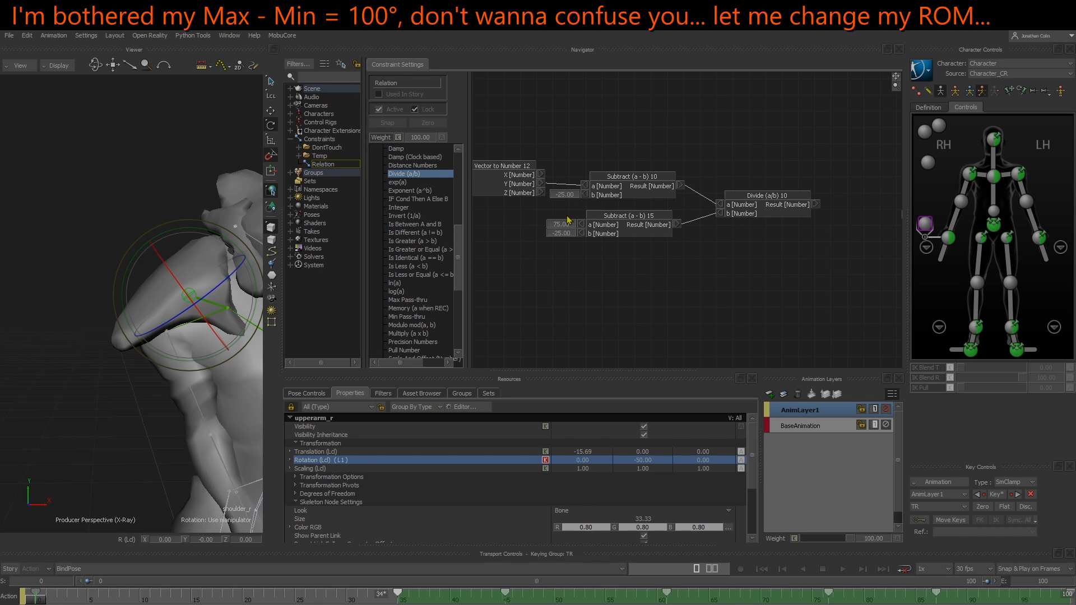
# Set the b input value of both Subtract nodes to -50
pyautogui.click(571, 195)
pyautogui.write('-50')
pyautogui.press('Return')
pyautogui.click(560, 233)
pyautogui.write('-50')
pyautogui.press('Return')
# Delete the selected timeline key and play back the arm animation
pyautogui.keyDown('shift'); pyautogui.moveTo(343, 603); pyautogui.dragTo(46, 603); pyautogui.keyUp('shift')
pyautogui.press('Delete')
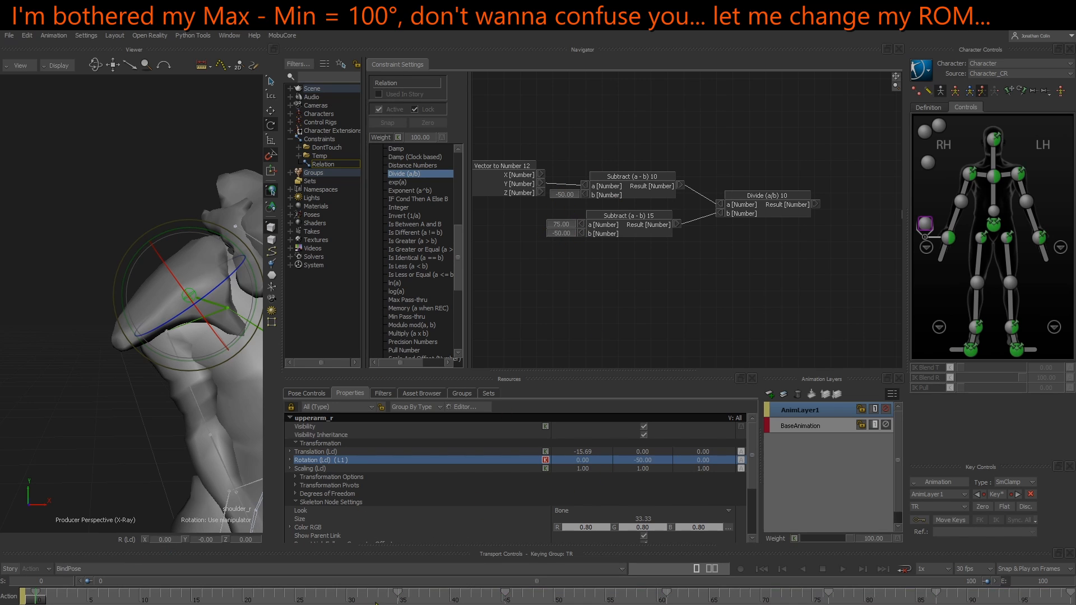
pyautogui.press('space')
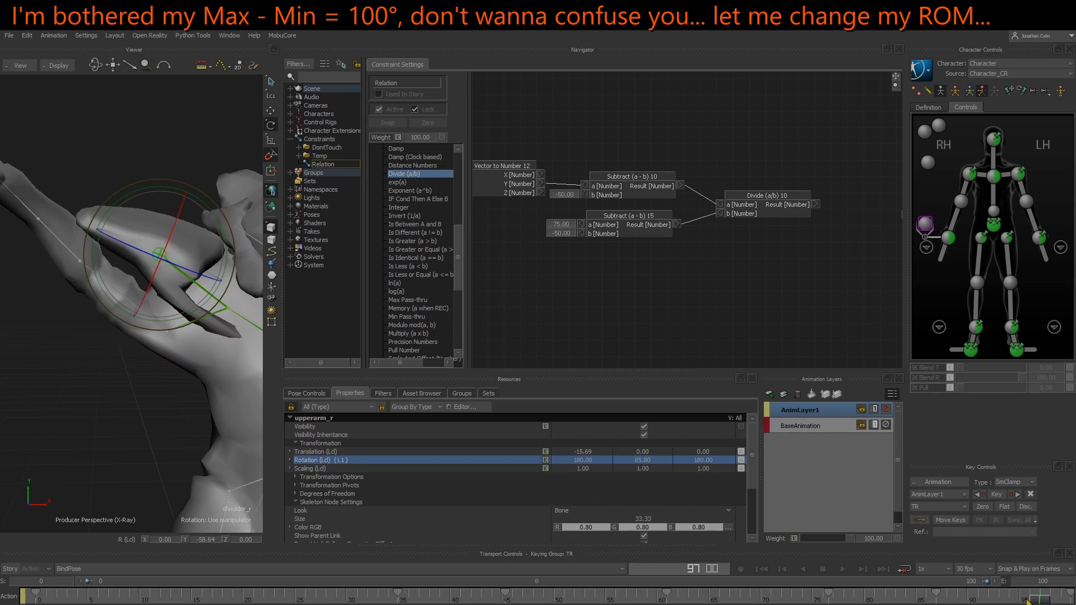
pyautogui.press('space')
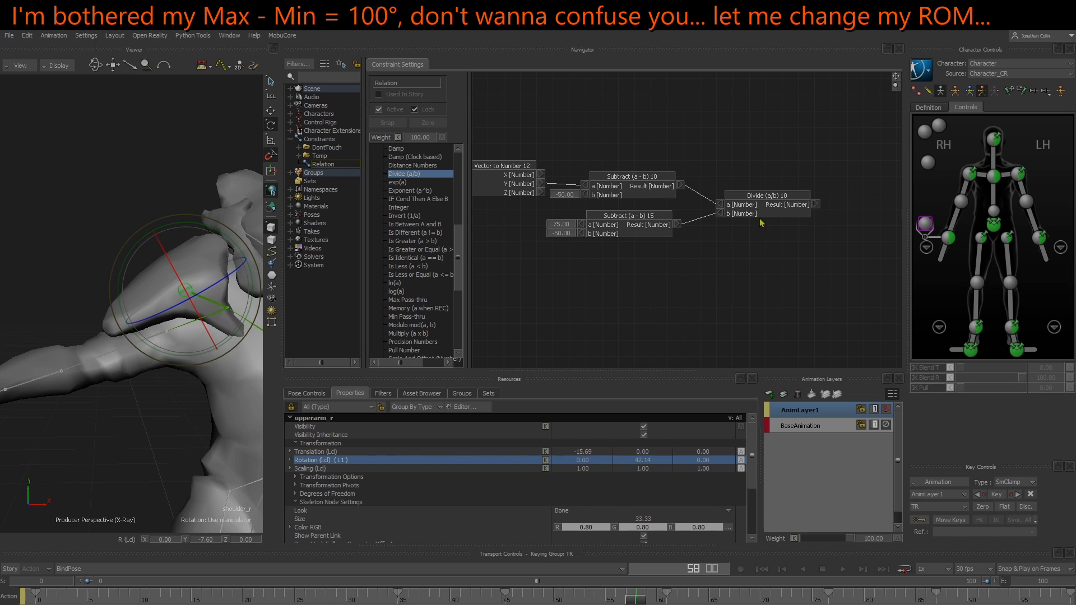
# Rearrange the relation nodes and bring the Divide, FCurve Number (%) and shoulder_r nodes into view
pyautogui.moveTo(759, 204); pyautogui.dragTo(747, 201)
pyautogui.click(643, 192)
pyautogui.moveTo(623, 218); pyautogui.dragTo(740, 238, button='middle')
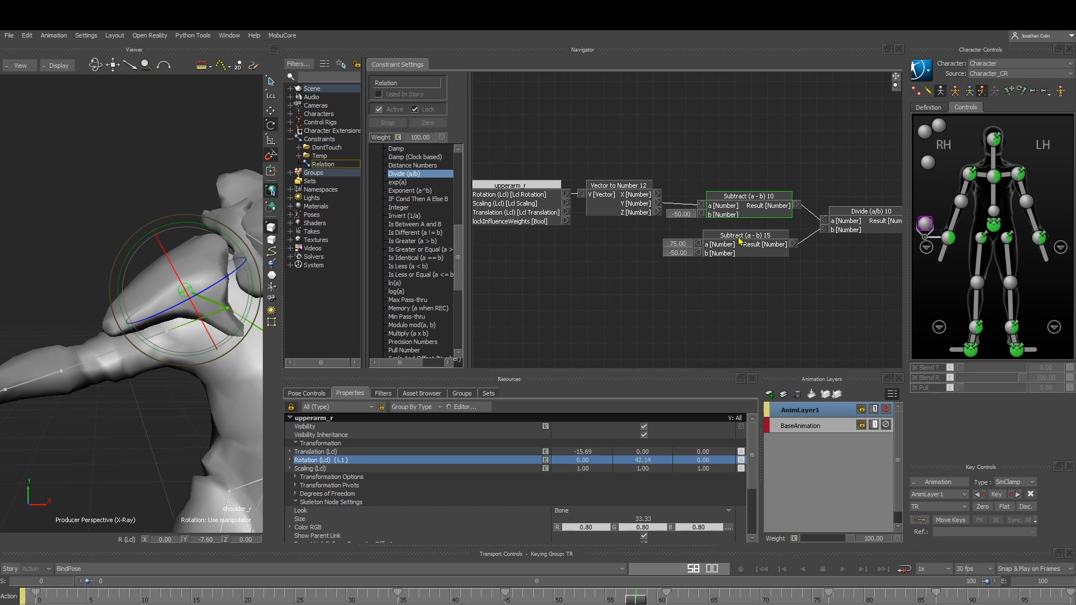
pyautogui.moveTo(682, 208); pyautogui.dragTo(667, 206, button='middle')
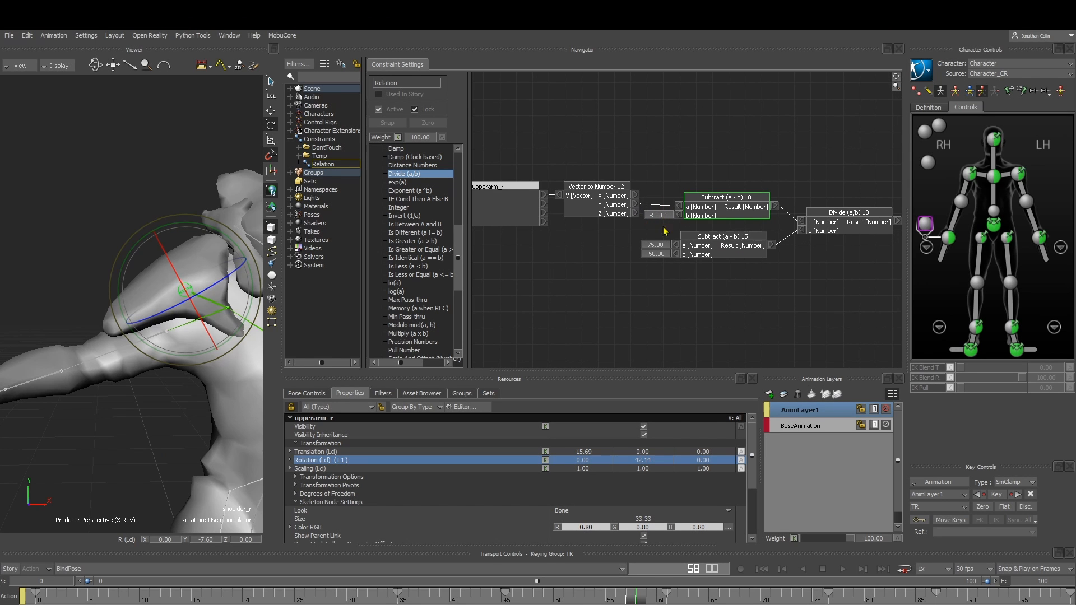
pyautogui.moveTo(704, 273); pyautogui.dragTo(671, 274, button='middle')
pyautogui.click(664, 283)
pyautogui.click(678, 245)
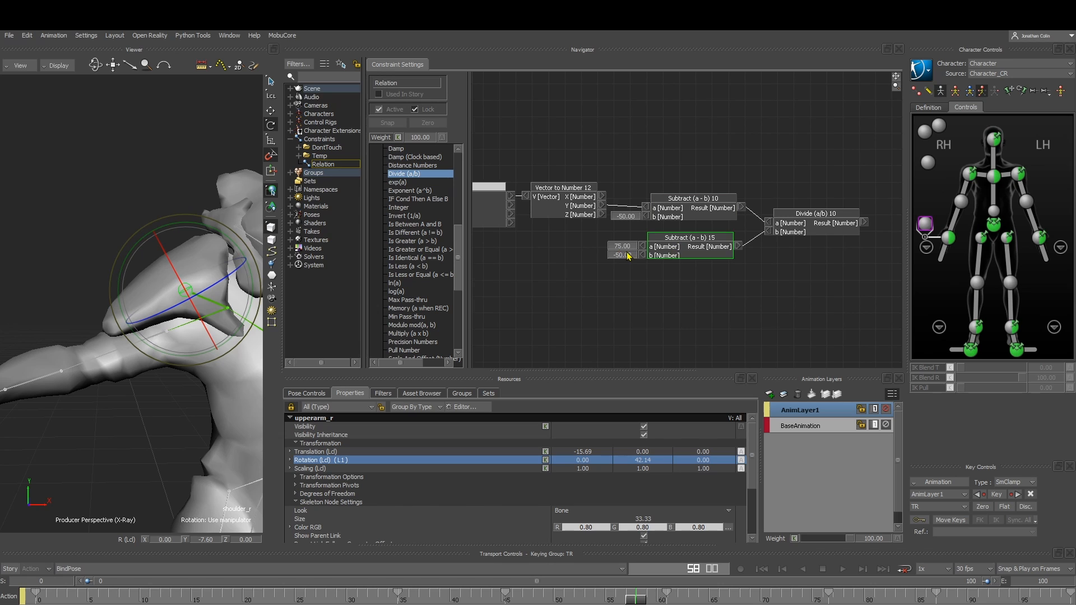
pyautogui.moveTo(762, 277); pyautogui.dragTo(706, 282, button='middle')
pyautogui.click(722, 286)
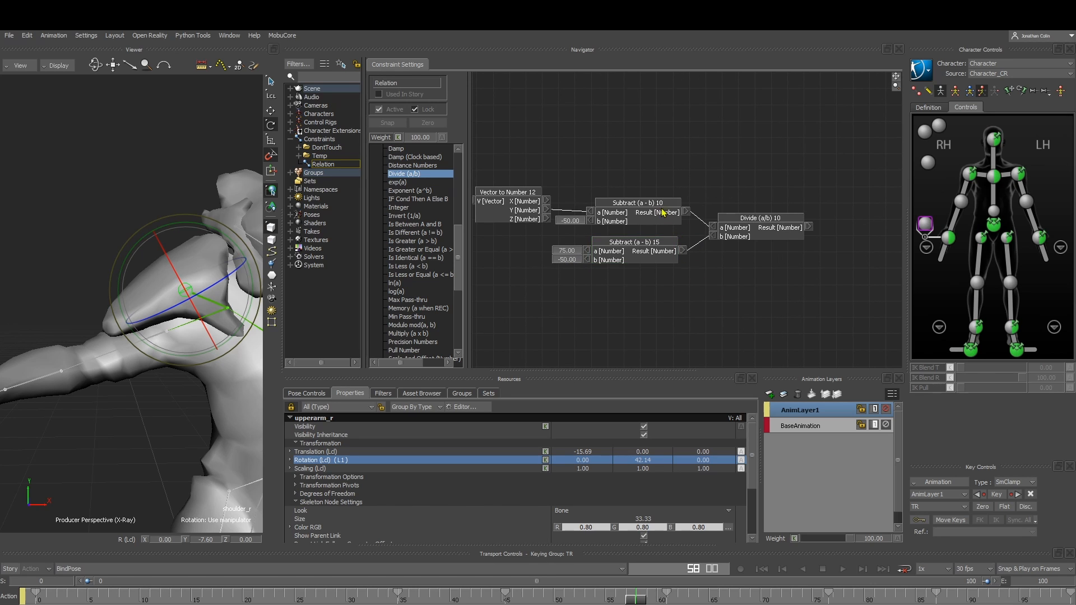
pyautogui.click(650, 217)
pyautogui.moveTo(777, 281); pyautogui.dragTo(560, 282, button='middle')
pyautogui.moveTo(833, 251); pyautogui.dragTo(651, 220)
pyautogui.moveTo(616, 243); pyautogui.dragTo(652, 244, button='middle')
pyautogui.moveTo(680, 208); pyautogui.dragTo(807, 277)
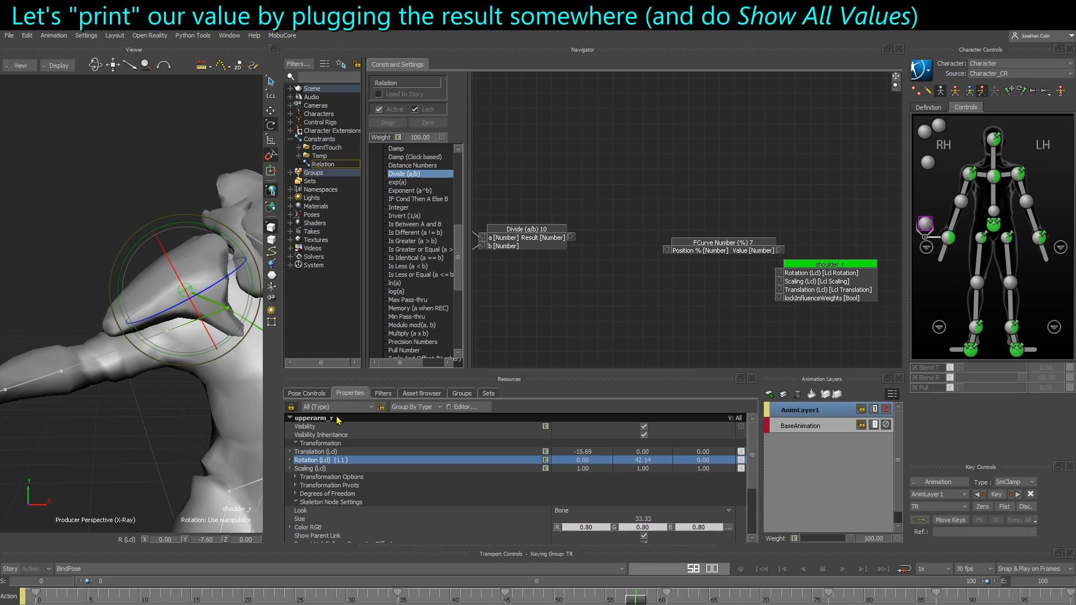
# Open the shoulder_r Property Editor and add a Number custom property named Print
pyautogui.click(315, 394)
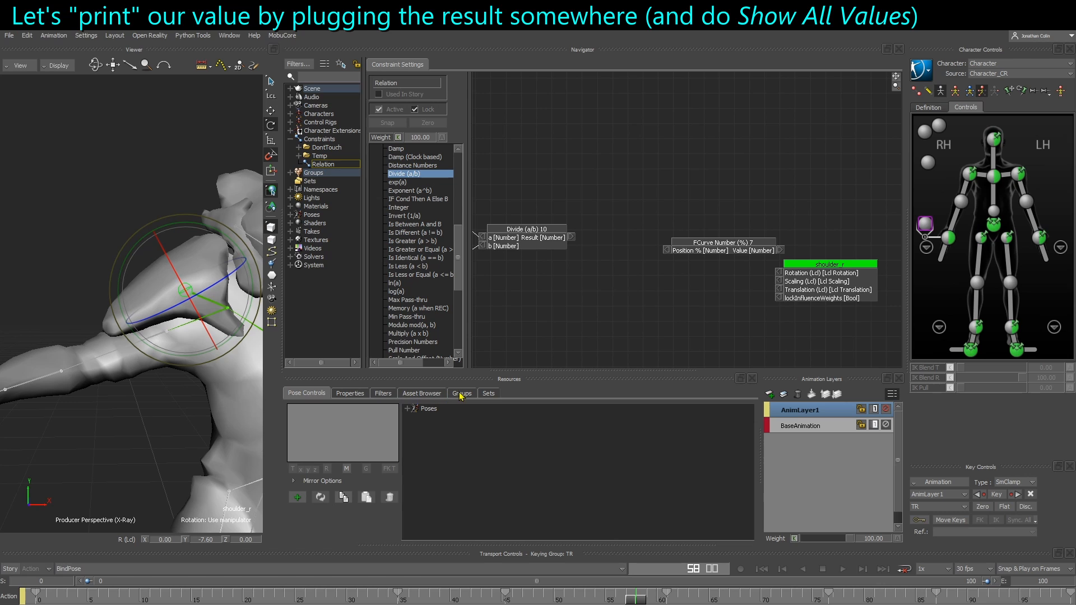
pyautogui.click(358, 396)
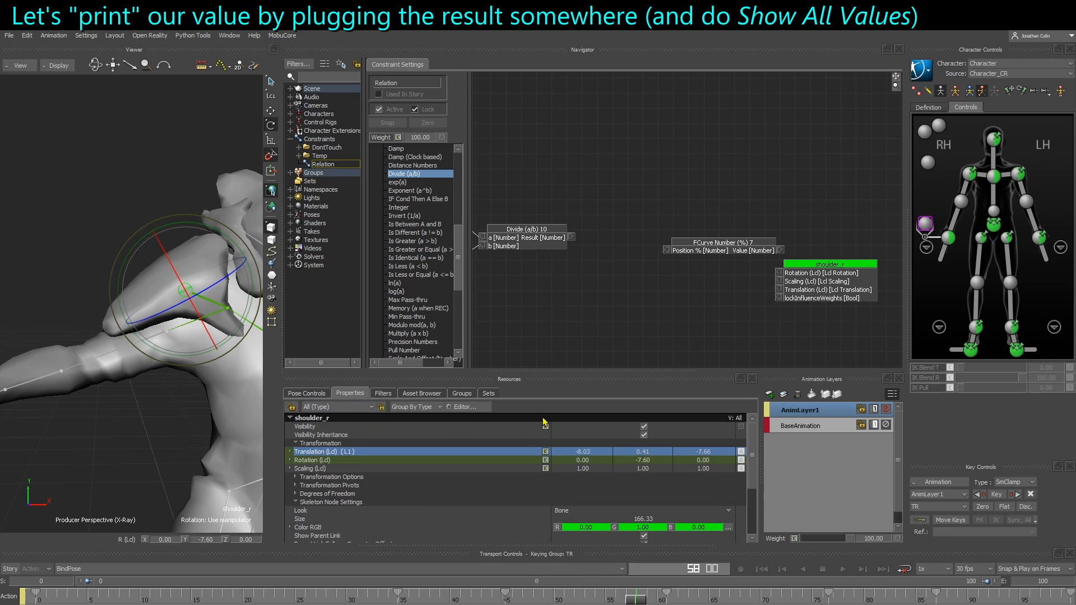
pyautogui.click(460, 409)
pyautogui.click(130, 113)
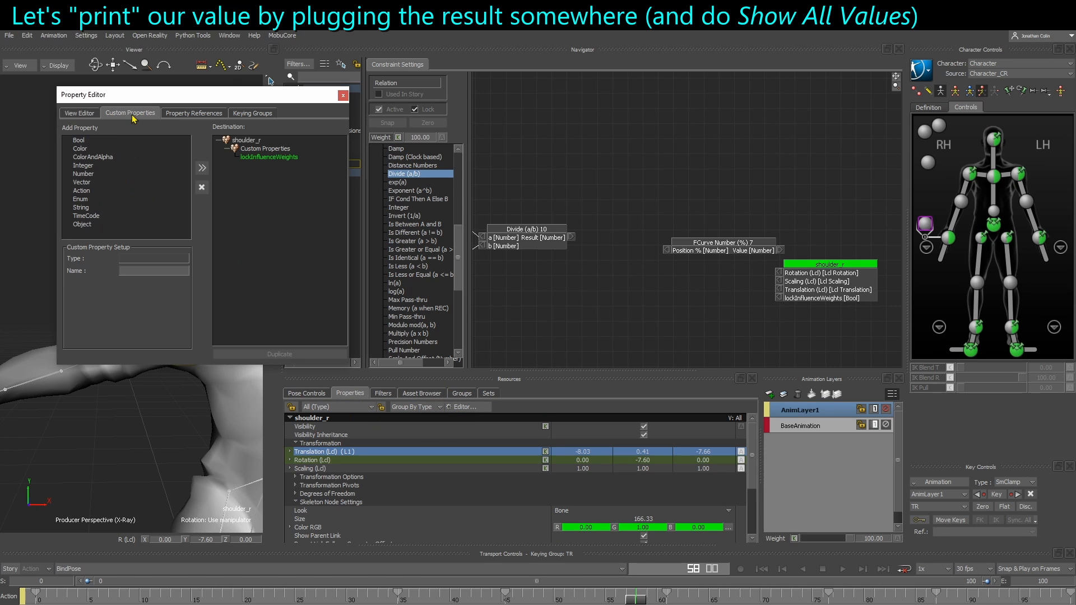
pyautogui.click(244, 141)
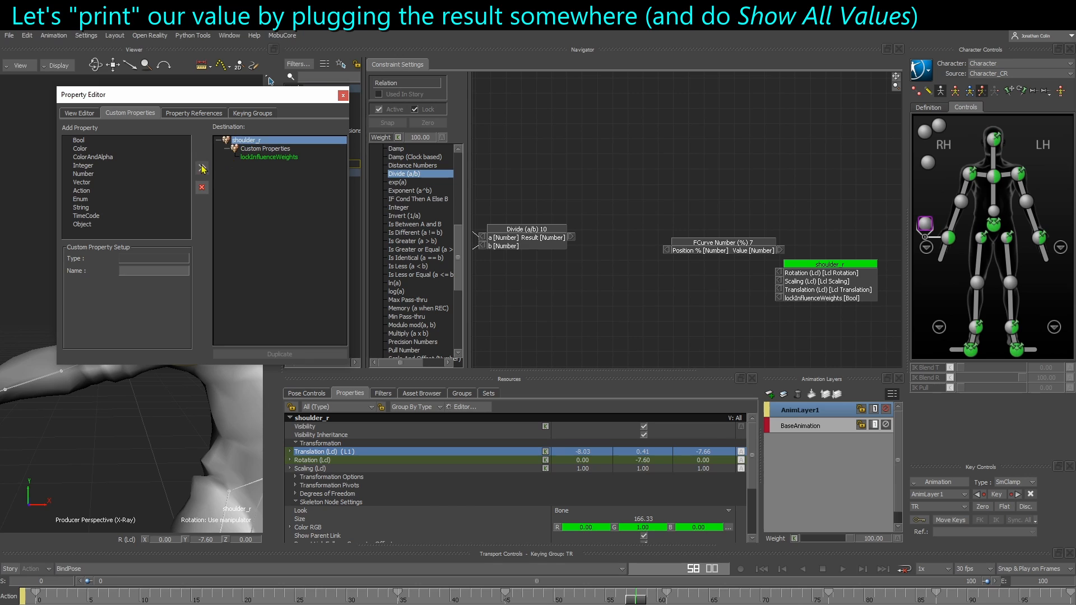
pyautogui.click(89, 174)
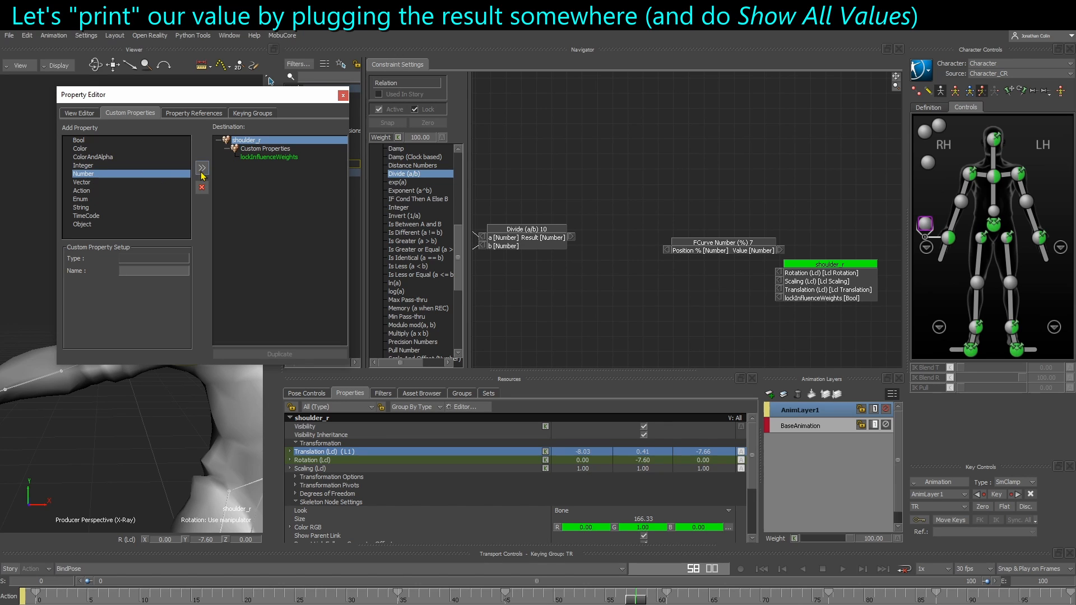
pyautogui.click(202, 168)
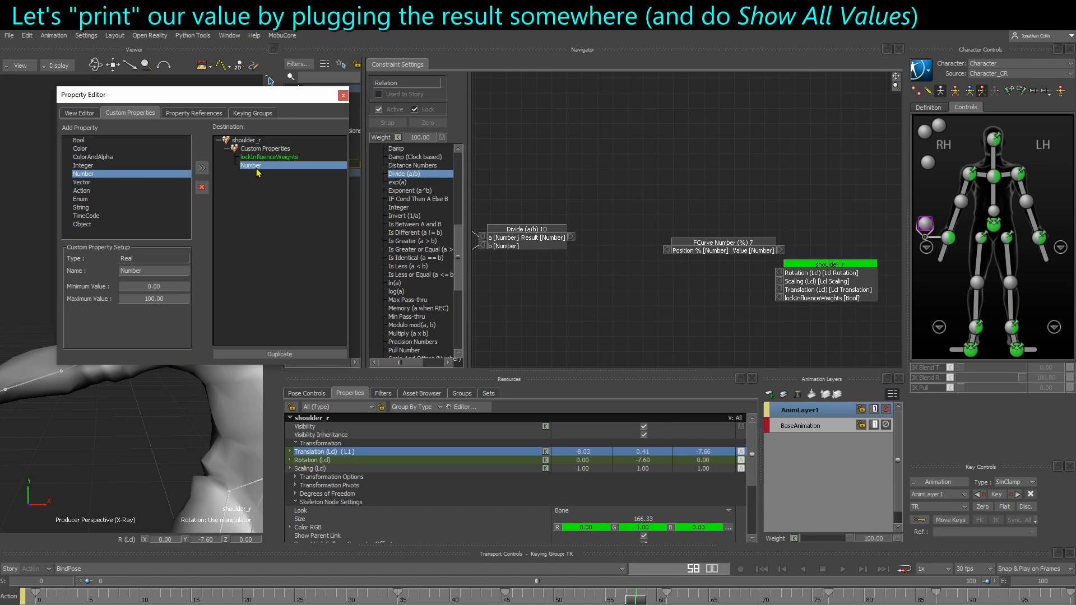
pyautogui.click(160, 270)
pyautogui.doubleClick(160, 270)
pyautogui.write('Print')
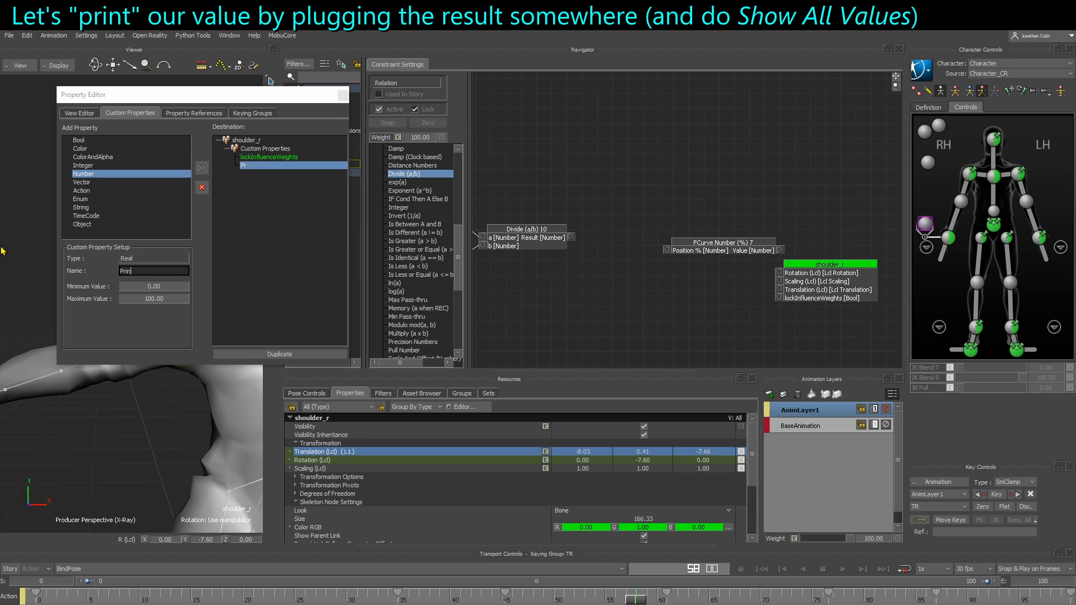
pyautogui.press('Return')
# Set the Print property's minimum value to -360 and maximum value to 360
pyautogui.scroll(-2, 428, 348)
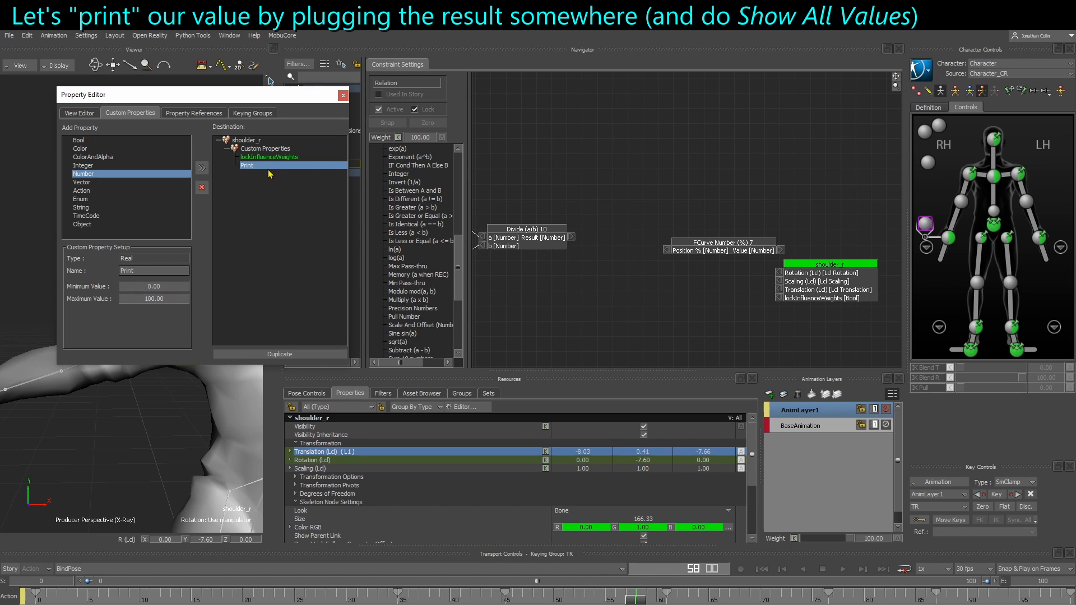
pyautogui.click(156, 288)
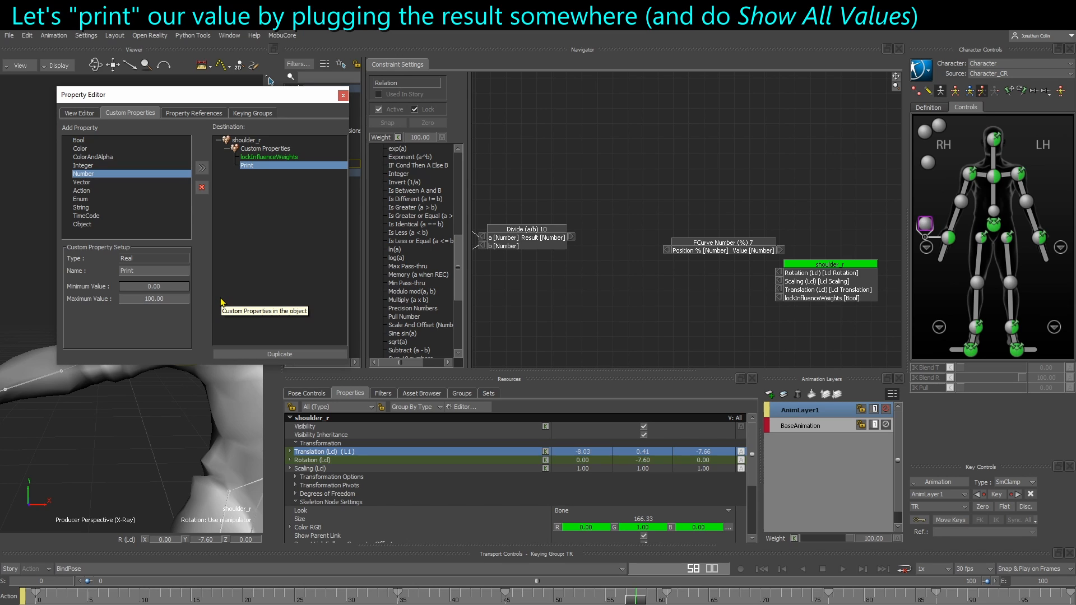
pyautogui.write('-360')
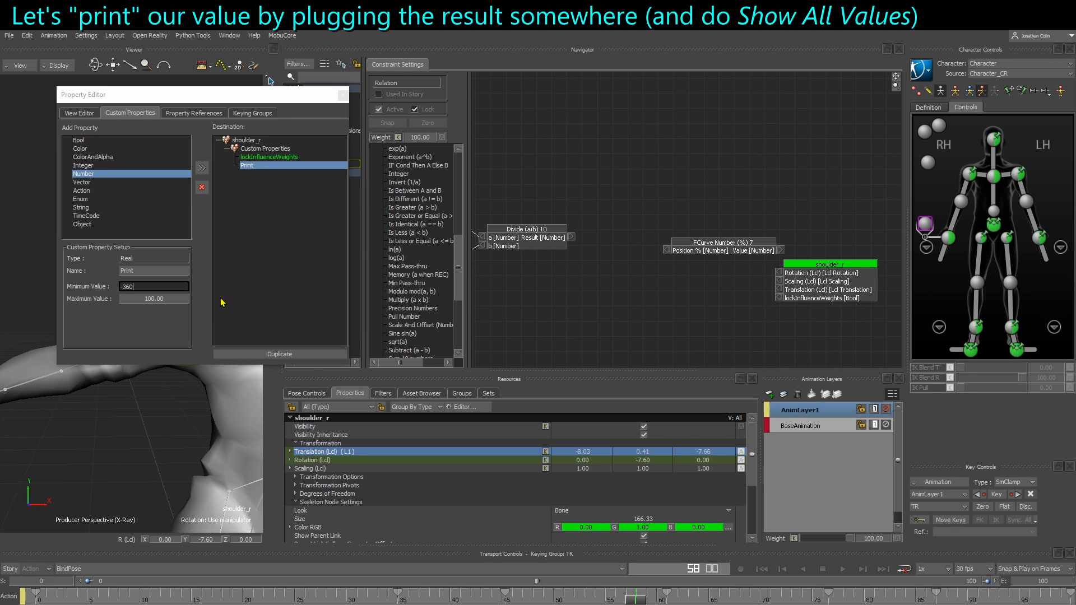
pyautogui.press('Tab')
pyautogui.write('360')
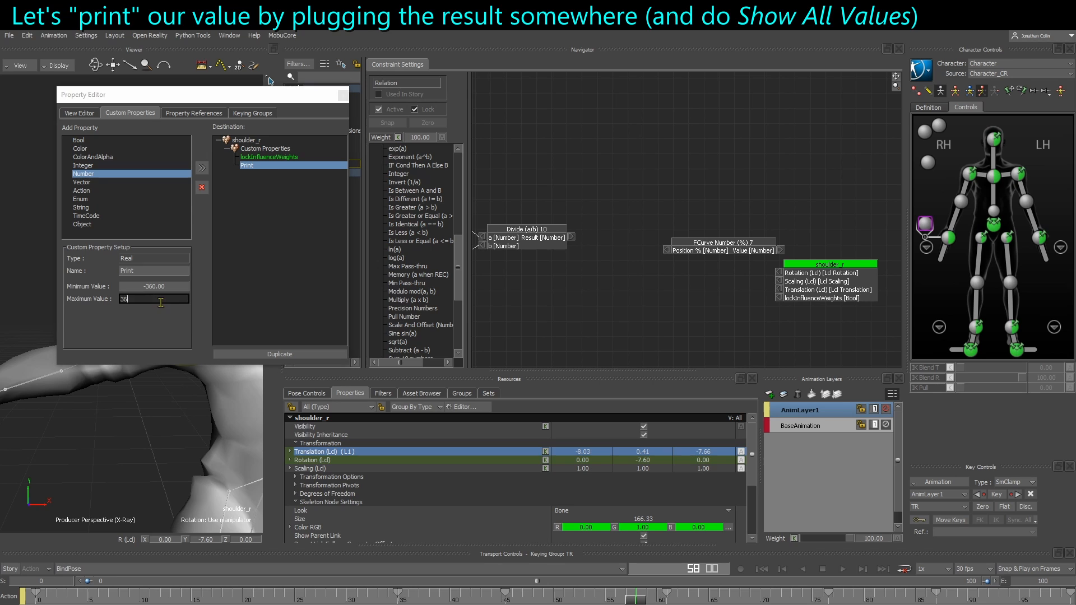
pyautogui.press('Return')
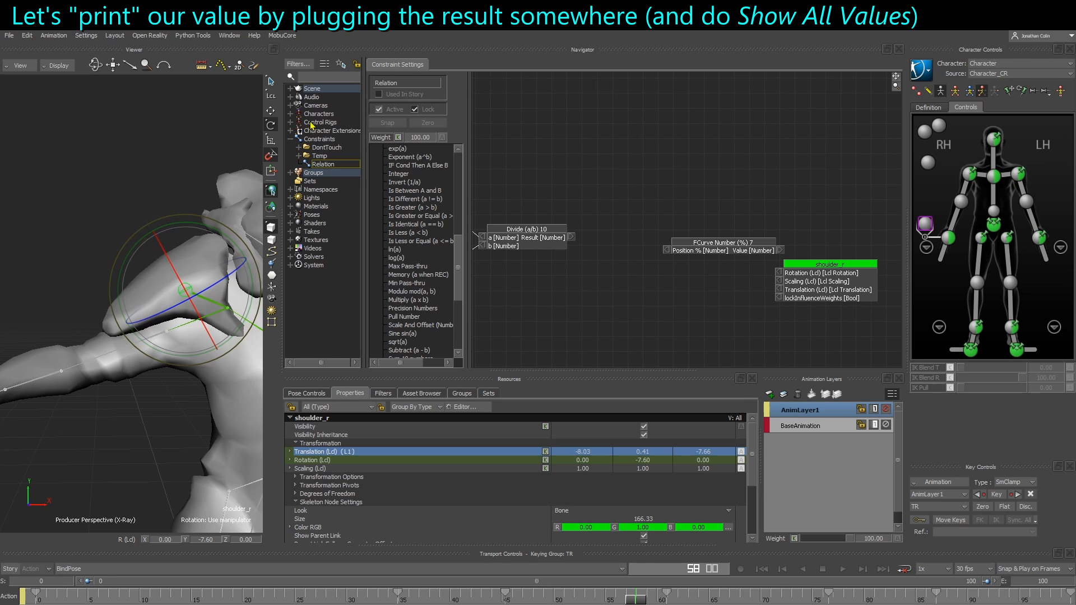
# Expose the shoulder_r Print custom property as an input slot on the shoulder_r relation node
pyautogui.click(343, 95)
pyautogui.scroll(-4, 400, 510)
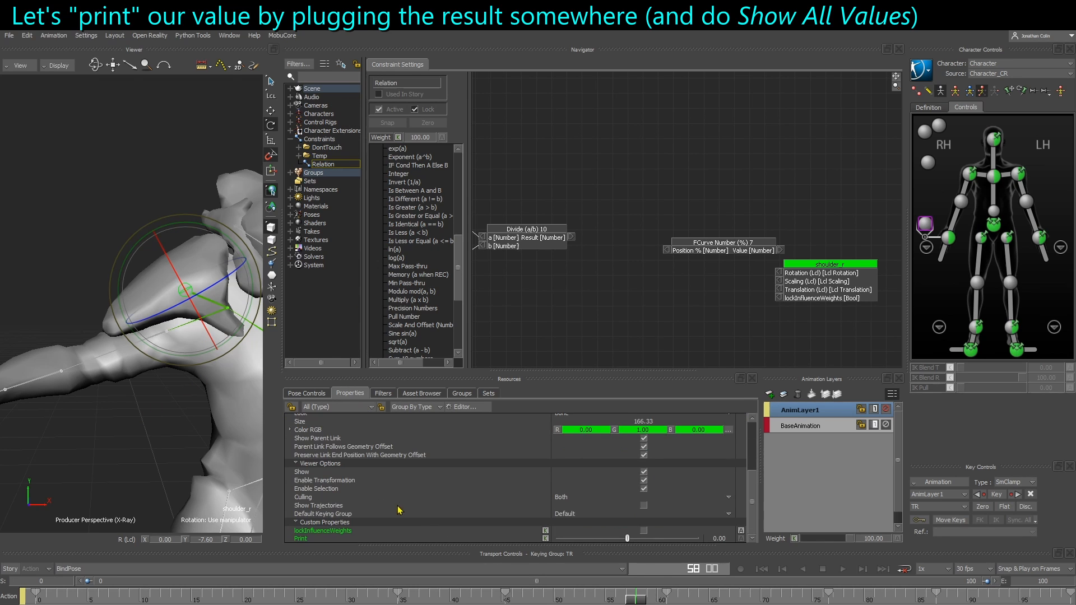
pyautogui.click(741, 539)
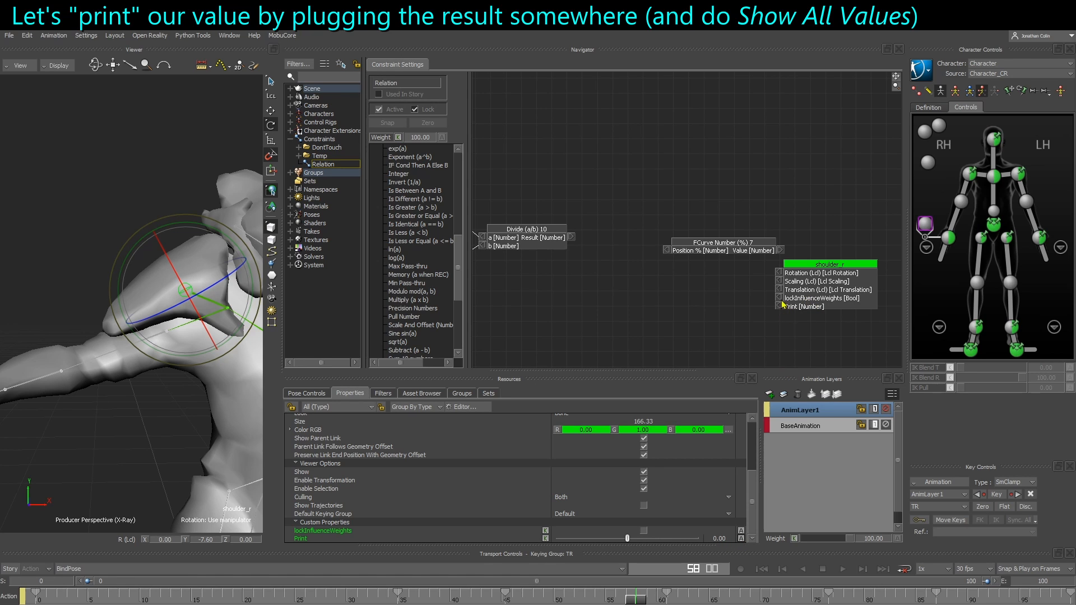
# Connect the Divide result to the shoulder_r Print input and show all values in the relation graph
pyautogui.scroll(4, 408, 494)
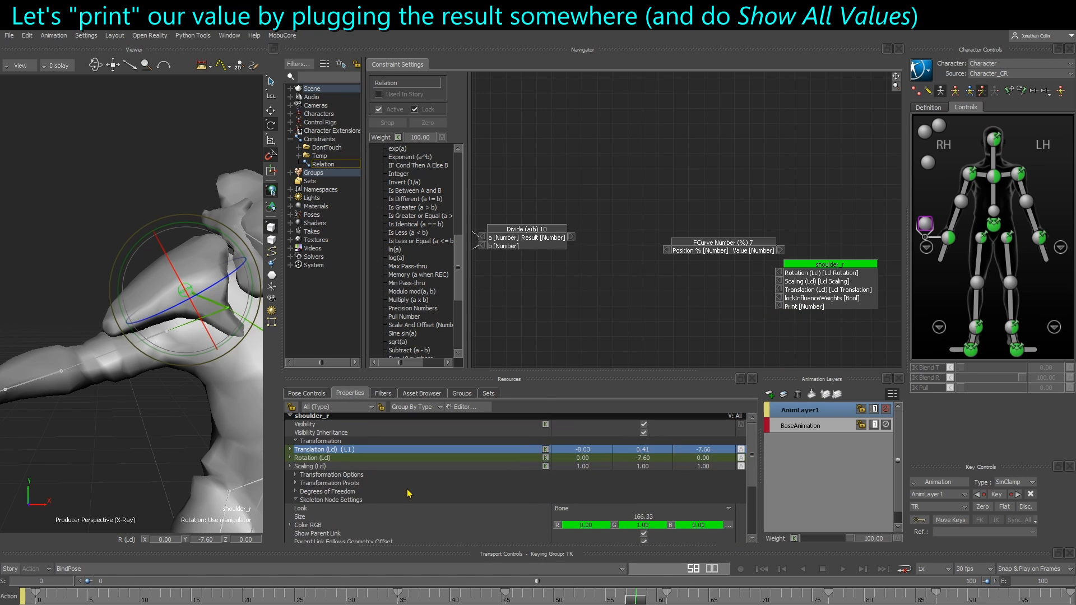
pyautogui.click(296, 500)
pyautogui.click(296, 508)
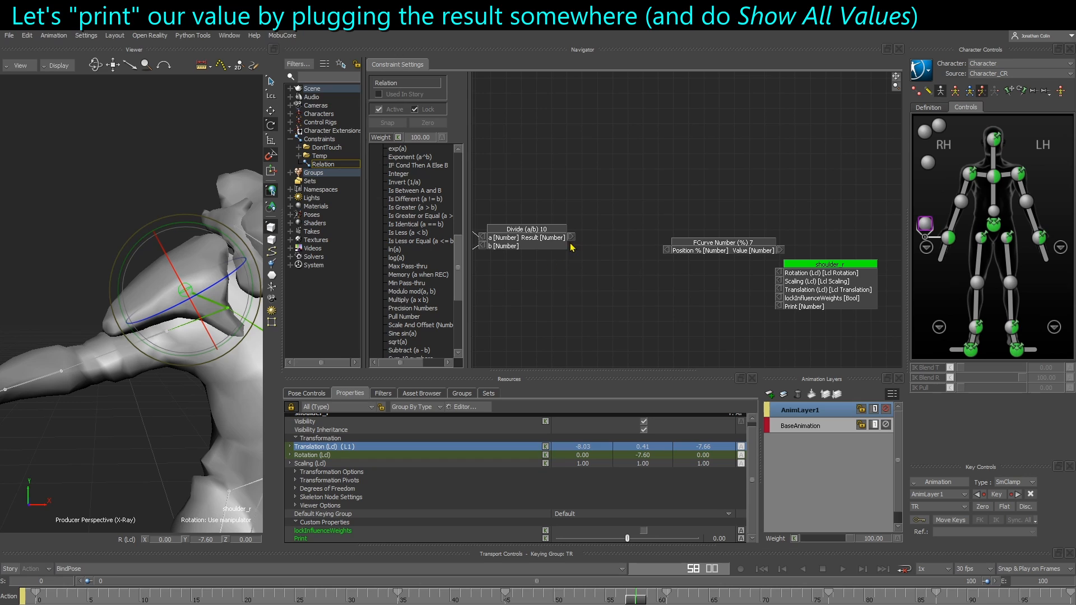
pyautogui.moveTo(572, 238); pyautogui.dragTo(780, 307)
pyautogui.rightClick(580, 287)
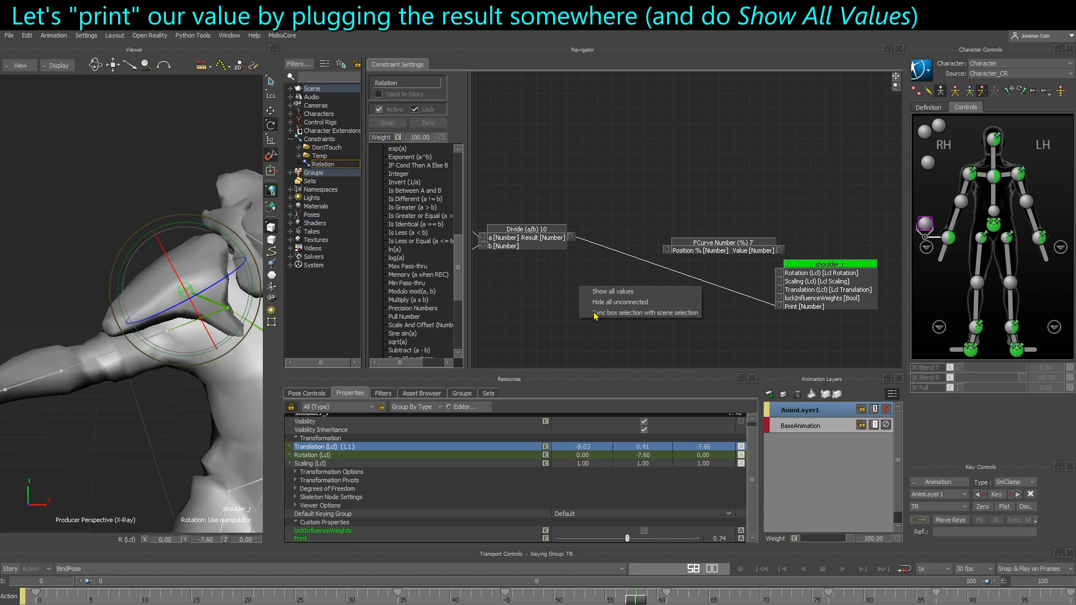
pyautogui.click(615, 292)
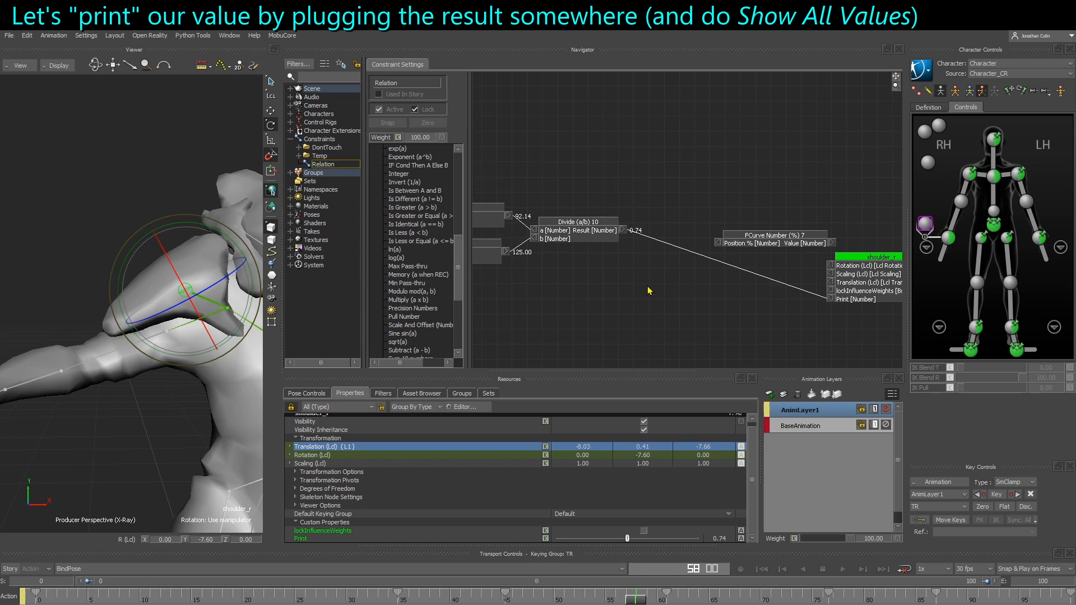
pyautogui.rightClick(831, 299)
pyautogui.click(839, 304)
pyautogui.rightClick(611, 273)
pyautogui.click(643, 284)
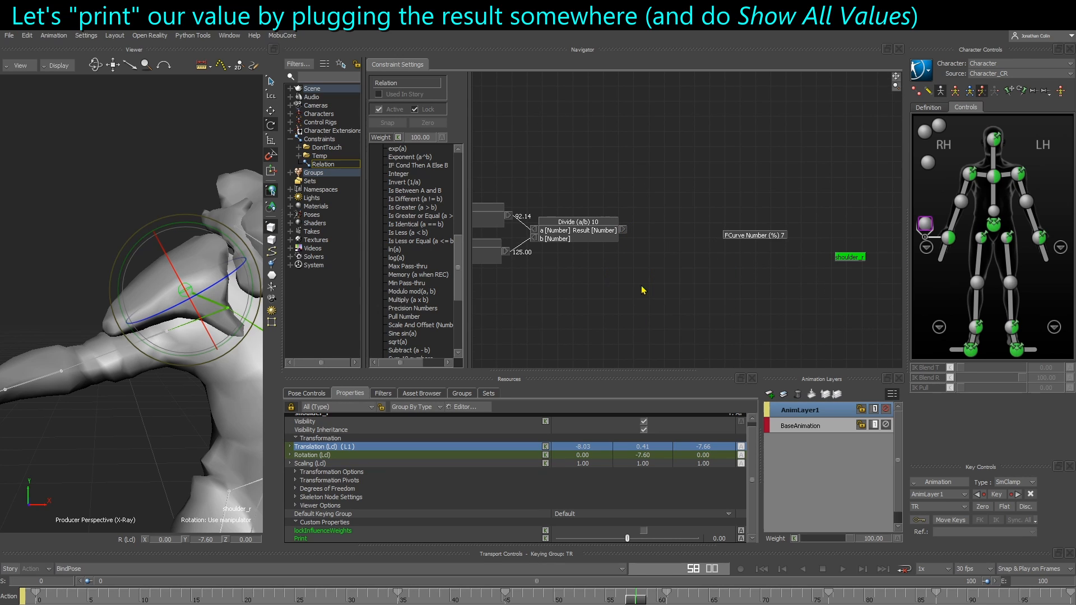
pyautogui.rightClick(618, 273)
pyautogui.click(643, 284)
pyautogui.rightClick(621, 273)
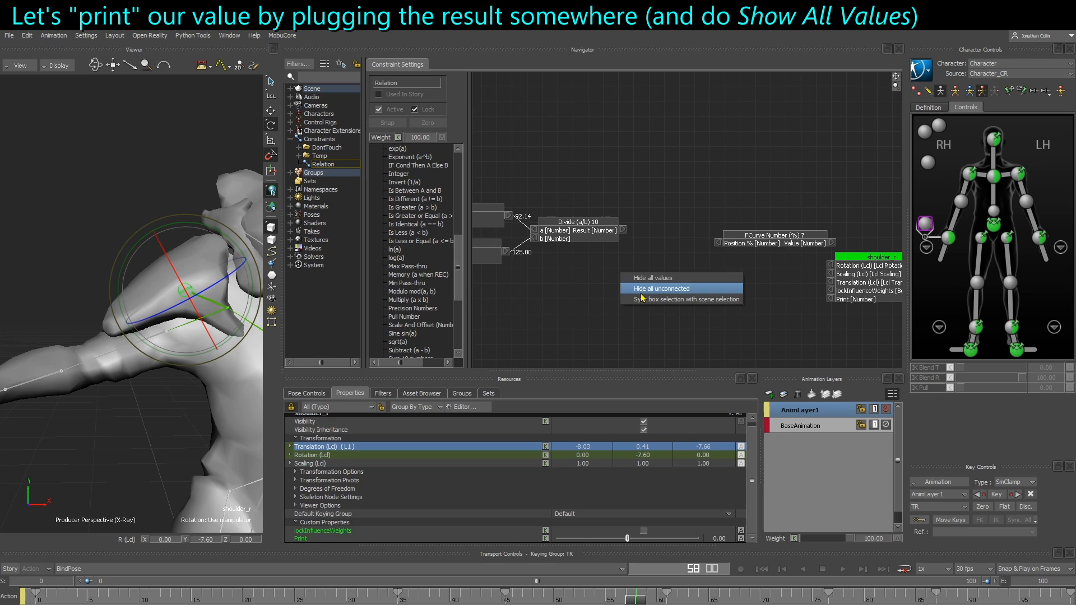
pyautogui.click(644, 279)
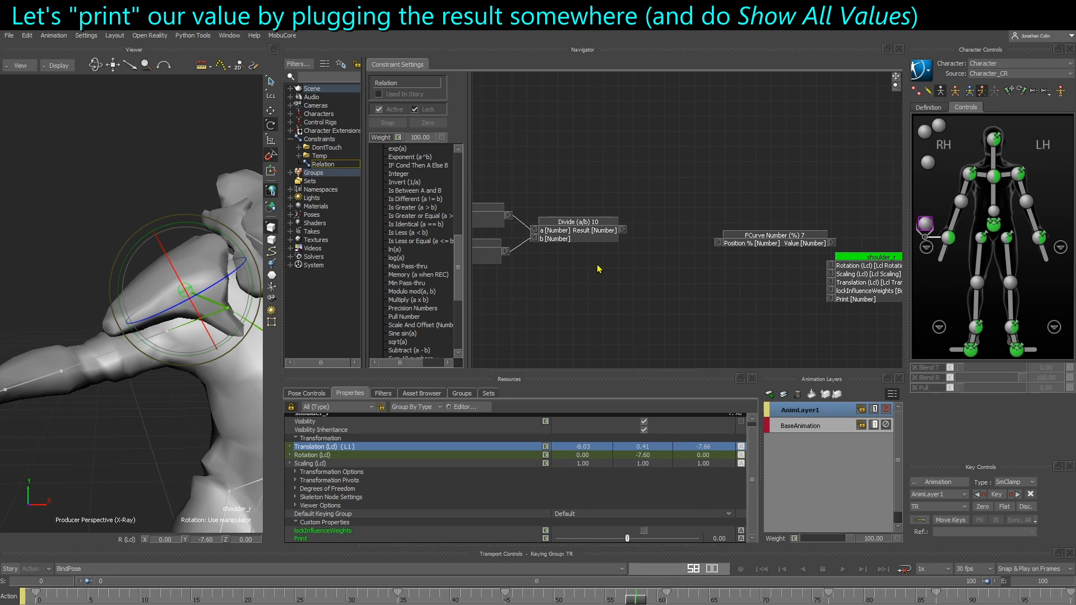
pyautogui.rightClick(598, 265)
pyautogui.click(627, 271)
# Select the right upper arm in the viewer and lock the Properties panel to it
pyautogui.scroll(2, 627, 240)
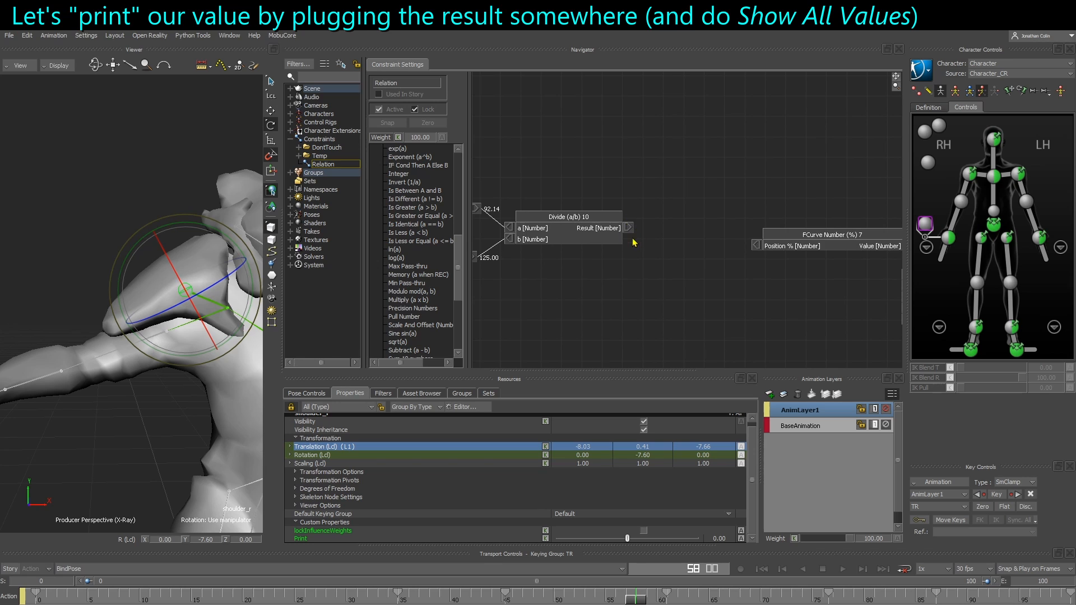
pyautogui.moveTo(628, 228); pyautogui.dragTo(783, 298)
pyautogui.scroll(-1, 707, 325)
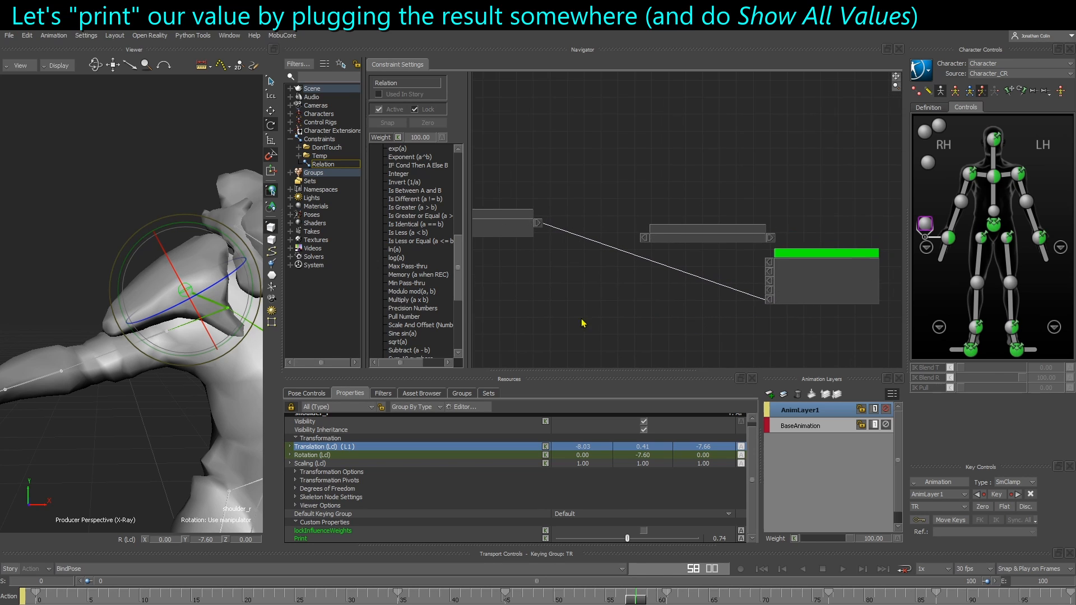
pyautogui.moveTo(582, 322); pyautogui.dragTo(642, 324, button='middle')
pyautogui.click(139, 409)
pyautogui.click(140, 358)
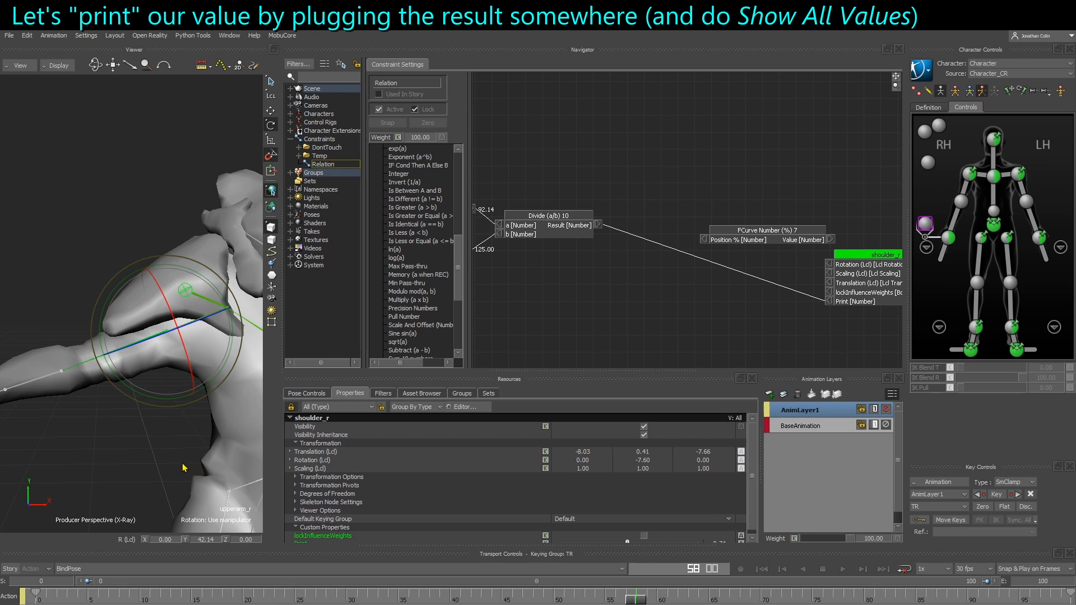
pyautogui.click(291, 406)
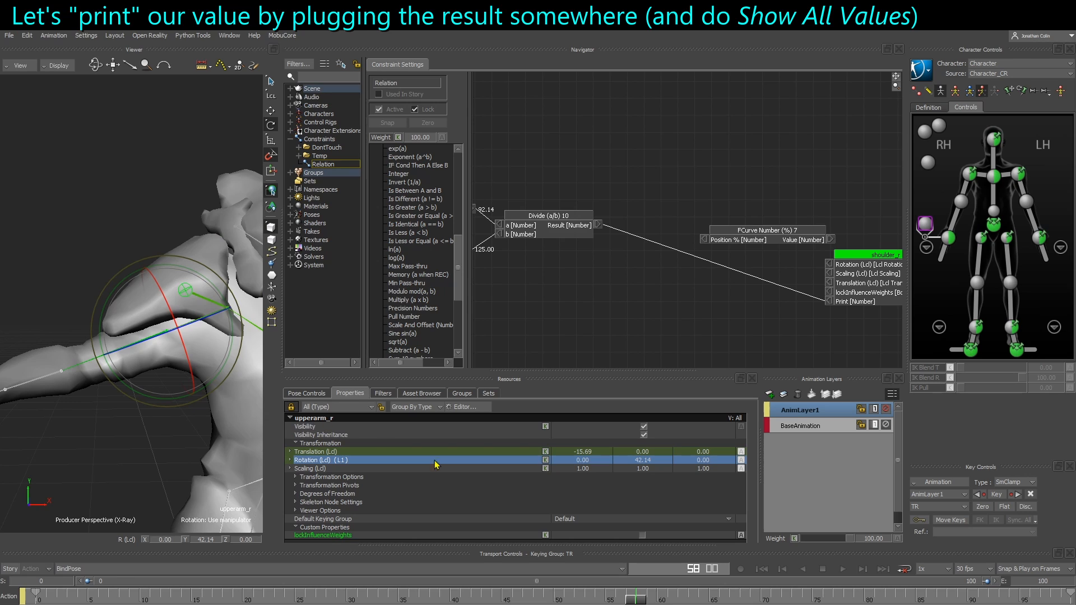
# Hide unconnected relation slots and scrub the timeline from frame 0 to 100 while watching the Divide output
pyautogui.rightClick(593, 292)
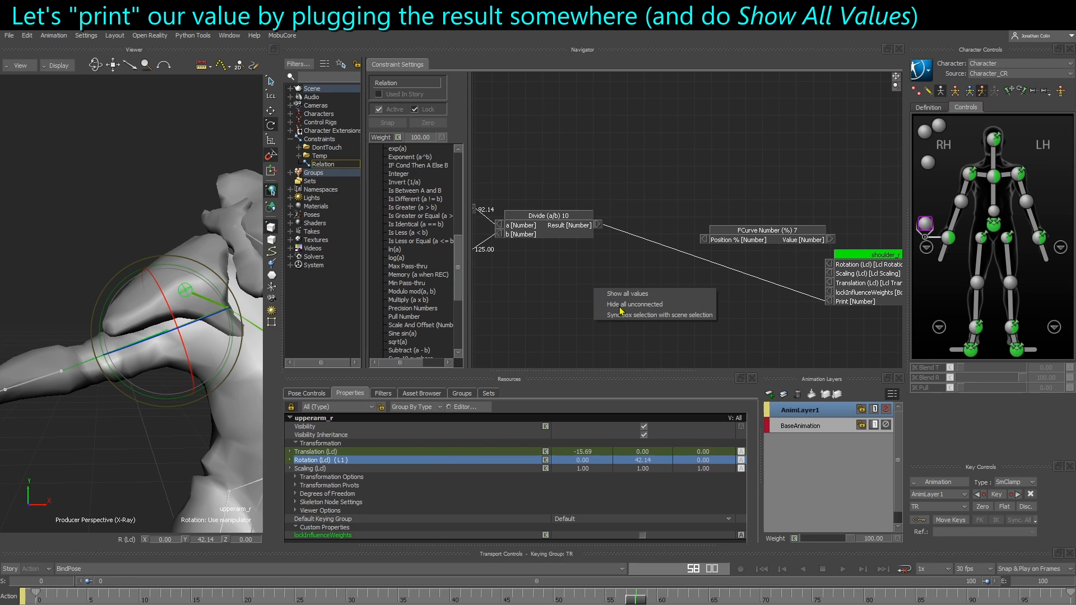
pyautogui.click(621, 305)
pyautogui.moveTo(585, 279); pyautogui.dragTo(734, 279, button='middle')
pyautogui.moveTo(132, 596); pyautogui.dragTo(16, 603)
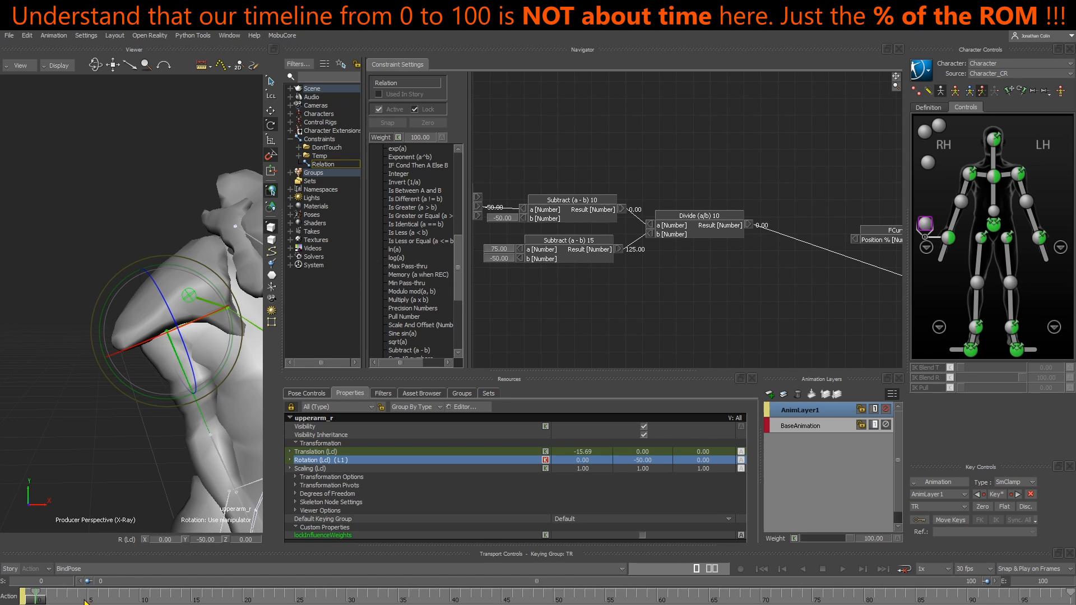
pyautogui.moveTo(45, 602)
pyautogui.mouseDown()
pyautogui.moveTo(1065, 599)
pyautogui.moveTo(28, 602)
pyautogui.moveTo(1068, 598)
pyautogui.moveTo(2, 603)
pyautogui.moveTo(1071, 595)
pyautogui.moveTo(3, 600)
pyautogui.moveTo(234, 598)
pyautogui.moveTo(3, 598)
pyautogui.moveTo(54, 599)
pyautogui.moveTo(24, 599)
pyautogui.mouseUp()
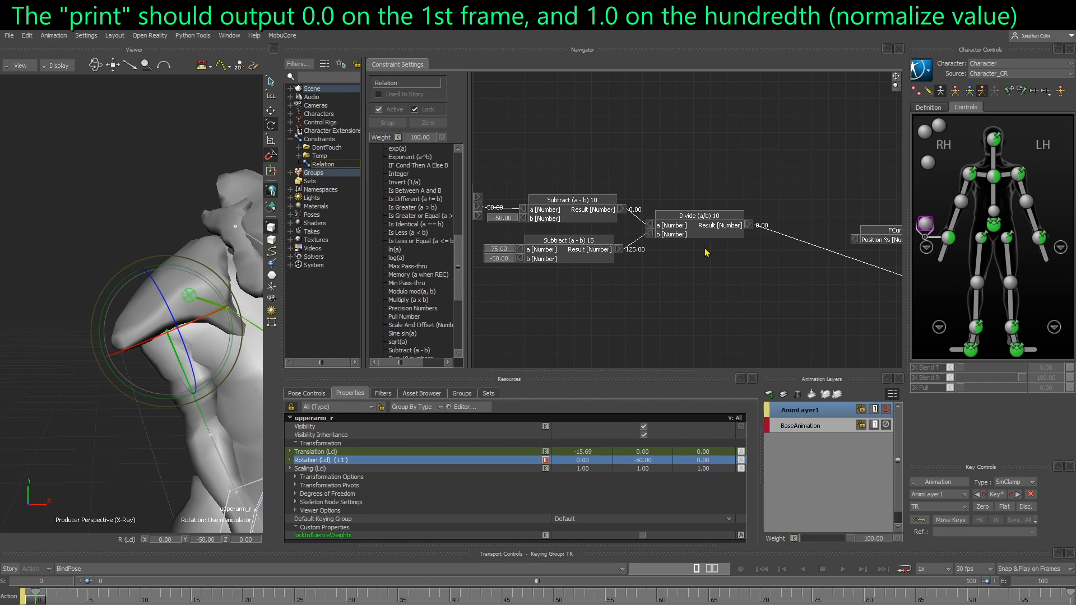
pyautogui.moveTo(706, 235); pyautogui.dragTo(713, 236)
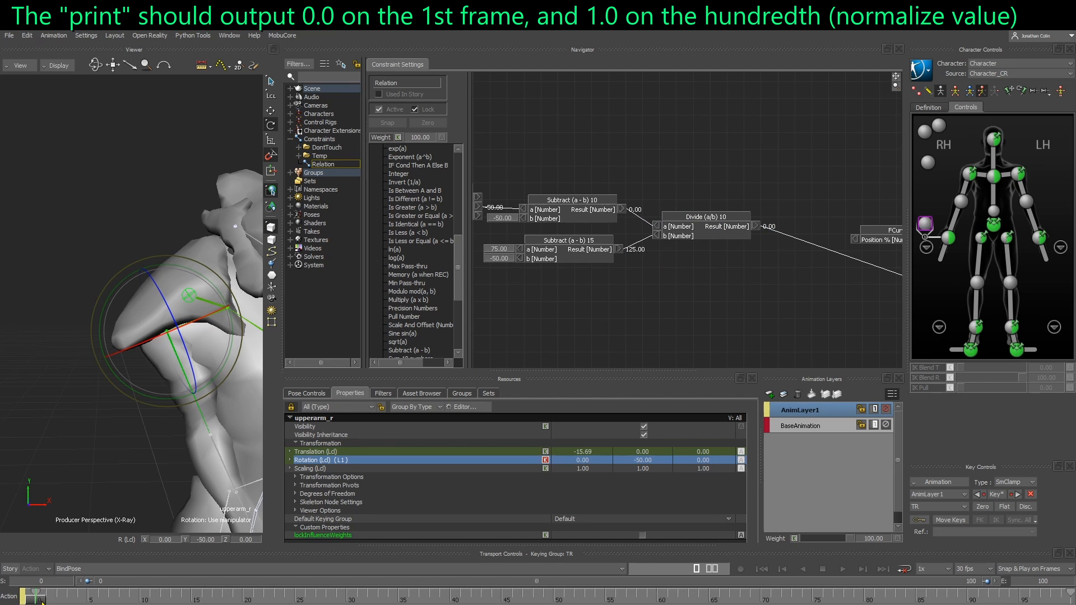
pyautogui.moveTo(42, 600); pyautogui.dragTo(1068, 598)
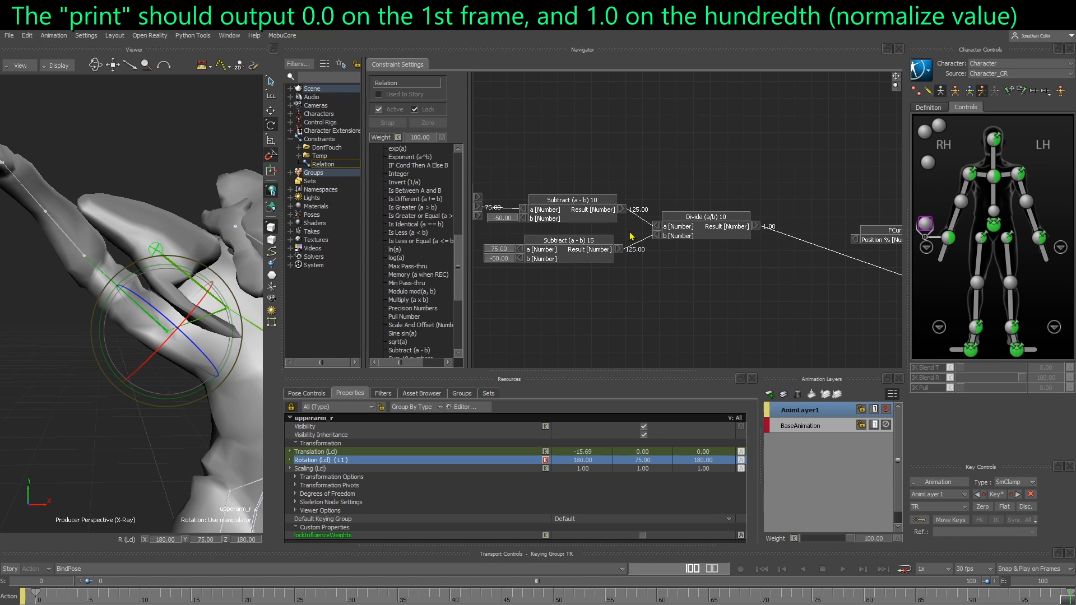
pyautogui.moveTo(1072, 599)
pyautogui.mouseDown()
pyautogui.moveTo(1003, 599)
pyautogui.moveTo(1072, 598)
pyautogui.mouseUp()
# Add a Multiply (a x b) node fed by the Divide result, with its b value set to 100
pyautogui.moveTo(567, 202); pyautogui.dragTo(668, 199, button='middle')
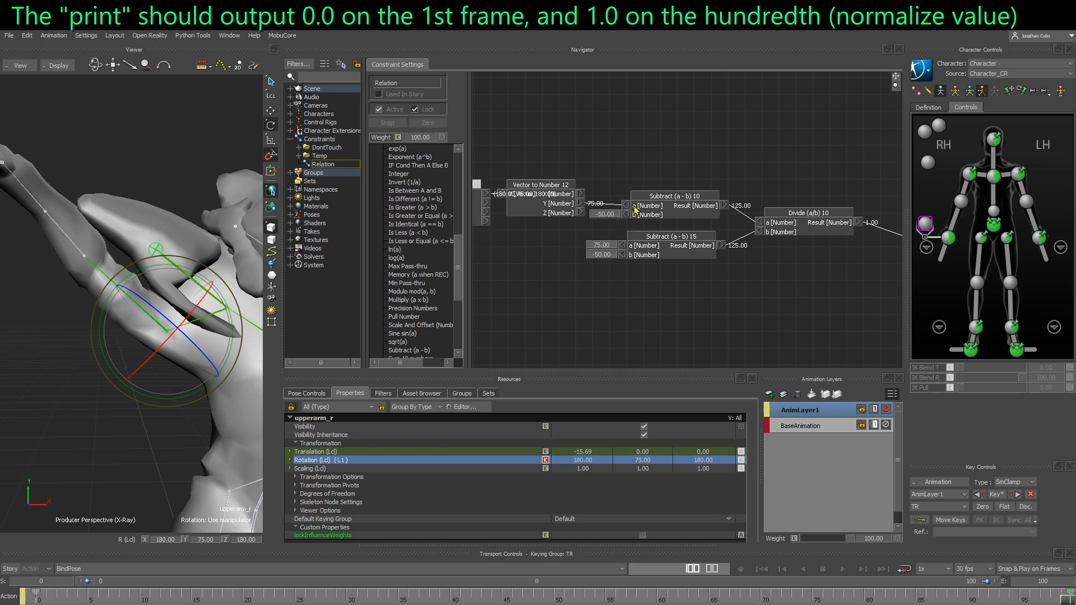
pyautogui.moveTo(553, 231); pyautogui.dragTo(602, 249, button='middle')
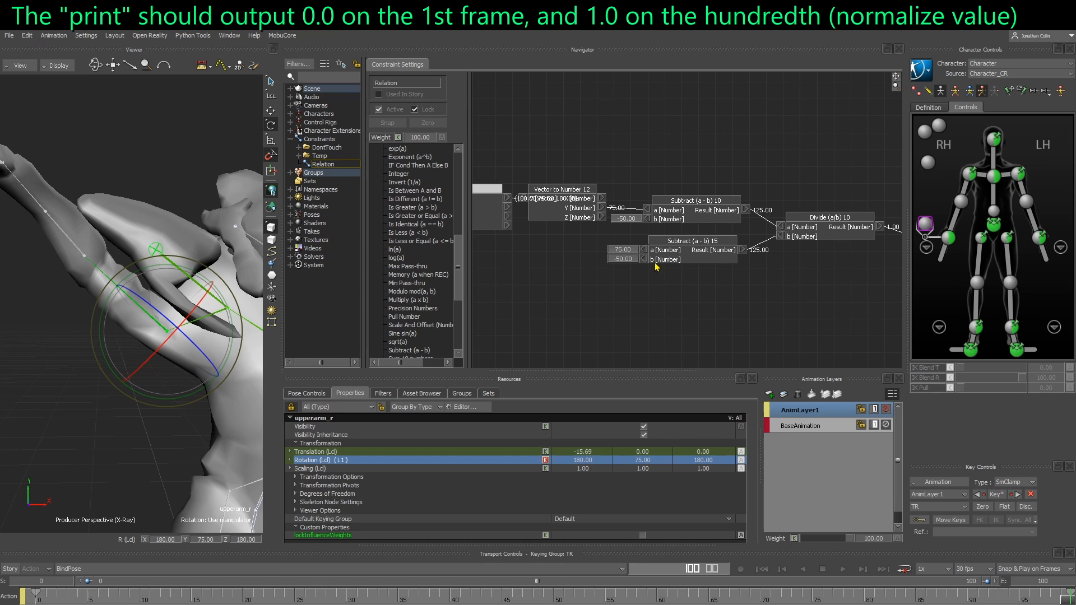
pyautogui.moveTo(739, 285); pyautogui.dragTo(673, 287, button='middle')
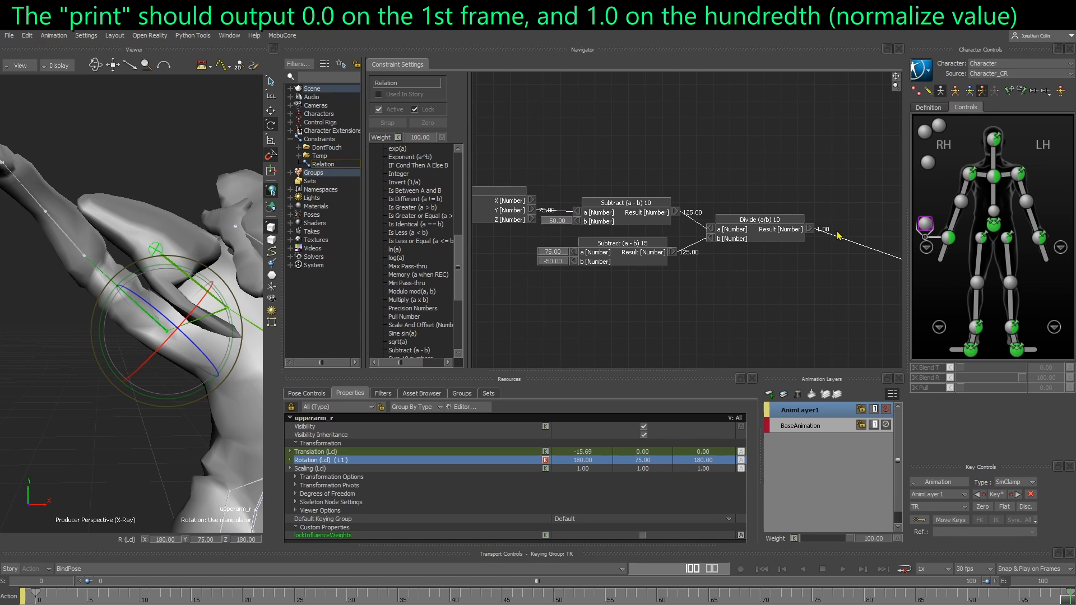
pyautogui.moveTo(825, 285); pyautogui.dragTo(593, 284, button='middle')
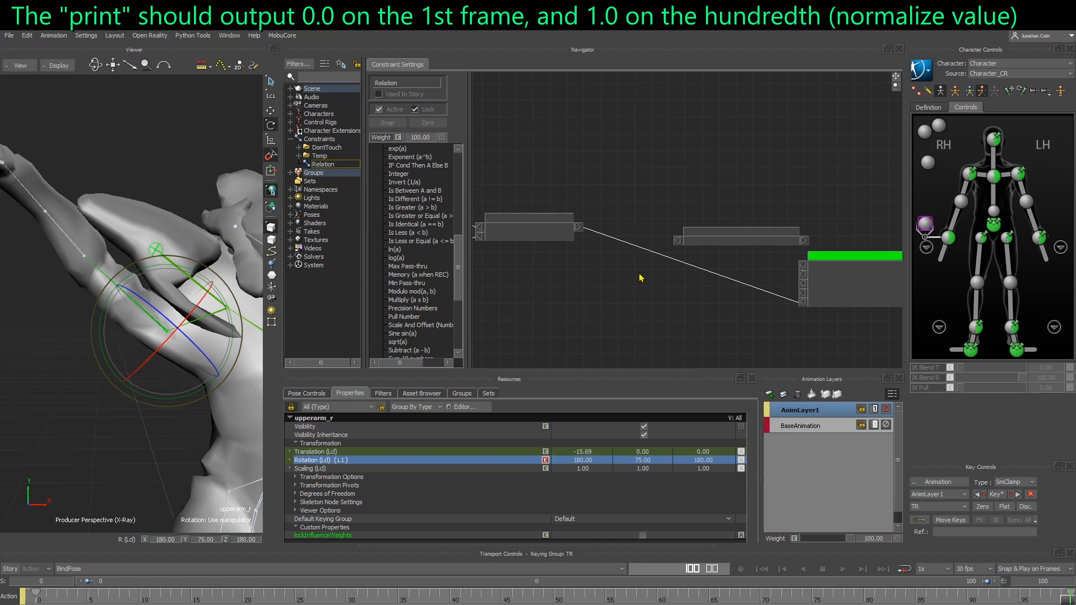
pyautogui.moveTo(718, 250); pyautogui.dragTo(700, 219)
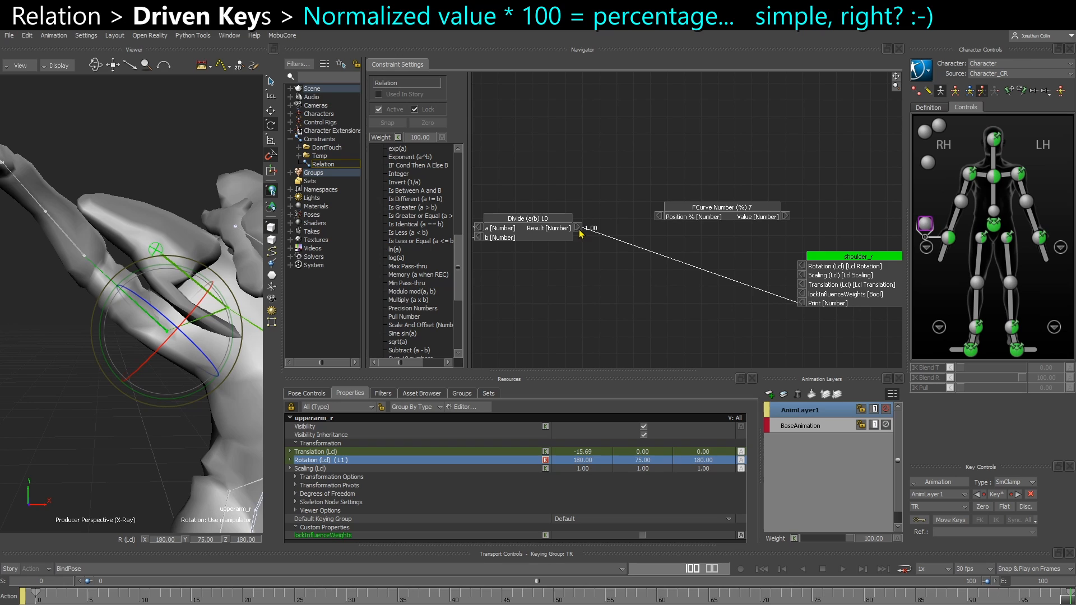
pyautogui.moveTo(580, 231); pyautogui.dragTo(592, 247)
pyautogui.scroll(-1, 424, 273)
pyautogui.moveTo(400, 292); pyautogui.dragTo(466, 305)
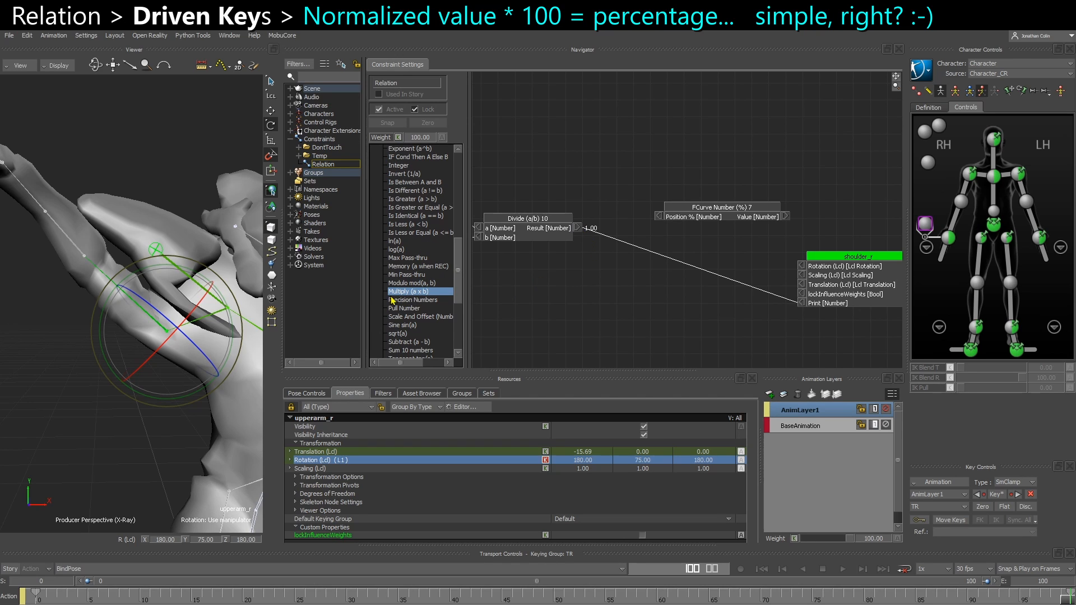
pyautogui.moveTo(392, 301); pyautogui.dragTo(602, 279)
pyautogui.moveTo(587, 230); pyautogui.dragTo(650, 278)
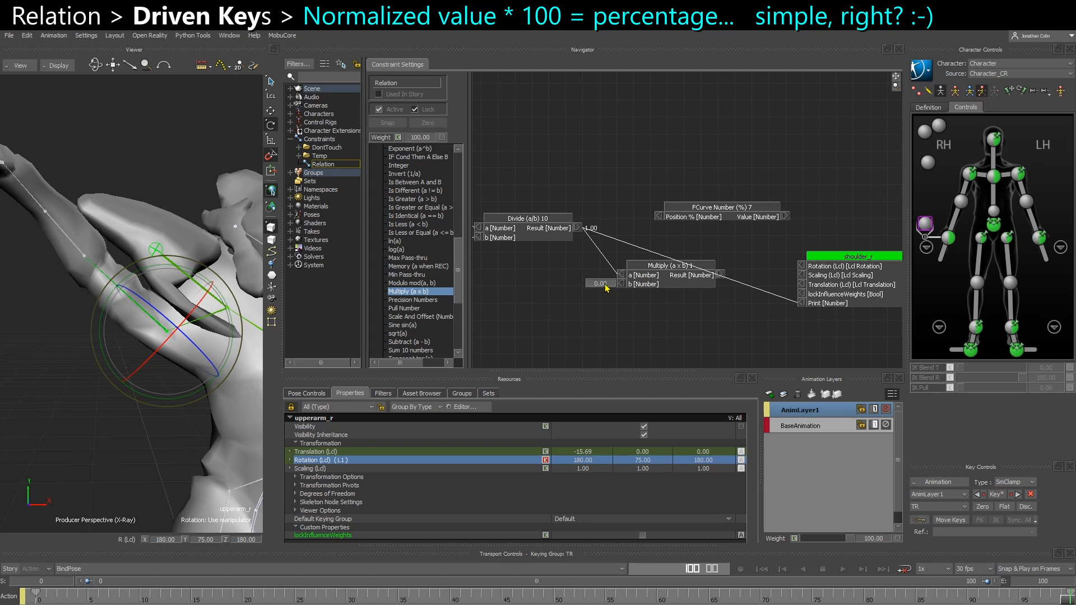
pyautogui.click(601, 283)
pyautogui.write('100')
# Connect the Multiply result to the FCurve Number (%) Position % input and the shoulder_r Print input
pyautogui.moveTo(721, 275); pyautogui.dragTo(660, 218)
pyautogui.moveTo(723, 275); pyautogui.dragTo(802, 304)
pyautogui.moveTo(668, 282)
pyautogui.mouseDown()
pyautogui.moveTo(646, 277)
pyautogui.moveTo(670, 281)
pyautogui.mouseUp()
# Show all values in the relation graph and move the timeline to frame 100
pyautogui.rightClick(628, 307)
pyautogui.click(658, 318)
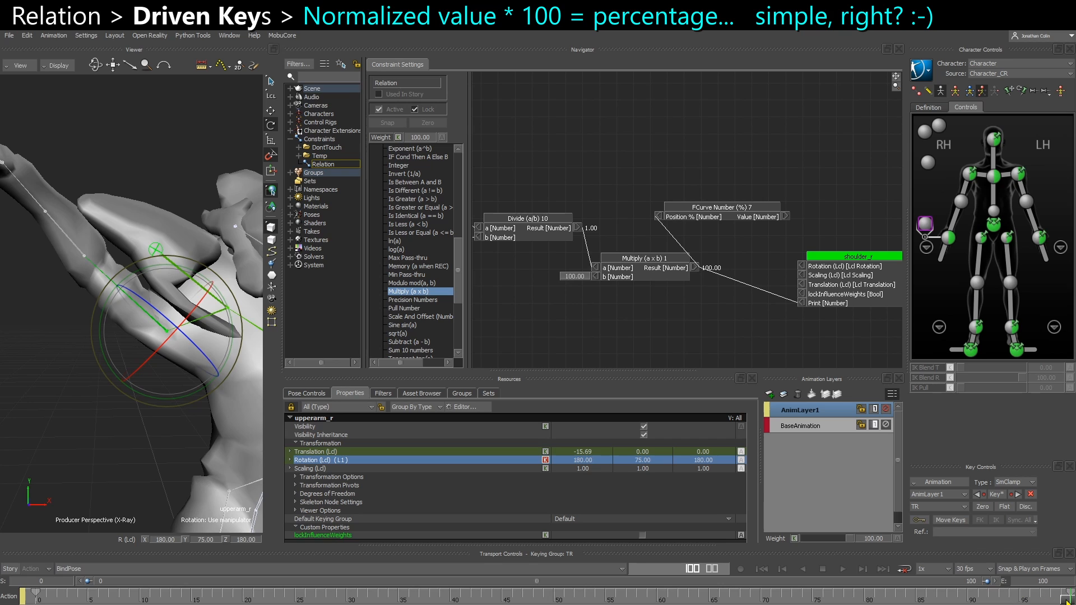
pyautogui.moveTo(1068, 601)
pyautogui.mouseDown()
pyautogui.moveTo(37, 601)
pyautogui.moveTo(1071, 602)
pyautogui.mouseUp()
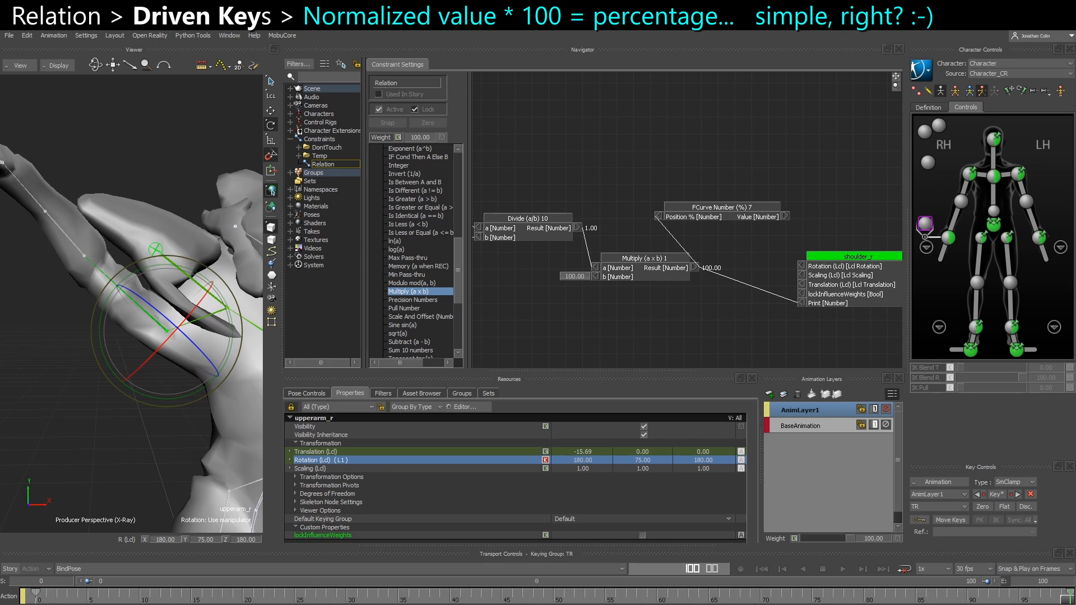
# Rearrange the FCurve Number (%) node to sit beside the Multiply node
pyautogui.moveTo(716, 216); pyautogui.dragTo(782, 227)
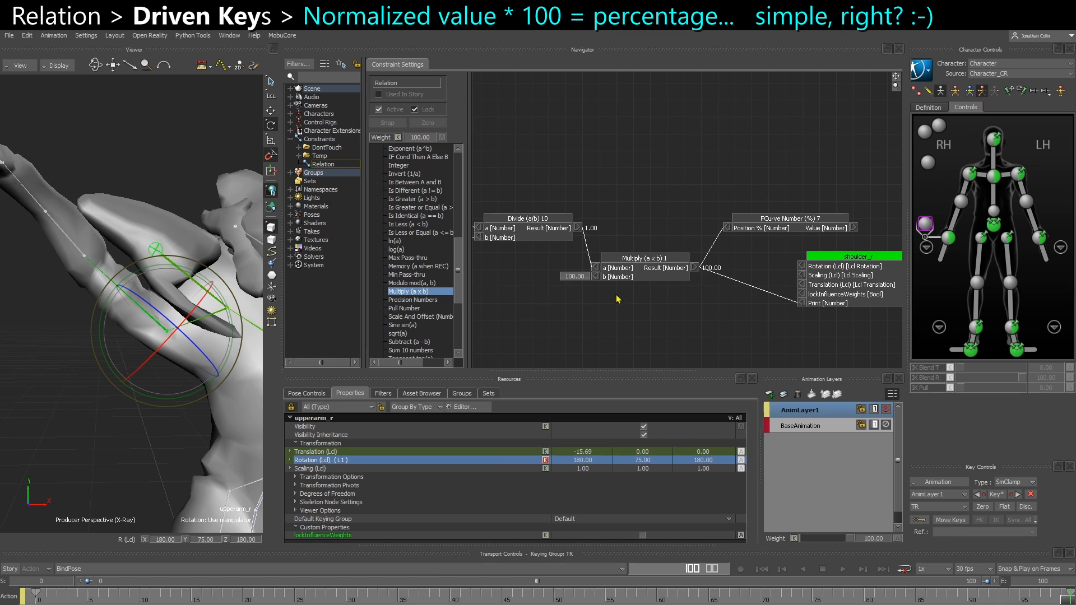
pyautogui.moveTo(618, 299)
pyautogui.keyDown('shift'); pyautogui.mouseDown()
pyautogui.moveTo(827, 269)
pyautogui.moveTo(805, 284)
pyautogui.moveTo(742, 280)
pyautogui.moveTo(731, 267)
pyautogui.moveTo(623, 310)
pyautogui.mouseUp(); pyautogui.keyUp('shift')
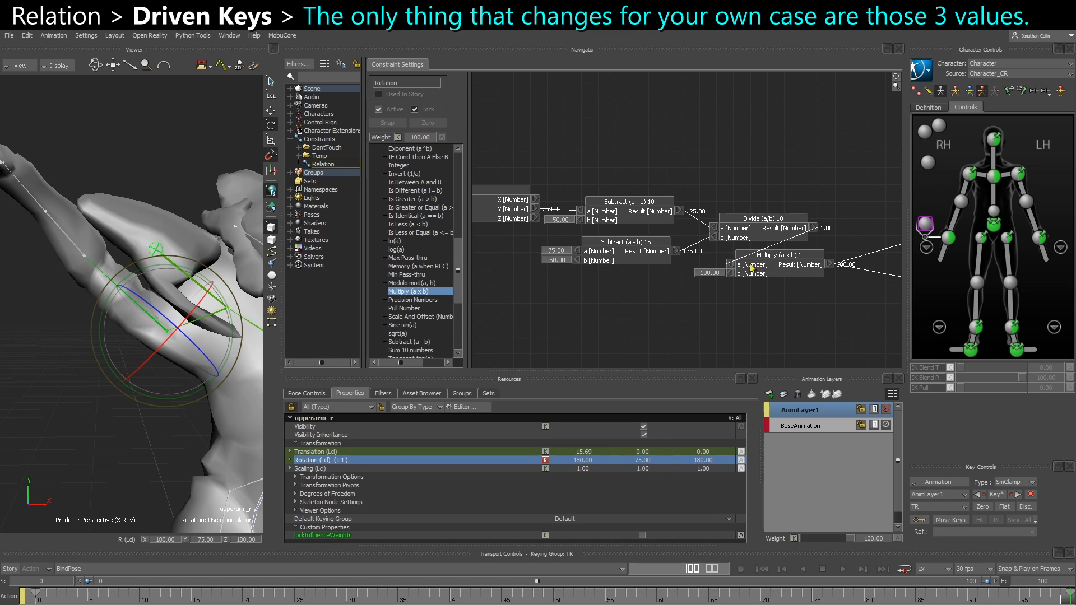
pyautogui.click(787, 256)
pyautogui.keyDown('shift'); pyautogui.click(761, 230); pyautogui.keyUp('shift')
pyautogui.click(580, 303)
pyautogui.moveTo(593, 305); pyautogui.dragTo(644, 303)
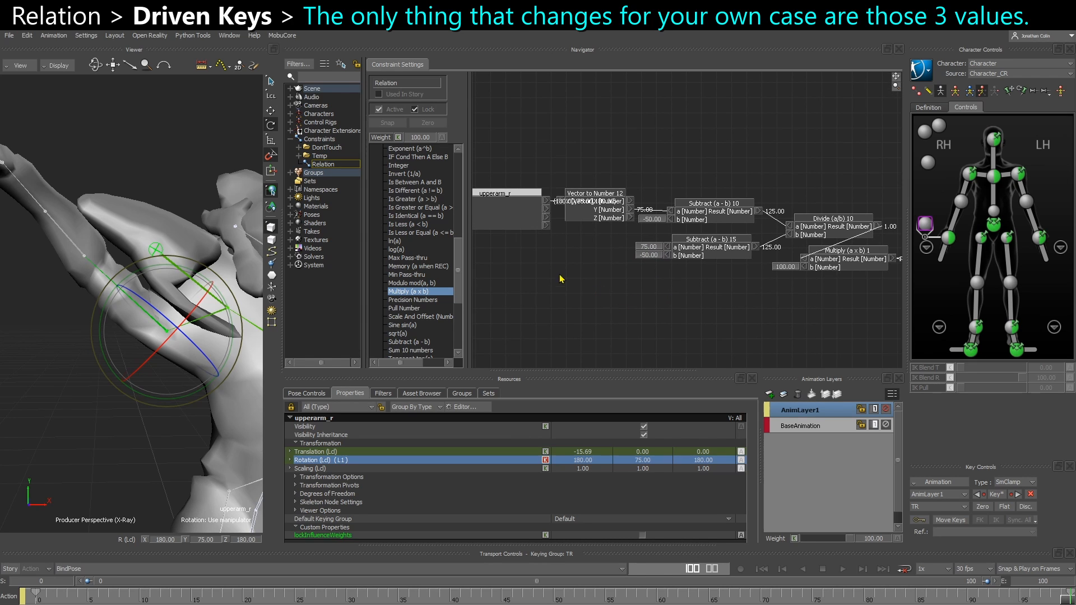
# Expand the upperarm_r node and duplicate the Vector to Number node
pyautogui.moveTo(562, 278); pyautogui.dragTo(529, 263)
pyautogui.keyDown('shift'); pyautogui.moveTo(602, 275); pyautogui.dragTo(613, 292); pyautogui.keyUp('shift')
pyautogui.keyDown('shift'); pyautogui.moveTo(519, 251); pyautogui.dragTo(575, 238); pyautogui.keyUp('shift')
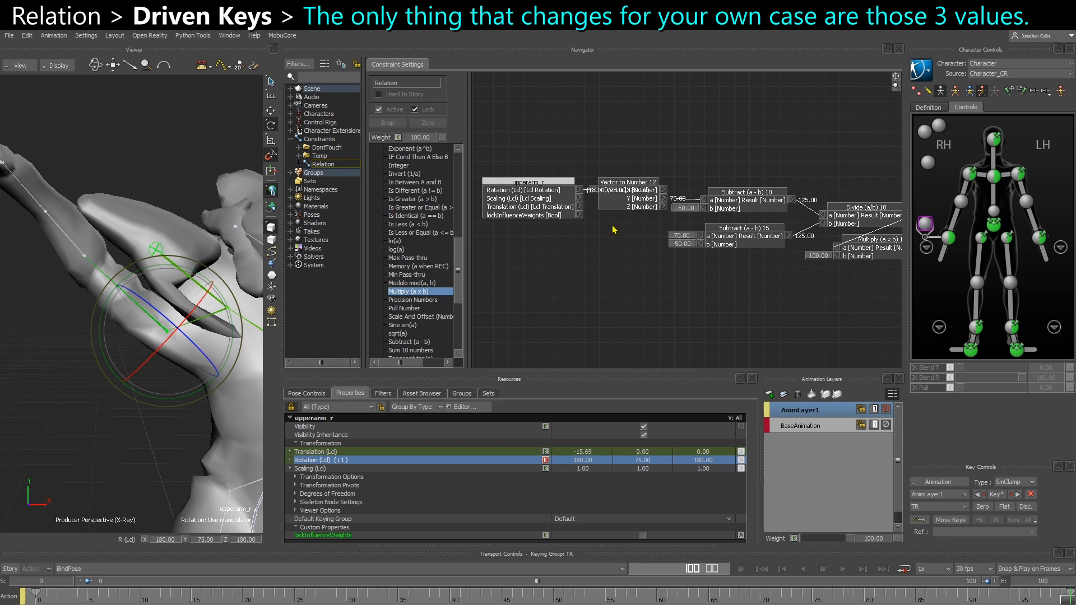
pyautogui.click(630, 198)
pyautogui.hotkey('ctrl', 'v')
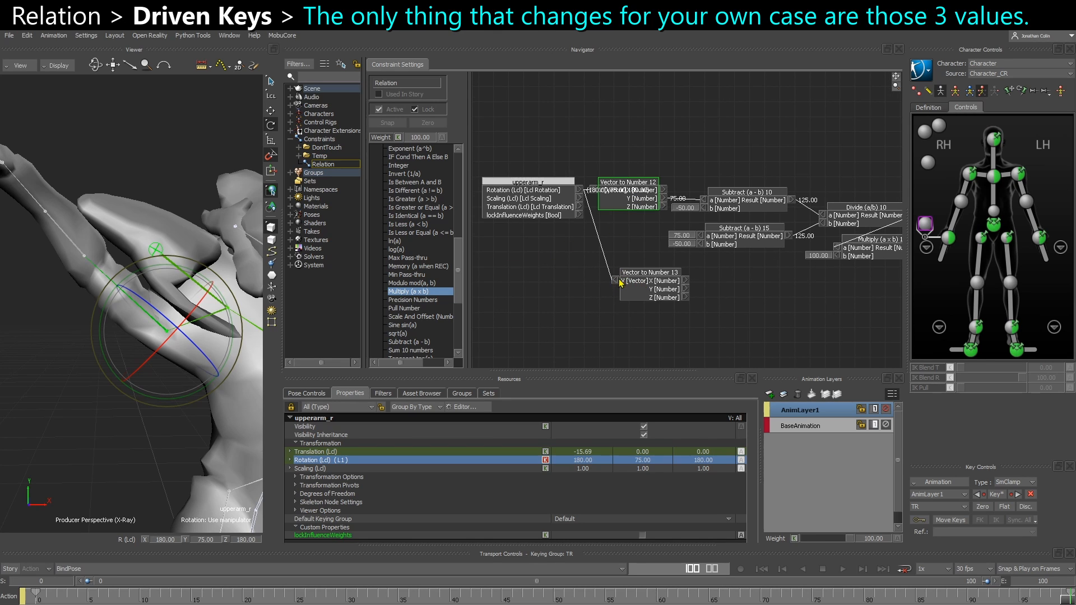
# Place the Vector to Number copy below the original and duplicate the Subtract (a - b) 10 node
pyautogui.rightClick(615, 282)
pyautogui.click(627, 285)
pyautogui.moveTo(649, 289); pyautogui.dragTo(628, 283)
pyautogui.moveTo(684, 284); pyautogui.dragTo(620, 281, button='middle')
pyautogui.scroll(1, 625, 281)
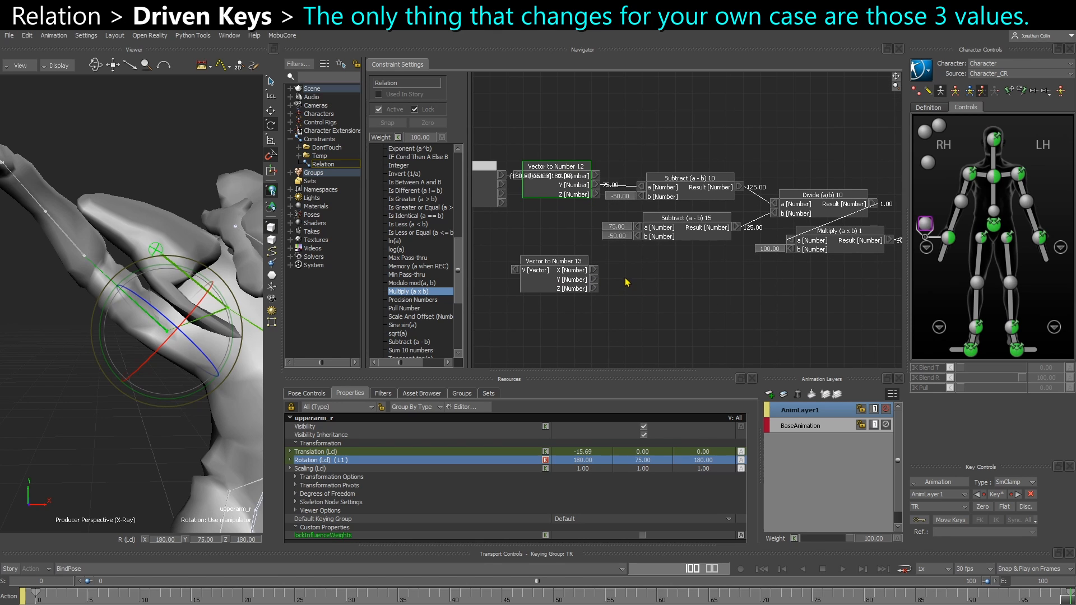
pyautogui.moveTo(570, 284); pyautogui.dragTo(568, 287)
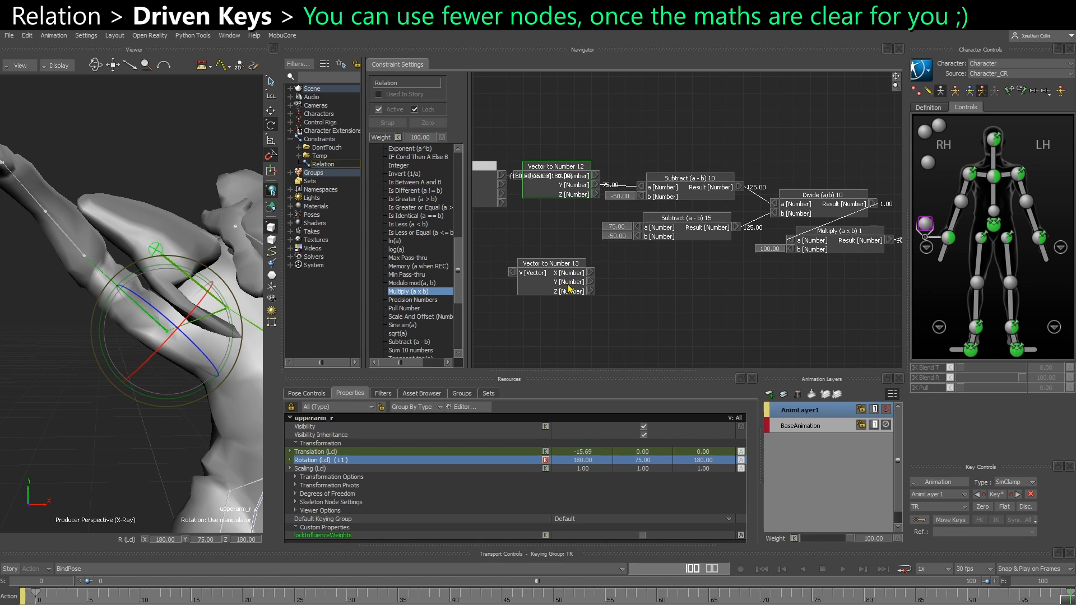
pyautogui.click(685, 186)
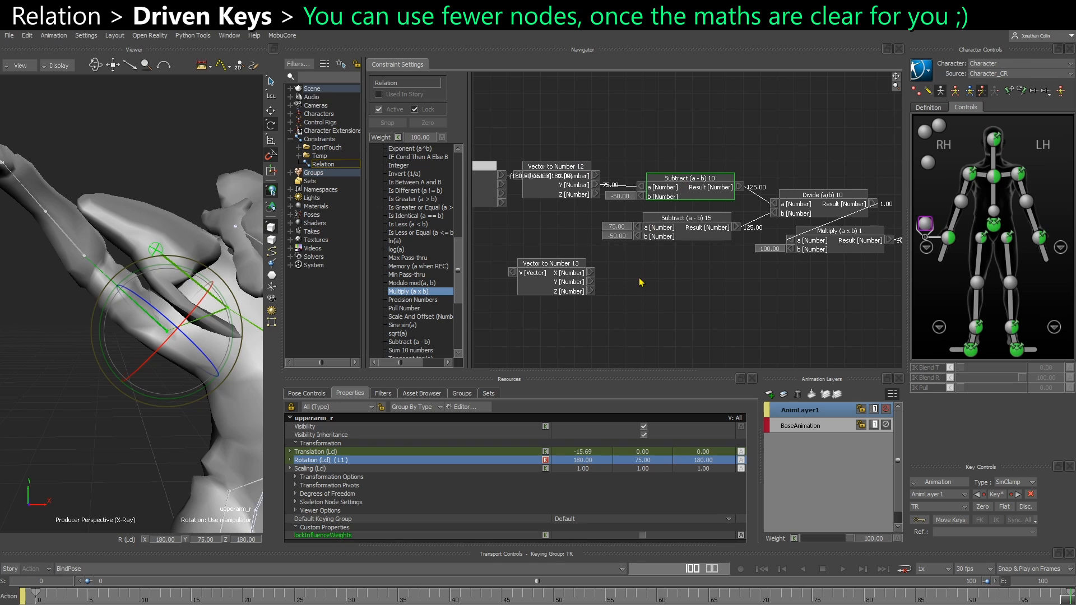
pyautogui.hotkey('ctrl', 'v')
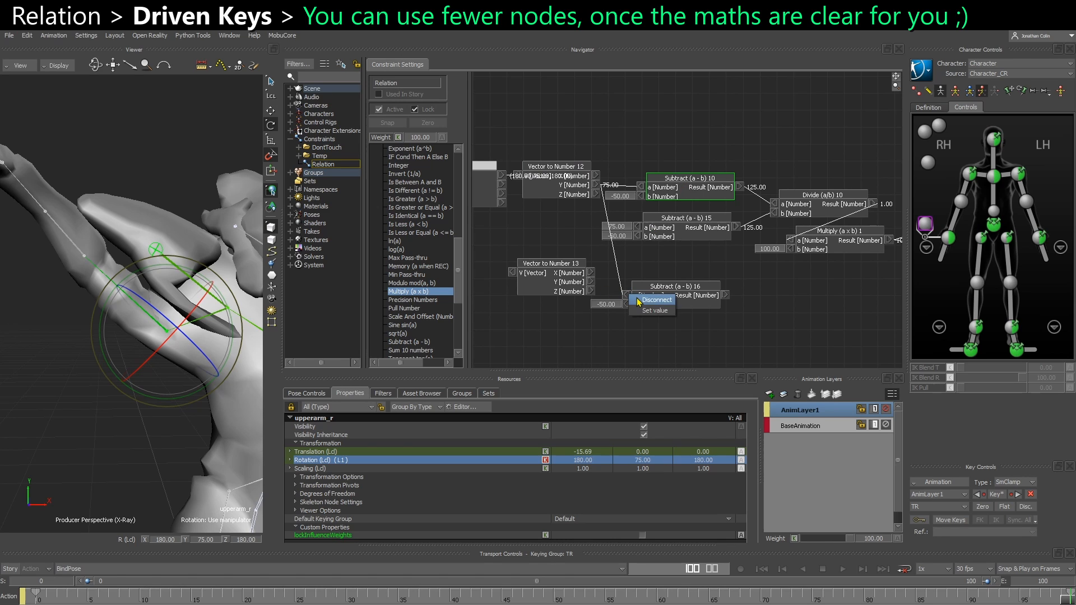
# Disconnect the copied Subtract (a - b) 16 node's input and paste a duplicate of the Divide (a/b) node
pyautogui.click(616, 275)
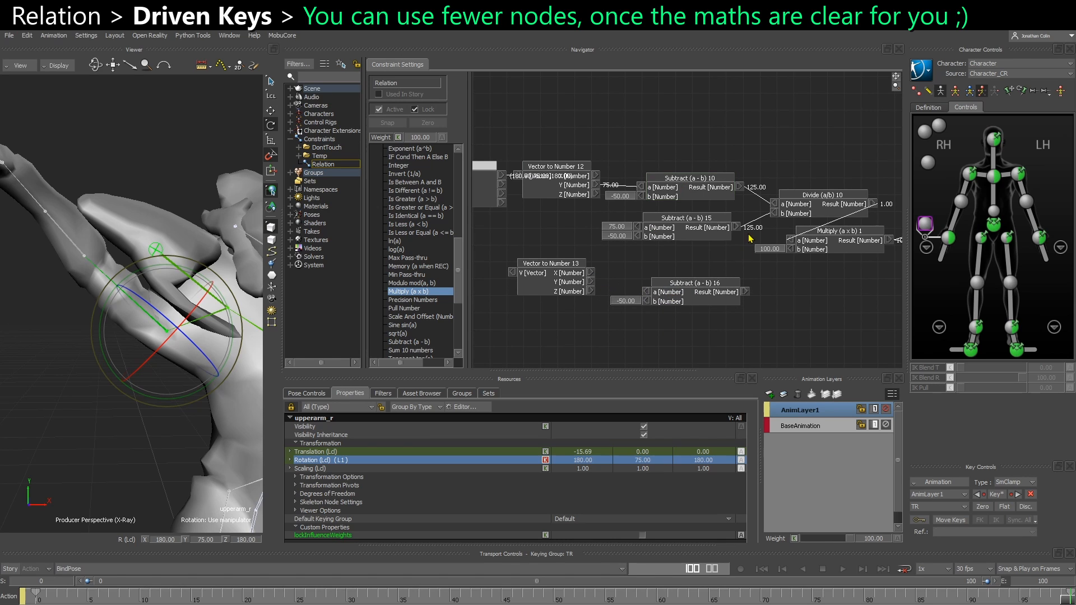
pyautogui.click(810, 211)
pyautogui.hotkey('ctrl', 'v')
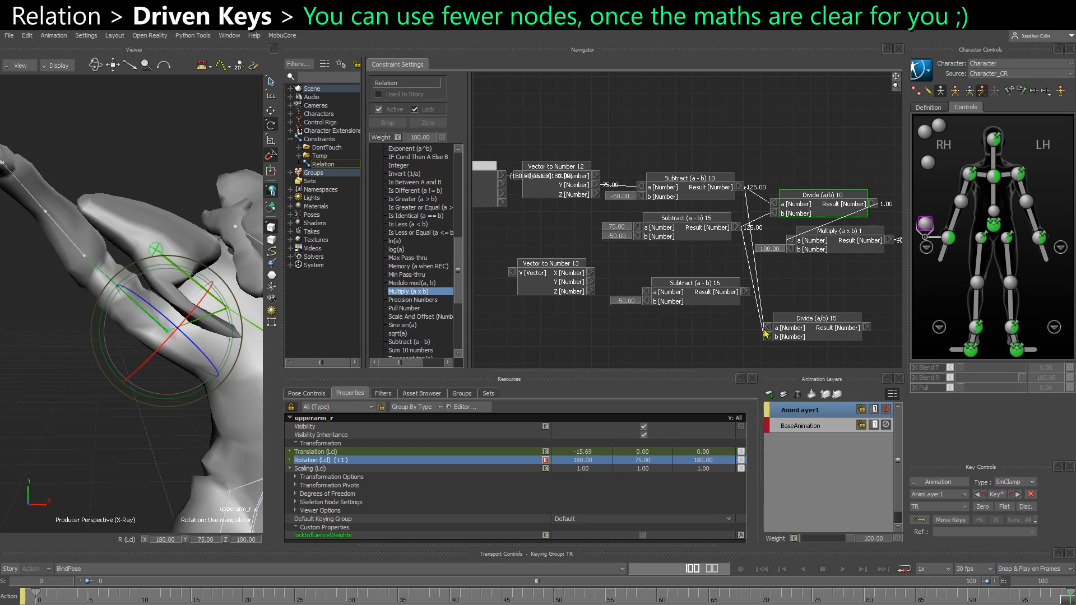
# Disconnect both inputs of the new Divide (a/b) 15 node and move it beside Subtract (a - b) 16
pyautogui.rightClick(768, 326)
pyautogui.click(773, 331)
pyautogui.rightClick(768, 337)
pyautogui.click(774, 341)
pyautogui.moveTo(769, 340); pyautogui.dragTo(778, 307)
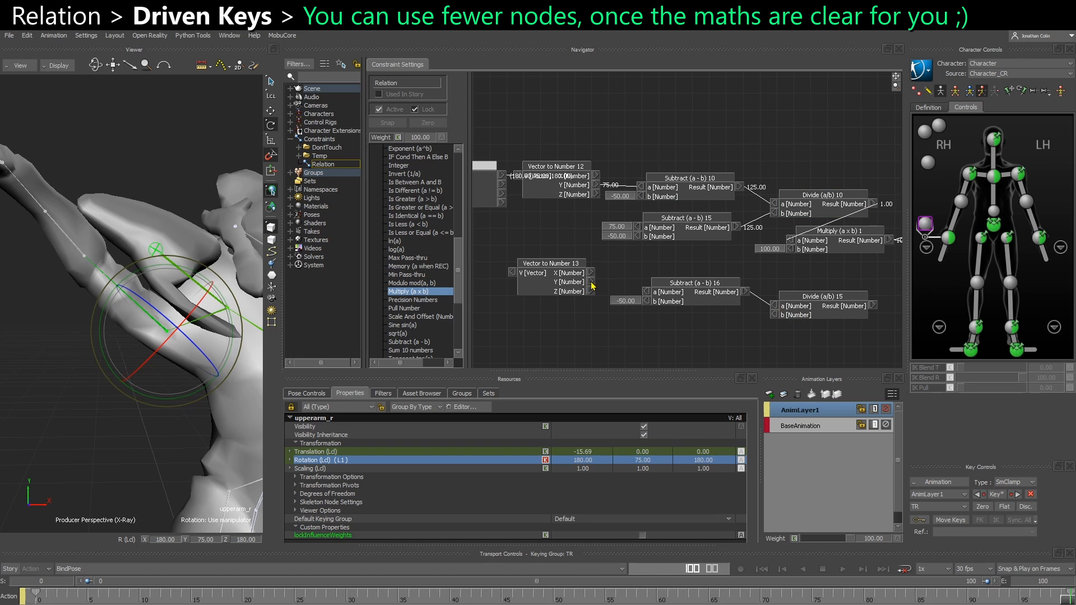
# Connect Vector to Number 13's Y output to Subtract (a - b) 16's a input and feed its result into Divide (a/b) 15
pyautogui.moveTo(590, 282); pyautogui.dragTo(645, 275)
pyautogui.click(693, 281)
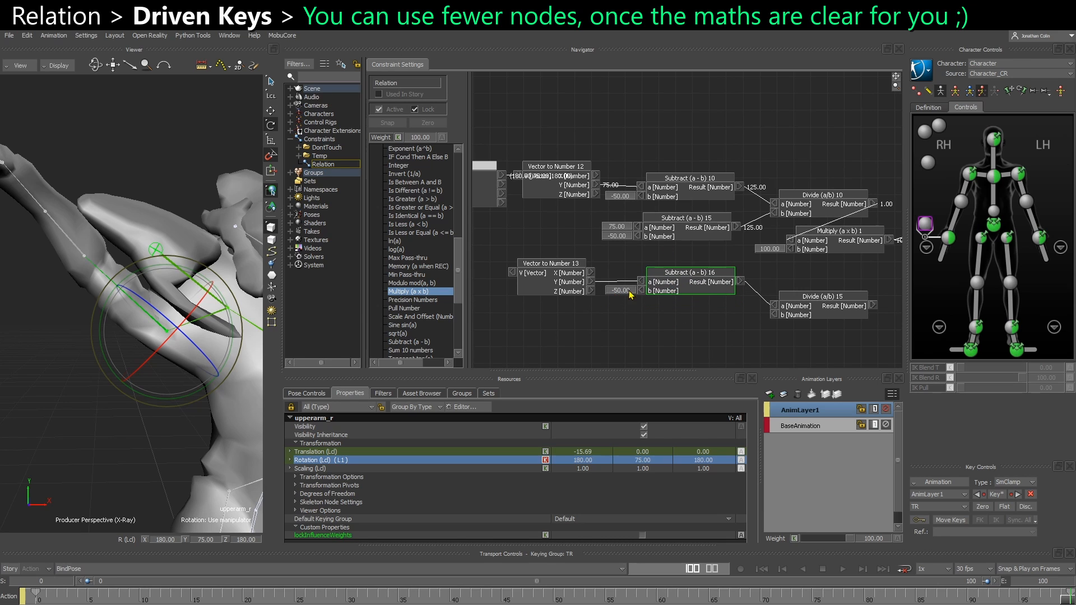
pyautogui.moveTo(711, 287); pyautogui.dragTo(708, 289)
pyautogui.moveTo(809, 307); pyautogui.dragTo(728, 319)
pyautogui.click(610, 235)
pyautogui.keyDown('ctrl'); pyautogui.moveTo(722, 272); pyautogui.dragTo(748, 170); pyautogui.keyUp('ctrl')
# Open a set value field on Divide (a/b) 15's b input
pyautogui.click(632, 343)
pyautogui.rightClick(675, 310)
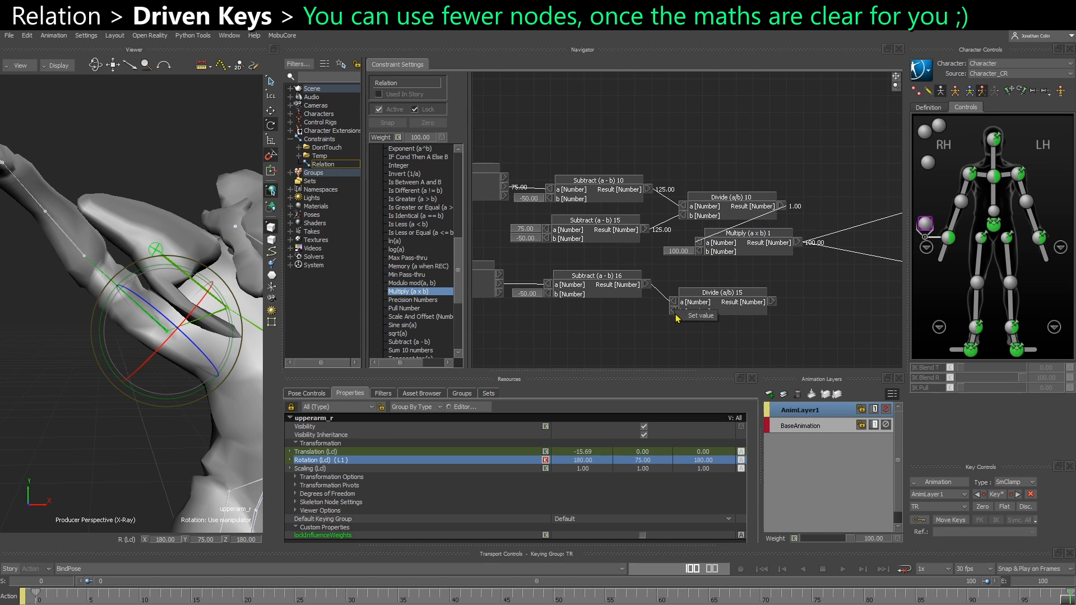
pyautogui.click(681, 317)
pyautogui.moveTo(698, 313); pyautogui.dragTo(699, 320)
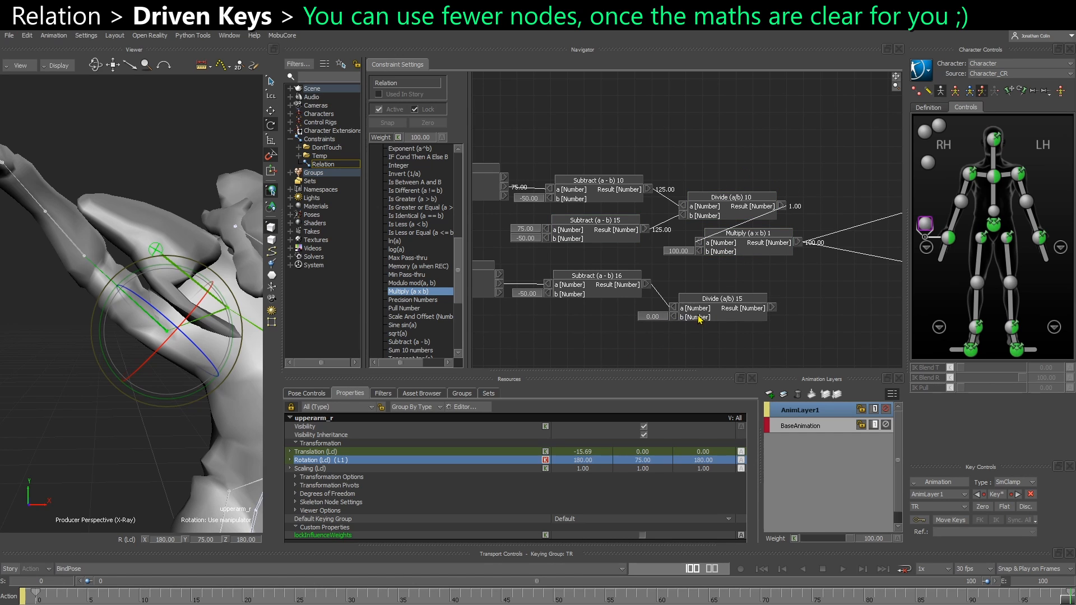
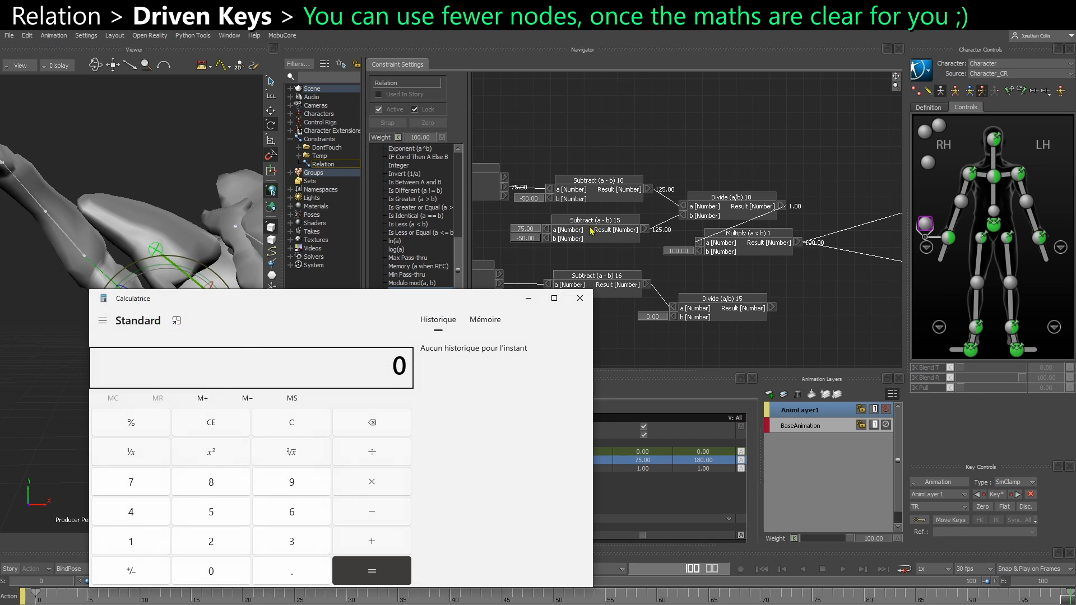
# Shrink the calculator window and place it clear of the node graph
pyautogui.moveTo(361, 303); pyautogui.dragTo(270, 167)
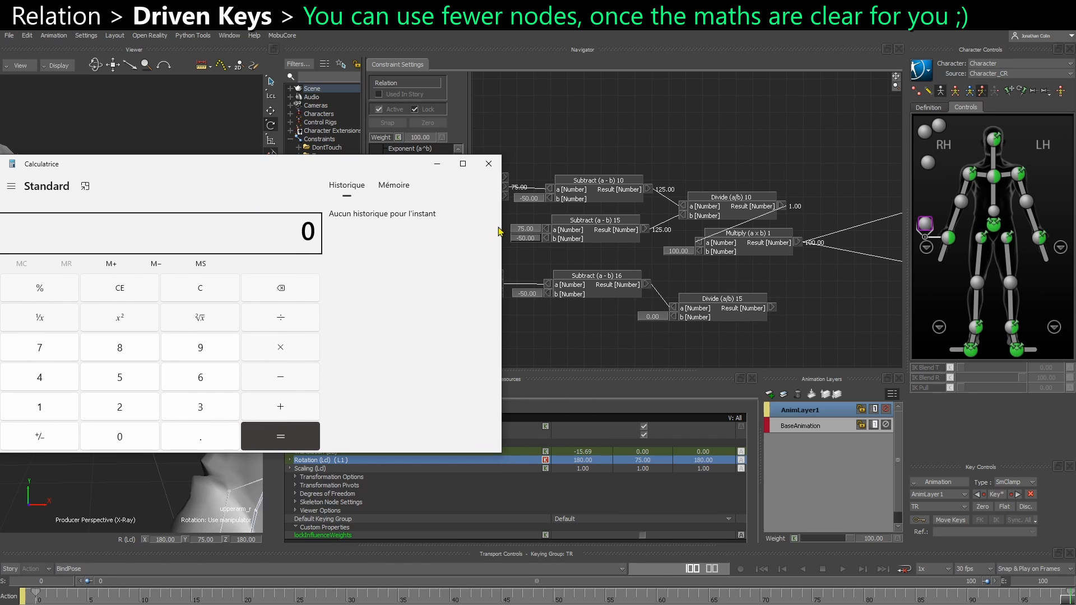
pyautogui.moveTo(502, 228); pyautogui.dragTo(252, 227)
pyautogui.moveTo(132, 167); pyautogui.dragTo(355, 187)
pyautogui.hotkey('ctrl', 'F12')
pyautogui.click(593, 353)
pyautogui.write('75')
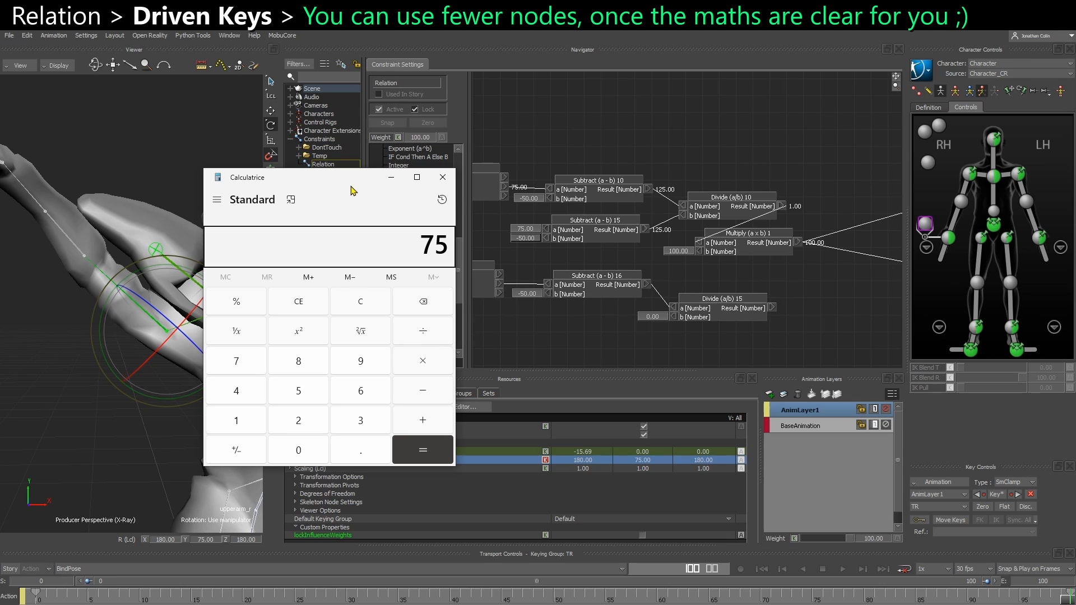
pyautogui.press('-')
pyautogui.write('50')
pyautogui.press('Delete')
pyautogui.write('75')
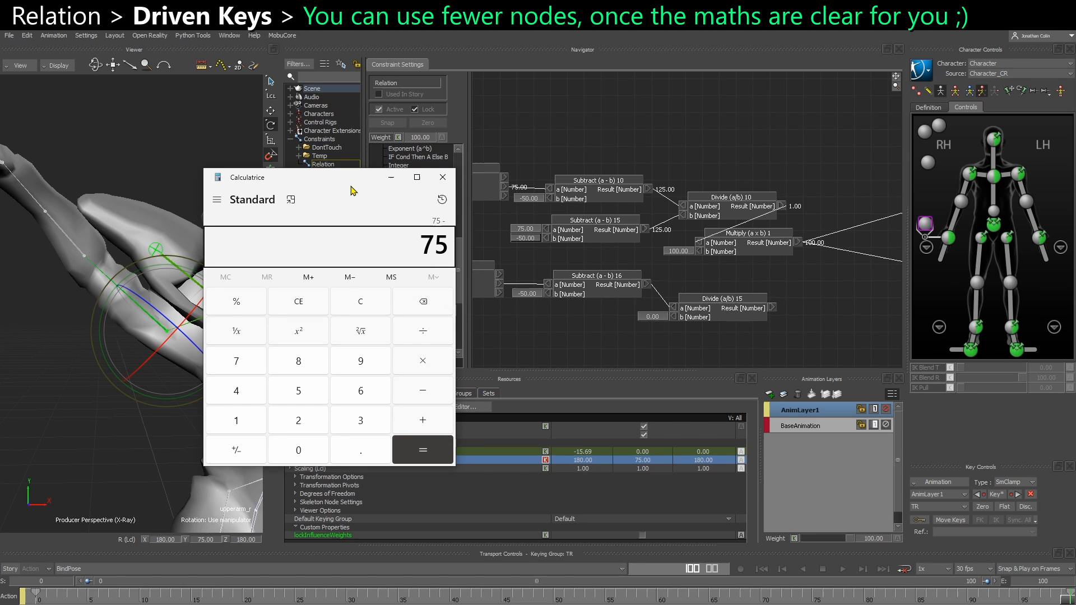
pyautogui.press('+')
pyautogui.write('50')
pyautogui.press('Escape')
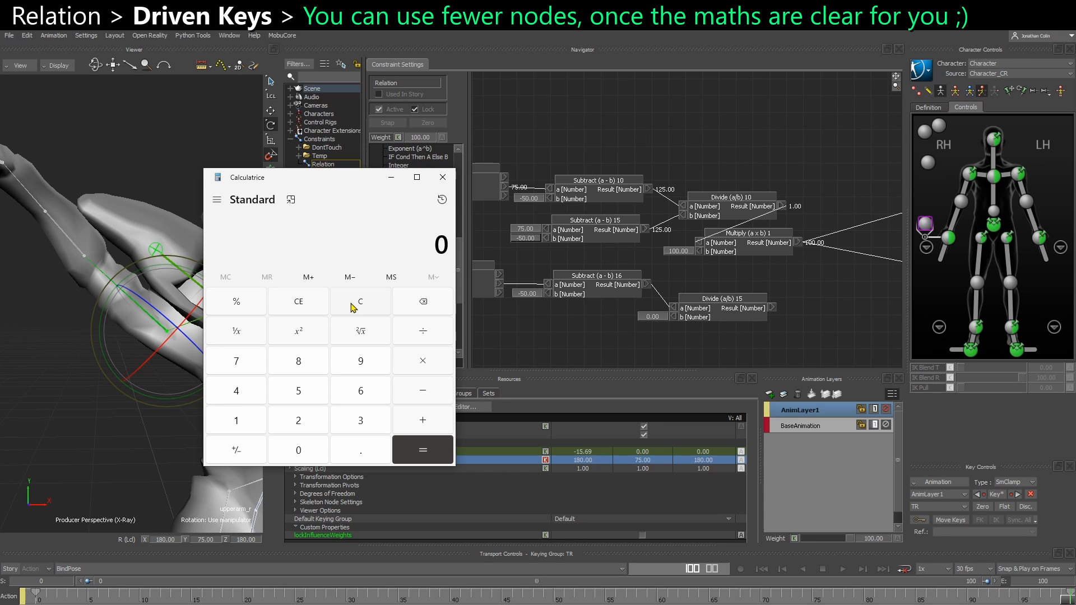
# Calculate 75 + 50 in the calculator and keep the answer beside the node graph
pyautogui.write('75 + 50')
pyautogui.press('Return')
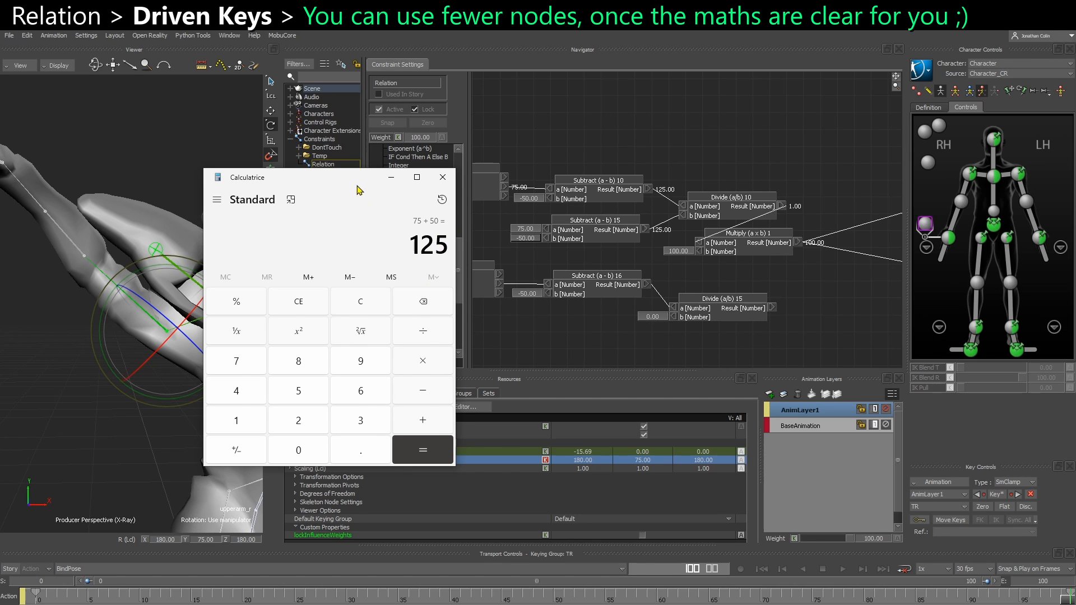
pyautogui.moveTo(357, 186); pyautogui.dragTo(364, 183)
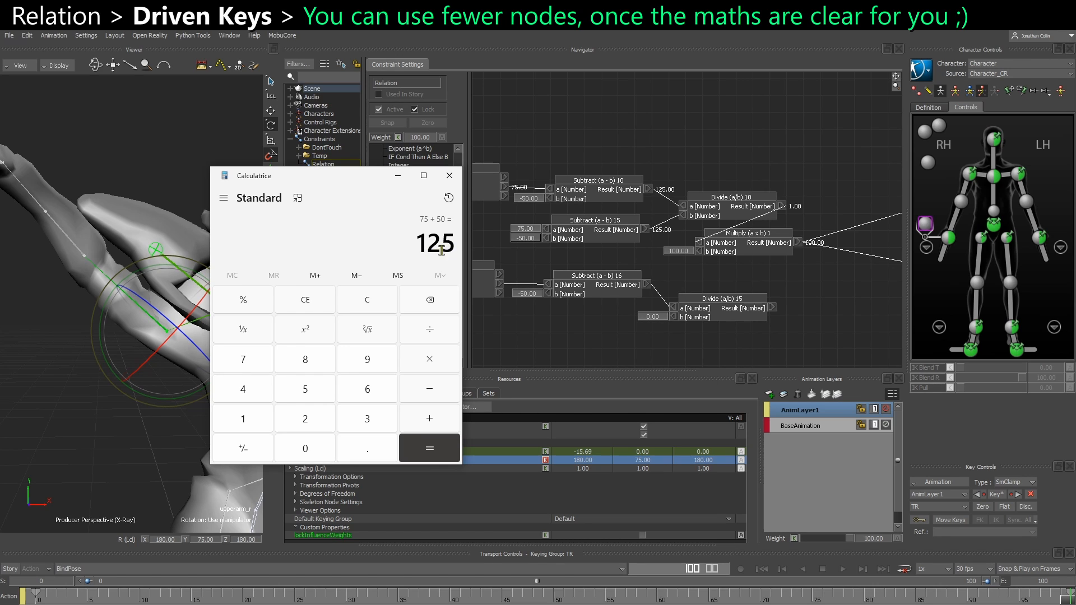
# Set Divide (a/b) 15's b input to 1.25 and connect its result to shoulder_r's Print input
pyautogui.click(650, 318)
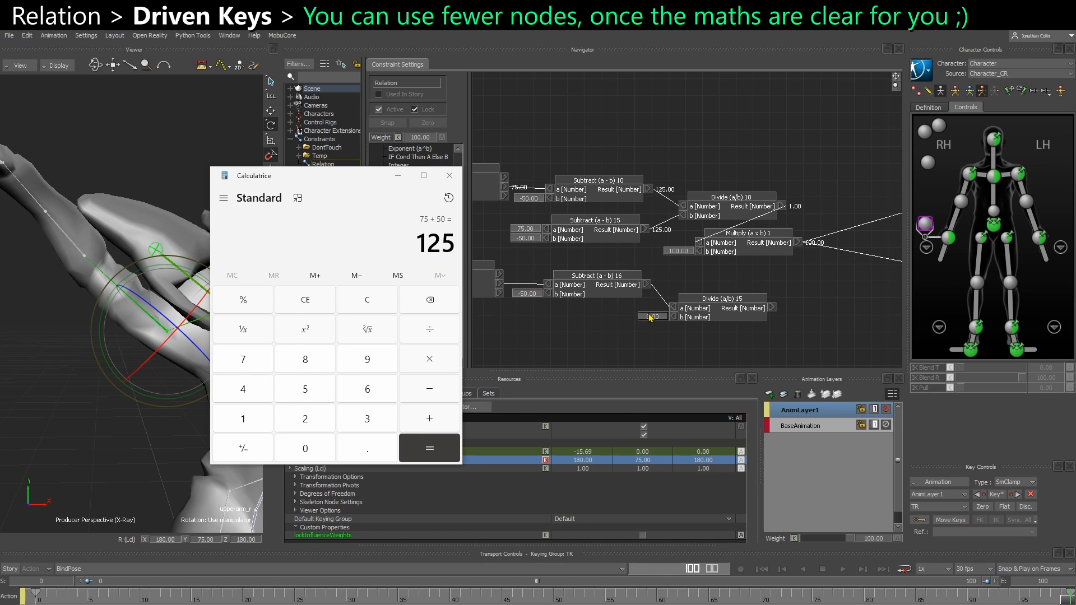
pyautogui.write('125')
pyautogui.moveTo(819, 312); pyautogui.dragTo(653, 309, button='middle')
pyautogui.moveTo(611, 310); pyautogui.dragTo(840, 278)
pyautogui.rightClick(841, 280)
pyautogui.click(868, 284)
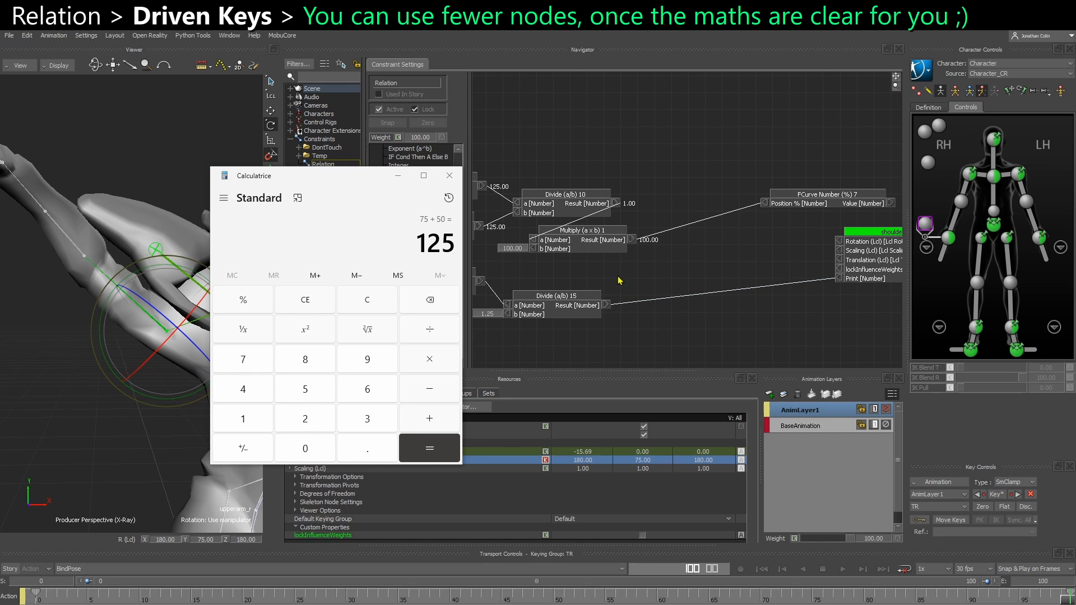
# Minimize the calculator and show all values in the relation graph
pyautogui.click(399, 177)
pyautogui.rightClick(633, 337)
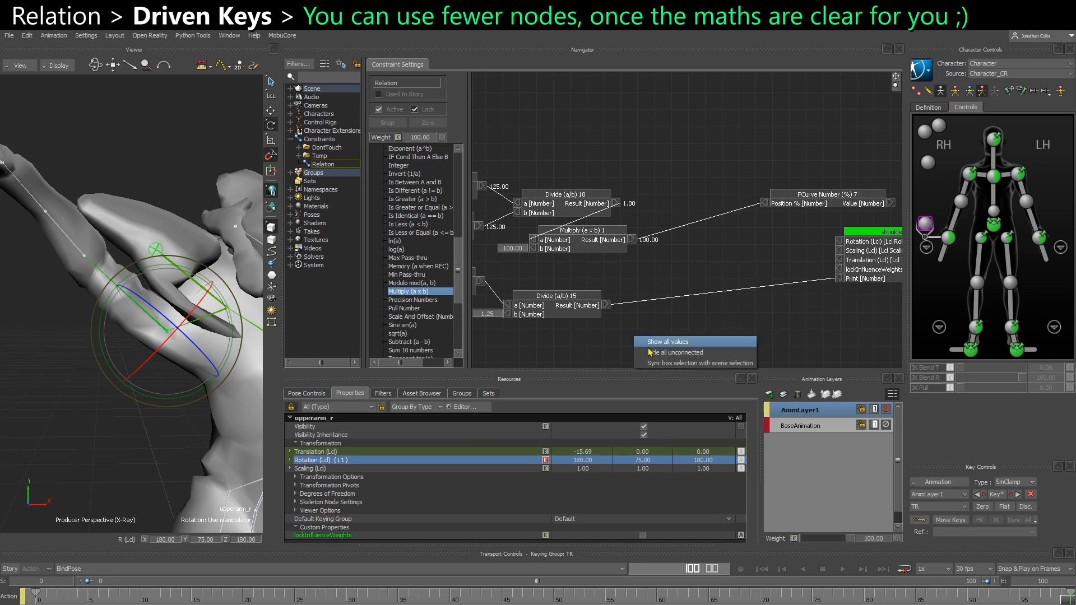
pyautogui.click(652, 344)
pyautogui.moveTo(641, 329); pyautogui.dragTo(669, 328, button='middle')
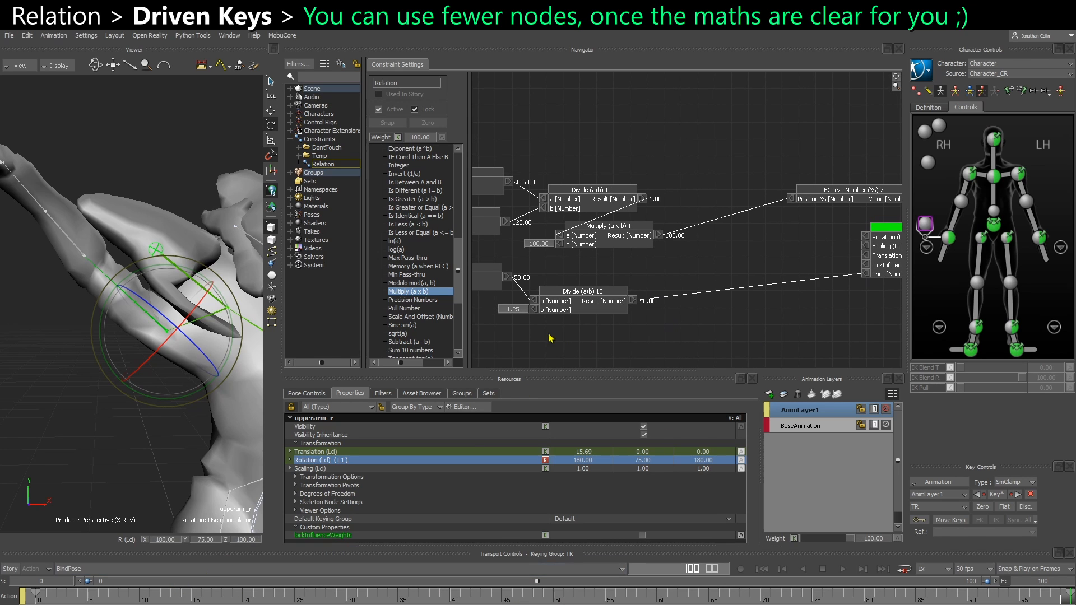
# Scrub to frame 71, then hide and show all node values again to refresh both chains
pyautogui.moveTo(51, 598); pyautogui.dragTo(770, 598)
pyautogui.moveTo(509, 335); pyautogui.dragTo(764, 344, button='middle')
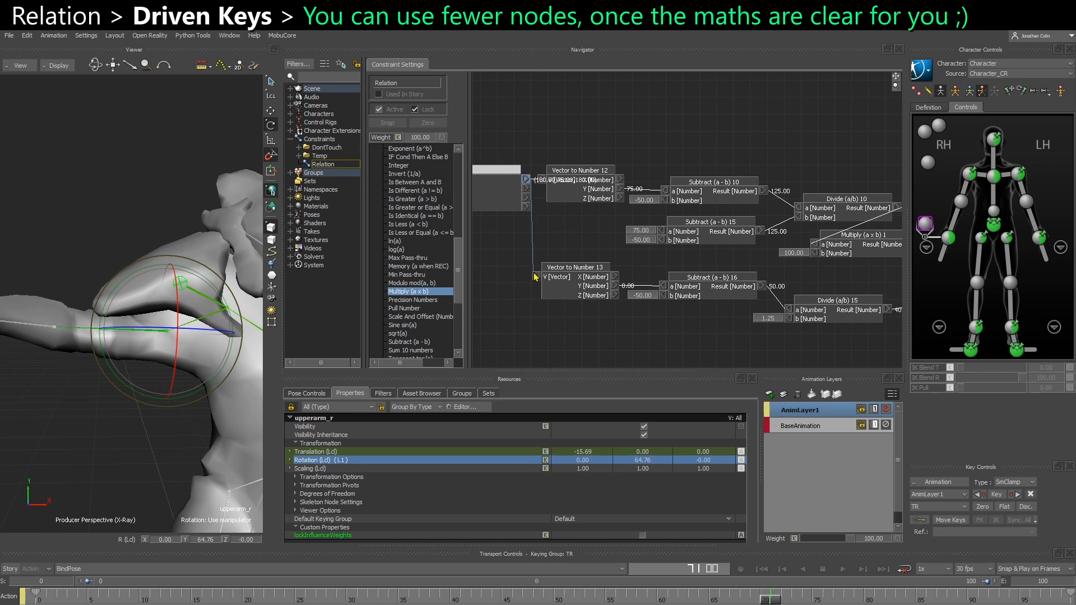
pyautogui.moveTo(619, 338); pyautogui.dragTo(572, 336, button='middle')
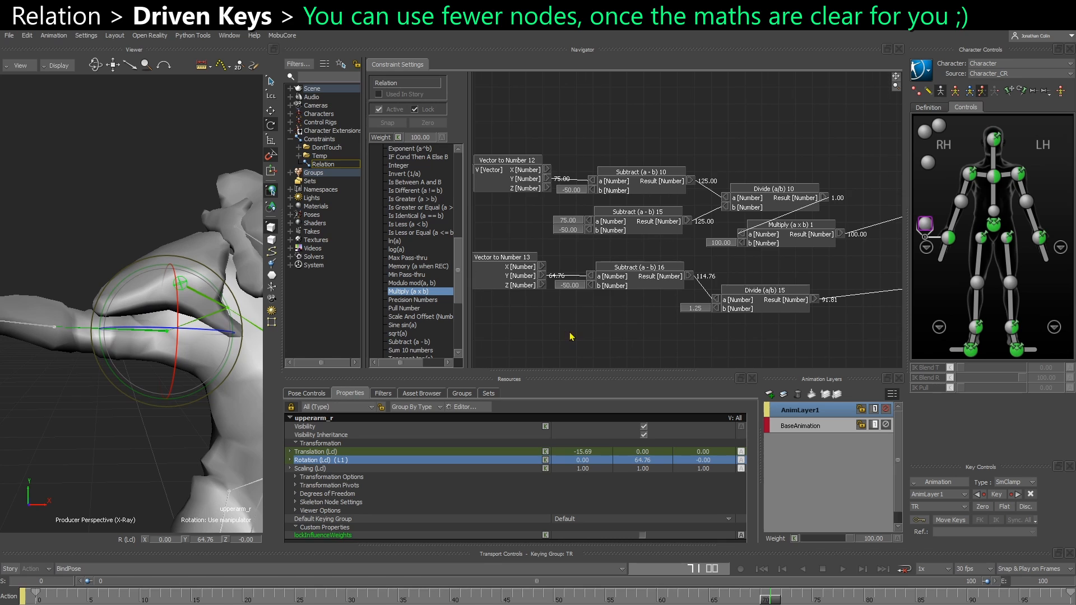
pyautogui.rightClick(577, 337)
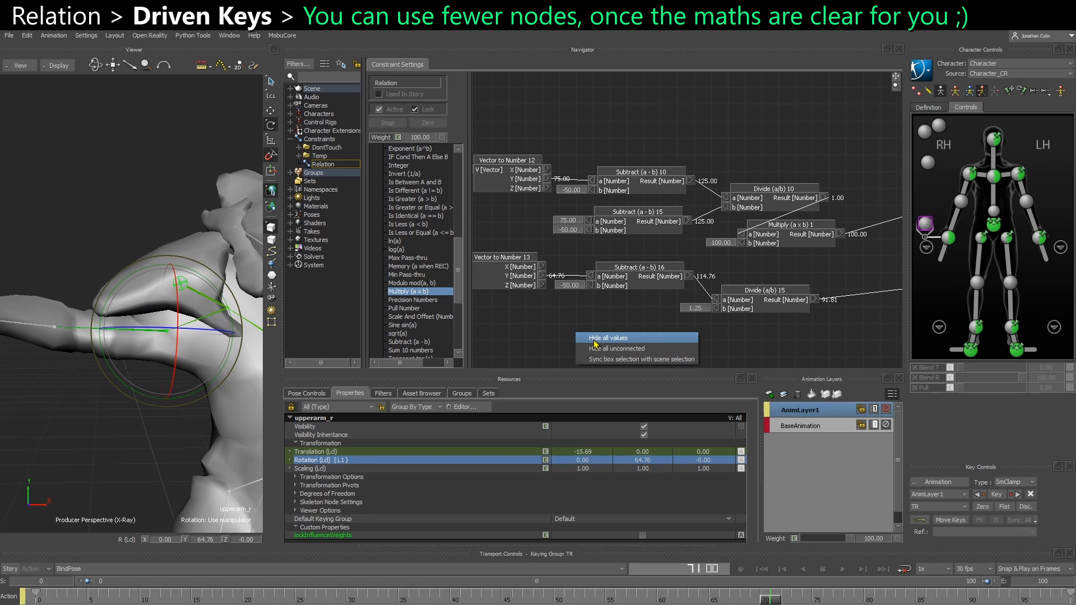
pyautogui.click(595, 339)
pyautogui.rightClick(598, 332)
pyautogui.click(603, 335)
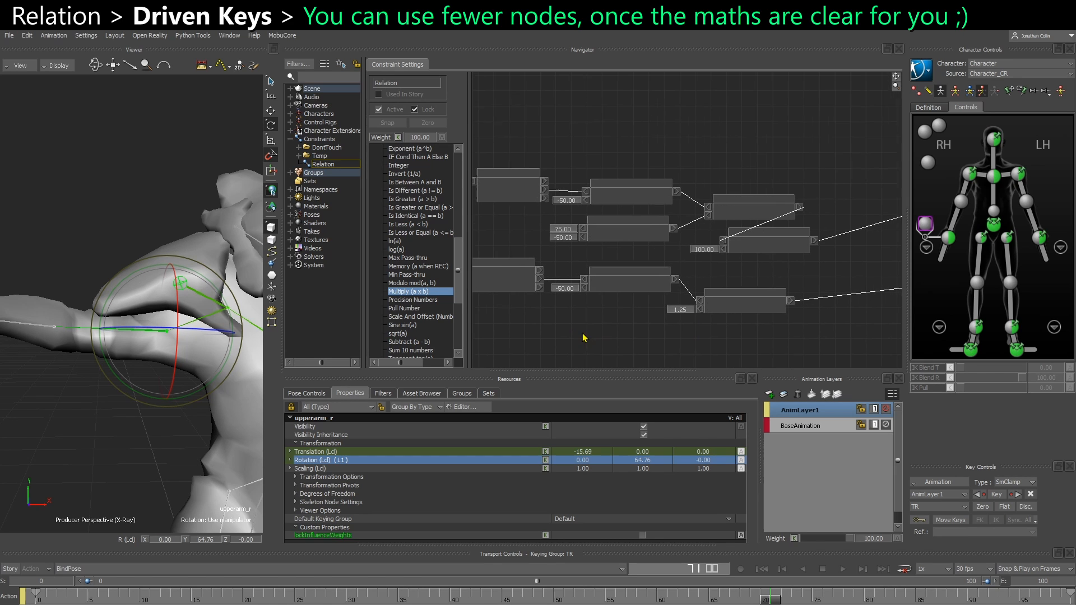
# Scrub to frame 73 and compare the results of Multiply (a x b) 1 and Divide (a/b) 15
pyautogui.click(47, 599)
pyautogui.moveTo(46, 600); pyautogui.dragTo(791, 598)
pyautogui.moveTo(598, 349); pyautogui.dragTo(639, 339, button='middle')
pyautogui.moveTo(569, 185); pyautogui.dragTo(576, 167)
pyautogui.moveTo(718, 188); pyautogui.dragTo(488, 176, button='middle')
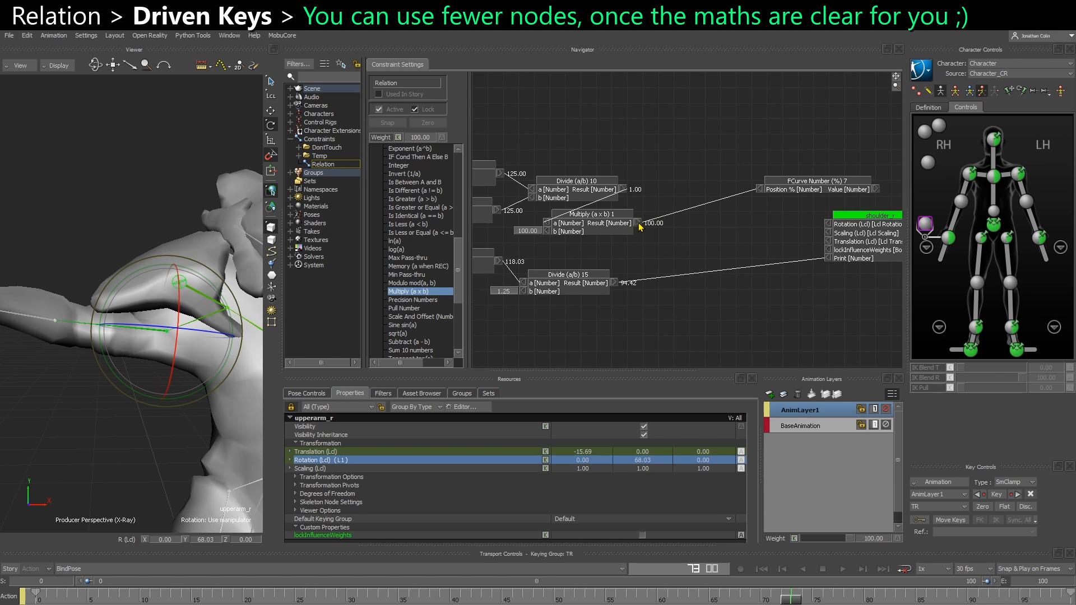
pyautogui.moveTo(639, 223); pyautogui.dragTo(727, 244)
pyautogui.moveTo(710, 240); pyautogui.dragTo(648, 233, button='middle')
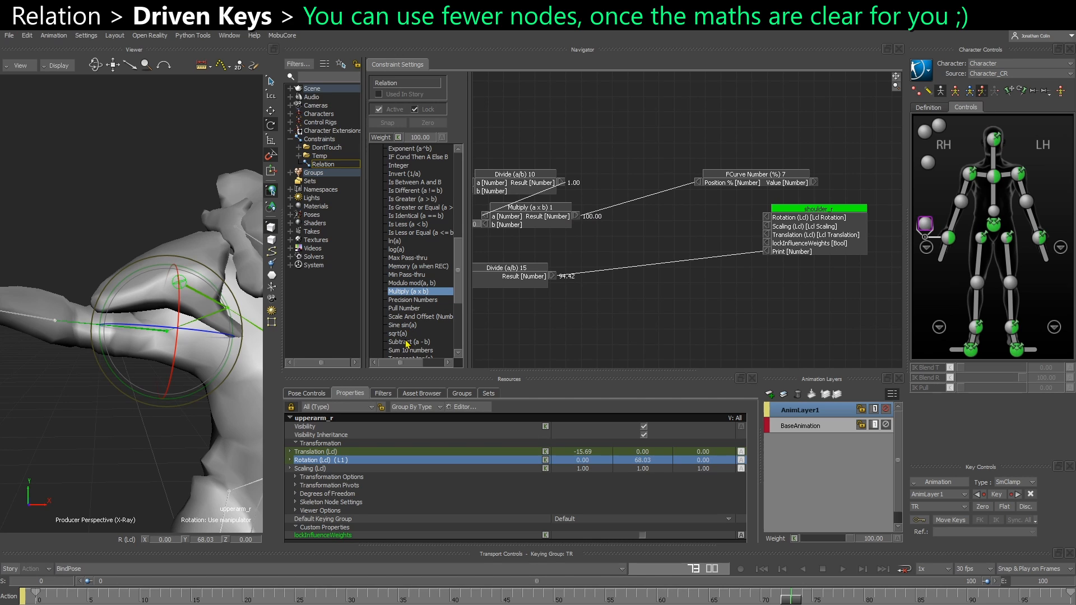
# Add a Subtract (a - b) node fed by Multiply (a x b) 1 and Divide (a/b) 15, output it to shoulder_r's Print, and show all values
pyautogui.moveTo(408, 345); pyautogui.dragTo(683, 269)
pyautogui.moveTo(575, 218); pyautogui.dragTo(646, 263)
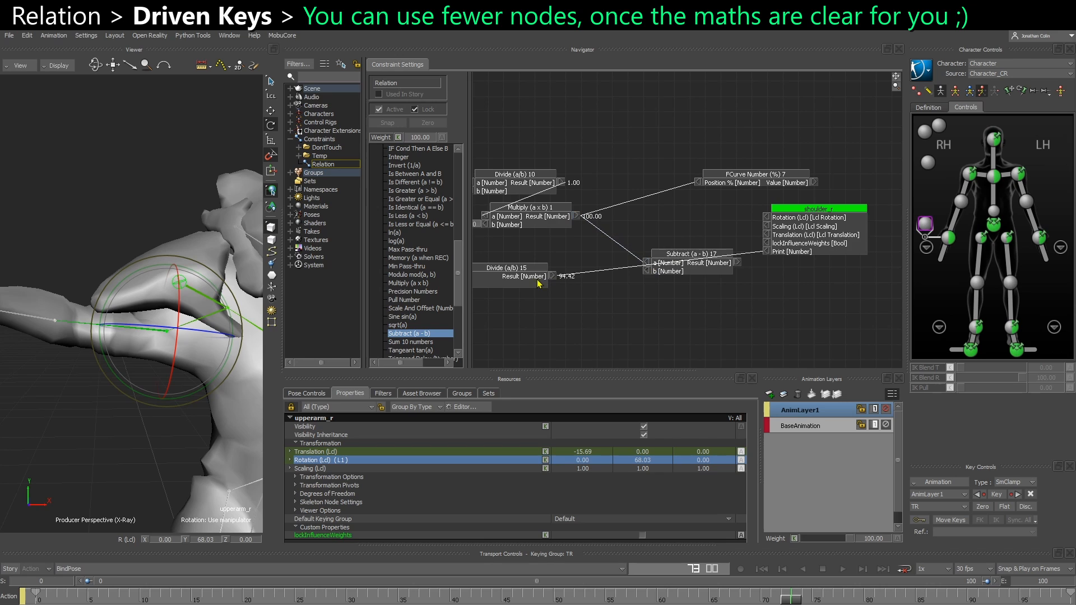
pyautogui.moveTo(552, 277); pyautogui.dragTo(647, 271)
pyautogui.moveTo(737, 263); pyautogui.dragTo(769, 254)
pyautogui.moveTo(695, 266); pyautogui.dragTo(700, 258)
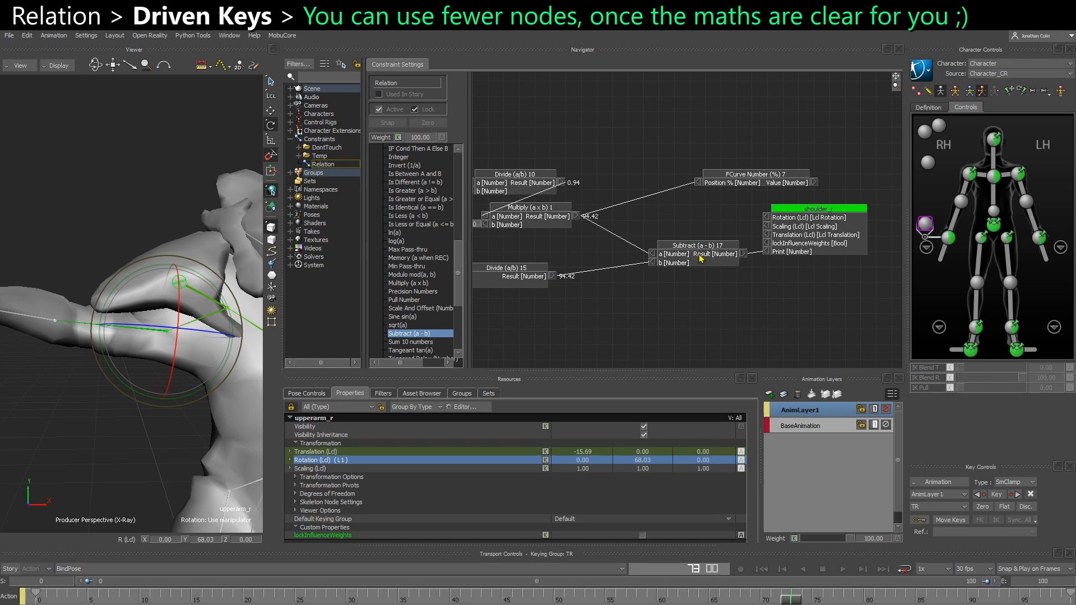
pyautogui.moveTo(626, 275); pyautogui.dragTo(678, 269, button='middle')
pyautogui.rightClick(660, 285)
pyautogui.click(670, 290)
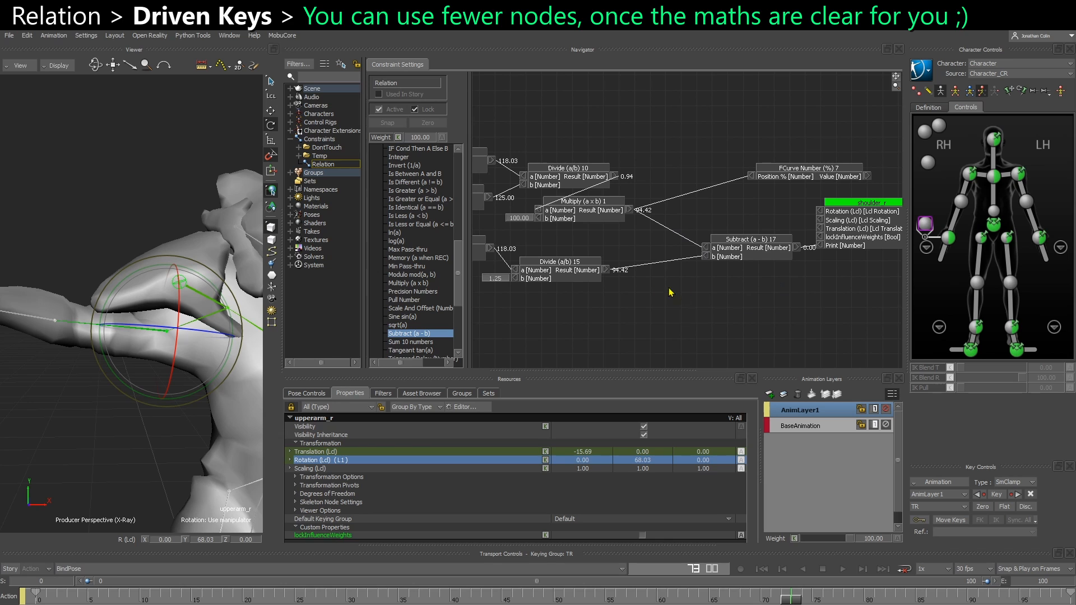
# Select the original four-node rerange chain, then the Subtract (a - b) 16 and Divide (a/b) 15 pair, to compare them
pyautogui.scroll(3, 631, 285)
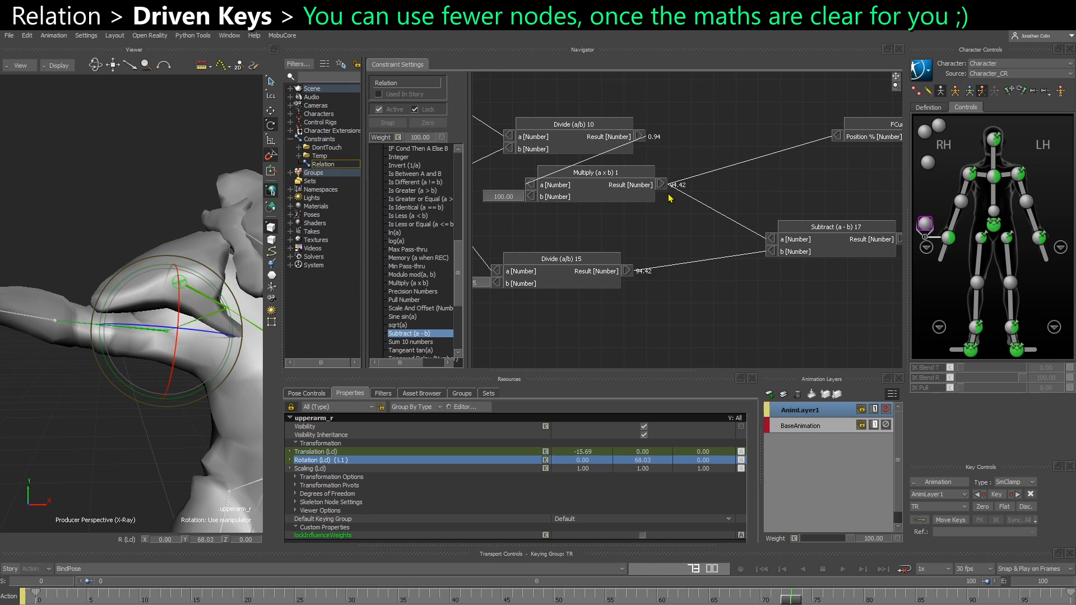
pyautogui.moveTo(620, 236); pyautogui.dragTo(743, 236, button='middle')
pyautogui.scroll(-1, 741, 232)
pyautogui.moveTo(613, 231); pyautogui.dragTo(678, 240, button='middle')
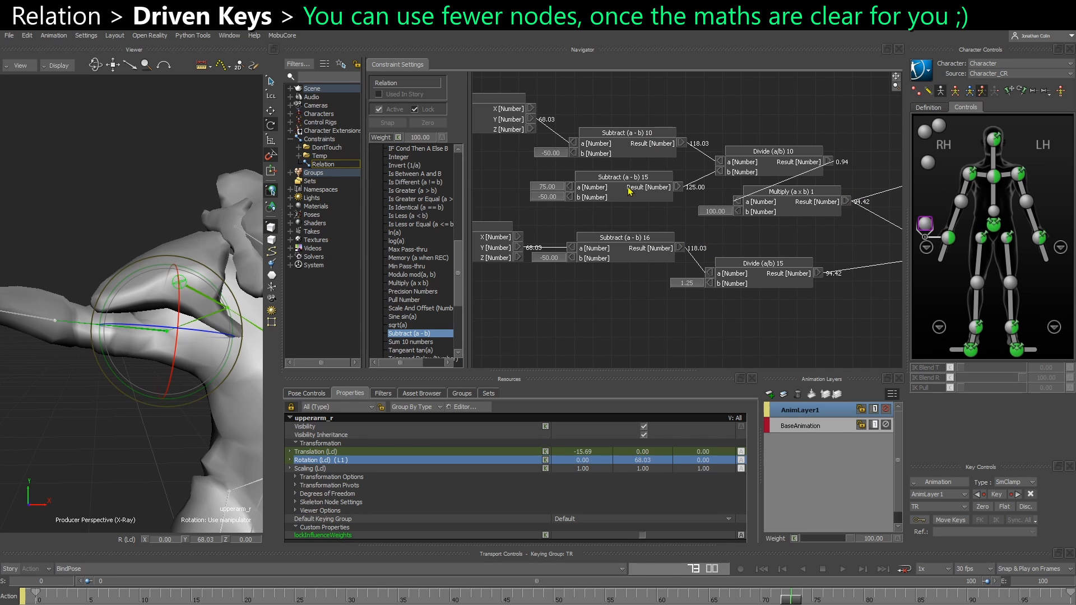
pyautogui.moveTo(609, 112); pyautogui.dragTo(787, 207)
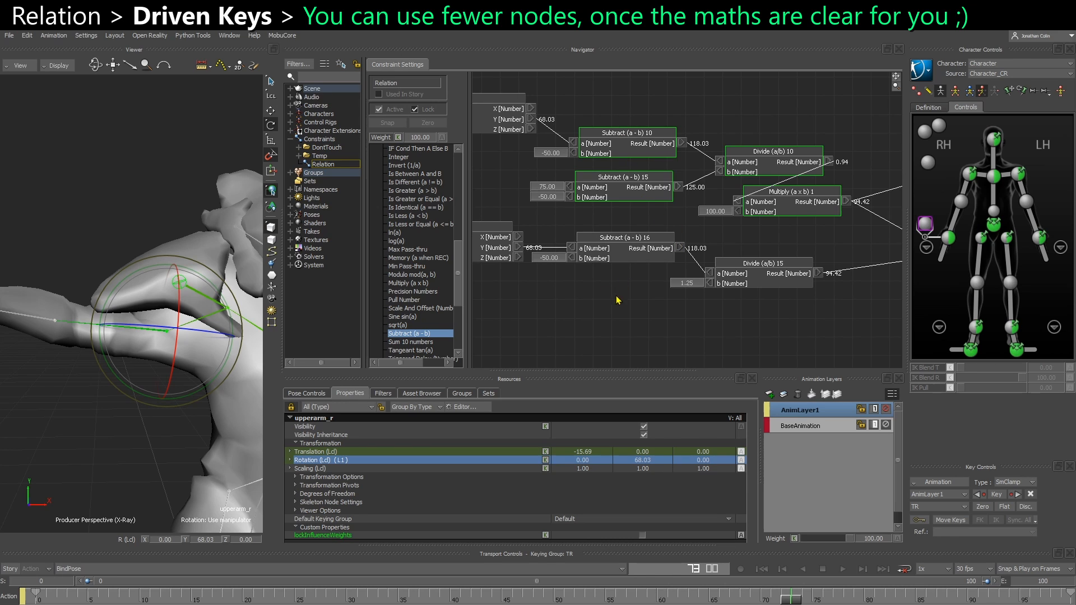
pyautogui.moveTo(617, 300); pyautogui.dragTo(766, 245)
# Scrub the timeline to frame 100 and back to the start to check that both chains give matching values
pyautogui.click(40, 600)
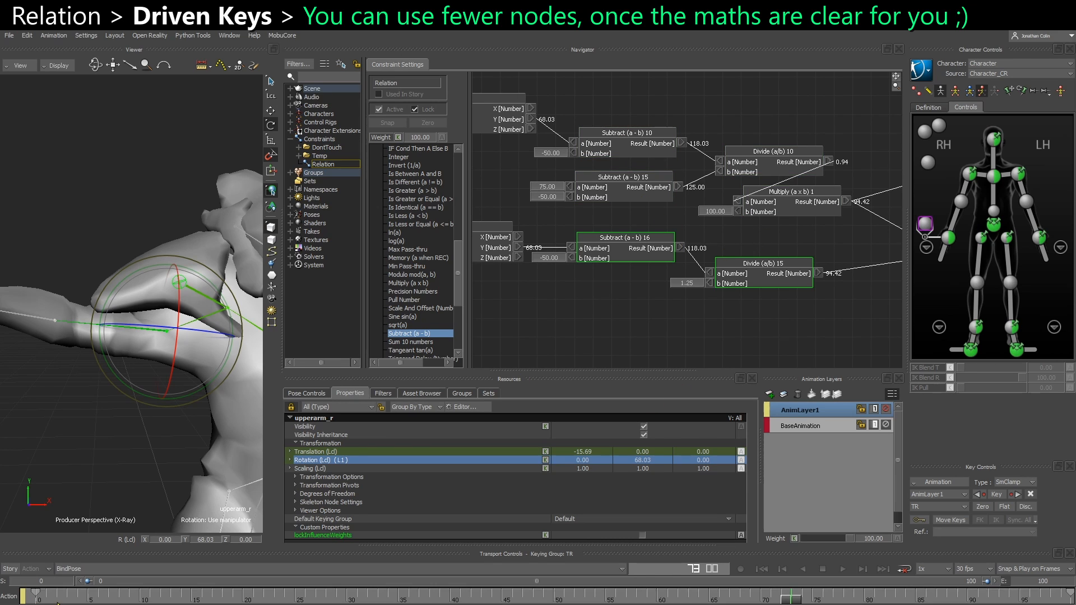
pyautogui.moveTo(58, 597); pyautogui.dragTo(1068, 599)
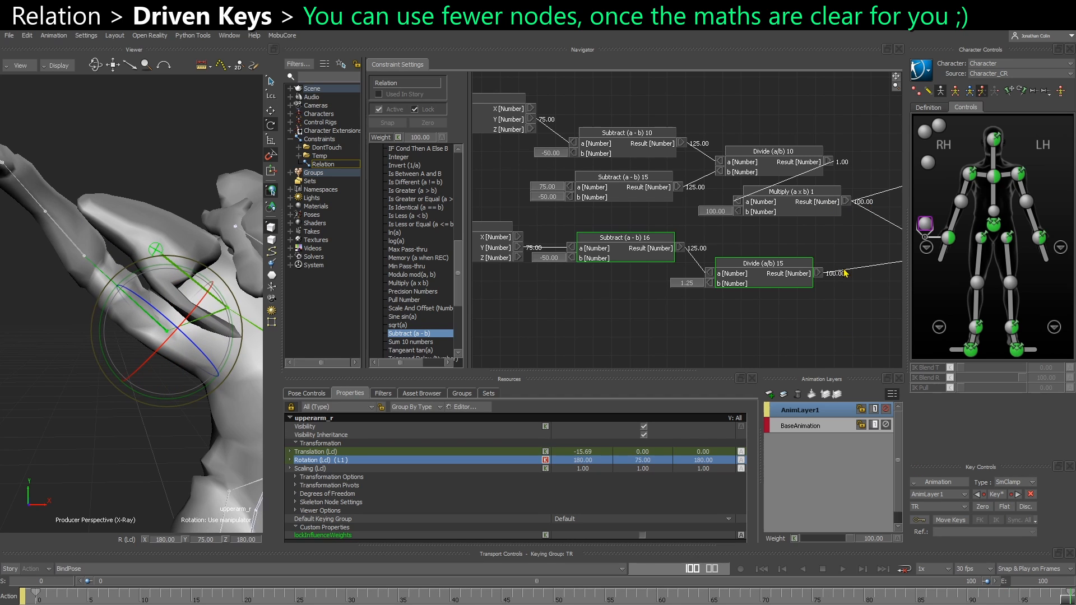
pyautogui.scroll(-1, 776, 312)
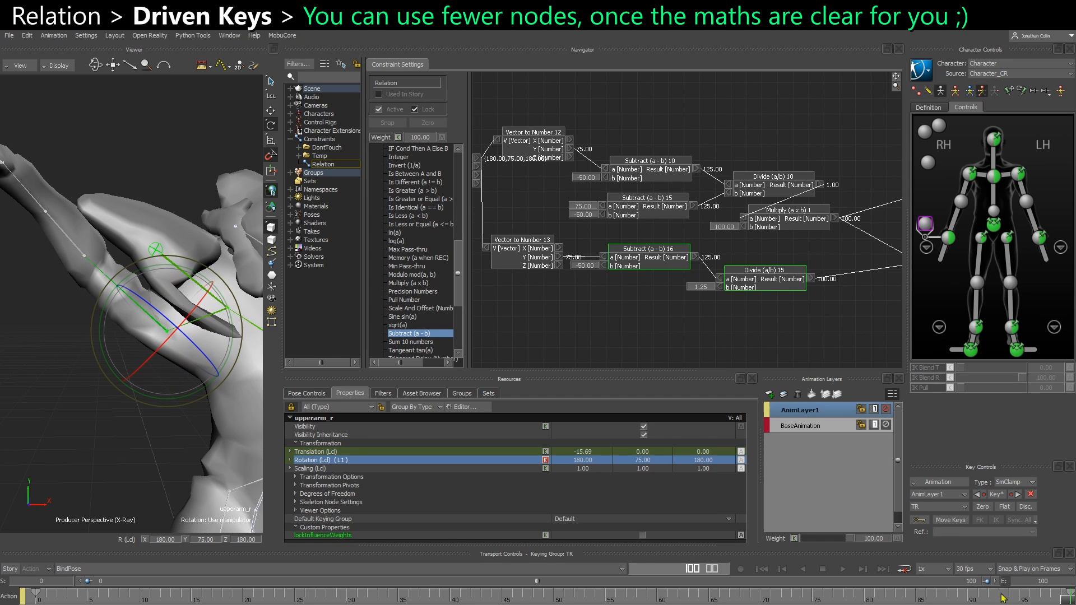
pyautogui.moveTo(1053, 599); pyautogui.dragTo(16, 601)
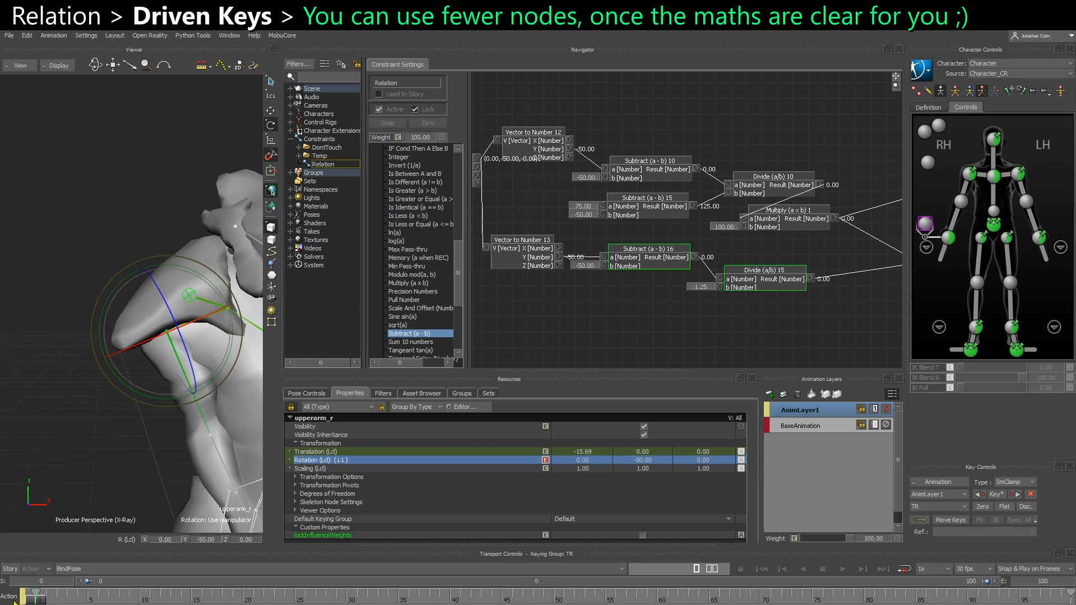
pyautogui.press('space')
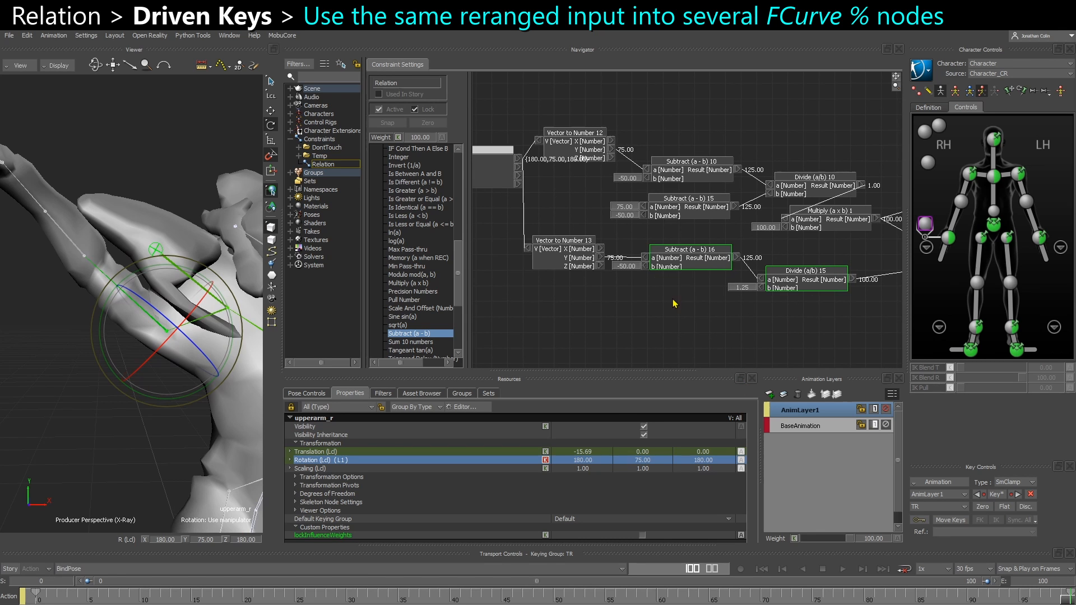
# Move FCurve Number (%) 7 closer to Multiply (a x b) 1 and shift the shoulder_r box farther away
pyautogui.click(674, 303)
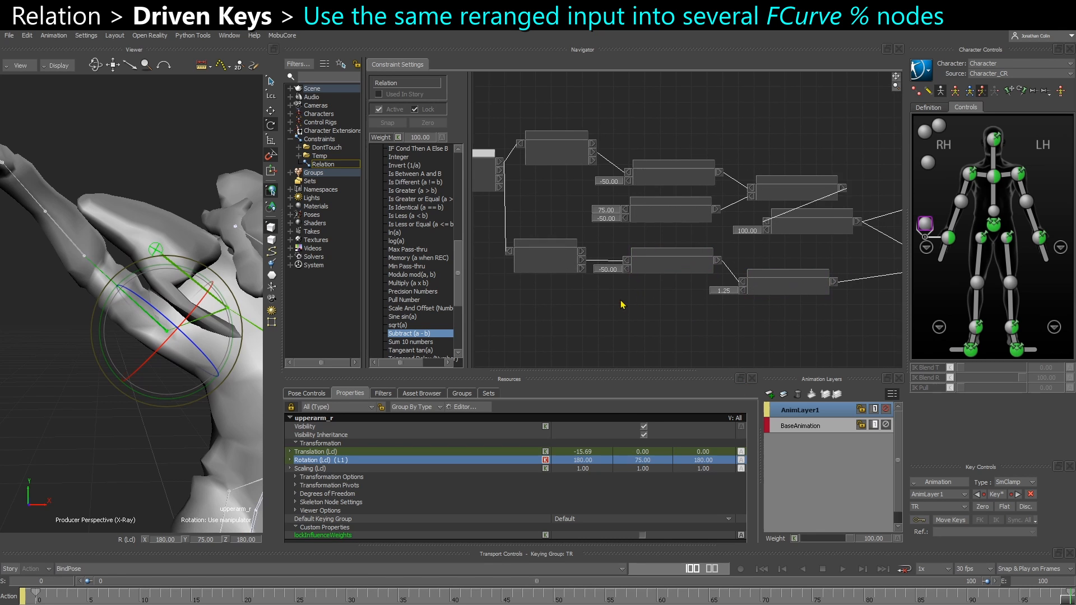
pyautogui.moveTo(760, 308); pyautogui.dragTo(557, 324)
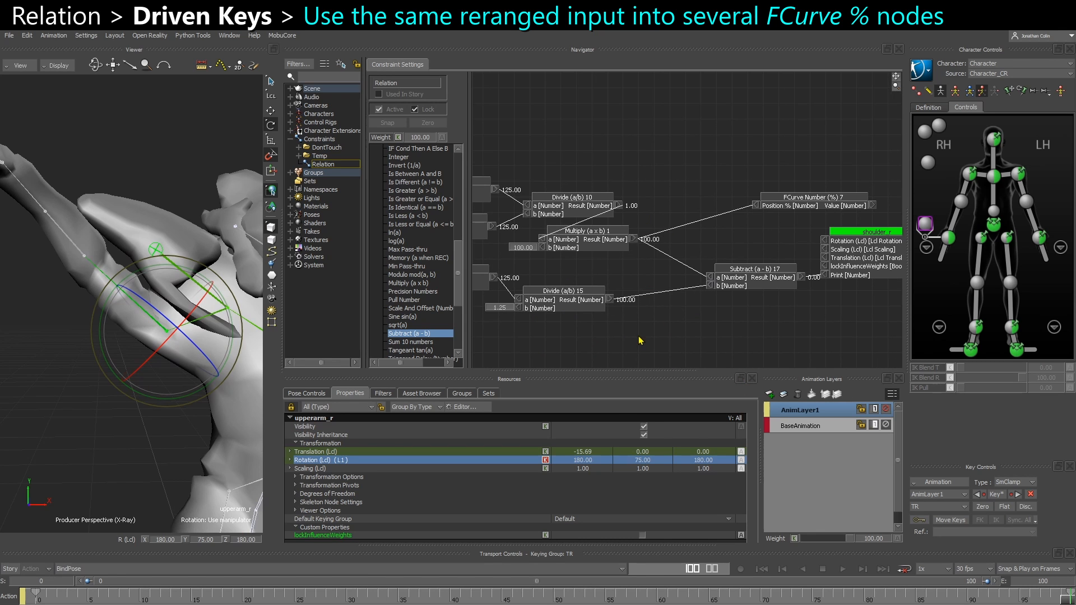
pyautogui.moveTo(637, 324); pyautogui.dragTo(579, 313)
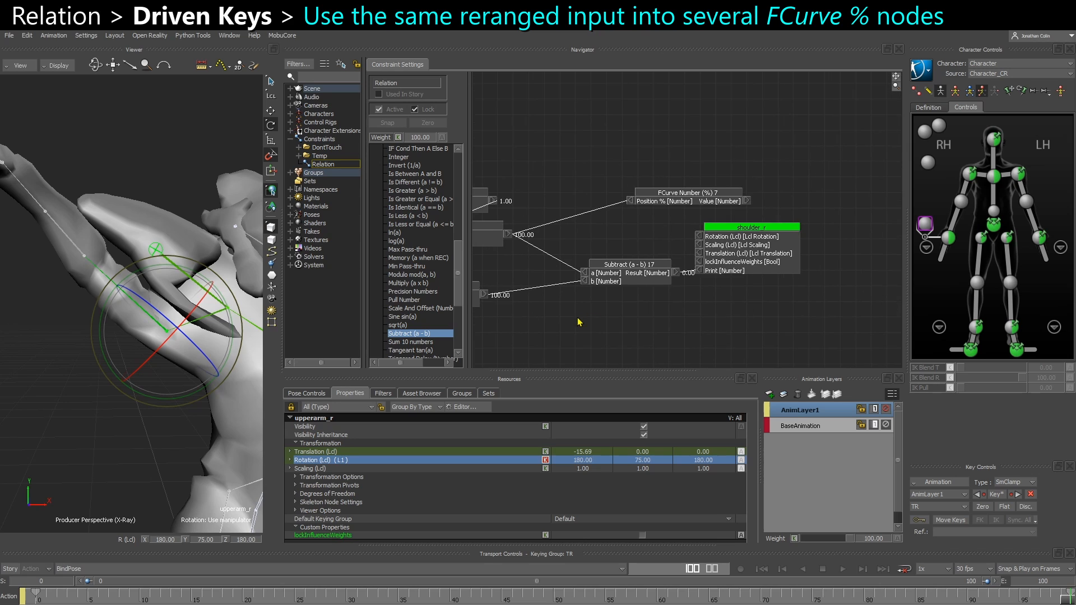
pyautogui.moveTo(730, 183); pyautogui.dragTo(653, 225)
pyautogui.moveTo(772, 245); pyautogui.dragTo(817, 231)
pyautogui.moveTo(787, 248); pyautogui.dragTo(729, 263)
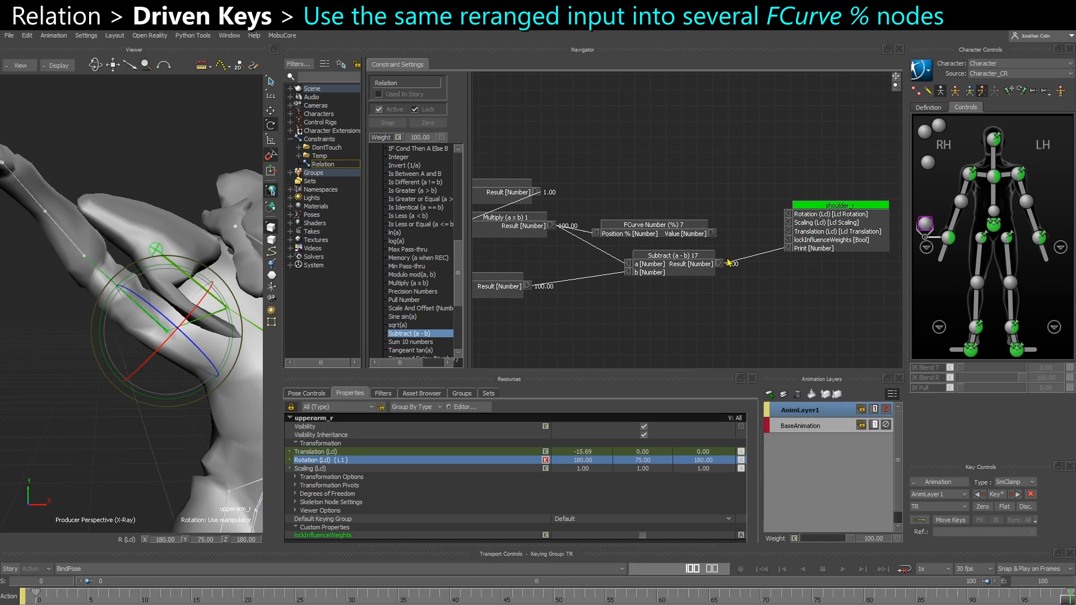
# Delete Subtract (a - b) 17 and the alternative chain of Divide (a/b) 15, Subtract (a - b) 16 and Vector to Number 13
pyautogui.click(680, 265)
pyautogui.press('Delete')
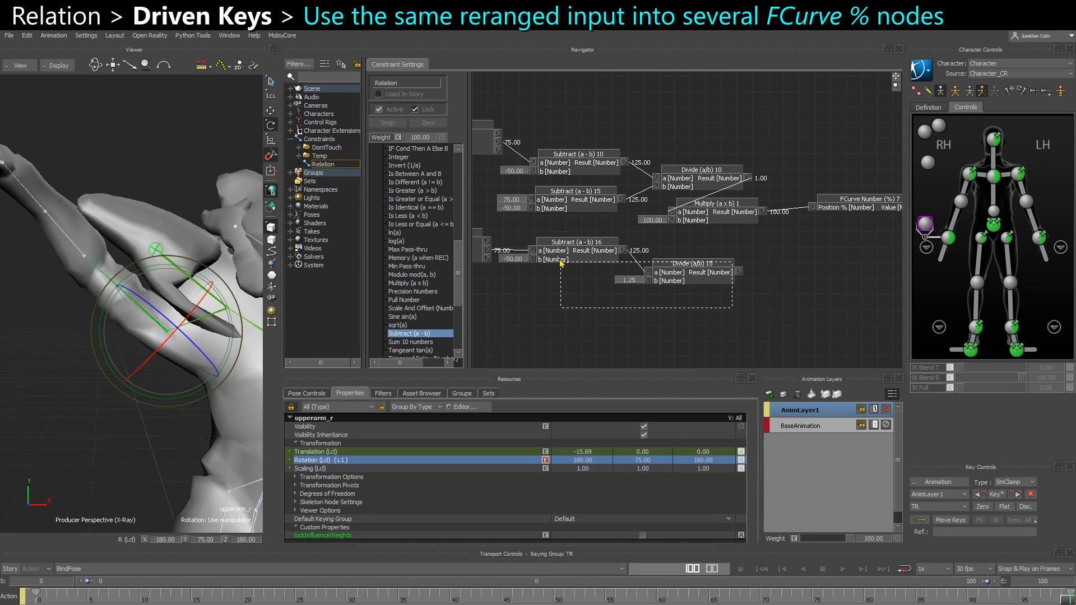
pyautogui.press('Delete')
pyautogui.moveTo(560, 261); pyautogui.dragTo(711, 287)
pyautogui.moveTo(650, 288); pyautogui.dragTo(653, 247)
pyautogui.press('Delete')
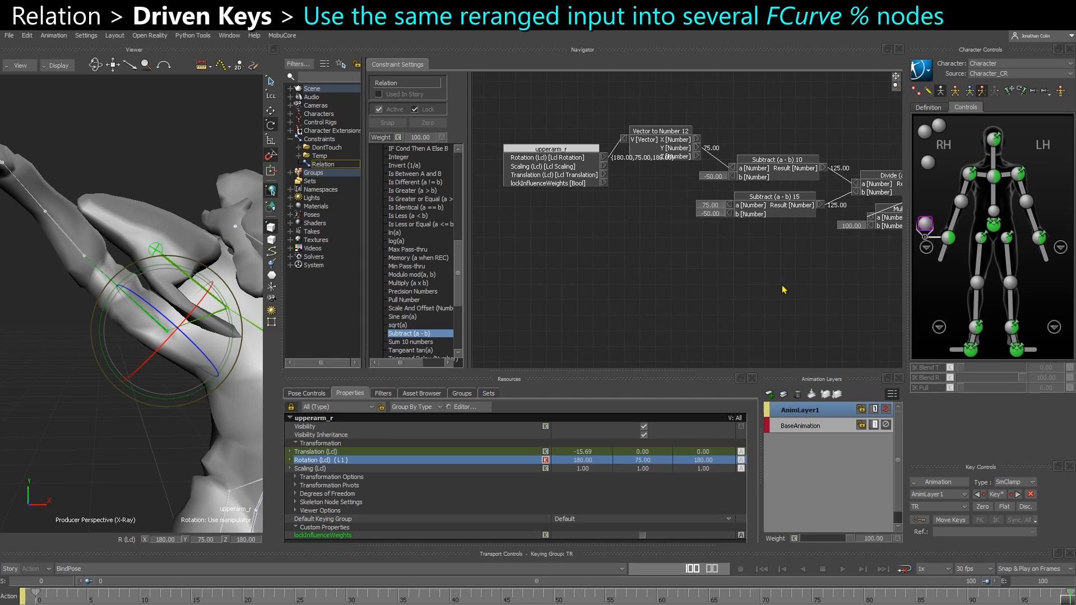
# Reposition FCurve Number (%) 7 above Multiply (a x b) 1's output level and nudge the shoulder_r box up
pyautogui.keyDown('shift'); pyautogui.moveTo(783, 286); pyautogui.dragTo(535, 296); pyautogui.keyUp('shift')
pyautogui.keyDown('shift'); pyautogui.moveTo(764, 271); pyautogui.dragTo(610, 280); pyautogui.keyUp('shift')
pyautogui.moveTo(680, 230); pyautogui.dragTo(695, 188)
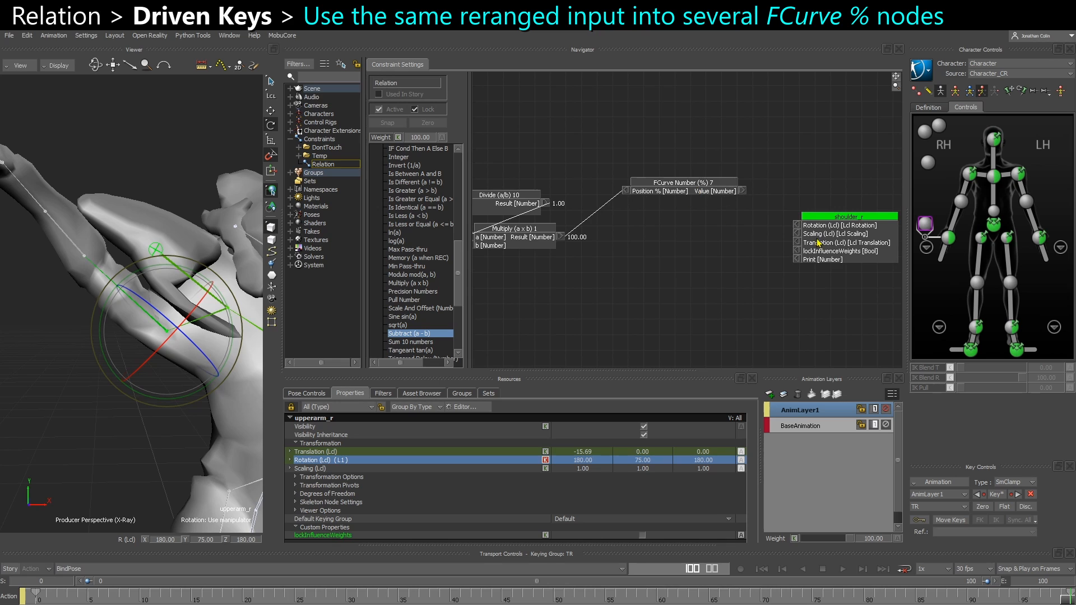
pyautogui.moveTo(817, 239); pyautogui.dragTo(833, 220)
pyautogui.keyDown('shift'); pyautogui.moveTo(797, 256); pyautogui.dragTo(726, 261); pyautogui.keyUp('shift')
pyautogui.scroll(5, 433, 232)
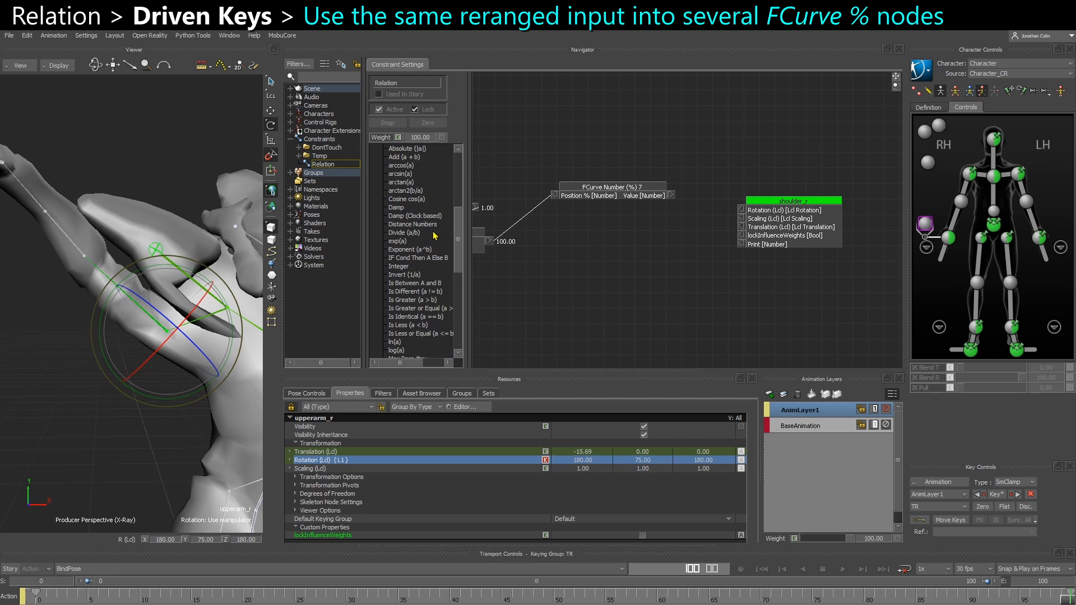
# Add a Number to Vector converter between FCurve Number (%) 7 and shoulder_r, shifting the shoulder_r box farther away to make room
pyautogui.scroll(7, 435, 236)
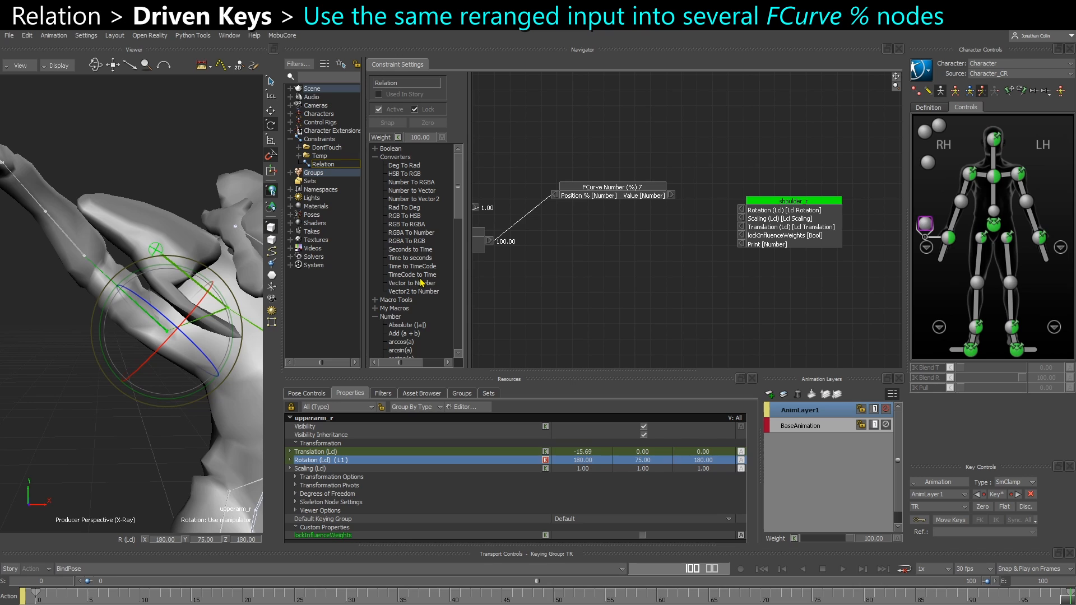
pyautogui.moveTo(424, 195); pyautogui.dragTo(655, 247)
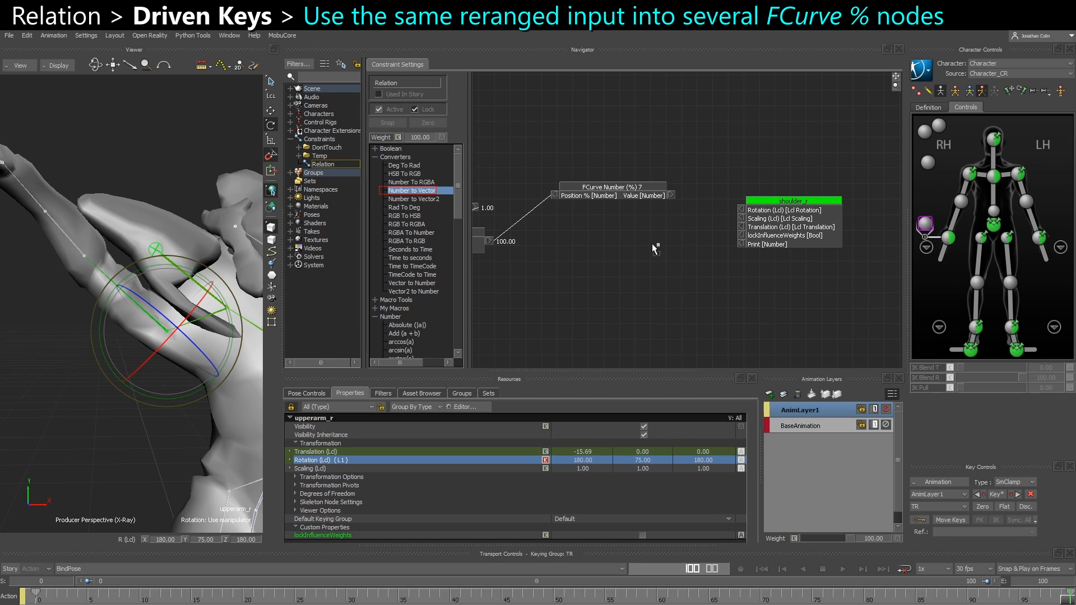
pyautogui.moveTo(779, 230); pyautogui.dragTo(845, 240)
pyautogui.moveTo(694, 266); pyautogui.dragTo(744, 219)
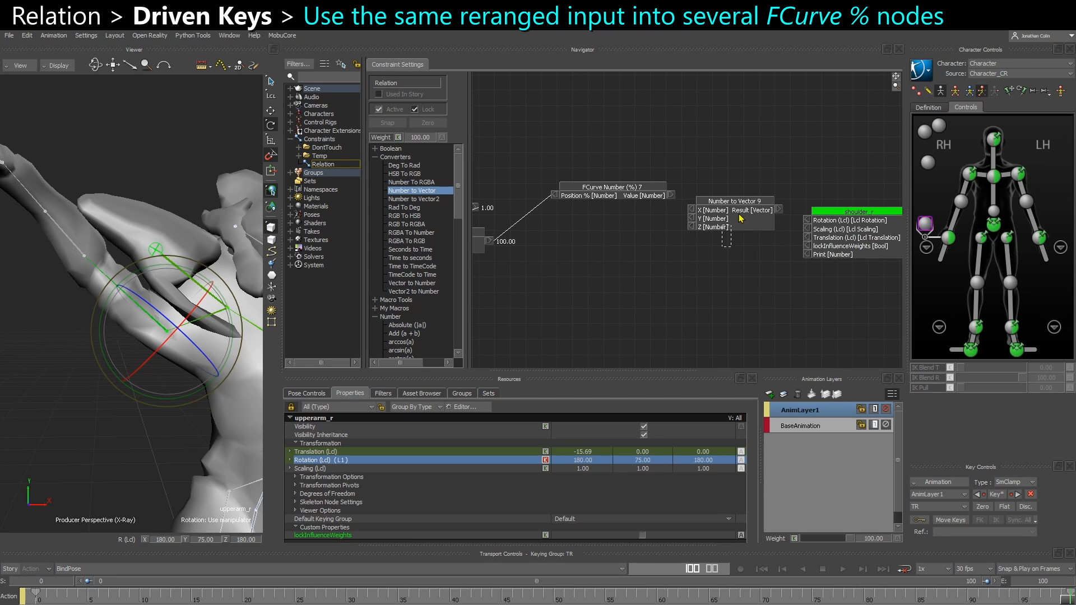
# Duplicate the Number to Vector 9 box and place the copy directly below the original
pyautogui.click(739, 222)
pyautogui.hotkey('ctrl', 'c')
pyautogui.hotkey('ctrl', 'v')
pyautogui.moveTo(736, 292); pyautogui.dragTo(734, 280)
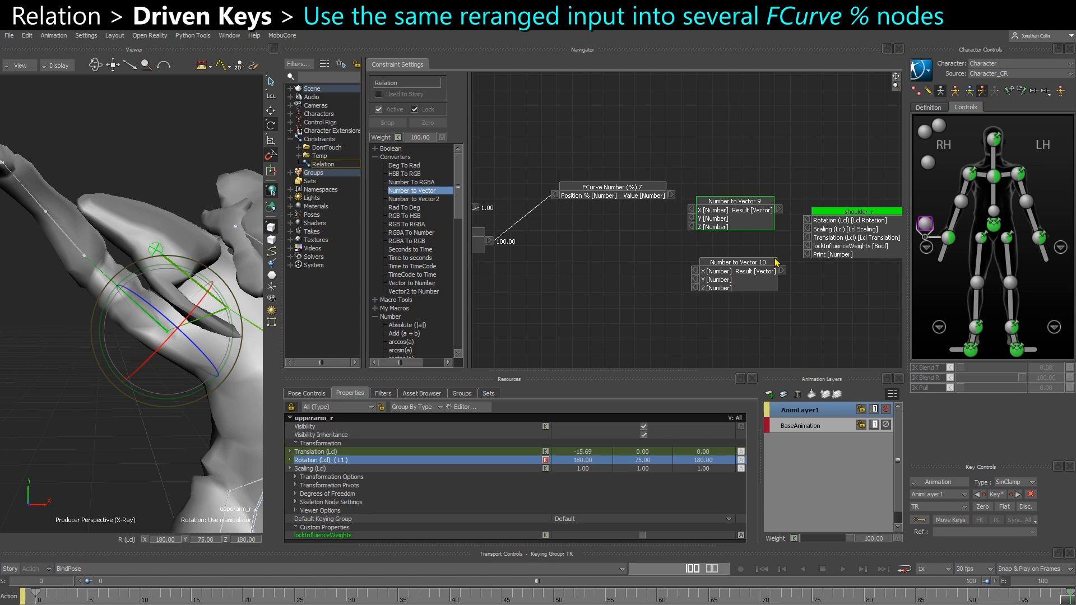
# Return to frame 0, select shoulder_r for translation and bring its translation and Y rotation curves into view in the FCurves window
pyautogui.moveTo(36, 588)
pyautogui.mouseDown()
pyautogui.moveTo(283, 588)
pyautogui.moveTo(35, 588)
pyautogui.mouseUp()
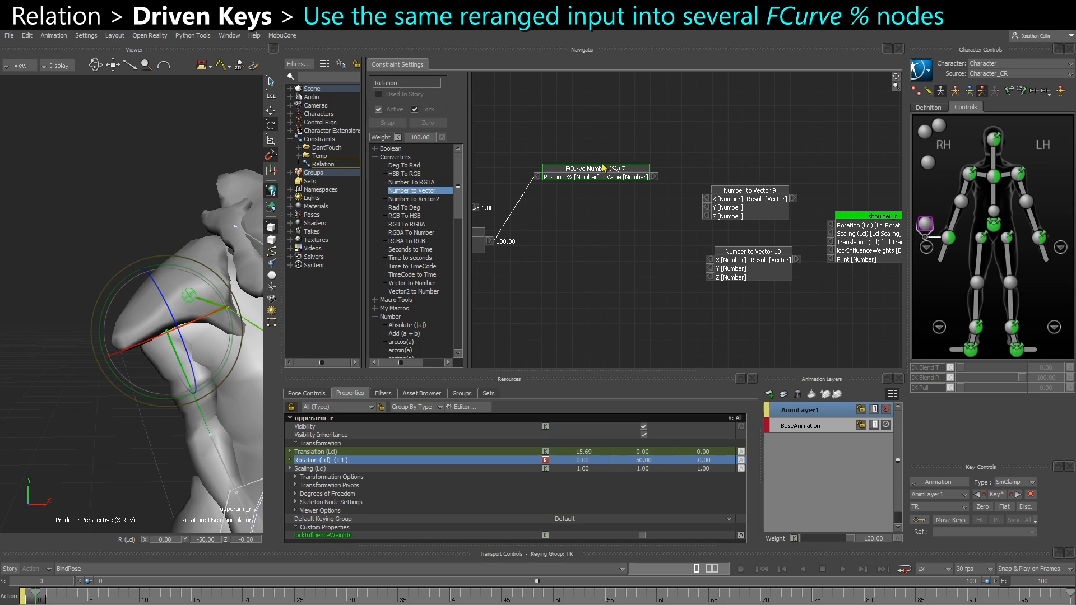
pyautogui.moveTo(41, 600); pyautogui.dragTo(3, 537)
pyautogui.click(40, 444)
pyautogui.click(190, 298)
pyautogui.press('t')
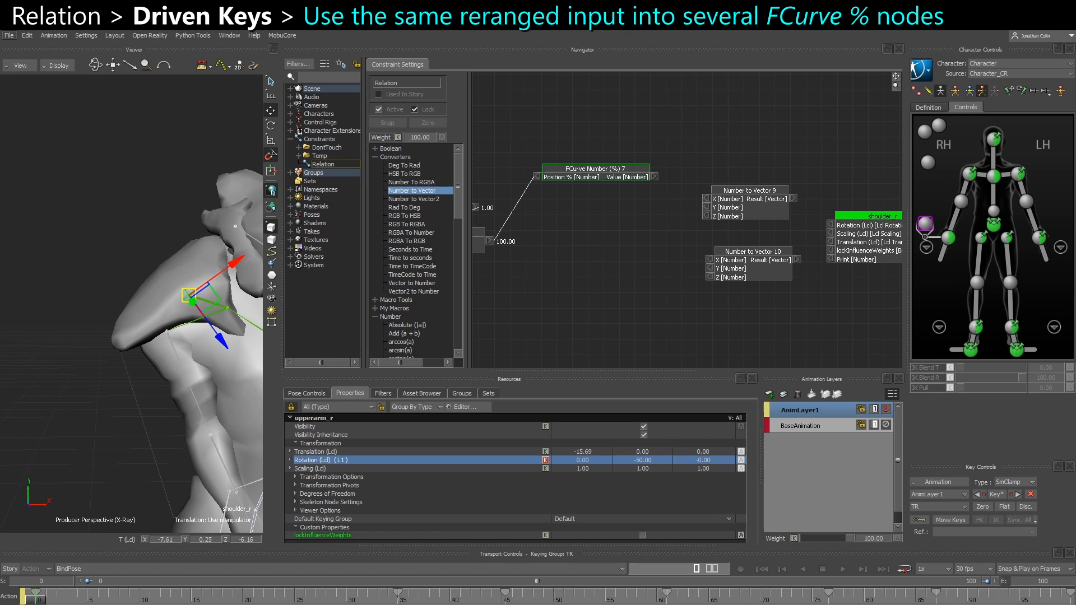
pyautogui.moveTo(1075, 216); pyautogui.dragTo(165, 136)
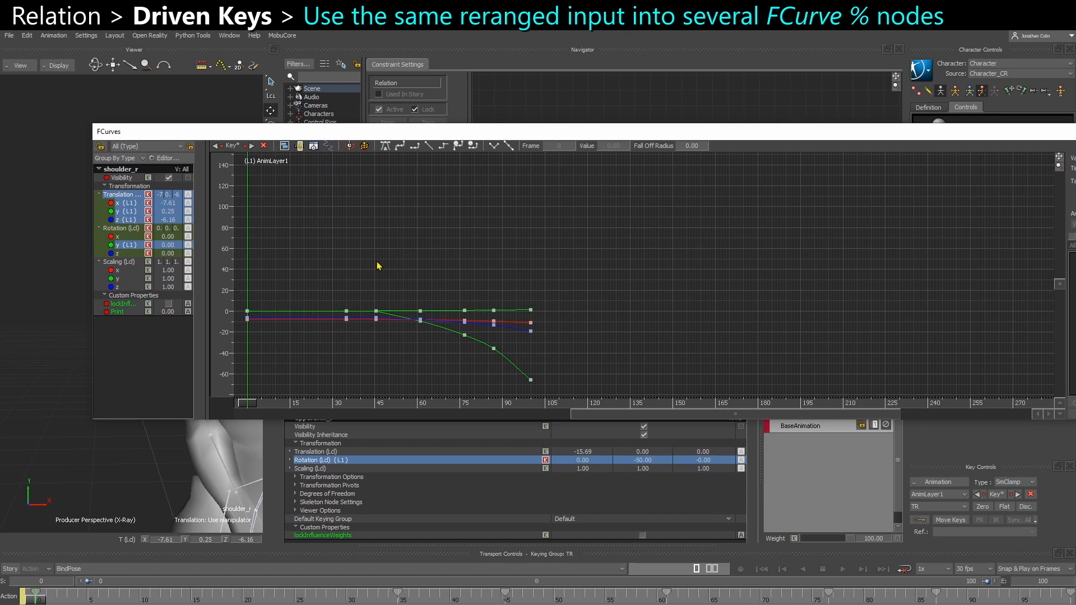
pyautogui.keyDown('shift'); pyautogui.moveTo(361, 290); pyautogui.dragTo(621, 363); pyautogui.keyUp('shift')
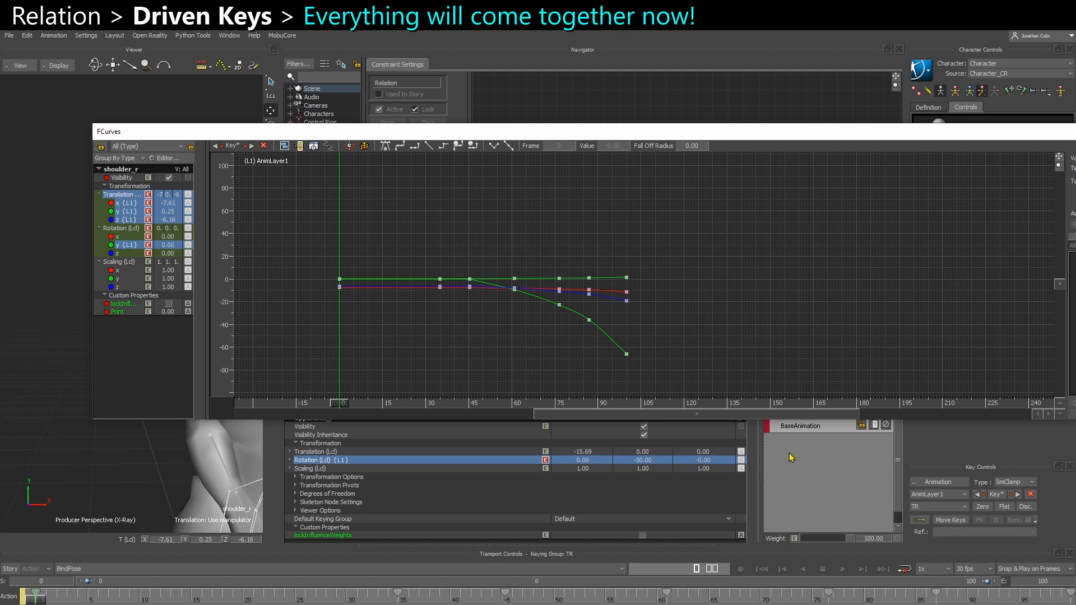
pyautogui.keyDown('ctrl'); pyautogui.moveTo(423, 359); pyautogui.dragTo(510, 357); pyautogui.keyUp('ctrl')
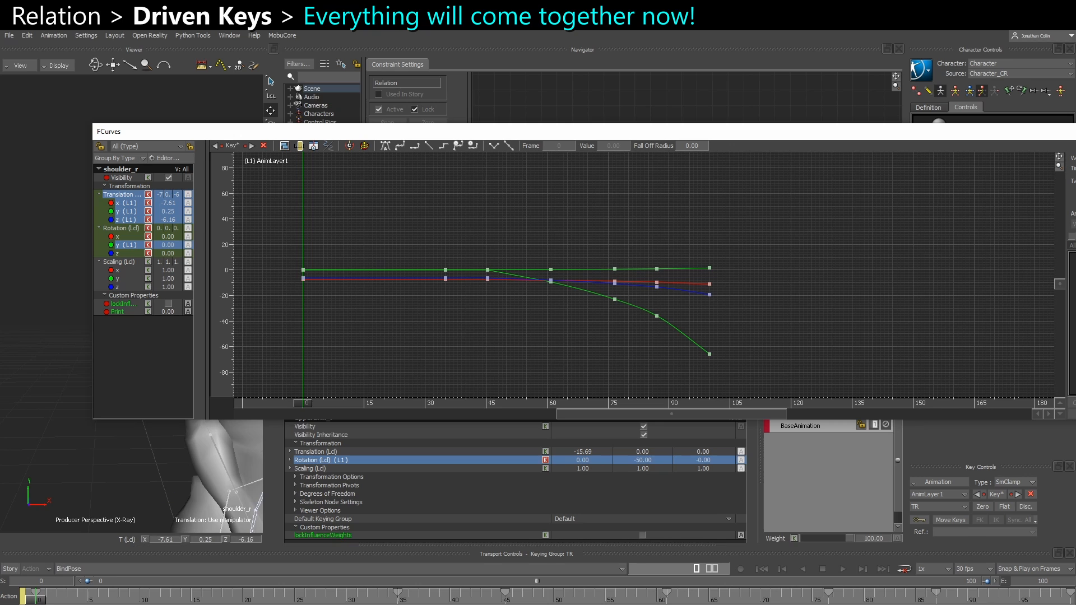
# Scrub the timeline to frame 100 and back to frame 59, isolate shoulder_r's Translation X curve, and move the FCurves window aside
pyautogui.moveTo(36, 602); pyautogui.dragTo(1067, 599)
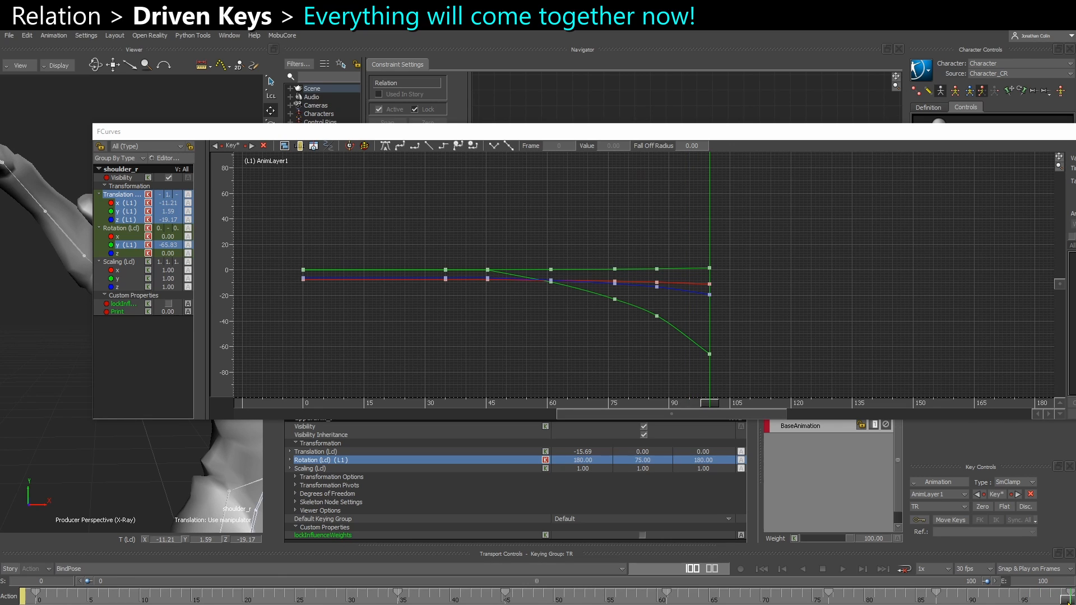
pyautogui.moveTo(1070, 603); pyautogui.dragTo(646, 599)
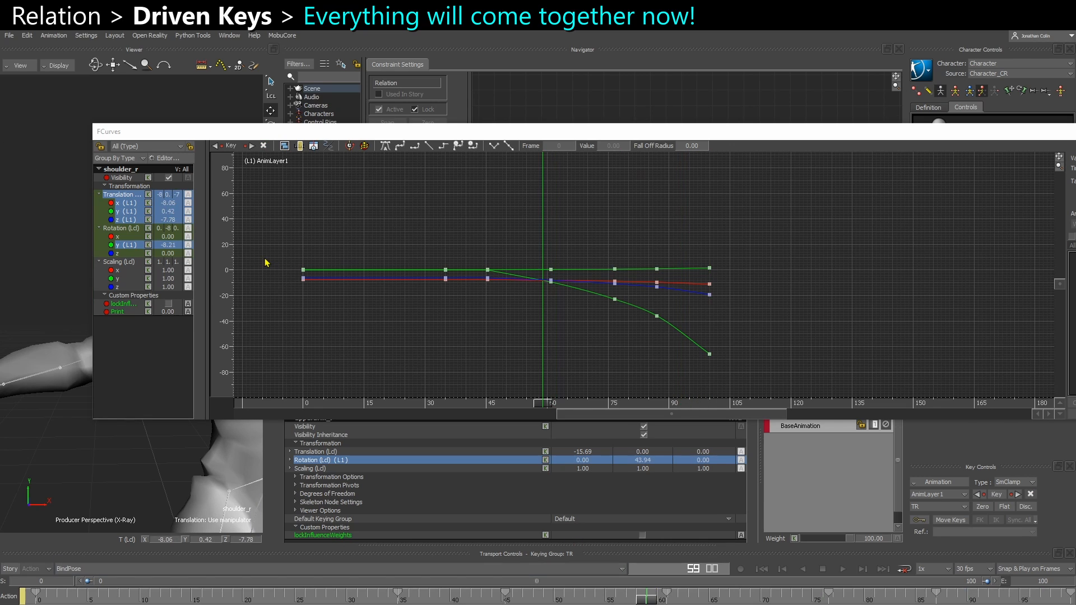
pyautogui.click(125, 203)
pyautogui.moveTo(275, 253); pyautogui.dragTo(767, 320)
pyautogui.click(699, 299)
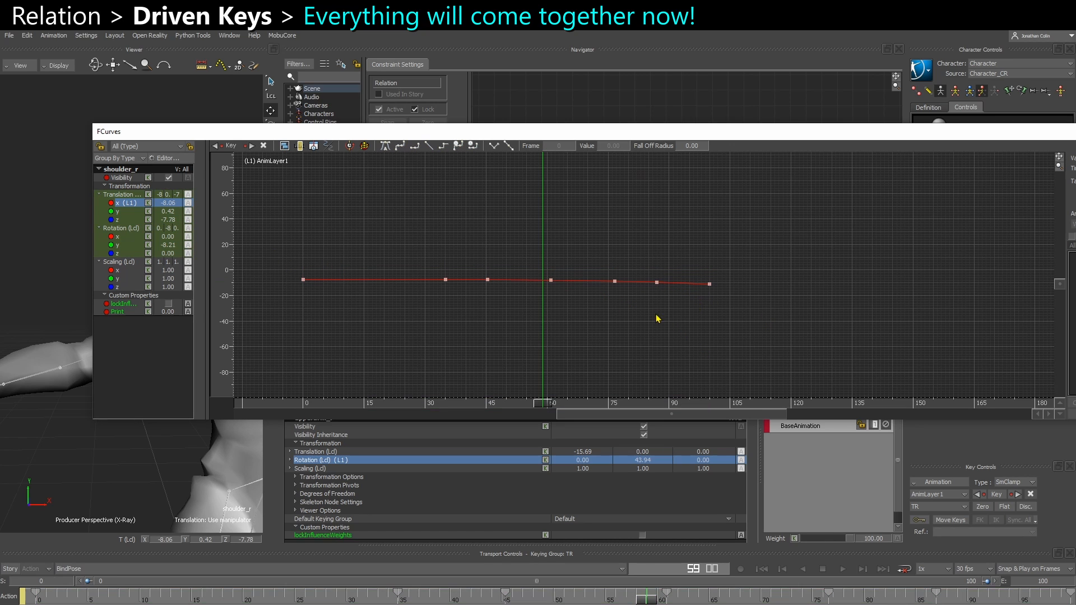
pyautogui.moveTo(535, 133); pyautogui.dragTo(1075, 225)
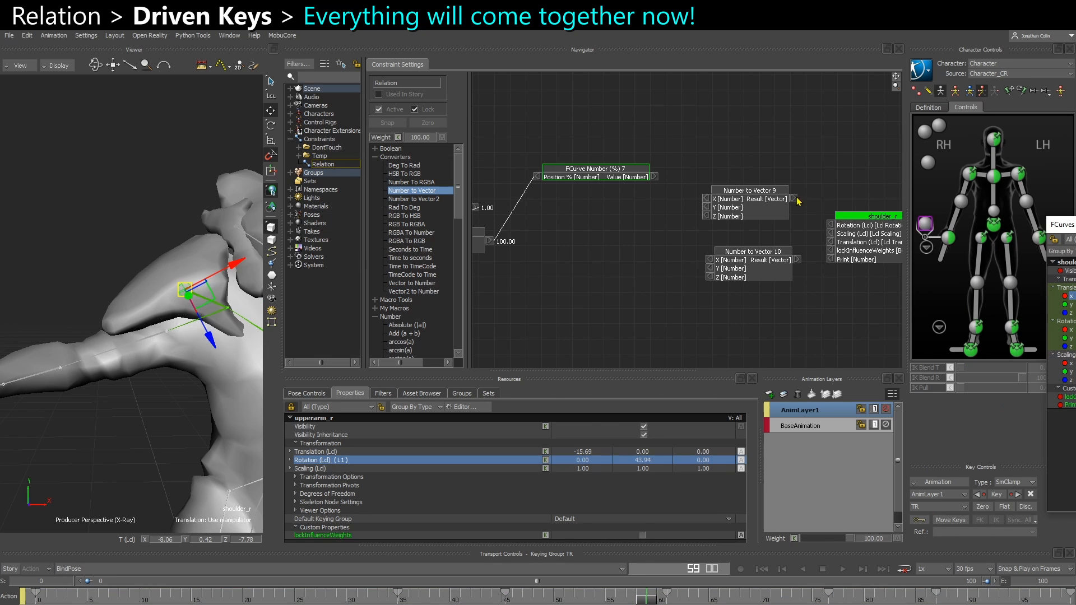
# Make BaseAnimation the active layer and open the curve of FCurve Number (%) 7 for editing
pyautogui.keyDown('shift'); pyautogui.moveTo(587, 218); pyautogui.dragTo(637, 197); pyautogui.keyUp('shift')
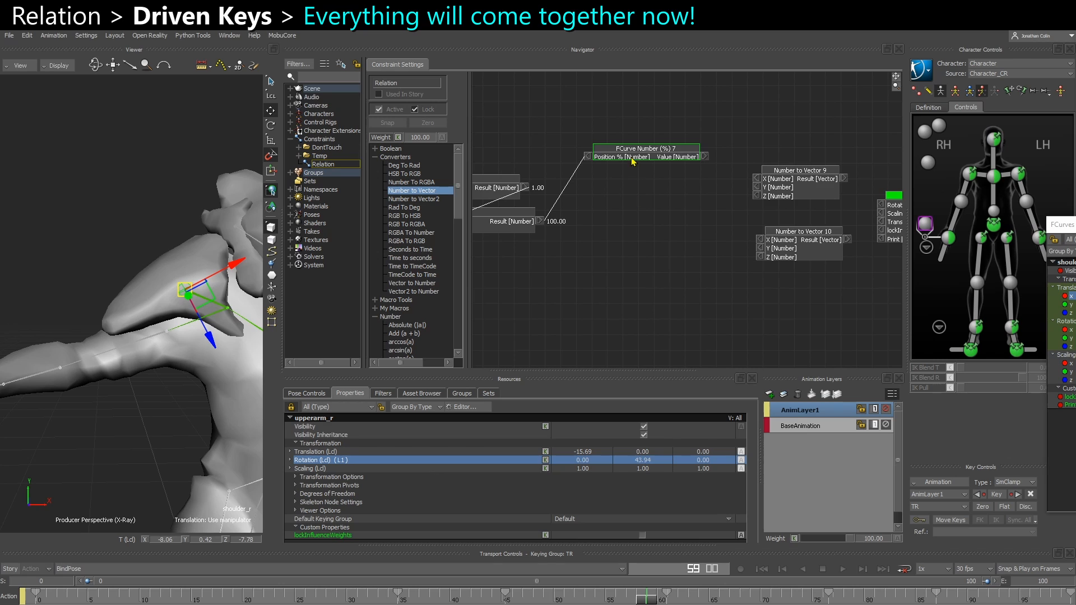
pyautogui.rightClick(632, 157)
pyautogui.click(648, 190)
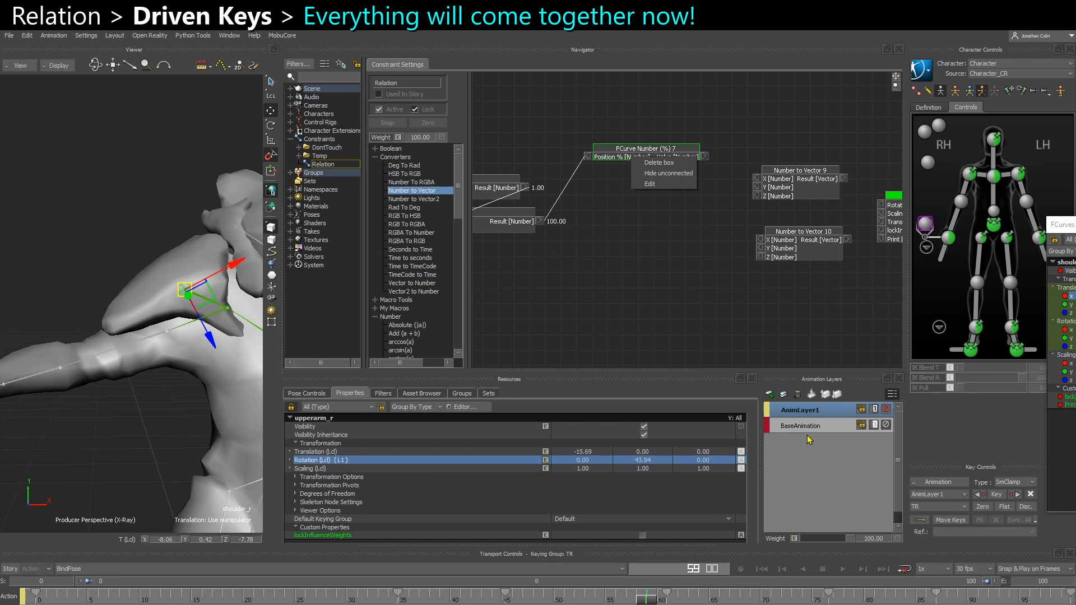
pyautogui.click(799, 427)
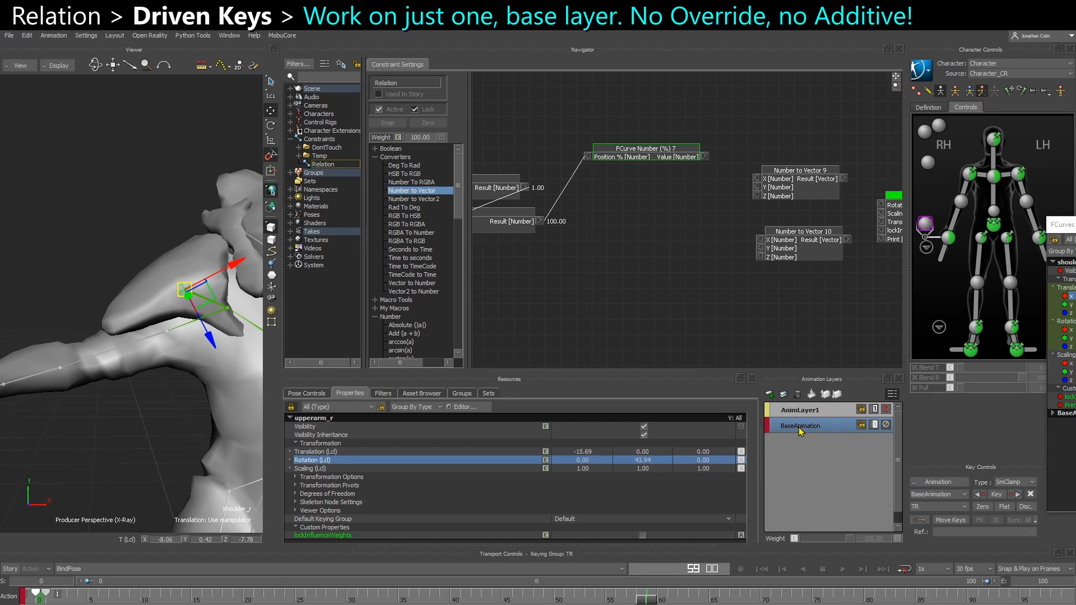
pyautogui.rightClick(654, 158)
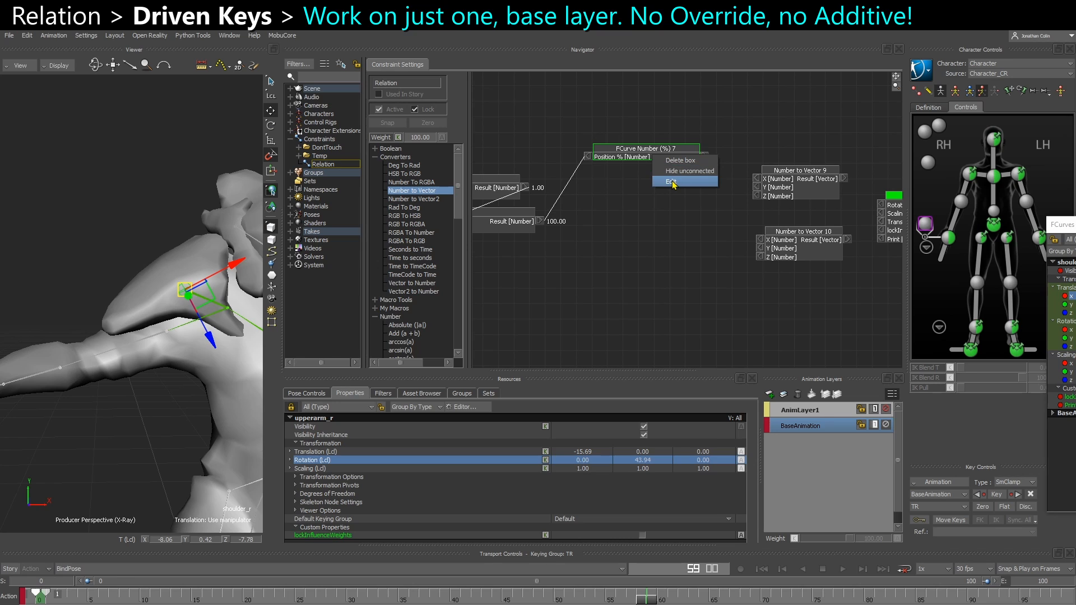
pyautogui.click(667, 182)
pyautogui.moveTo(629, 298); pyautogui.dragTo(509, 251)
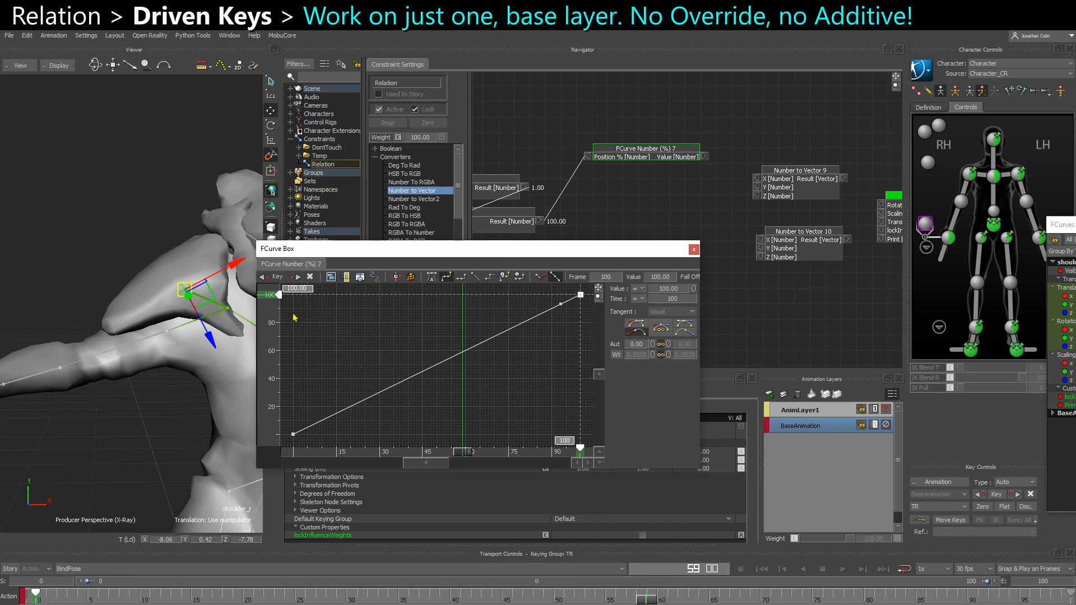
# Compare how the FCurve Number (%) 7 curve displays on AnimLayer1 and on BaseAnimation, and close the curve editor
pyautogui.click(812, 412)
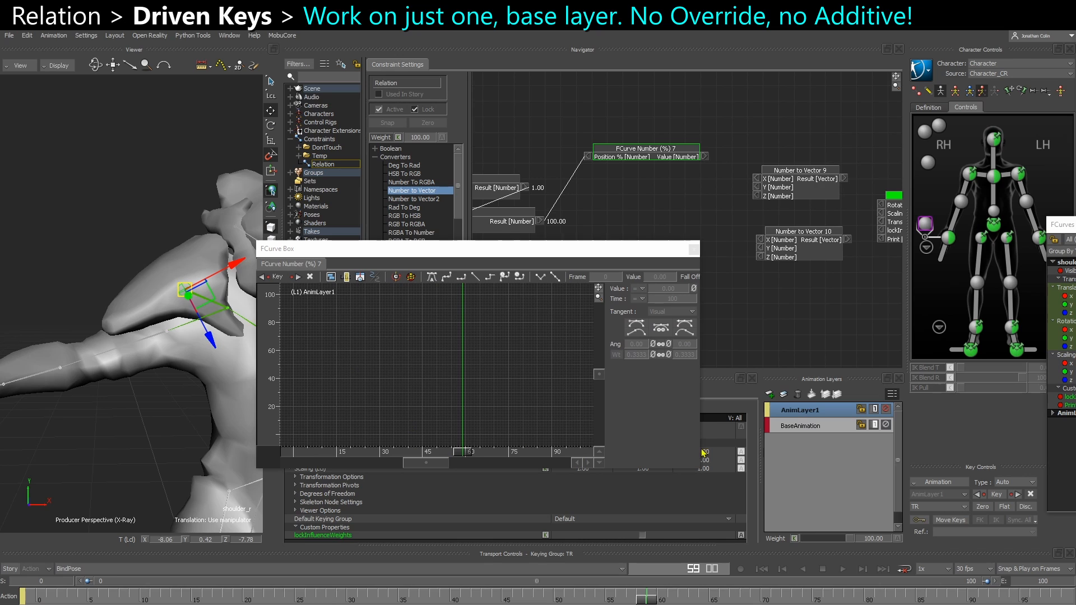
pyautogui.click(801, 428)
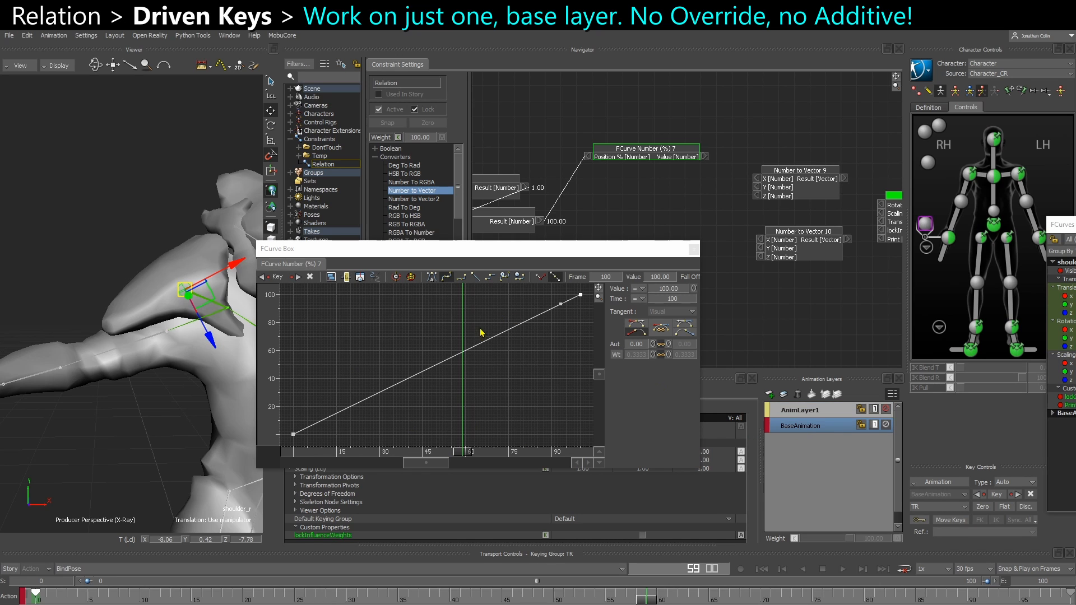
pyautogui.click(803, 412)
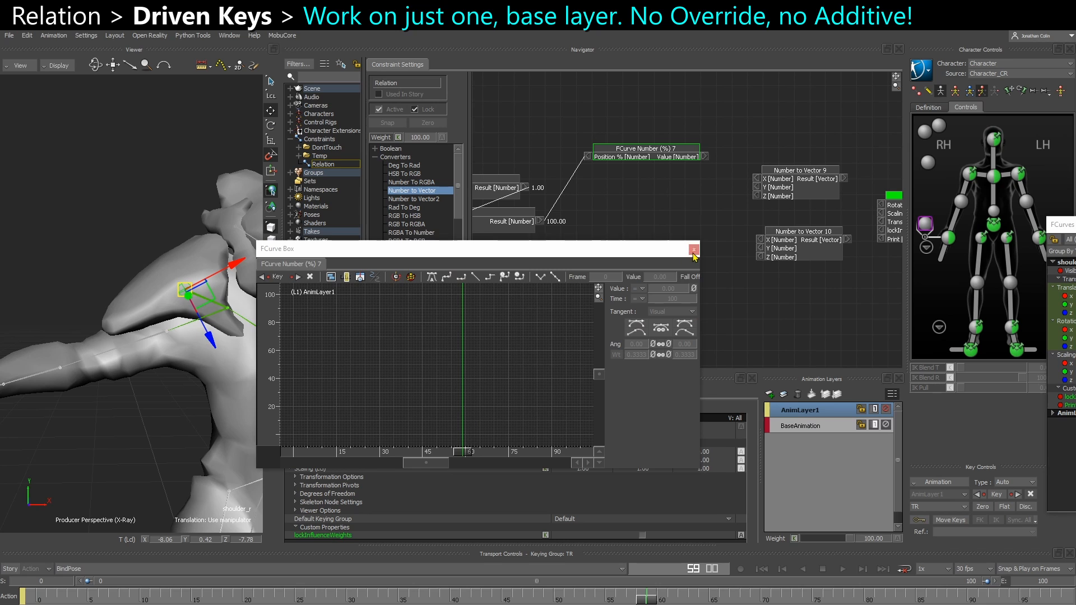
pyautogui.click(694, 249)
# Go to frame 0, select the right shoulder effector in Full Body mode and bake (plot) the character's animation
pyautogui.click(35, 595)
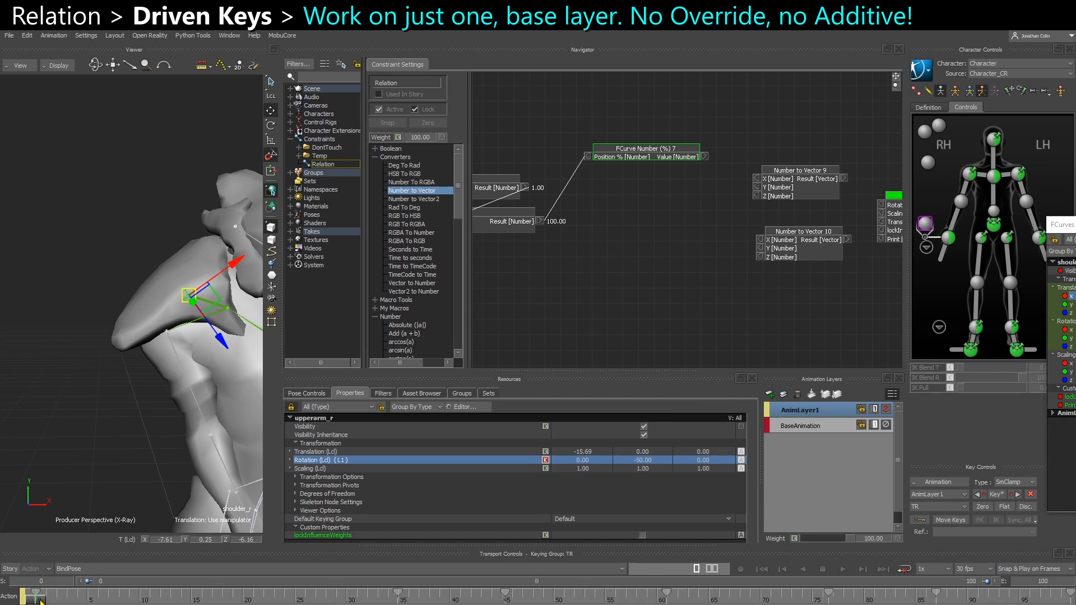
pyautogui.moveTo(37, 600); pyautogui.dragTo(24, 549)
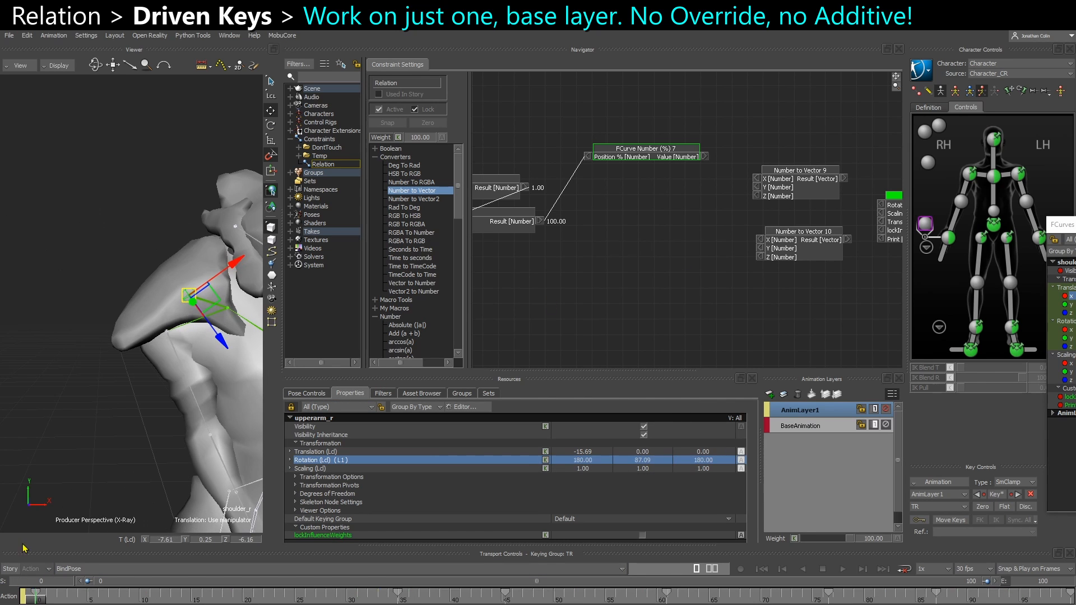
pyautogui.click(969, 176)
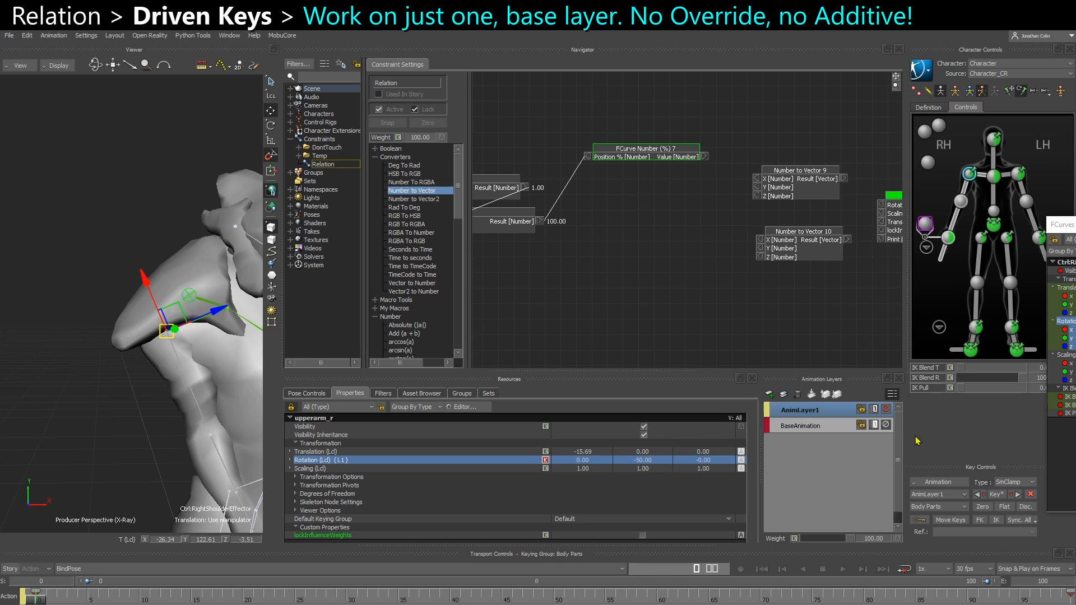
pyautogui.click(956, 91)
pyautogui.click(921, 69)
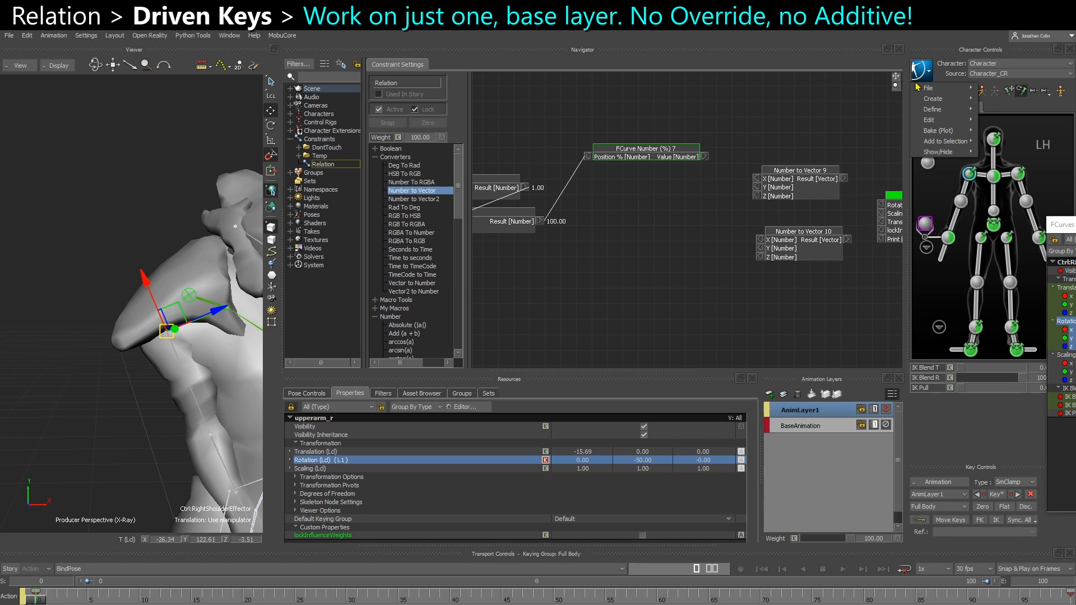
pyautogui.moveTo(940, 133)
pyautogui.click(1022, 143)
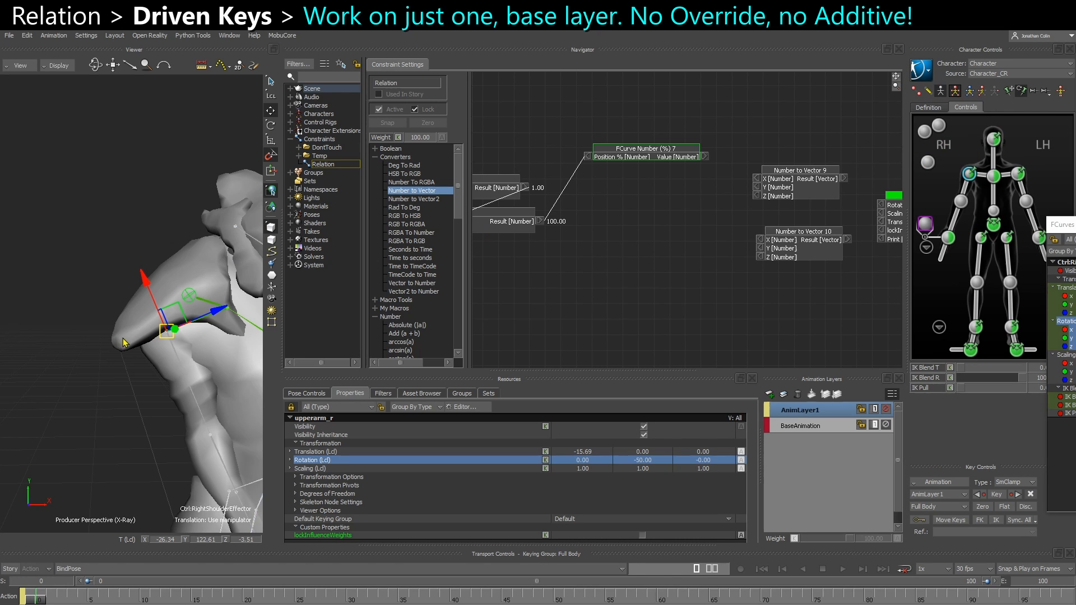
# Copy all of shoulder_r's keys from AnimLayer1 to the BaseAnimation layer
pyautogui.click(115, 368)
pyautogui.click(186, 306)
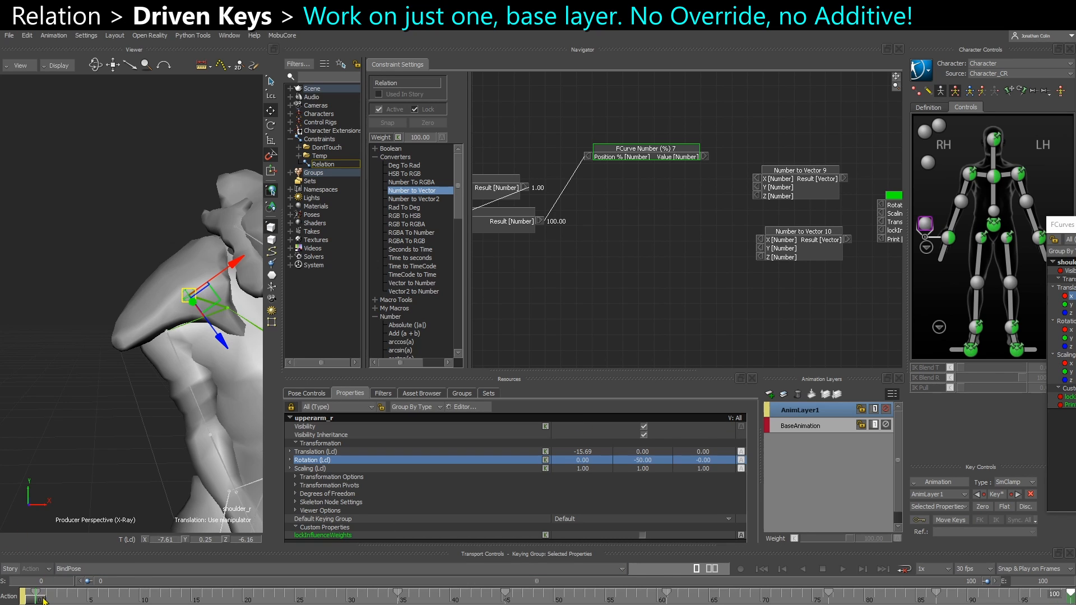
pyautogui.click(821, 430)
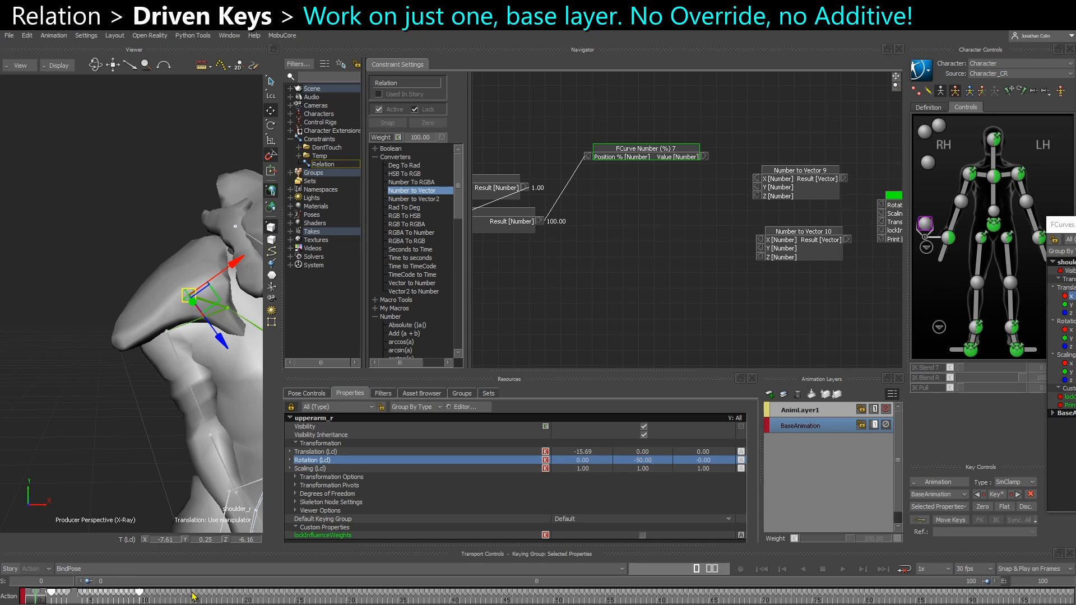
pyautogui.keyDown('shift'); pyautogui.doubleClick(929, 600); pyautogui.keyUp('shift')
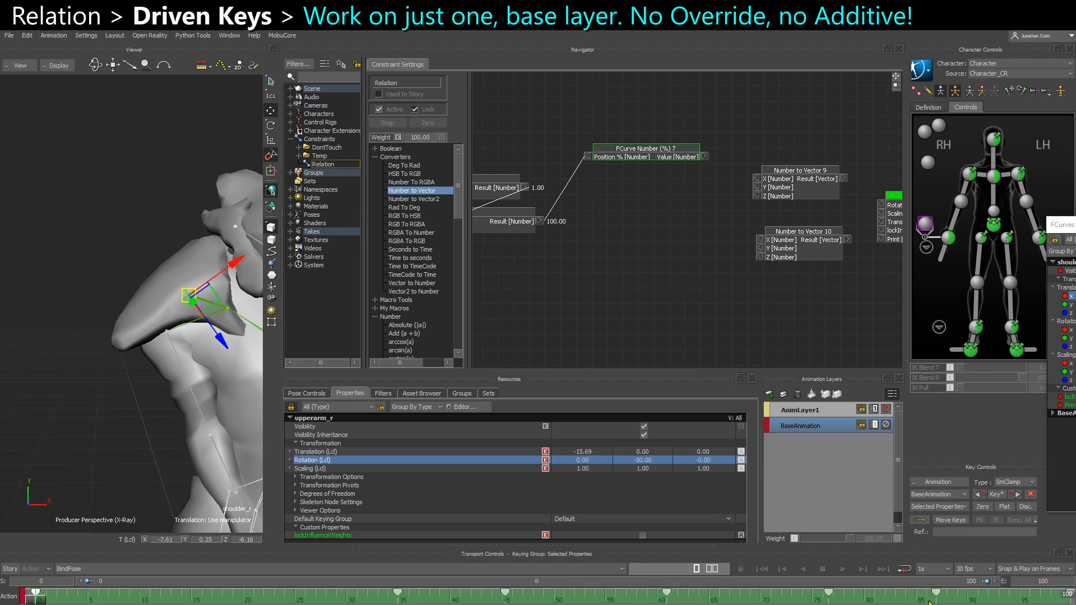
# Check the pose at frame 100, mute AnimLayer1 and delete that layer, leaving only BaseAnimation
pyautogui.click(799, 412)
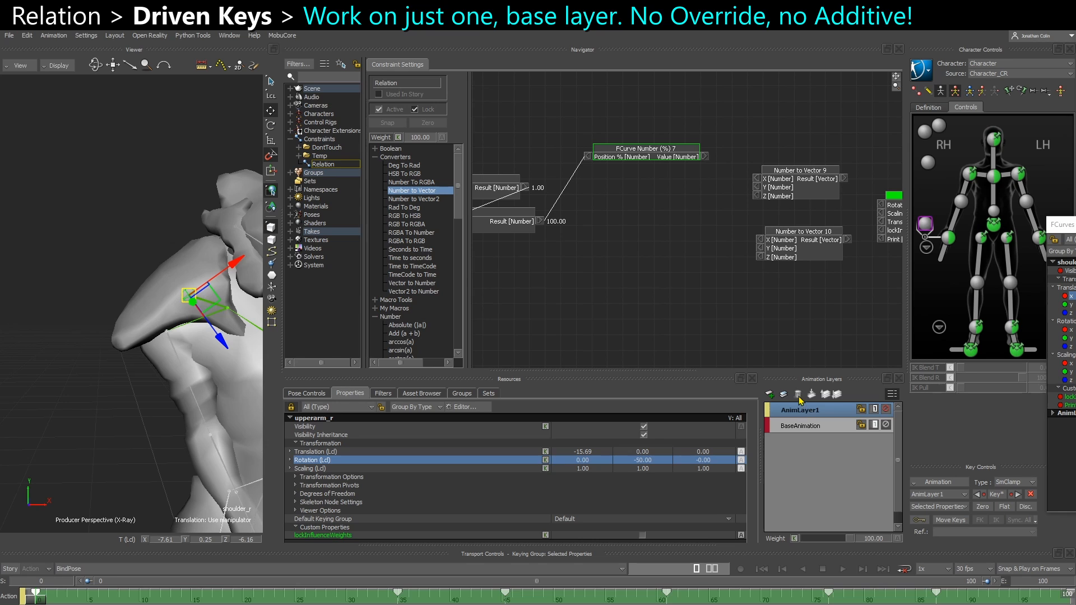
pyautogui.click(798, 395)
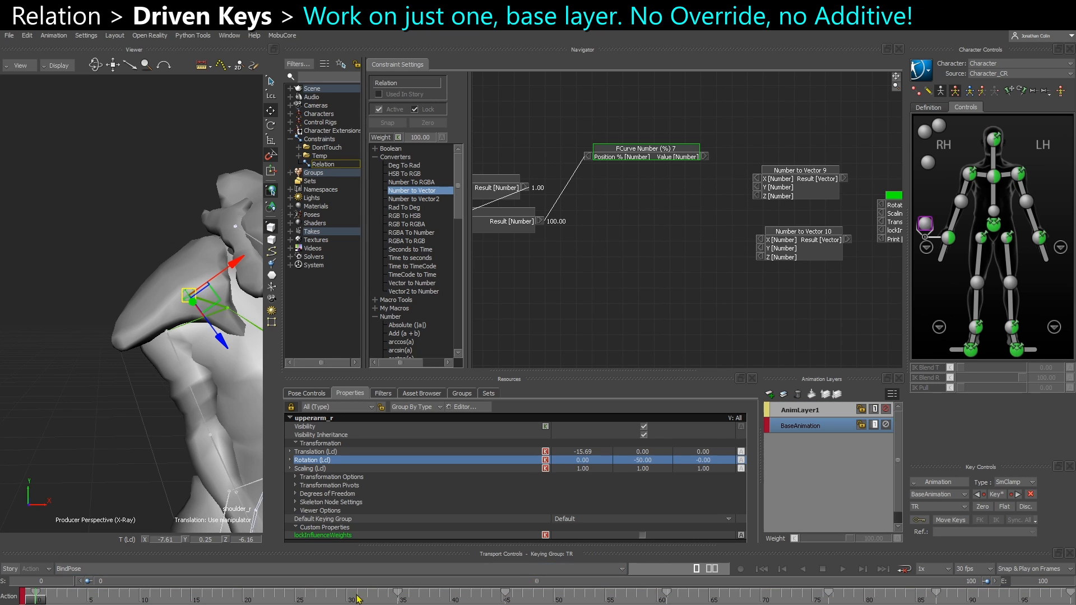
pyautogui.moveTo(358, 599); pyautogui.dragTo(1070, 600)
pyautogui.click(886, 409)
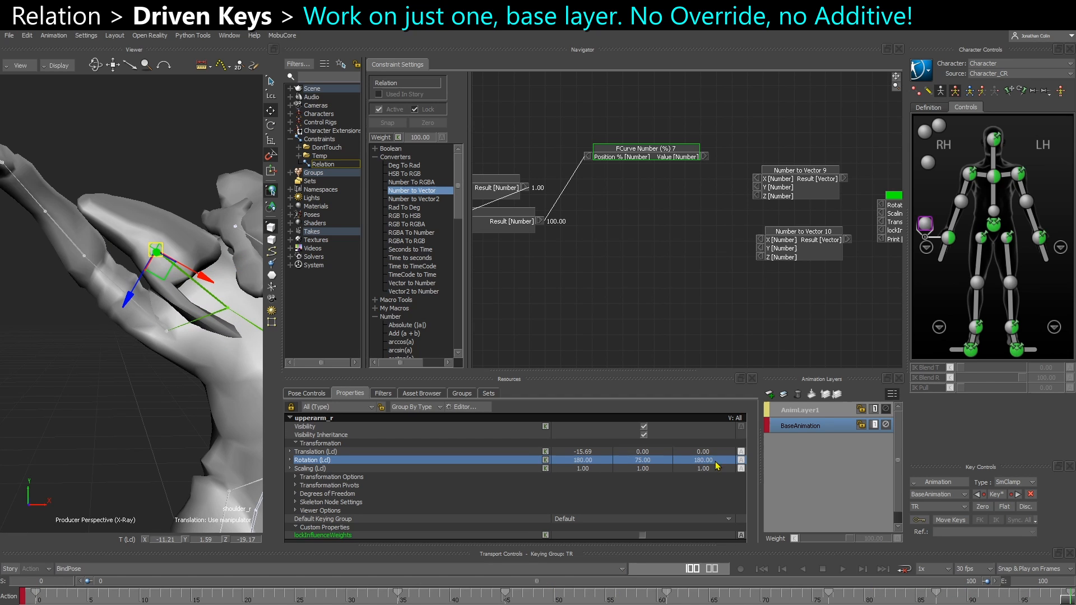
pyautogui.click(814, 415)
pyautogui.click(797, 394)
# Scrub the timeline between frames 66 and 53 to check the shoulder motion, and return to frame 0
pyautogui.click(748, 599)
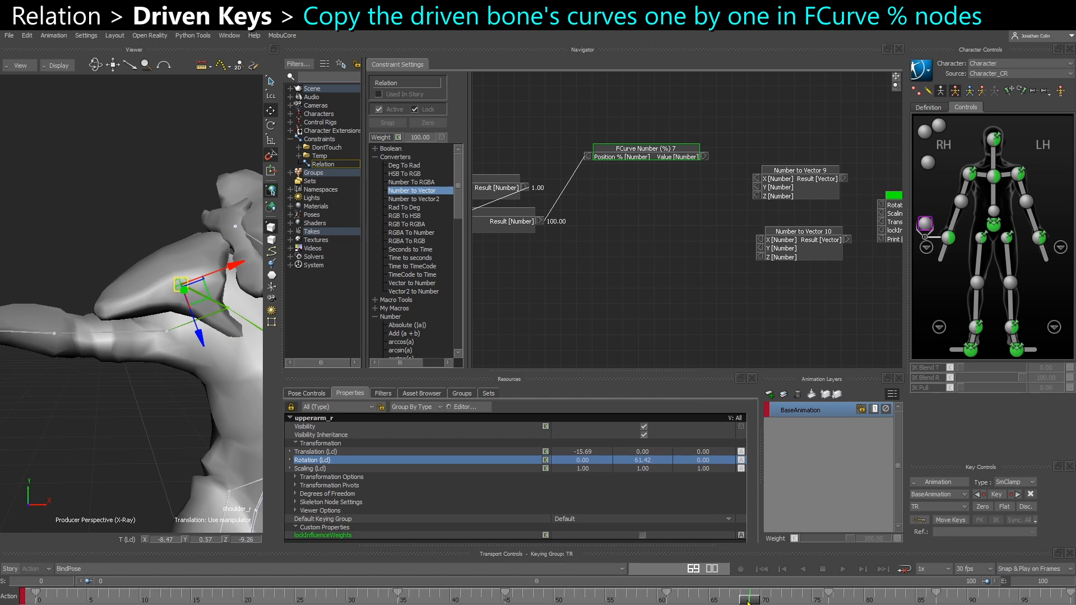
pyautogui.moveTo(748, 602); pyautogui.dragTo(584, 599)
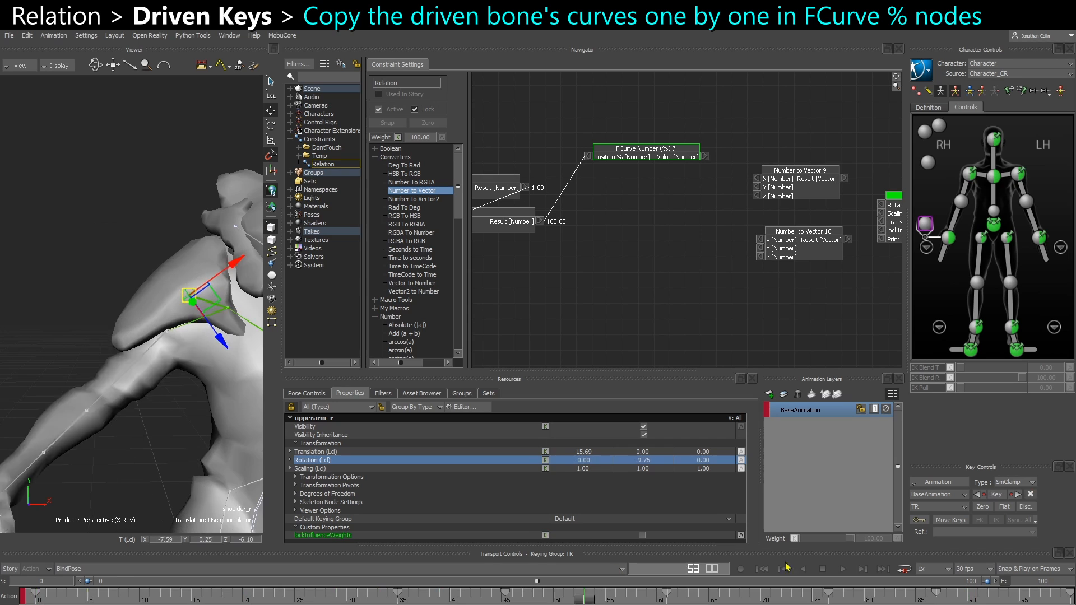
pyautogui.click(782, 569)
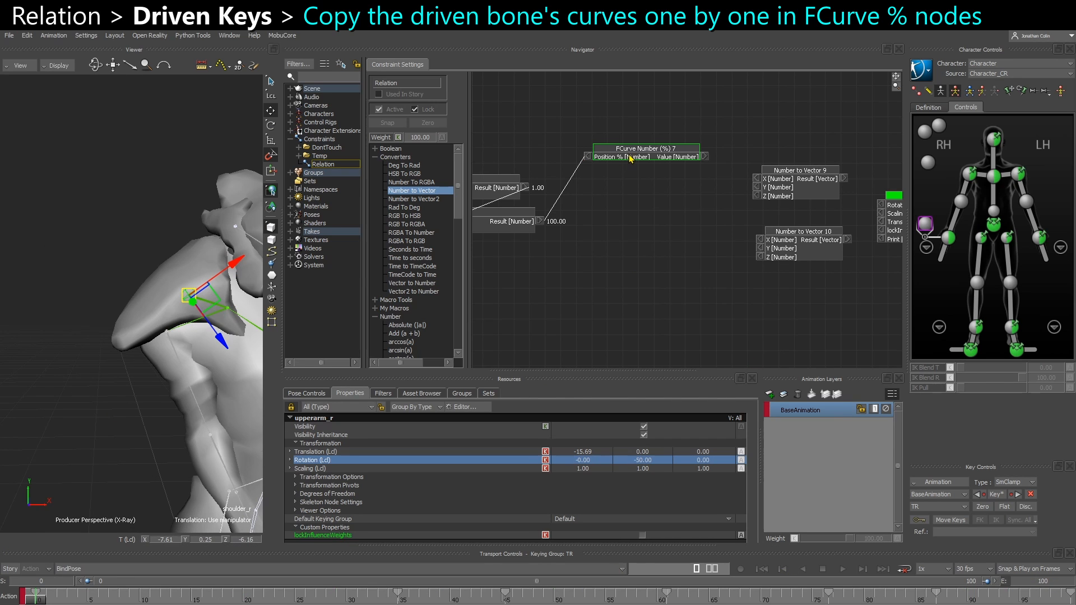
# Open the FCurve Number (%) 7 node for editing and arrange its curve window alongside the FCurves window showing shoulder_r
pyautogui.rightClick(631, 159)
pyautogui.click(648, 184)
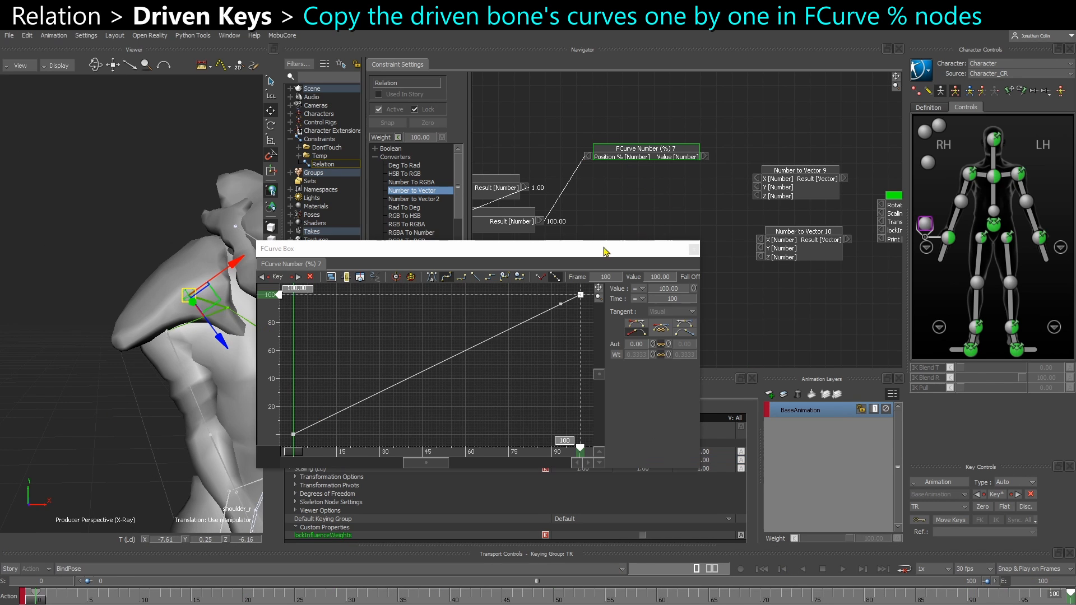
pyautogui.moveTo(605, 252); pyautogui.dragTo(628, 263)
pyautogui.moveTo(1075, 84); pyautogui.dragTo(212, 361)
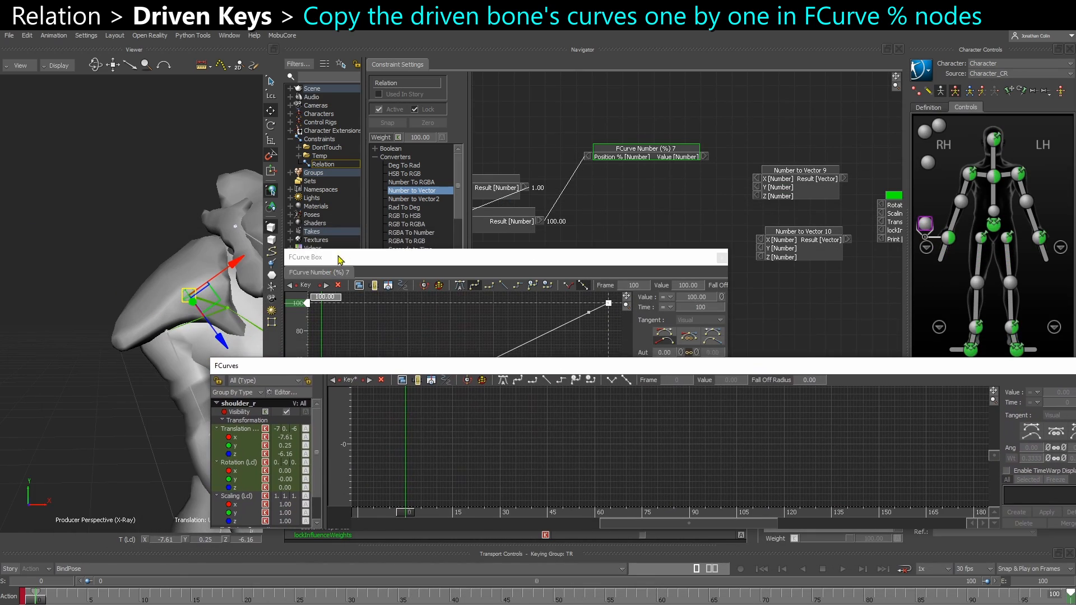
pyautogui.moveTo(343, 261); pyautogui.dragTo(117, 43)
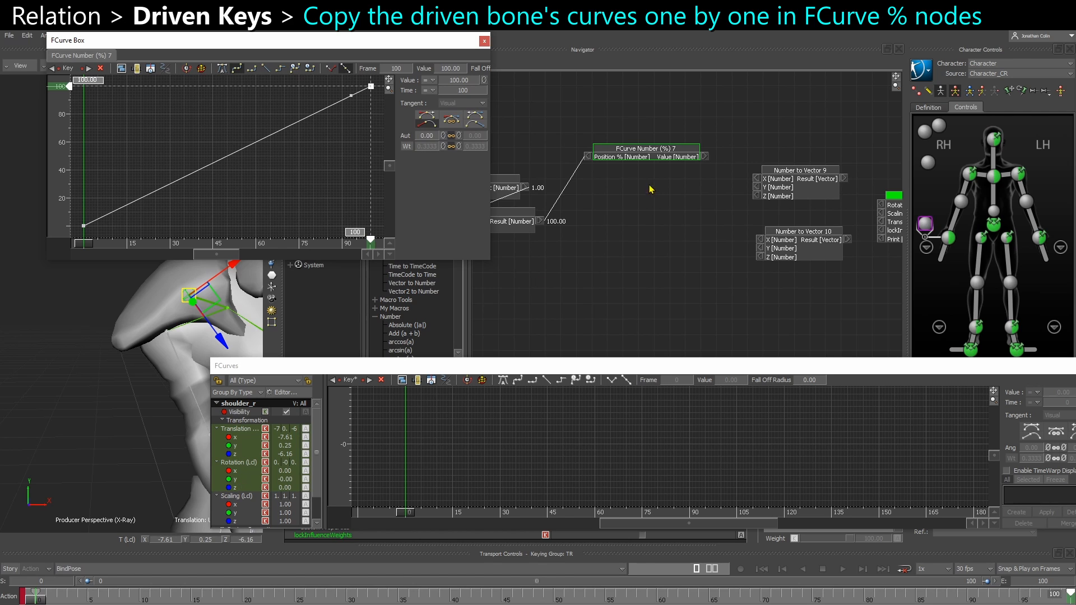
# Duplicate the FCurve Number (%) 7 node three times with its input connection and stack the copies below it
pyautogui.moveTo(637, 158); pyautogui.dragTo(640, 135)
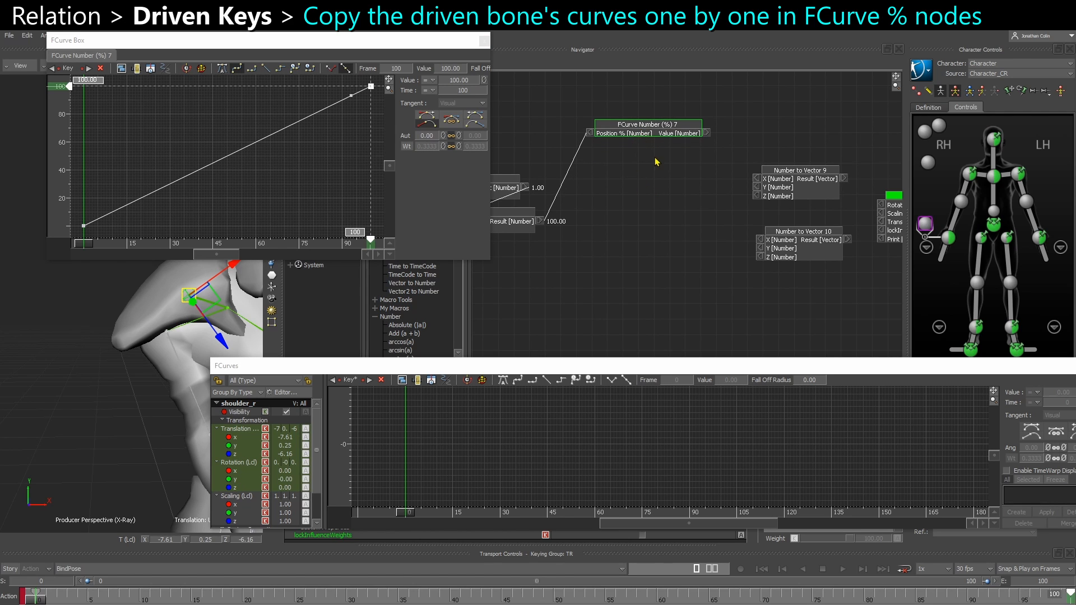
pyautogui.hotkey('ctrl', 'v')
pyautogui.moveTo(679, 175); pyautogui.dragTo(621, 161)
pyautogui.click(630, 198)
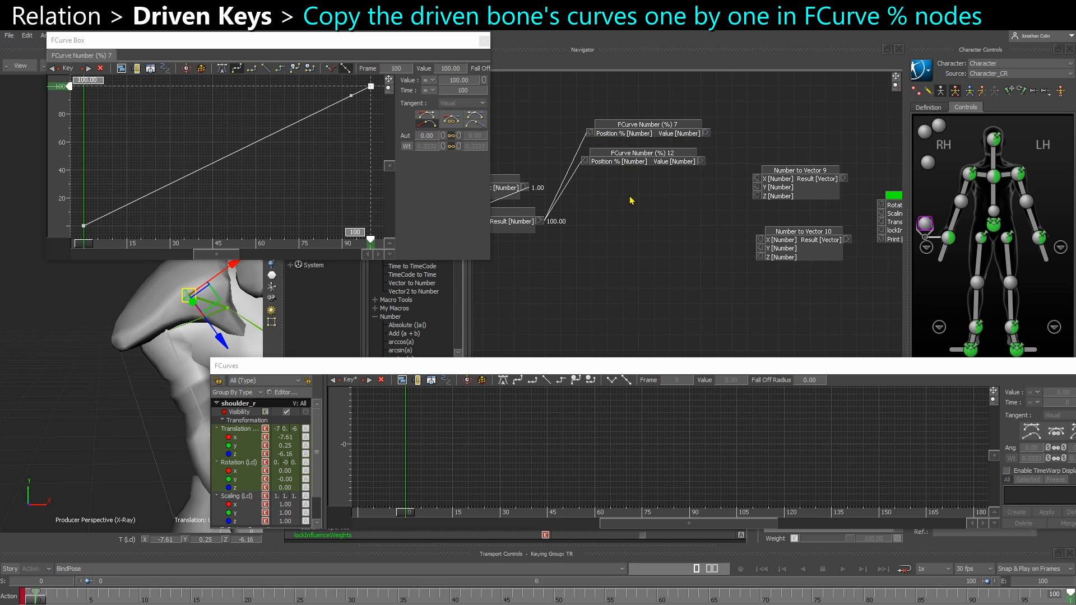
pyautogui.hotkey('ctrl', 'v')
pyautogui.moveTo(656, 203); pyautogui.dragTo(612, 183)
pyautogui.hotkey('ctrl', 'v')
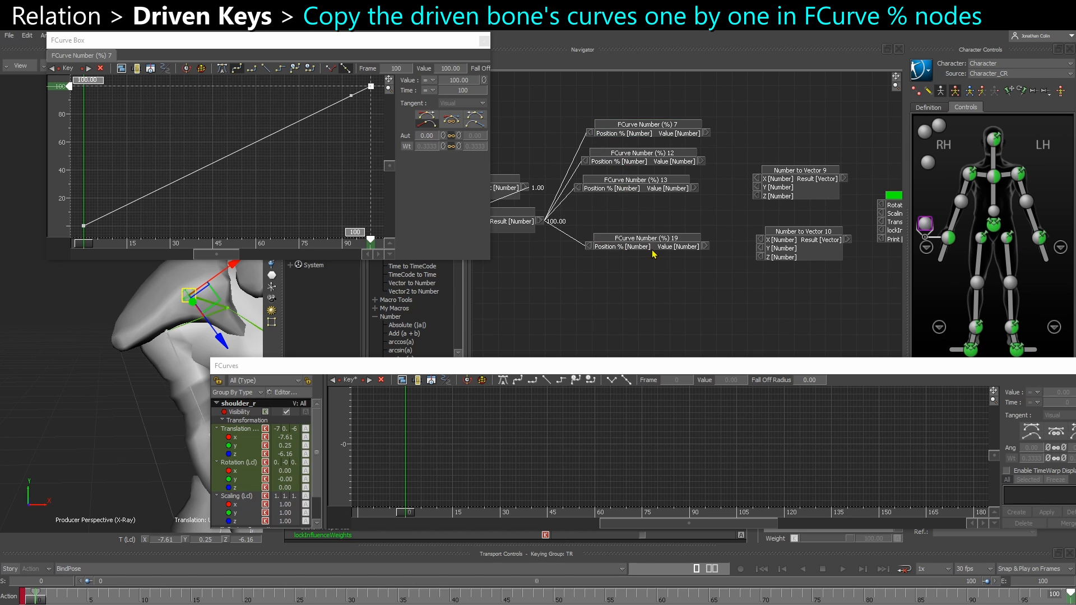
pyautogui.moveTo(653, 253); pyautogui.dragTo(661, 263)
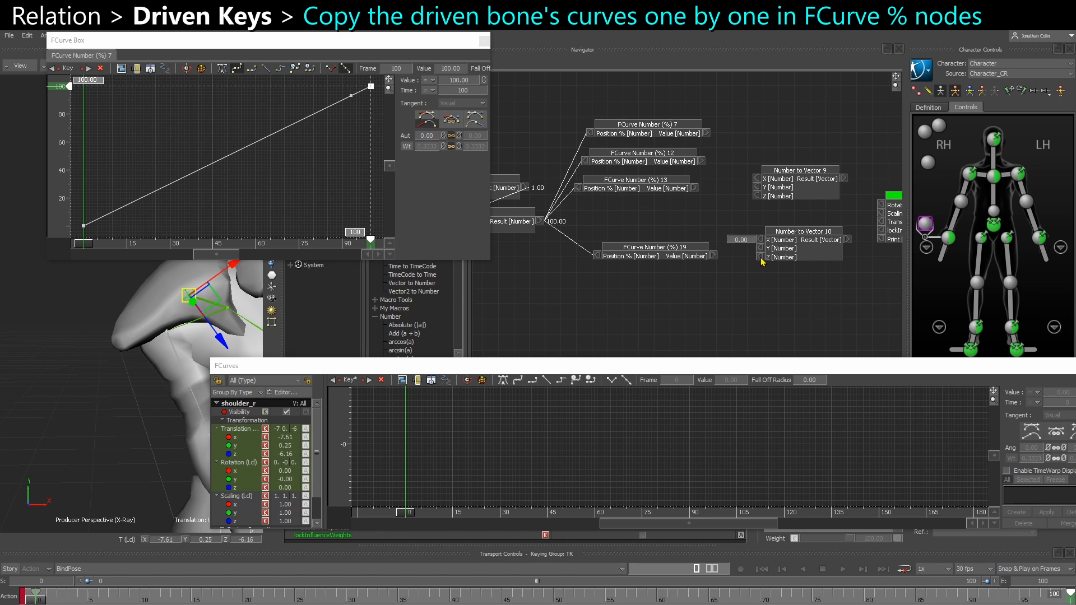
# Connect FCurve nodes 7, 12 and 13 to Number to Vector 9's X, Y and Z, and node 19 to Number to Vector 10's Y
pyautogui.moveTo(693, 257); pyautogui.dragTo(760, 249)
pyautogui.moveTo(694, 188); pyautogui.dragTo(782, 160)
pyautogui.moveTo(807, 243); pyautogui.dragTo(807, 245)
pyautogui.moveTo(647, 277); pyautogui.dragTo(854, 223)
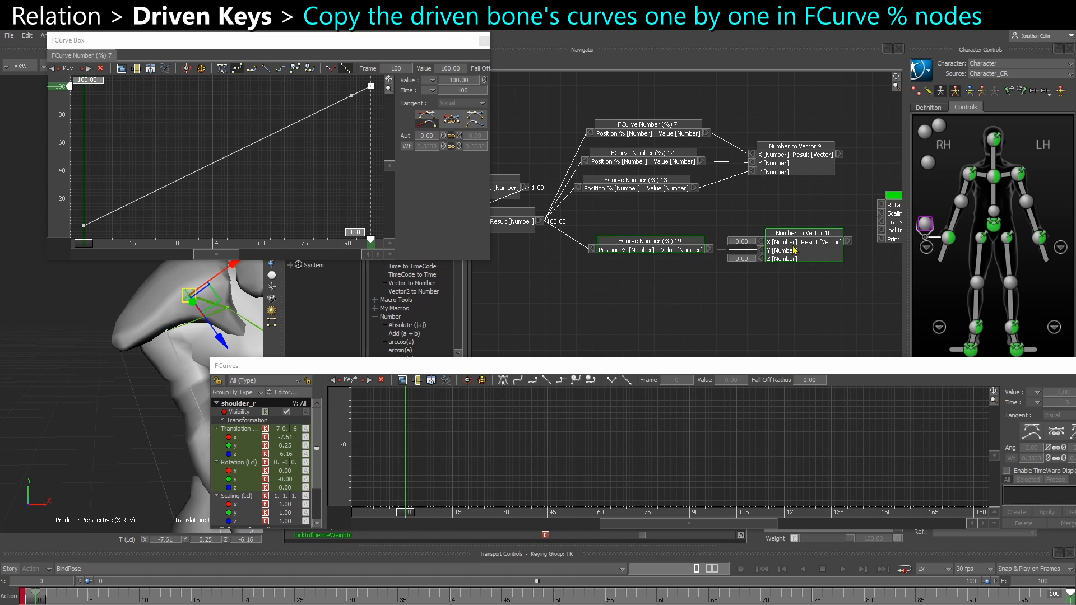
pyautogui.moveTo(794, 247); pyautogui.dragTo(780, 234)
pyautogui.click(720, 203)
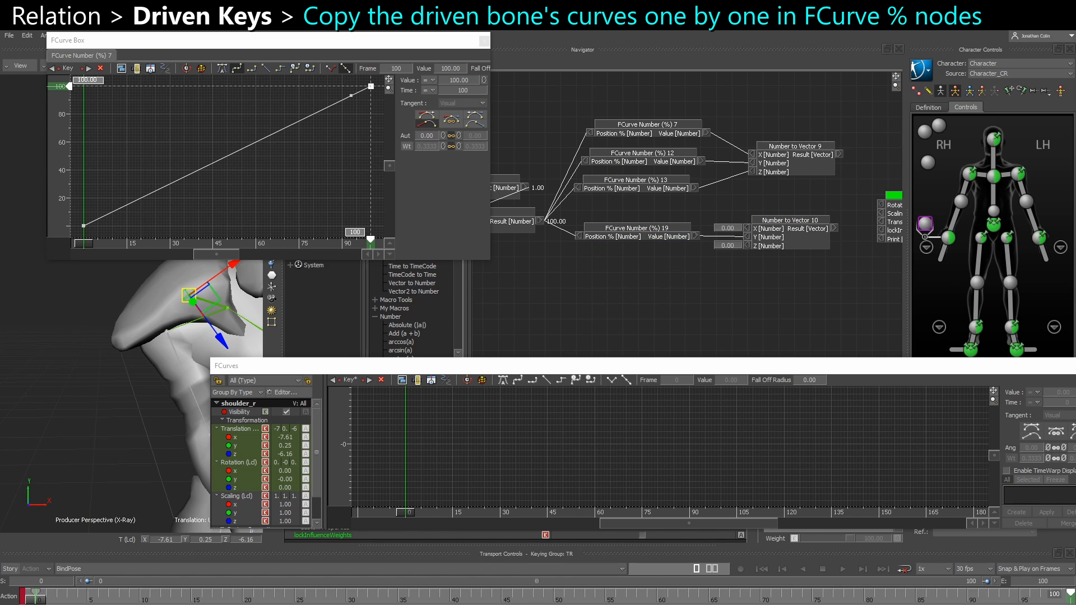
# Go to frame 50 to check the shoulder pose and close the FCurve Number (%) 7 curve window
pyautogui.moveTo(35, 601); pyautogui.dragTo(554, 594)
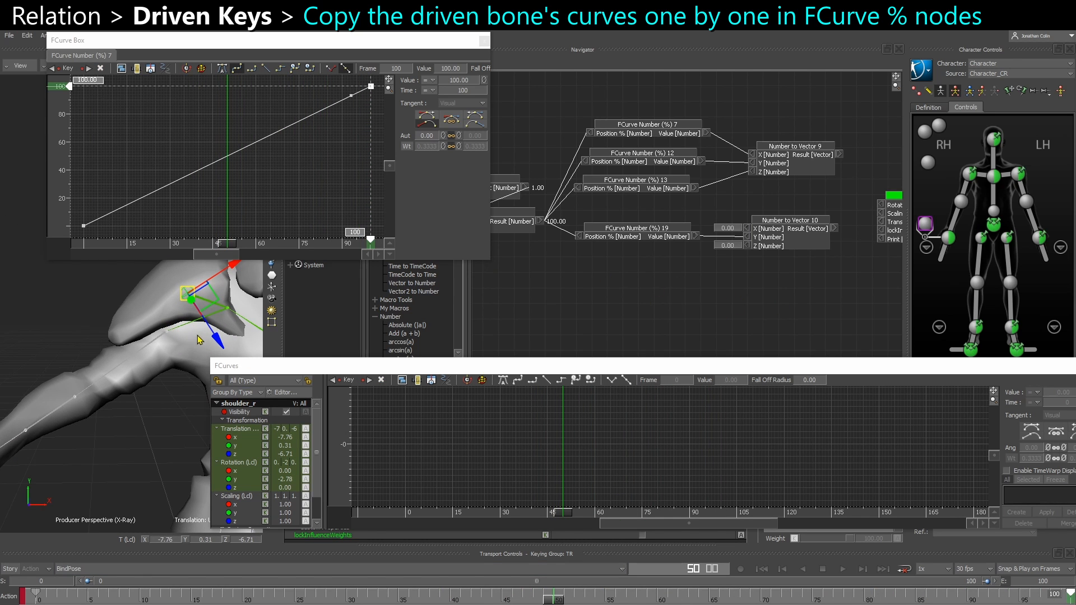
pyautogui.click(122, 310)
pyautogui.click(187, 294)
pyautogui.rightClick(651, 135)
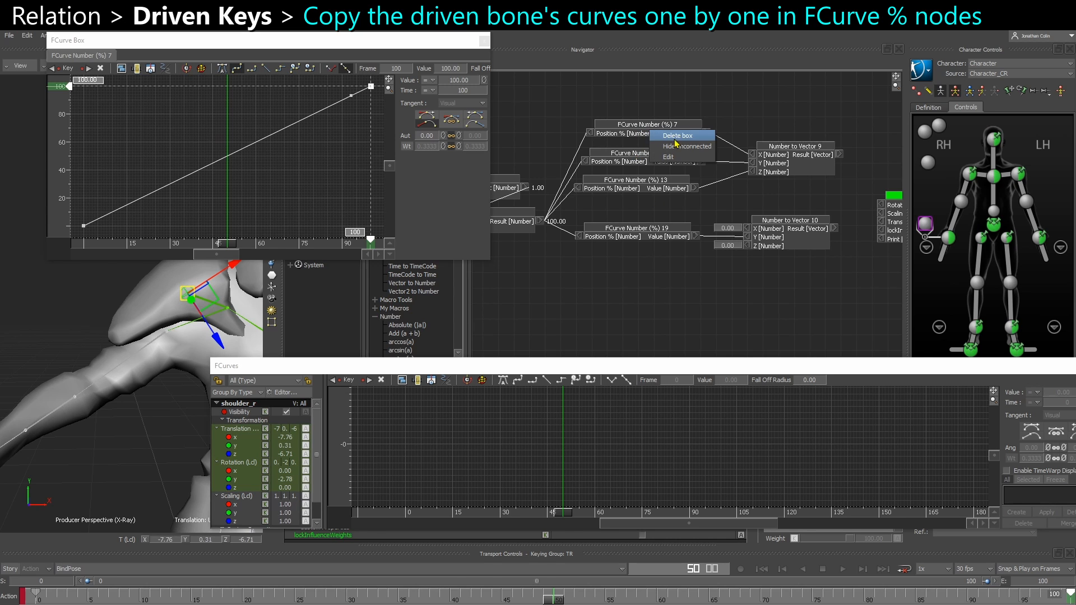
pyautogui.click(485, 42)
pyautogui.click(485, 42)
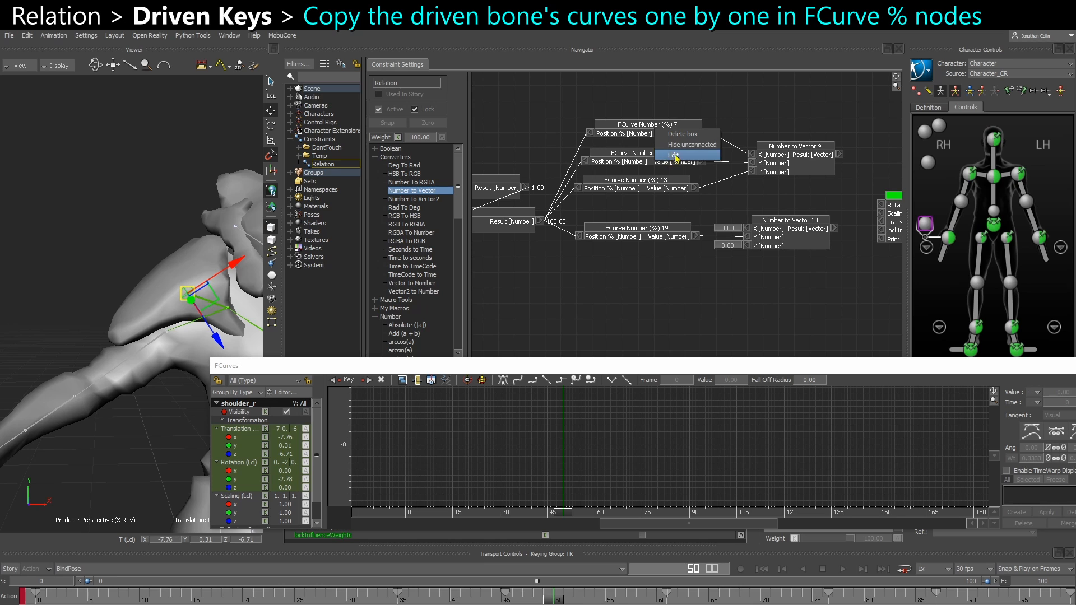
pyautogui.click(651, 135)
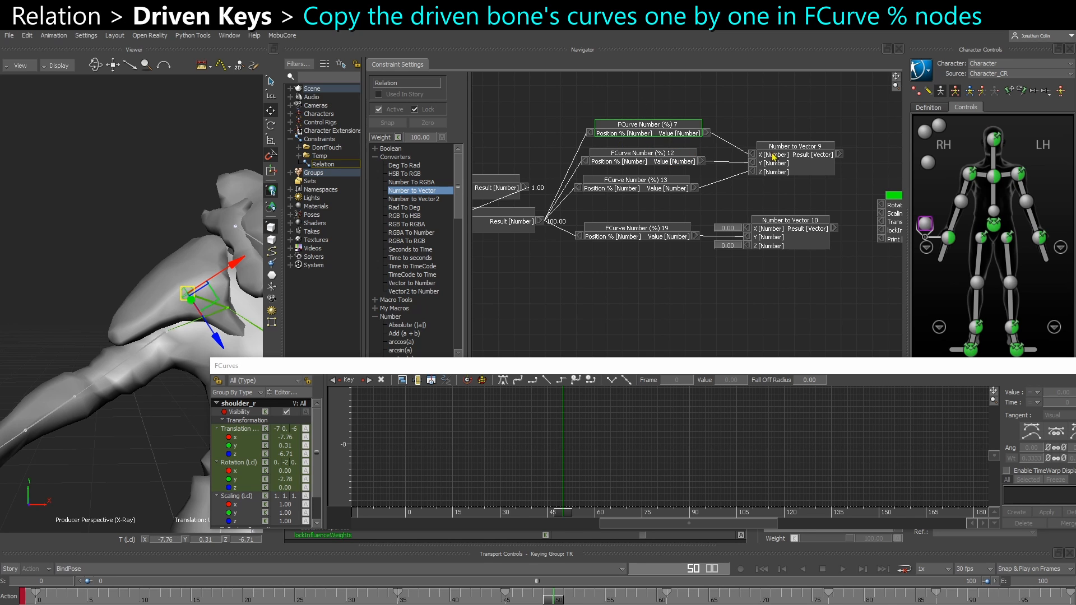
# Move Number to Vector 9 and its three FCurve nodes below the Number to Vector 10 group, beside the shoulder_r box
pyautogui.moveTo(778, 162); pyautogui.dragTo(759, 172)
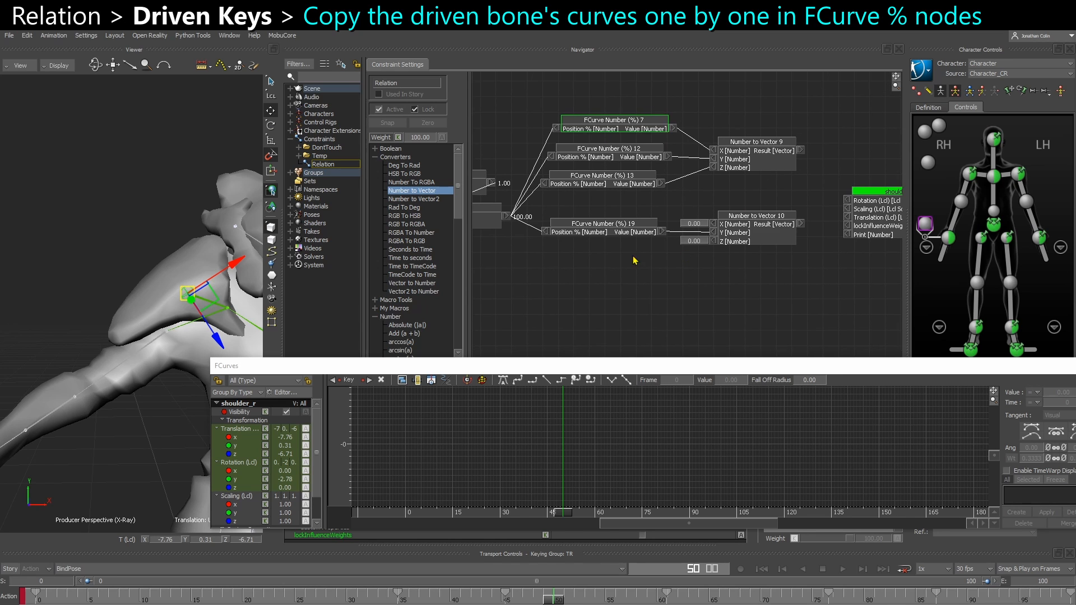
pyautogui.moveTo(660, 162); pyautogui.dragTo(737, 107)
pyautogui.moveTo(749, 159); pyautogui.dragTo(750, 316)
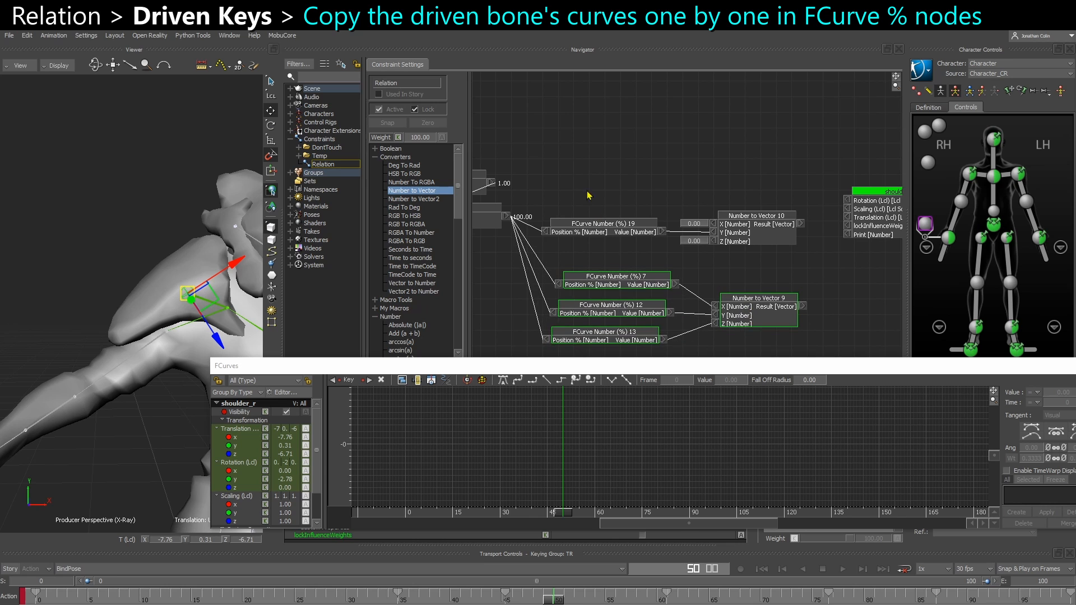
pyautogui.moveTo(587, 191); pyautogui.dragTo(768, 177)
pyautogui.moveTo(773, 351); pyautogui.dragTo(775, 353)
pyautogui.moveTo(761, 306); pyautogui.dragTo(756, 242)
pyautogui.keyDown('shift'); pyautogui.moveTo(799, 252); pyautogui.dragTo(769, 244); pyautogui.keyUp('shift')
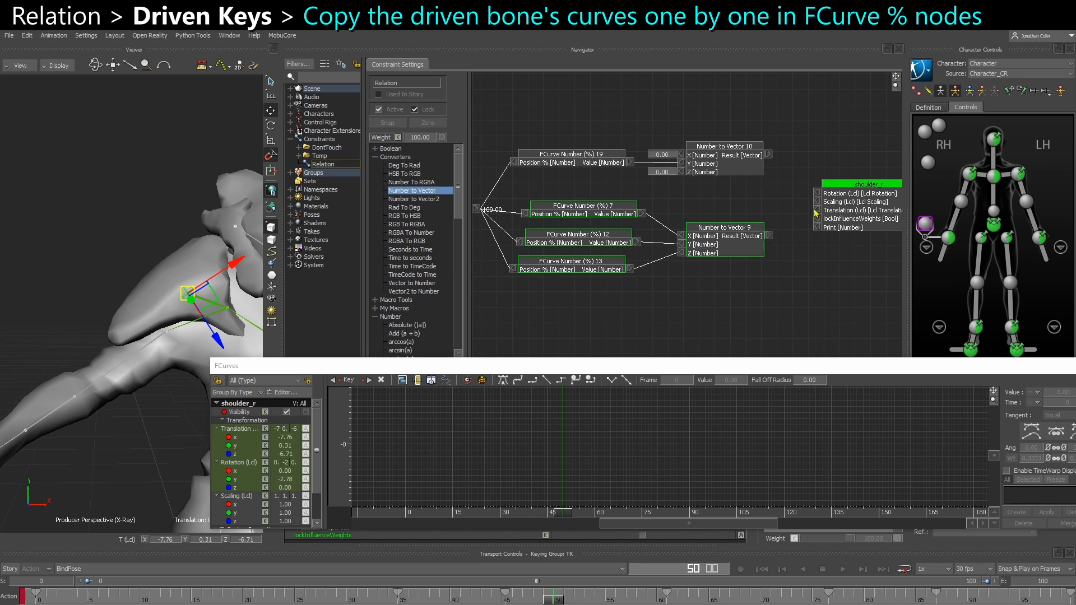
pyautogui.scroll(2, 816, 229)
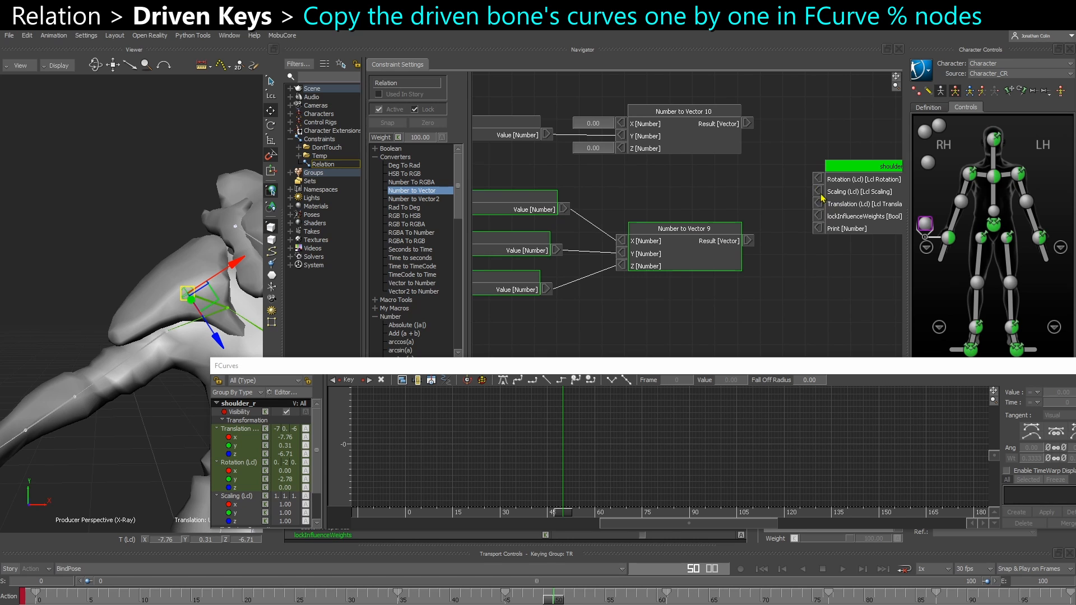
pyautogui.scroll(-2, 700, 271)
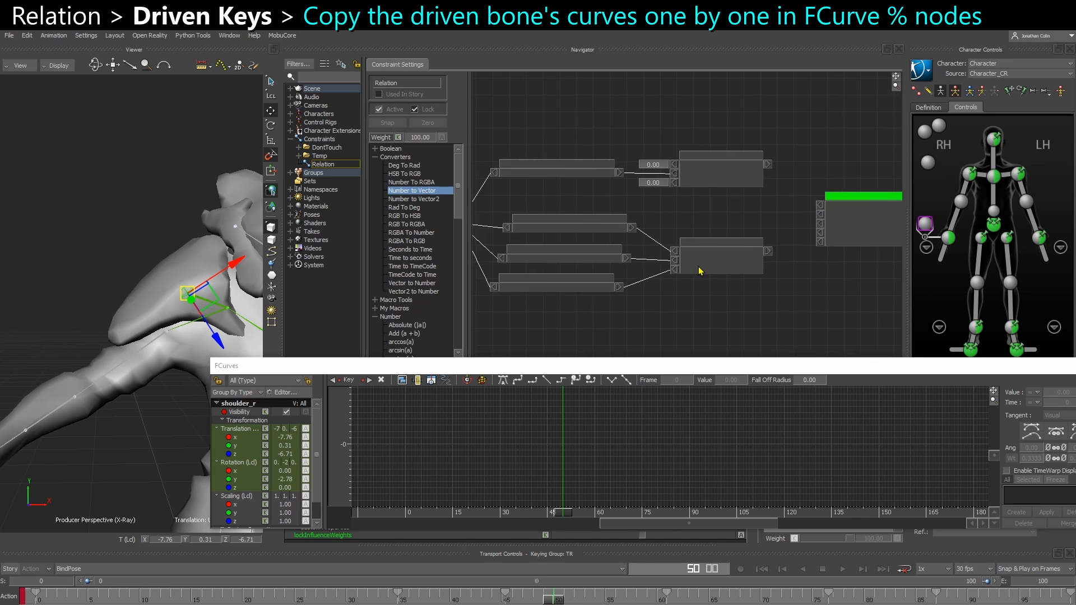
pyautogui.moveTo(642, 311); pyautogui.dragTo(785, 229)
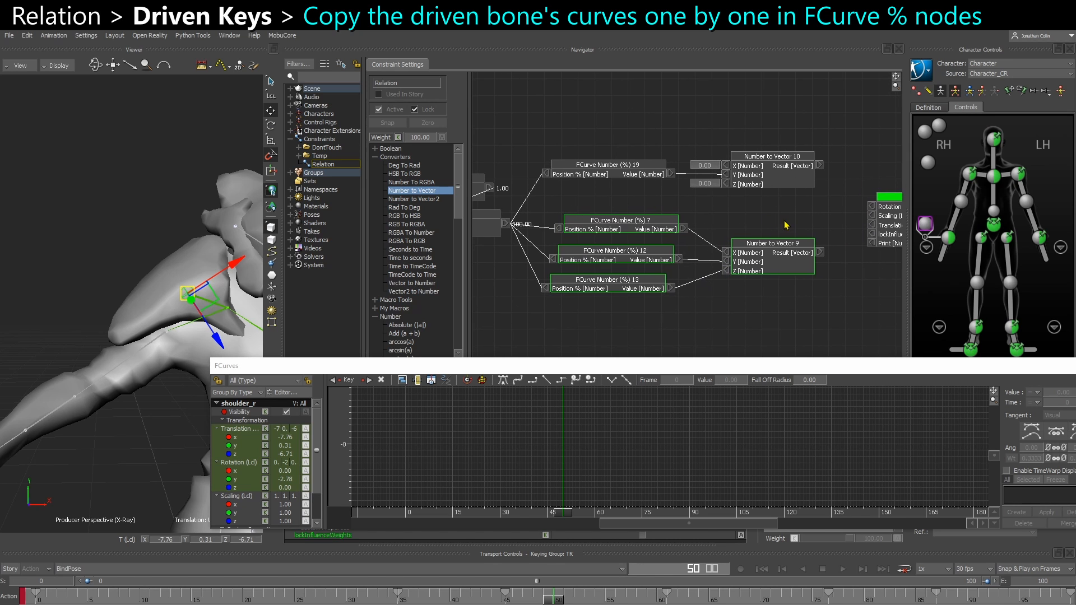
pyautogui.click(624, 212)
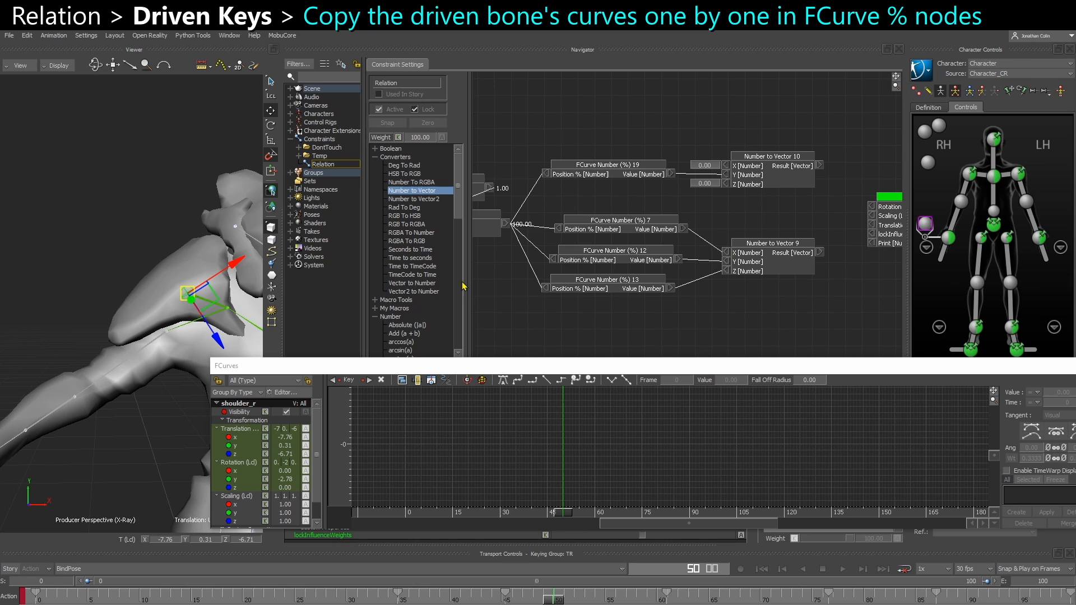
# Display shoulder_r's Translation X curve in the FCurves window and frame all its keys
pyautogui.click(614, 228)
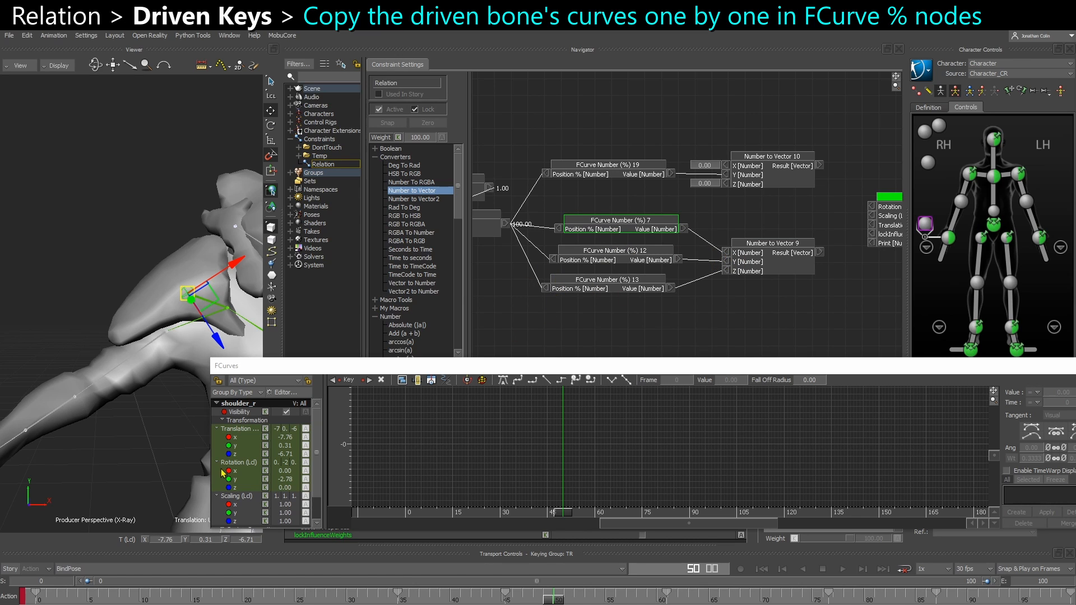
pyautogui.click(239, 438)
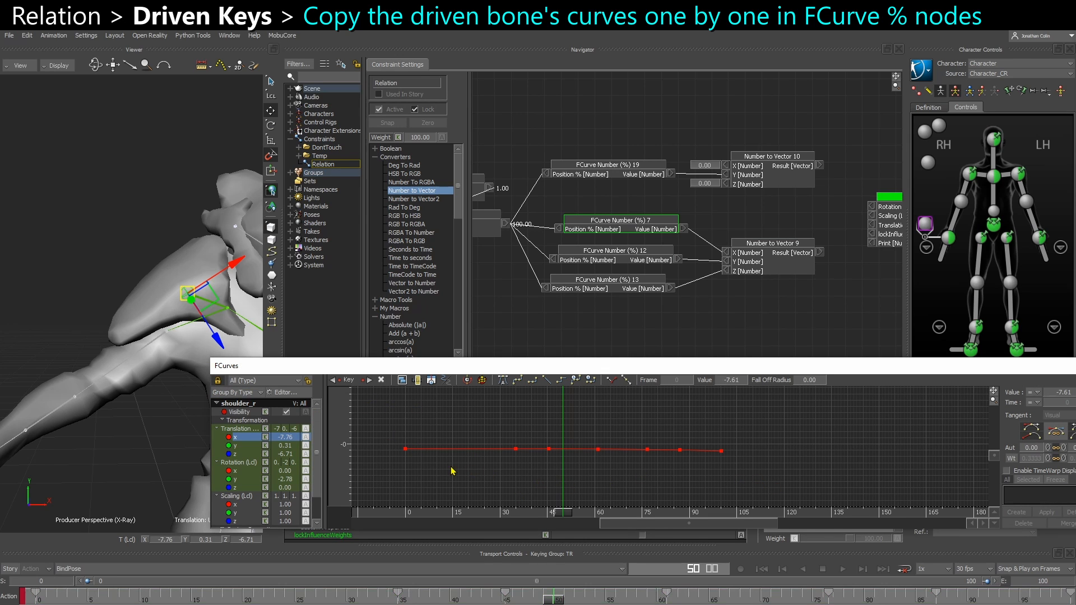
pyautogui.press('a')
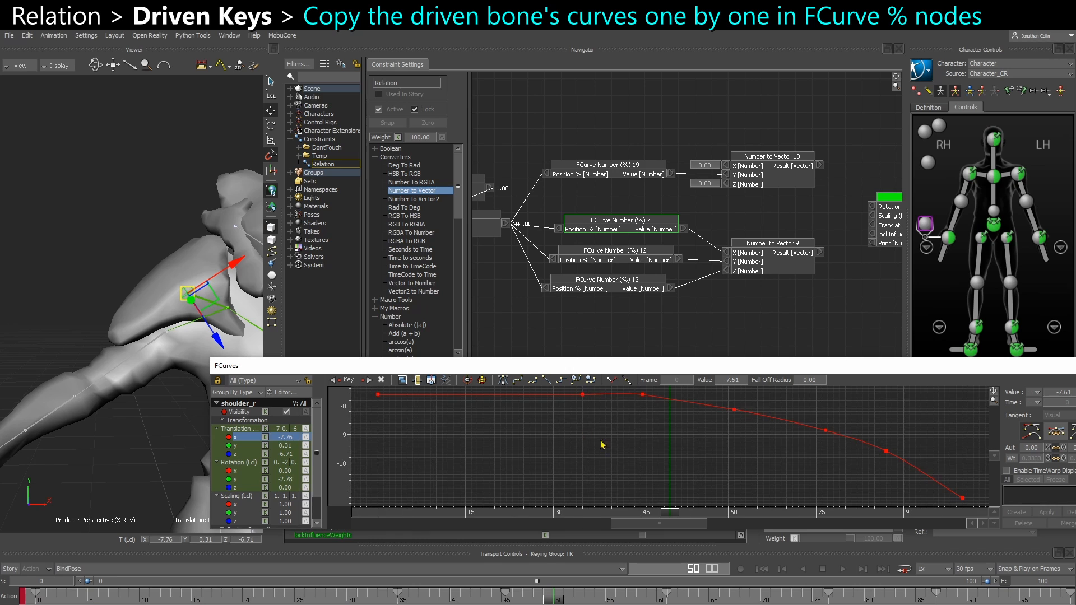
pyautogui.scroll(-2, 603, 446)
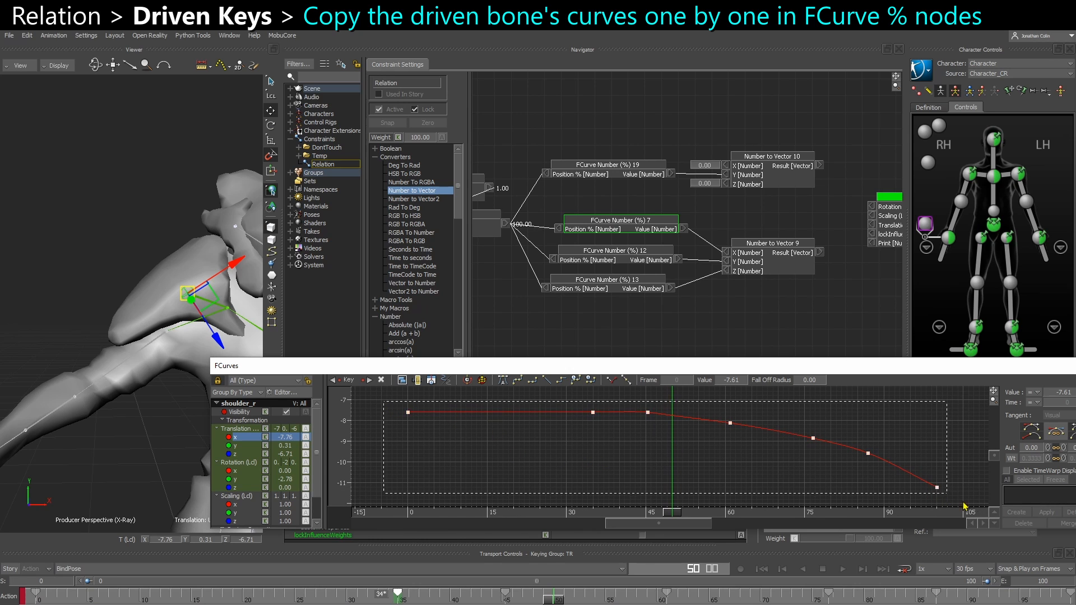
pyautogui.click(929, 492)
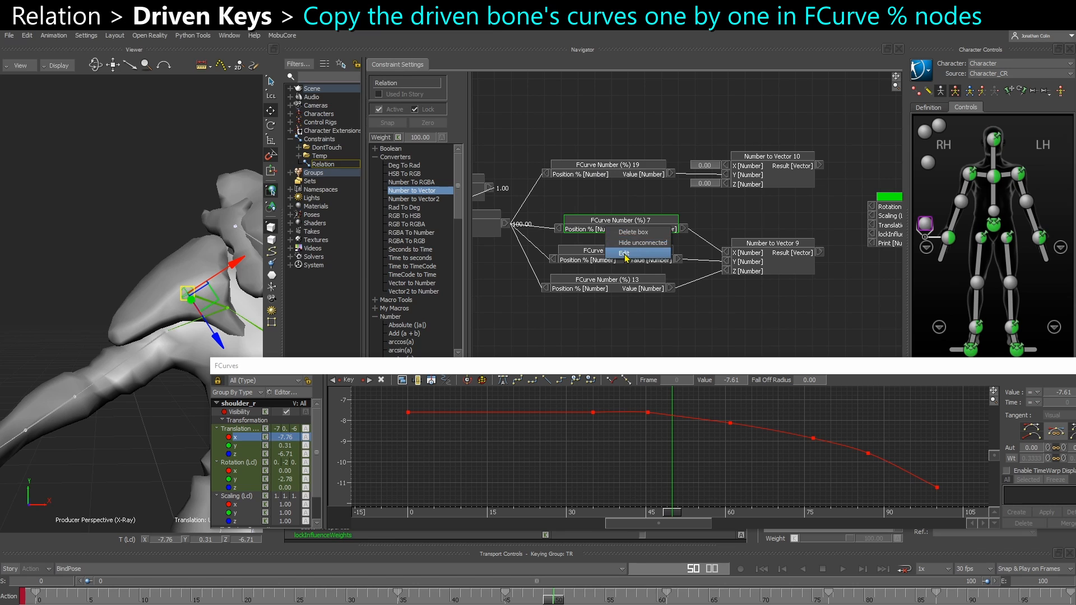
# Reopen FCurve Number (%) 7 for editing, go to frame 0 and delete both default keys from its curve
pyautogui.doubleClick(620, 227)
pyautogui.click(261, 189)
pyautogui.click(86, 242)
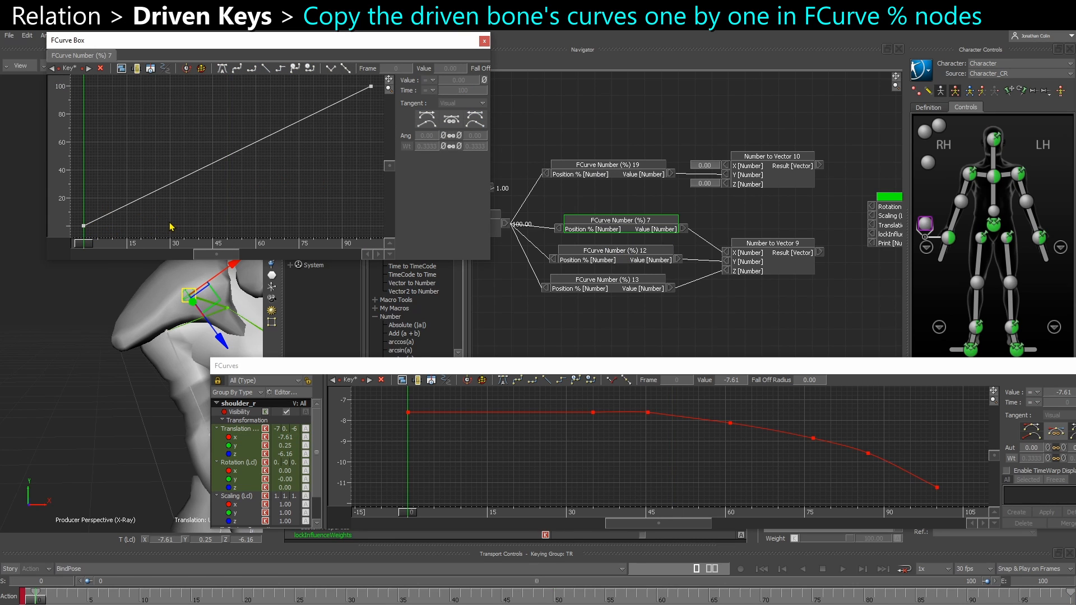
pyautogui.rightClick(197, 213)
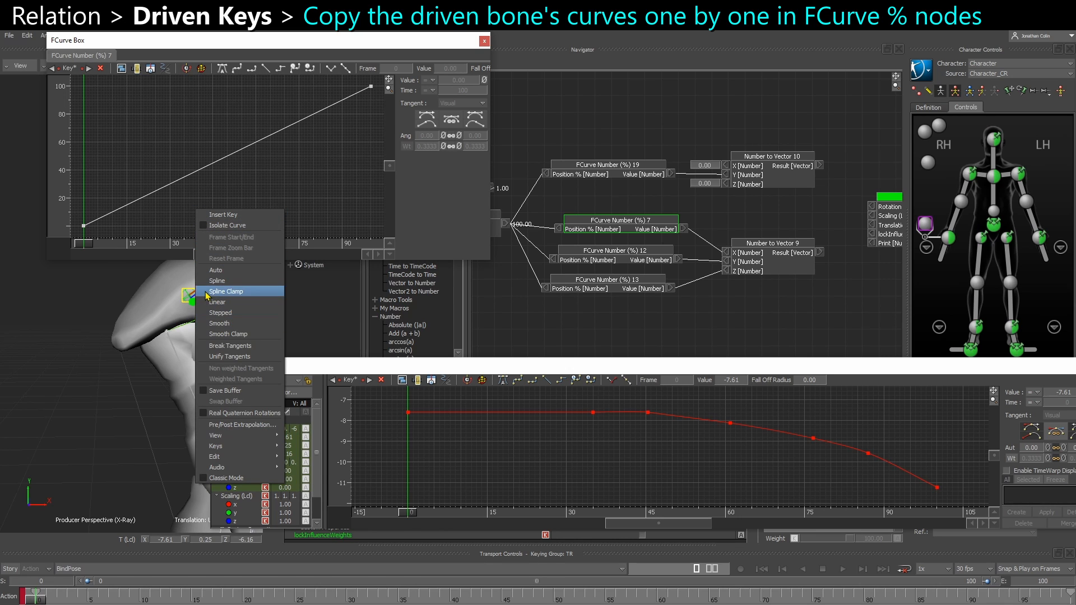
pyautogui.moveTo(236, 461)
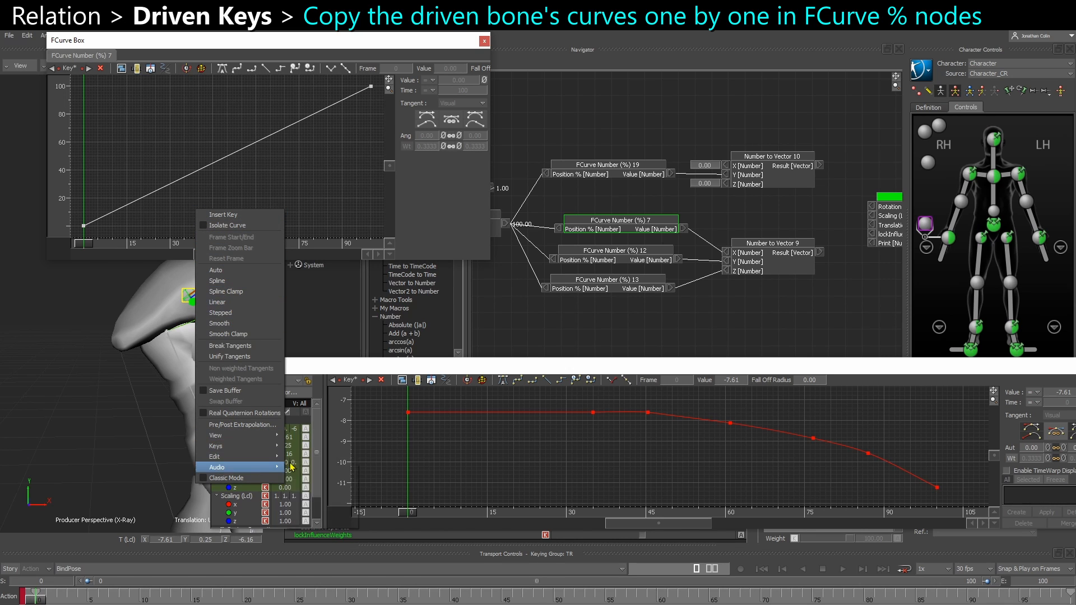
pyautogui.click(330, 472)
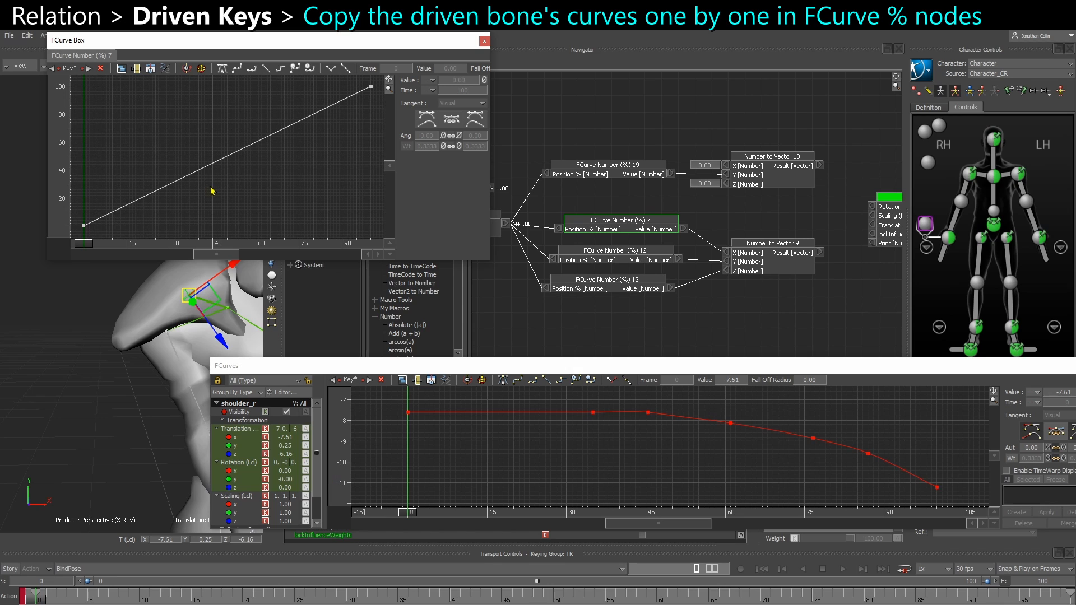
pyautogui.scroll(-2, 273, 152)
pyautogui.click(350, 98)
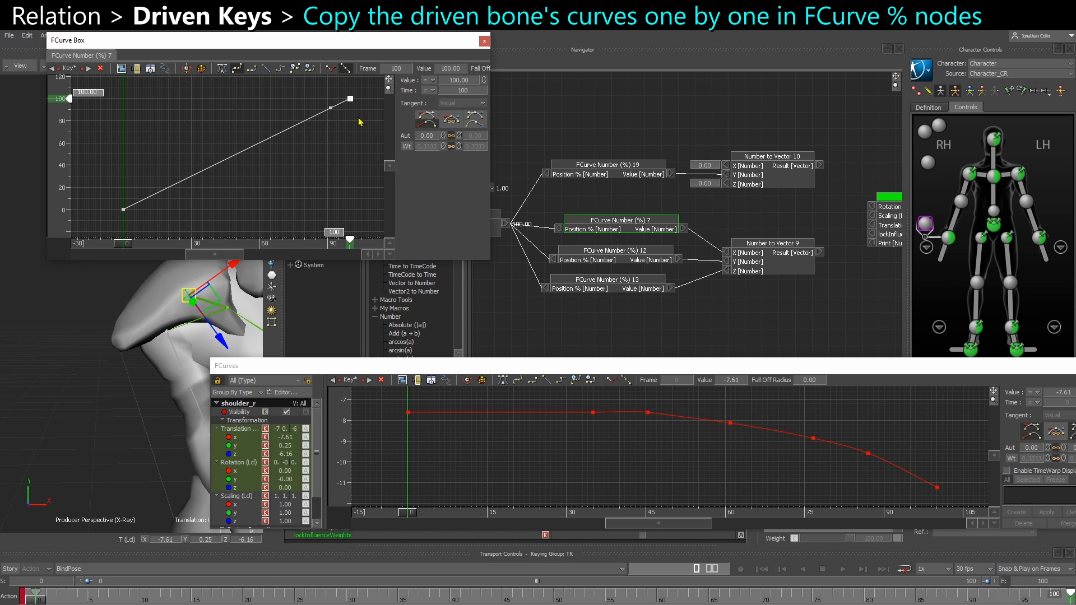
pyautogui.press('Delete')
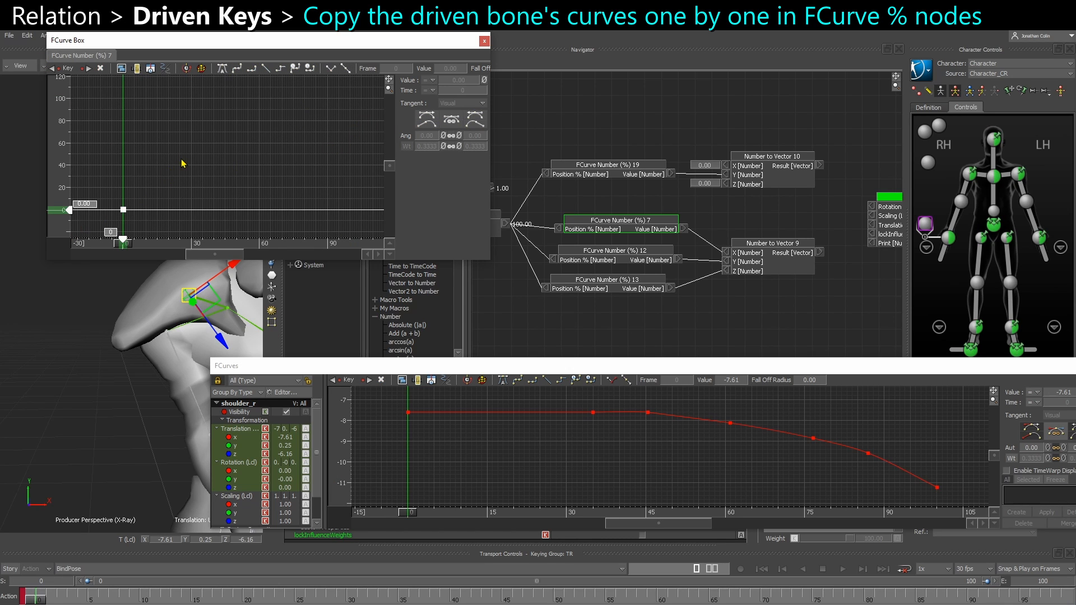
pyautogui.press('Delete')
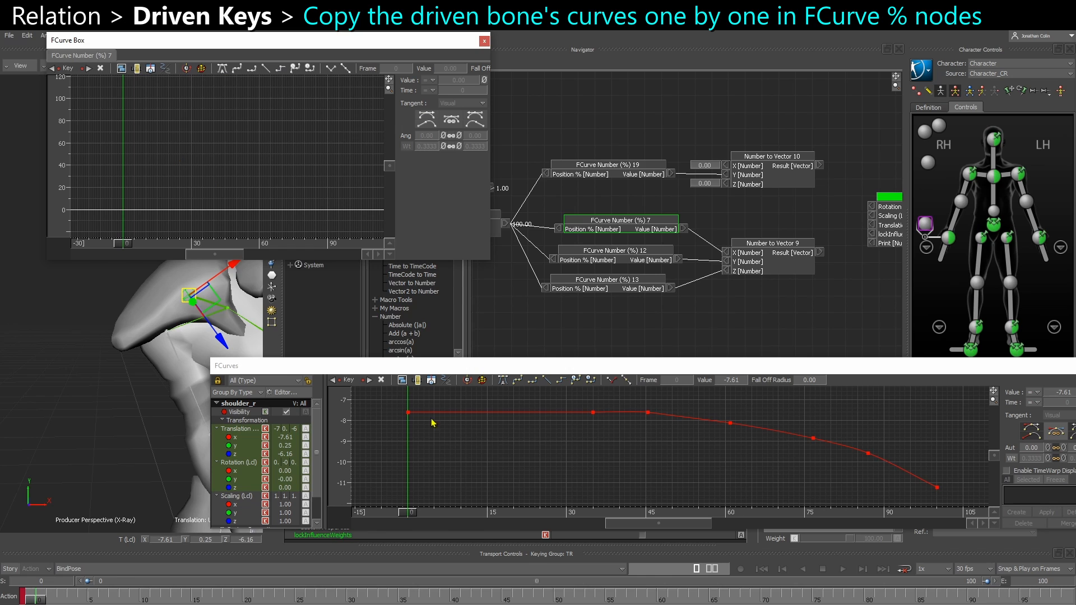
# Select all keys of shoulder_r's Translation X curve from frame 0 to 100 and copy them
pyautogui.moveTo(392, 403); pyautogui.dragTo(462, 448)
pyautogui.click(218, 381)
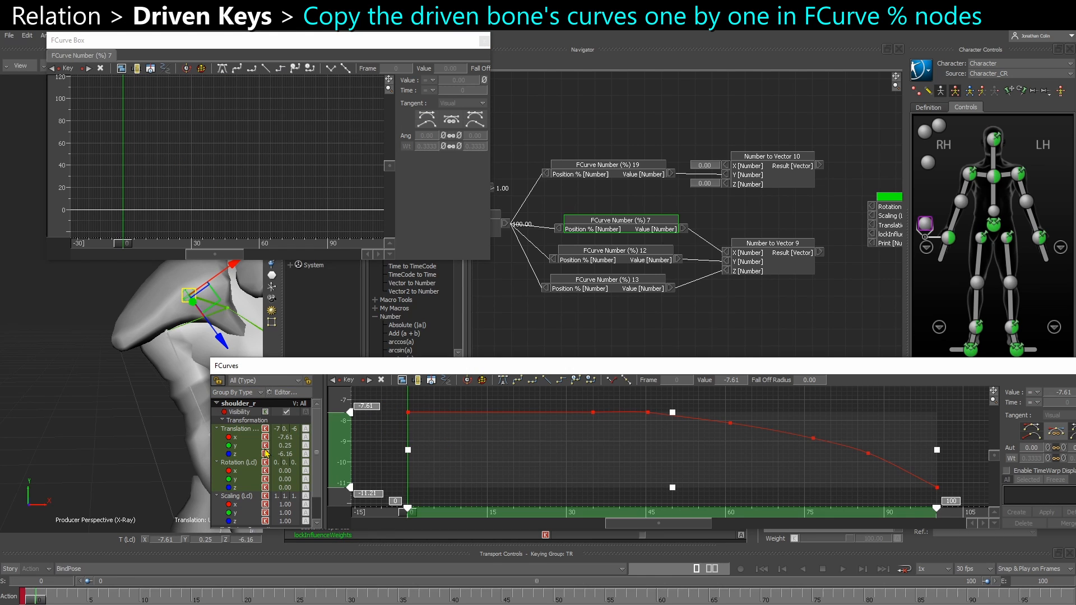
pyautogui.click(235, 440)
pyautogui.click(510, 358)
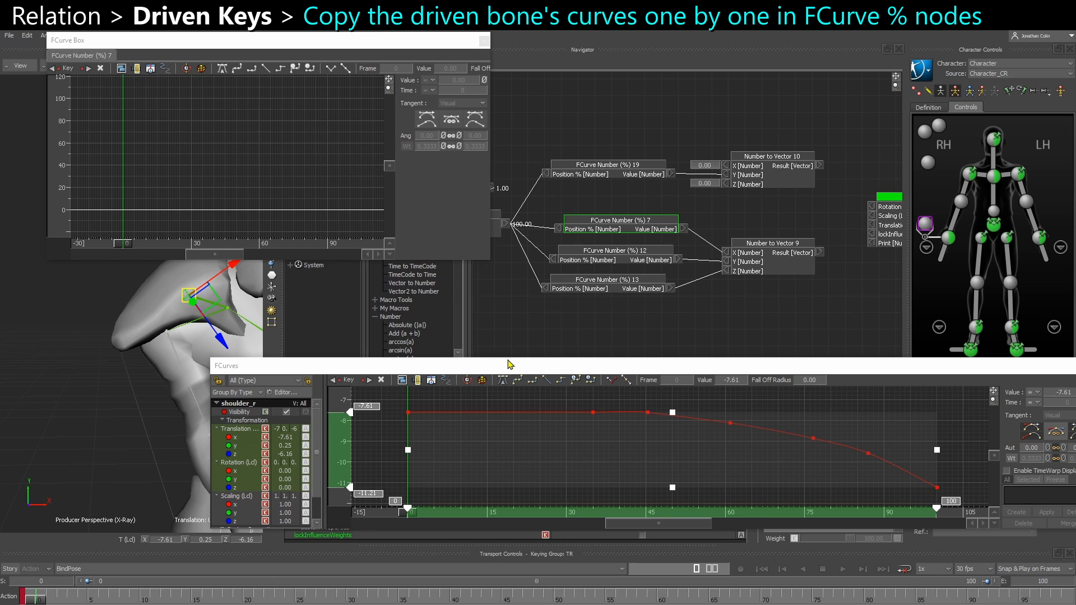
pyautogui.moveTo(390, 400); pyautogui.dragTo(947, 495)
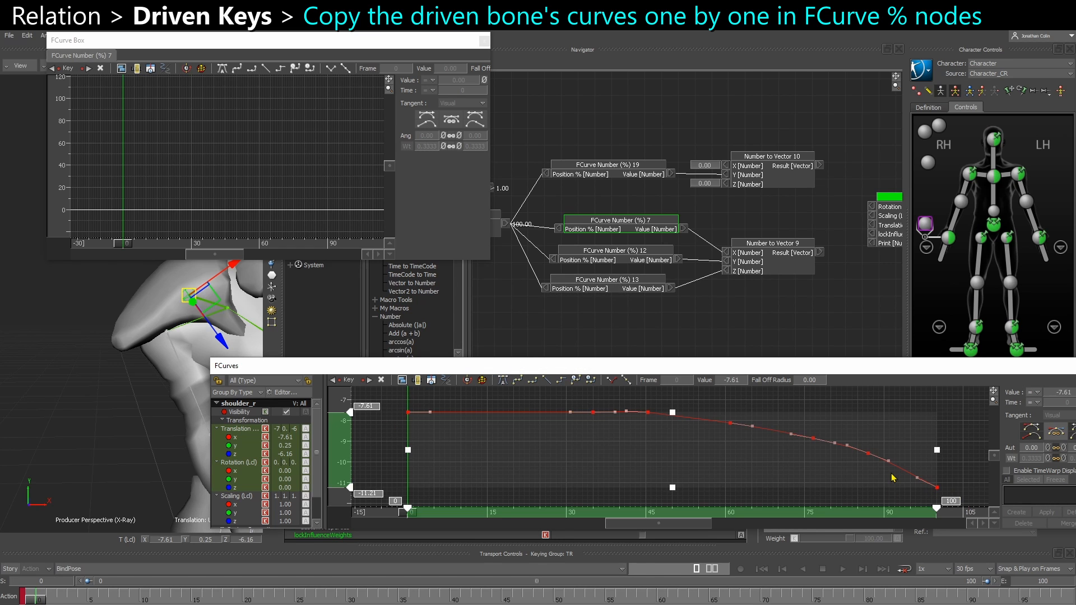
pyautogui.click(893, 477)
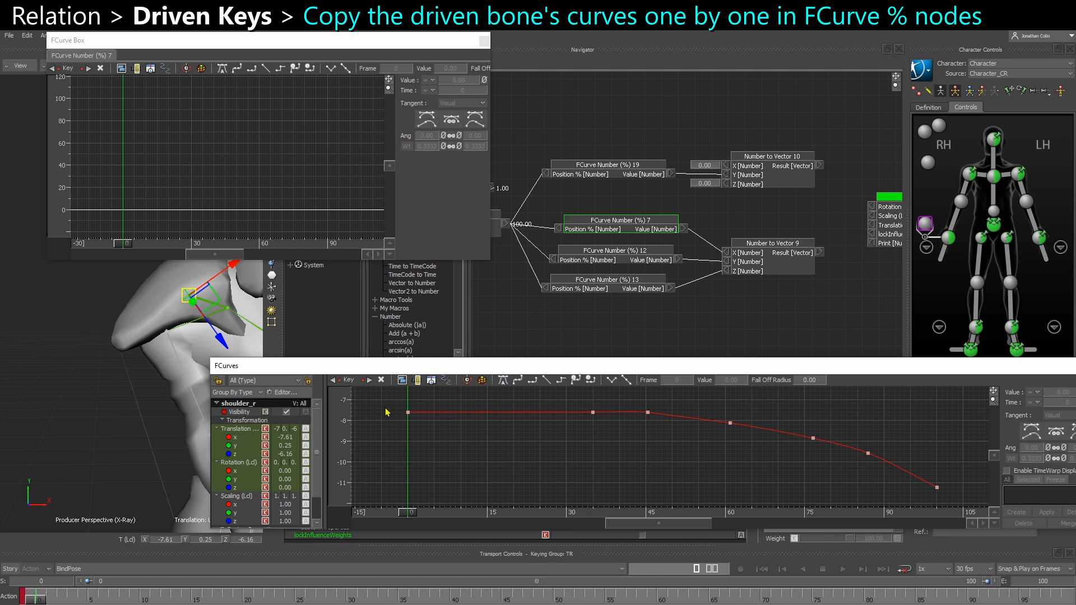
pyautogui.moveTo(976, 515); pyautogui.dragTo(374, 403)
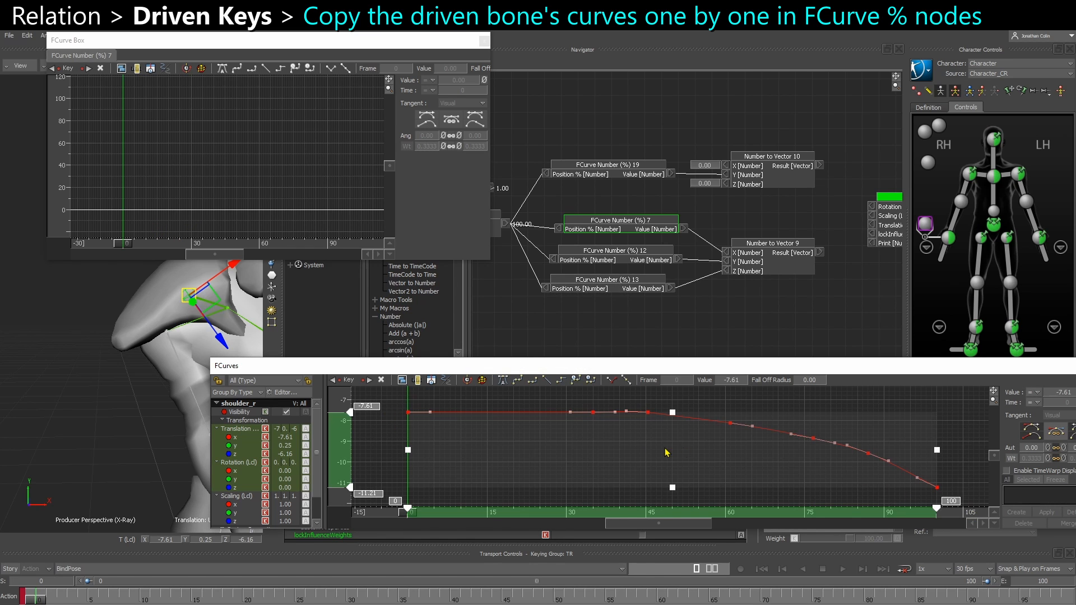
pyautogui.click(578, 447)
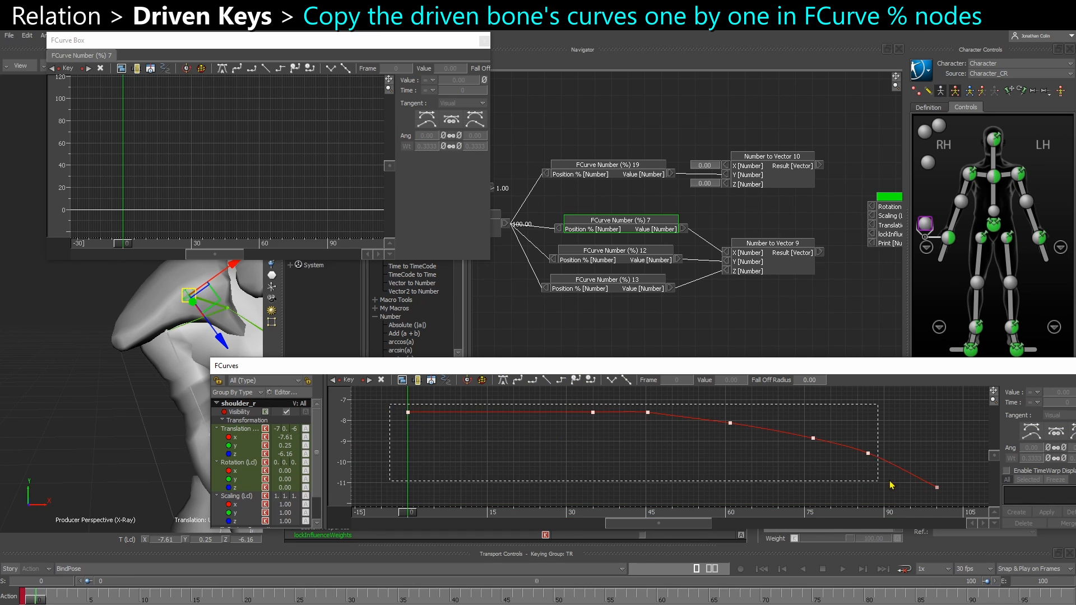
pyautogui.moveTo(892, 485); pyautogui.dragTo(894, 487)
pyautogui.click(410, 441)
pyautogui.moveTo(392, 407); pyautogui.dragTo(977, 494)
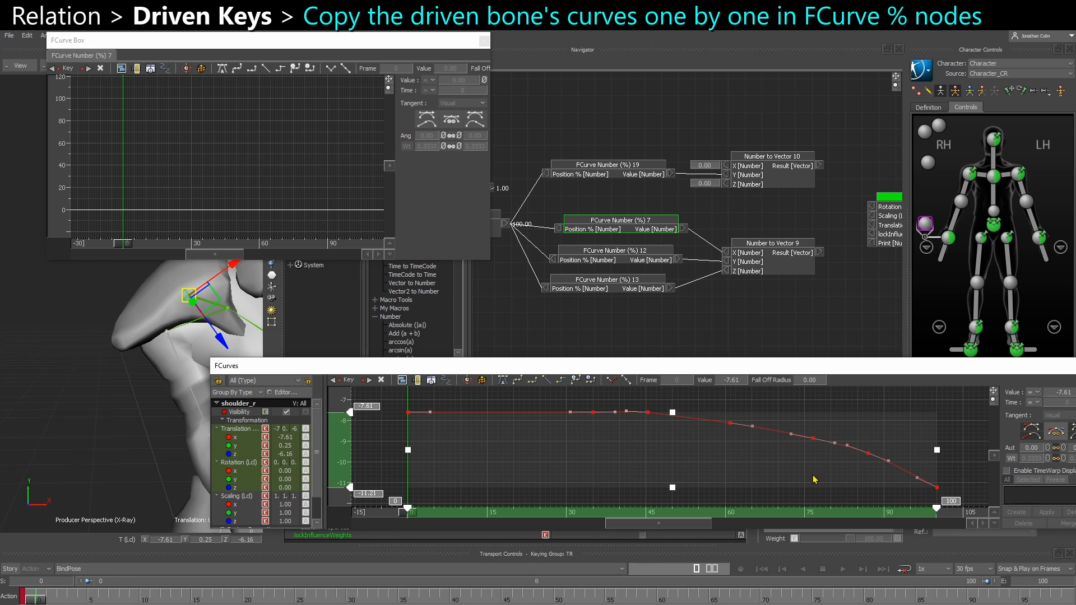
pyautogui.click(374, 449)
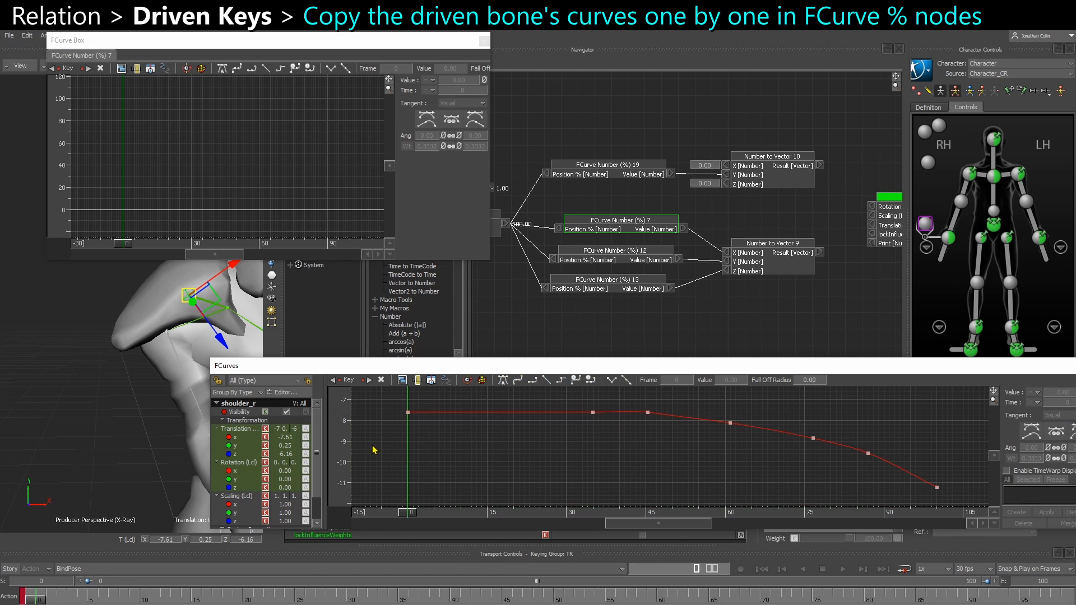
# Paste the copied Translation X keys into the FCurve Number (%) 7 curve and frame the whole curve
pyautogui.click(138, 157)
pyautogui.hotkey('ctrl', 'v')
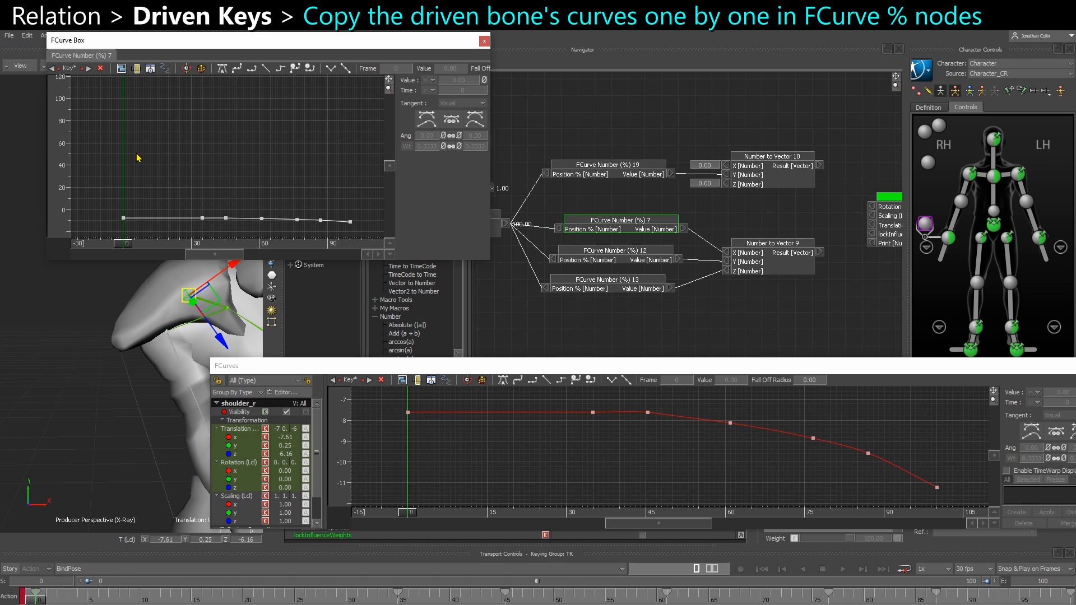
pyautogui.press('a')
pyautogui.keyDown('ctrl'); pyautogui.moveTo(217, 165); pyautogui.dragTo(194, 175); pyautogui.keyUp('ctrl')
pyautogui.keyDown('shift'); pyautogui.moveTo(194, 176); pyautogui.dragTo(183, 175); pyautogui.keyUp('shift')
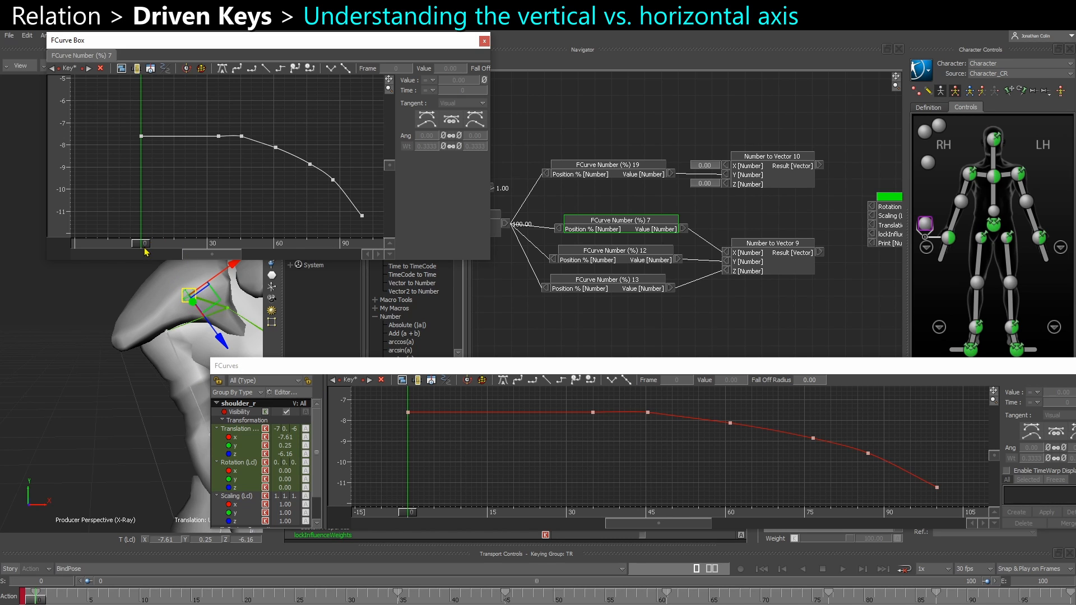
# Scrub to frame 95 and examine the Subtract, Divide and Multiply nodes that feed the curve's percentage input
pyautogui.moveTo(147, 250); pyautogui.dragTo(353, 246)
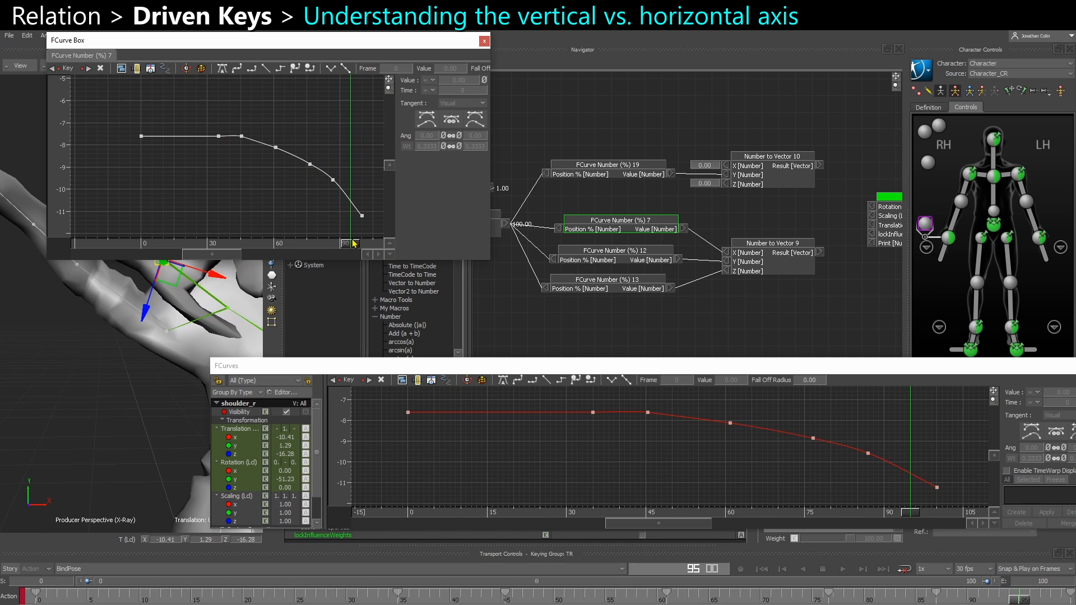
pyautogui.keyDown('shift'); pyautogui.moveTo(536, 291); pyautogui.dragTo(865, 267); pyautogui.keyUp('shift')
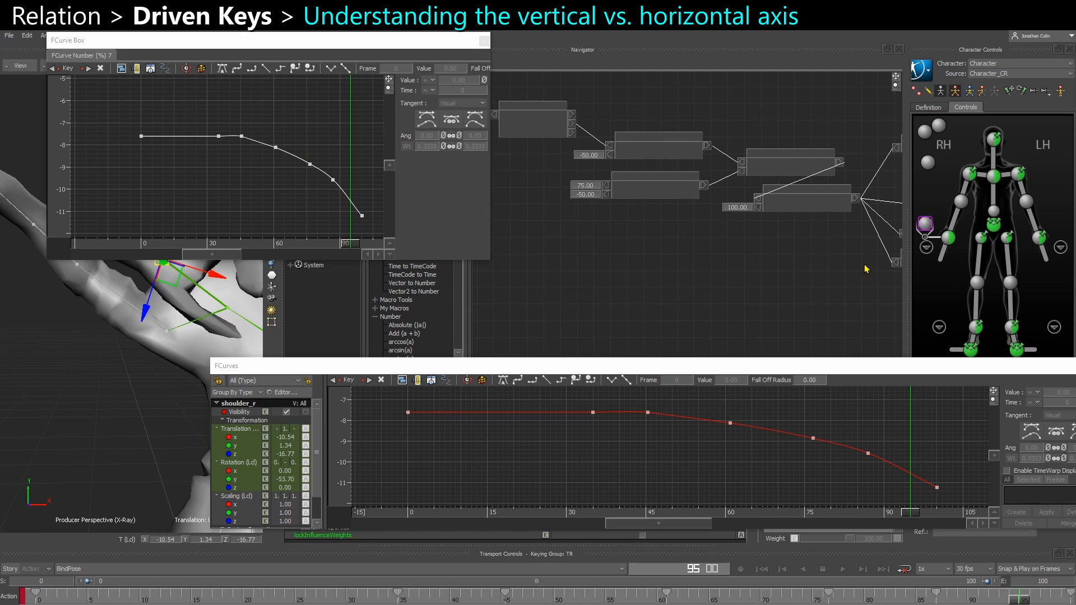
pyautogui.moveTo(623, 229); pyautogui.dragTo(807, 151)
pyautogui.keyDown('shift'); pyautogui.moveTo(766, 259); pyautogui.dragTo(726, 272); pyautogui.keyUp('shift')
pyautogui.click(751, 270)
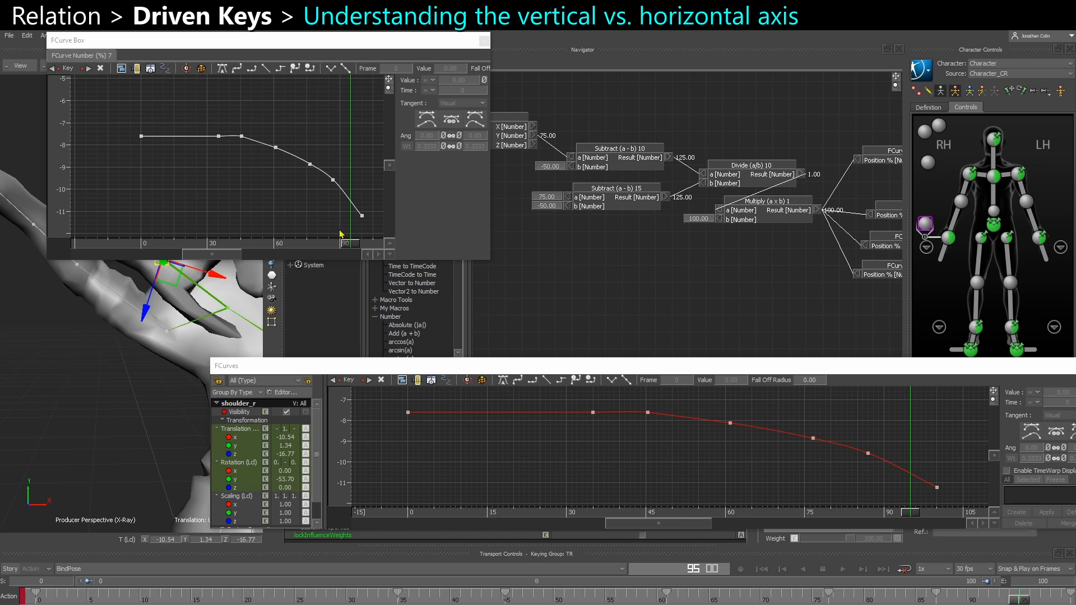
# Try remapping inside FCurve Number (%) 7 by stretching all its keys to start at -60 and end at 75, then at 122
pyautogui.moveTo(125, 122); pyautogui.dragTo(370, 227)
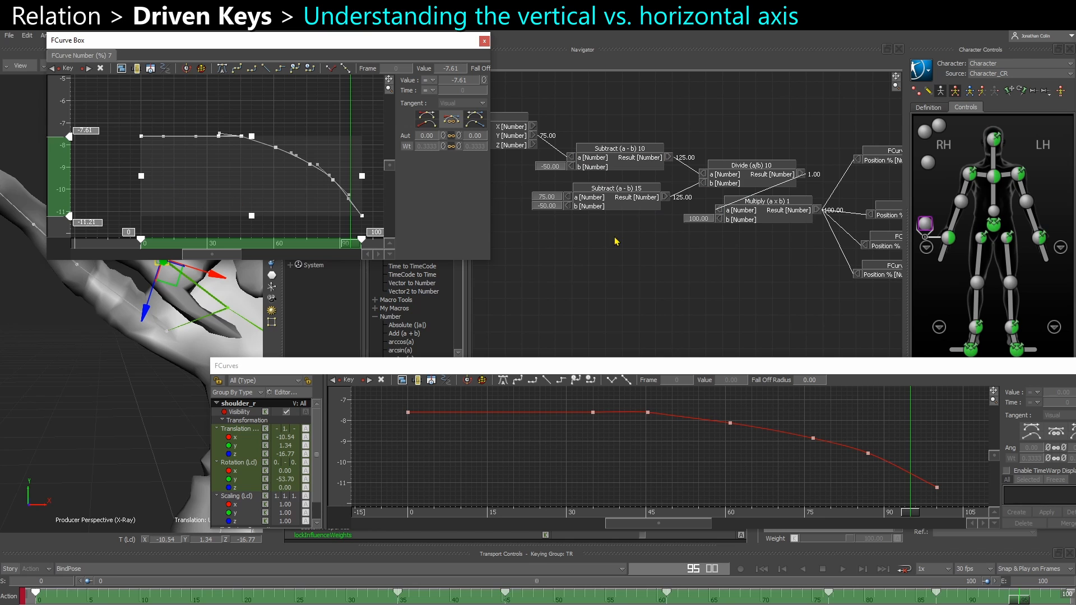
pyautogui.moveTo(624, 254); pyautogui.dragTo(771, 166)
pyautogui.click(650, 250)
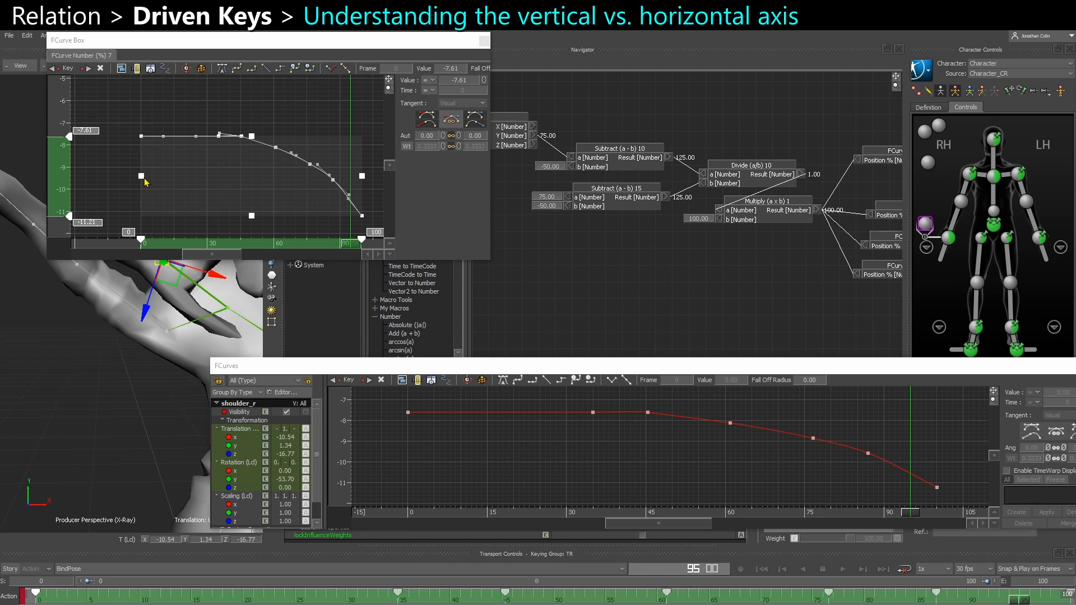
pyautogui.keyDown('shift'); pyautogui.moveTo(157, 200); pyautogui.dragTo(75, 178); pyautogui.keyUp('shift')
pyautogui.keyDown('ctrl'); pyautogui.moveTo(180, 162); pyautogui.dragTo(137, 173); pyautogui.keyUp('ctrl')
pyautogui.keyDown('shift'); pyautogui.moveTo(149, 175); pyautogui.dragTo(197, 176); pyautogui.keyUp('shift')
pyautogui.keyDown('shift'); pyautogui.moveTo(268, 180); pyautogui.dragTo(236, 179); pyautogui.keyUp('shift')
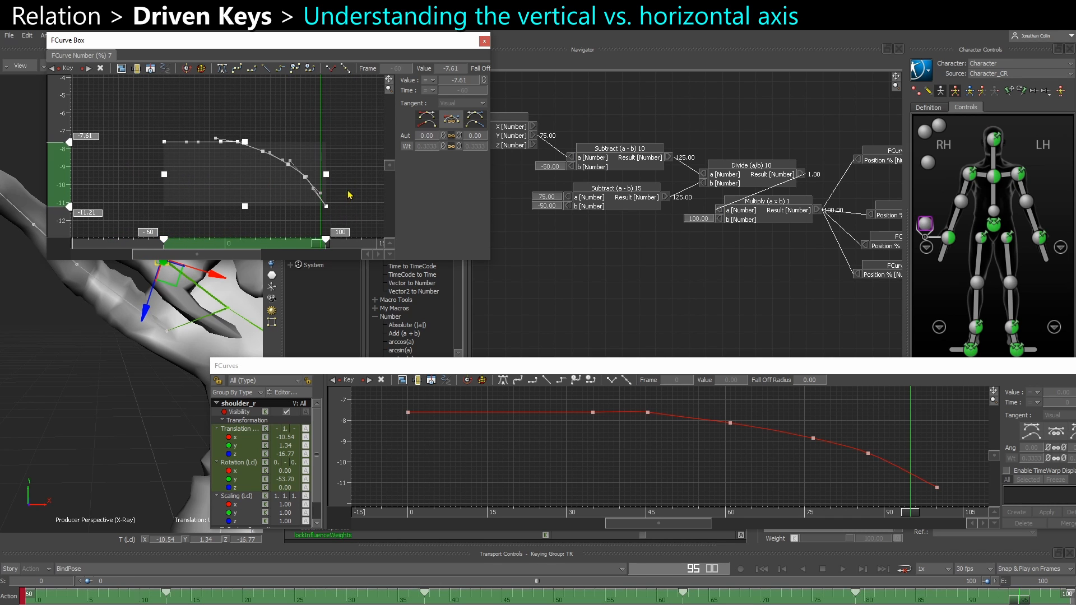
pyautogui.moveTo(326, 175); pyautogui.dragTo(303, 178)
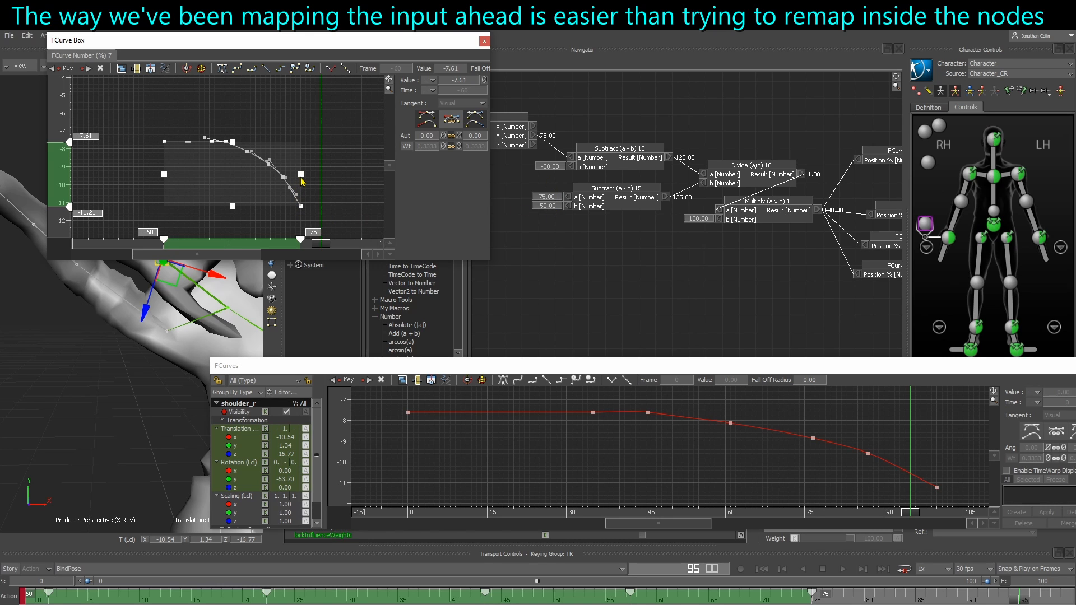
pyautogui.moveTo(302, 179); pyautogui.dragTo(349, 178)
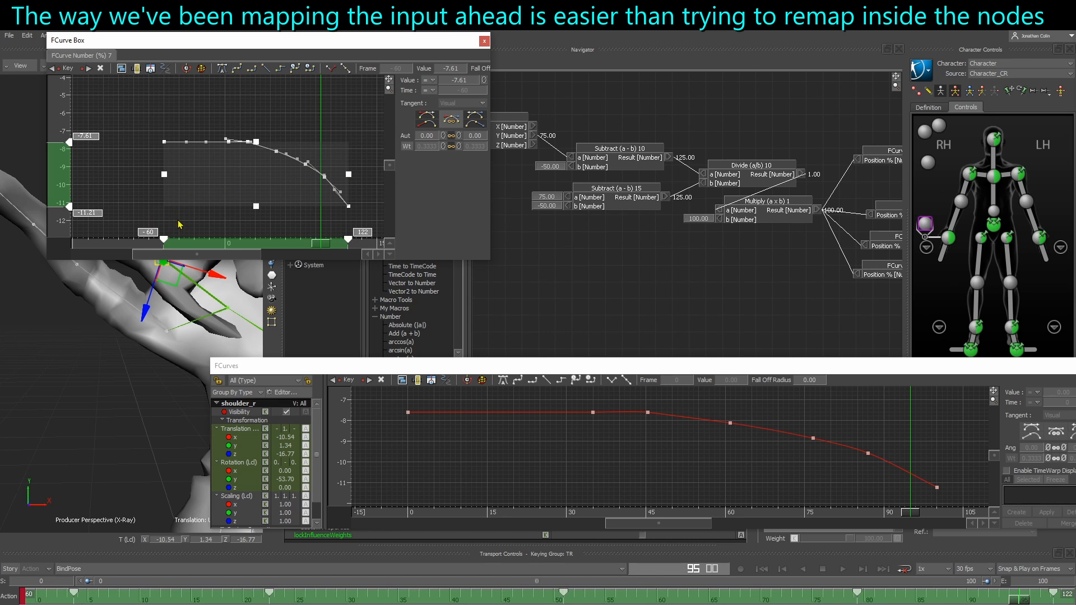
# Delete all the stretched keys from the FCurve Number (%) 7 curve and go back to frame 0
pyautogui.click(159, 160)
pyautogui.moveTo(149, 127); pyautogui.dragTo(368, 225)
pyautogui.press('Delete')
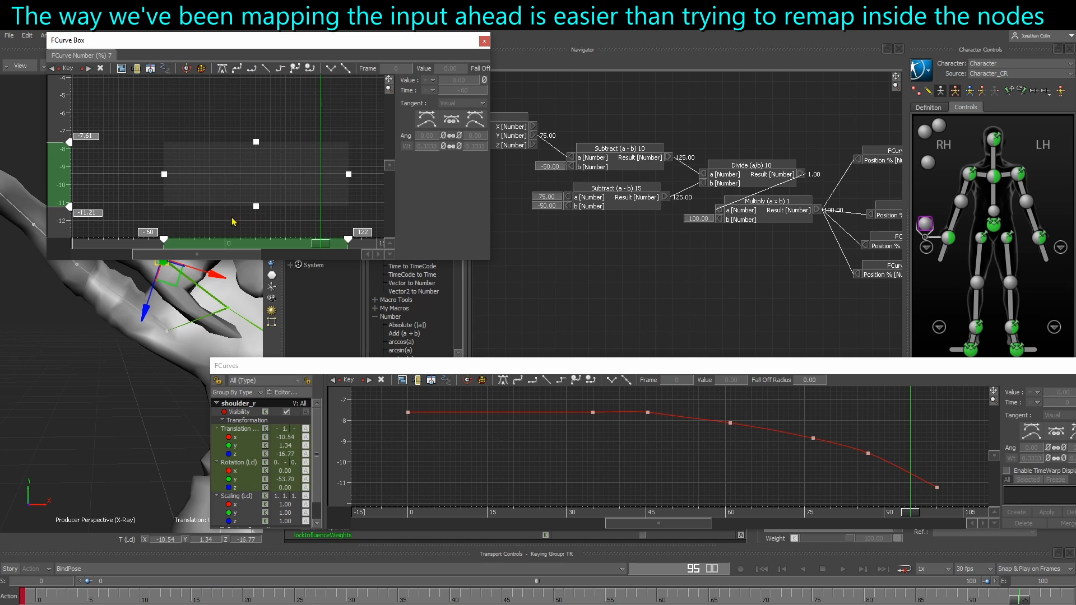
pyautogui.moveTo(234, 222); pyautogui.dragTo(225, 247)
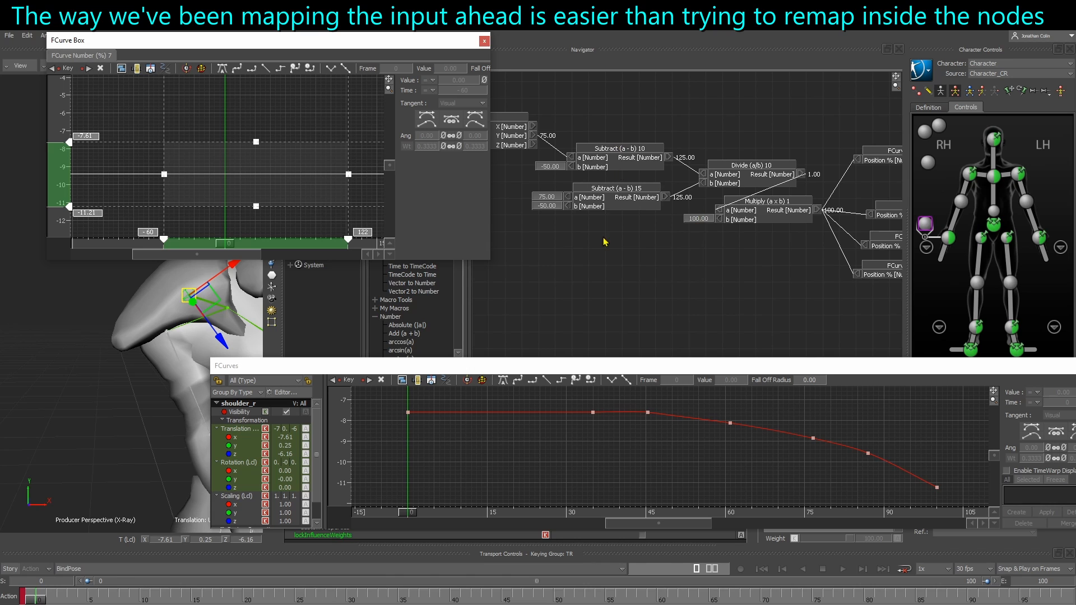
# Paste the copied Translation X keys into the emptied FCurve Number (%) 7 curve at frame 0 and frame them
pyautogui.moveTo(603, 238); pyautogui.dragTo(776, 166)
pyautogui.keyDown('shift'); pyautogui.moveTo(772, 255); pyautogui.dragTo(584, 241); pyautogui.keyUp('shift')
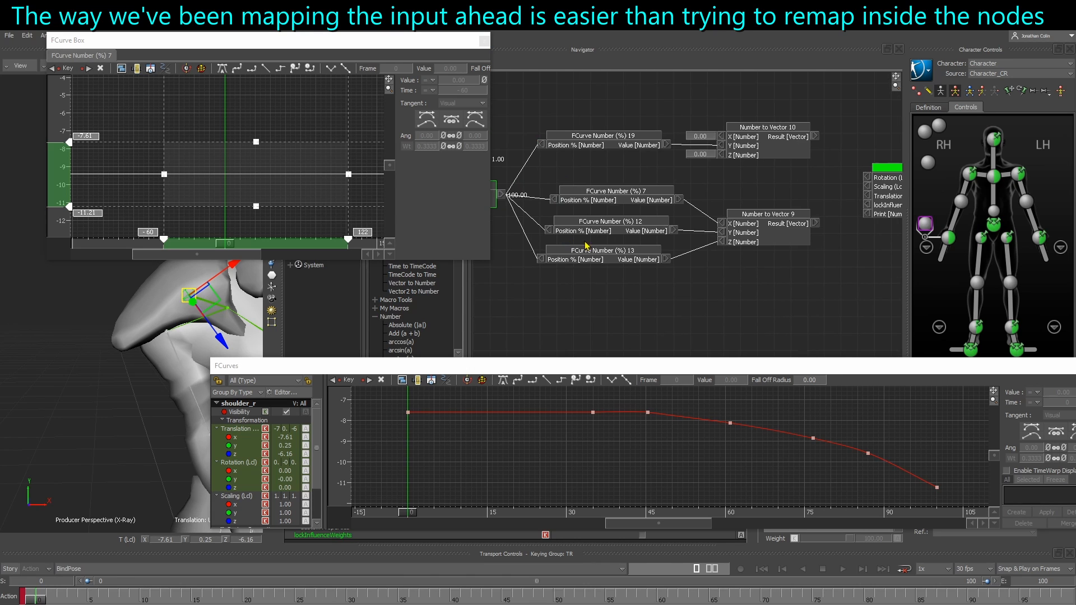
pyautogui.moveTo(604, 299); pyautogui.dragTo(621, 139)
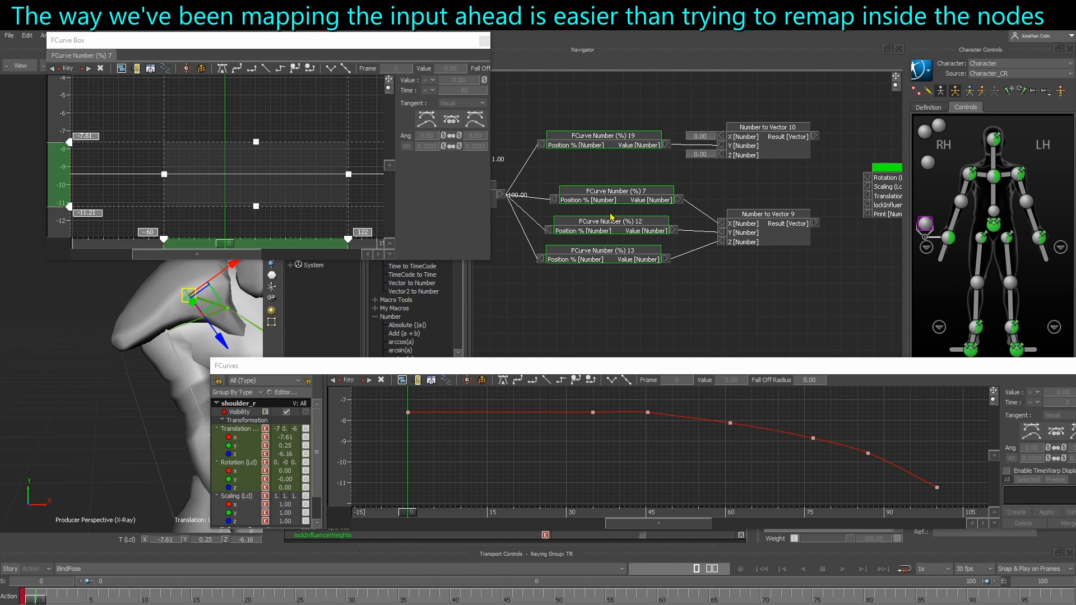
pyautogui.click(279, 226)
pyautogui.press('Delete')
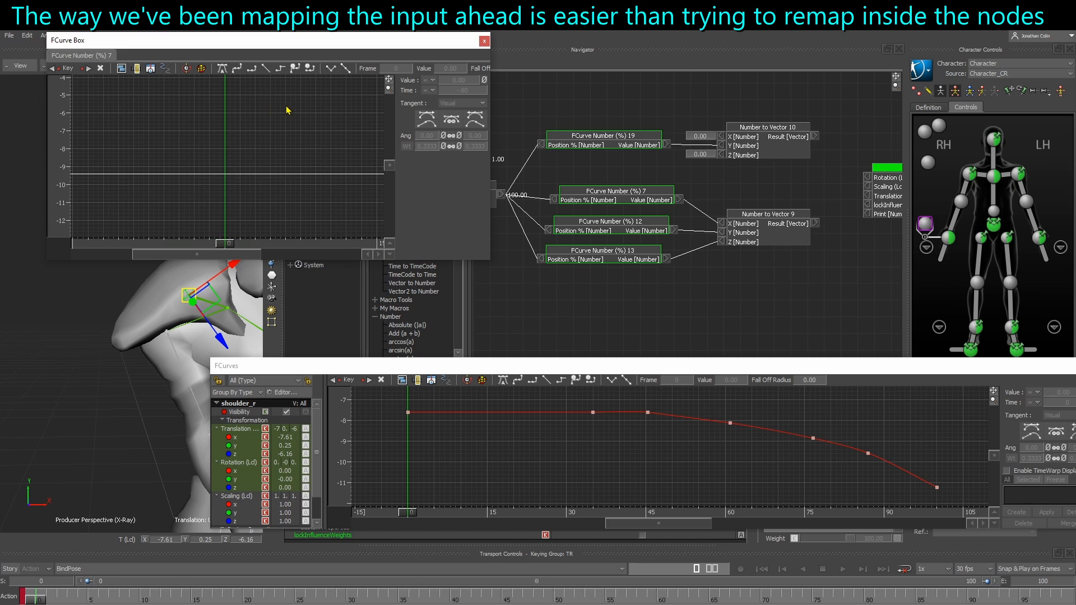
pyautogui.hotkey('ctrl', 'v')
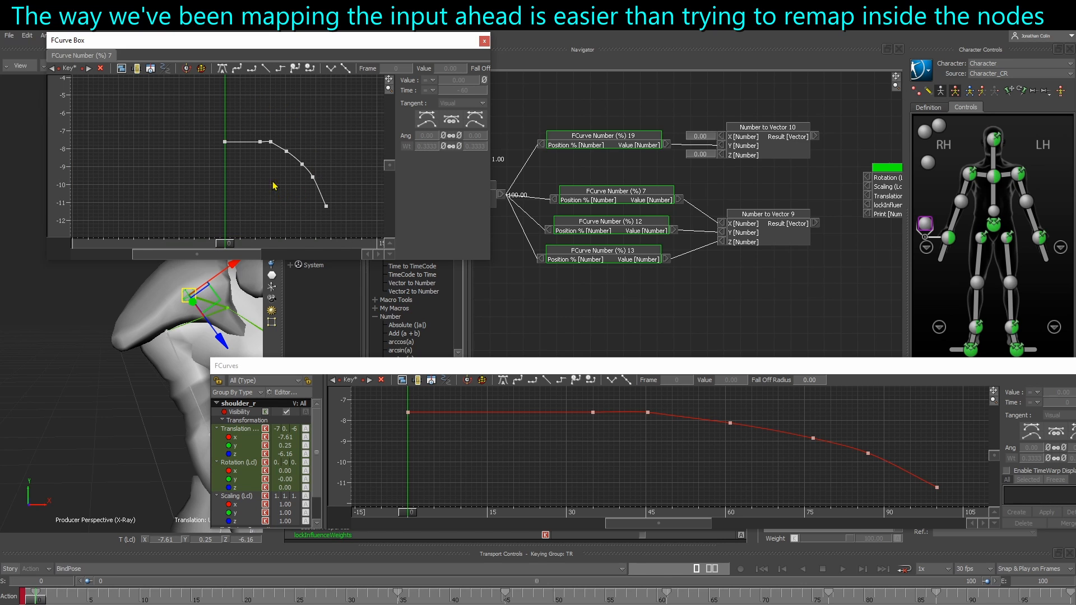
pyautogui.press('a')
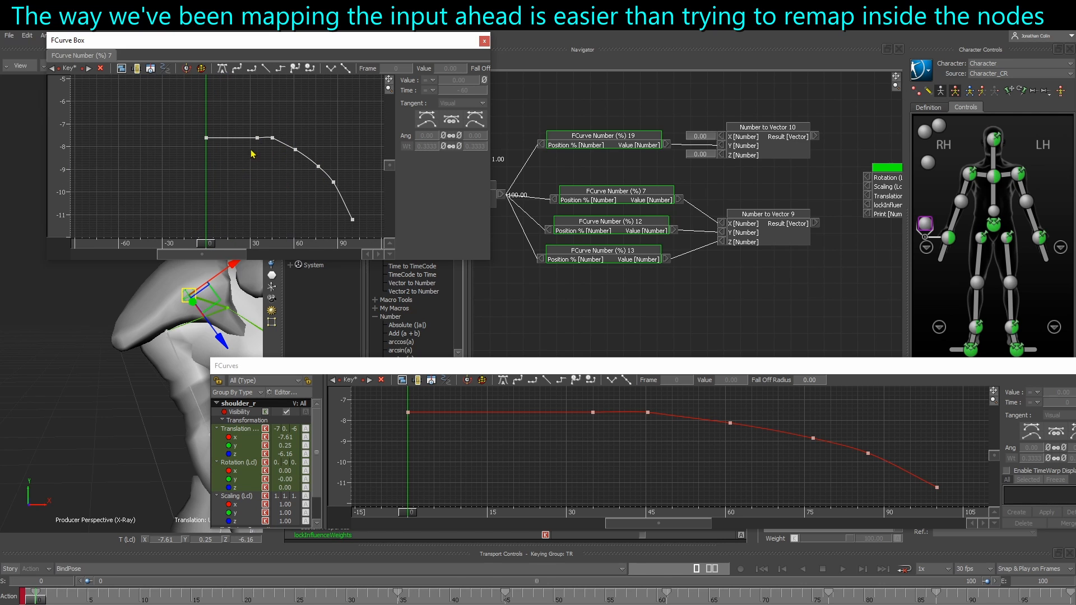
# Set all keys of the FCurve Number (%) 7 curve to linear interpolation and remove the key at frame 35
pyautogui.moveTo(167, 116); pyautogui.dragTo(372, 236)
pyautogui.press('f')
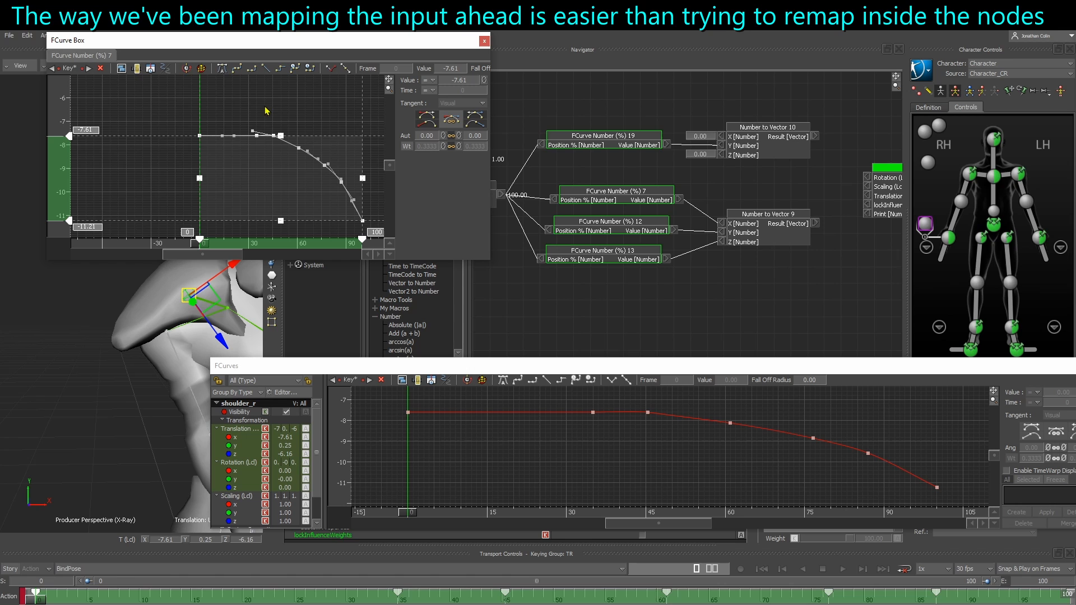
pyautogui.click(265, 69)
pyautogui.click(293, 113)
# Try smooth interpolation on the FCurve Number (%) 7 keys from frame 45 to 100
pyautogui.keyDown('ctrl'); pyautogui.moveTo(313, 133); pyautogui.dragTo(361, 222); pyautogui.keyUp('ctrl')
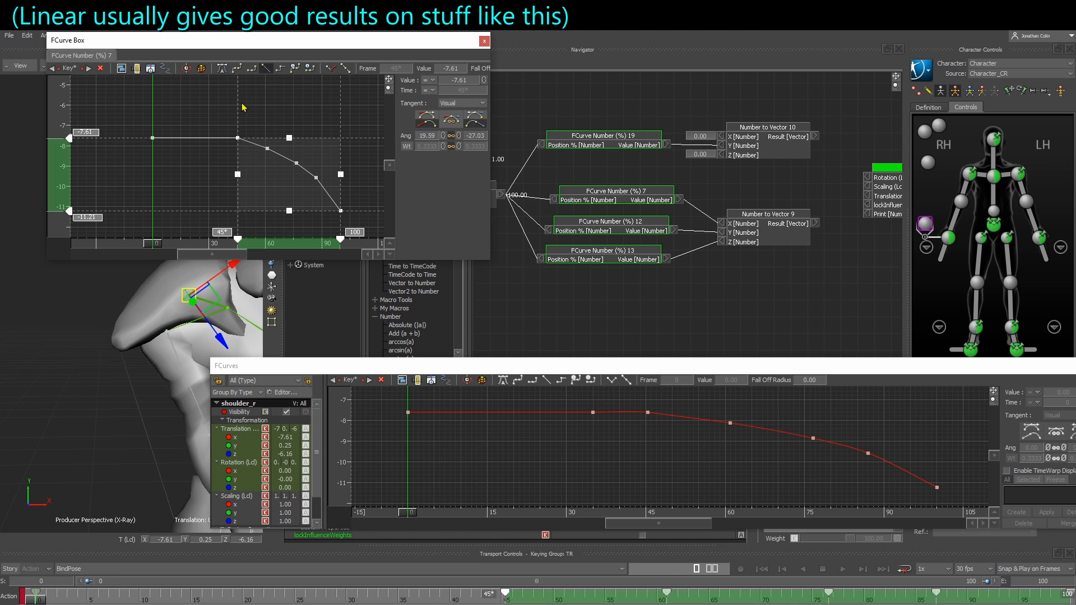
pyautogui.click(223, 69)
pyautogui.click(295, 182)
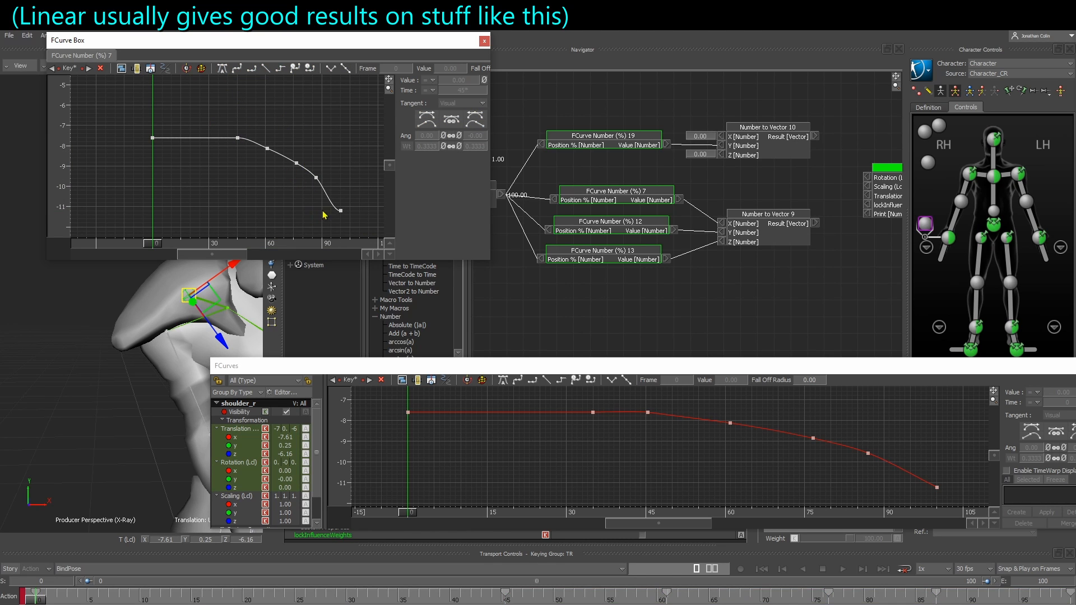
# Set the FCurve Number (%) 7 keys back to linear interpolation, including the last key at frame 100
pyautogui.moveTo(137, 120); pyautogui.dragTo(327, 222)
pyautogui.click(266, 68)
pyautogui.click(322, 155)
pyautogui.click(343, 211)
pyautogui.keyDown('ctrl'); pyautogui.moveTo(263, 173); pyautogui.dragTo(315, 224); pyautogui.keyUp('ctrl')
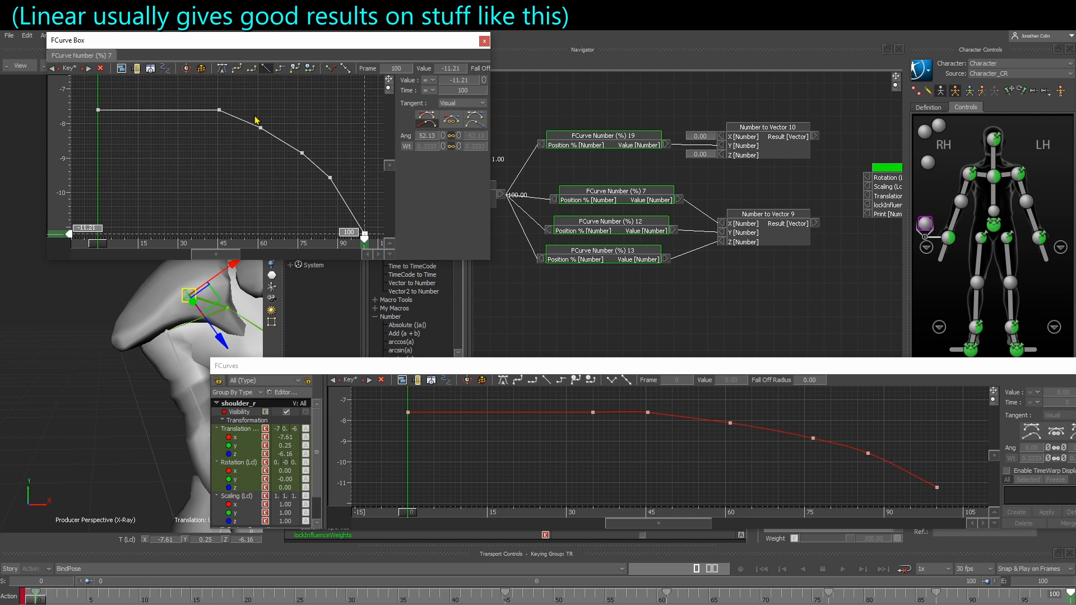
# Make the three keys between the frame 45 and frame 100 keys smooth
pyautogui.moveTo(256, 117); pyautogui.dragTo(335, 189)
pyautogui.click(219, 68)
pyautogui.click(264, 100)
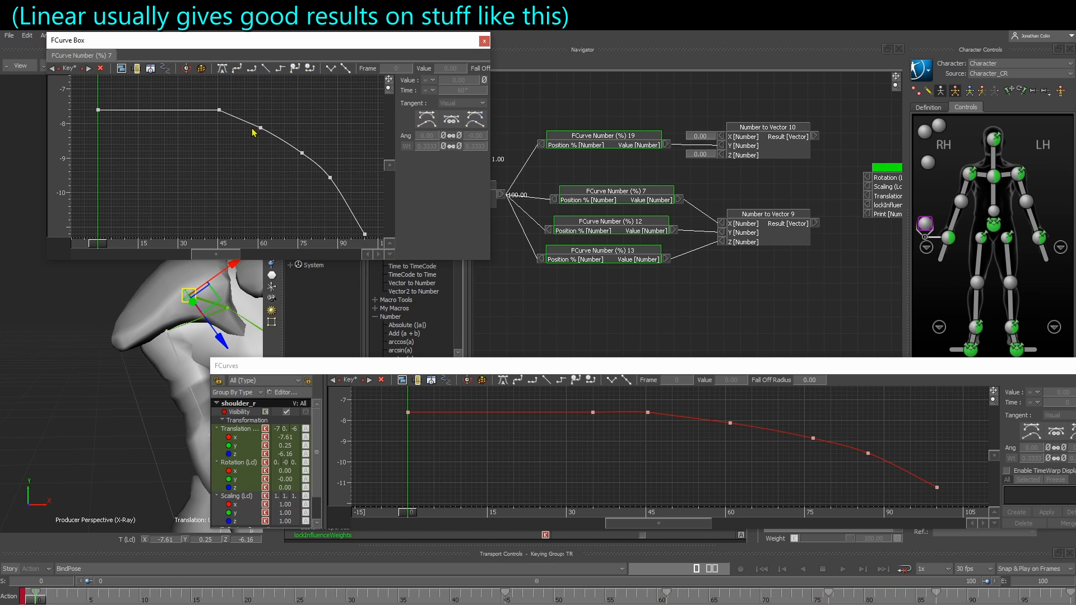
# Try smooth interpolation on the key at frame 45 and inspect the bend in the curve
pyautogui.click(220, 110)
pyautogui.click(221, 71)
pyautogui.keyDown('ctrl'); pyautogui.moveTo(211, 122); pyautogui.dragTo(248, 166); pyautogui.keyUp('ctrl')
pyautogui.moveTo(248, 165); pyautogui.dragTo(280, 168)
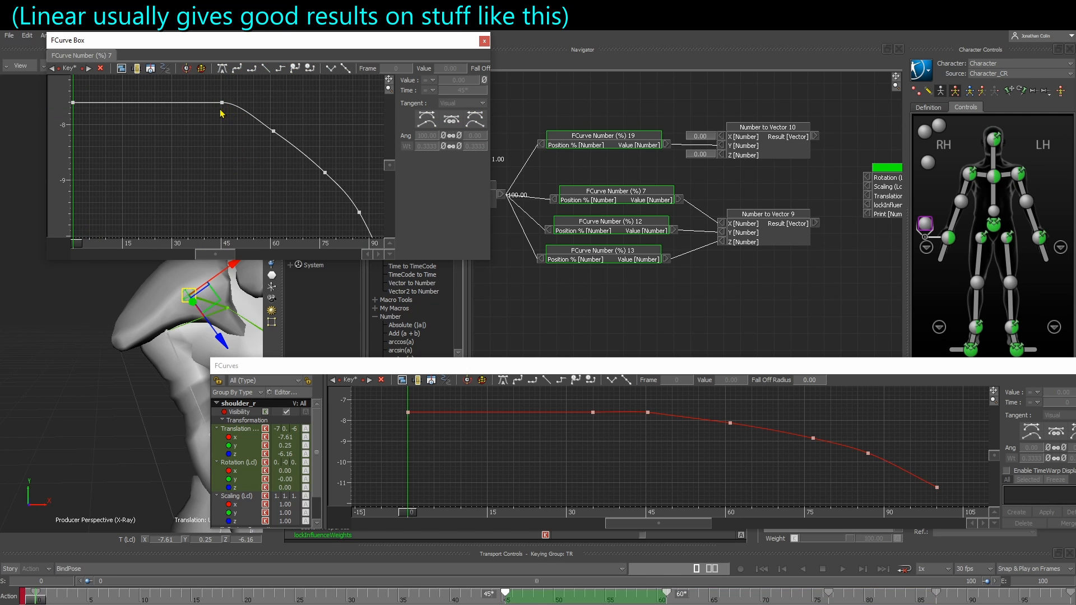
pyautogui.keyDown('ctrl'); pyautogui.moveTo(243, 135); pyautogui.dragTo(230, 159); pyautogui.keyUp('ctrl')
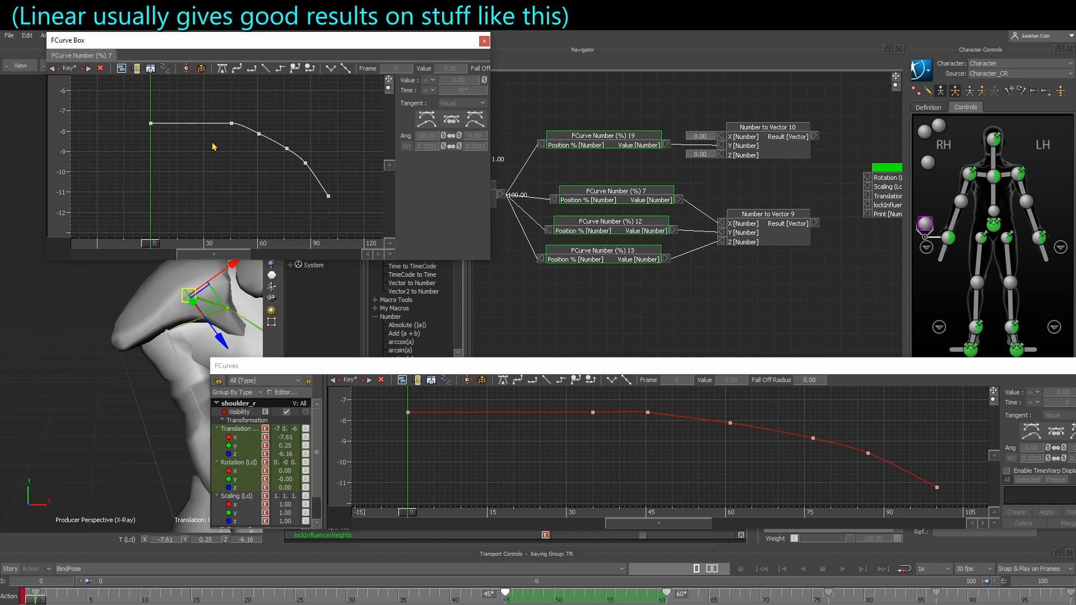
# Return the key at frame 45 to linear interpolation and check the curve's last key
pyautogui.moveTo(220, 112); pyautogui.dragTo(244, 120)
pyautogui.click(266, 68)
pyautogui.click(329, 211)
pyautogui.click(329, 197)
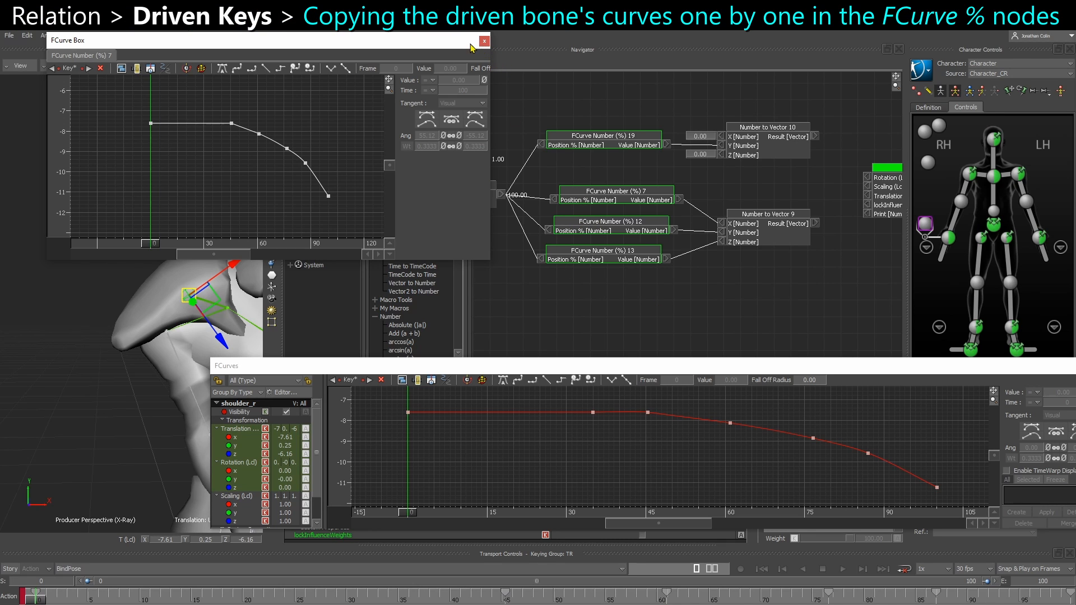
# Open the FCurve Number (%) 12 node's curve for editing
pyautogui.click(603, 229)
pyautogui.rightClick(604, 228)
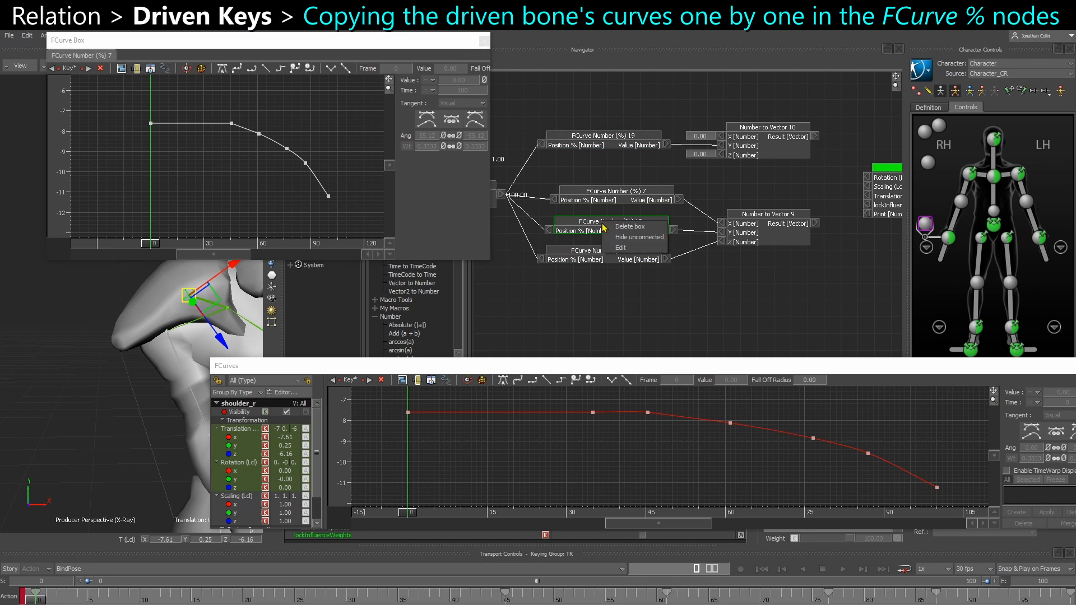
pyautogui.click(621, 248)
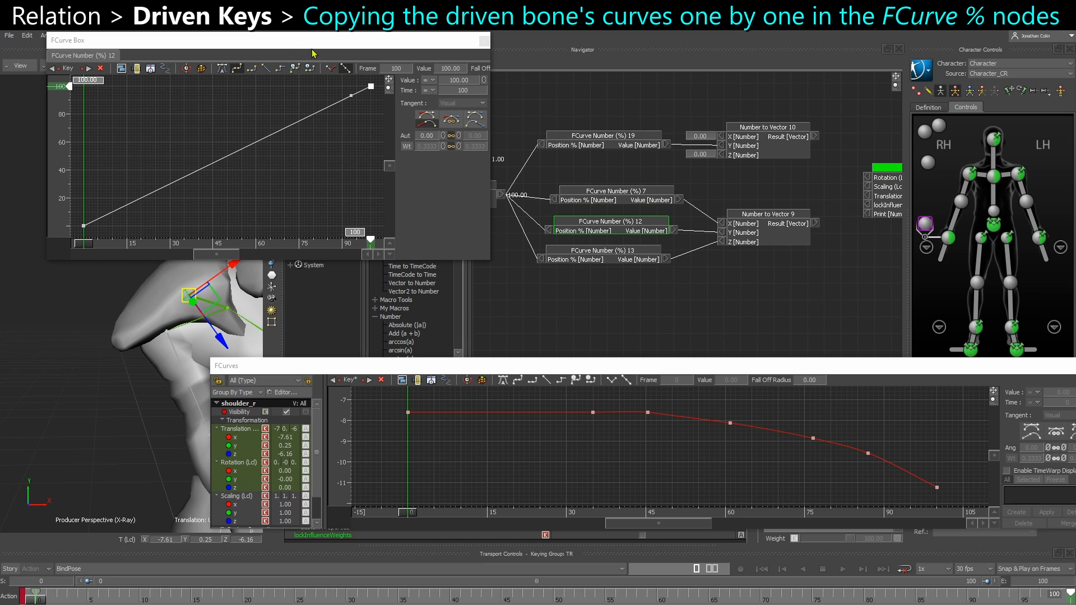
# Close the curve windows of the FCurve Number (%) 7 and 12 nodes to return to shoulder_r's curves
pyautogui.moveTo(315, 45); pyautogui.dragTo(332, 124)
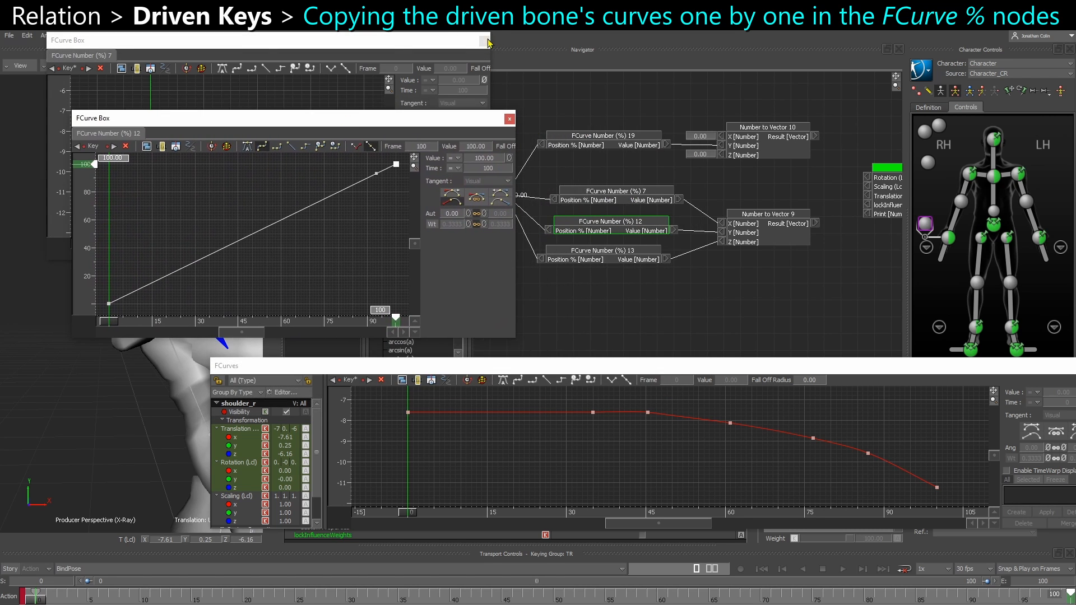
pyautogui.click(485, 40)
pyautogui.moveTo(407, 80); pyautogui.dragTo(377, 49)
pyautogui.click(239, 450)
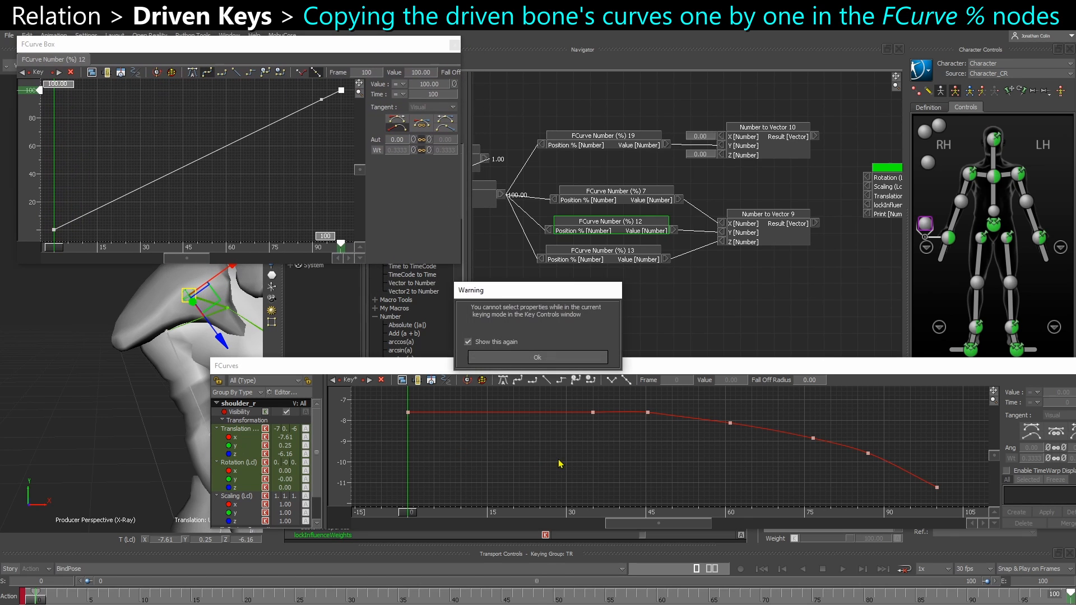
pyautogui.click(493, 358)
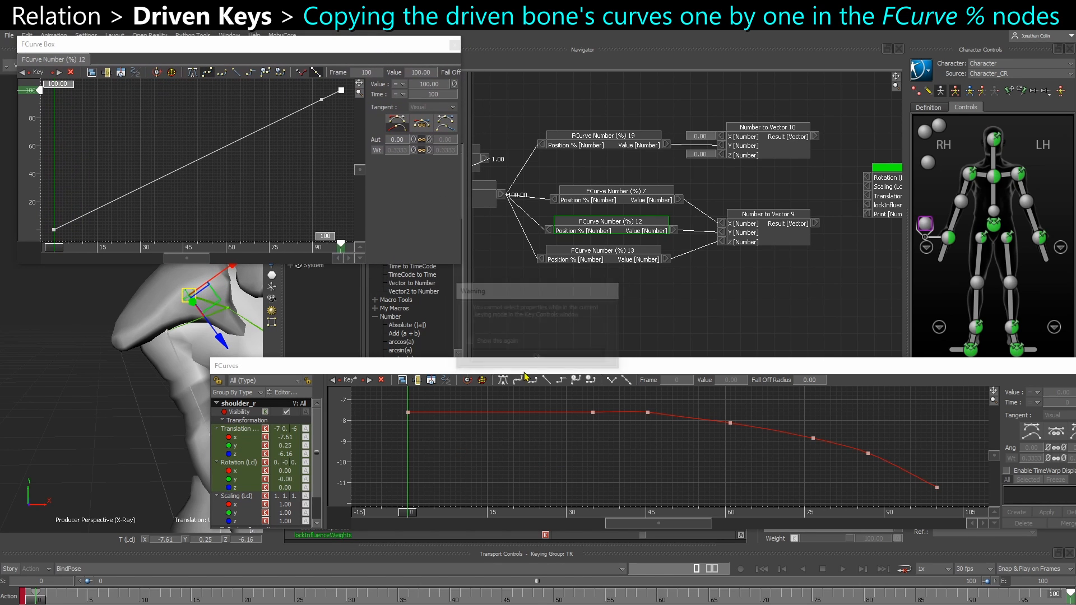
pyautogui.press('a')
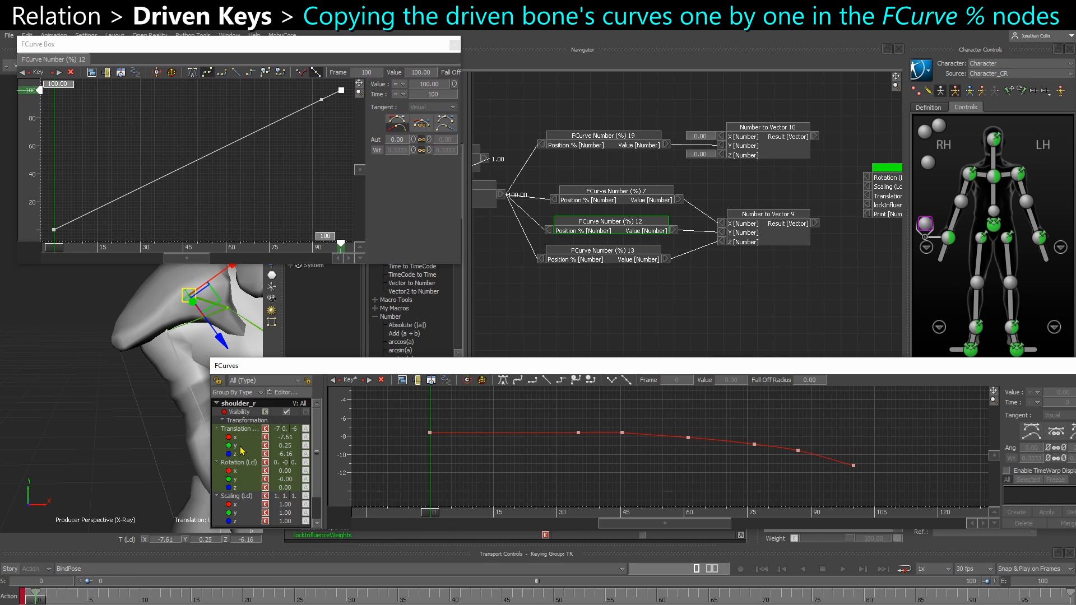
pyautogui.click(452, 48)
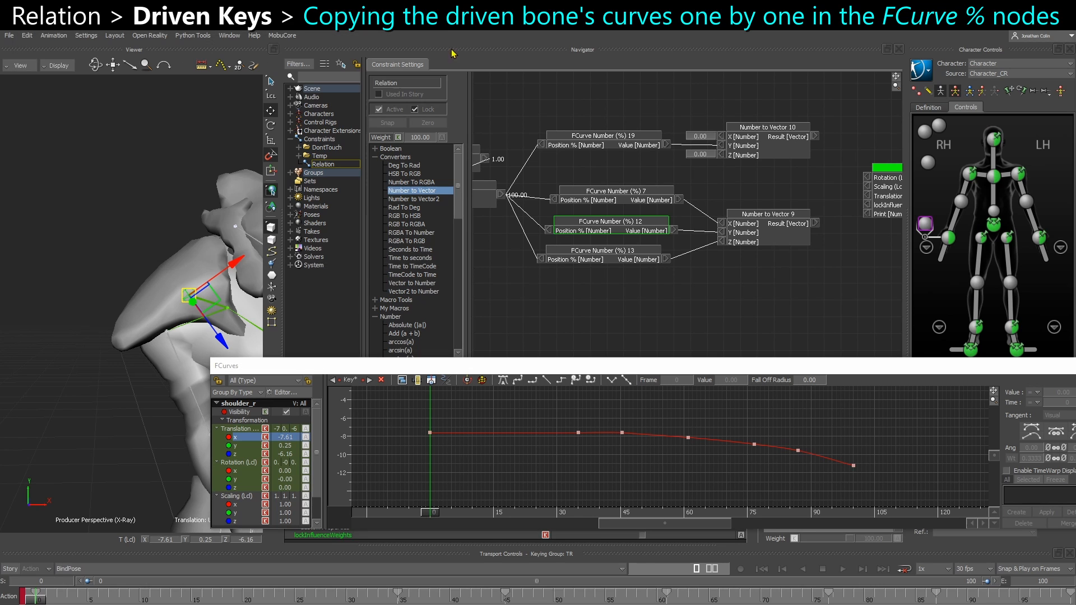
# Display shoulder_r's Y translation curve in full and copy its keys
pyautogui.click(241, 447)
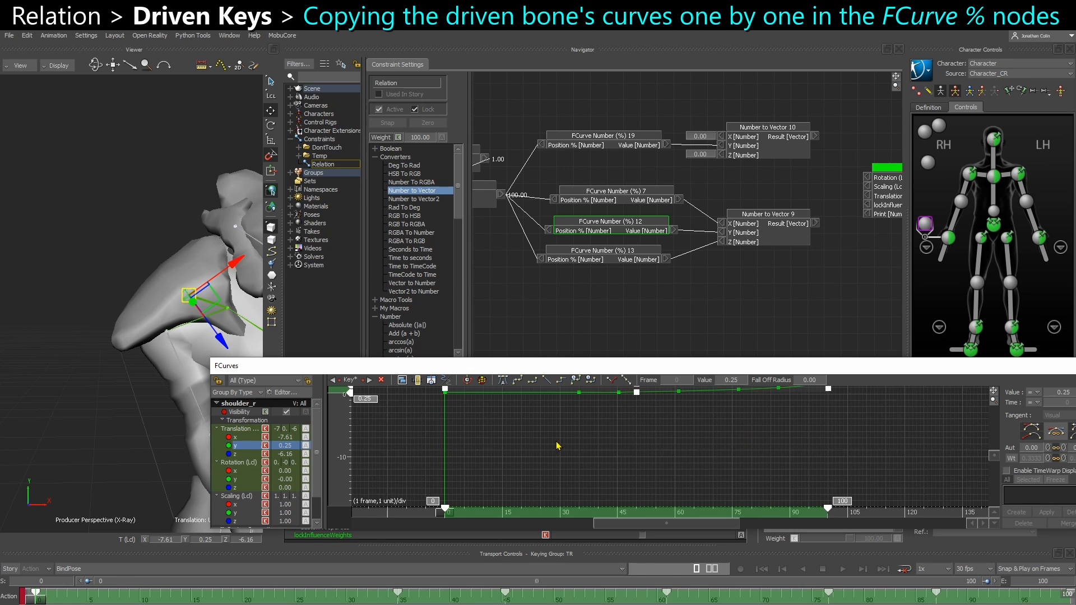
pyautogui.press('a')
pyautogui.keyDown('ctrl'); pyautogui.moveTo(555, 413); pyautogui.dragTo(552, 451); pyautogui.keyUp('ctrl')
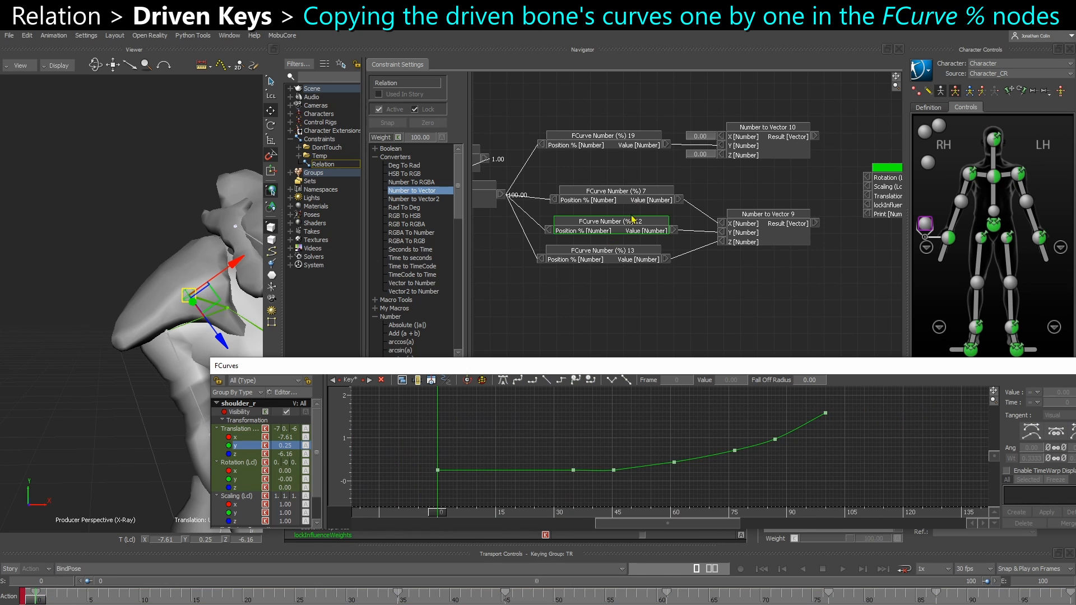
# Replace the curve of the FCurve Number (%) 12 node with the copied Y translation curve
pyautogui.rightClick(623, 233)
pyautogui.click(649, 258)
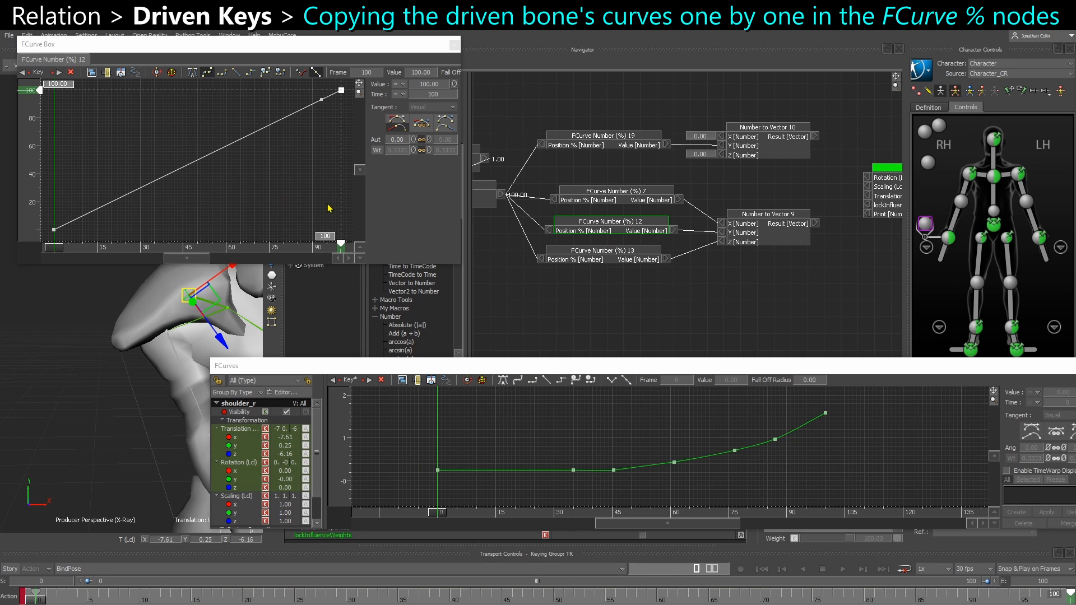
pyautogui.click(87, 218)
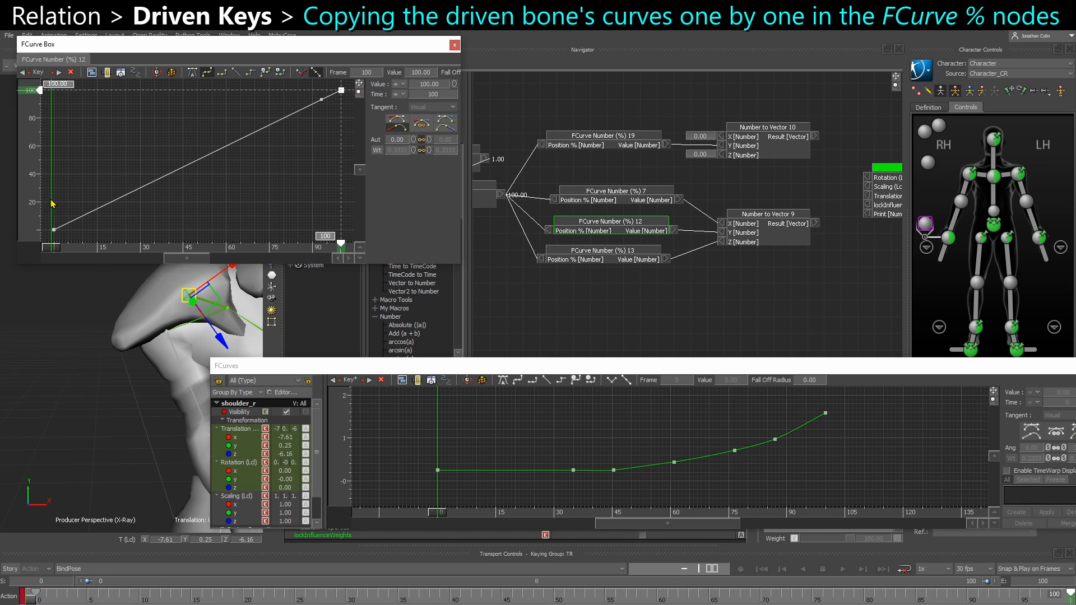
pyautogui.click(60, 250)
pyautogui.press('a')
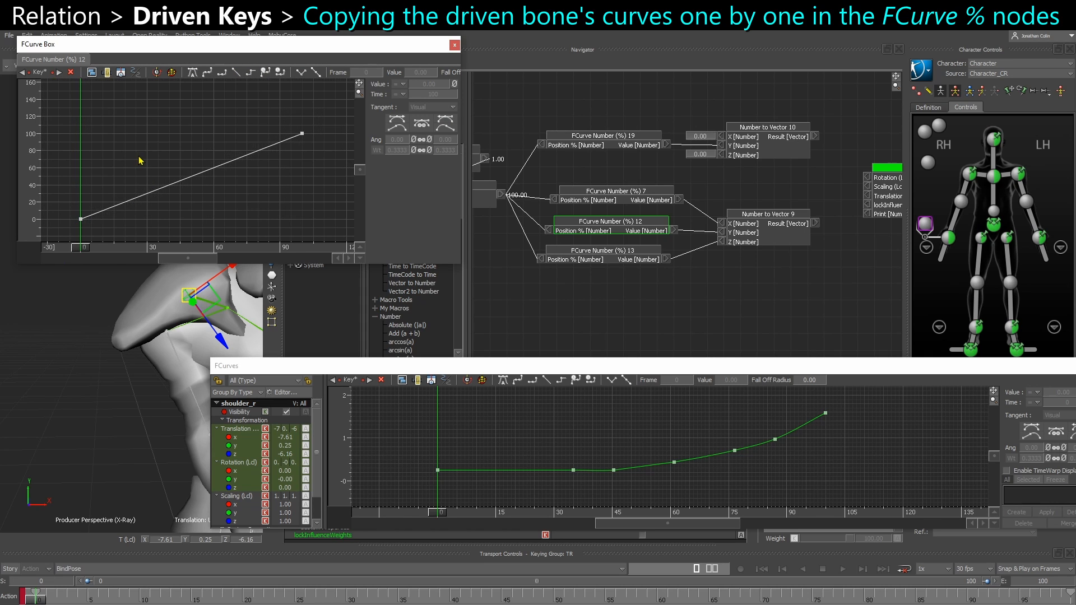
pyautogui.hotkey('ctrl', 'v')
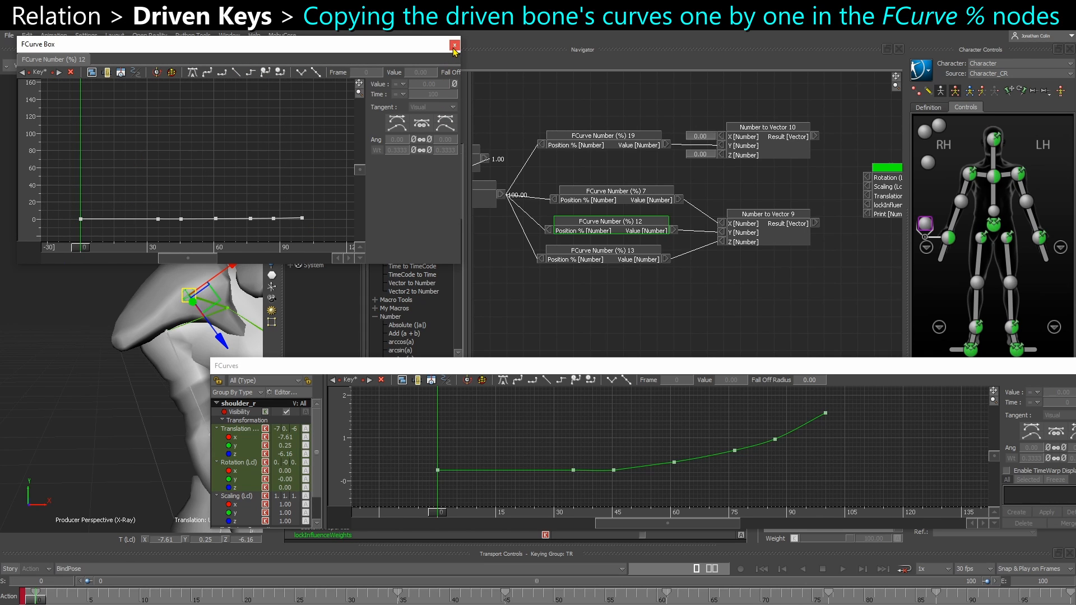
pyautogui.press('a')
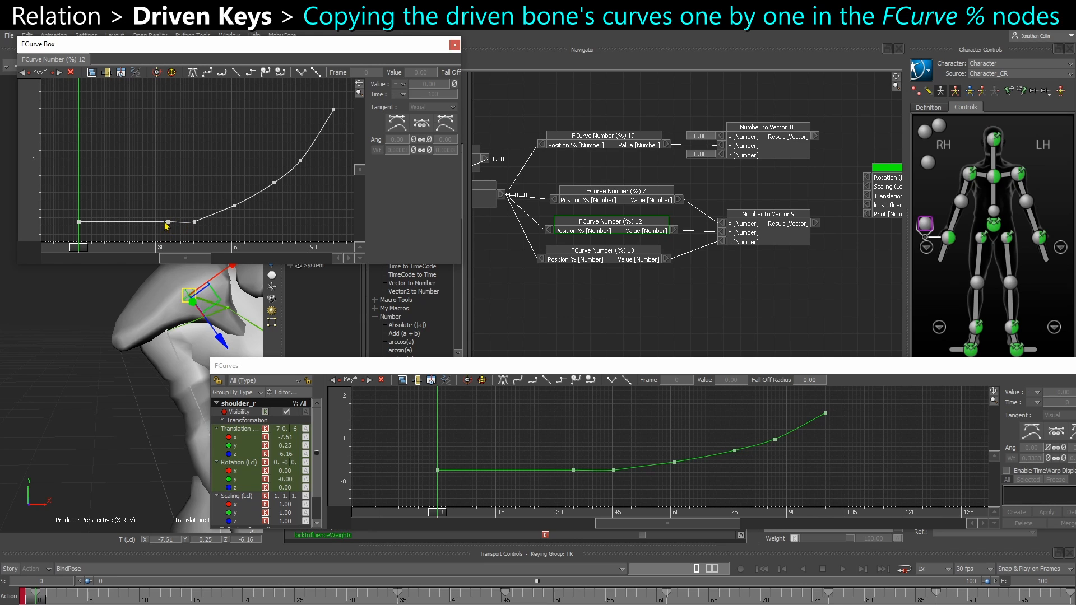
# Delete node 12's key at about frame 35, make its keys from frame 0 to 45 linear, and close the curve window
pyautogui.click(167, 222)
pyautogui.press('Delete')
pyautogui.moveTo(74, 217); pyautogui.dragTo(205, 235)
pyautogui.click(236, 72)
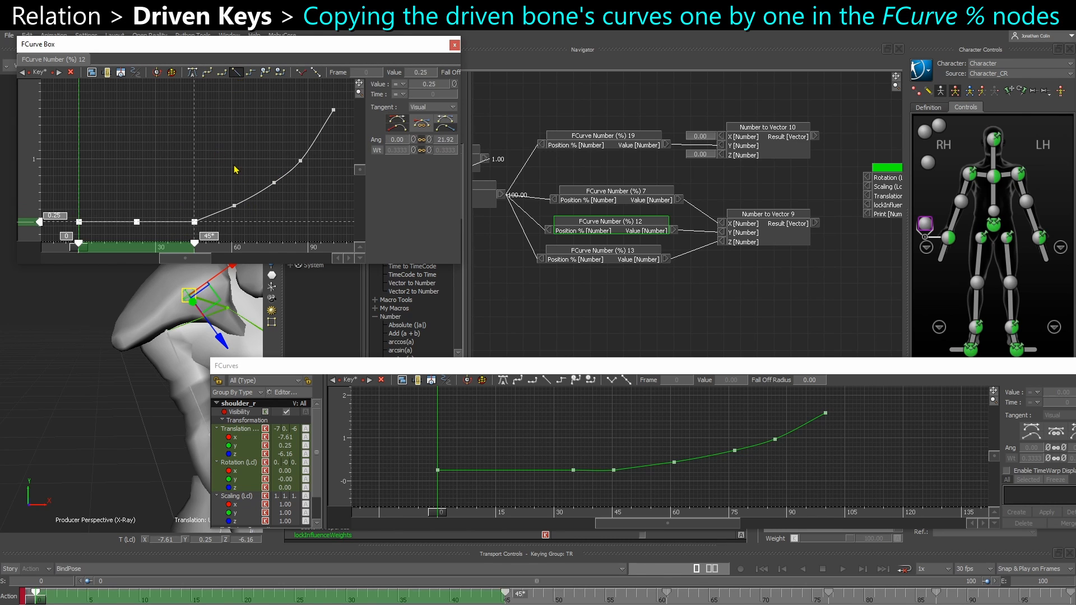
pyautogui.click(453, 44)
# Delete the key at about frame 35 from shoulder_r's Z translation curve and copy all its remaining keys
pyautogui.click(286, 454)
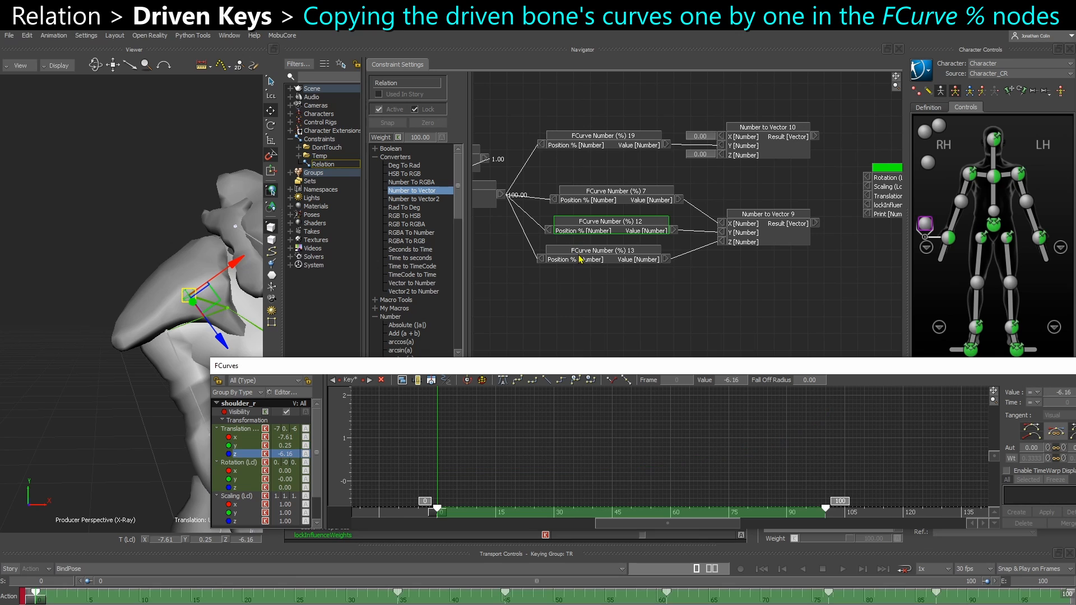
pyautogui.rightClick(581, 259)
pyautogui.click(598, 282)
pyautogui.press('a')
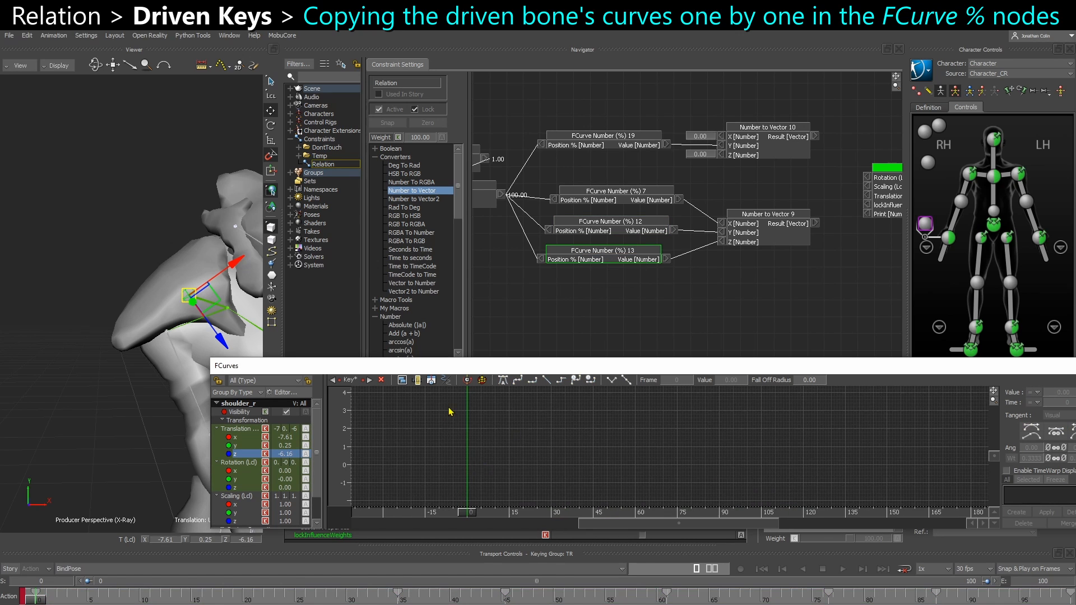
pyautogui.scroll(-3, 524, 426)
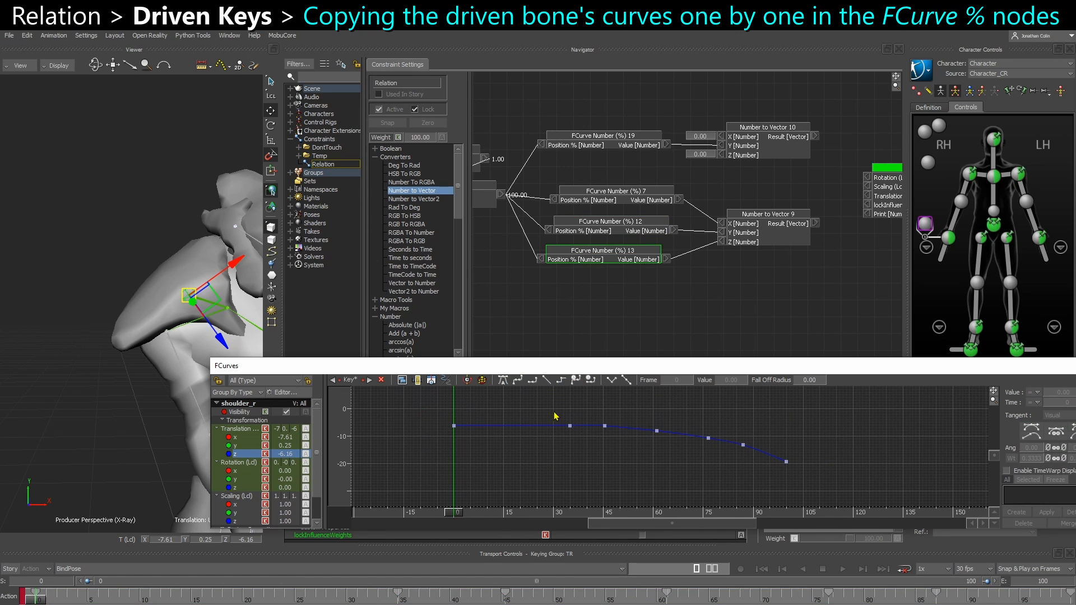
pyautogui.moveTo(554, 413); pyautogui.dragTo(572, 441)
pyautogui.press('Delete')
pyautogui.moveTo(442, 403); pyautogui.dragTo(848, 504)
pyautogui.click(666, 421)
# Replace the curve of the FCurve Number (%) 13 node with the copied Z translation curve
pyautogui.rightClick(616, 262)
pyautogui.click(645, 285)
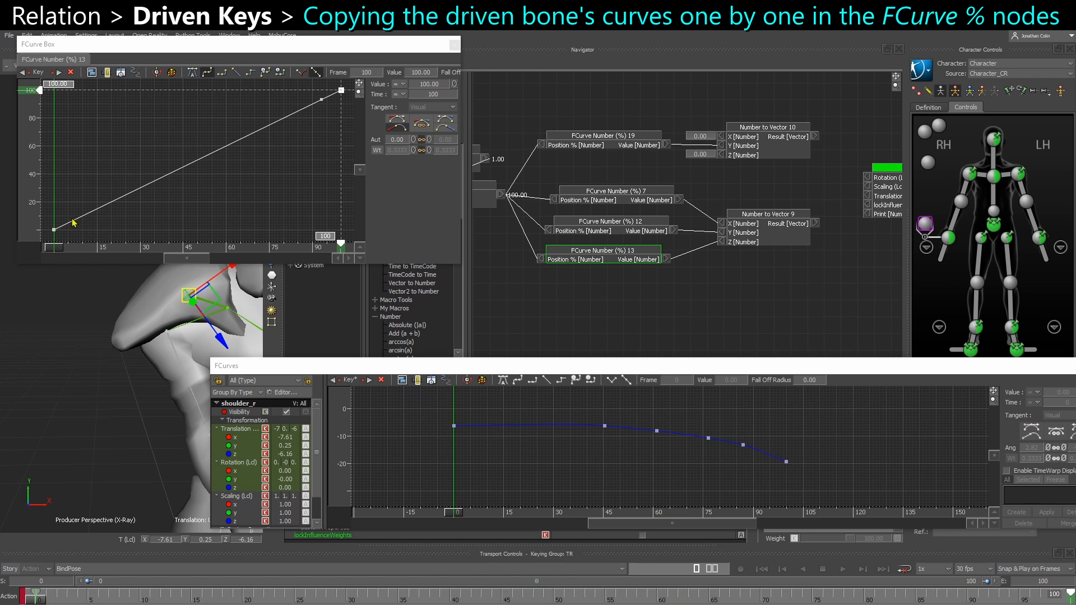
pyautogui.click(95, 176)
pyautogui.hotkey('ctrl', 'v')
pyautogui.scroll(-3, 220, 203)
pyautogui.moveTo(236, 236); pyautogui.dragTo(229, 219, button='middle')
pyautogui.press('a')
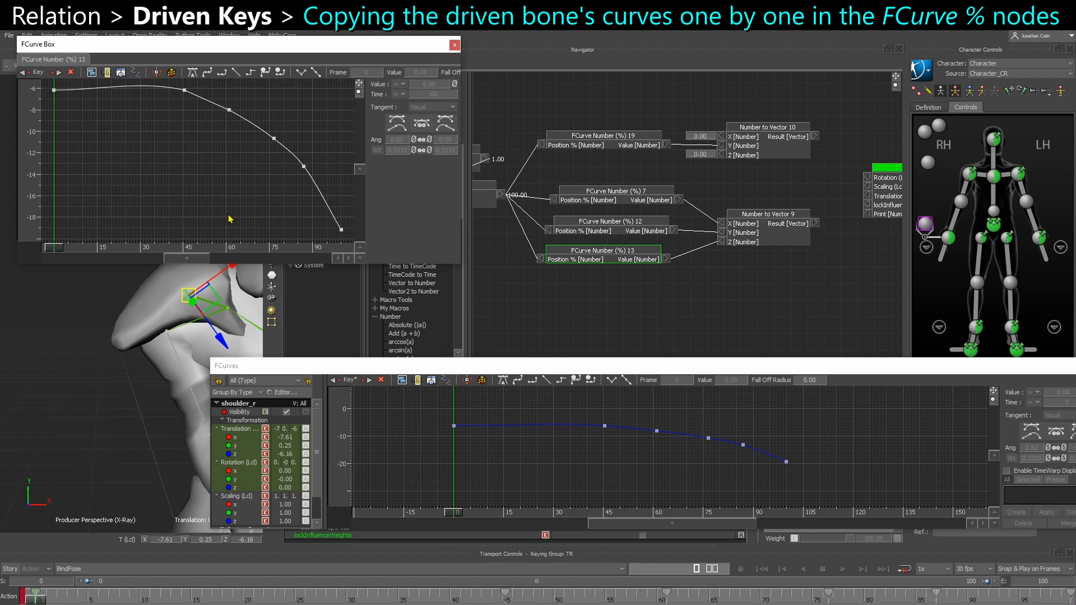
# Set all keys of the FCurve Number (%) 13 curve to linear interpolation and close its curve window
pyautogui.scroll(-2, 224, 176)
pyautogui.moveTo(79, 116); pyautogui.dragTo(354, 241)
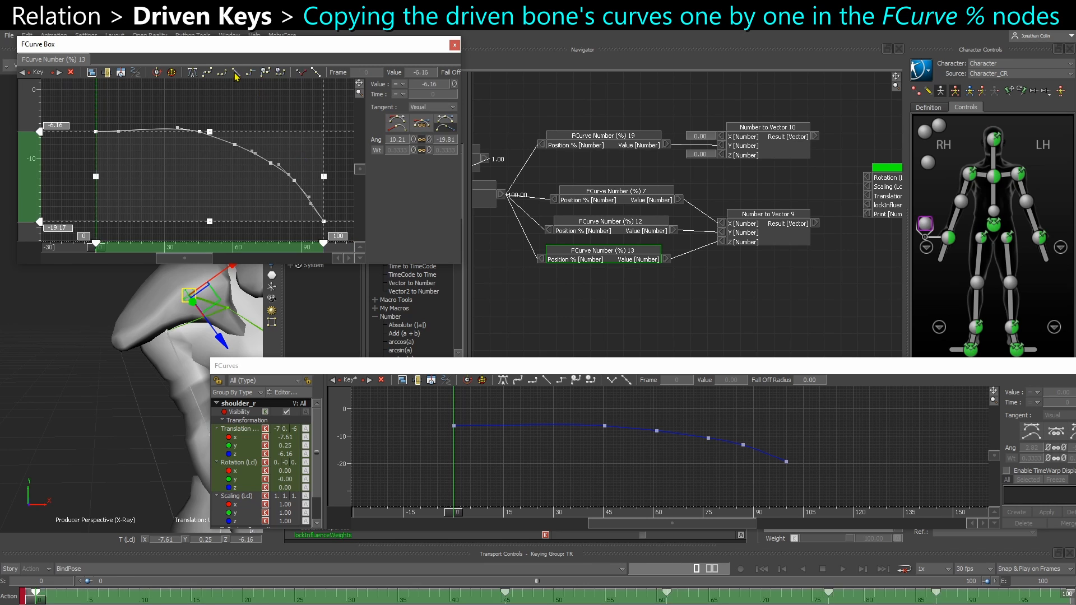
pyautogui.click(235, 73)
pyautogui.click(251, 110)
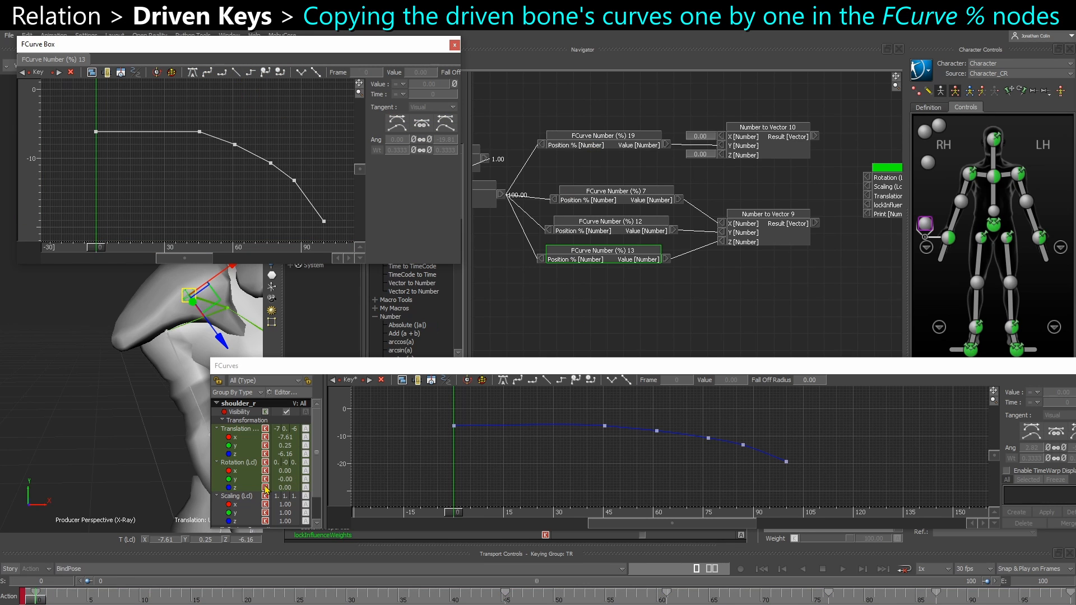
pyautogui.click(455, 44)
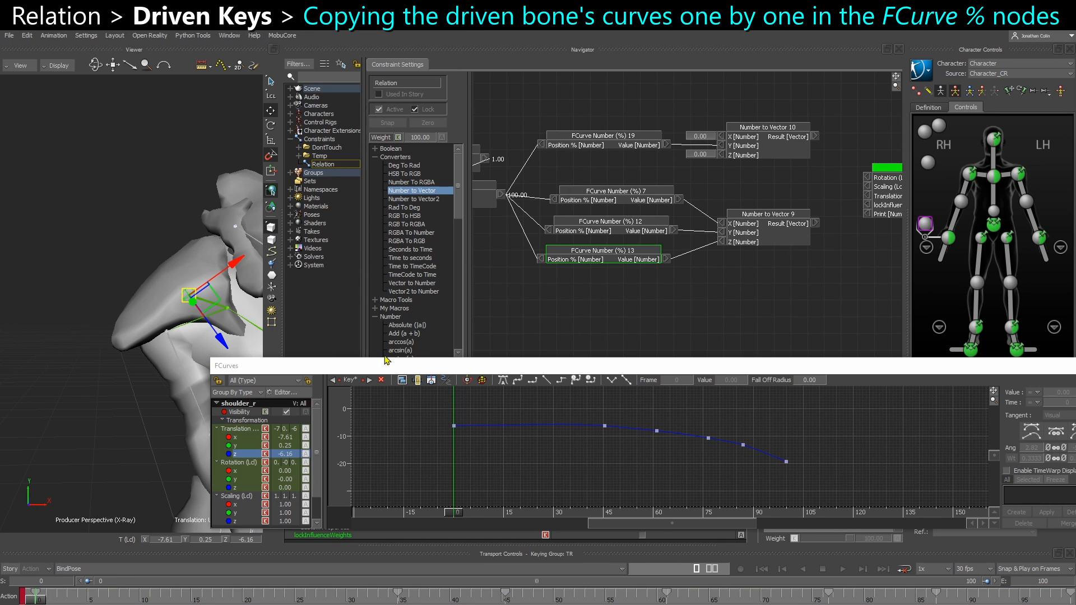
# Delete the key at about frame 35 from shoulder_r's Y rotation curve and copy all its remaining keys
pyautogui.click(250, 479)
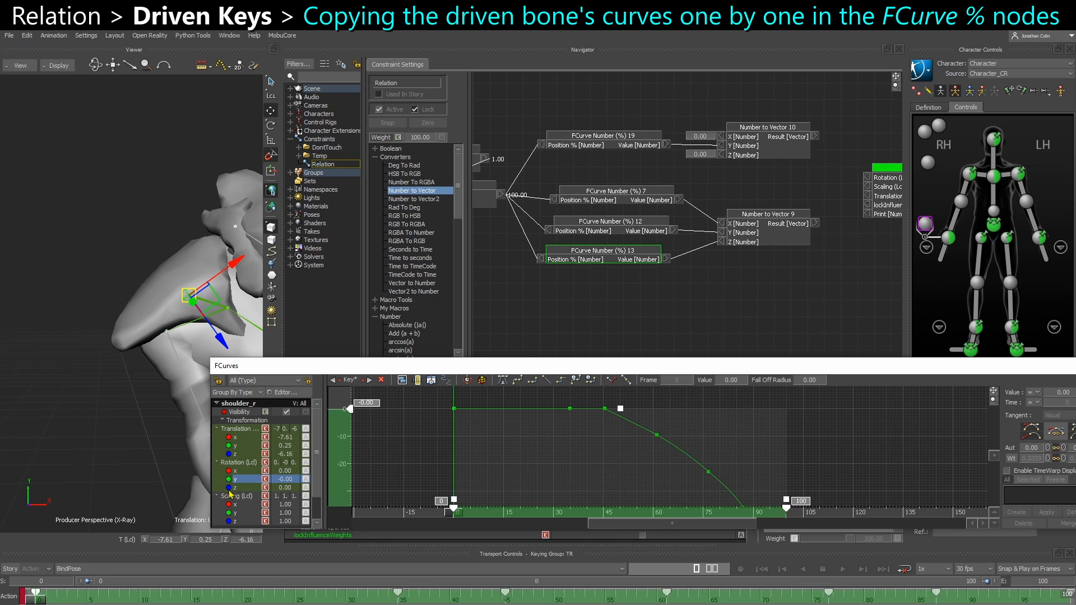
pyautogui.keyDown('ctrl'); pyautogui.moveTo(687, 460); pyautogui.dragTo(554, 405); pyautogui.keyUp('ctrl')
pyautogui.click(564, 419)
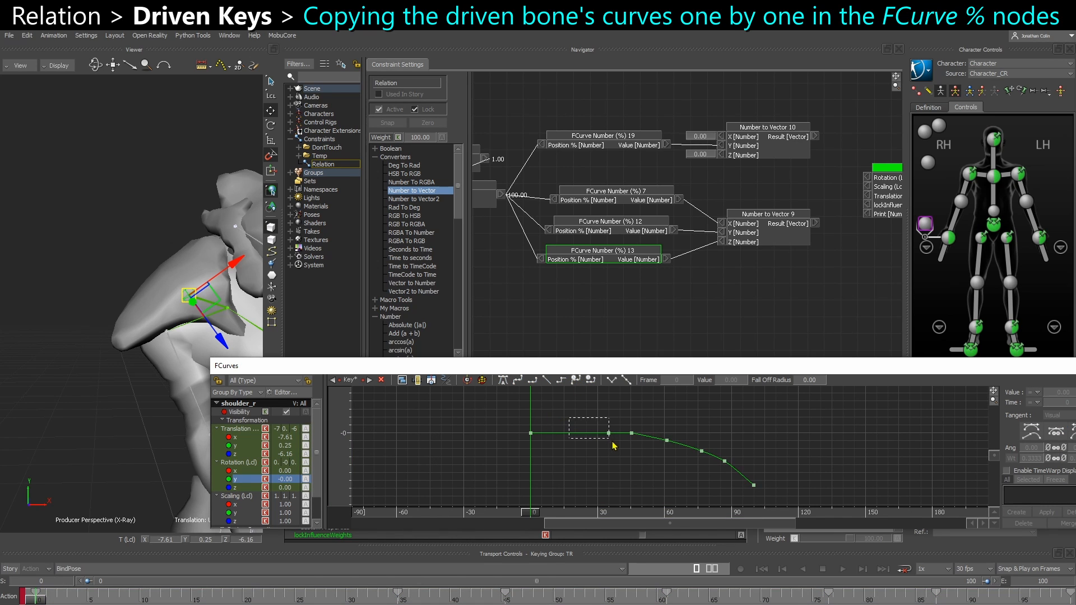
pyautogui.click(712, 458)
# Replace the curve of the FCurve Number (%) 19 node with the copied Y rotation curve and close its curve window
pyautogui.doubleClick(604, 141)
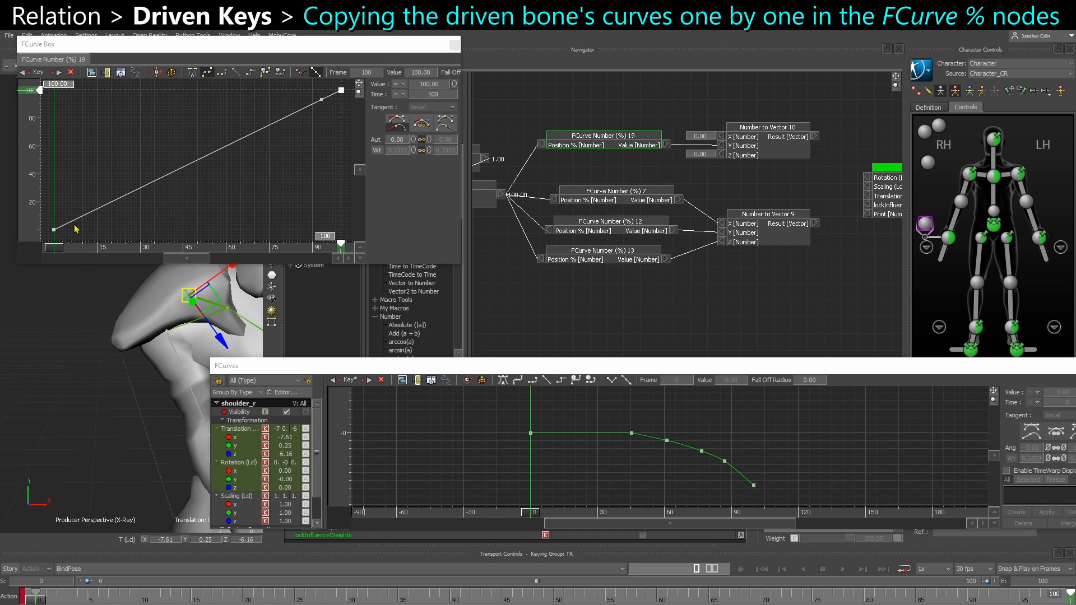
pyautogui.click(74, 195)
pyautogui.hotkey('ctrl', 'v')
pyautogui.keyDown('ctrl'); pyautogui.moveTo(251, 208); pyautogui.dragTo(191, 192); pyautogui.keyUp('ctrl')
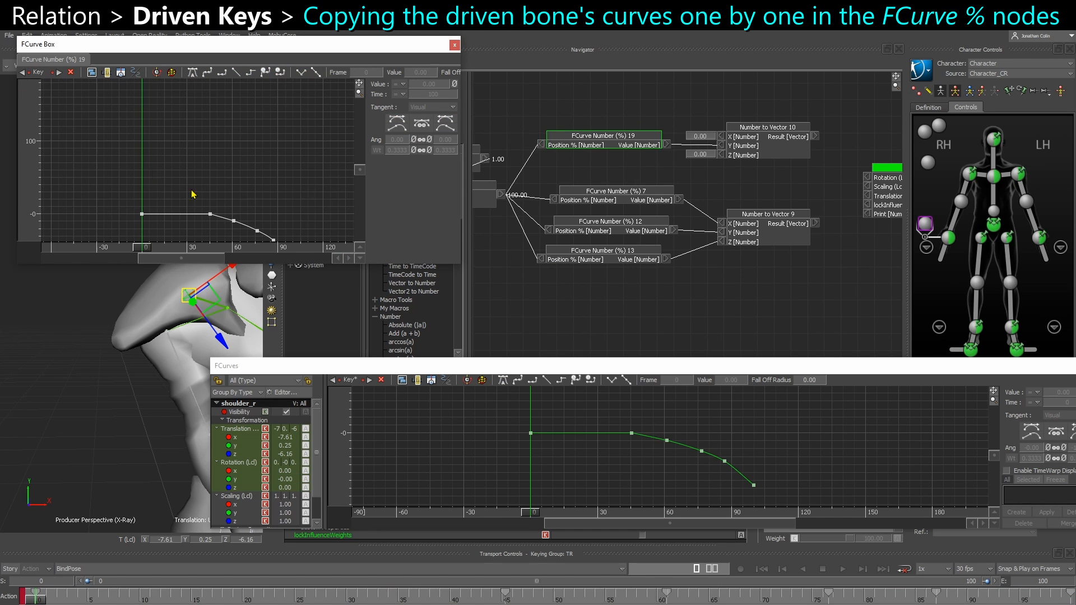
pyautogui.keyDown('shift'); pyautogui.moveTo(280, 227); pyautogui.dragTo(317, 181); pyautogui.keyUp('shift')
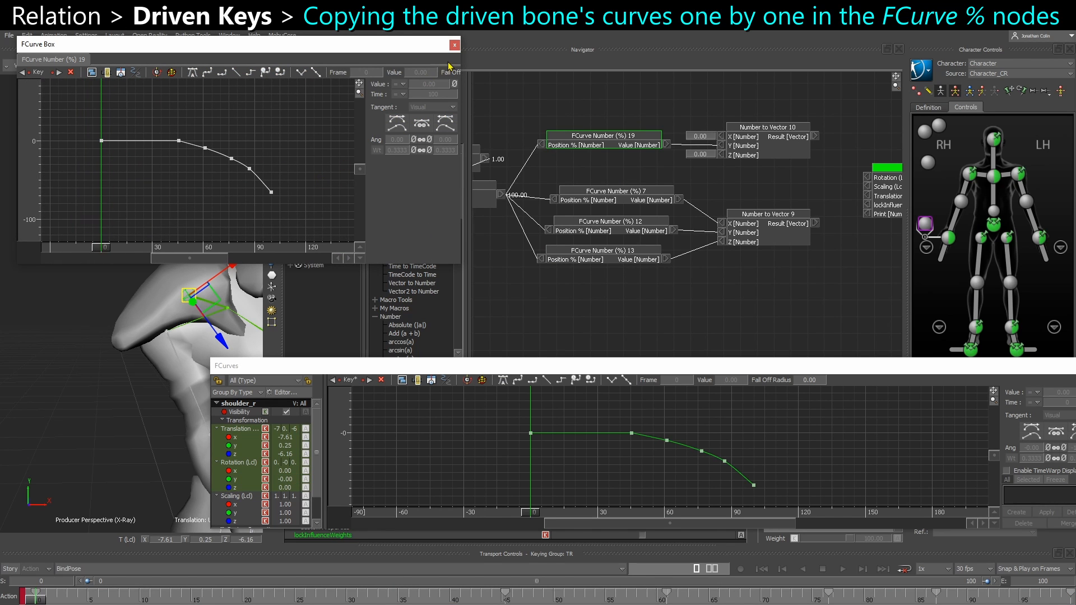
pyautogui.click(455, 44)
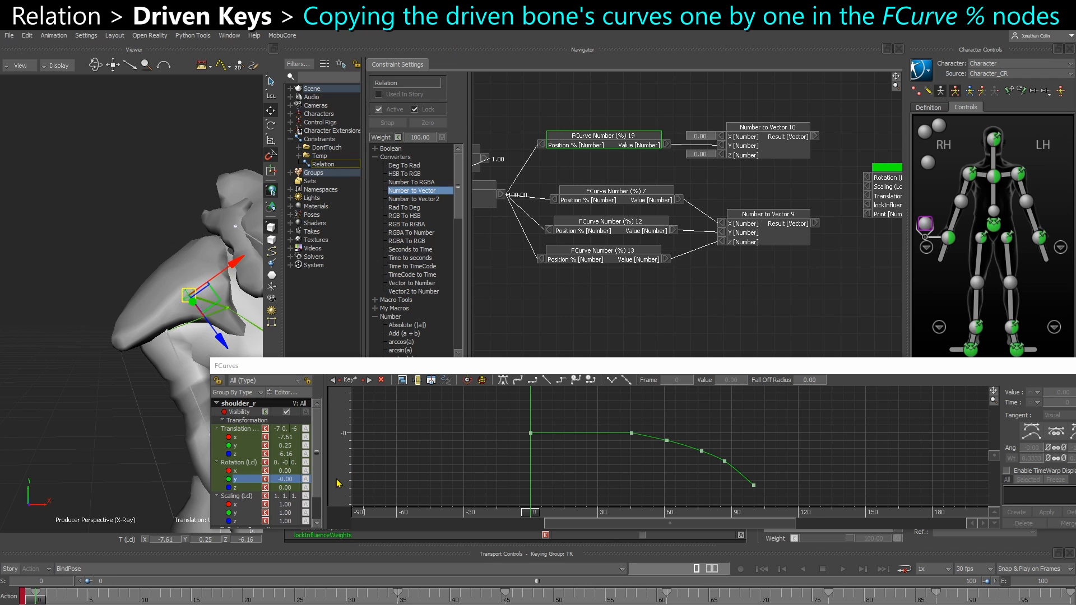
# Connect Number to Vector 10 to shoulder_r's Rotation (Lcl) and, at frame 40, Number to Vector 9 to its Translation (Lcl)
pyautogui.click(229, 402)
pyautogui.keyDown('shift'); pyautogui.moveTo(740, 284); pyautogui.dragTo(657, 289); pyautogui.keyUp('shift')
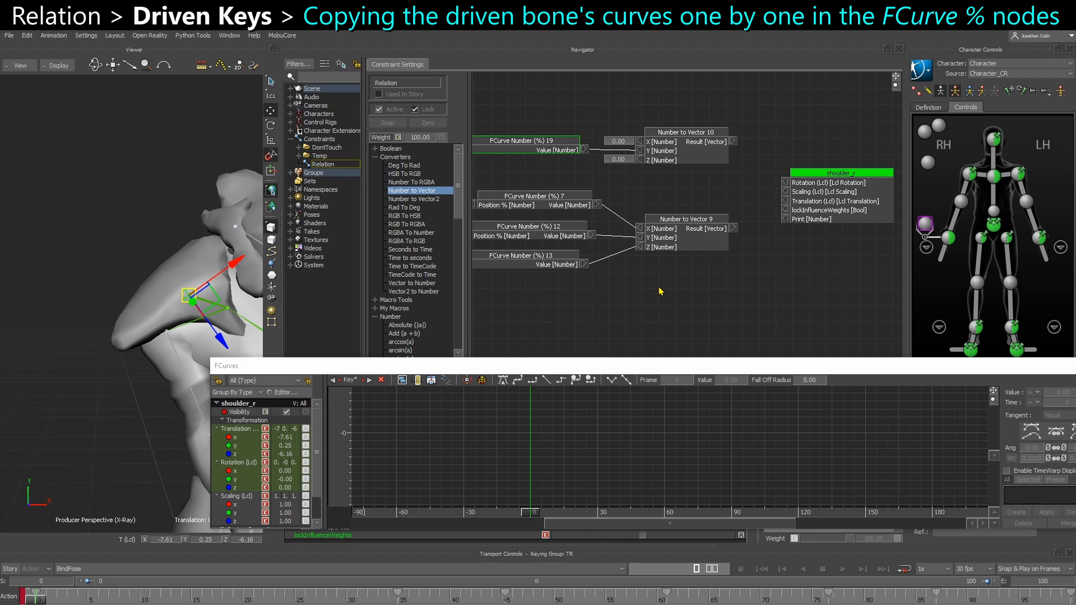
pyautogui.click(649, 285)
pyautogui.moveTo(781, 199); pyautogui.dragTo(785, 200)
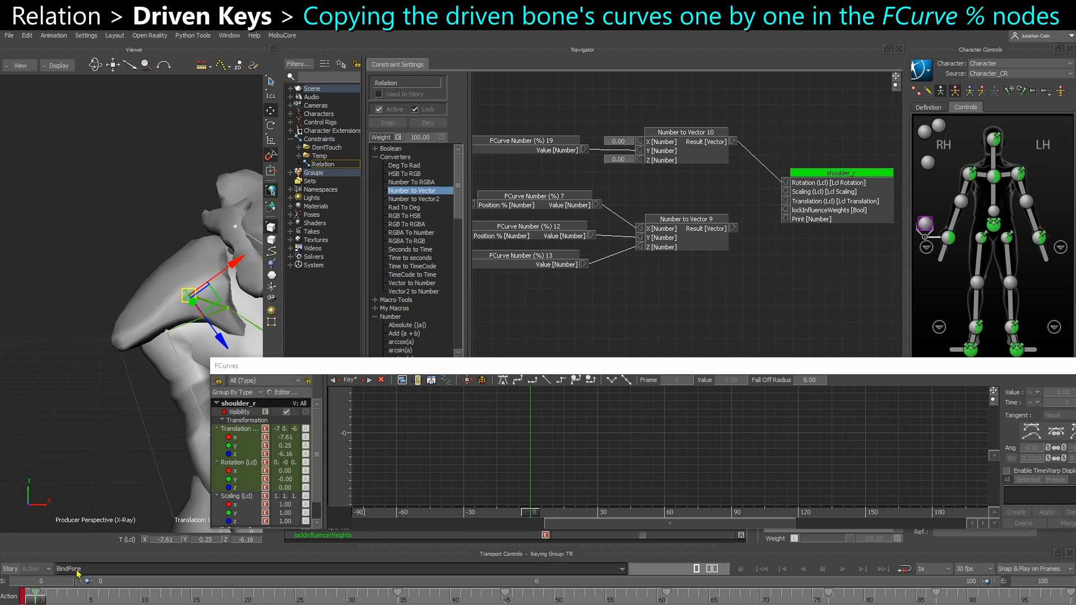
pyautogui.moveTo(36, 596); pyautogui.dragTo(451, 600)
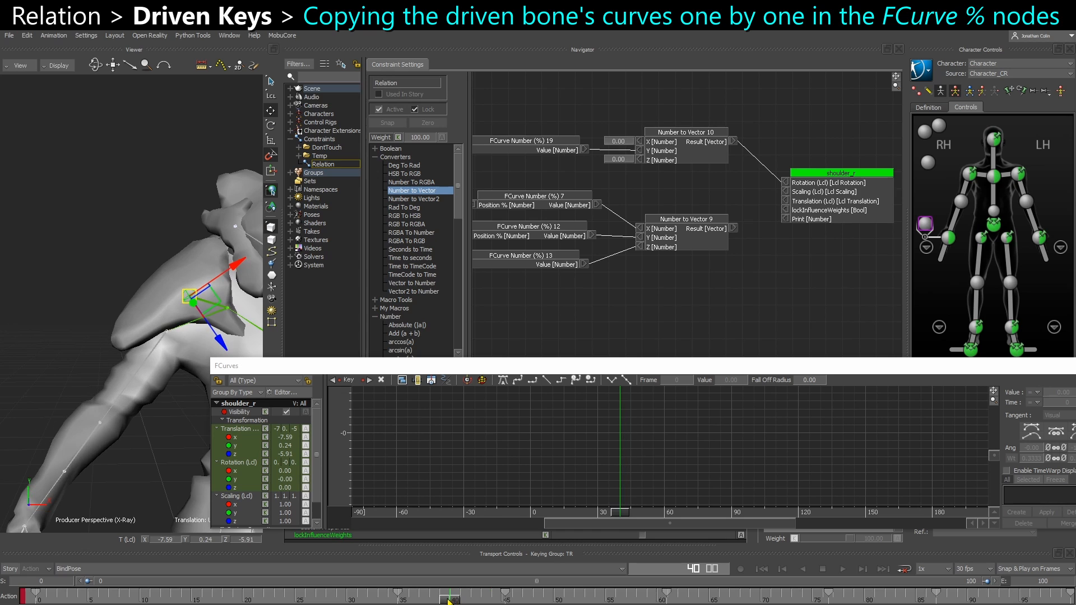
pyautogui.moveTo(733, 229); pyautogui.dragTo(786, 202)
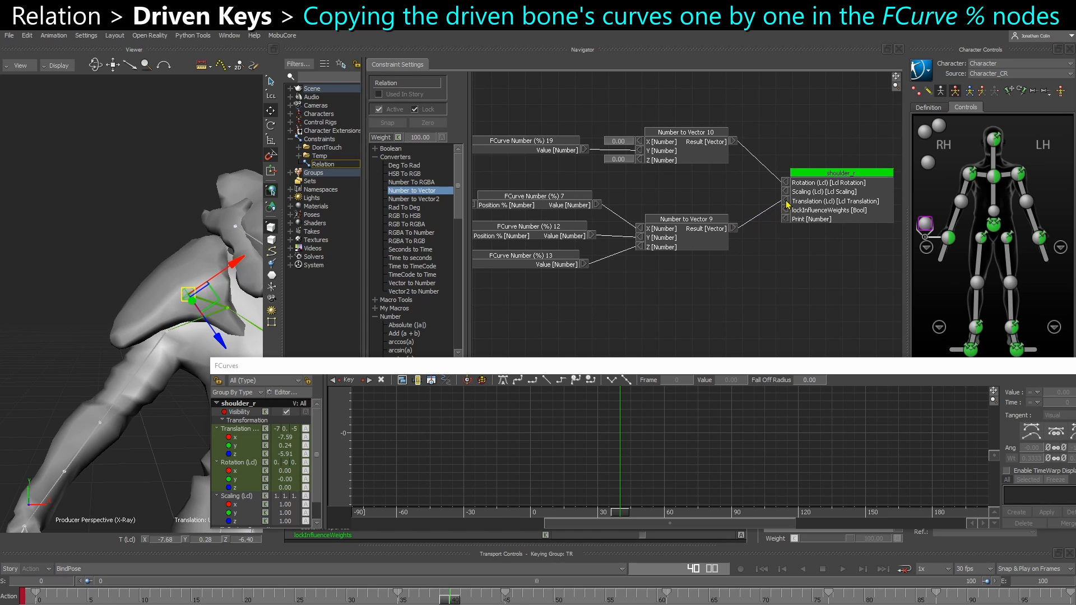
# Disconnect the Translation (Lcl) and Rotation (Lcl) inputs of the shoulder_r node
pyautogui.moveTo(123, 289)
pyautogui.keyDown('shift'); pyautogui.mouseDown()
pyautogui.moveTo(105, 279)
pyautogui.moveTo(115, 279)
pyautogui.mouseUp(); pyautogui.keyUp('shift')
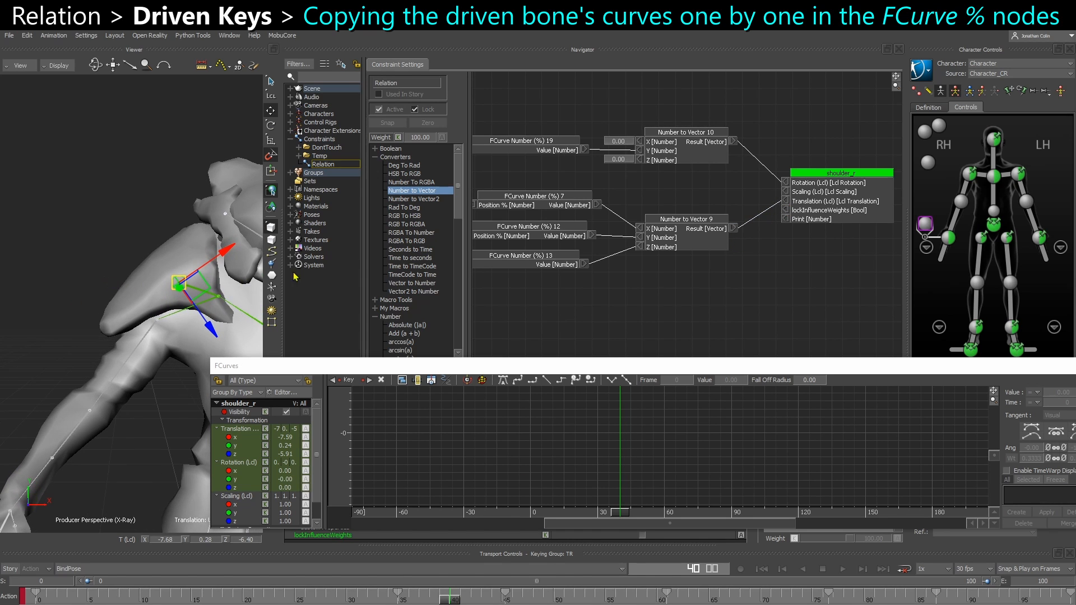
pyautogui.keyDown('alt'); pyautogui.click(787, 201); pyautogui.keyUp('alt')
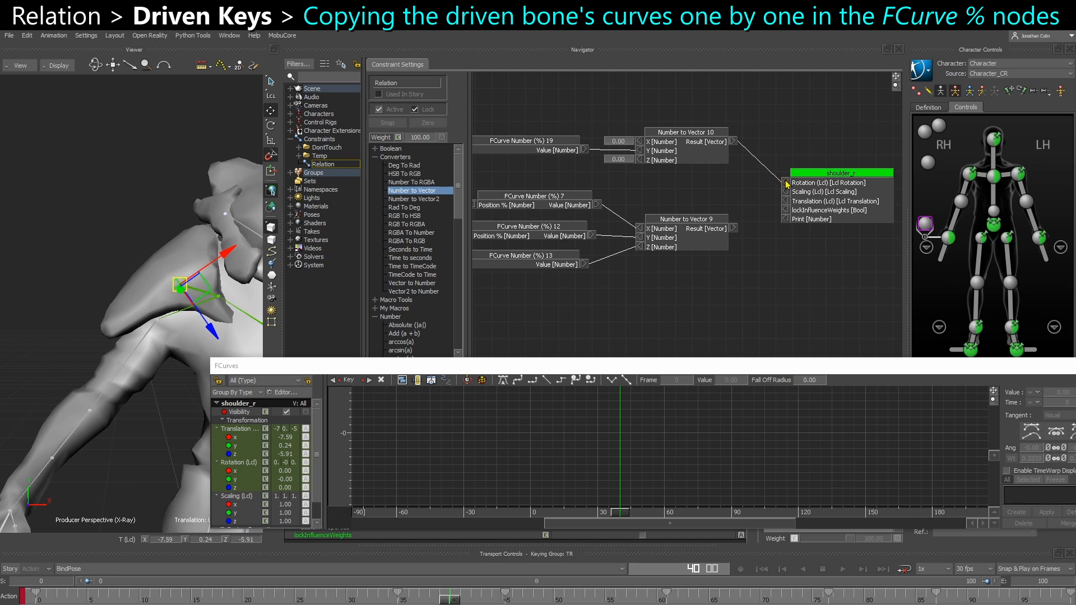
pyautogui.keyDown('alt'); pyautogui.click(787, 184); pyautogui.keyUp('alt')
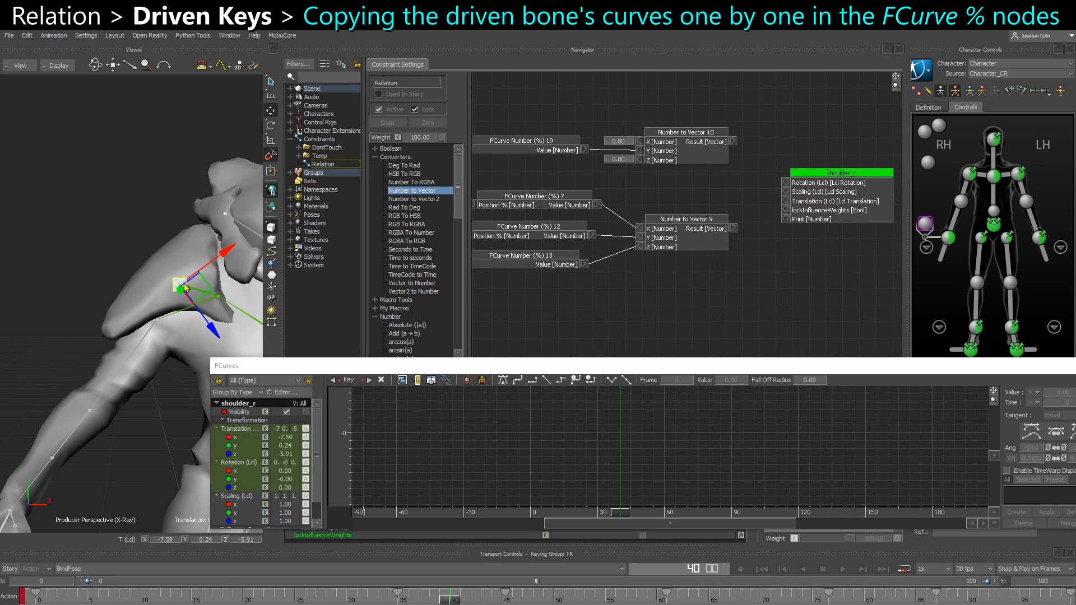
# Move shoulder_r well away from the body, to about -16.12, 1.67, -46.12, and try rotating it
pyautogui.moveTo(180, 284); pyautogui.dragTo(24, 234)
pyautogui.press('r')
pyautogui.moveTo(31, 147); pyautogui.dragTo(103, 264)
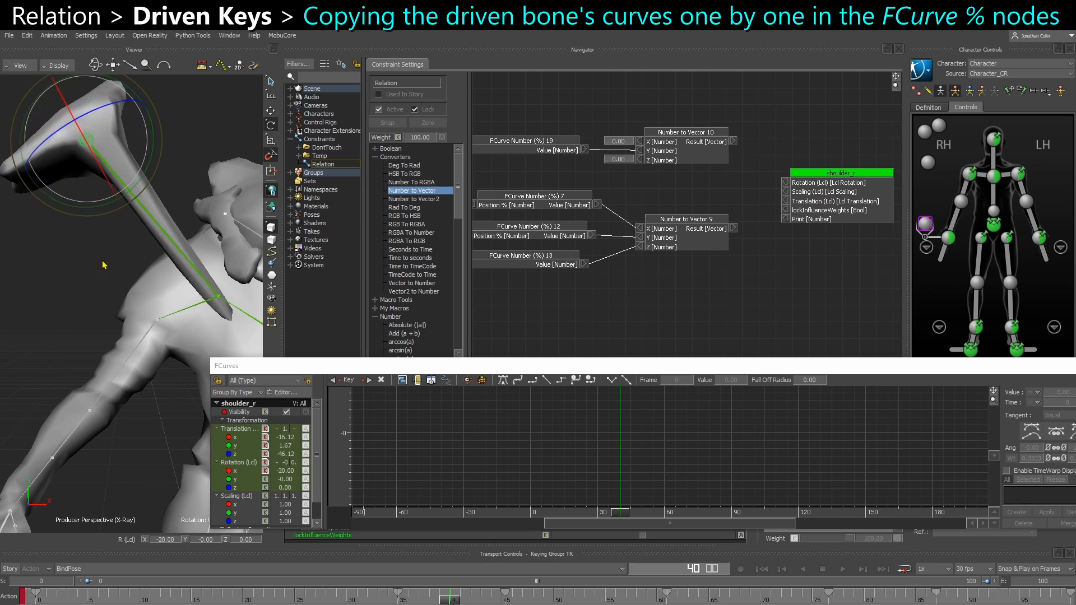
pyautogui.moveTo(137, 104); pyautogui.dragTo(55, 312)
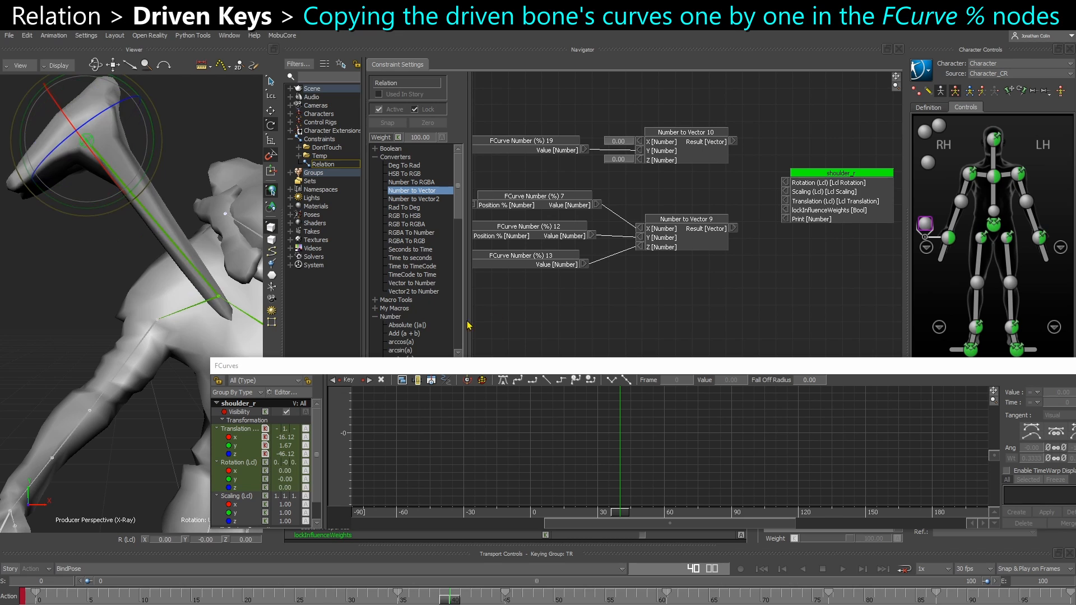
# Reconnect Number to Vector 9 to shoulder_r's Translation (Lcl) and Number to Vector 10 to its Rotation (Lcl), then clear the selection
pyautogui.moveTo(733, 229); pyautogui.dragTo(788, 184)
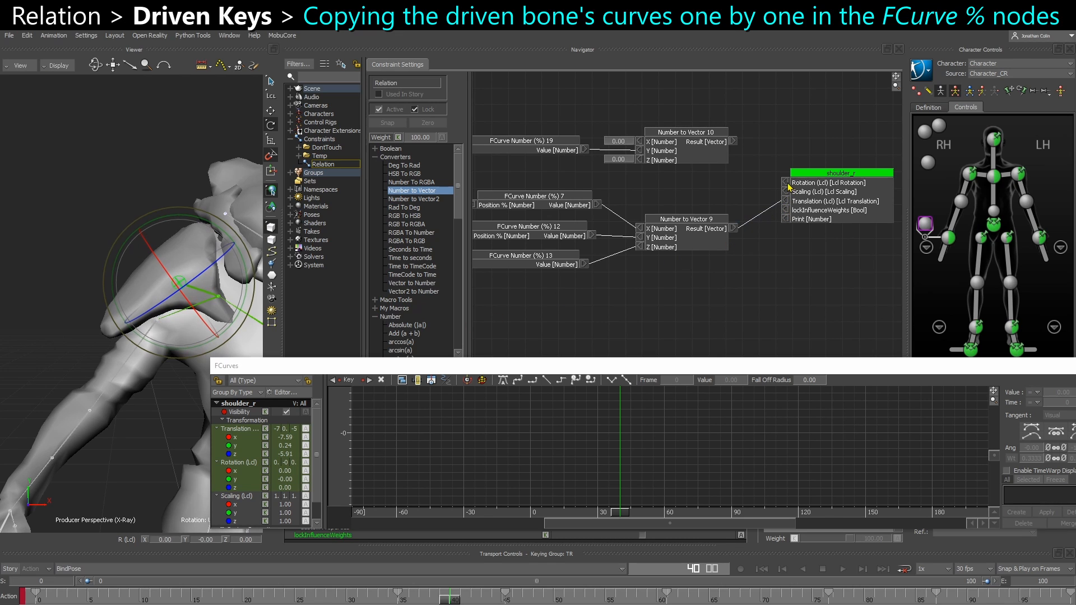
pyautogui.moveTo(730, 145); pyautogui.dragTo(739, 146)
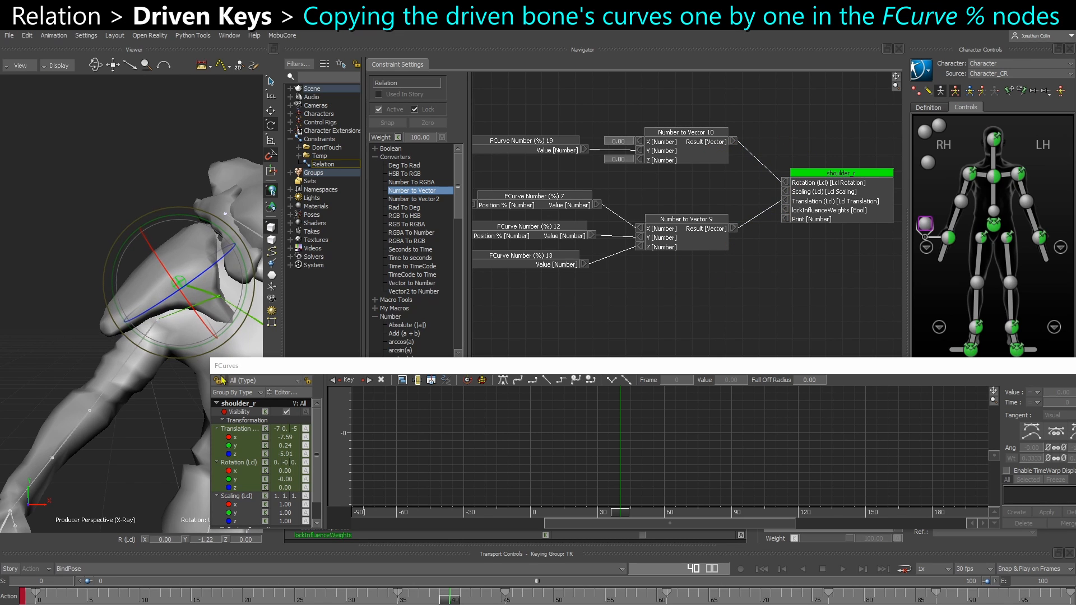
pyautogui.click(163, 435)
# Scrub the animation from frame 0 to frame 64 to check how the shoulder follows the upper arm
pyautogui.click(35, 598)
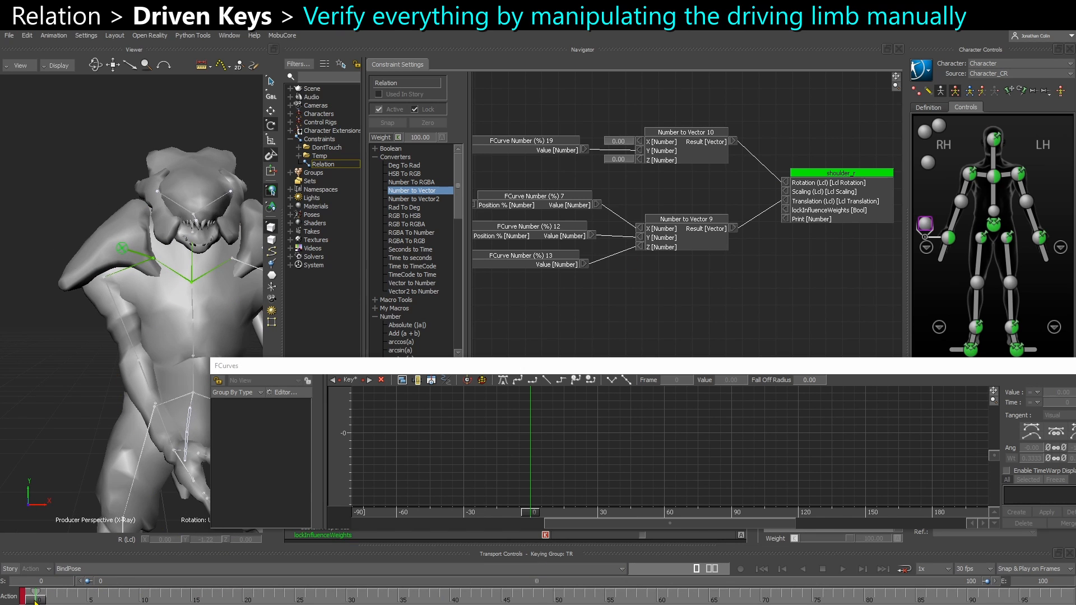
pyautogui.moveTo(36, 598); pyautogui.dragTo(377, 598)
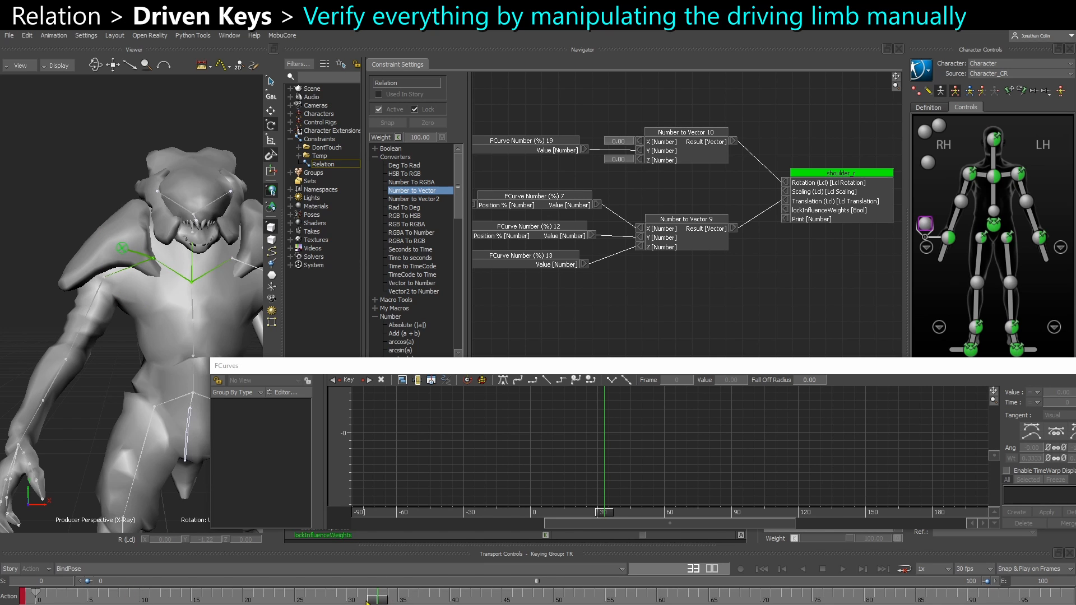
pyautogui.moveTo(377, 599); pyautogui.dragTo(698, 599)
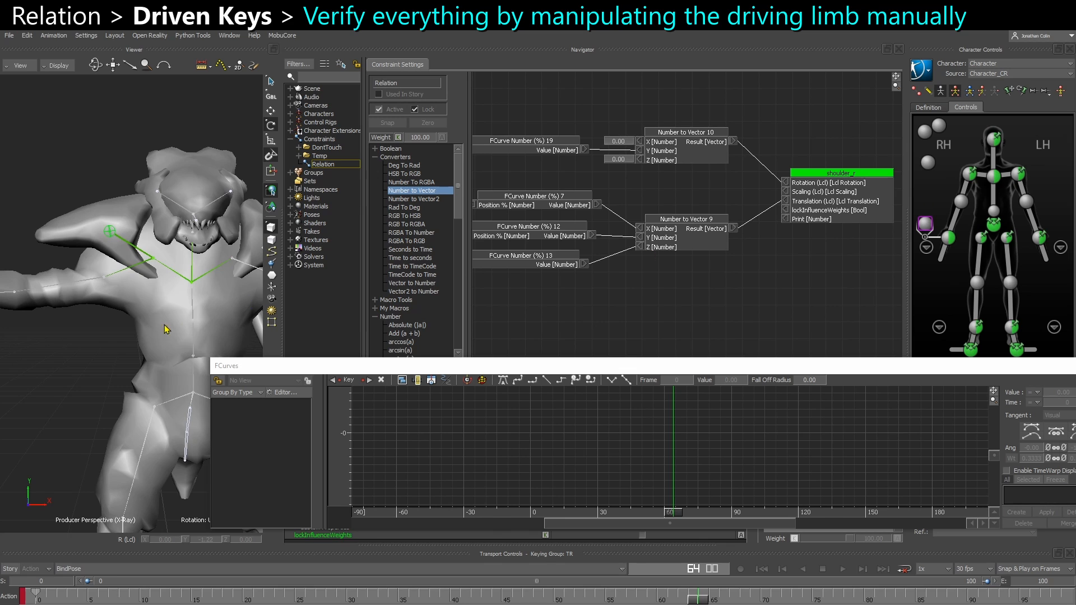
pyautogui.moveTo(110, 341); pyautogui.dragTo(137, 343, button='middle')
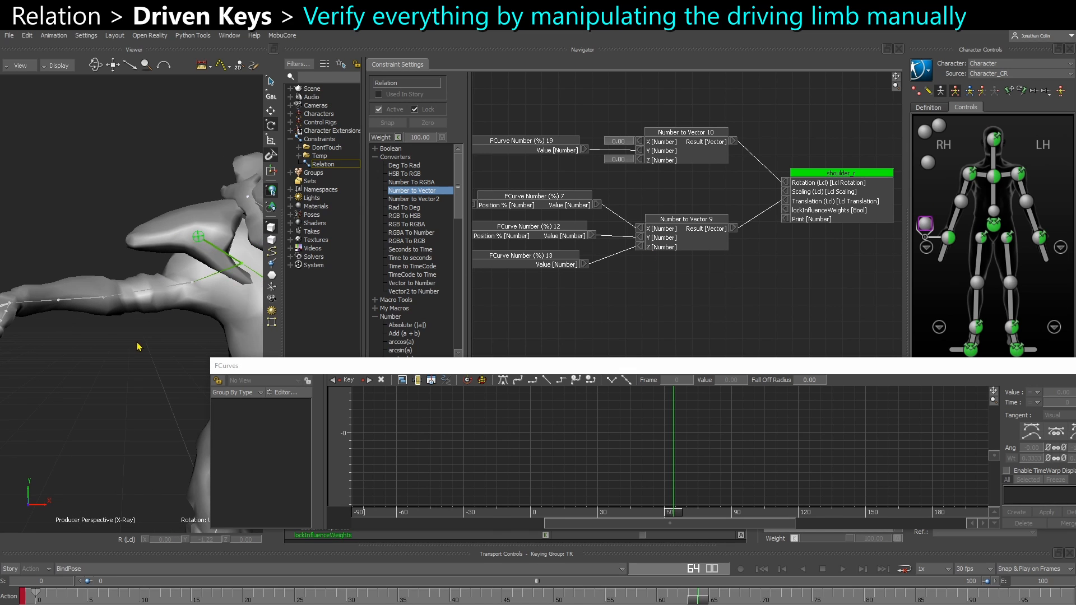
# At frame 0, rotate the right shoulder effector through its range to examine how the driven shoulder armour reacts
pyautogui.click(968, 174)
pyautogui.click(38, 599)
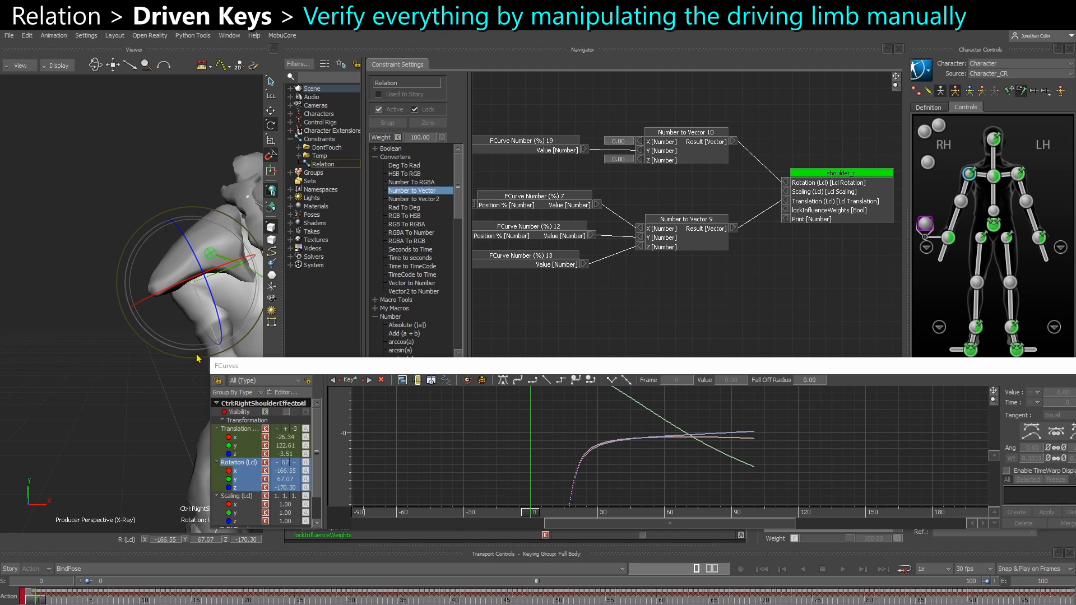
pyautogui.keyDown('alt'); pyautogui.moveTo(149, 417); pyautogui.dragTo(118, 416, button='middle'); pyautogui.keyUp('alt')
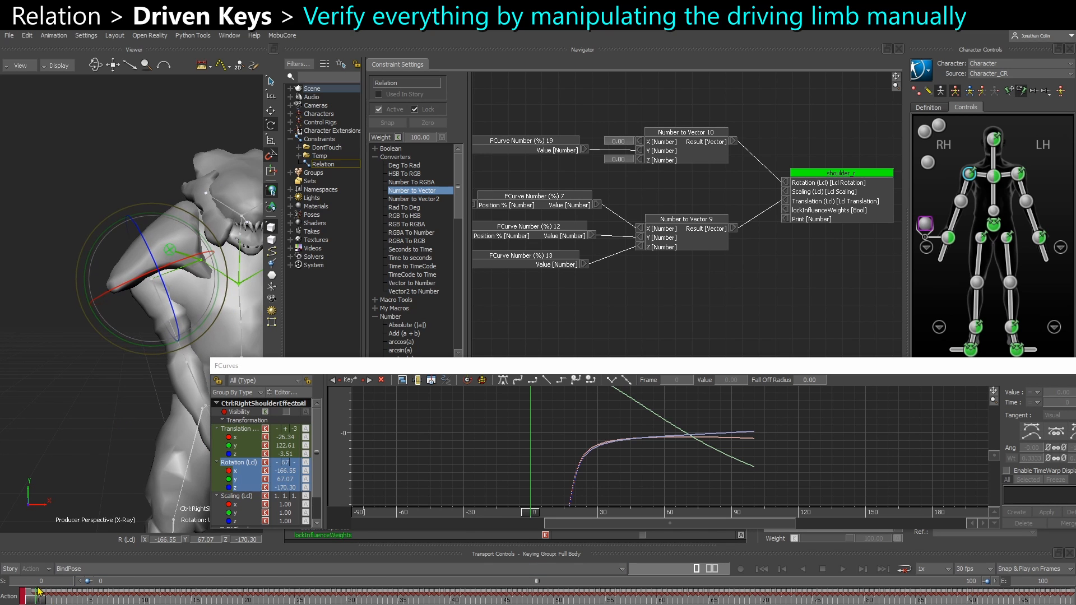
pyautogui.moveTo(158, 357); pyautogui.dragTo(115, 359)
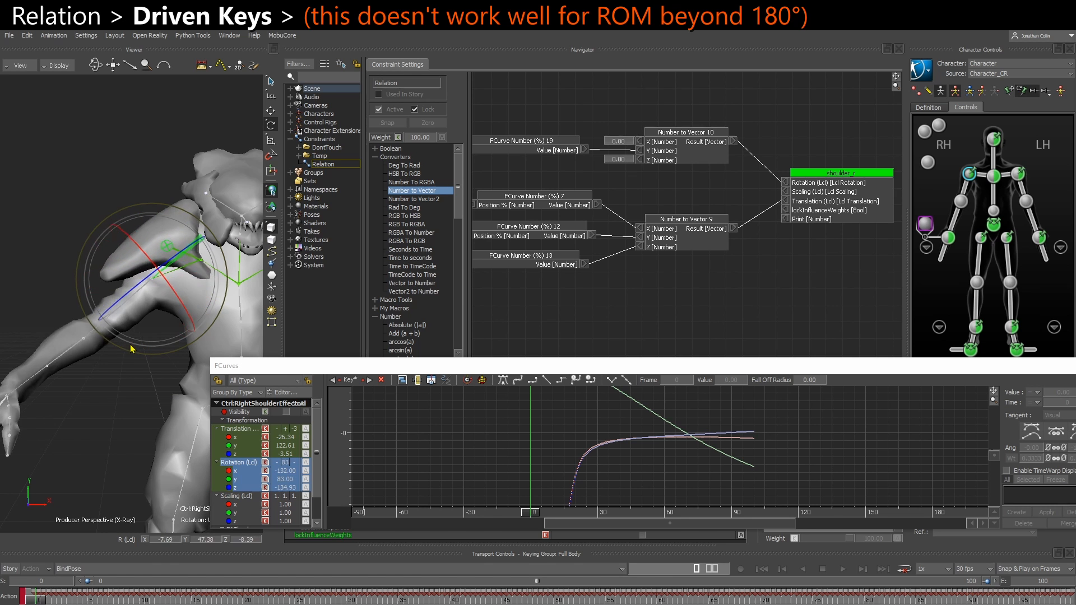
pyautogui.moveTo(117, 359); pyautogui.dragTo(236, 380)
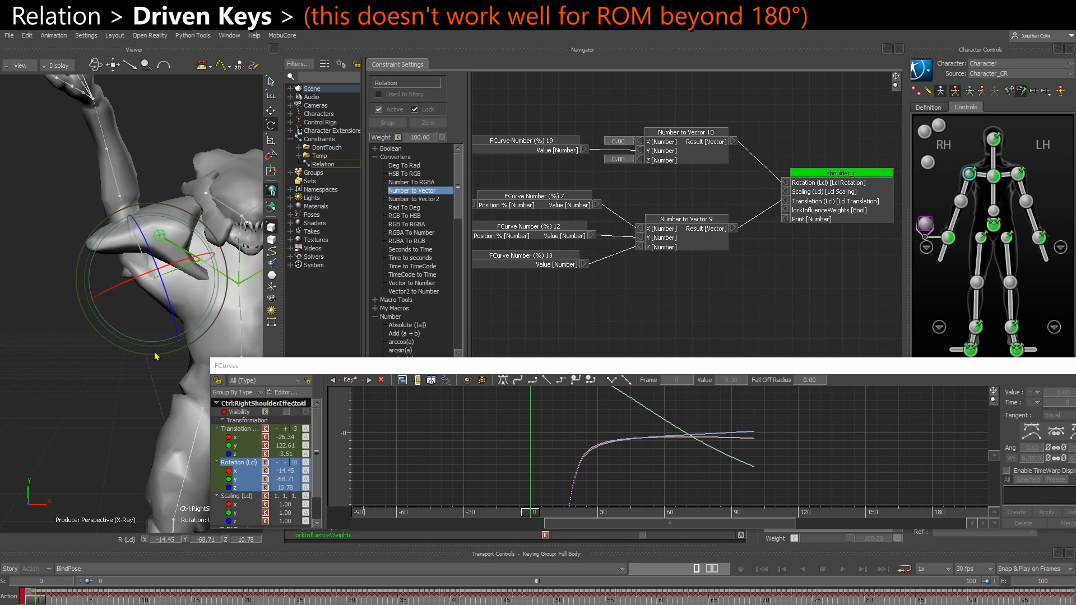
pyautogui.moveTo(158, 352); pyautogui.dragTo(145, 255)
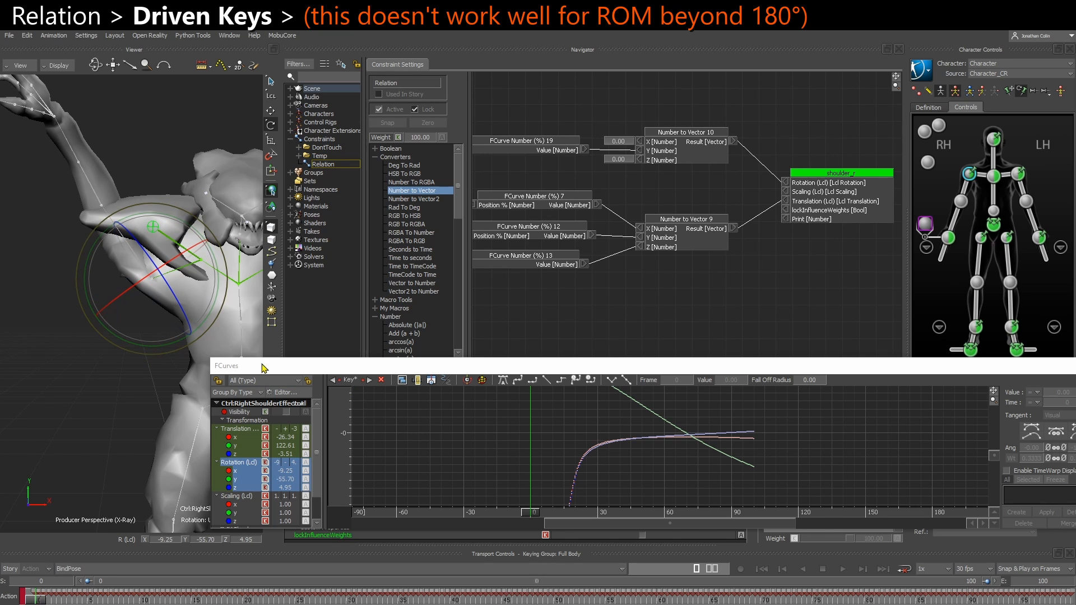
pyautogui.moveTo(164, 351); pyautogui.dragTo(209, 324)
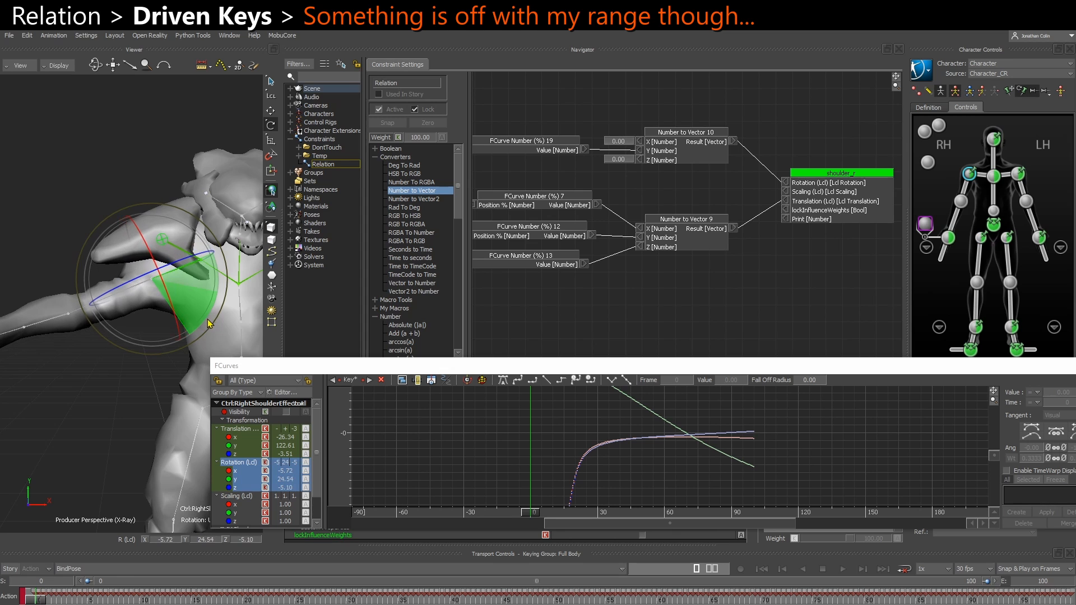
pyautogui.moveTo(108, 394)
pyautogui.keyDown('alt'); pyautogui.mouseDown()
pyautogui.moveTo(132, 399)
pyautogui.moveTo(101, 402)
pyautogui.mouseUp(); pyautogui.keyUp('alt')
pyautogui.moveTo(143, 359); pyautogui.dragTo(114, 418)
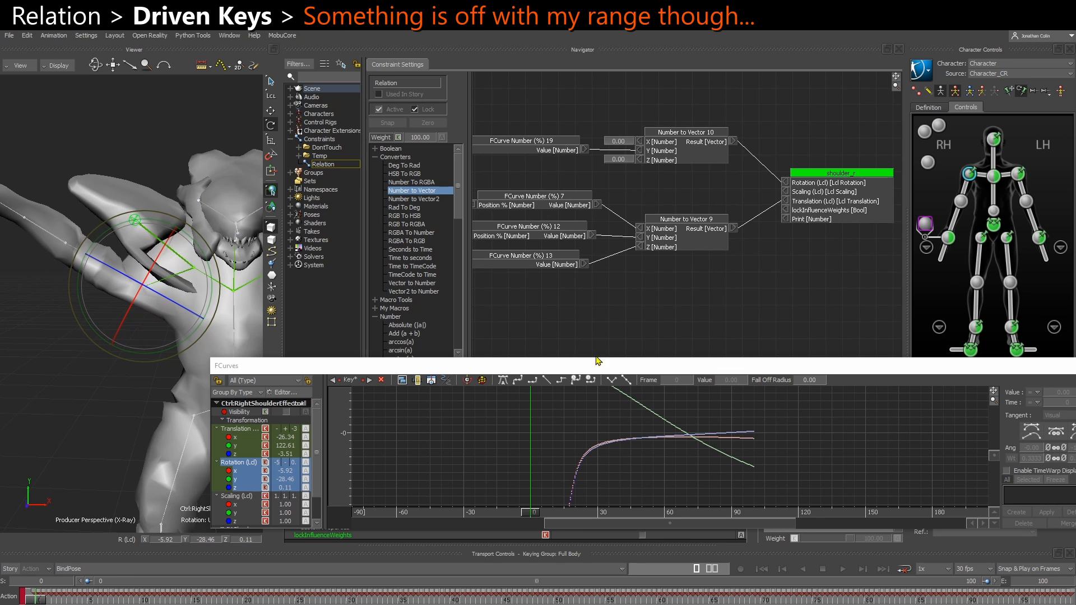
# Show the live values on the relation's connections and trace them from the Multiply node back to Vector to Number 12
pyautogui.rightClick(618, 319)
pyautogui.click(630, 324)
pyautogui.keyDown('shift'); pyautogui.moveTo(566, 305); pyautogui.dragTo(691, 310); pyautogui.keyUp('shift')
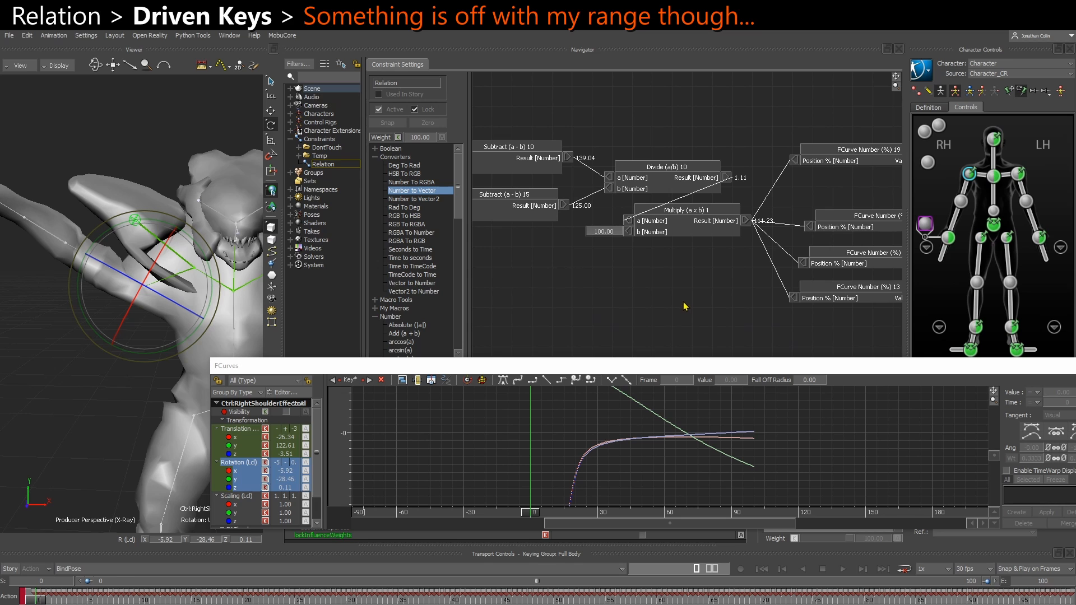
pyautogui.keyDown('shift'); pyautogui.moveTo(672, 235); pyautogui.dragTo(611, 285); pyautogui.keyUp('shift')
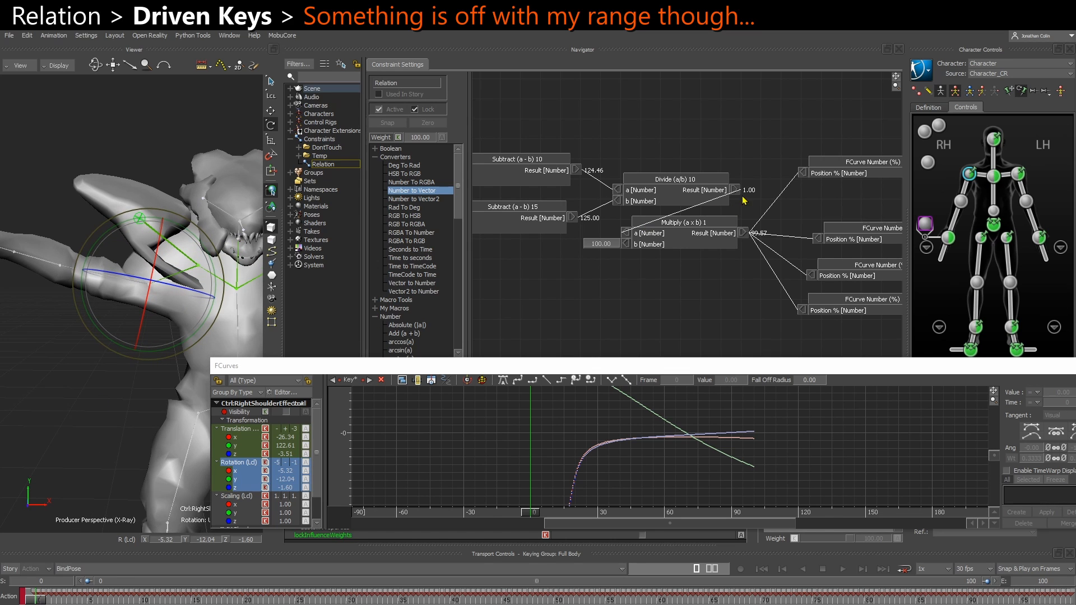
pyautogui.keyDown('shift'); pyautogui.moveTo(508, 292); pyautogui.dragTo(695, 274); pyautogui.keyUp('shift')
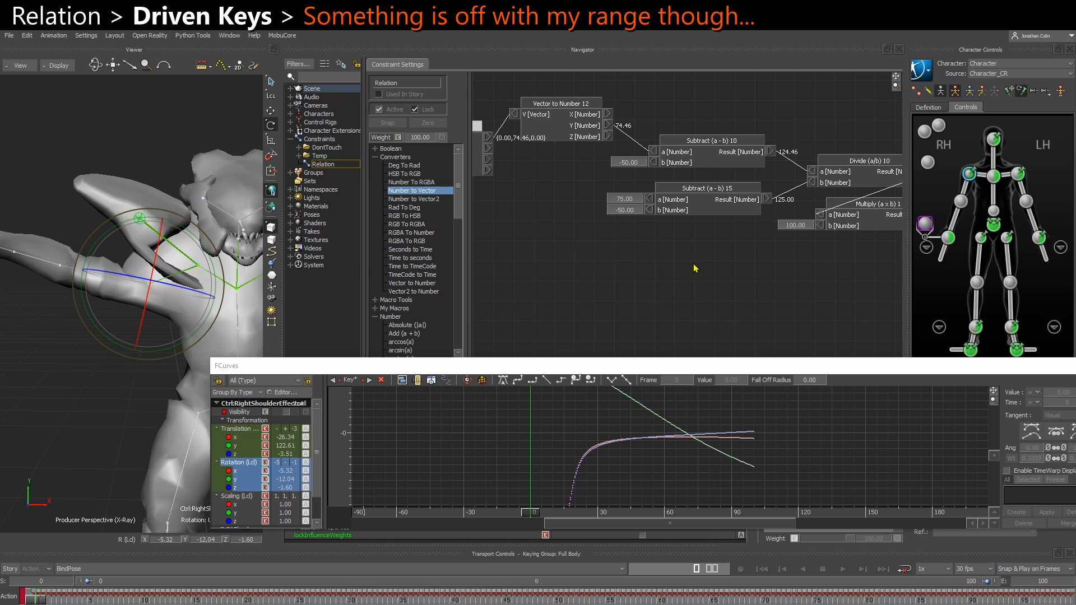
pyautogui.keyDown('shift'); pyautogui.moveTo(700, 268); pyautogui.dragTo(672, 282); pyautogui.keyUp('shift')
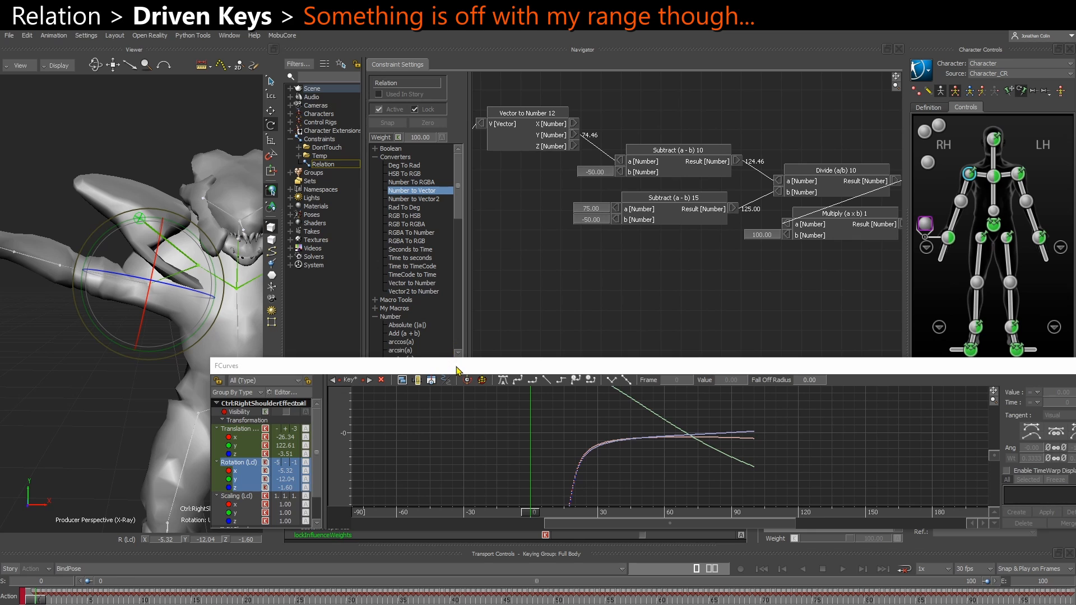
# Move the FCurves window aside and scrub between frames 49 and 100 to compare upperarm_r's rotation with the relation values
pyautogui.moveTo(458, 371); pyautogui.dragTo(1075, 339)
pyautogui.moveTo(895, 598); pyautogui.dragTo(1070, 599)
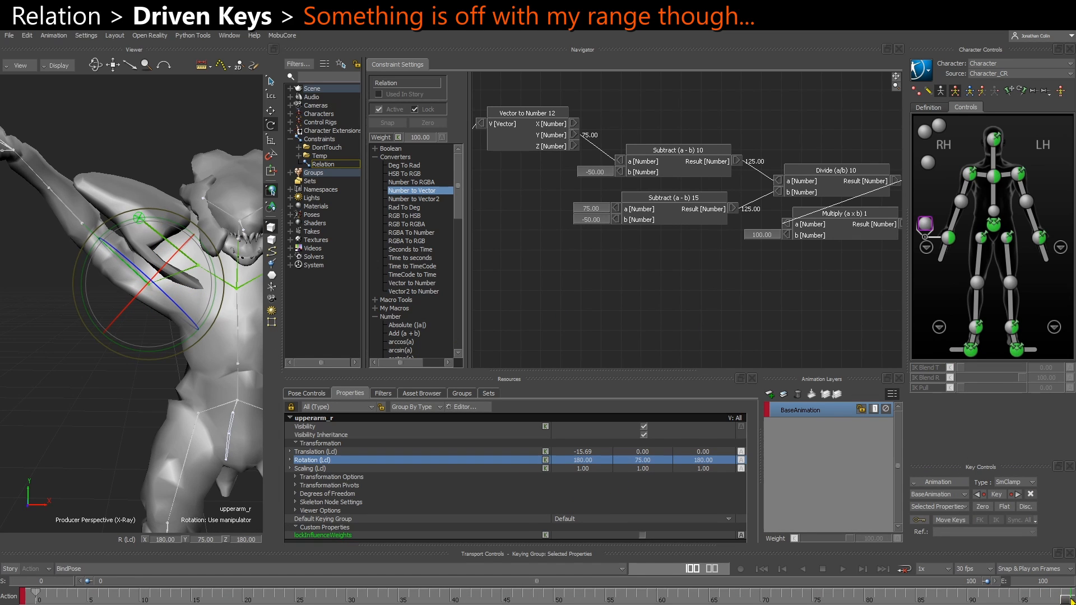
pyautogui.moveTo(1071, 600); pyautogui.dragTo(752, 600)
pyautogui.moveTo(722, 601); pyautogui.dragTo(547, 583)
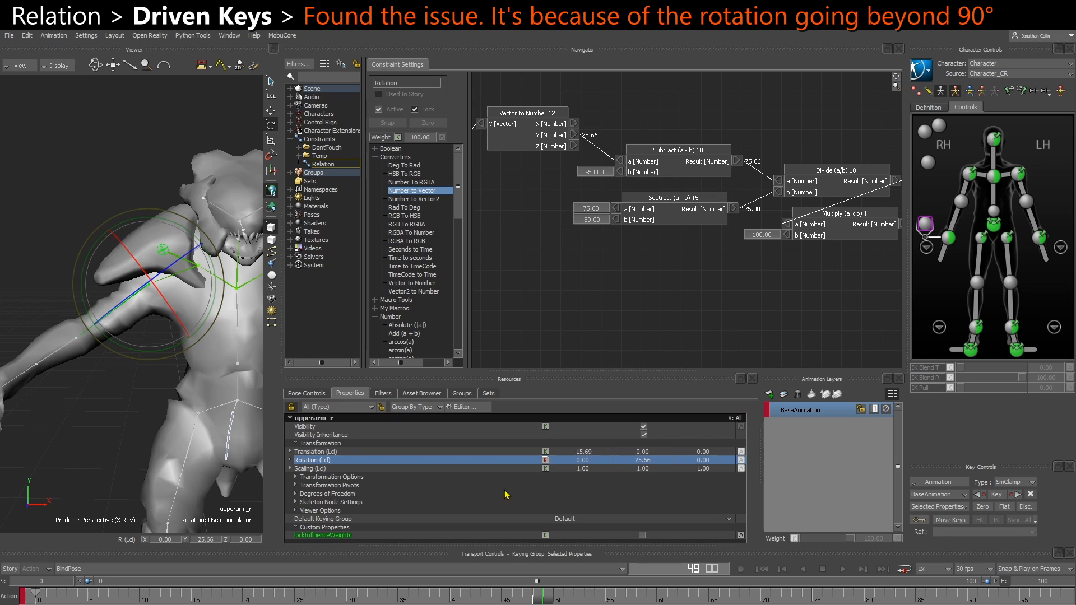
pyautogui.moveTo(542, 598); pyautogui.dragTo(1070, 600)
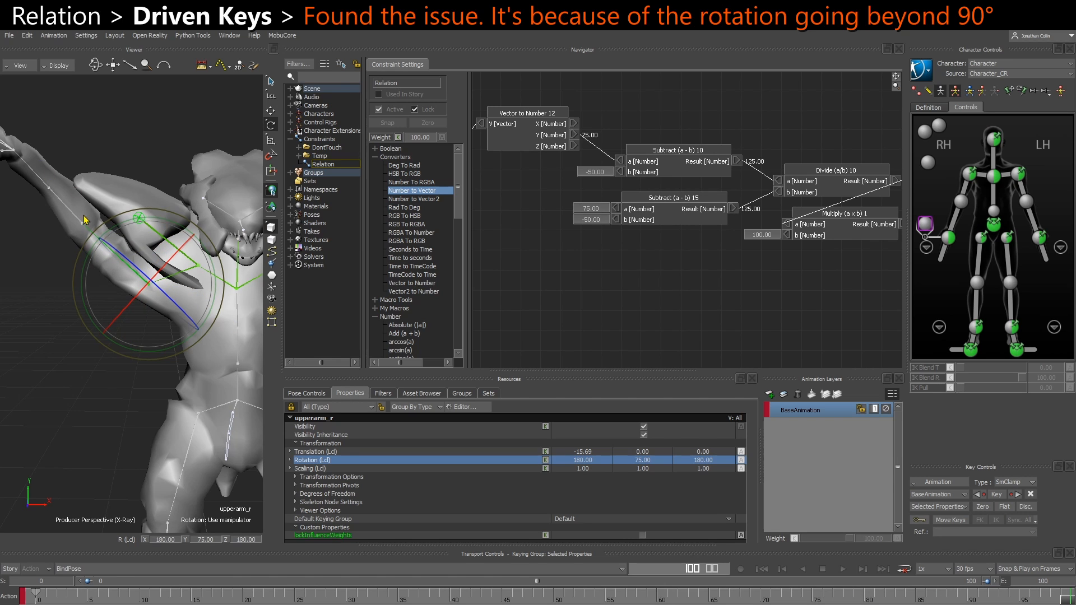
pyautogui.moveTo(719, 601); pyautogui.dragTo(936, 598)
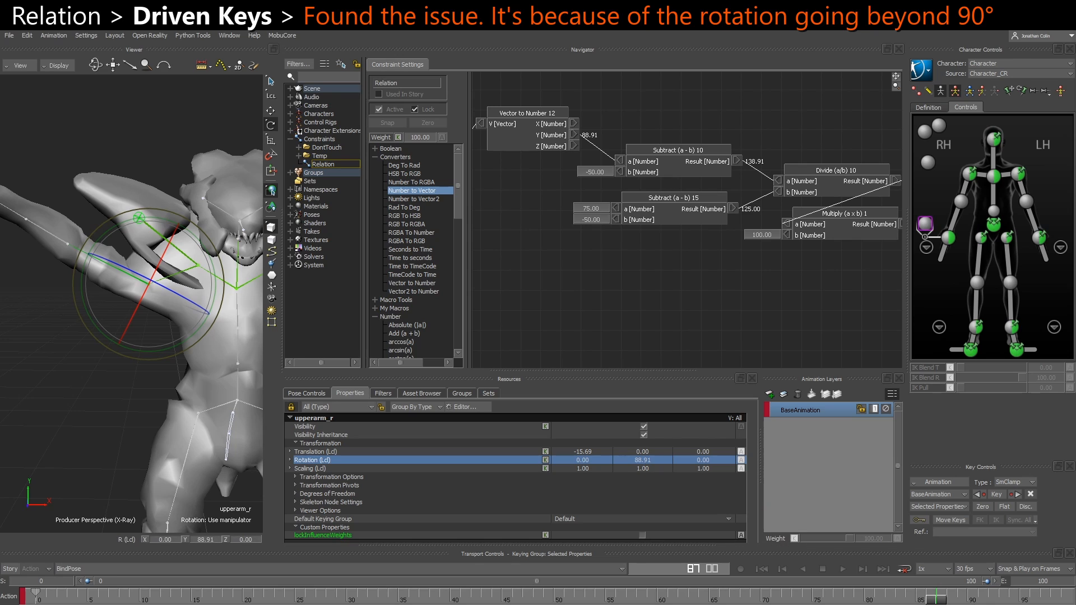
pyautogui.click(946, 600)
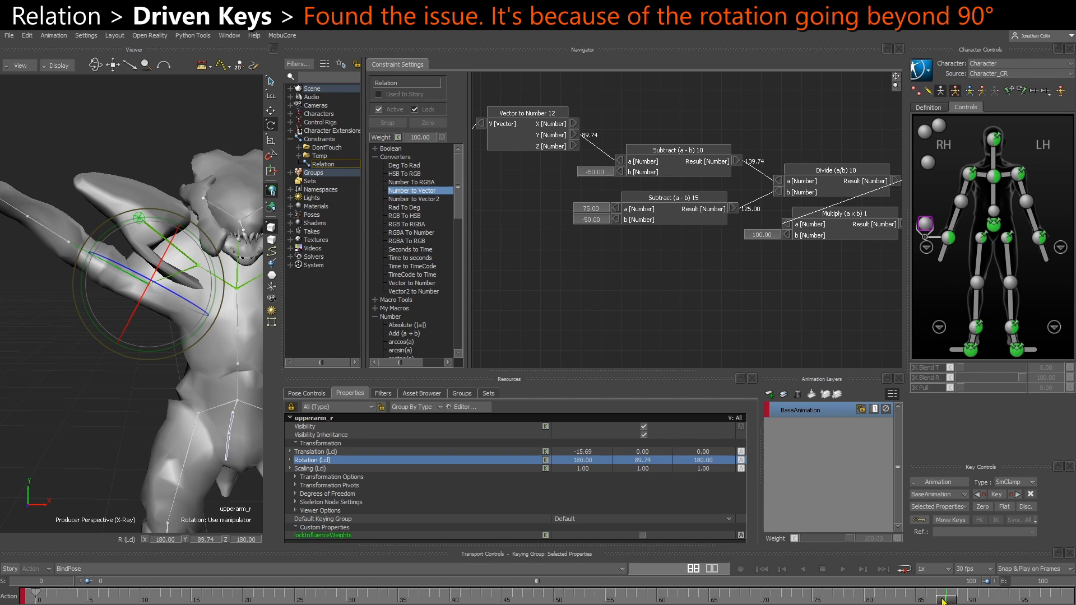
pyautogui.click(942, 599)
# Set the timeline snapping to Play on Frames and scrub between frames 87 and 88 to locate upperarm_r's rotation flip, ending near frame 94
pyautogui.click(1035, 569)
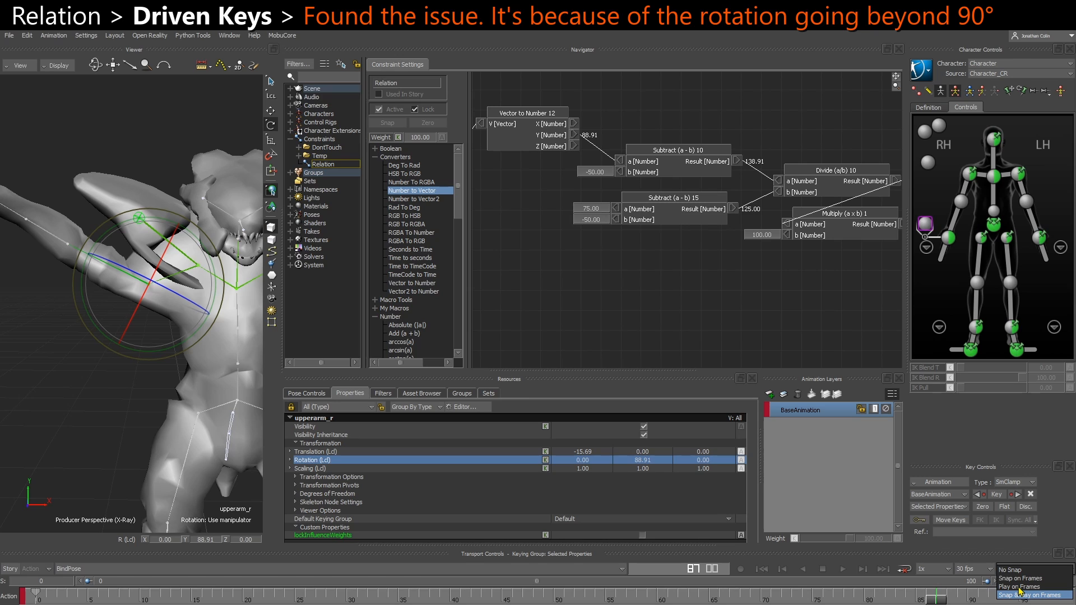
pyautogui.click(1019, 587)
pyautogui.moveTo(940, 601); pyautogui.dragTo(944, 602)
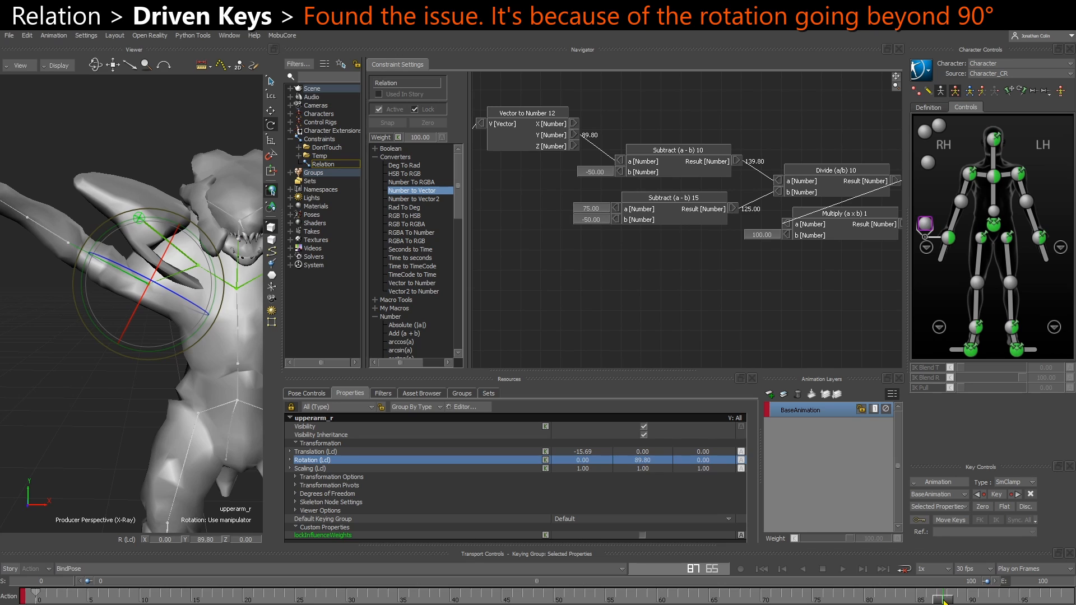
pyautogui.moveTo(945, 600); pyautogui.dragTo(945, 601)
pyautogui.moveTo(946, 601); pyautogui.dragTo(947, 601)
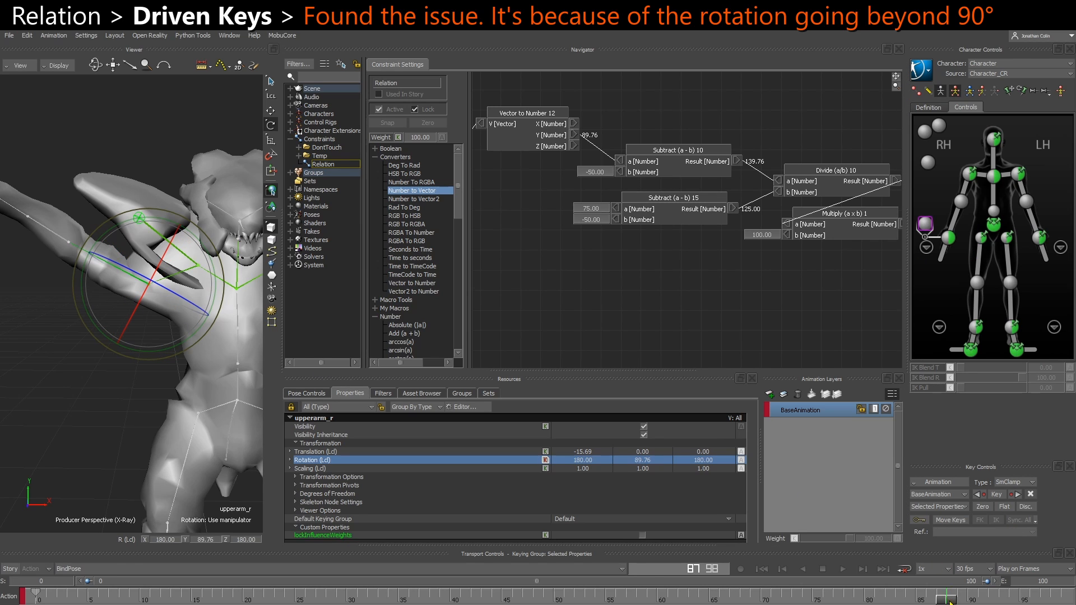
pyautogui.moveTo(947, 597); pyautogui.dragTo(1013, 598)
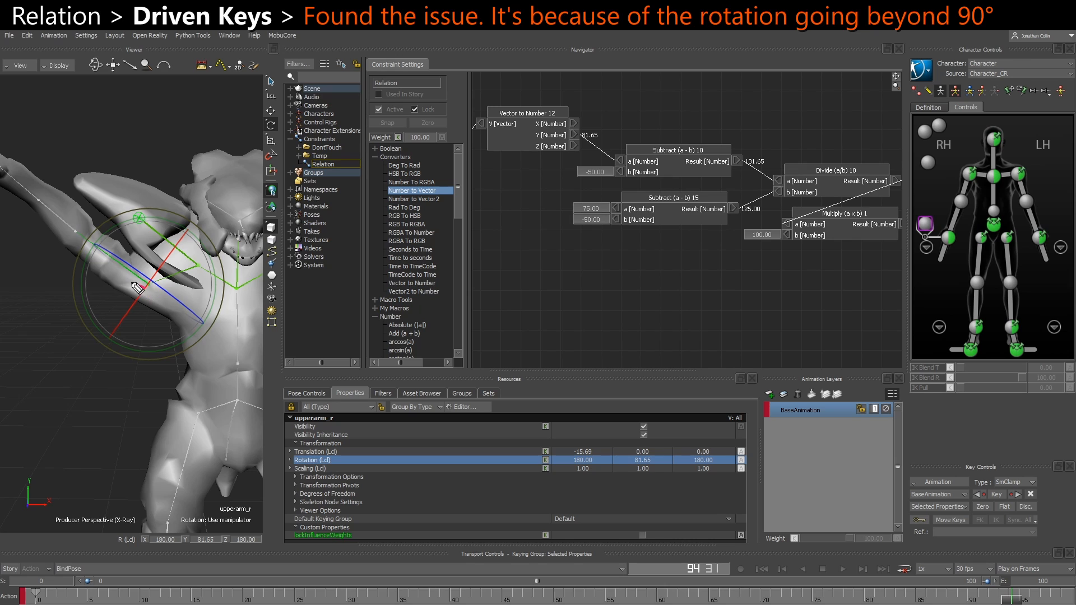
# Draw an arc over the arm in the viewport, marking 0° and 90° with an arrow, and add a dashed arrow beyond the 90° line
pyautogui.moveTo(144, 287); pyautogui.dragTo(9, 217)
pyautogui.moveTo(149, 293)
pyautogui.mouseDown()
pyautogui.moveTo(269, 375)
pyautogui.moveTo(129, 403)
pyautogui.moveTo(31, 314)
pyautogui.moveTo(33, 225)
pyautogui.mouseUp()
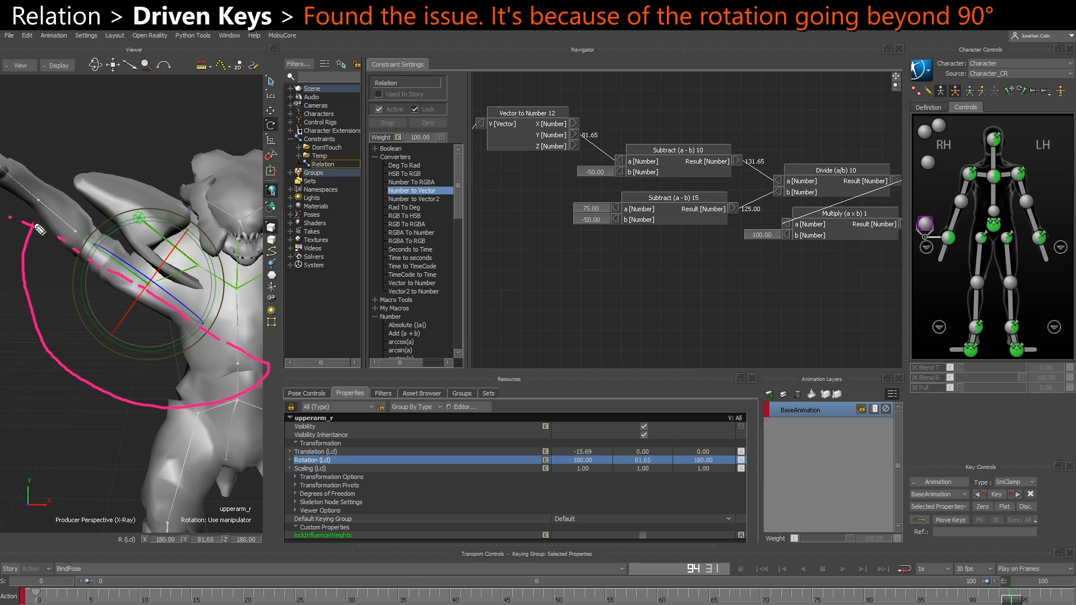
pyautogui.moveTo(147, 304)
pyautogui.mouseDown()
pyautogui.moveTo(45, 444)
pyautogui.moveTo(67, 431)
pyautogui.mouseUp()
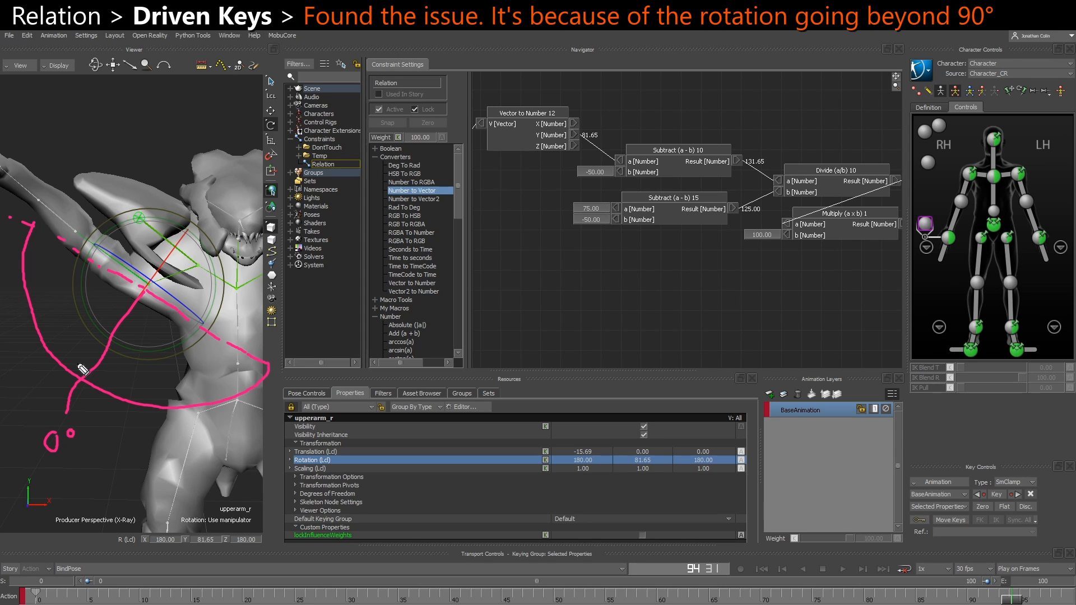
pyautogui.moveTo(43, 370); pyautogui.dragTo(28, 332)
pyautogui.moveTo(41, 273)
pyautogui.mouseDown()
pyautogui.moveTo(40, 290)
pyautogui.moveTo(67, 273)
pyautogui.mouseUp()
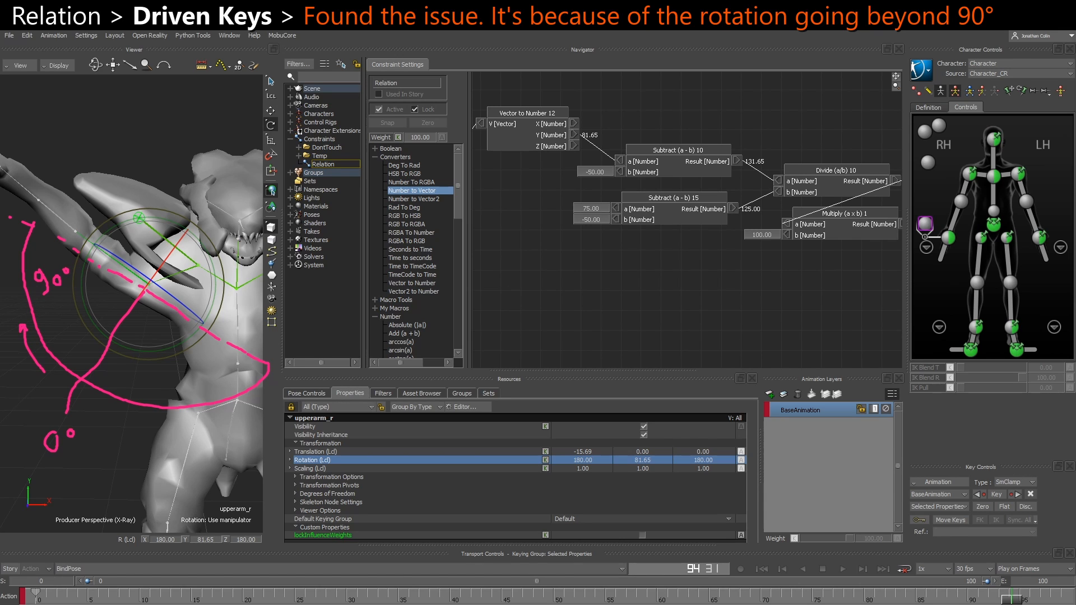
pyautogui.moveTo(43, 213)
pyautogui.mouseDown()
pyautogui.moveTo(57, 201)
pyautogui.moveTo(134, 194)
pyautogui.moveTo(120, 203)
pyautogui.mouseUp()
# Go to frame 100 and mark the arm's end angle as 75 with a line and an arrow past the 90° mark
pyautogui.moveTo(1013, 601); pyautogui.dragTo(1062, 598)
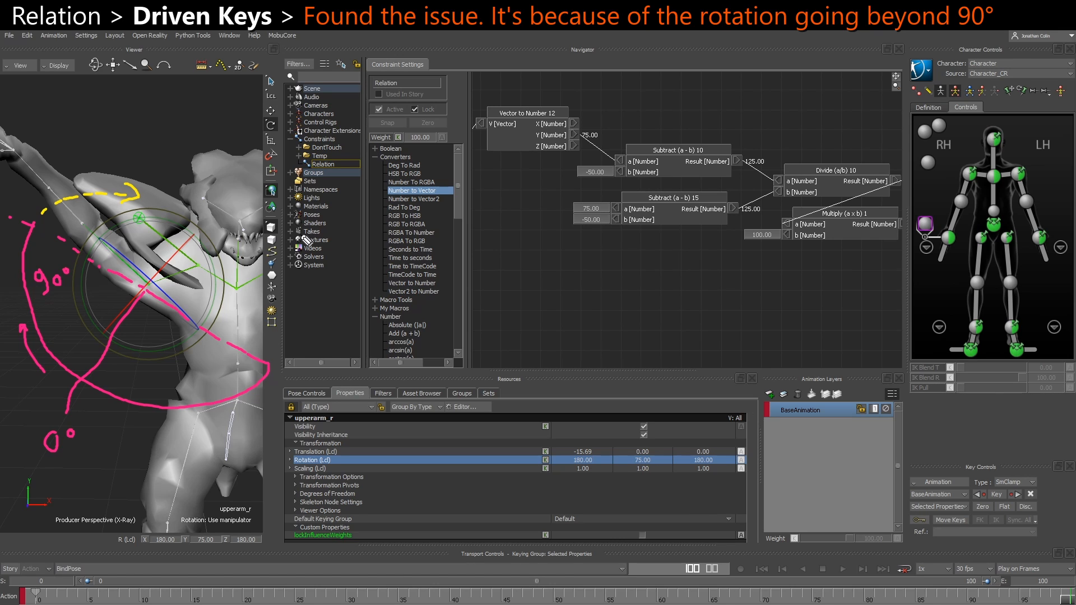
pyautogui.moveTo(147, 284); pyautogui.dragTo(139, 167)
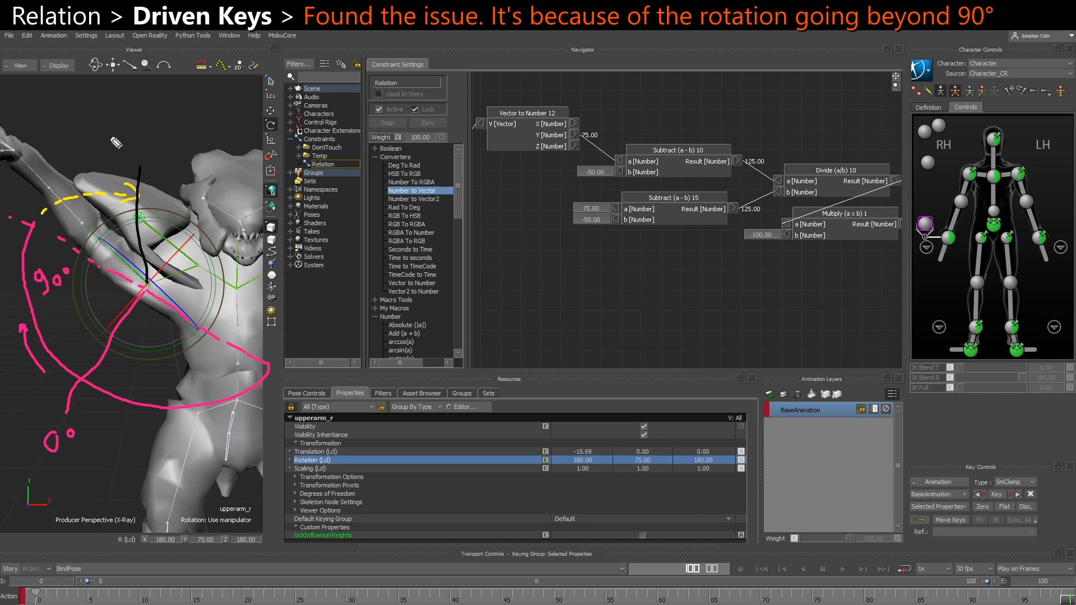
pyautogui.moveTo(113, 132)
pyautogui.mouseDown()
pyautogui.moveTo(125, 150)
pyautogui.moveTo(140, 140)
pyautogui.moveTo(140, 153)
pyautogui.mouseUp()
pyautogui.moveTo(49, 298); pyautogui.dragTo(59, 295)
pyautogui.moveTo(38, 199); pyautogui.dragTo(115, 178)
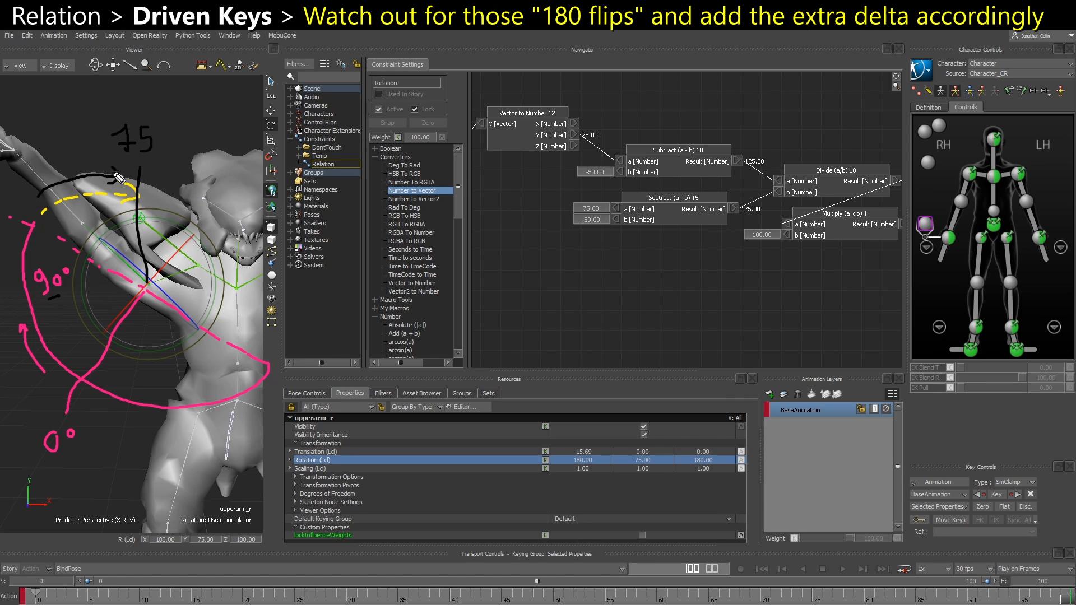
pyautogui.moveTo(106, 171)
pyautogui.mouseDown()
pyautogui.moveTo(121, 178)
pyautogui.moveTo(110, 185)
pyautogui.mouseUp()
# Set the a input of Subtract (a - b) 15 to 105 and select the Subtract, Divide and Multiply nodes
pyautogui.click(591, 211)
pyautogui.write('105')
pyautogui.press('Return')
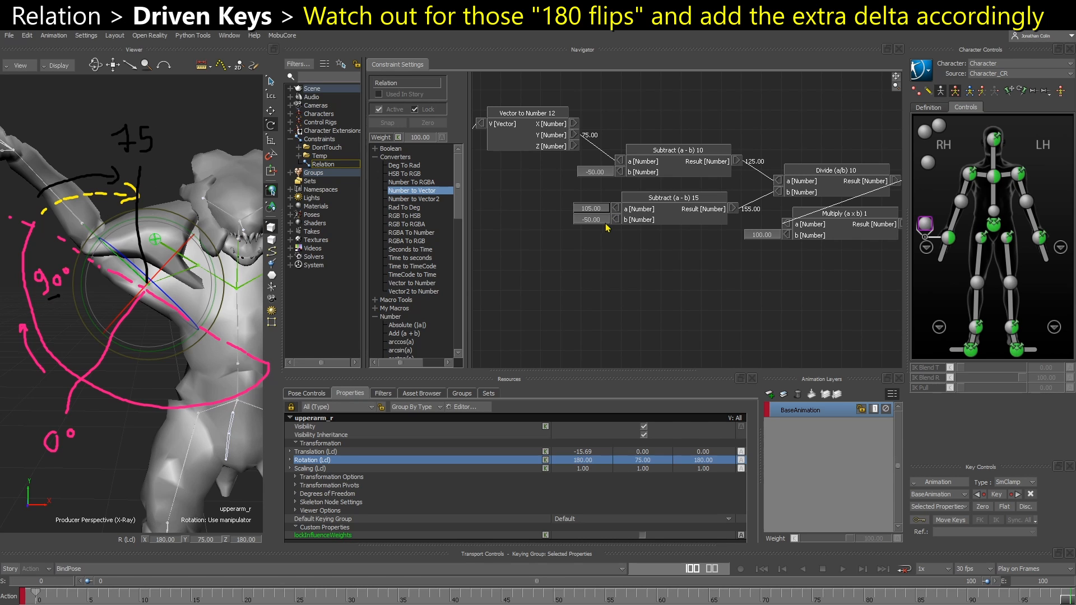
pyautogui.moveTo(639, 107); pyautogui.dragTo(829, 259)
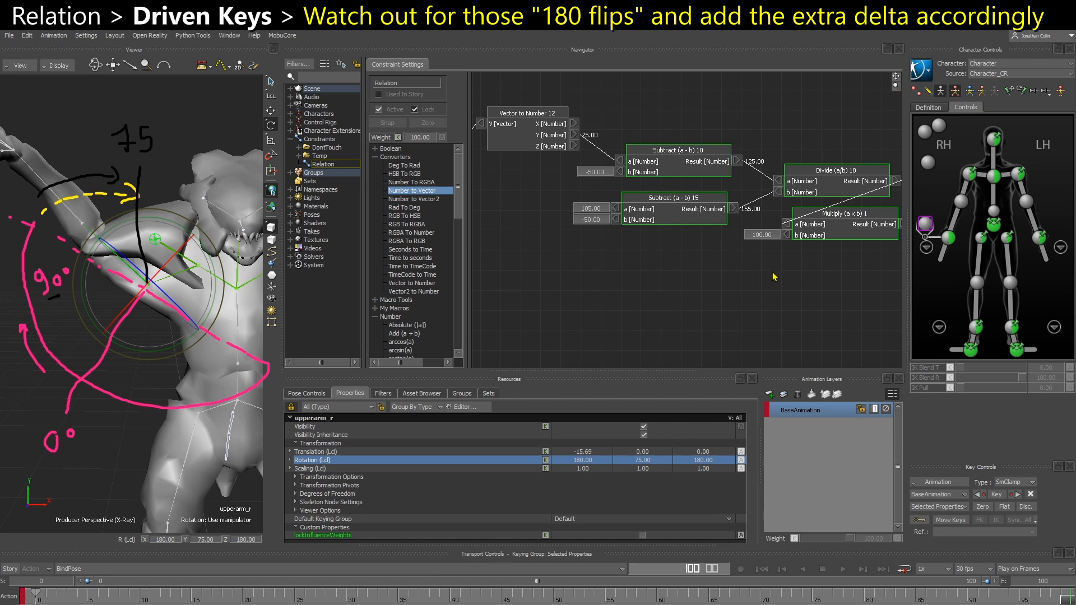
pyautogui.moveTo(786, 278); pyautogui.dragTo(550, 302, button='middle')
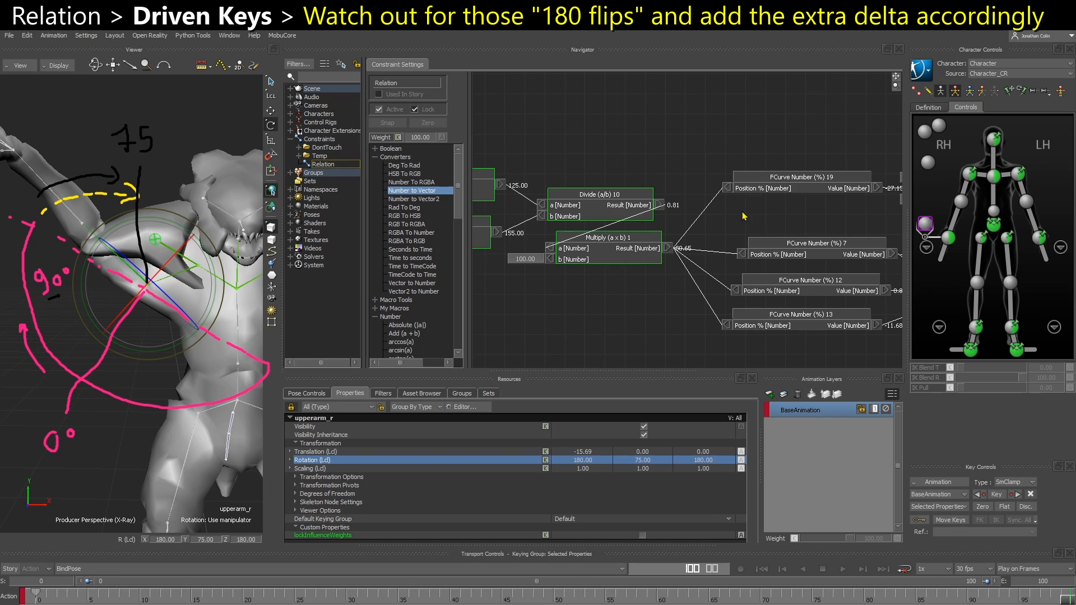
# Open the curve of the FCurve Number (%) 19 node and select its last key at frame 100
pyautogui.moveTo(748, 212); pyautogui.dragTo(870, 201, button='middle')
pyautogui.moveTo(806, 206); pyautogui.dragTo(701, 214, button='middle')
pyautogui.doubleClick(802, 188)
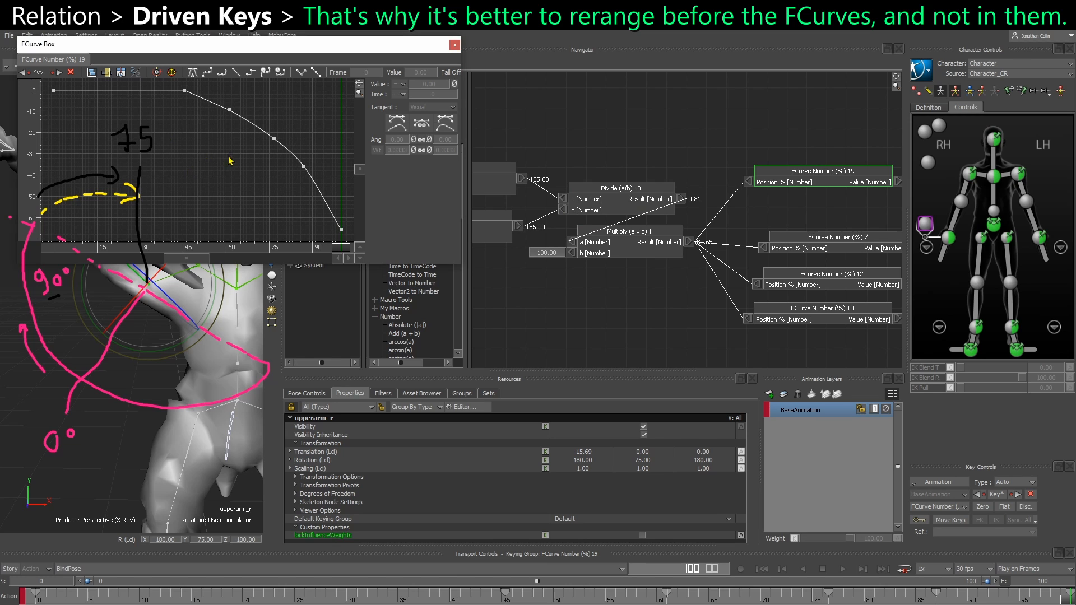
pyautogui.keyDown('ctrl'); pyautogui.moveTo(227, 157); pyautogui.dragTo(170, 122); pyautogui.keyUp('ctrl')
pyautogui.moveTo(66, 98); pyautogui.dragTo(106, 124)
pyautogui.moveTo(329, 195); pyautogui.dragTo(303, 238)
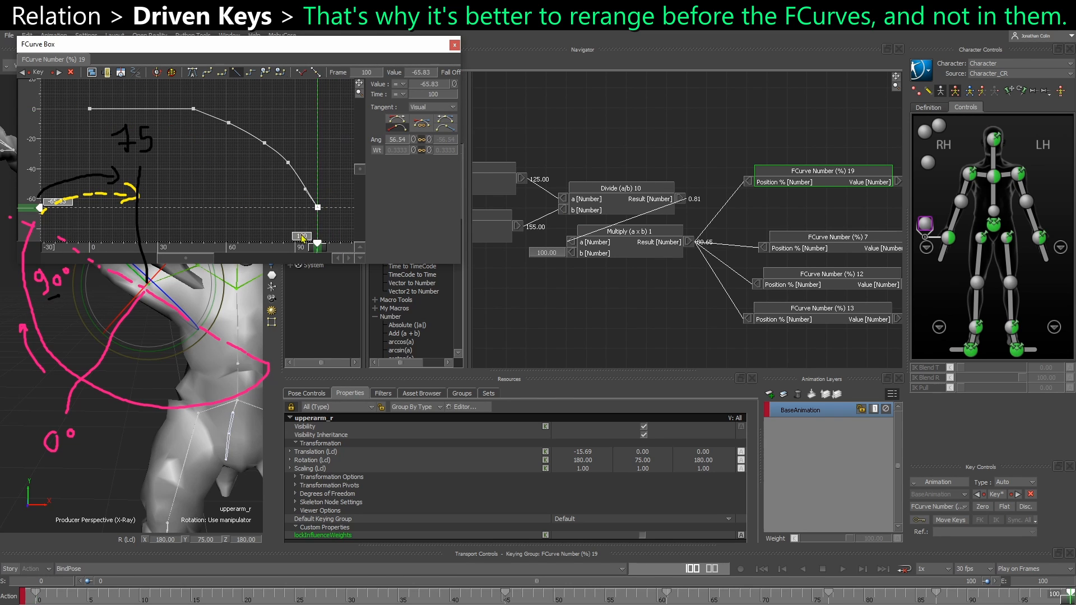
# Try to shorten the time range of all the curve's keys by scaling them toward frame 0, and undo the scaling
pyautogui.moveTo(81, 103); pyautogui.dragTo(364, 233)
pyautogui.moveTo(328, 163); pyautogui.dragTo(275, 168)
pyautogui.hotkey('ctrl', 'z')
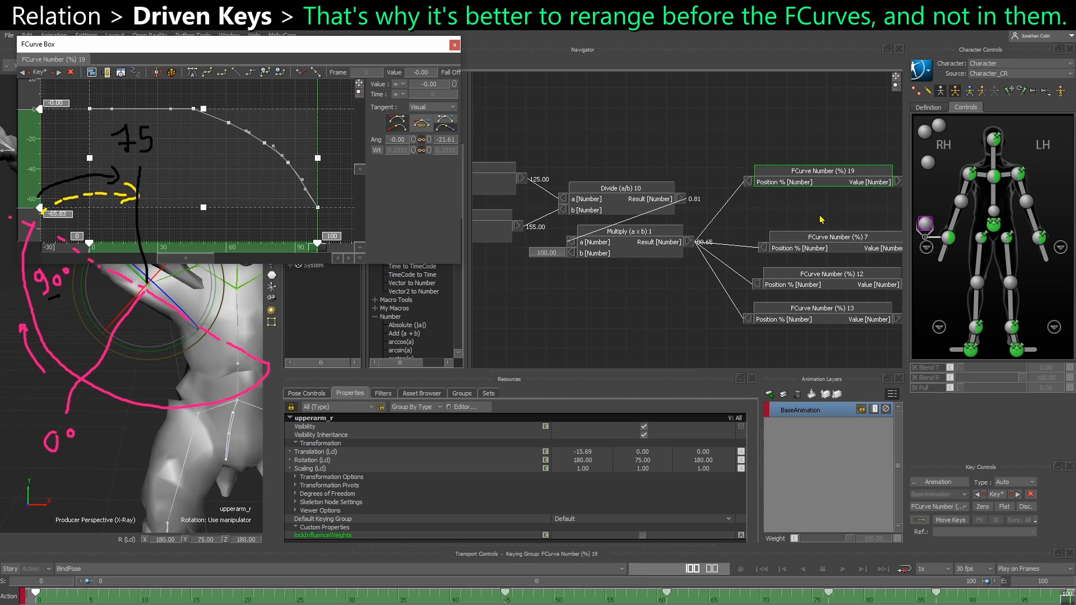
# Select the four FCurve Number (%) nodes fed by the Multiply node and close the curve window
pyautogui.moveTo(805, 347); pyautogui.dragTo(840, 153)
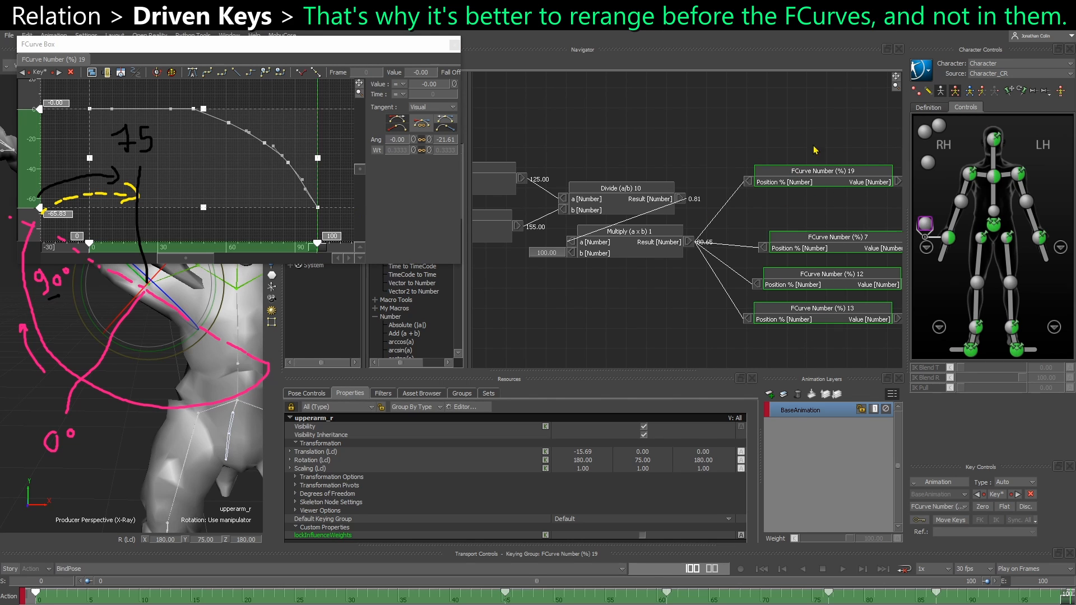
pyautogui.click(455, 44)
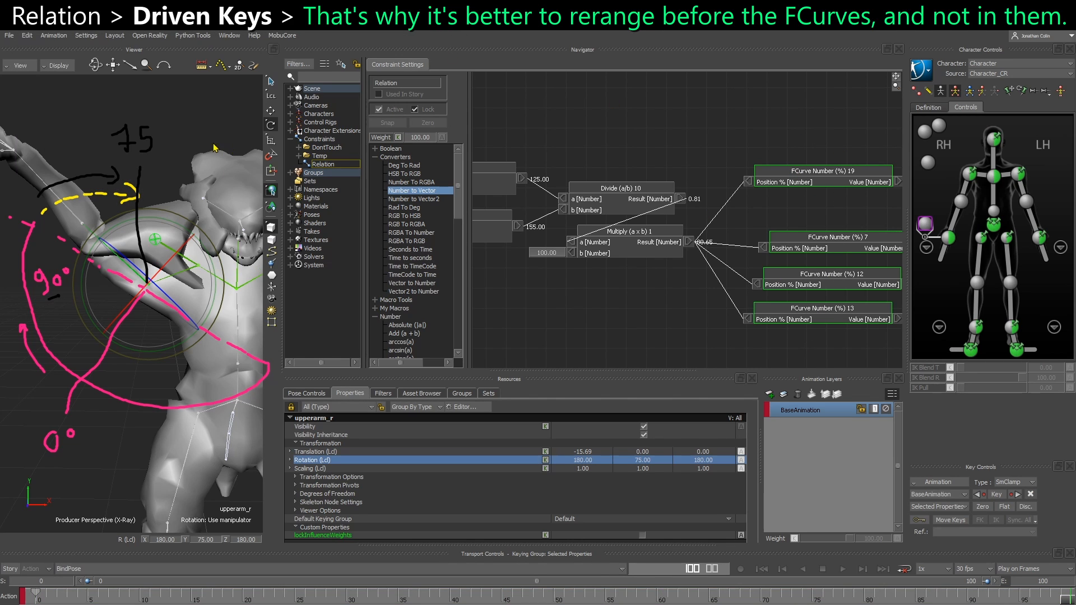
# Go to frame 0 and rotate the right shoulder effector of the control rig to test the driven shoulder
pyautogui.click(176, 141)
pyautogui.moveTo(60, 596); pyautogui.dragTo(35, 596)
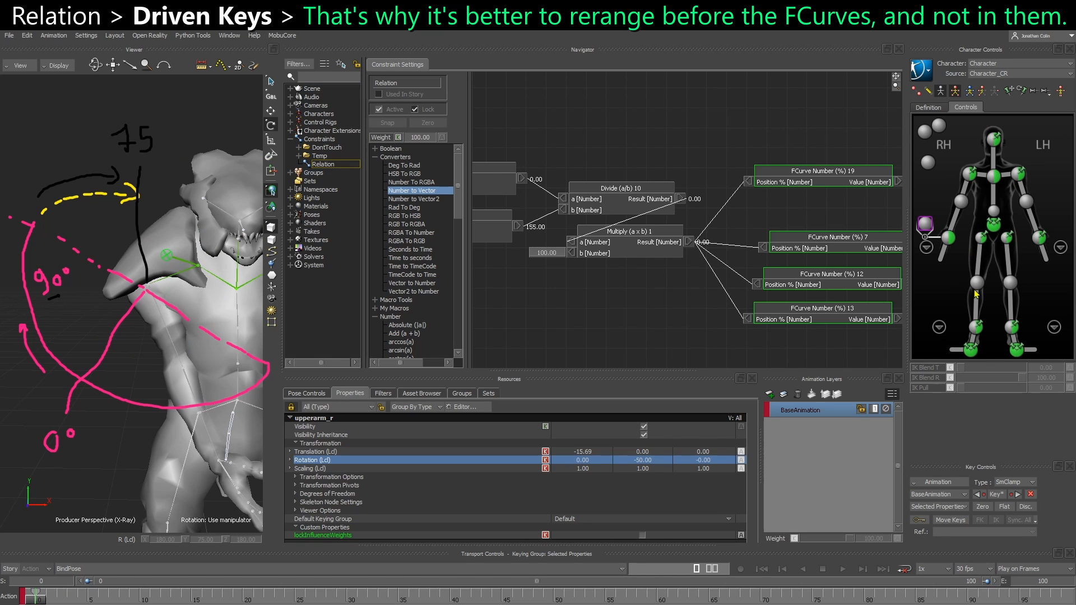
pyautogui.click(969, 174)
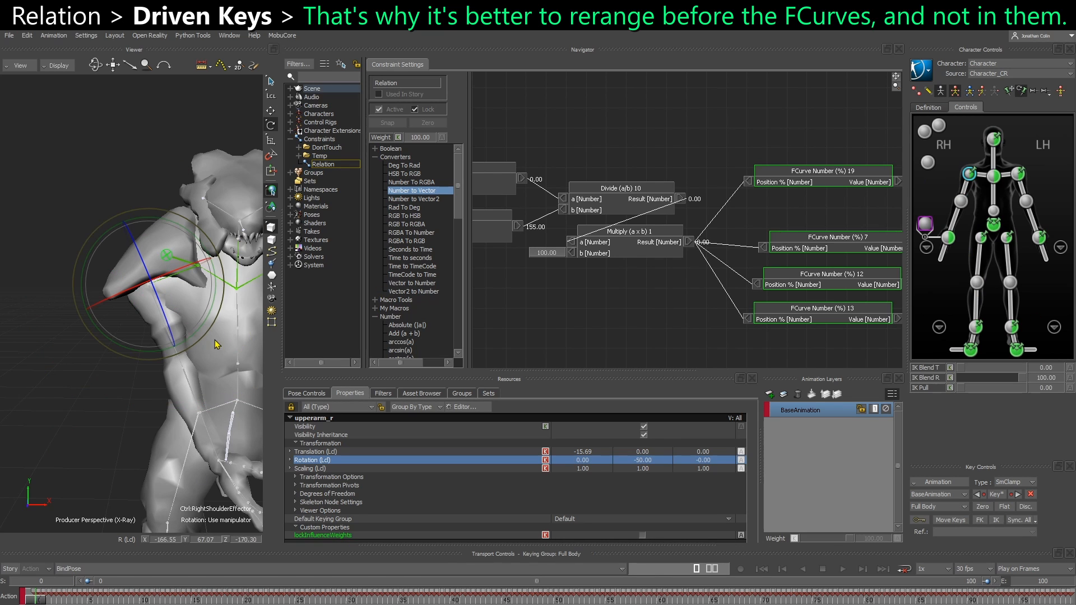
pyautogui.moveTo(196, 343); pyautogui.dragTo(172, 352)
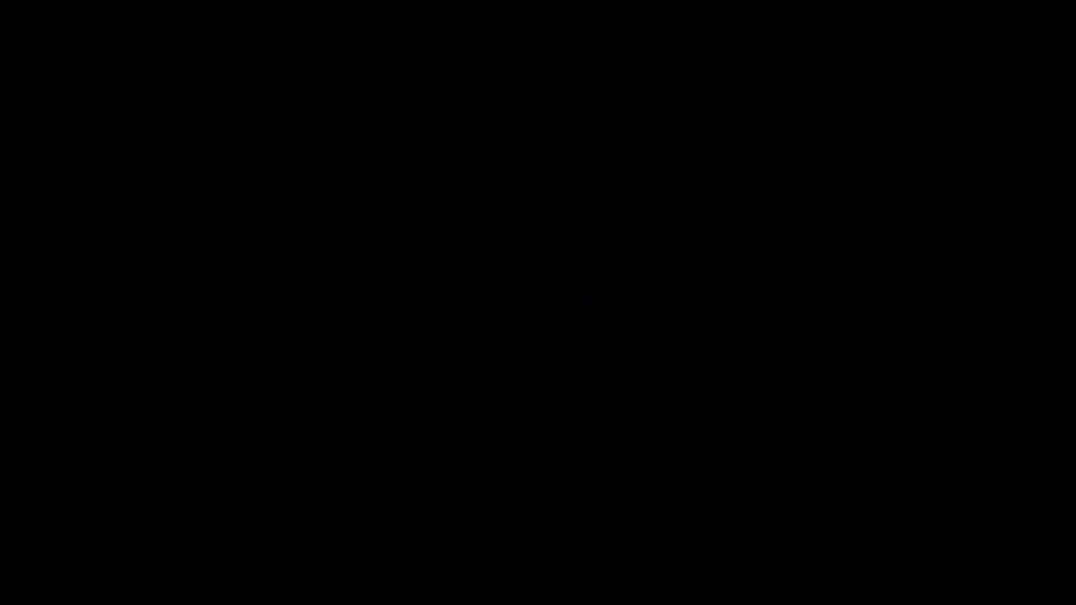
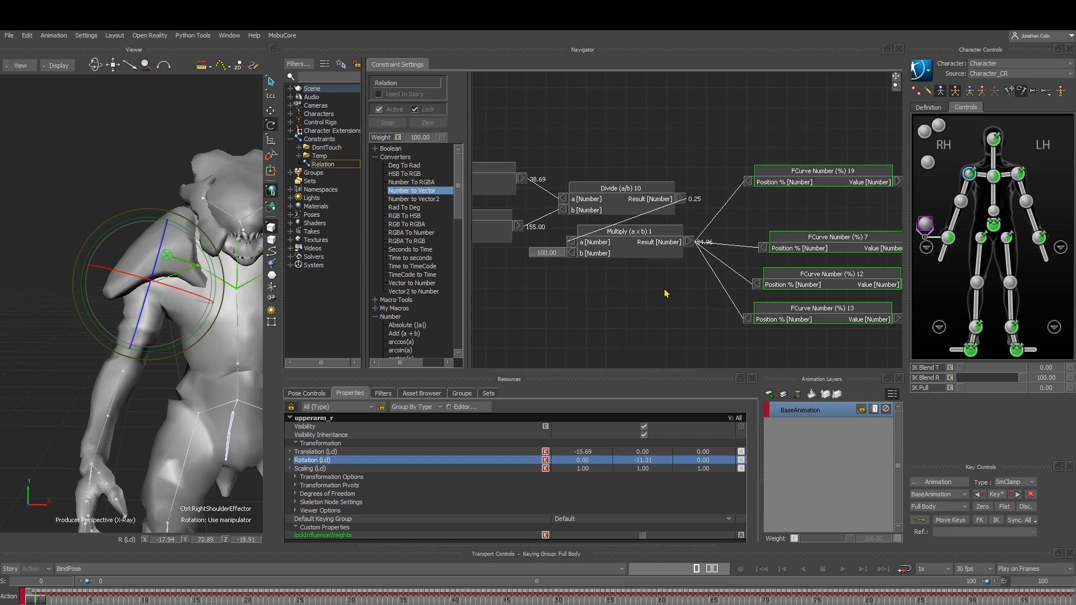
# Swing the right arm outward with its shoulder effector and rotate the right clavicle control to check how the shoulder armor follows
pyautogui.moveTo(175, 342); pyautogui.dragTo(110, 435)
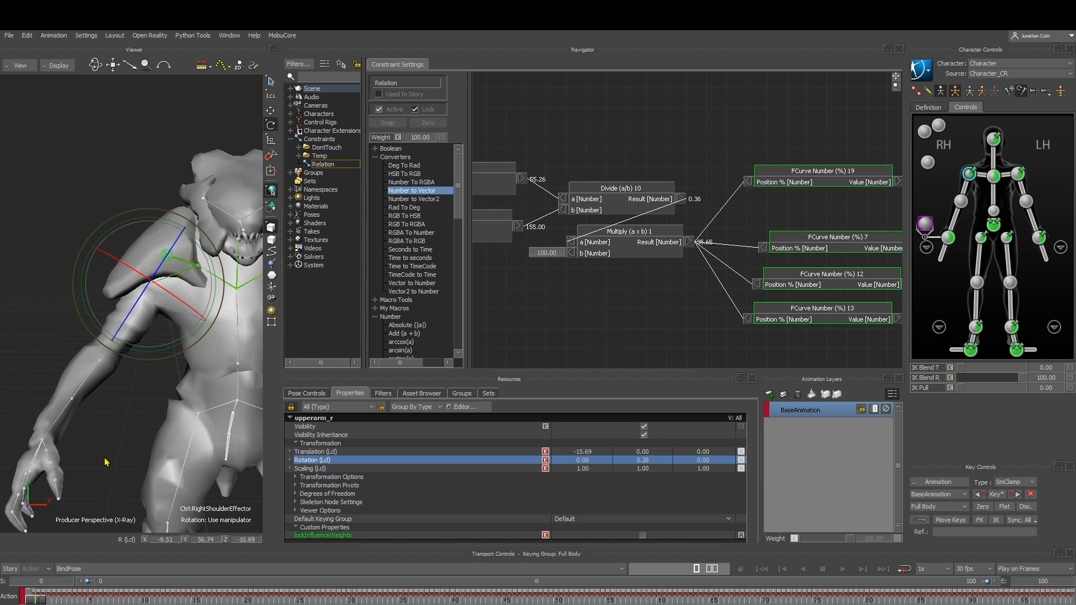
pyautogui.click(133, 469)
pyautogui.click(982, 177)
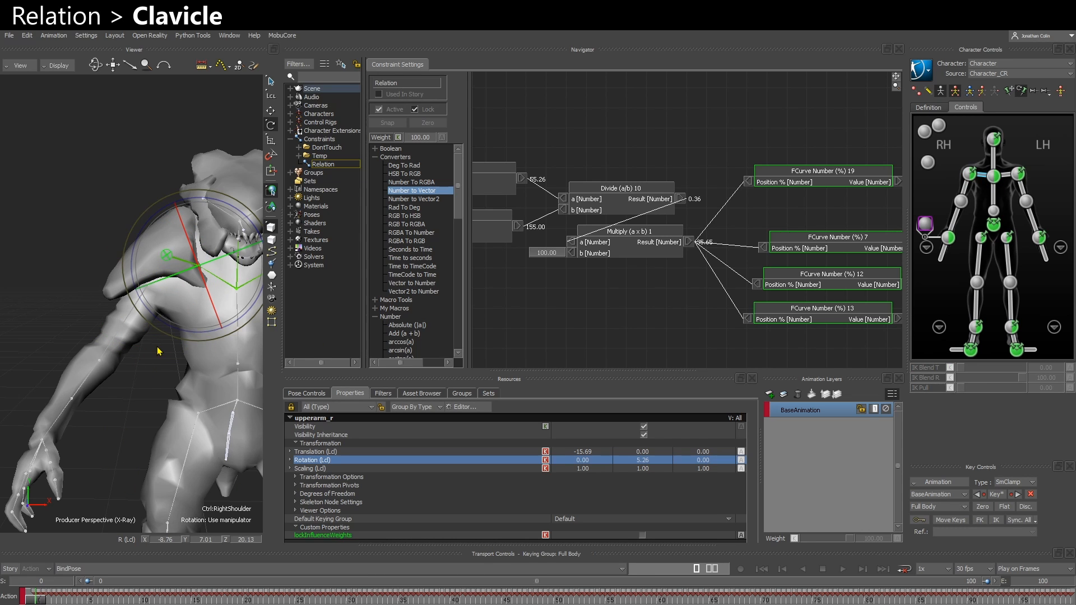
pyautogui.moveTo(160, 352)
pyautogui.keyDown('ctrl'); pyautogui.keyDown('shift'); pyautogui.mouseDown()
pyautogui.moveTo(169, 356)
pyautogui.moveTo(158, 359)
pyautogui.moveTo(165, 324)
pyautogui.moveTo(161, 364)
pyautogui.mouseUp(); pyautogui.keyUp('shift'); pyautogui.keyUp('ctrl')
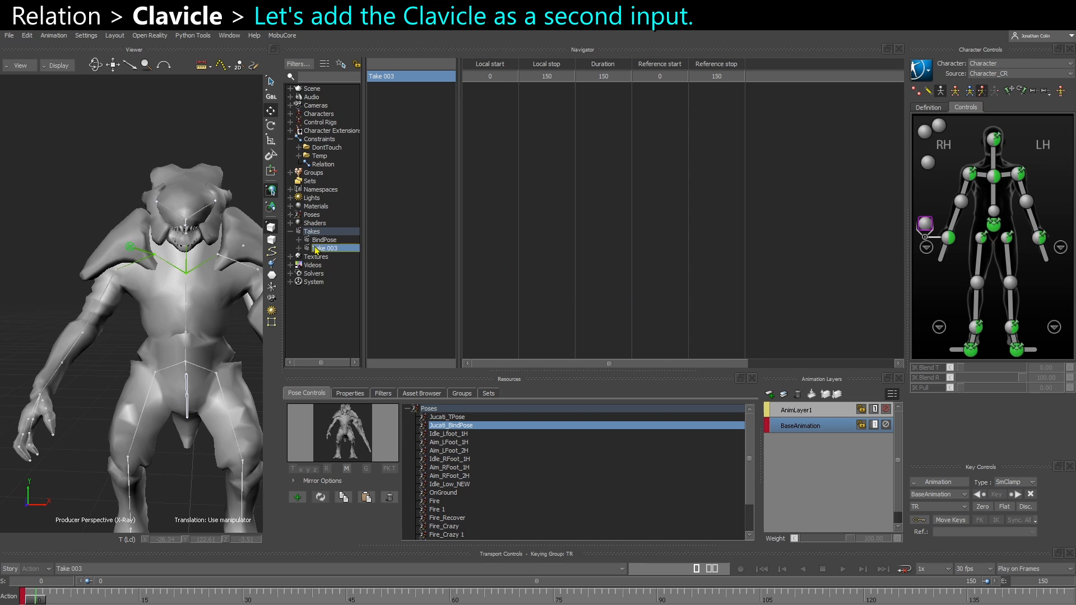
# Rename Take 003 as Clavicle
pyautogui.moveTo(363, 275); pyautogui.dragTo(399, 274)
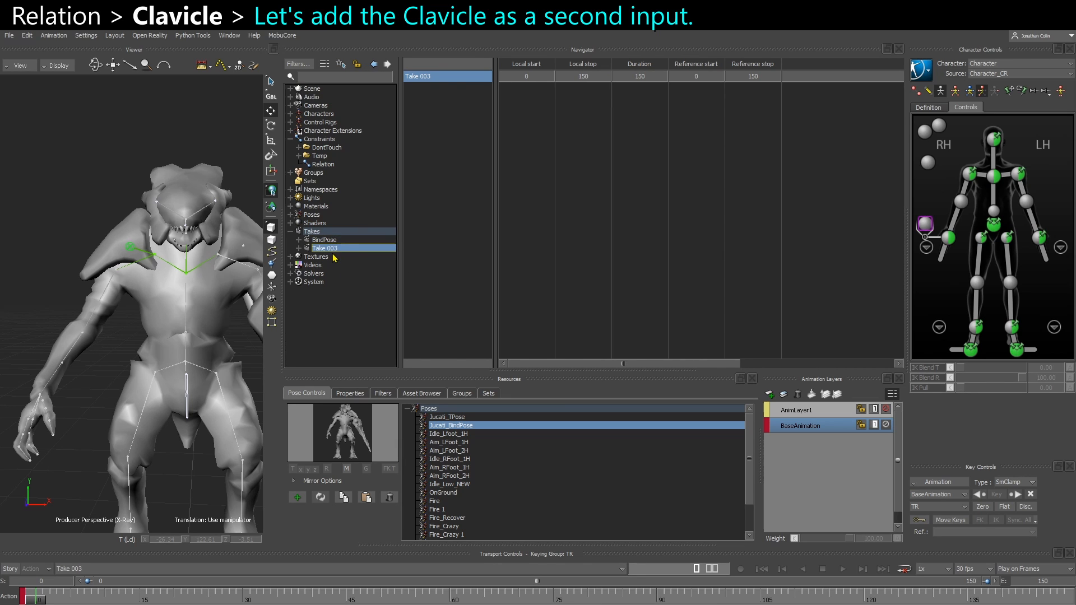
pyautogui.rightClick(331, 250)
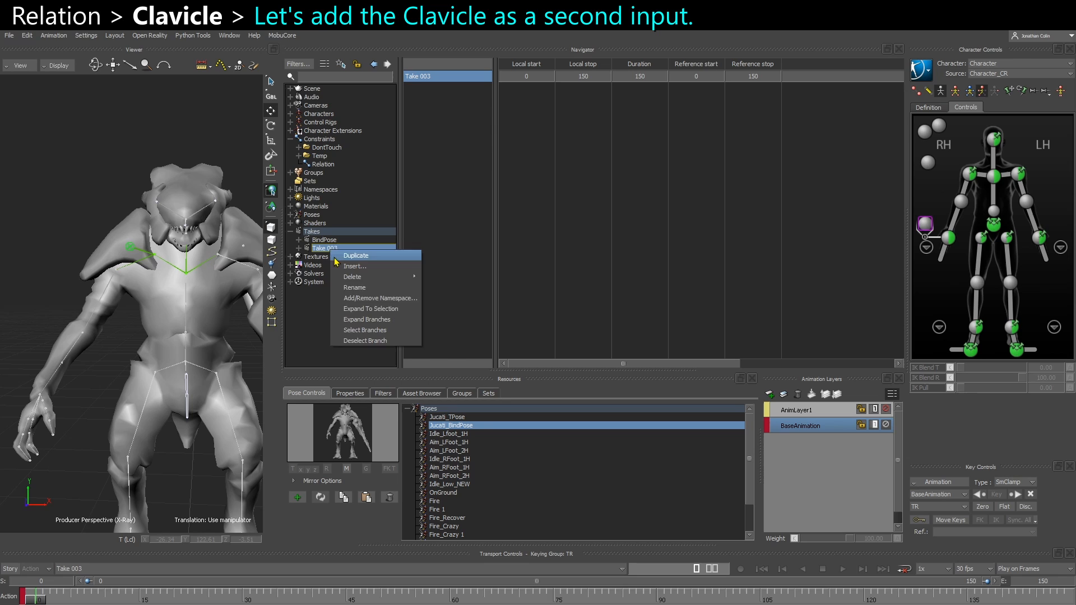
pyautogui.click(363, 283)
pyautogui.write('Clavicle')
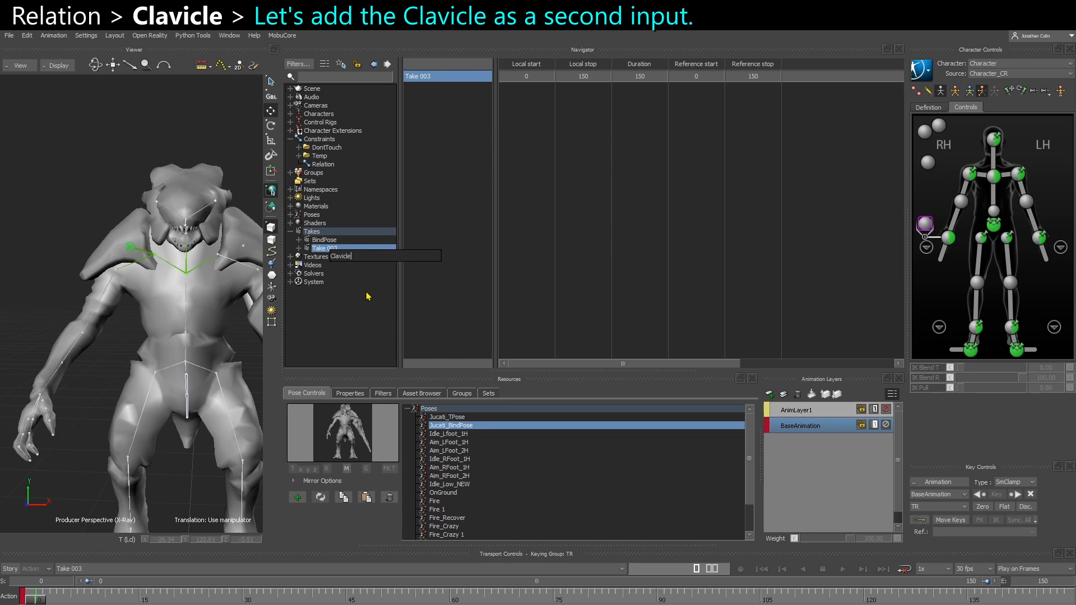
pyautogui.press('Return')
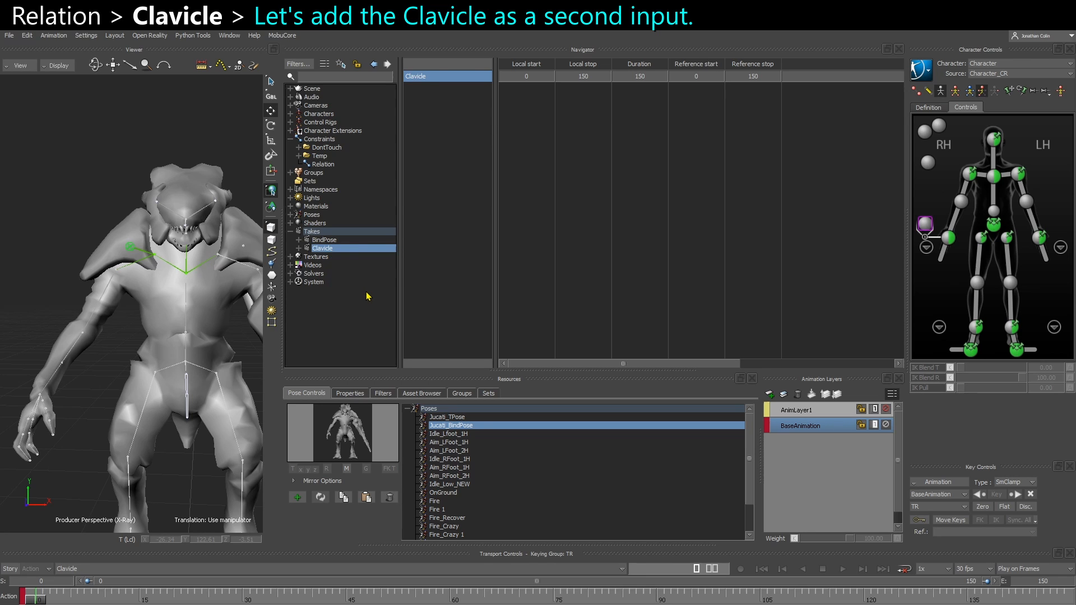
# Select the right clavicle control and set the Clavicle take's end frame to 100
pyautogui.click(983, 176)
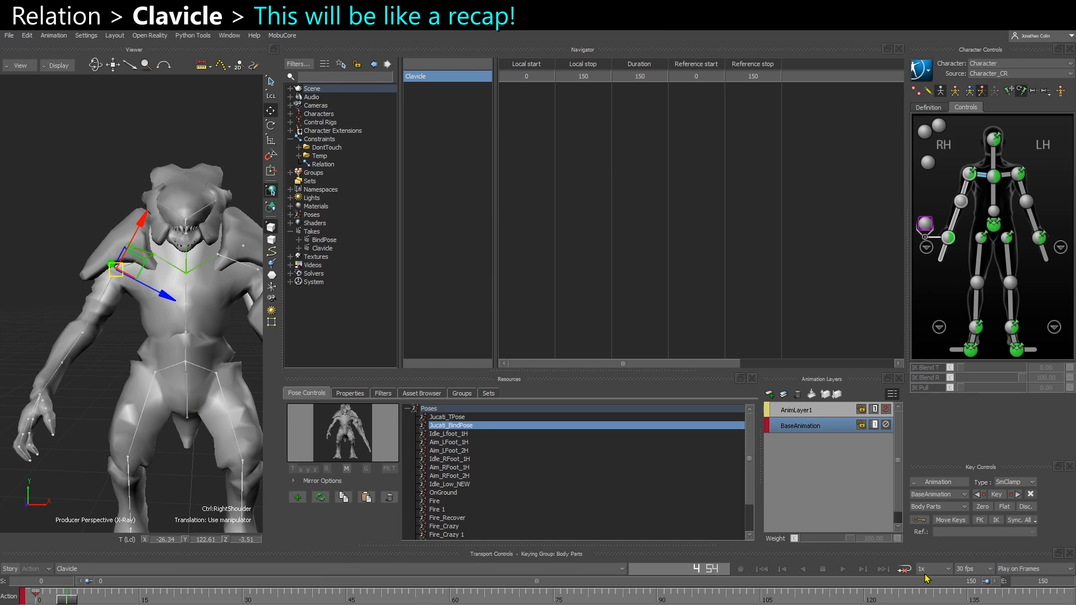
pyautogui.doubleClick(1051, 586)
pyautogui.write('100')
pyautogui.press('Return')
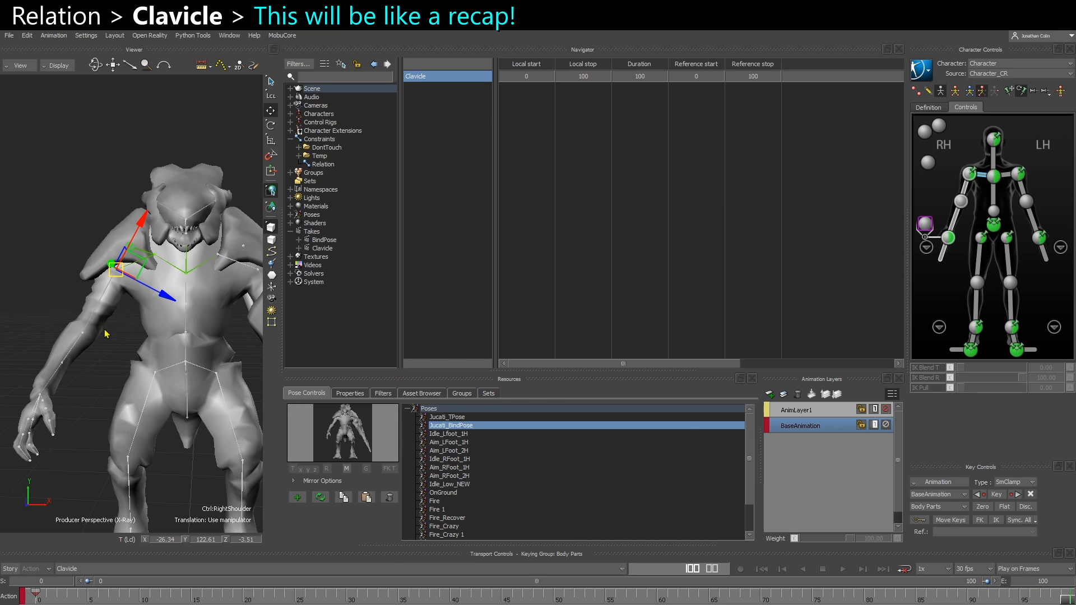
# Rotate the right clavicle control upward at frame 100 to about -9.99, -5.08, -44.90 and key it
pyautogui.press('e')
pyautogui.scroll(2, 135, 322)
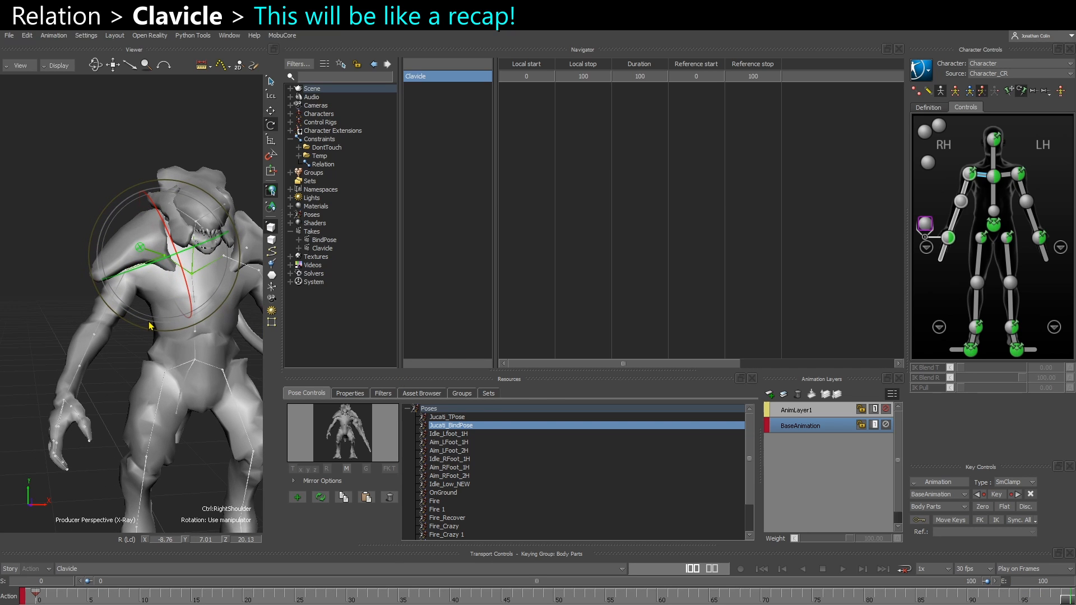
pyautogui.moveTo(149, 325); pyautogui.dragTo(124, 318)
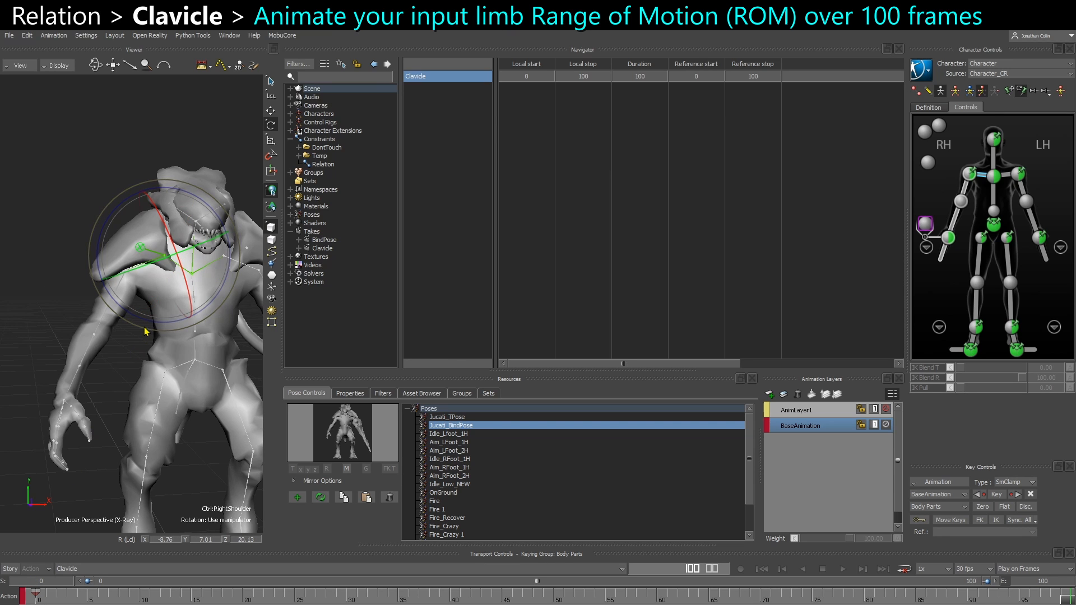
pyautogui.moveTo(149, 328)
pyautogui.mouseDown()
pyautogui.moveTo(165, 326)
pyautogui.moveTo(123, 298)
pyautogui.moveTo(123, 326)
pyautogui.moveTo(166, 331)
pyautogui.mouseUp()
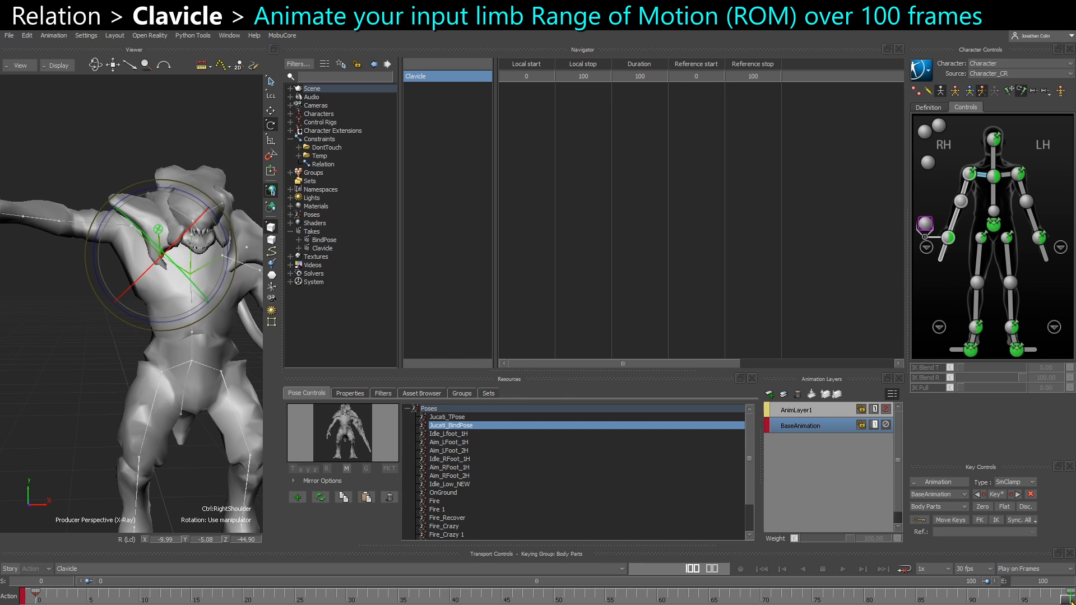
# Set the clavicle control's keys from frame 0 to 100 to Linear interpolation and scrub the start of the motion
pyautogui.click(1070, 591)
pyautogui.keyDown('shift'); pyautogui.click(40, 598); pyautogui.keyUp('shift')
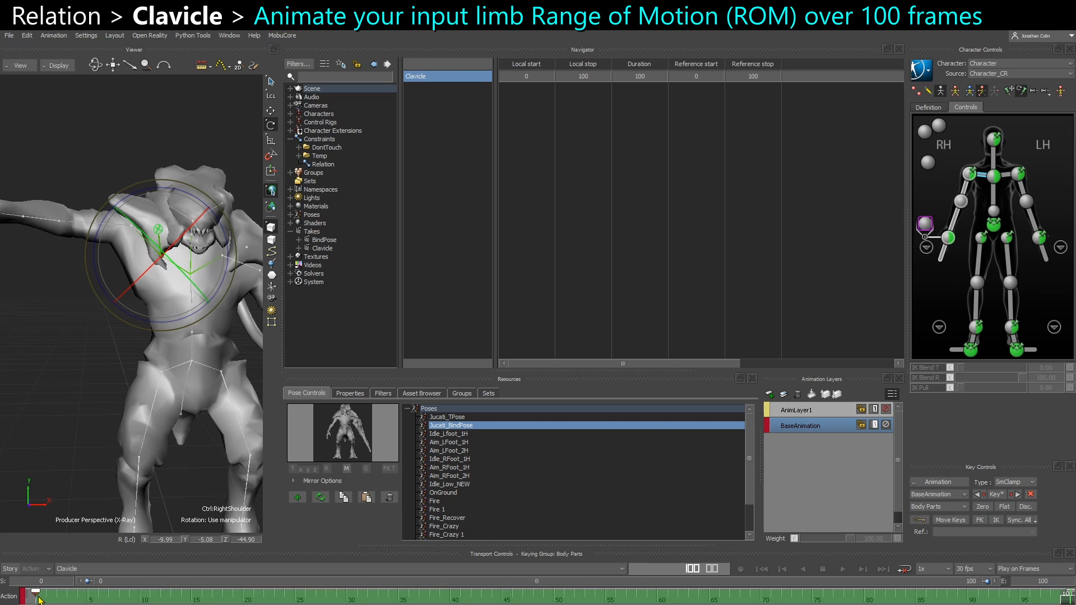
pyautogui.rightClick(69, 596)
pyautogui.moveTo(114, 505)
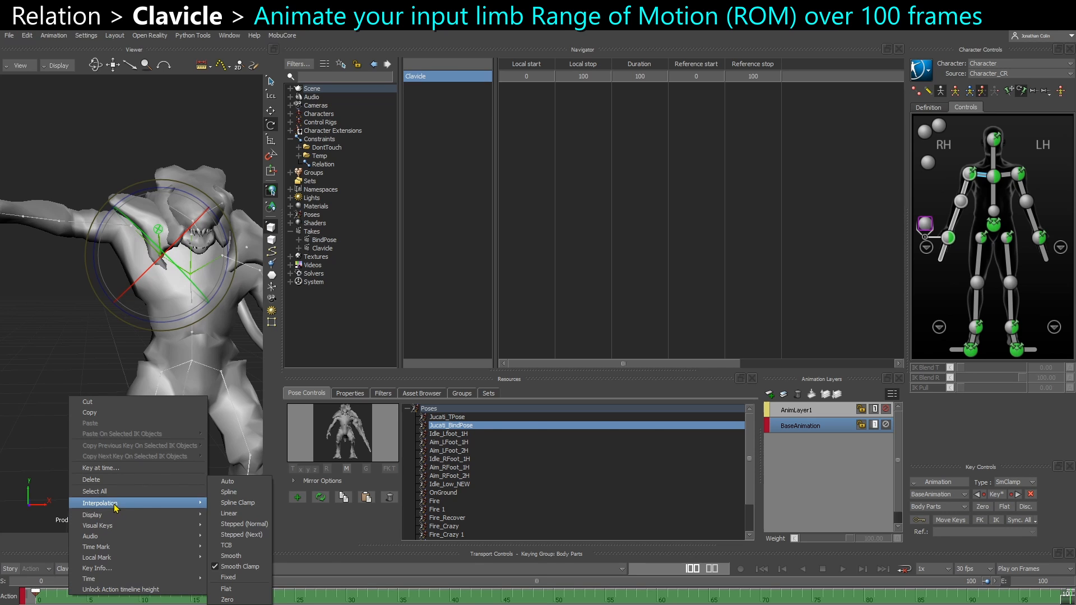
pyautogui.click(240, 515)
pyautogui.moveTo(35, 602); pyautogui.dragTo(131, 600)
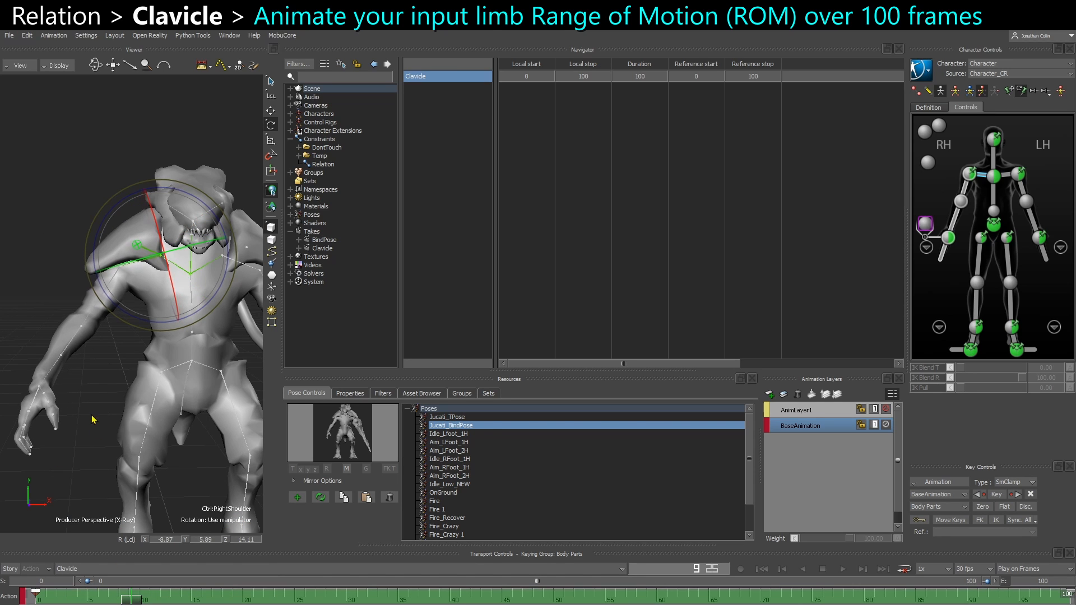
# Open the Relation constraint, bring its upperarm_r sender nodes into focus, and deactivate the constraint
pyautogui.click(93, 417)
pyautogui.click(137, 246)
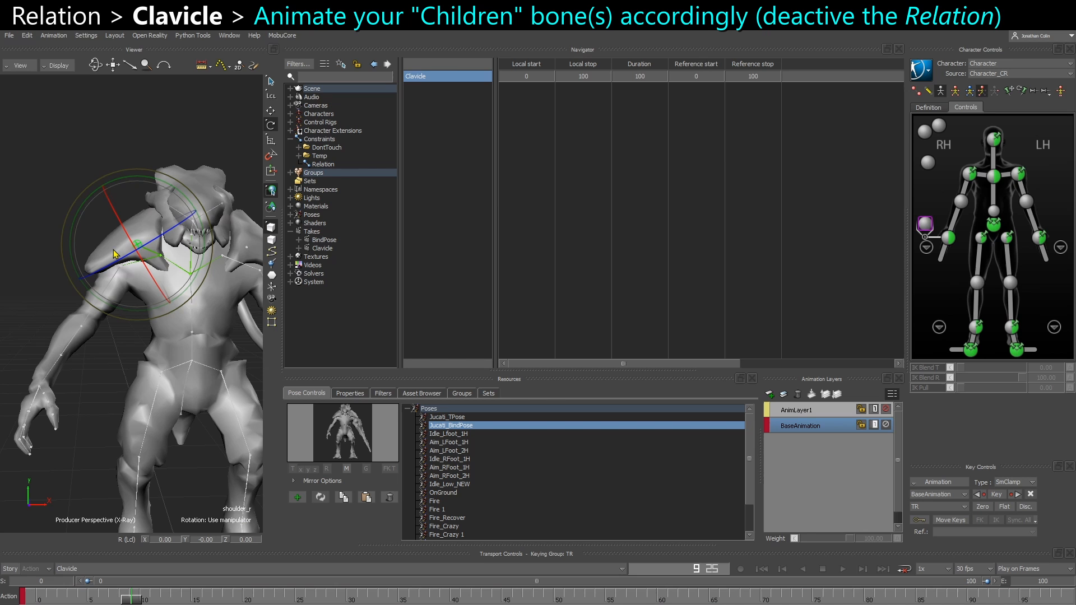
pyautogui.click(318, 164)
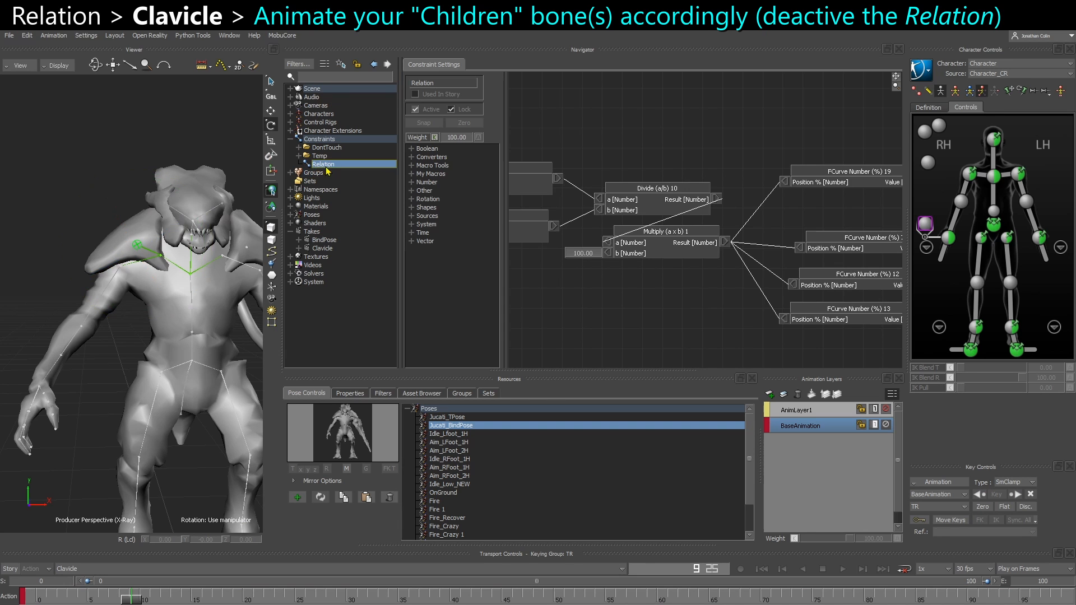
pyautogui.scroll(-5, 640, 258)
pyautogui.keyDown('shift'); pyautogui.moveTo(728, 292); pyautogui.dragTo(857, 295); pyautogui.keyUp('shift')
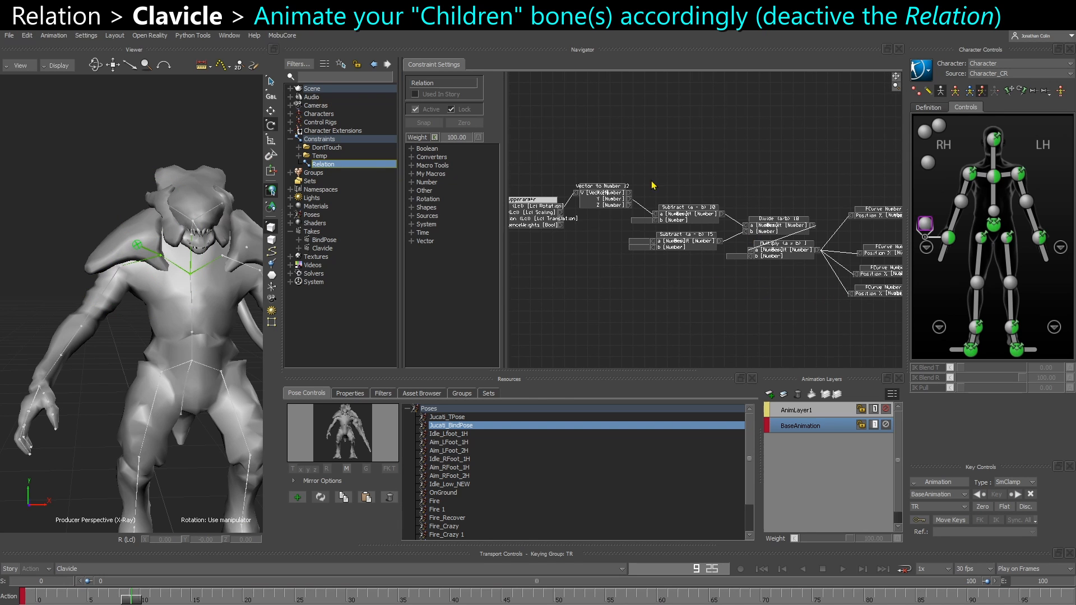
pyautogui.keyDown('shift'); pyautogui.moveTo(609, 248); pyautogui.dragTo(843, 253); pyautogui.keyUp('shift')
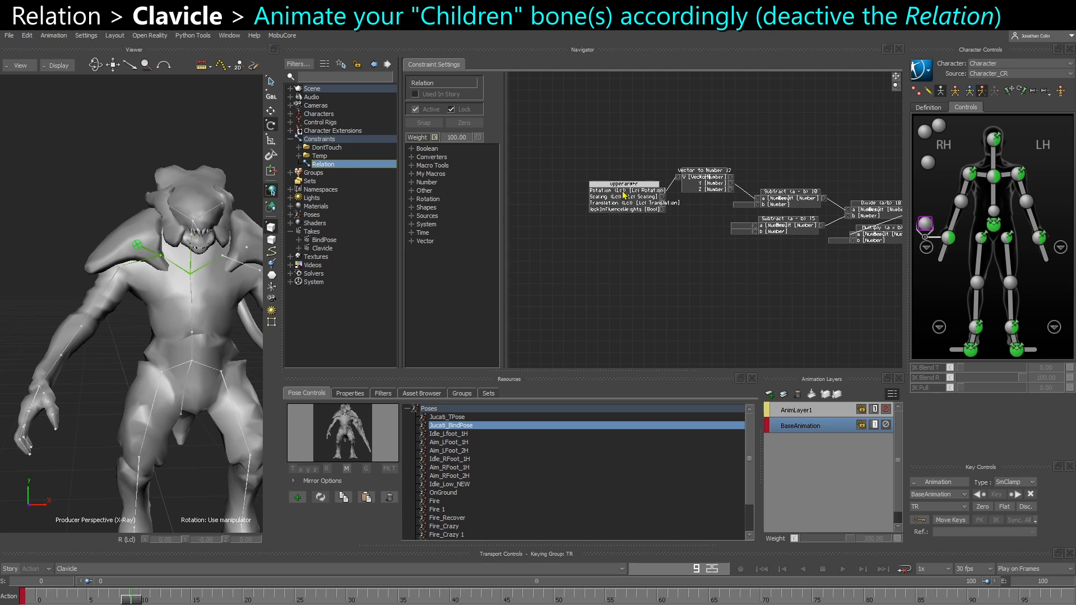
pyautogui.scroll(3, 653, 236)
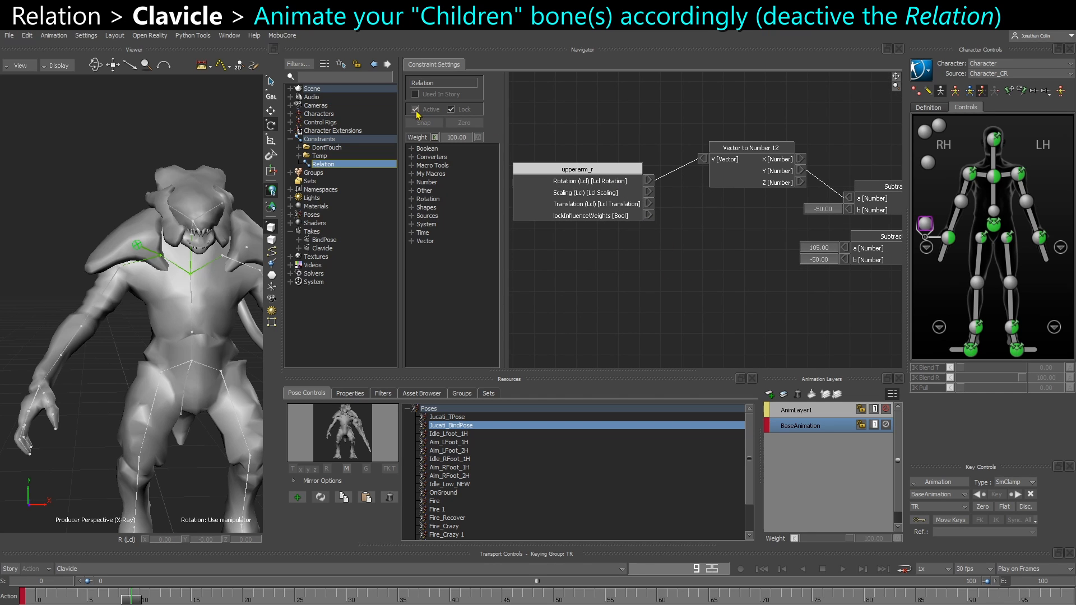
pyautogui.click(133, 259)
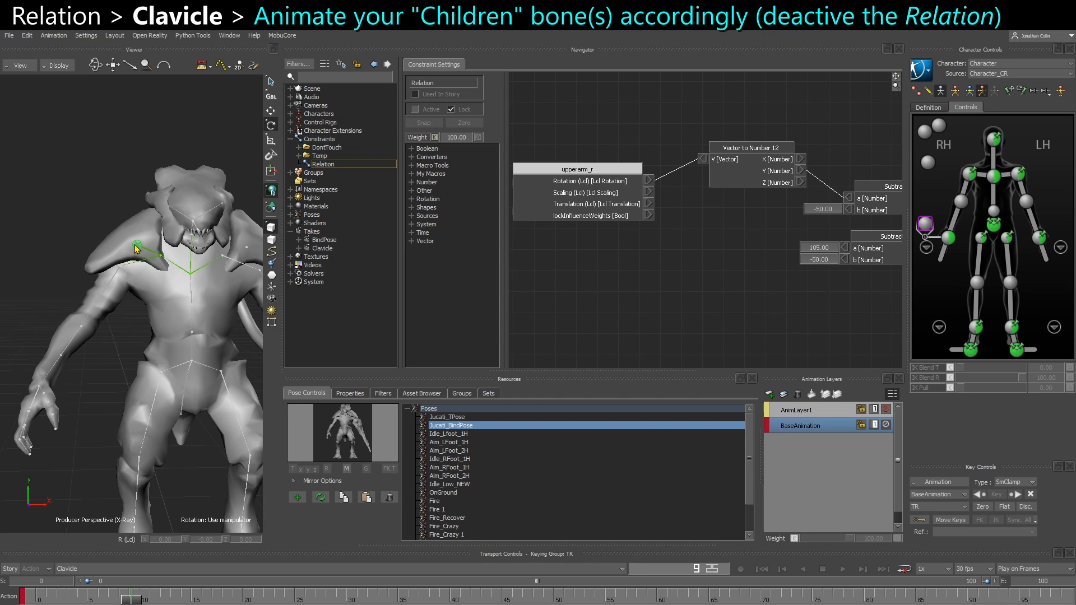
# Select shoulder_r for translation at frame 0 and release all effector pinning on the control rig
pyautogui.press('t')
pyautogui.press('Home')
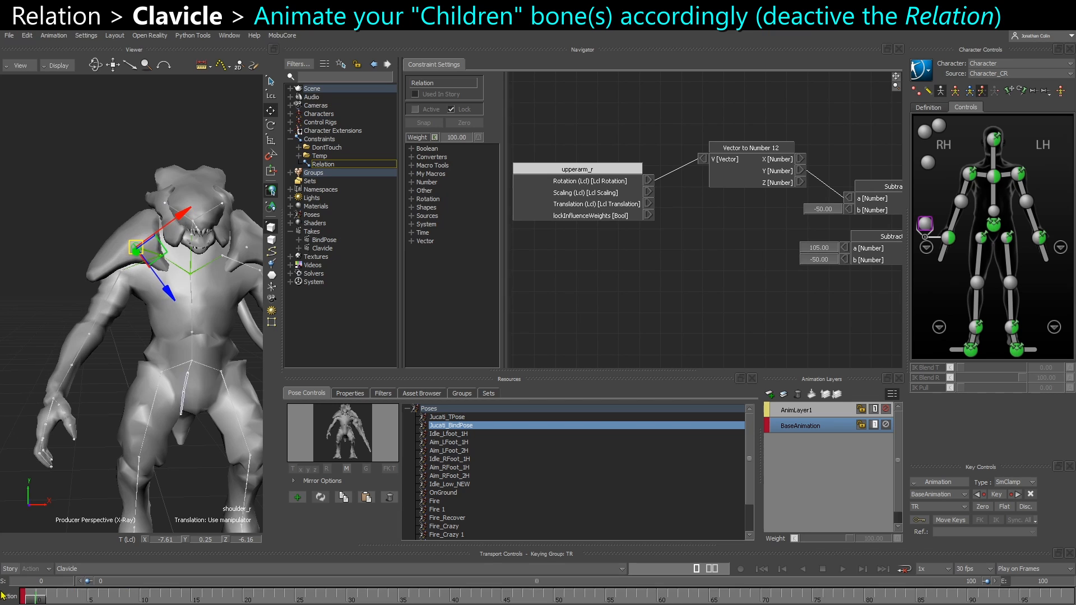
pyautogui.click(999, 95)
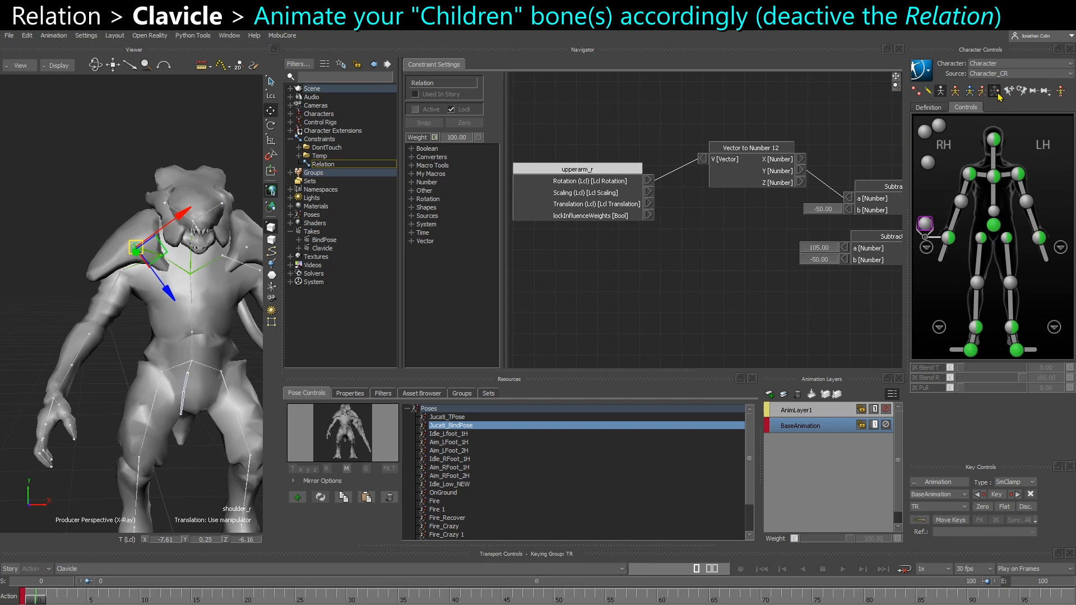
pyautogui.moveTo(41, 601); pyautogui.dragTo(263, 590)
pyautogui.moveTo(192, 208); pyautogui.dragTo(187, 210)
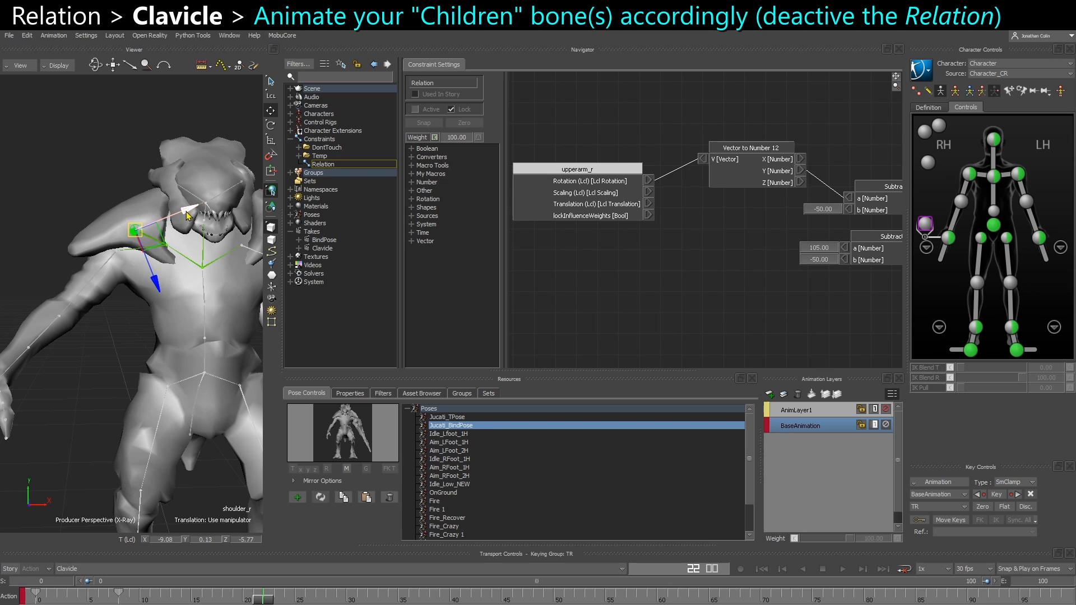
pyautogui.press('k')
pyautogui.click(119, 593)
pyautogui.press('Delete')
pyautogui.click(263, 594)
pyautogui.press('Delete')
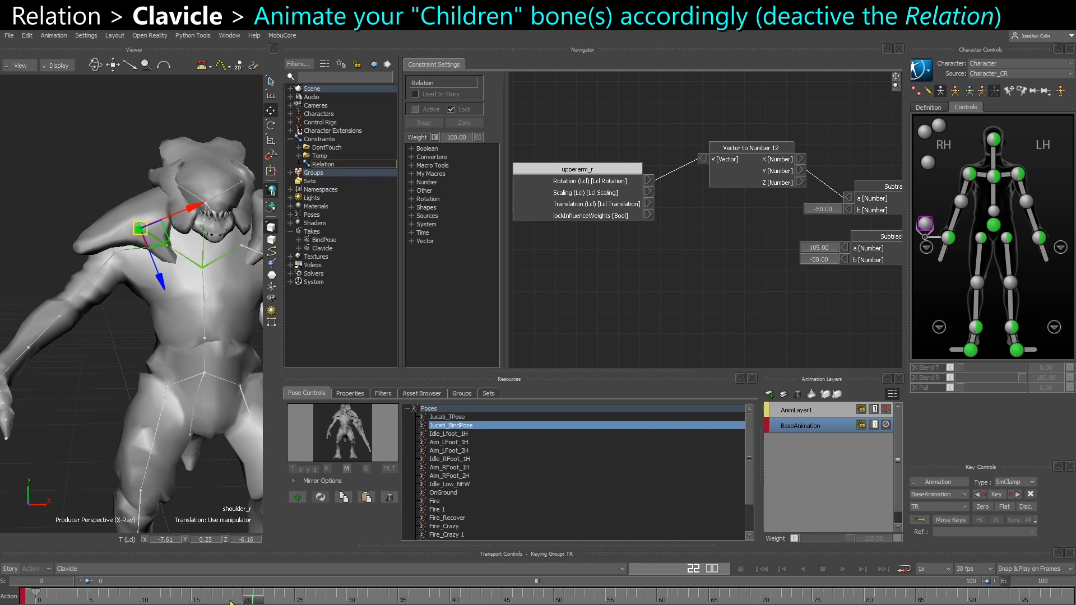
# Move shoulder_r outward and up at frame 100 to about -21.55, -0.72, -4.03 to fit the raised clavicle, and key it
pyautogui.moveTo(257, 599); pyautogui.dragTo(1070, 589)
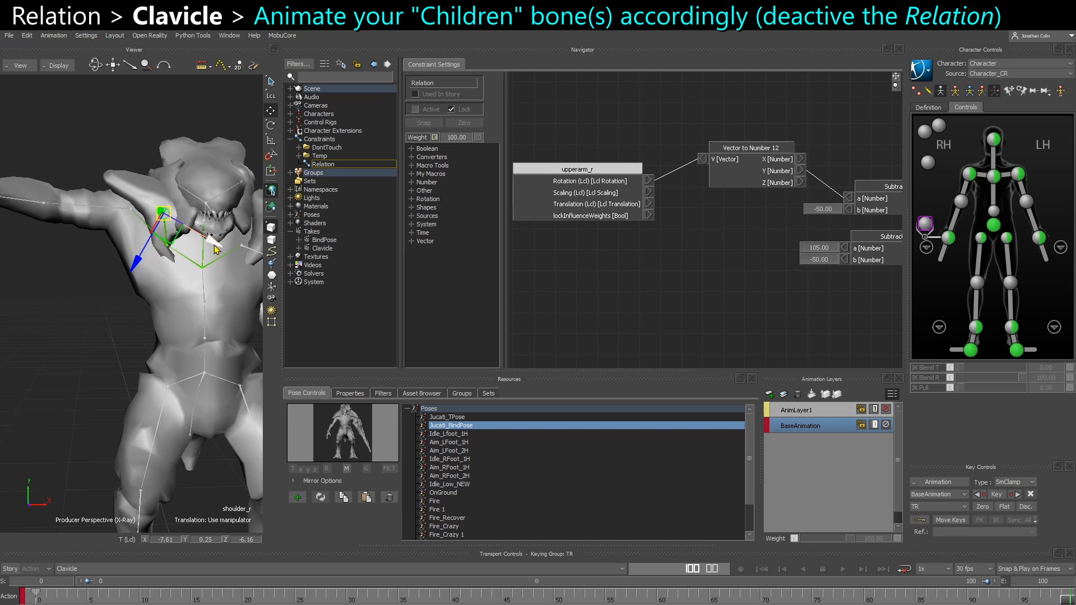
pyautogui.moveTo(213, 243); pyautogui.dragTo(190, 196)
pyautogui.press('r')
pyautogui.press('t')
pyautogui.moveTo(125, 250); pyautogui.dragTo(125, 245)
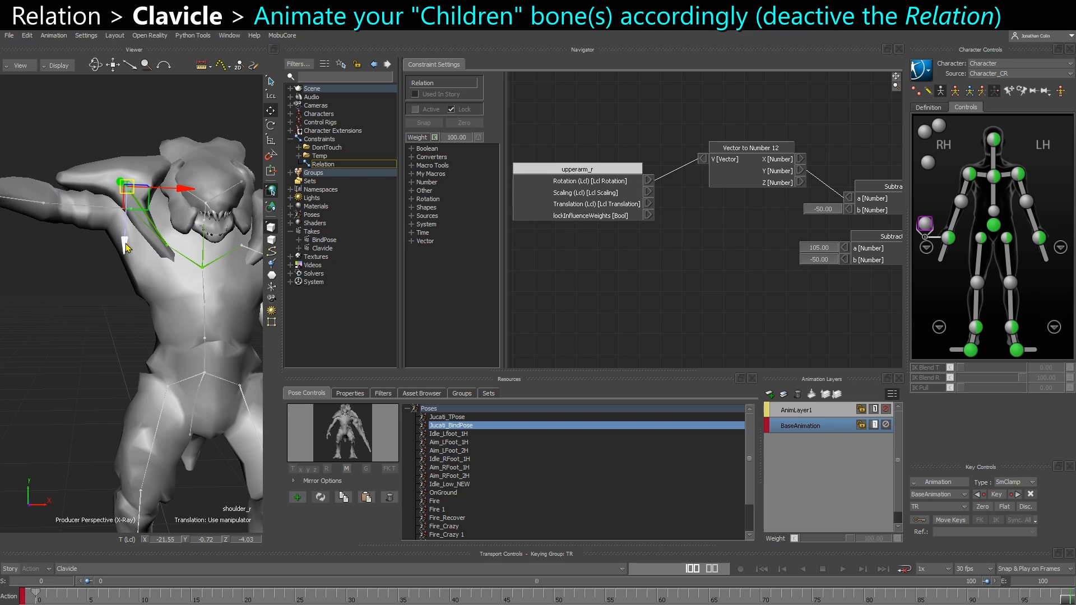
# Scrub the shoulder motion and key shoulder_r at frame 15 with its starting translation of -7.61, 0.25, -6.16
pyautogui.click(38, 601)
pyautogui.moveTo(37, 601)
pyautogui.mouseDown()
pyautogui.moveTo(1074, 602)
pyautogui.moveTo(34, 602)
pyautogui.moveTo(330, 596)
pyautogui.moveTo(432, 581)
pyautogui.moveTo(140, 589)
pyautogui.moveTo(310, 586)
pyautogui.moveTo(300, 568)
pyautogui.moveTo(93, 572)
pyautogui.mouseUp()
pyautogui.click(1063, 601)
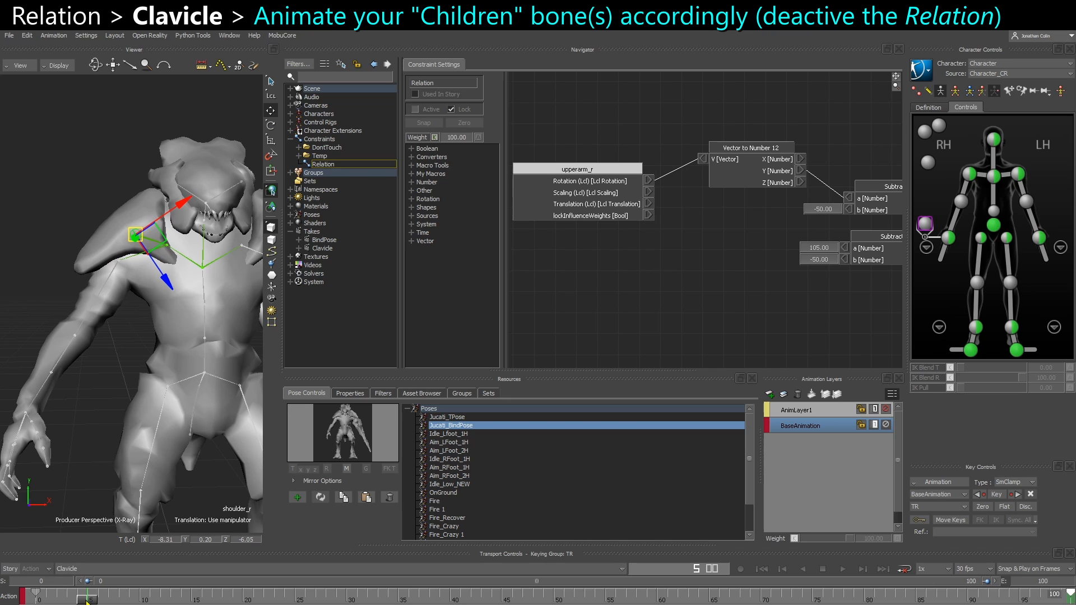
pyautogui.moveTo(86, 601); pyautogui.dragTo(193, 590)
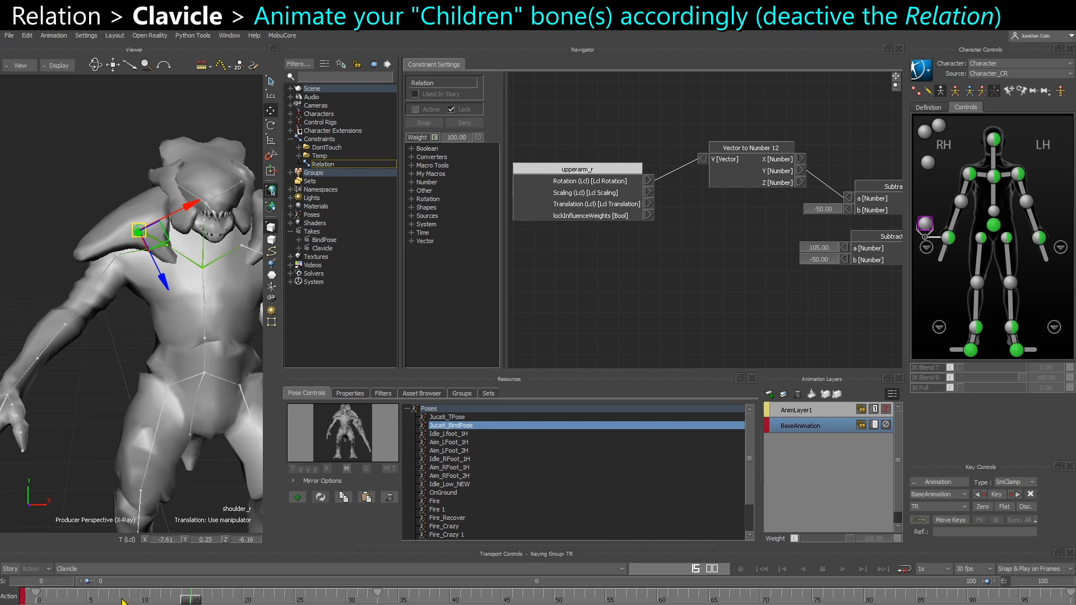
pyautogui.press('k')
pyautogui.keyDown('shift'); pyautogui.moveTo(200, 600); pyautogui.dragTo(50, 604); pyautogui.keyUp('shift')
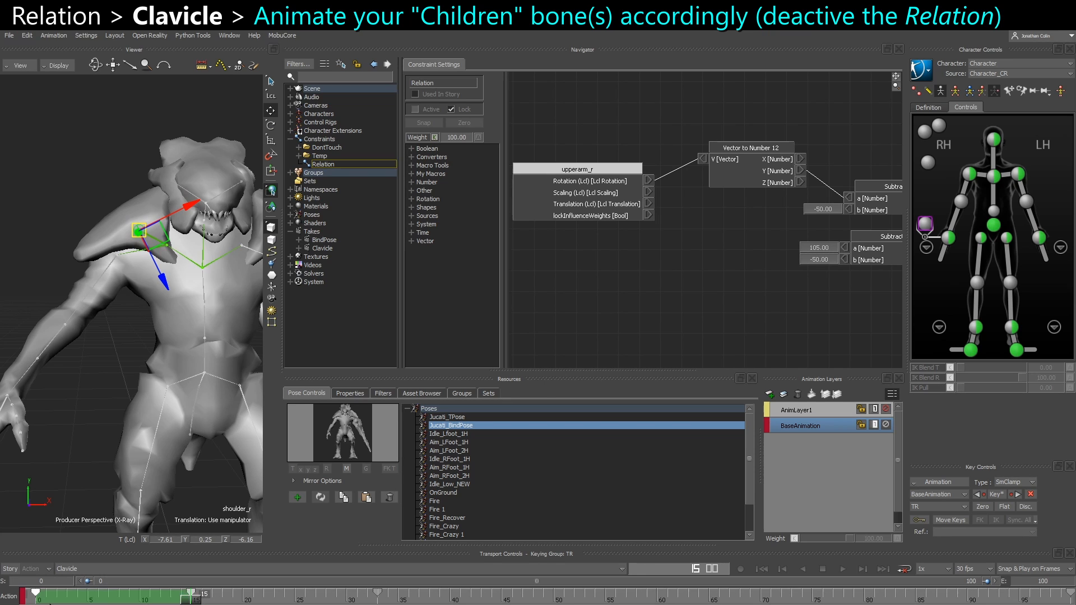
pyautogui.click(197, 602)
pyautogui.moveTo(191, 601); pyautogui.dragTo(217, 595)
# Set the interpolation of shoulder_r's key at frame 15 to Linear
pyautogui.rightClick(192, 598)
pyautogui.moveTo(263, 502)
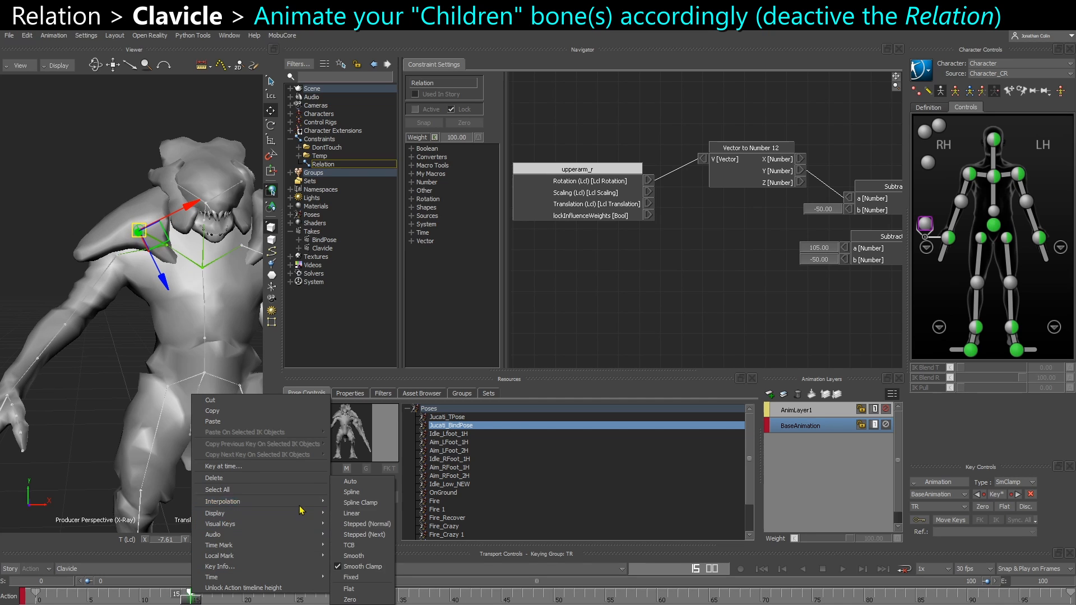
pyautogui.click(354, 513)
# Paste a copy of shoulder_r's frame 100 key at frame 34 and move the copy to frame 75
pyautogui.moveTo(194, 602); pyautogui.dragTo(387, 597)
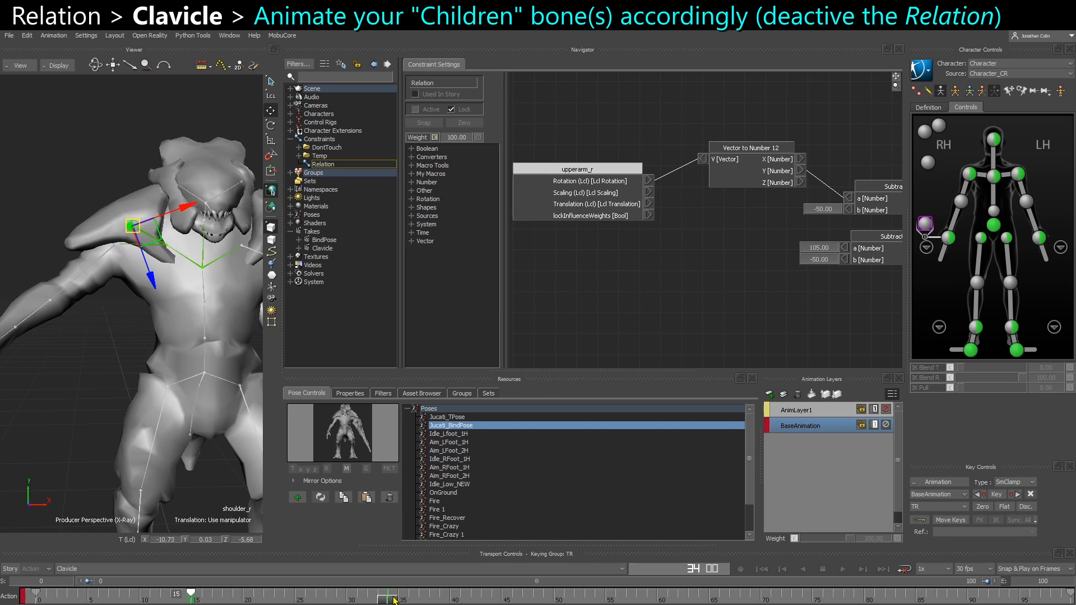
pyautogui.click(1070, 594)
pyautogui.hotkey('ctrl', 'v')
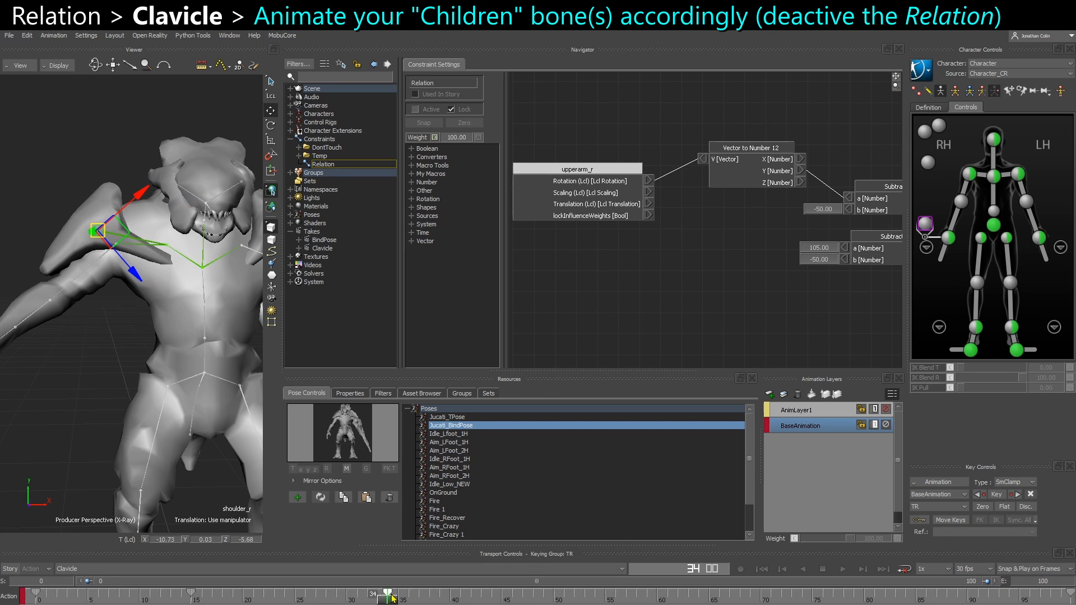
pyautogui.moveTo(389, 592); pyautogui.dragTo(812, 592)
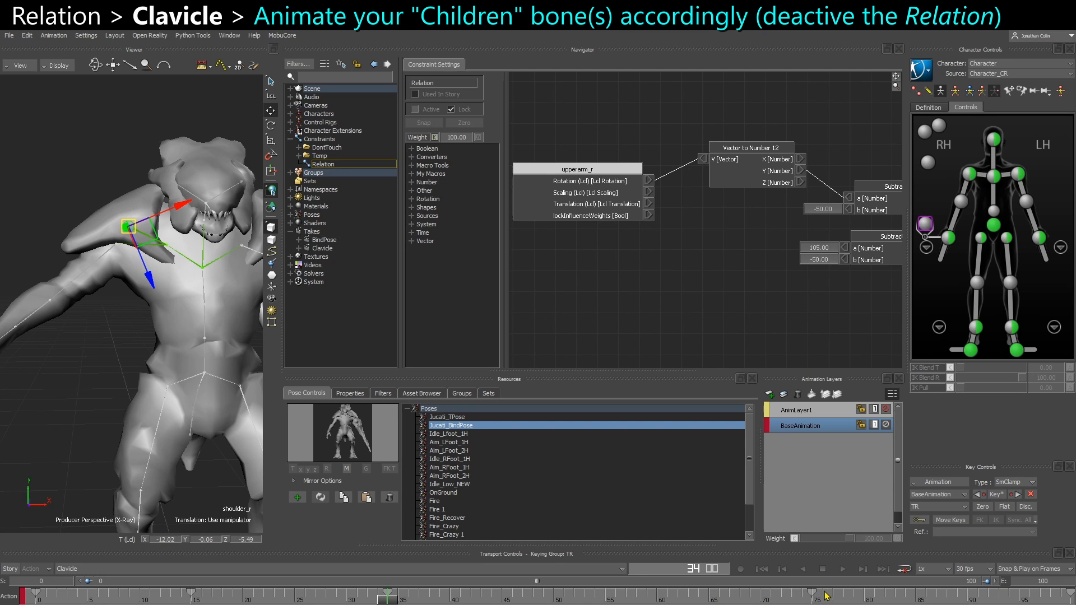
# Refine shoulder_r's motion with a key at frame 34 and another at frame 57, scrubbing the timeline between them
pyautogui.moveTo(391, 601); pyautogui.dragTo(595, 599)
pyautogui.press('space')
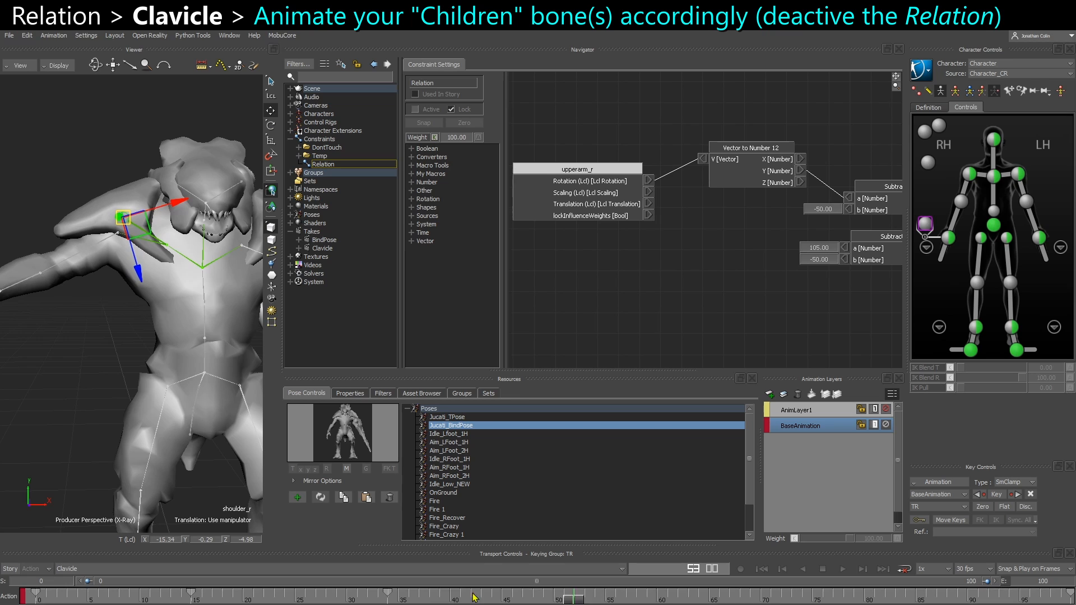
pyautogui.moveTo(951, 571); pyautogui.dragTo(626, 600)
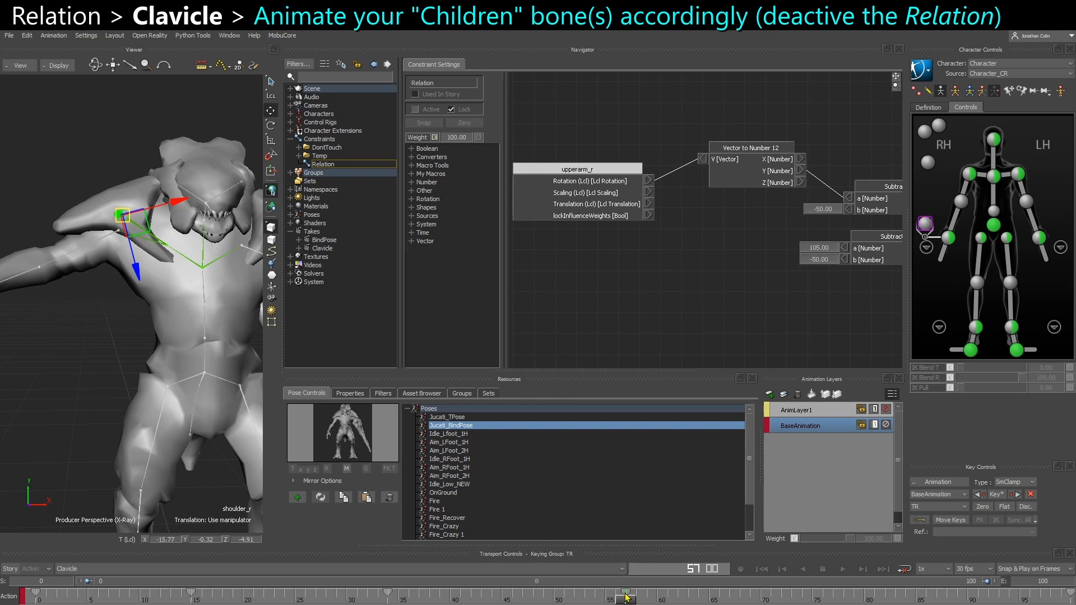
pyautogui.moveTo(626, 597)
pyautogui.keyDown('ctrl'); pyautogui.mouseDown()
pyautogui.moveTo(696, 597)
pyautogui.moveTo(67, 599)
pyautogui.moveTo(728, 599)
pyautogui.moveTo(274, 599)
pyautogui.moveTo(542, 598)
pyautogui.mouseUp(); pyautogui.keyUp('ctrl')
pyautogui.hotkey('ctrl', 'z')
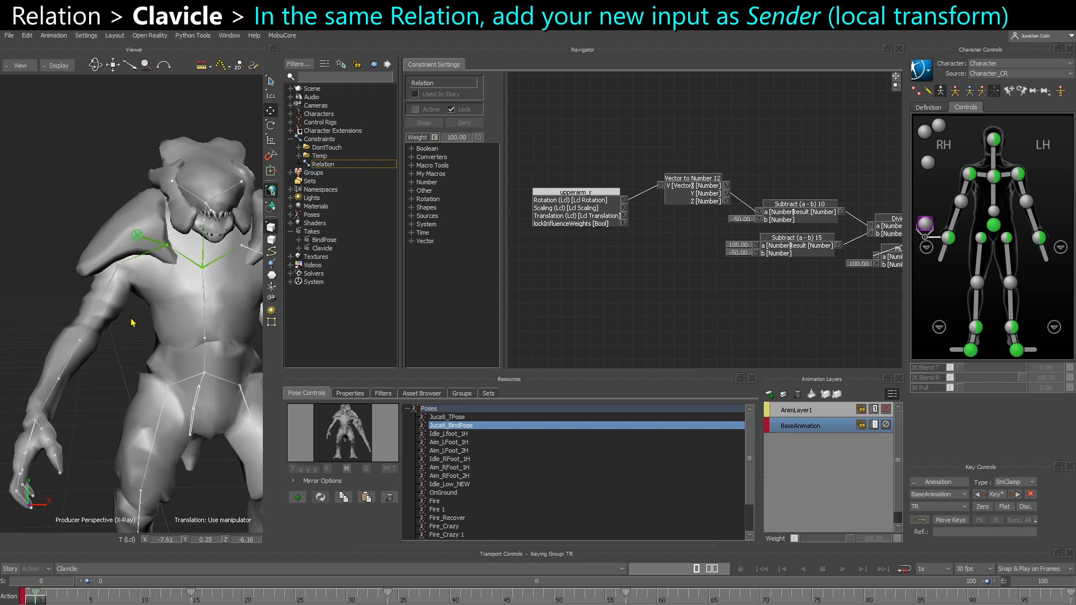
# Add the clavicle_r bone to the Relation as a Sender below upperarm_r and switch it to local transforms
pyautogui.scroll(2, 131, 319)
pyautogui.click(143, 247)
pyautogui.keyDown('alt'); pyautogui.moveTo(356, 281); pyautogui.dragTo(620, 204); pyautogui.keyUp('alt')
pyautogui.click(588, 309)
pyautogui.moveTo(604, 243); pyautogui.dragTo(583, 320)
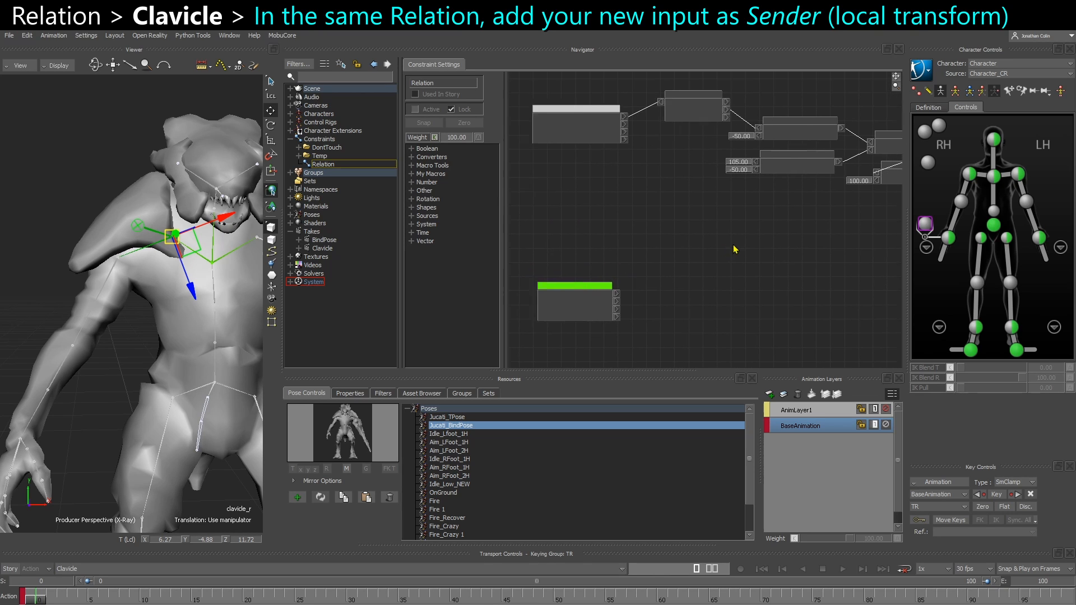
pyautogui.rightClick(590, 312)
pyautogui.click(620, 338)
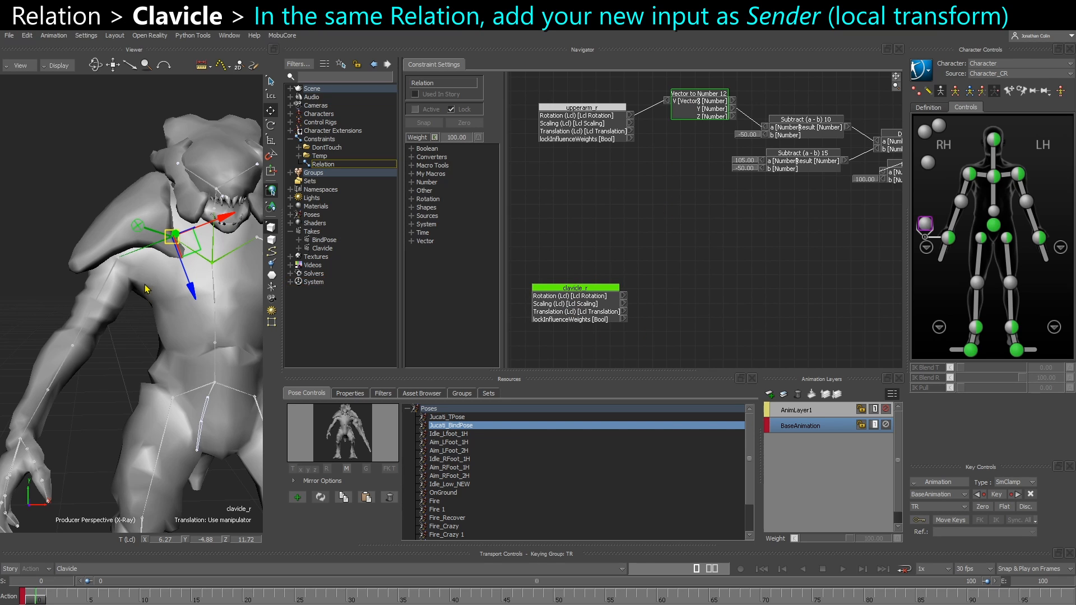
# Show clavicle_r's properties, lock that view on the bone, and scrub the take from frame 0 to 100
pyautogui.click(348, 395)
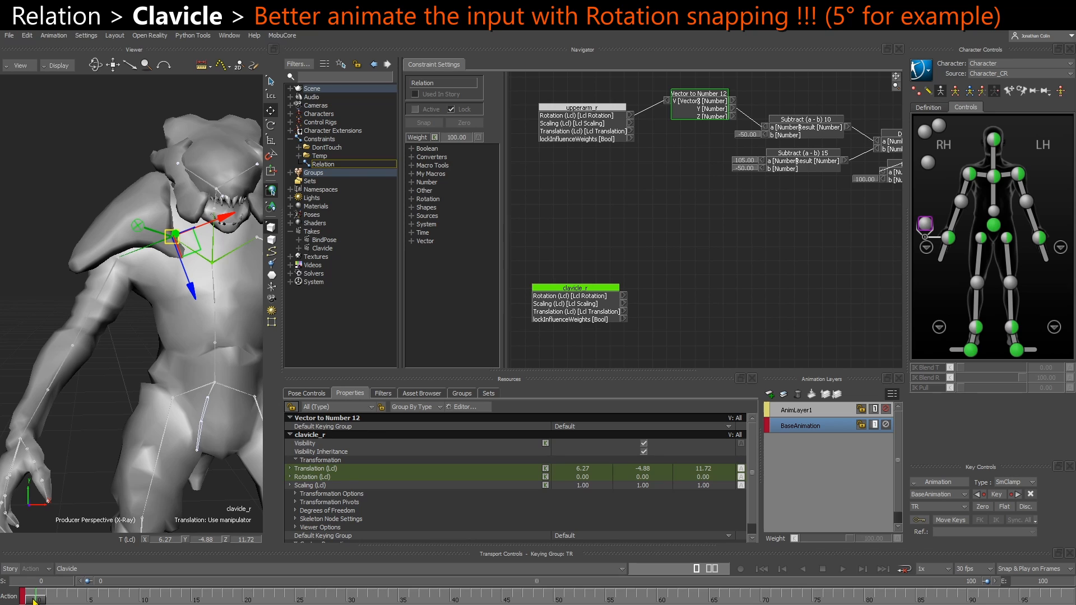
pyautogui.click(985, 181)
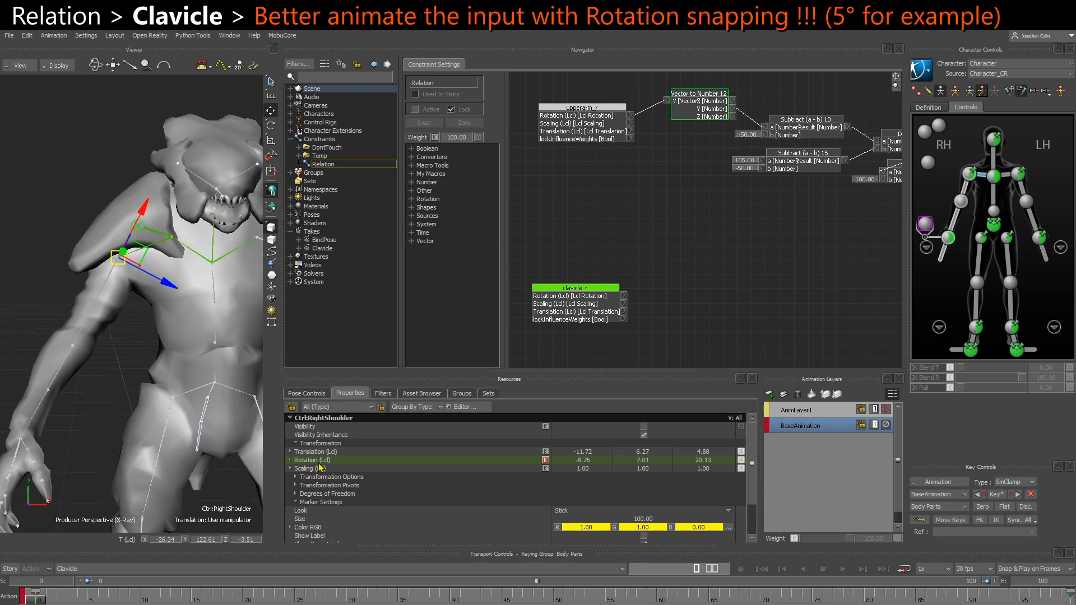
pyautogui.click(134, 255)
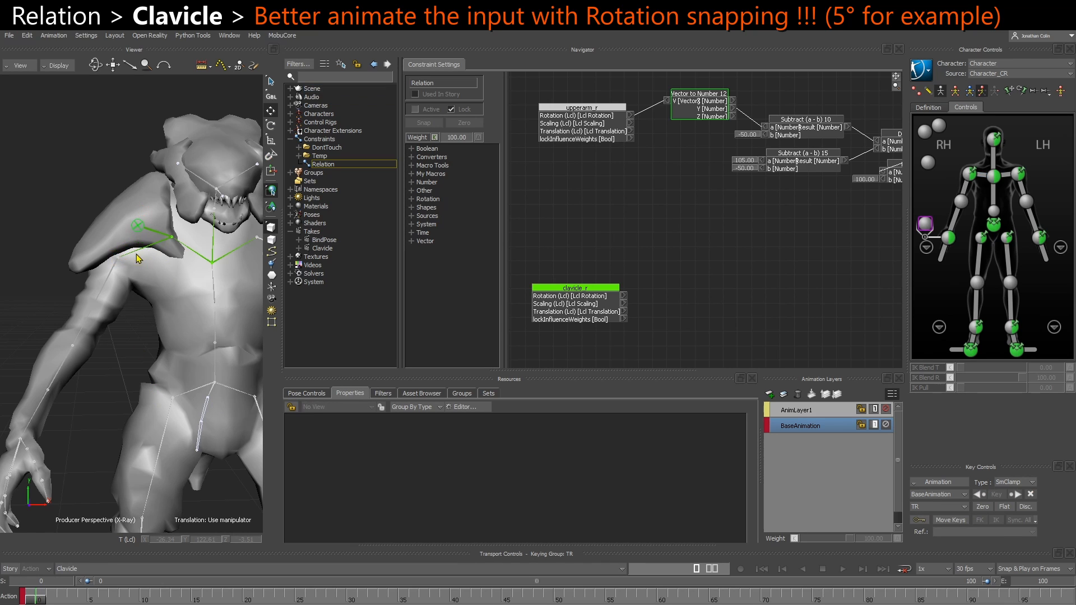
pyautogui.click(135, 252)
pyautogui.click(290, 406)
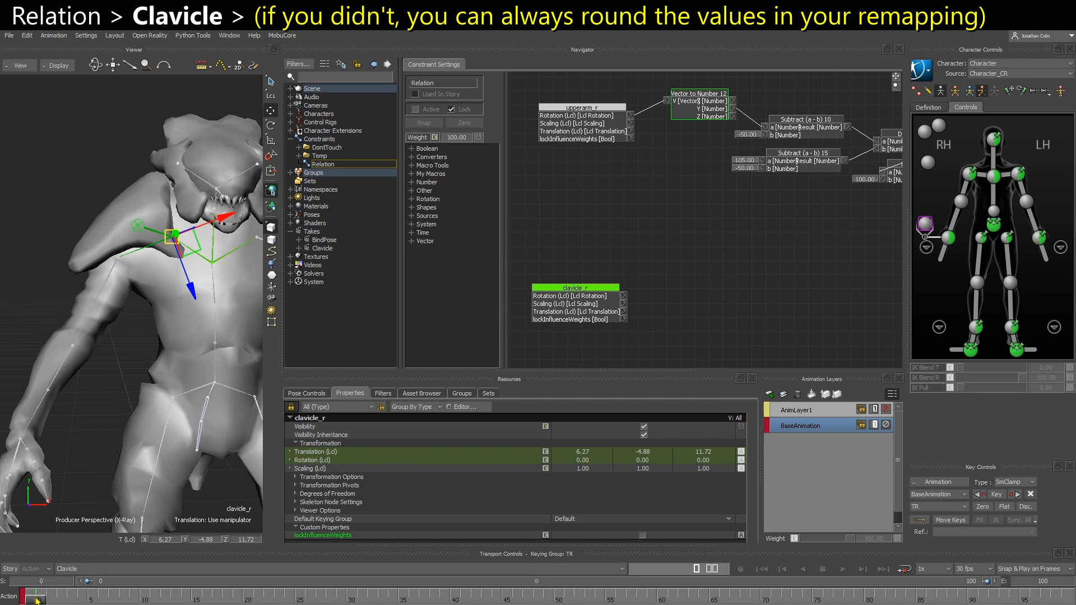
pyautogui.moveTo(37, 598); pyautogui.dragTo(1071, 598)
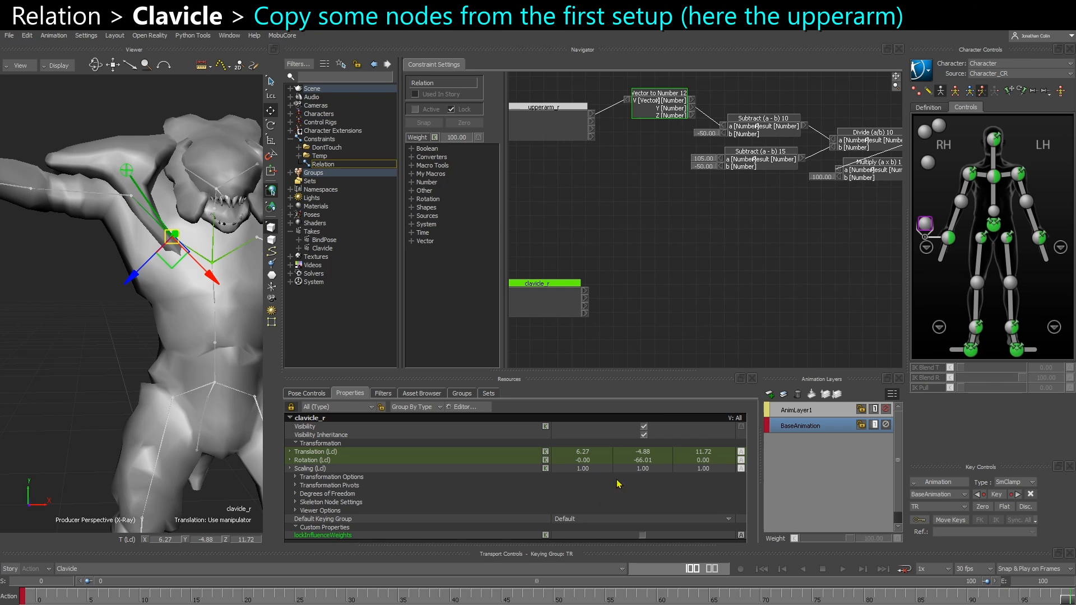
# Paste a copy of the Vector to Number node beside clavicle_r and disconnect its input
pyautogui.click(631, 306)
pyautogui.hotkey('ctrl', 'v')
pyautogui.moveTo(658, 317); pyautogui.dragTo(652, 298)
pyautogui.moveTo(644, 296); pyautogui.dragTo(602, 308, button='middle')
pyautogui.rightClick(688, 284)
pyautogui.click(698, 292)
# Paste copies of the Number to Vector 10 and Number to Vector 9 nodes below the existing FCurve setup
pyautogui.moveTo(709, 286); pyautogui.dragTo(508, 304, button='middle')
pyautogui.moveTo(748, 259); pyautogui.dragTo(498, 260, button='middle')
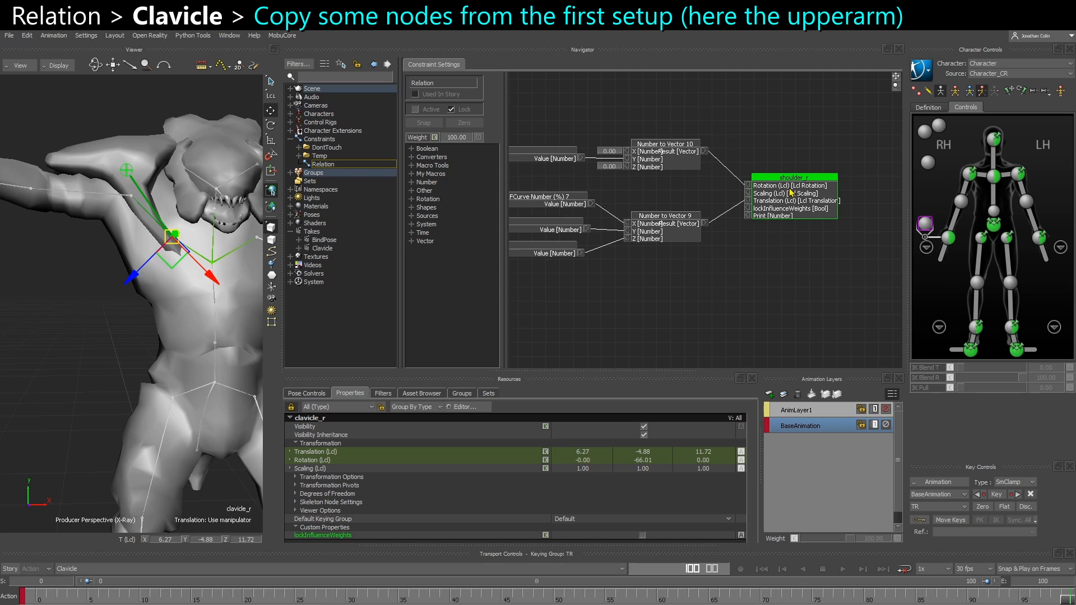
pyautogui.moveTo(615, 279); pyautogui.dragTo(808, 132)
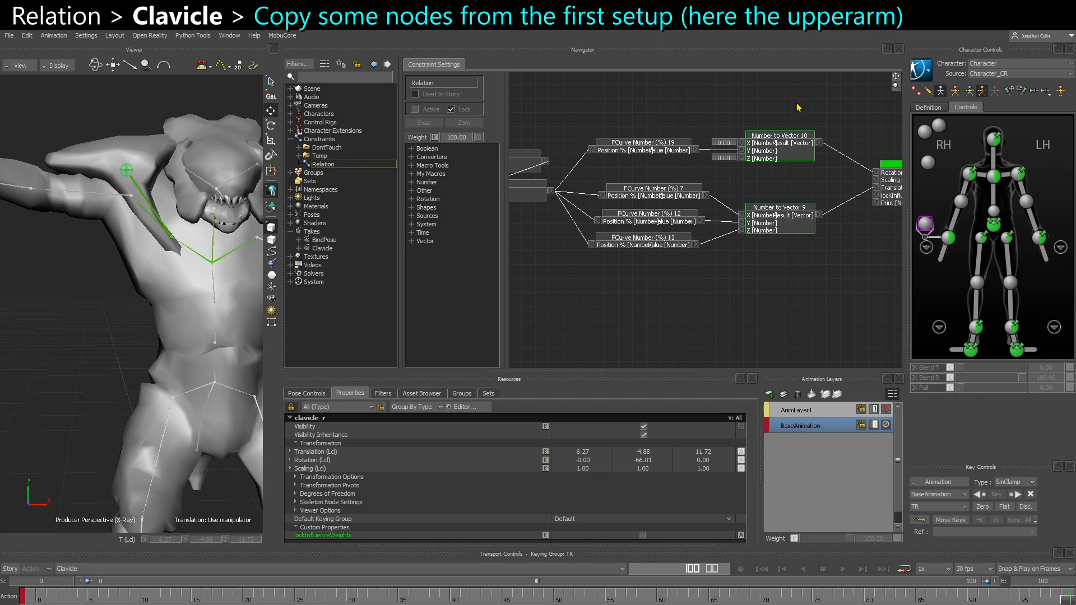
pyautogui.scroll(-3, 751, 180)
pyautogui.hotkey('ctrl', 'v')
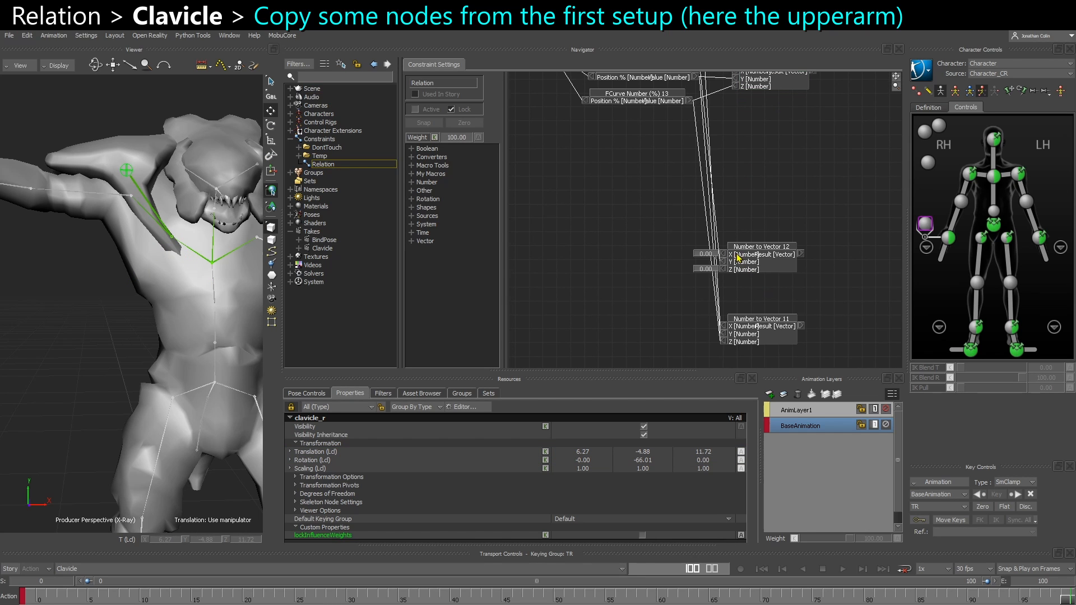
# Disconnect the FCurve links from both pasted Number to Vector nodes and reset the X input of Number to Vector 12 to 0.00
pyautogui.click(731, 260)
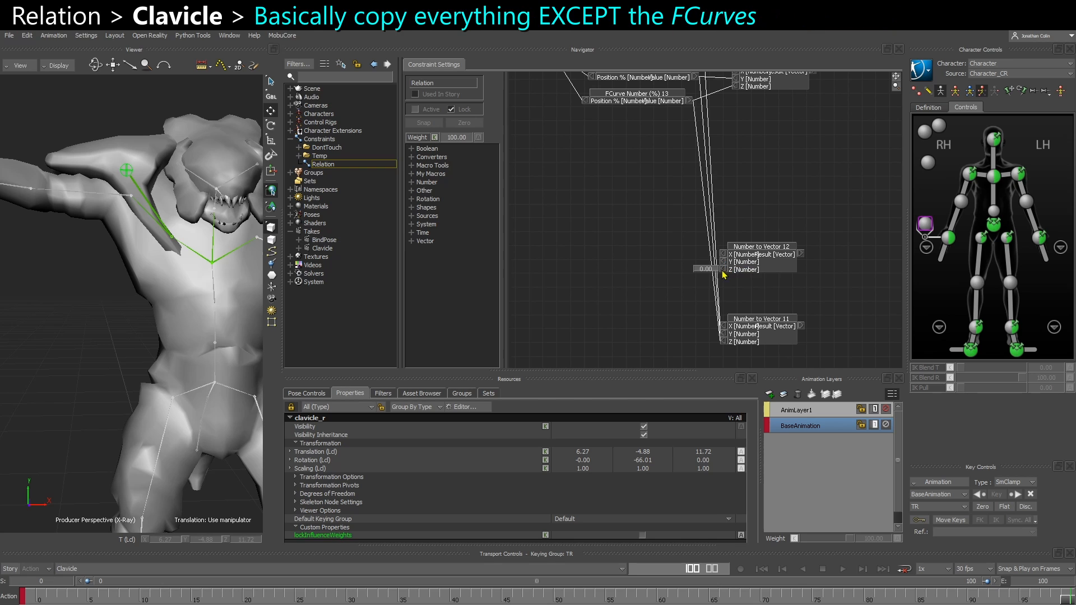
pyautogui.click(725, 335)
pyautogui.click(748, 343)
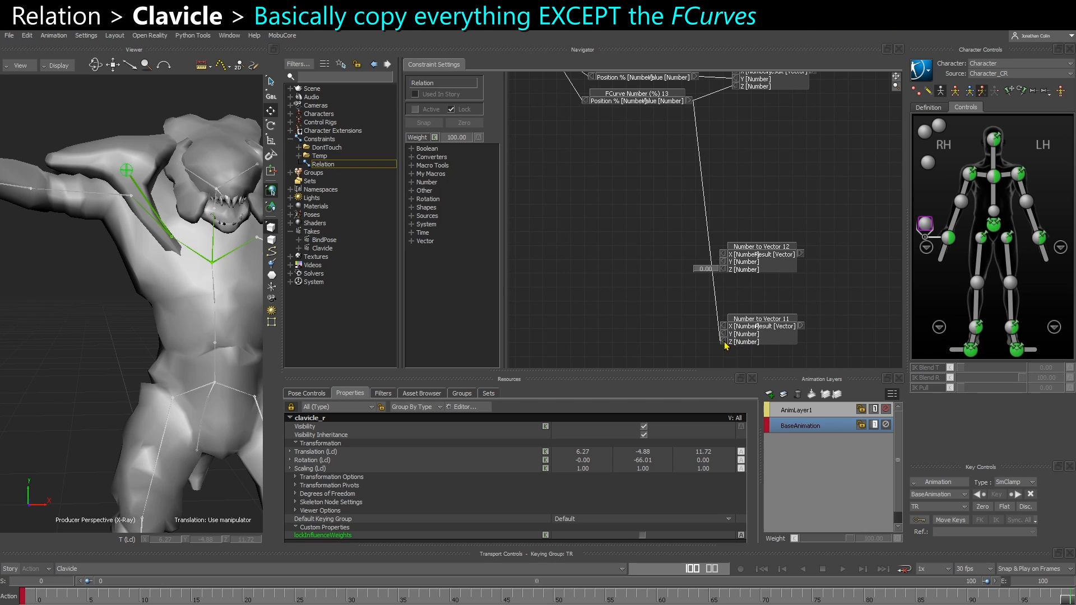
pyautogui.click(726, 341)
pyautogui.click(727, 346)
pyautogui.rightClick(724, 253)
pyautogui.click(728, 258)
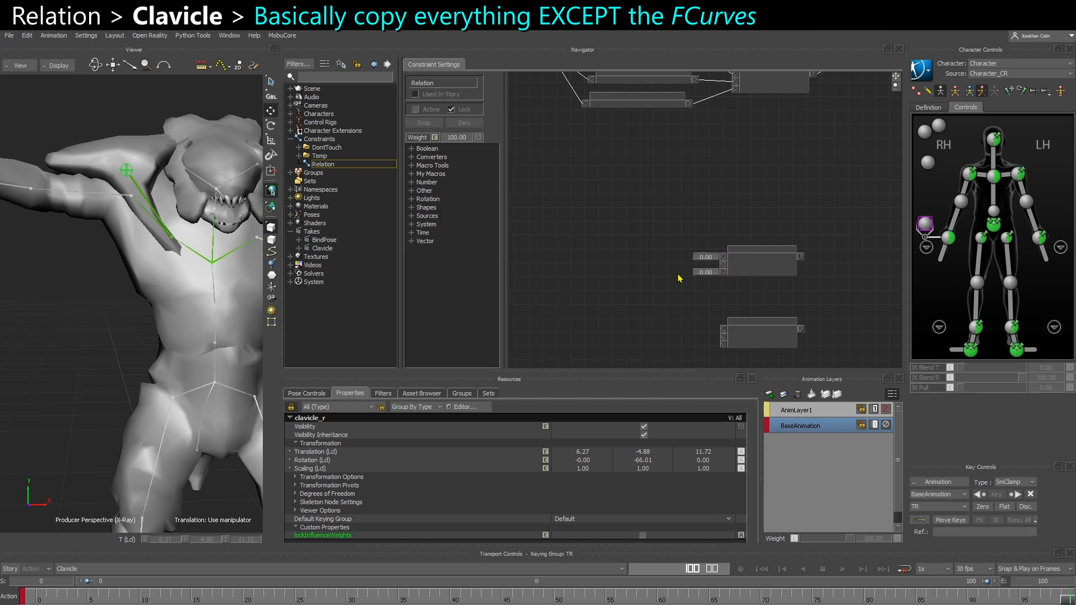
# Replace the lone Vector to Number copy with a pasted copy of the upperarm's full chain: Vector to Number, both Subtracts, Divide and Multiply
pyautogui.keyDown('shift'); pyautogui.moveTo(679, 277); pyautogui.dragTo(703, 251); pyautogui.keyUp('shift')
pyautogui.keyDown('shift'); pyautogui.moveTo(662, 218); pyautogui.dragTo(753, 316); pyautogui.keyUp('shift')
pyautogui.moveTo(649, 259); pyautogui.dragTo(668, 258)
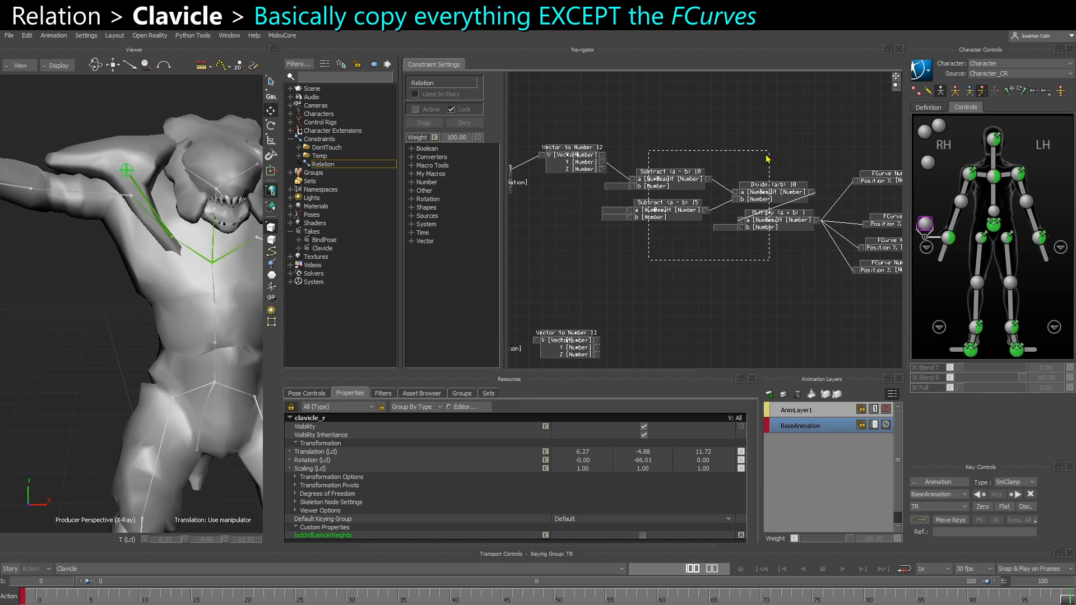
pyautogui.moveTo(768, 160); pyautogui.dragTo(739, 145)
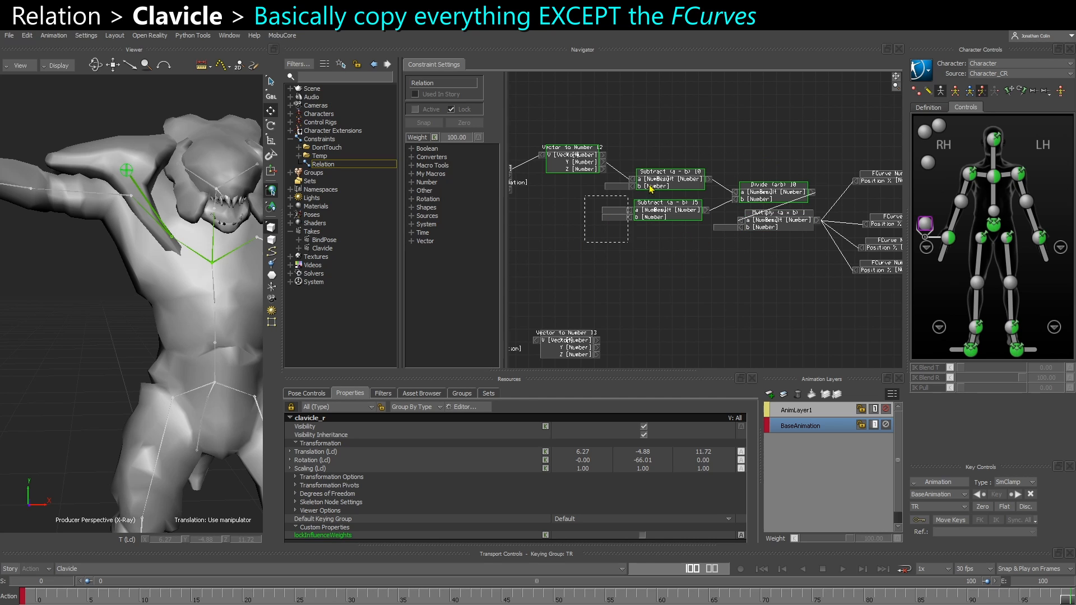
pyautogui.moveTo(649, 185); pyautogui.dragTo(790, 133)
pyautogui.keyDown('shift'); pyautogui.moveTo(612, 356); pyautogui.dragTo(694, 229); pyautogui.keyUp('shift')
pyautogui.moveTo(641, 266); pyautogui.dragTo(666, 183)
pyautogui.press('Delete')
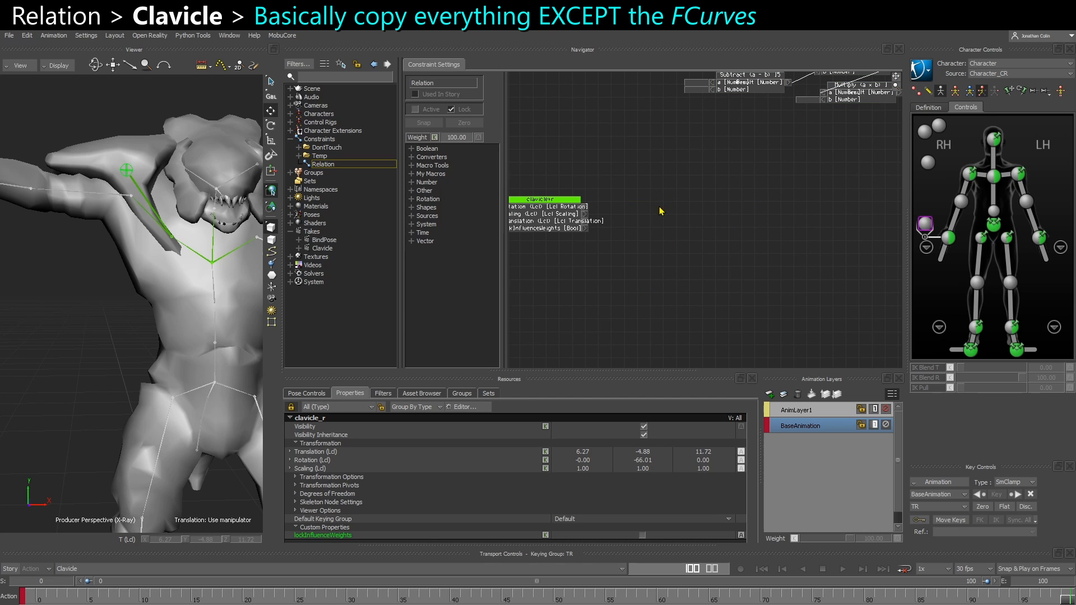
pyautogui.hotkey('ctrl', 'z')
pyautogui.moveTo(603, 212); pyautogui.dragTo(849, 322)
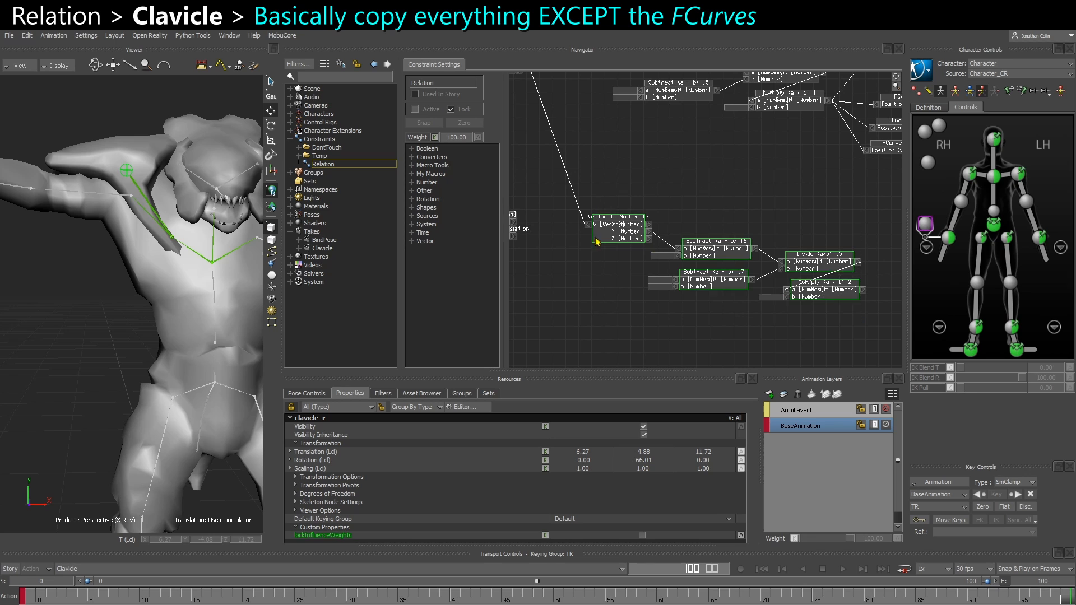
# Disconnect upperarm_r from the copied Vector to Number node and connect clavicle_r's local rotation to its V input
pyautogui.click(658, 261)
pyautogui.keyDown('shift'); pyautogui.moveTo(658, 261); pyautogui.dragTo(408, 309); pyautogui.keyUp('shift')
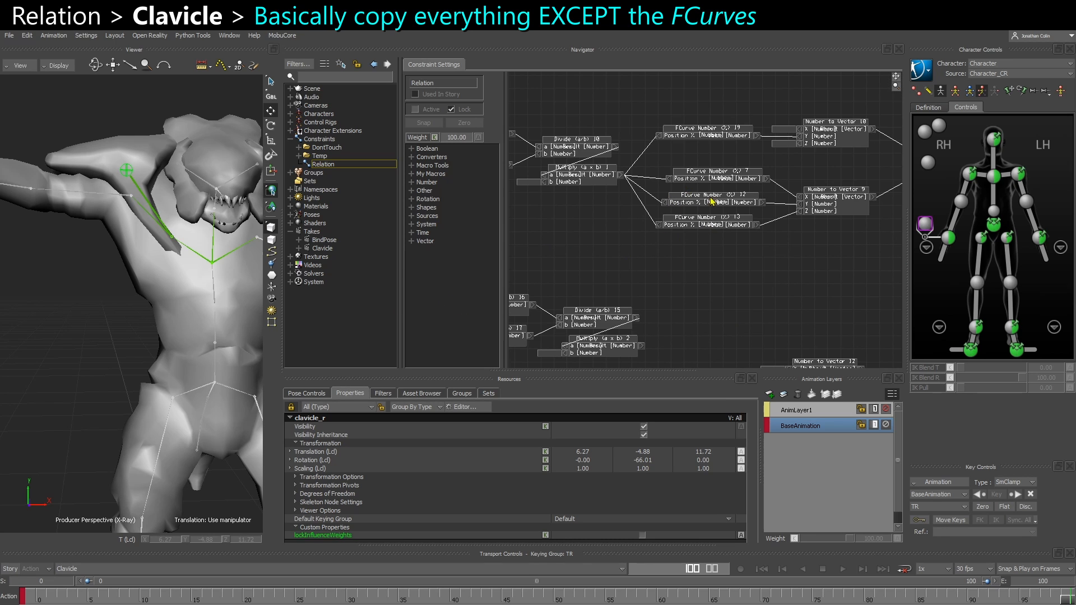
pyautogui.keyDown('shift'); pyautogui.moveTo(711, 202); pyautogui.dragTo(715, 242); pyautogui.keyUp('shift')
pyautogui.rightClick(715, 243)
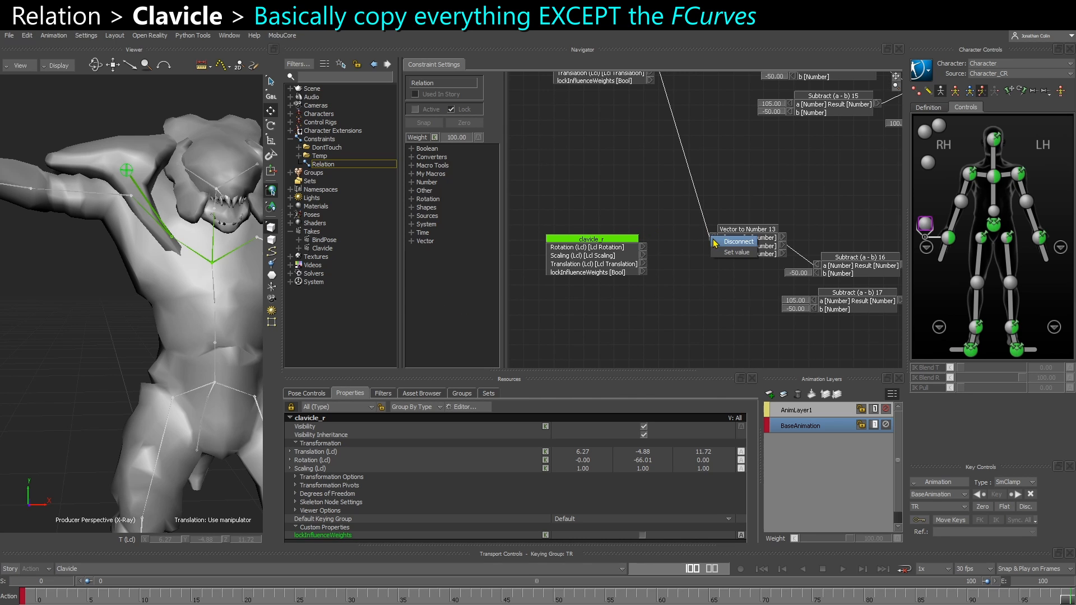
pyautogui.click(738, 242)
pyautogui.moveTo(643, 246); pyautogui.dragTo(714, 237)
pyautogui.moveTo(610, 256); pyautogui.dragTo(615, 247)
# Move the two pasted Number to Vector nodes closer together below the original ones feeding shoulder_r
pyautogui.keyDown('shift'); pyautogui.moveTo(813, 206); pyautogui.dragTo(668, 179); pyautogui.keyUp('shift')
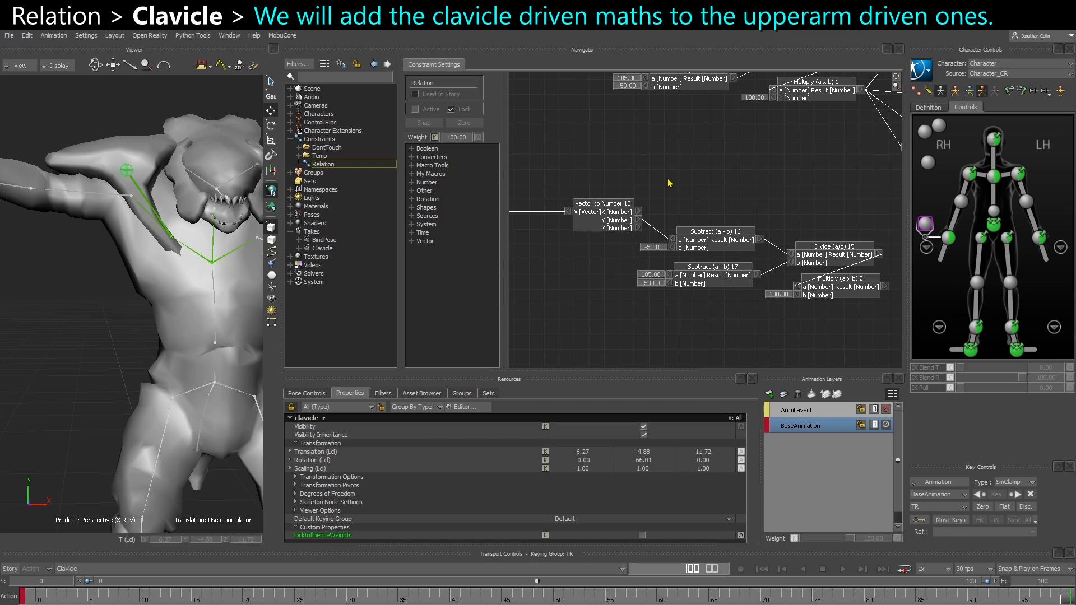
pyautogui.keyDown('shift'); pyautogui.moveTo(779, 324); pyautogui.dragTo(645, 304); pyautogui.keyUp('shift')
pyautogui.keyDown('shift'); pyautogui.moveTo(803, 287); pyautogui.dragTo(626, 275); pyautogui.keyUp('shift')
pyautogui.keyDown('shift'); pyautogui.moveTo(706, 284); pyautogui.dragTo(696, 230); pyautogui.keyUp('shift')
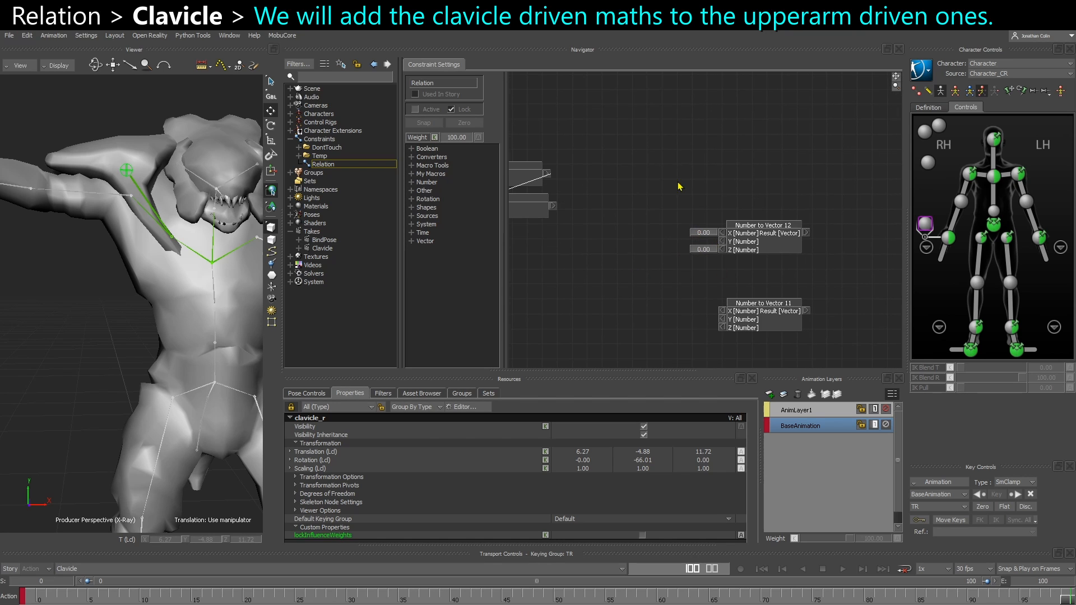
pyautogui.moveTo(678, 183); pyautogui.dragTo(741, 357)
pyautogui.moveTo(759, 281); pyautogui.dragTo(794, 279)
pyautogui.click(692, 338)
pyautogui.moveTo(795, 358); pyautogui.dragTo(796, 340)
pyautogui.keyDown('shift'); pyautogui.moveTo(809, 311); pyautogui.dragTo(606, 340); pyautogui.keyUp('shift')
pyautogui.moveTo(747, 134); pyautogui.dragTo(762, 153)
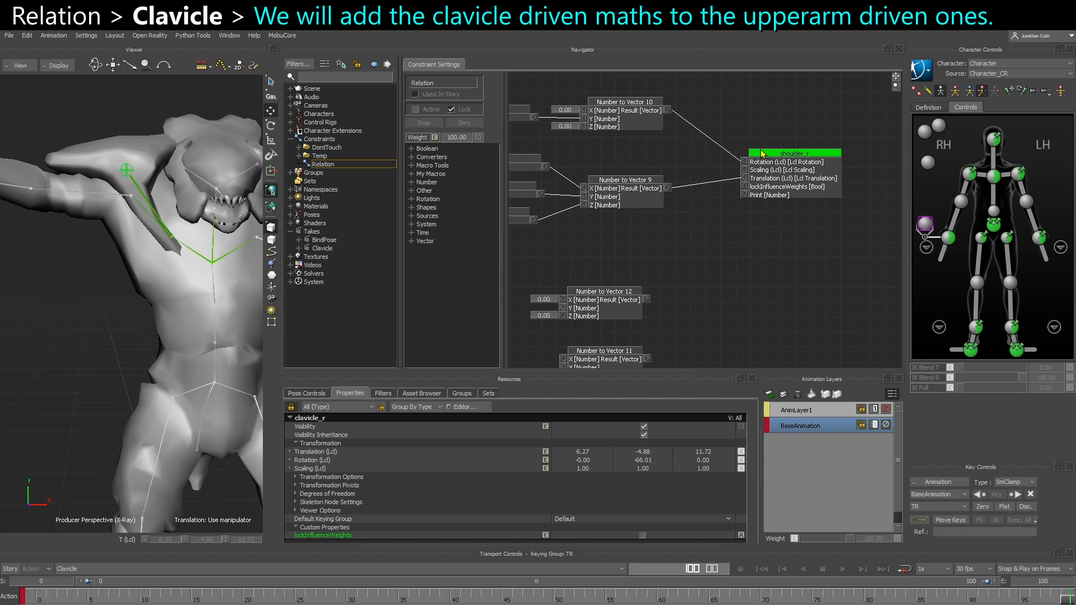
# Review the copied clavicle remapping nodes and compare their mapping values with clavicle_r's rotation at frame 0
pyautogui.keyDown('shift'); pyautogui.moveTo(662, 246); pyautogui.dragTo(659, 178); pyautogui.keyUp('shift')
pyautogui.keyDown('shift'); pyautogui.moveTo(595, 336); pyautogui.dragTo(656, 282); pyautogui.keyUp('shift')
pyautogui.moveTo(638, 347); pyautogui.dragTo(723, 243)
pyautogui.keyDown('shift'); pyautogui.moveTo(648, 288); pyautogui.dragTo(814, 278); pyautogui.keyUp('shift')
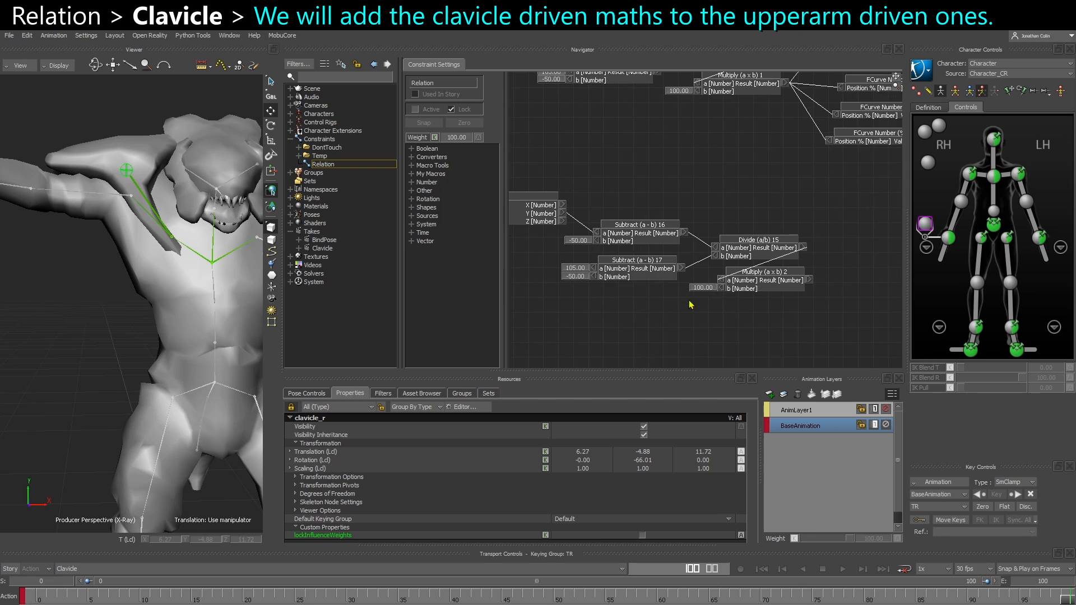
pyautogui.keyDown('shift'); pyautogui.moveTo(638, 312); pyautogui.dragTo(707, 343); pyautogui.keyUp('shift')
pyautogui.keyDown('shift'); pyautogui.moveTo(654, 256); pyautogui.dragTo(632, 263); pyautogui.keyUp('shift')
pyautogui.keyDown('shift'); pyautogui.moveTo(711, 277); pyautogui.dragTo(649, 241); pyautogui.keyUp('shift')
pyautogui.scroll(2, 639, 284)
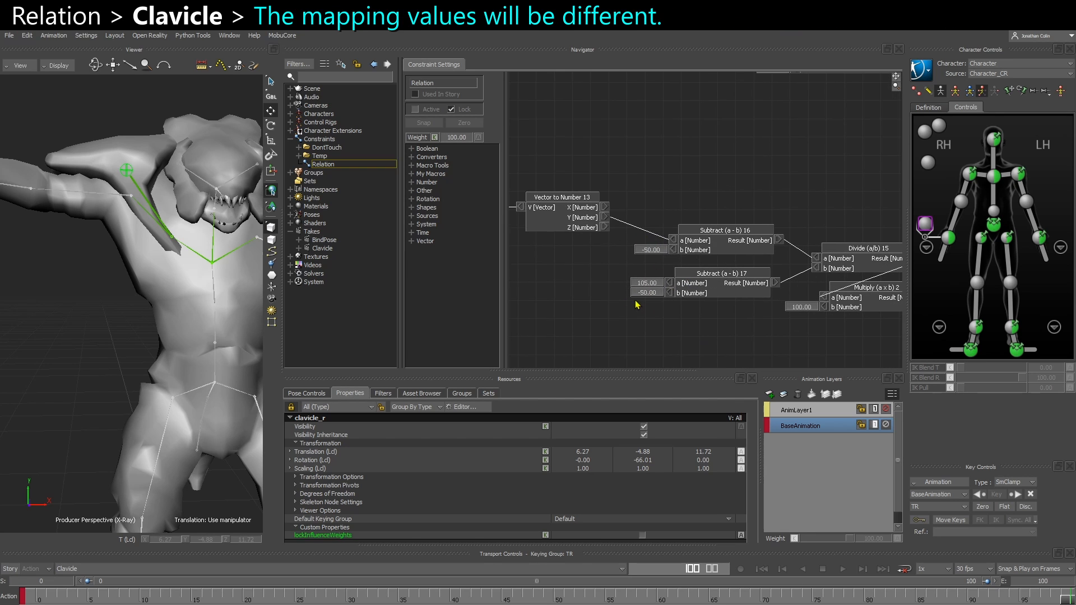
pyautogui.click(35, 601)
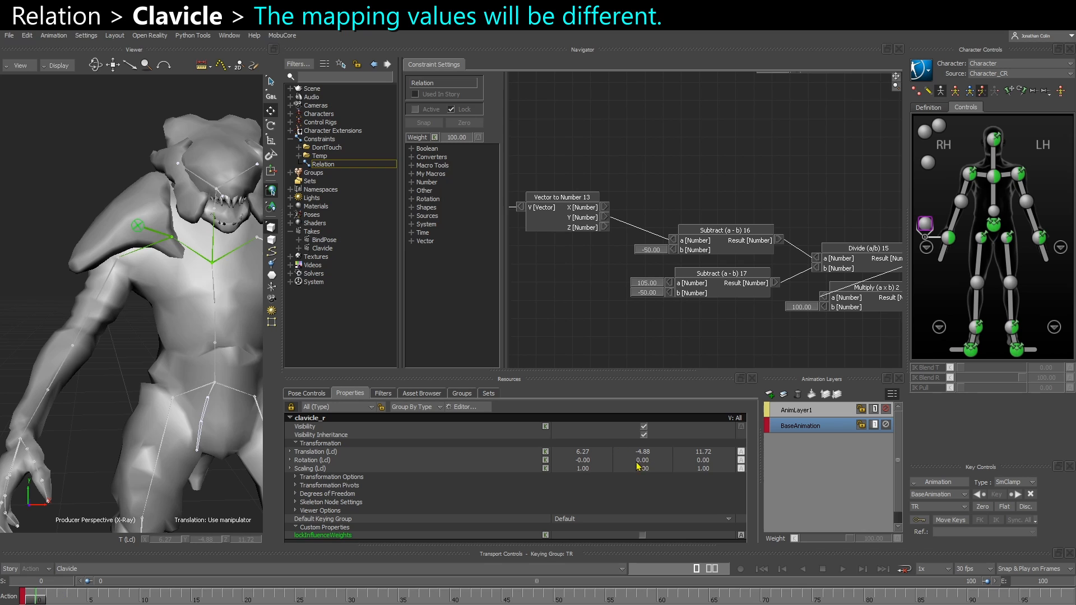
pyautogui.moveTo(43, 599)
pyautogui.mouseDown()
pyautogui.moveTo(453, 584)
pyautogui.moveTo(34, 594)
pyautogui.mouseUp()
pyautogui.moveTo(167, 240)
pyautogui.mouseDown()
pyautogui.moveTo(106, 261)
pyautogui.moveTo(137, 262)
pyautogui.moveTo(100, 184)
pyautogui.moveTo(126, 186)
pyautogui.mouseUp()
pyautogui.moveTo(69, 263); pyautogui.dragTo(80, 195)
pyautogui.moveTo(79, 272); pyautogui.dragTo(73, 287)
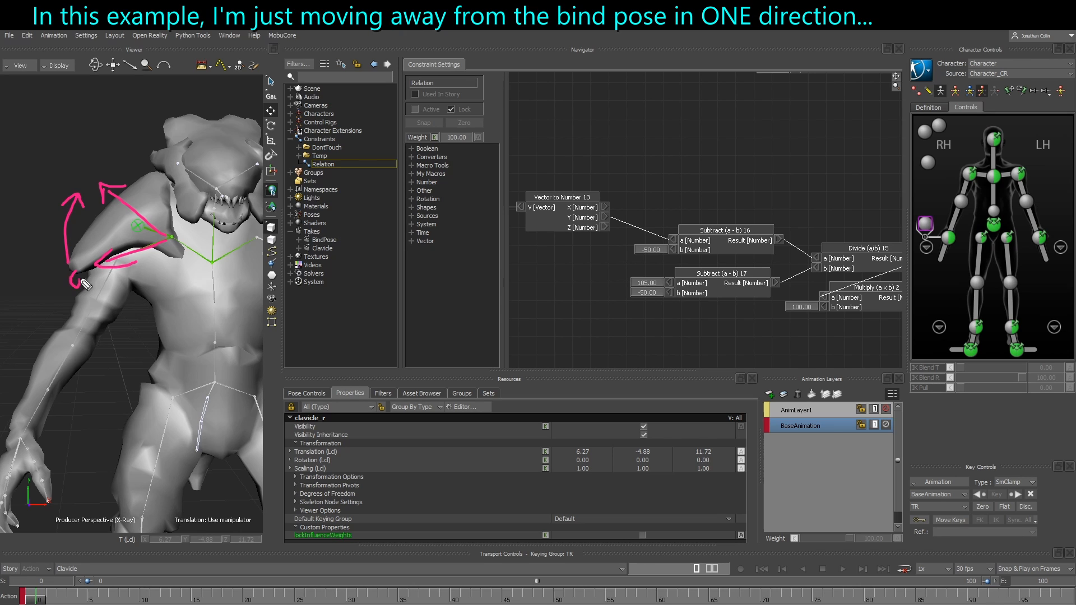
pyautogui.moveTo(83, 173); pyautogui.dragTo(102, 140)
pyautogui.moveTo(87, 311); pyautogui.dragTo(92, 321)
pyautogui.moveTo(97, 328); pyautogui.dragTo(124, 348)
pyautogui.moveTo(114, 353)
pyautogui.mouseDown()
pyautogui.moveTo(136, 351)
pyautogui.moveTo(127, 330)
pyautogui.mouseUp()
pyautogui.press('Escape')
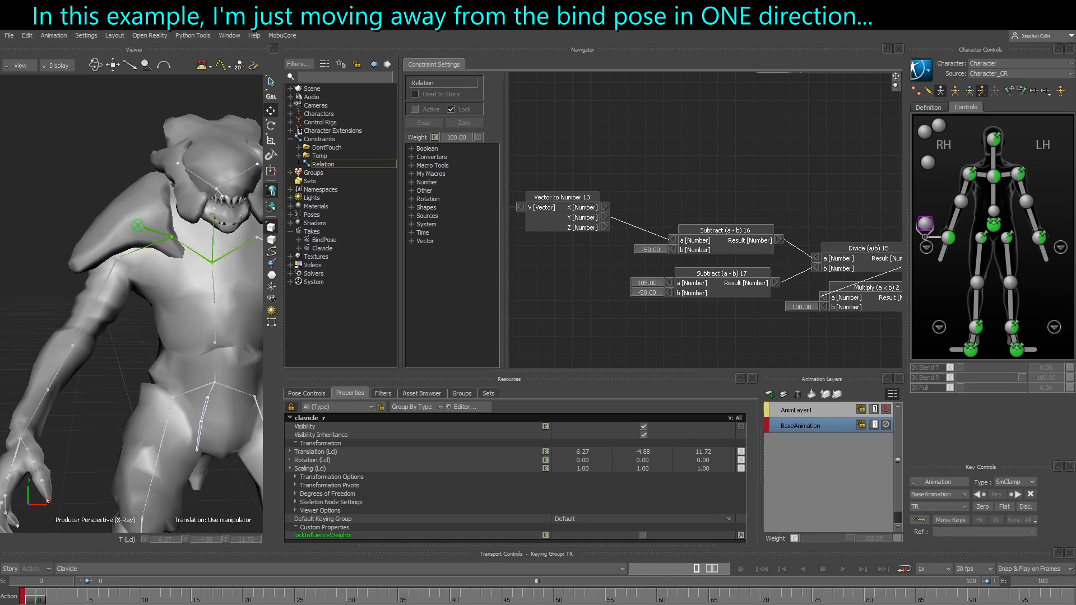
# Select clavicle_r and scrub between frames 0 and 100 to check the range of its local Y rotation
pyautogui.moveTo(37, 597)
pyautogui.mouseDown()
pyautogui.moveTo(841, 597)
pyautogui.moveTo(35, 598)
pyautogui.mouseUp()
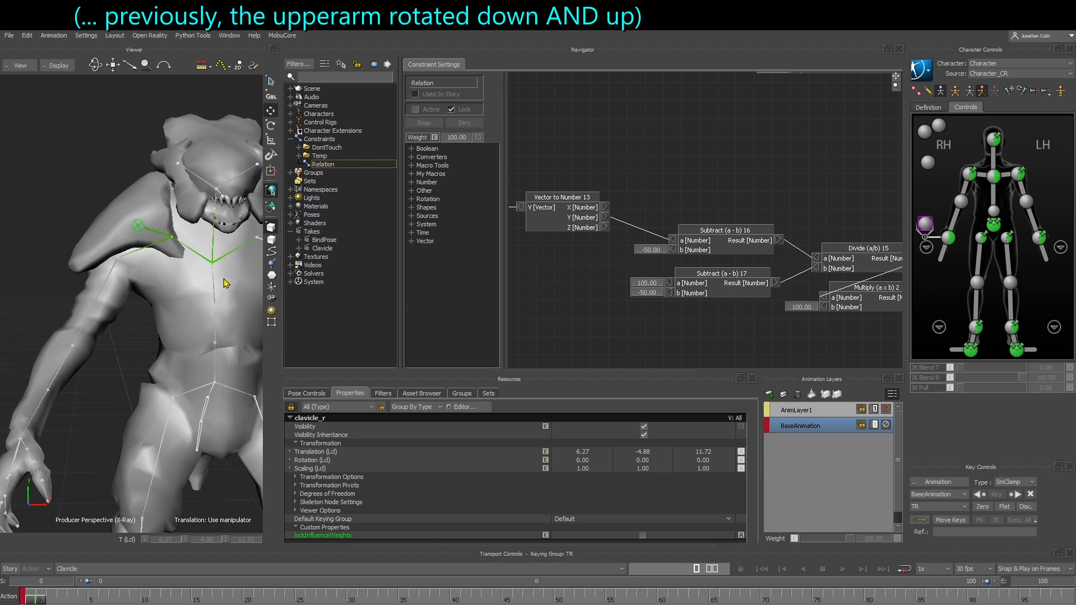
pyautogui.click(138, 254)
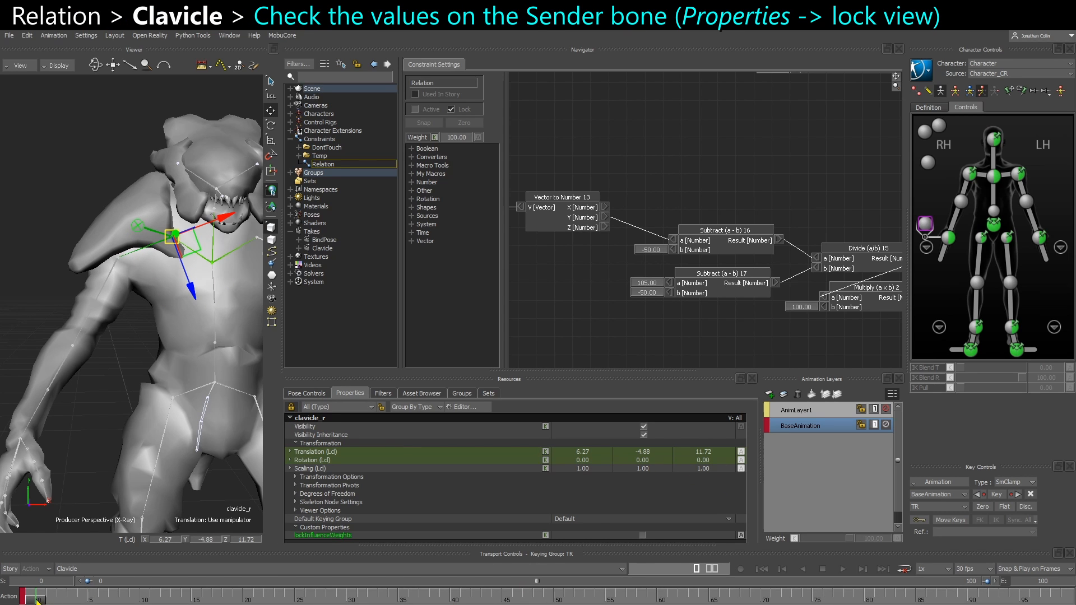
pyautogui.moveTo(37, 600); pyautogui.dragTo(930, 557)
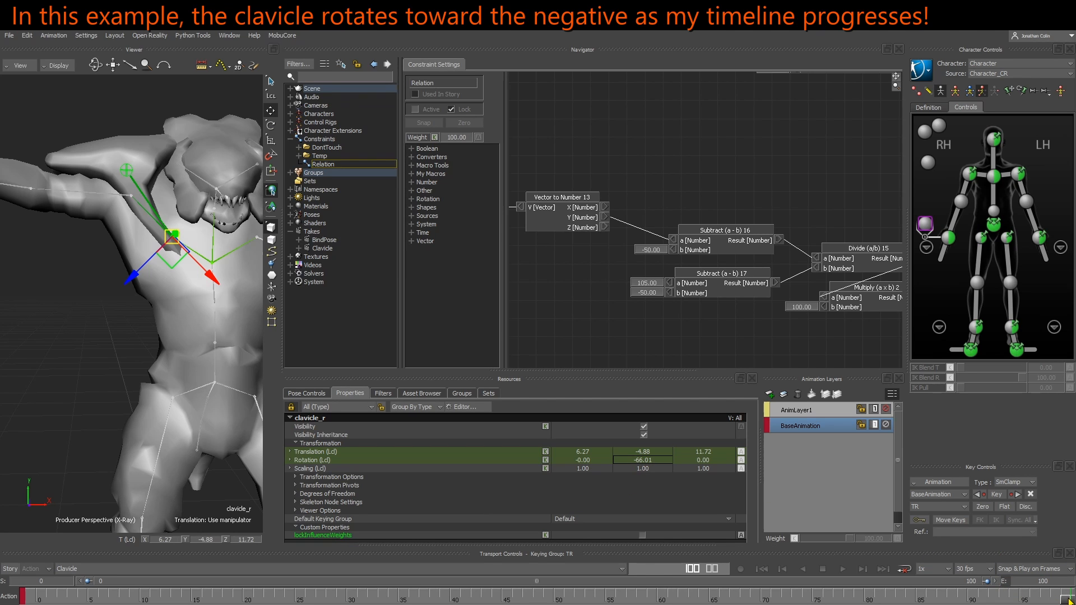
pyautogui.moveTo(1067, 598); pyautogui.dragTo(36, 595)
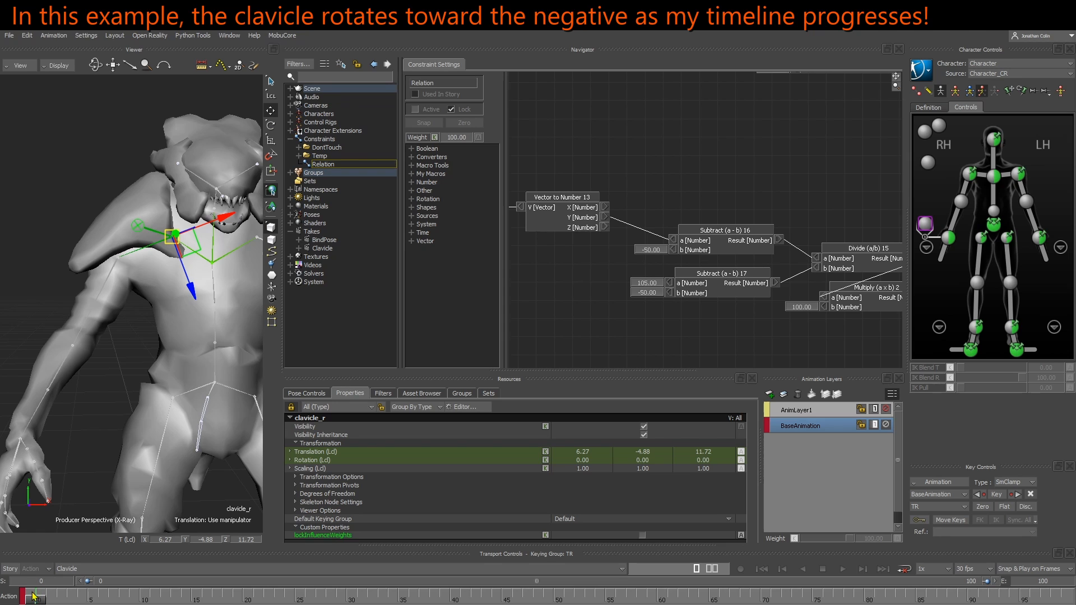
pyautogui.moveTo(34, 597); pyautogui.dragTo(1073, 597)
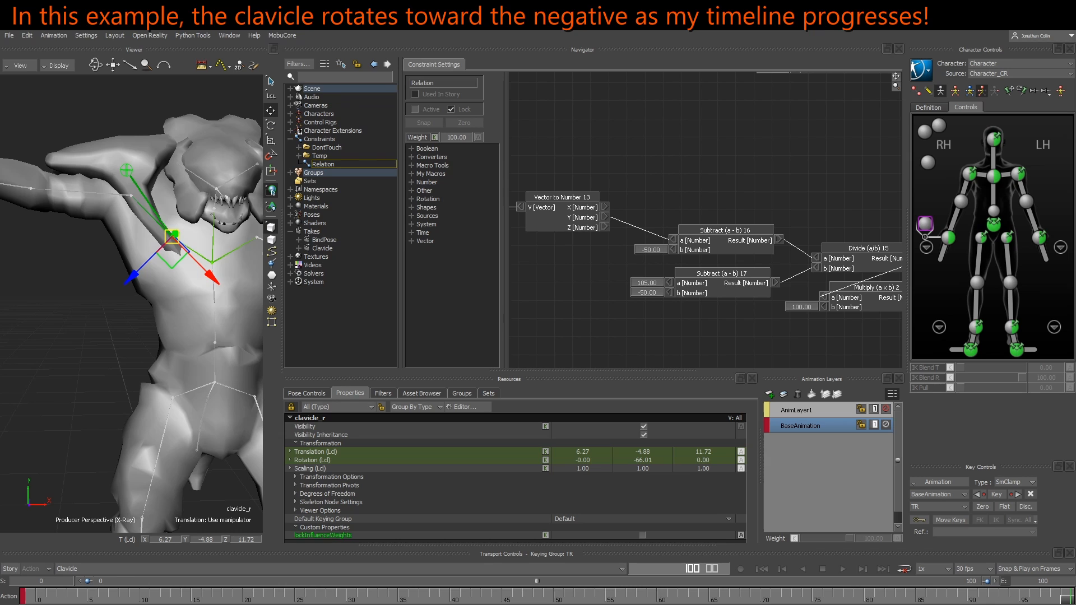
pyautogui.moveTo(1073, 596)
pyautogui.mouseDown()
pyautogui.moveTo(3, 590)
pyautogui.moveTo(1073, 597)
pyautogui.mouseUp()
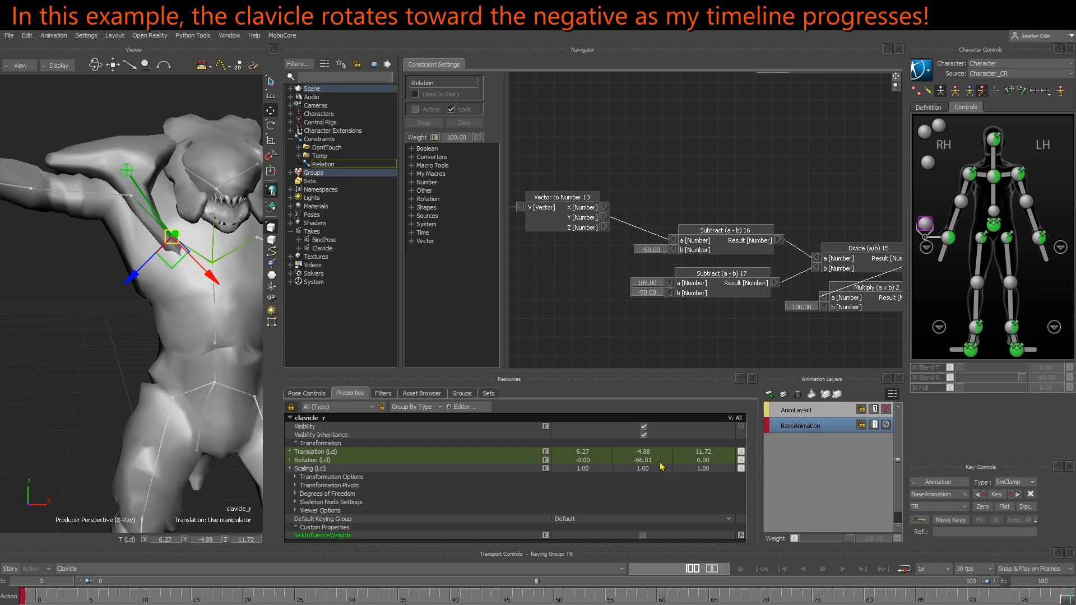
# Set input b of Subtract 16 to -66, and inputs a and b of Subtract 17 to 0 and -66
pyautogui.keyDown('shift'); pyautogui.moveTo(647, 319); pyautogui.dragTo(652, 248); pyautogui.keyUp('shift')
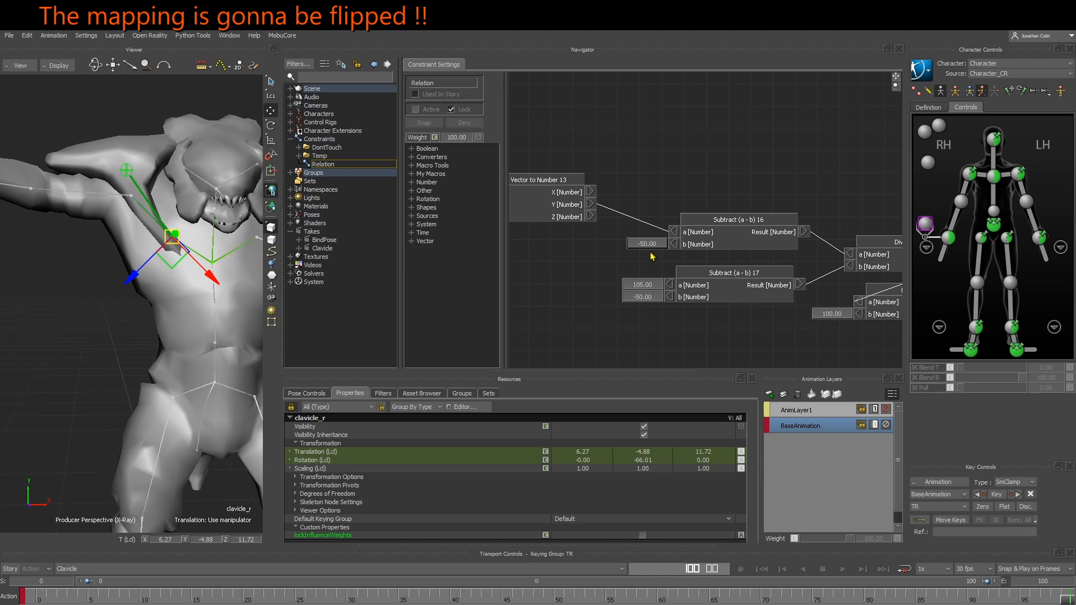
pyautogui.write('-')
pyautogui.press('Return')
pyautogui.click(649, 297)
pyautogui.write('-66')
pyautogui.press('Return')
pyautogui.keyDown('shift'); pyautogui.moveTo(728, 335); pyautogui.dragTo(694, 334); pyautogui.keyUp('shift')
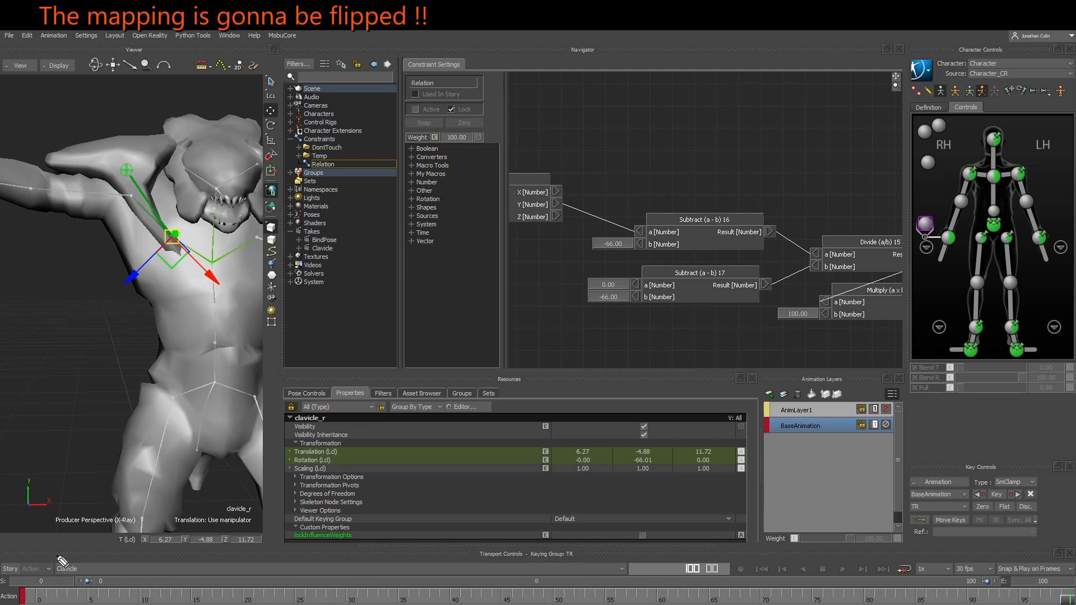
pyautogui.moveTo(39, 538)
pyautogui.mouseDown()
pyautogui.moveTo(30, 556)
pyautogui.moveTo(42, 540)
pyautogui.mouseUp()
pyautogui.moveTo(999, 554); pyautogui.dragTo(1052, 543)
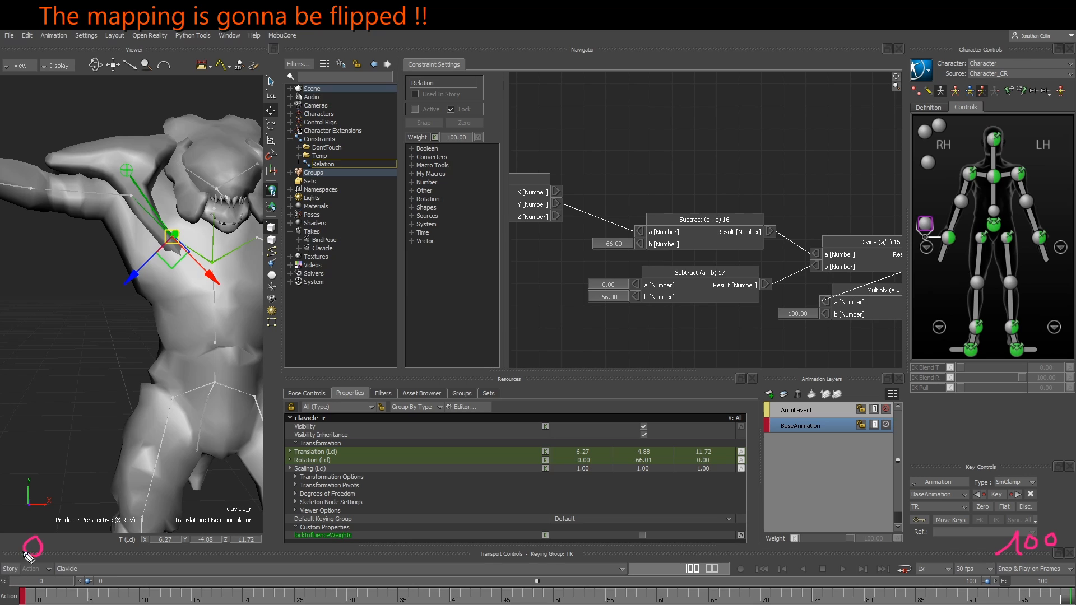
pyautogui.moveTo(12, 590)
pyautogui.mouseDown()
pyautogui.moveTo(57, 574)
pyautogui.moveTo(51, 595)
pyautogui.moveTo(92, 597)
pyautogui.moveTo(82, 591)
pyautogui.moveTo(114, 569)
pyautogui.mouseUp()
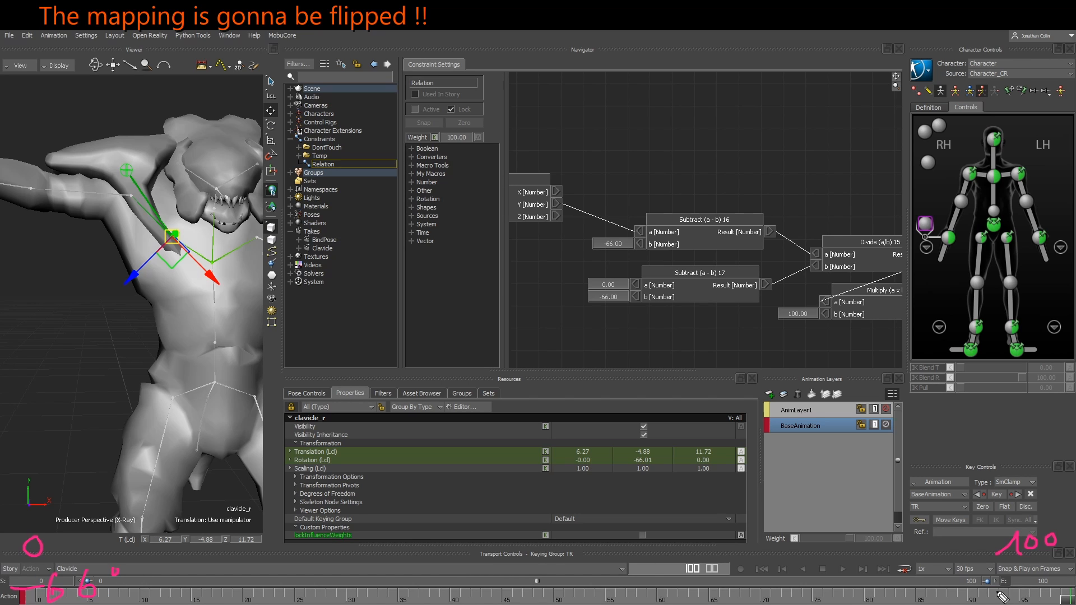
pyautogui.moveTo(1037, 583)
pyautogui.mouseDown()
pyautogui.moveTo(1038, 594)
pyautogui.moveTo(1044, 579)
pyautogui.mouseUp()
pyautogui.moveTo(1066, 560)
pyautogui.mouseDown()
pyautogui.moveTo(1051, 559)
pyautogui.moveTo(1046, 602)
pyautogui.moveTo(1063, 565)
pyautogui.mouseUp()
pyautogui.moveTo(994, 582)
pyautogui.mouseDown()
pyautogui.moveTo(770, 534)
pyautogui.moveTo(241, 510)
pyautogui.moveTo(8, 566)
pyautogui.moveTo(140, 603)
pyautogui.moveTo(98, 560)
pyautogui.mouseUp()
pyautogui.moveTo(152, 583)
pyautogui.mouseDown()
pyautogui.moveTo(807, 565)
pyautogui.moveTo(933, 570)
pyautogui.moveTo(931, 596)
pyautogui.moveTo(924, 586)
pyautogui.mouseUp()
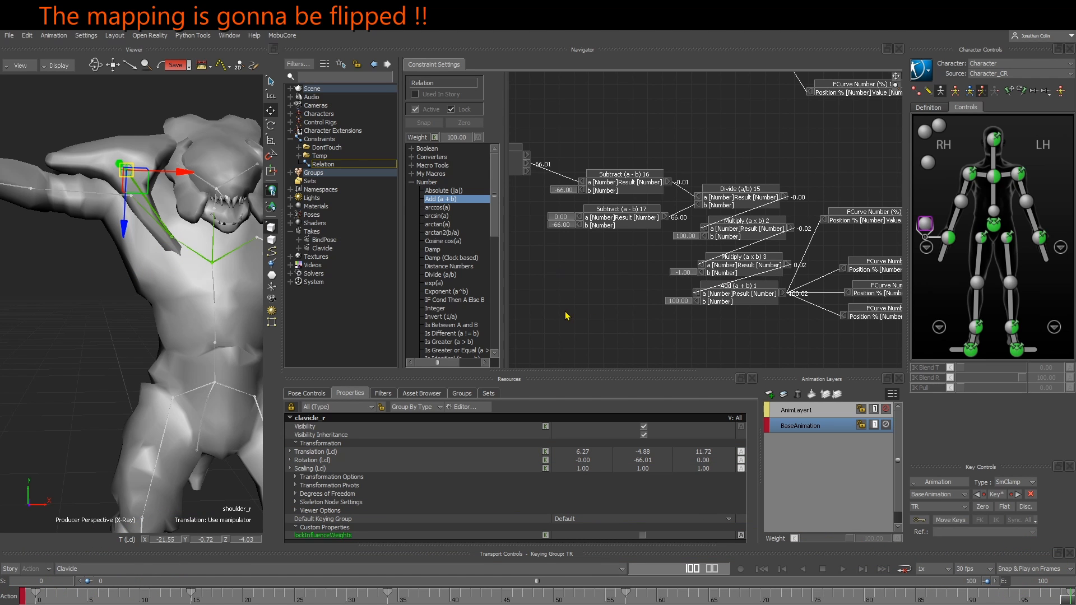
# Examine the flip chain after Multiply (a x b) 2, with its -1 multiplier and added 100, through to the four FCurve Number (%) nodes
pyautogui.moveTo(26, 595)
pyautogui.mouseDown()
pyautogui.moveTo(688, 597)
pyautogui.moveTo(37, 598)
pyautogui.mouseUp()
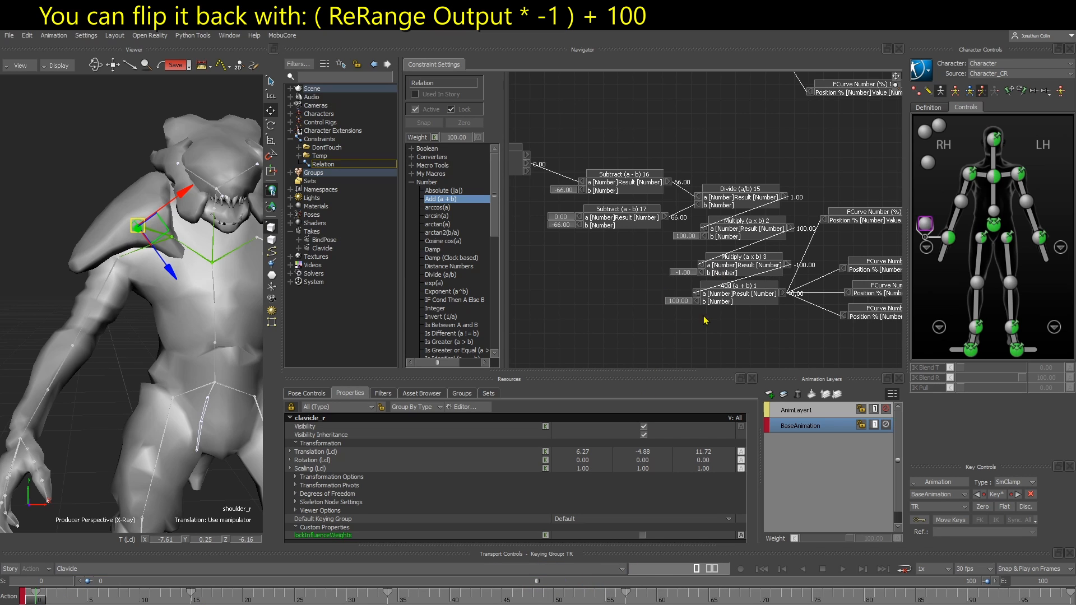
pyautogui.moveTo(755, 269); pyautogui.dragTo(743, 272)
pyautogui.moveTo(671, 277); pyautogui.dragTo(611, 259, button='middle')
pyautogui.scroll(2, 665, 270)
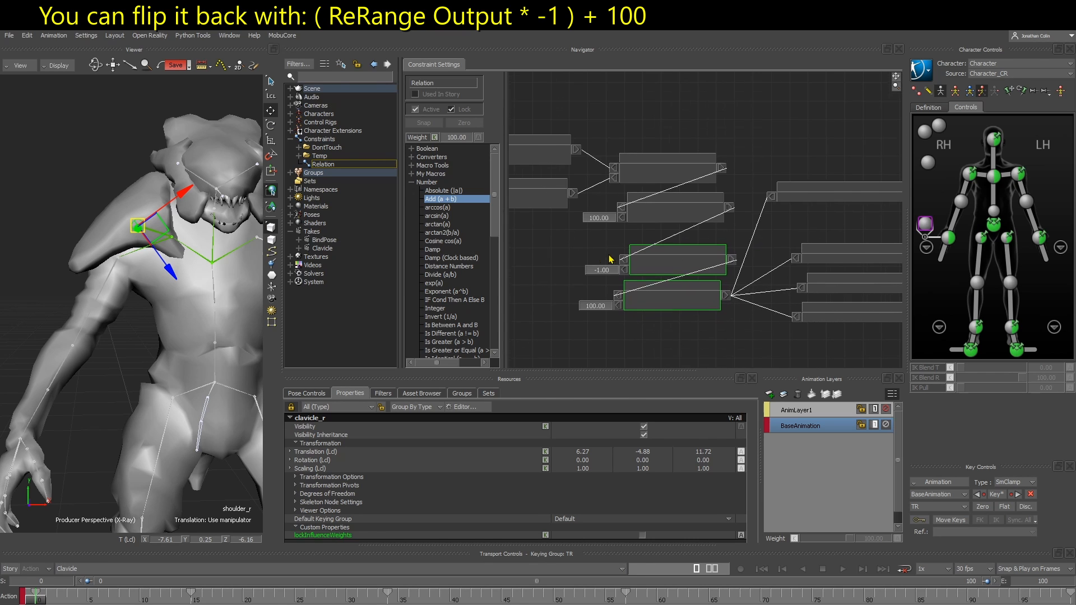
pyautogui.scroll(1, 611, 259)
pyautogui.moveTo(645, 261); pyautogui.dragTo(645, 261)
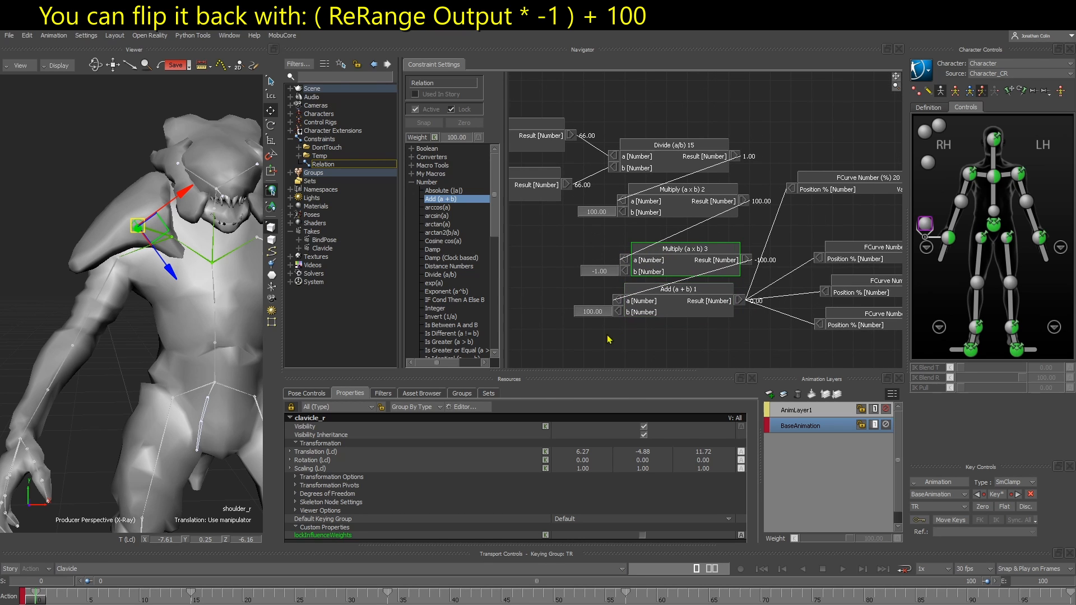
pyautogui.click(633, 312)
pyautogui.moveTo(751, 301); pyautogui.dragTo(579, 291, button='middle')
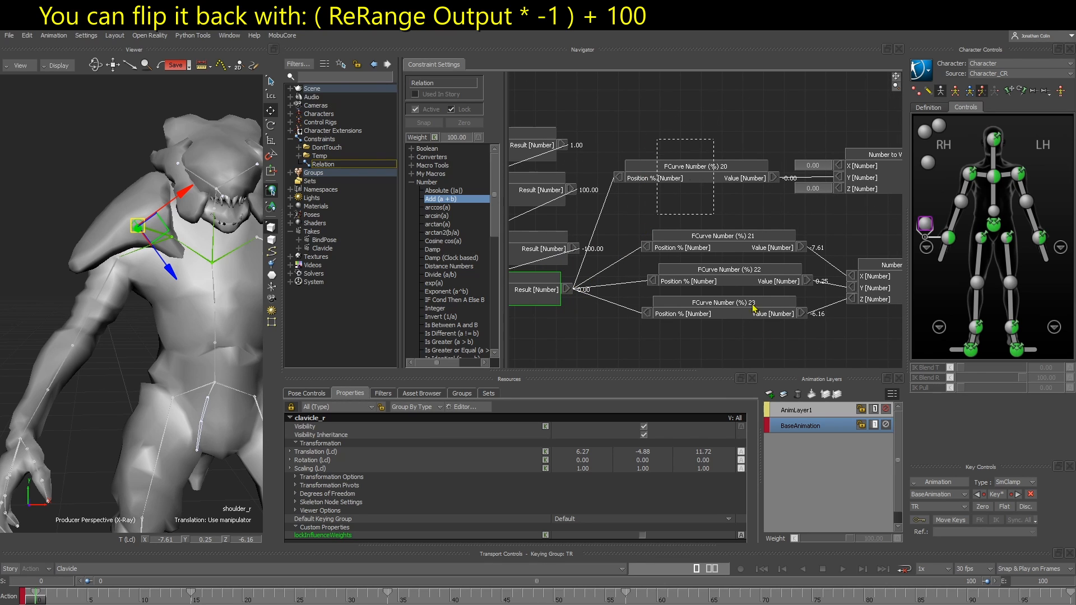
pyautogui.moveTo(754, 308); pyautogui.dragTo(767, 354)
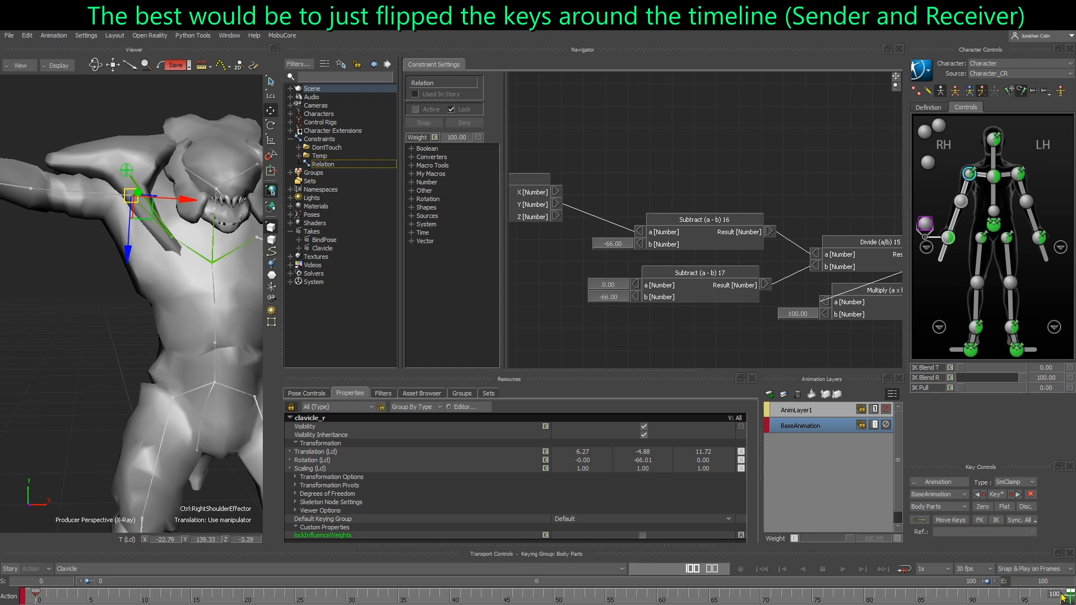
# Select shoulder_r and try to flip its animation keys around the timeline
pyautogui.click(99, 285)
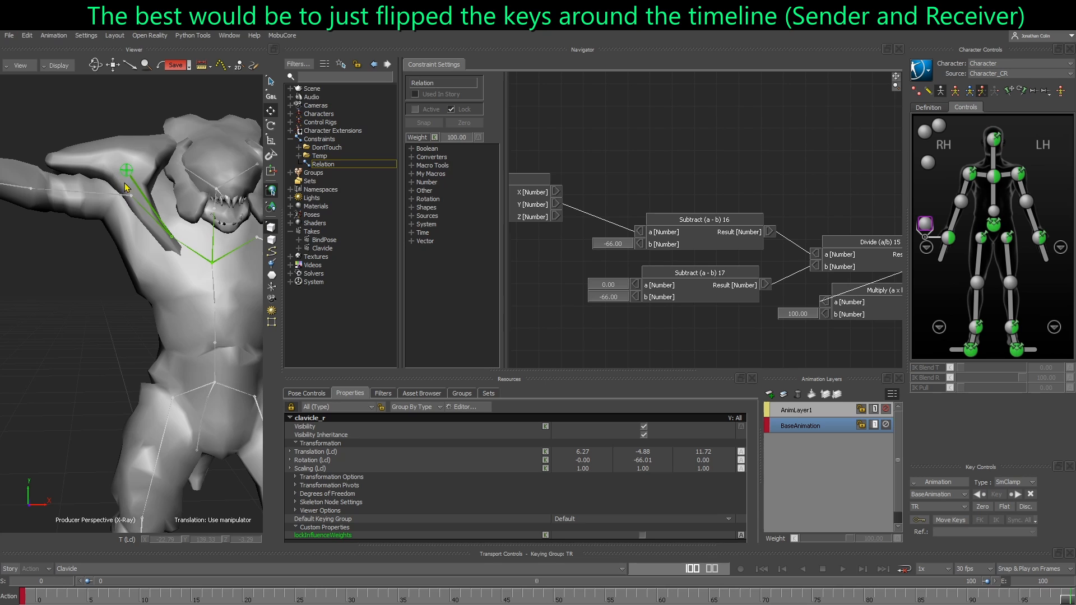
pyautogui.click(127, 170)
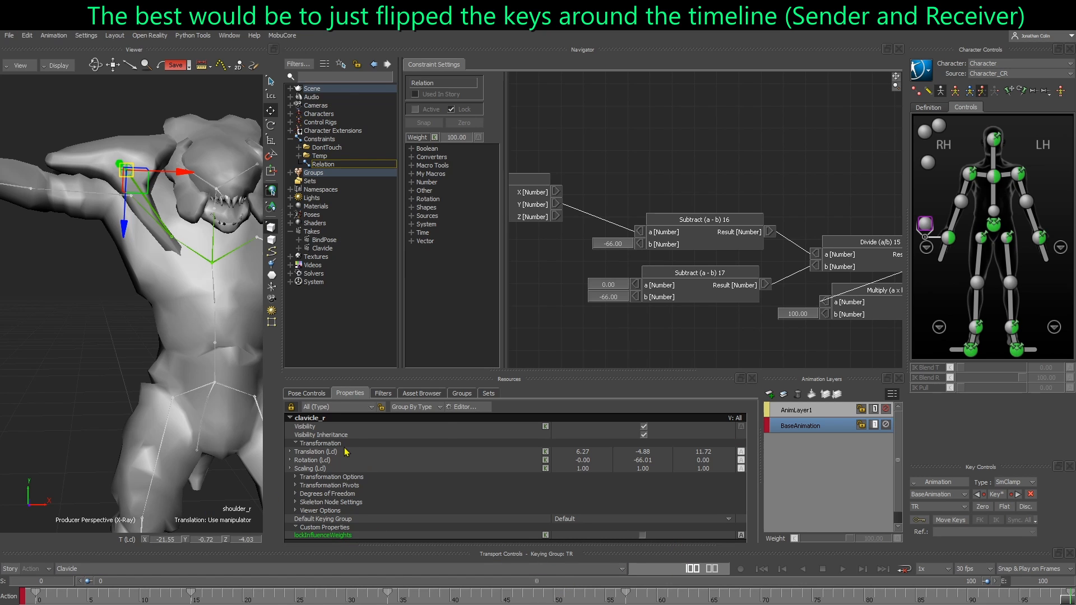
pyautogui.moveTo(1075, 284); pyautogui.dragTo(272, 285)
pyautogui.hotkey('ctrl', 'a')
pyautogui.moveTo(525, 428)
pyautogui.mouseDown()
pyautogui.moveTo(909, 422)
pyautogui.moveTo(668, 438)
pyautogui.mouseUp()
pyautogui.hotkey('ctrl', 'z')
pyautogui.hotkey('ctrl', 'z')
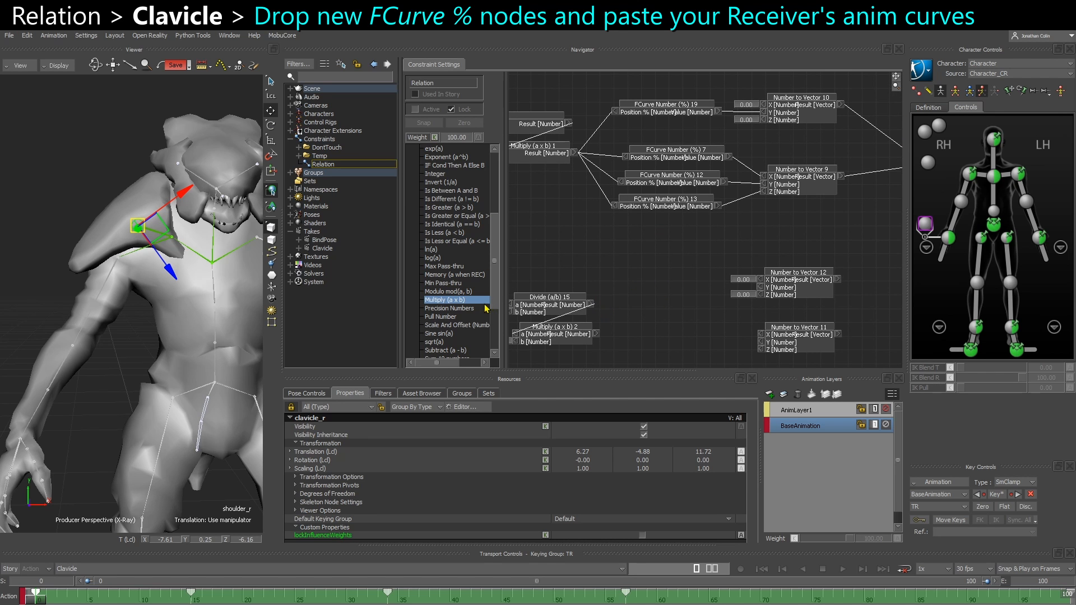
# Add four FCurve Number (%) nodes in front of Number to Vector 12 and Number to Vector 11
pyautogui.scroll(-6, 454, 316)
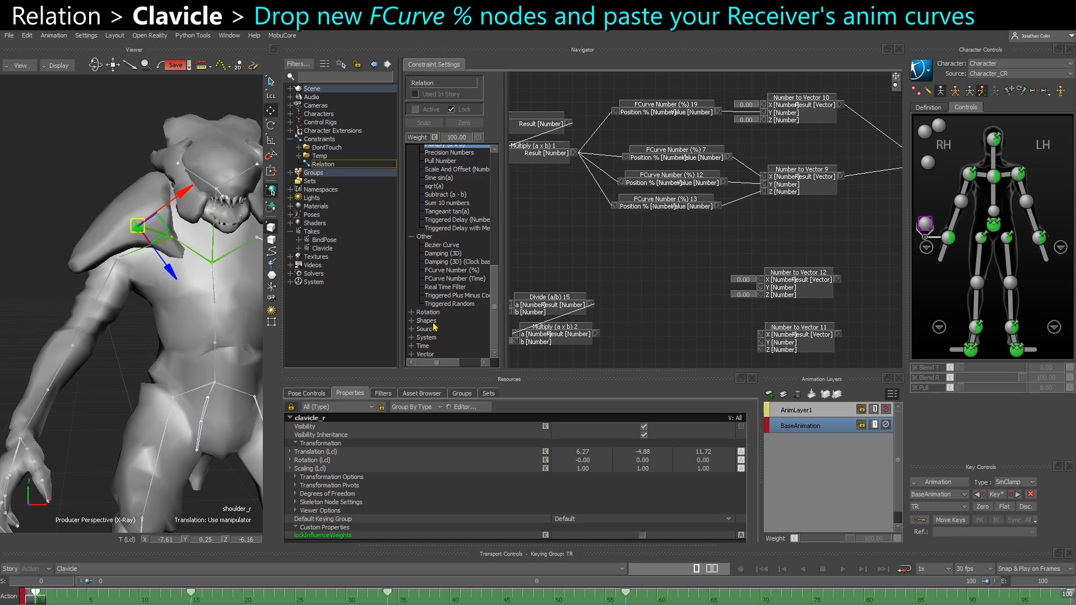
pyautogui.moveTo(452, 270); pyautogui.dragTo(664, 290)
pyautogui.scroll(-2, 644, 283)
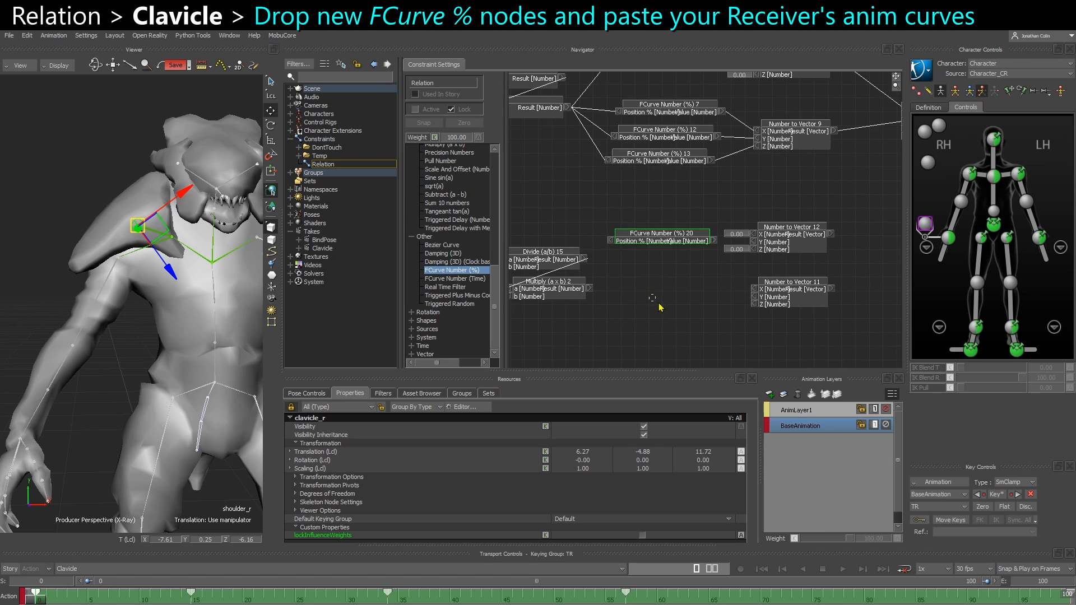
pyautogui.hotkey('ctrl', 'v')
pyautogui.hotkey('ctrl', 'v')
pyautogui.hotkey('ctrl', 'v')
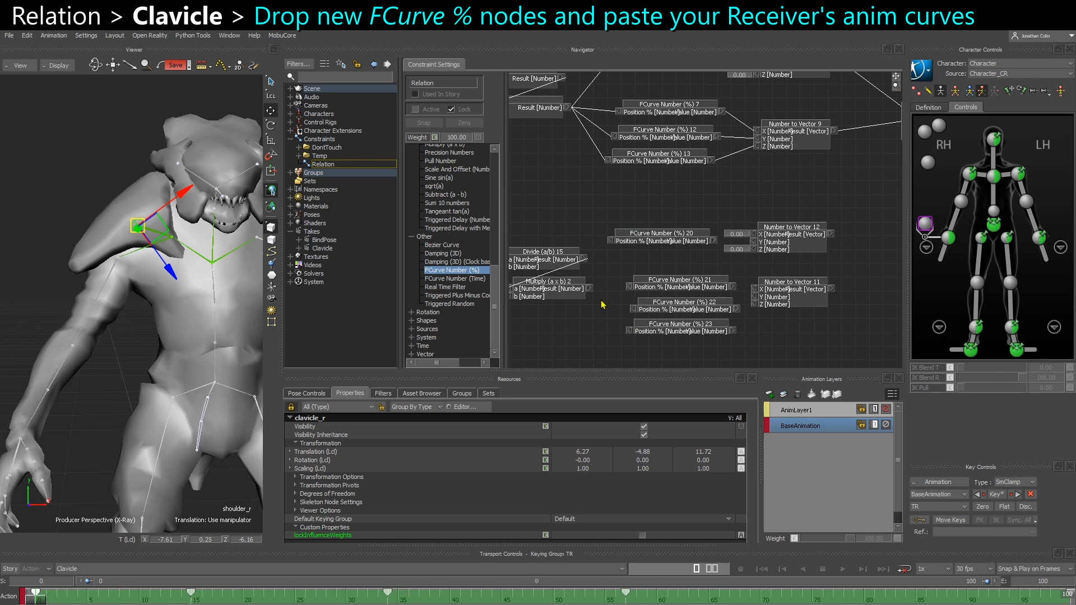
# Connect Multiply (a x b) 2 to all four new FCurve nodes, and their values to Number to Vector 12 Y and Number to Vector 11 X, Y, Z
pyautogui.moveTo(591, 286); pyautogui.dragTo(630, 286)
pyautogui.moveTo(626, 332); pyautogui.dragTo(589, 287)
pyautogui.moveTo(629, 332); pyautogui.dragTo(611, 241)
pyautogui.moveTo(750, 294); pyautogui.dragTo(786, 315)
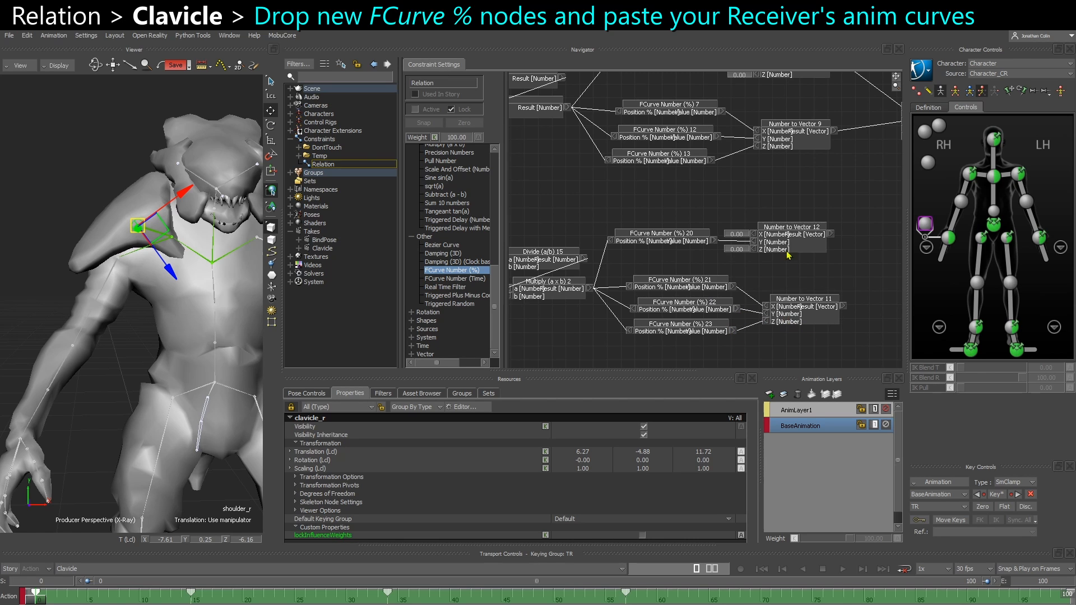
pyautogui.moveTo(788, 244); pyautogui.dragTo(792, 242)
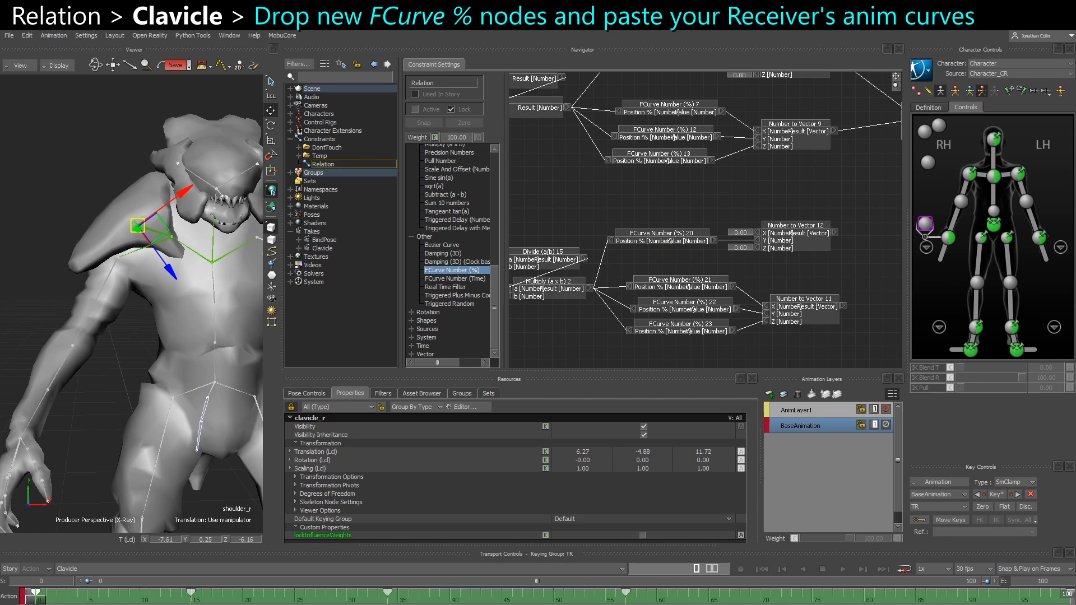
# Open shoulder_r's animation curves and copy its local Translation Y curve into FCurve Number (%) 22
pyautogui.moveTo(1075, 269); pyautogui.dragTo(171, 52)
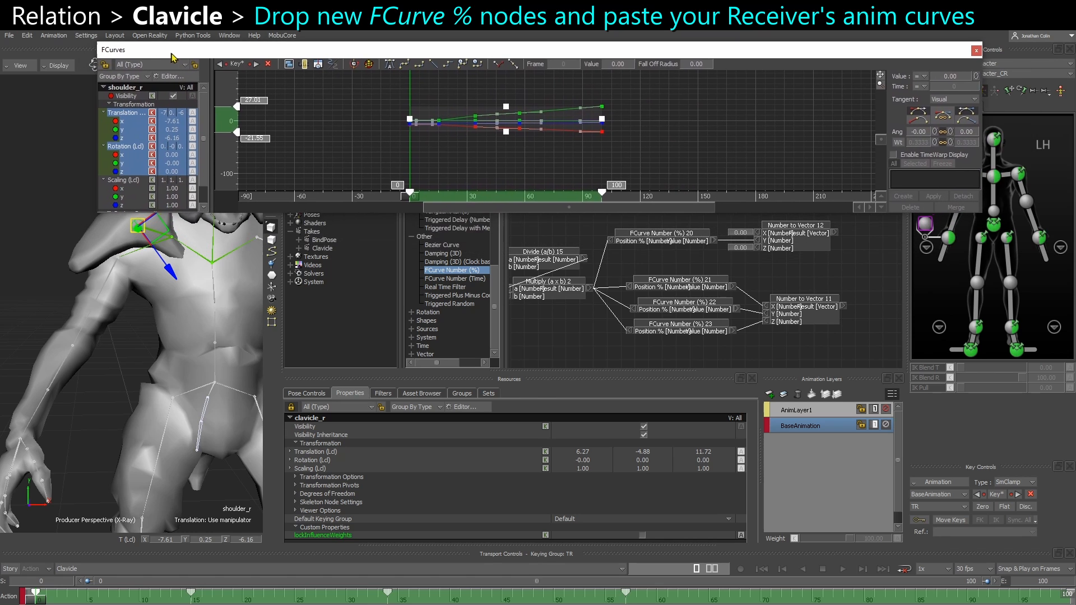
pyautogui.click(461, 156)
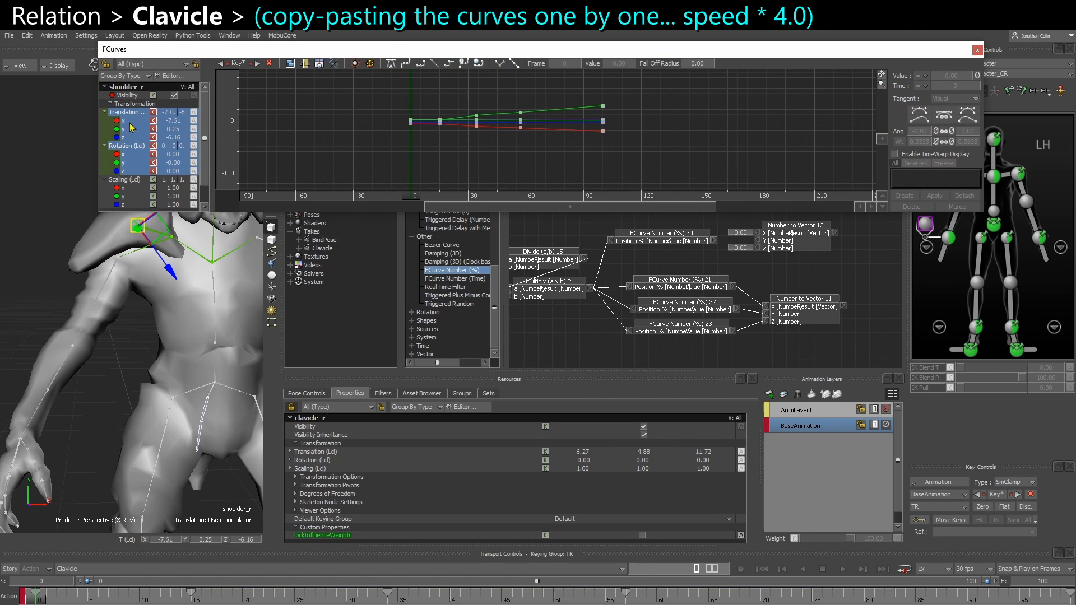
pyautogui.click(180, 120)
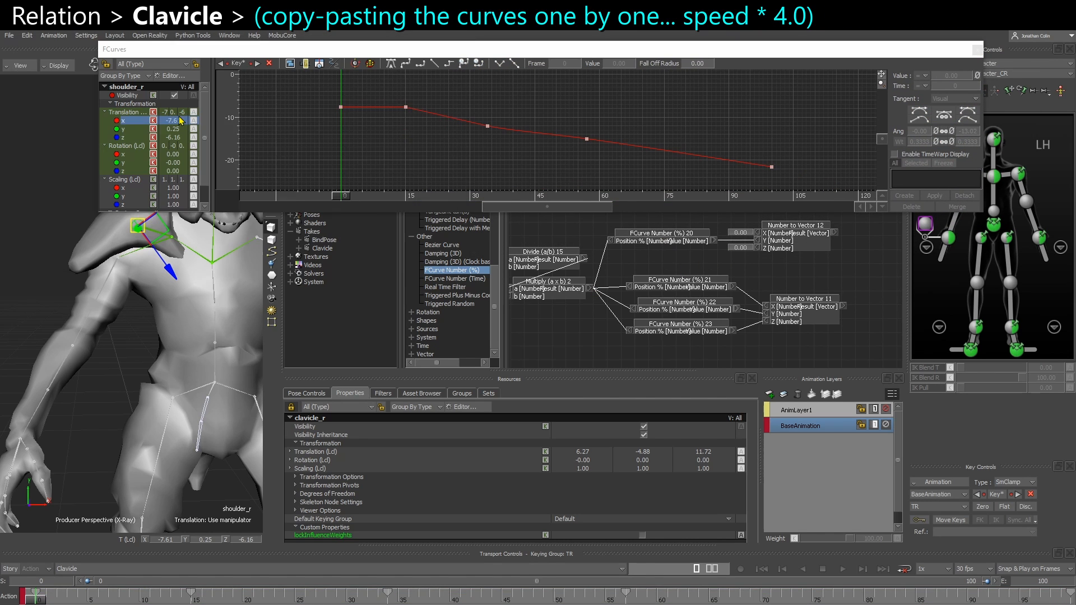
pyautogui.click(179, 128)
pyautogui.press('a')
pyautogui.scroll(-3, 413, 137)
pyautogui.hotkey('ctrl', 'c')
pyautogui.doubleClick(673, 306)
pyautogui.hotkey('ctrl', 'v')
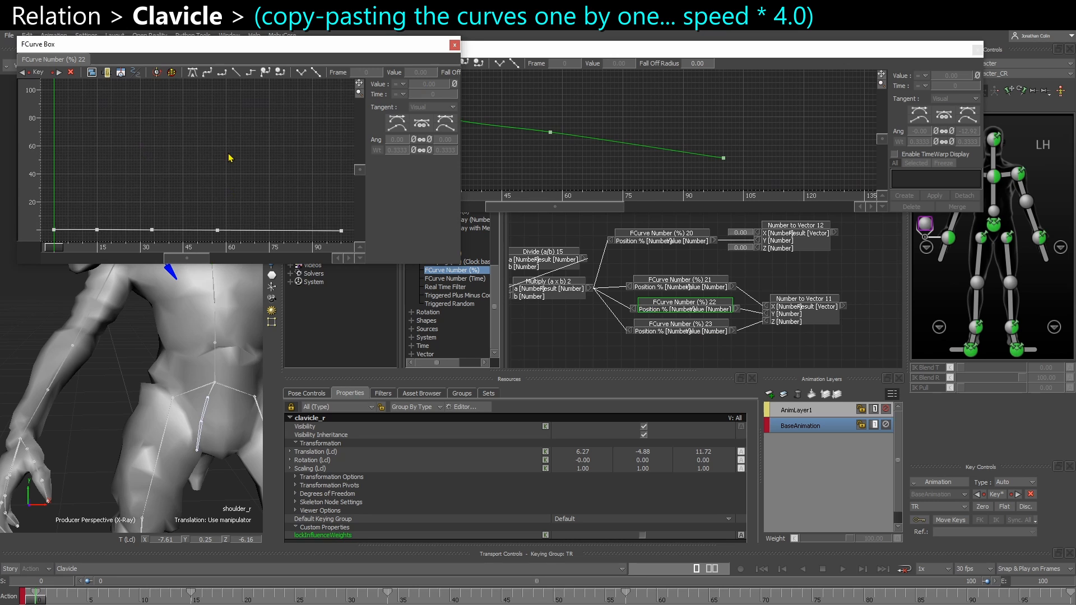
pyautogui.press('a')
pyautogui.click(455, 45)
# Copy shoulder_r's local Translation Z curve into FCurve Number (%) 23
pyautogui.click(130, 140)
pyautogui.press('a')
pyautogui.moveTo(306, 171); pyautogui.dragTo(729, 101)
pyautogui.hotkey('ctrl', 'c')
pyautogui.doubleClick(679, 327)
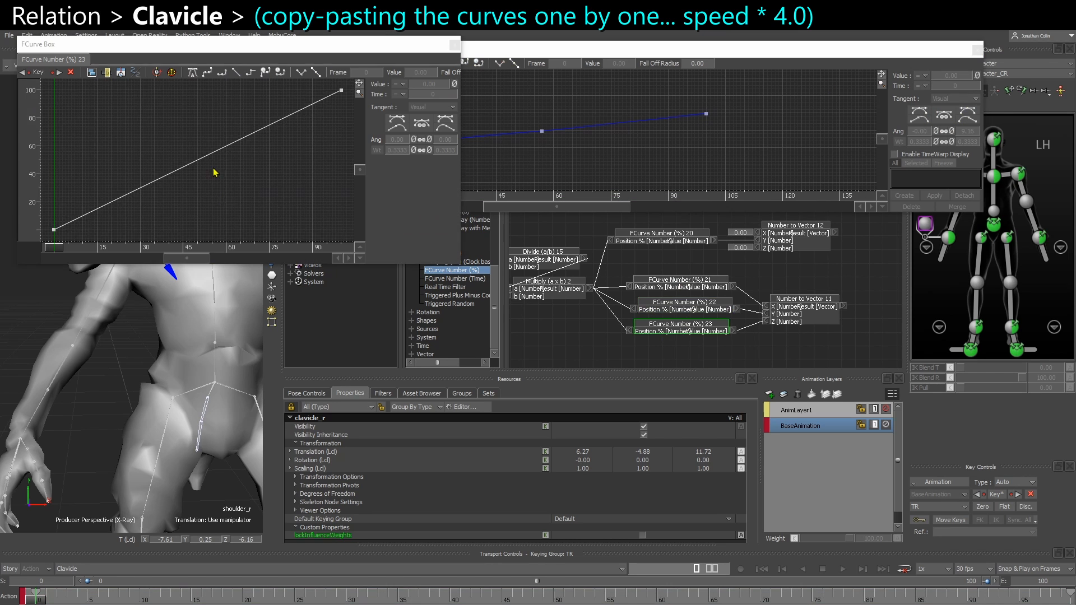
pyautogui.hotkey('ctrl', 'v')
pyautogui.click(455, 45)
# Copy shoulder_r's local Rotation Y curve into FCurve Number (%) 20
pyautogui.click(662, 234)
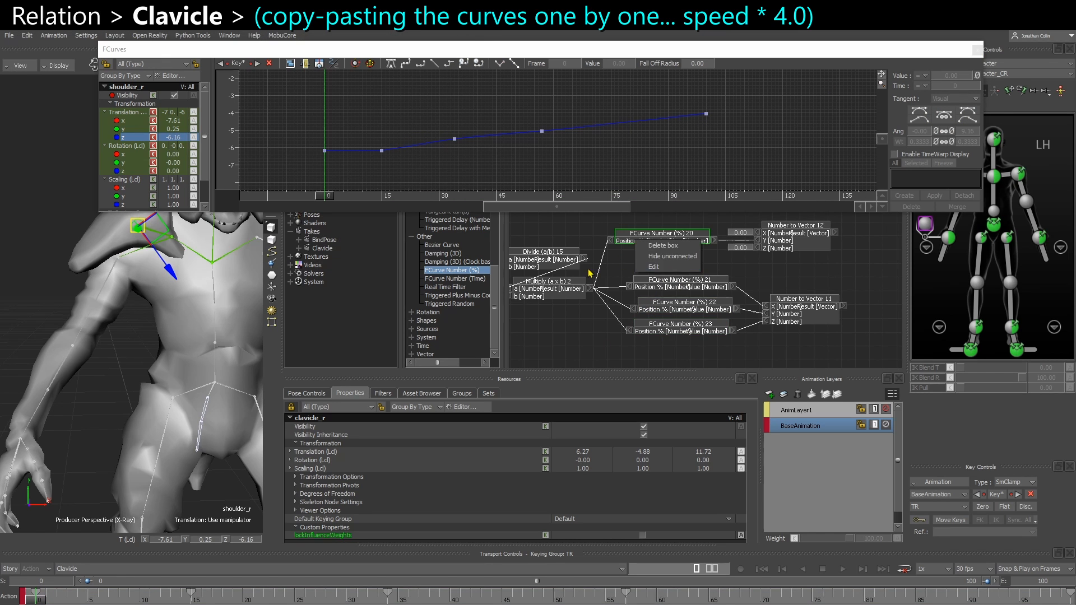
pyautogui.click(130, 163)
pyautogui.press('a')
pyautogui.hotkey('ctrl', 'c')
pyautogui.doubleClick(661, 233)
pyautogui.hotkey('ctrl', 'v')
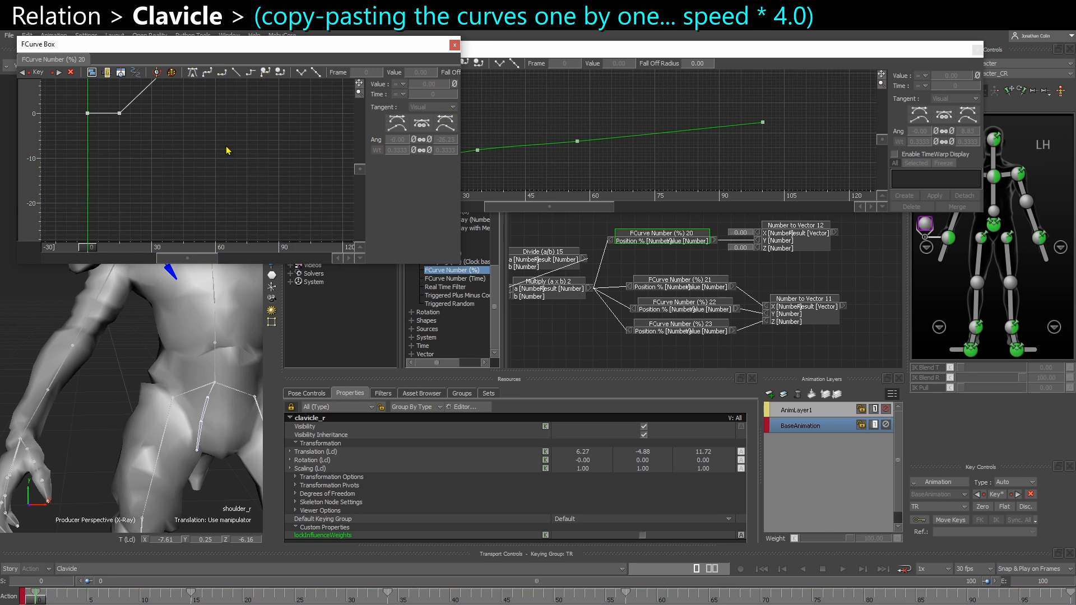
pyautogui.press('a')
pyautogui.click(454, 45)
# Copy shoulder_r's local Translation X curve into FCurve Number (%) 21 and close the curve editor
pyautogui.click(129, 155)
pyautogui.click(129, 123)
pyautogui.press('a')
pyautogui.hotkey('ctrl', 'a')
pyautogui.hotkey('ctrl', 'c')
pyautogui.doubleClick(680, 280)
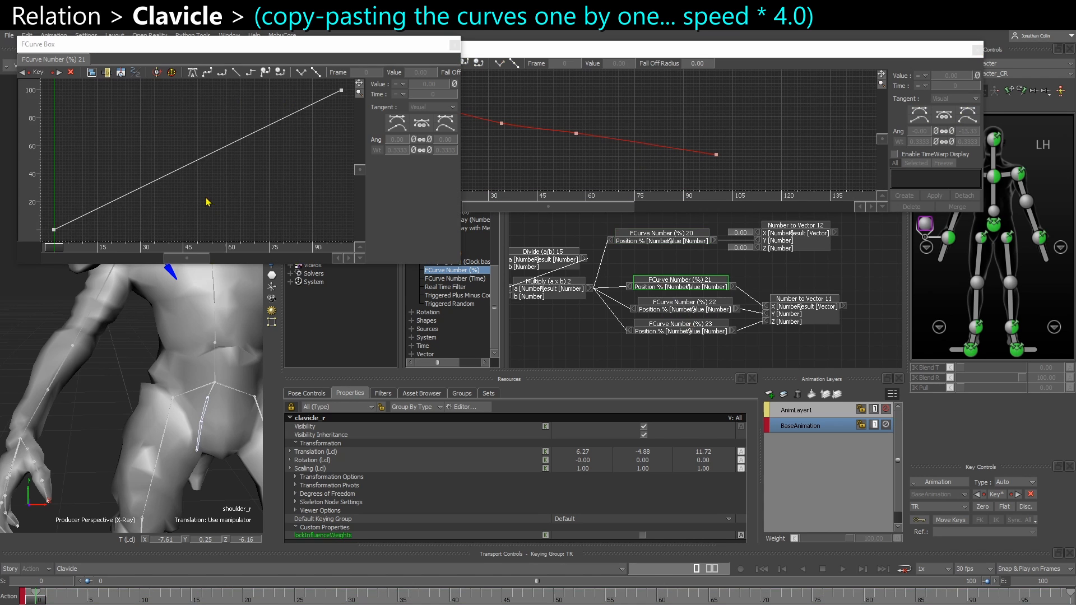
pyautogui.hotkey('ctrl', 'v')
pyautogui.press('a')
pyautogui.click(455, 45)
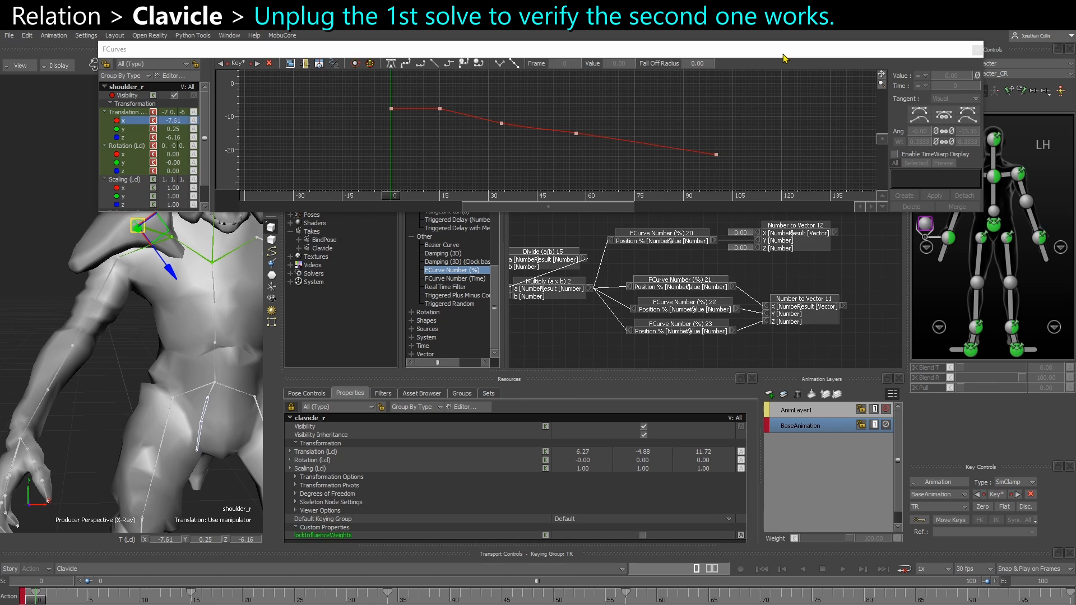
pyautogui.click(978, 49)
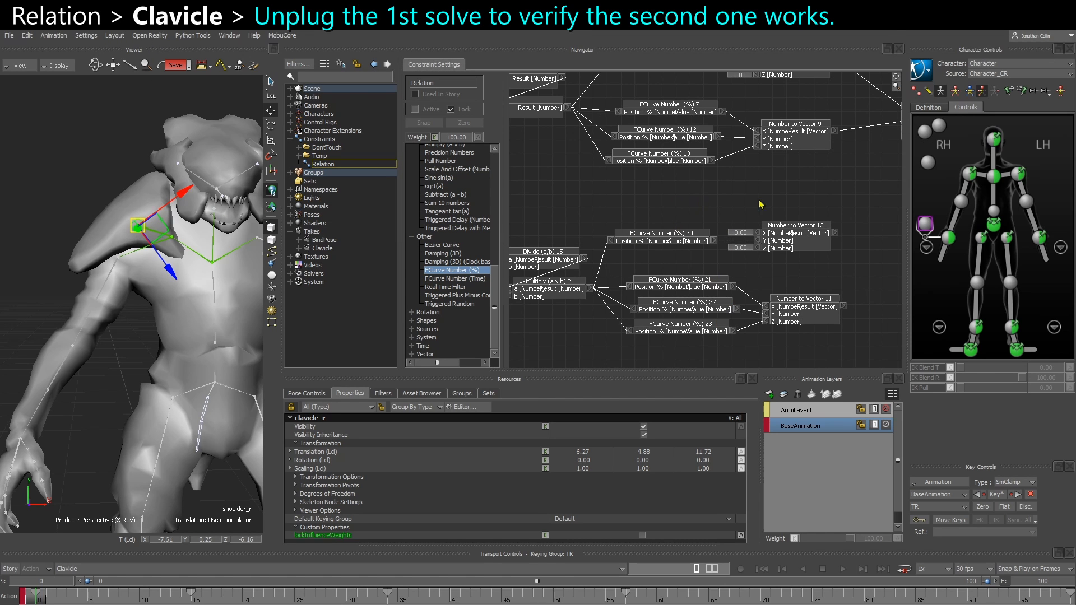
# Disconnect Number to Vector 10 and 9 from shoulder_r, and connect Number to Vector 12 to its Rotation and 11 to its Translation
pyautogui.moveTo(828, 228); pyautogui.dragTo(651, 277, button='middle')
pyautogui.moveTo(727, 157); pyautogui.dragTo(744, 286)
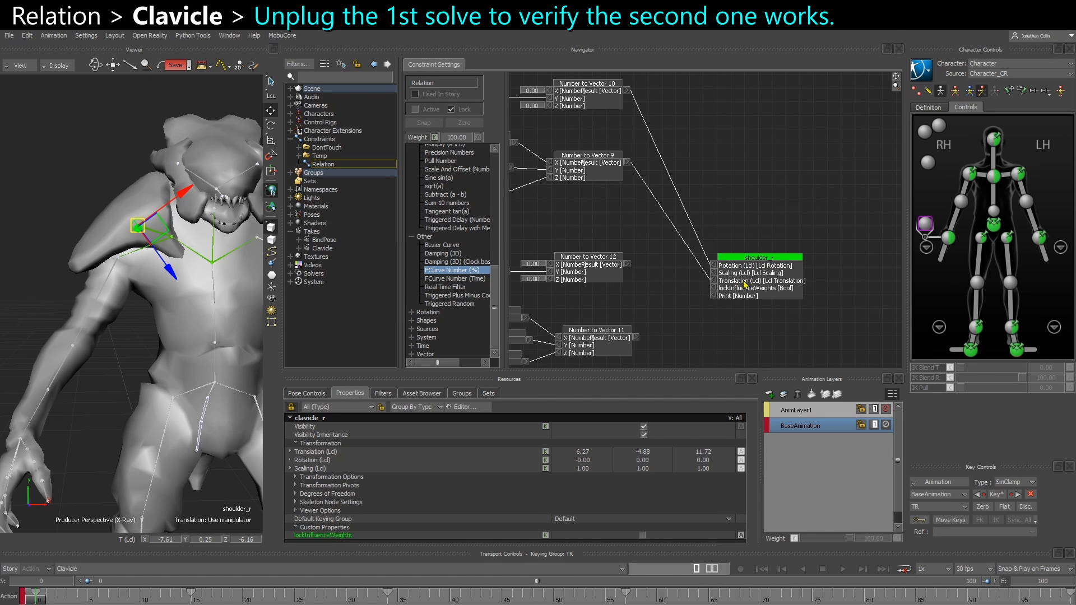
pyautogui.rightClick(712, 264)
pyautogui.click(724, 270)
pyautogui.rightClick(714, 279)
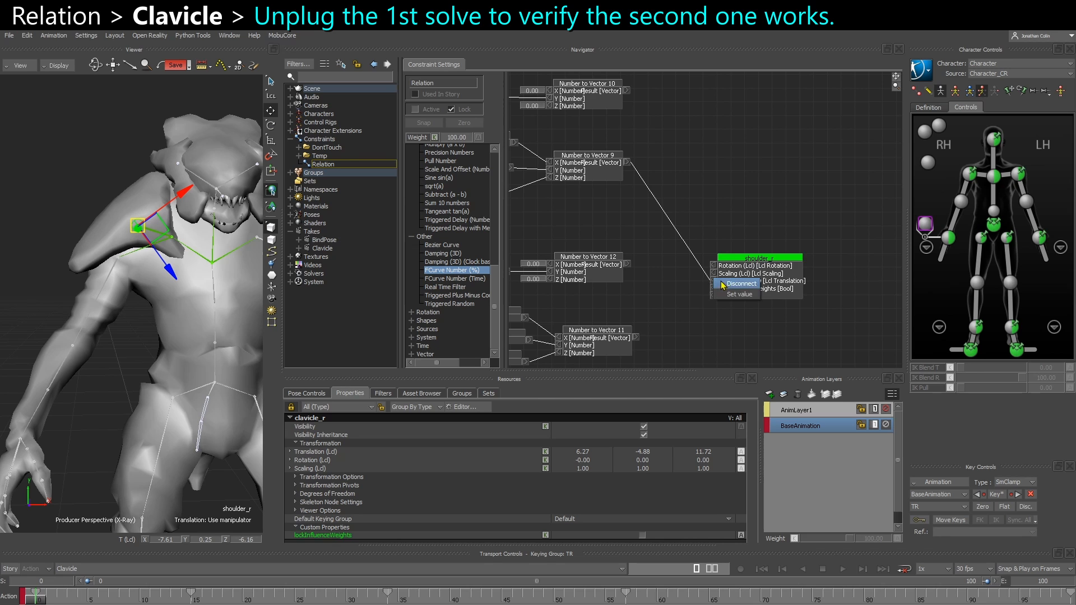
pyautogui.click(739, 283)
pyautogui.moveTo(627, 265); pyautogui.dragTo(635, 337)
pyautogui.moveTo(765, 288); pyautogui.dragTo(735, 324)
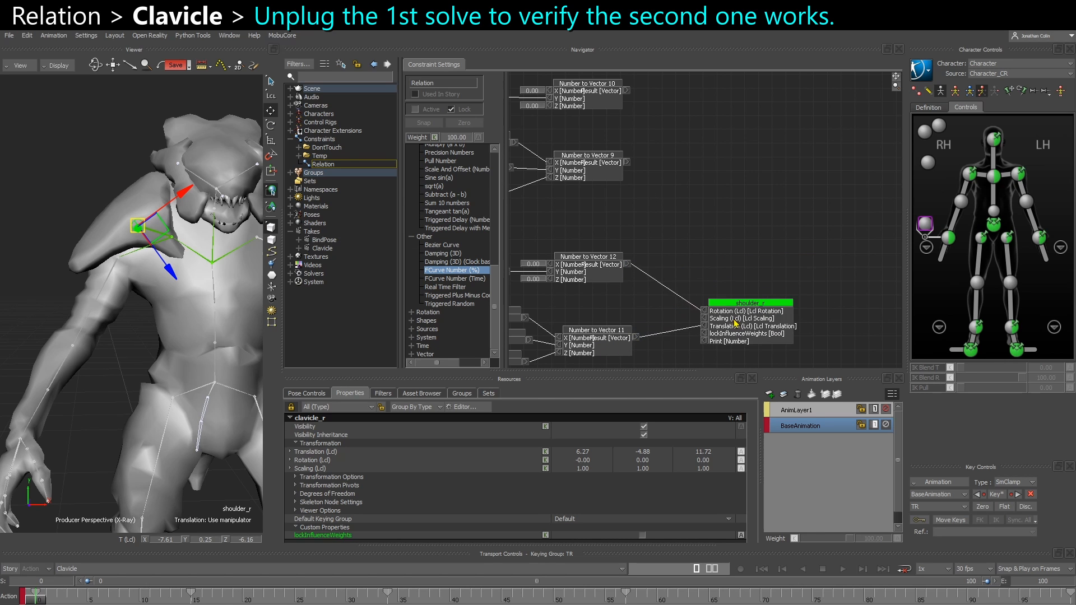
# Activate the Relation constraint and rotate the Right Shoulder control to test the clavicle-driven shoulder_r motion
pyautogui.moveTo(537, 225); pyautogui.dragTo(730, 233, button='middle')
pyautogui.scroll(-3, 731, 233)
pyautogui.moveTo(560, 242); pyautogui.dragTo(650, 236, button='middle')
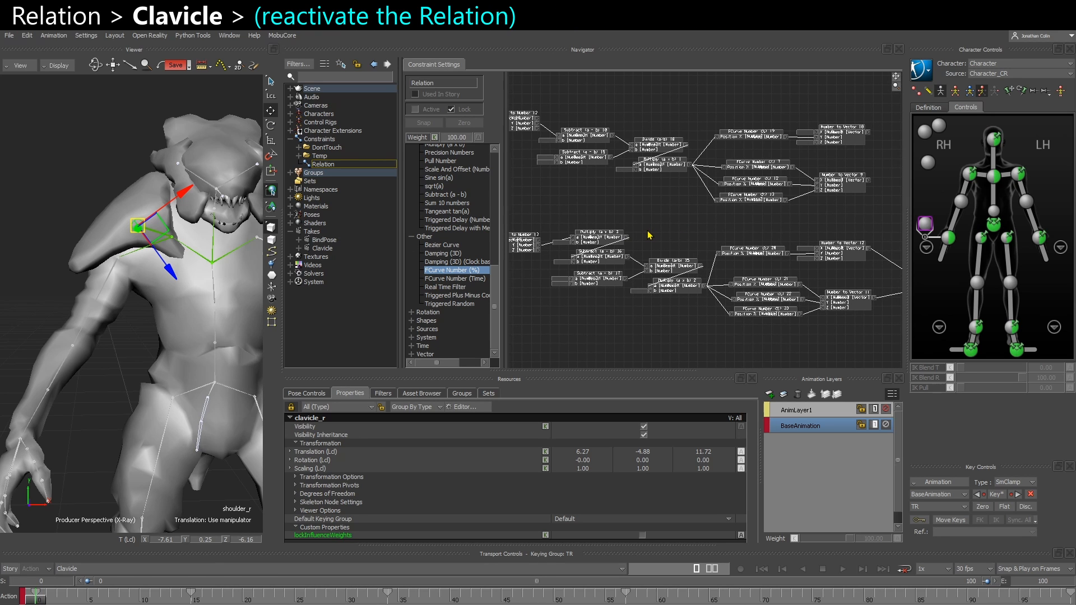
pyautogui.click(415, 109)
pyautogui.click(975, 184)
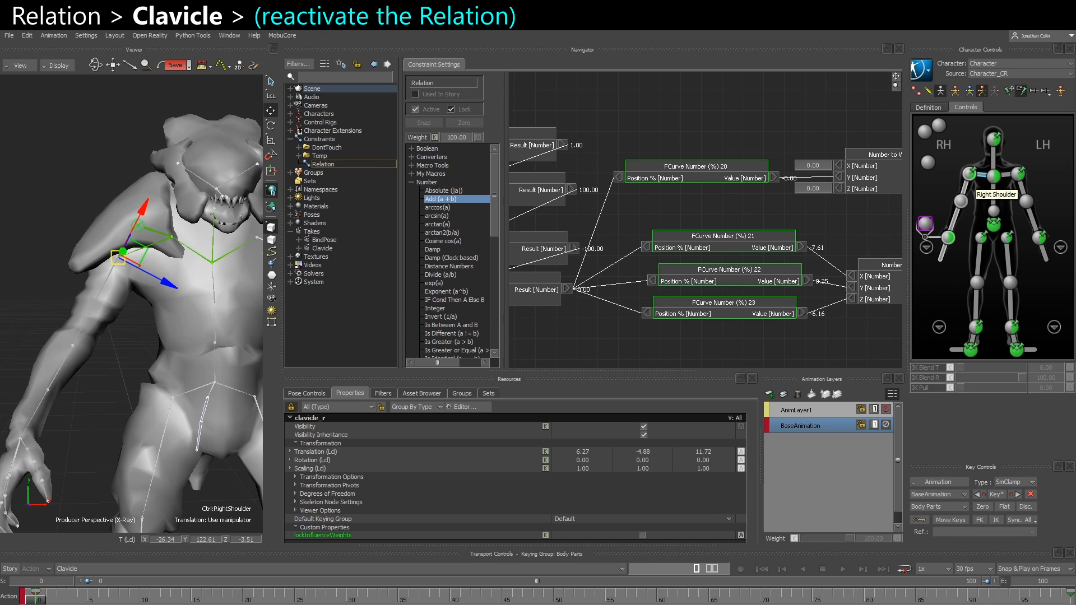
pyautogui.press('r')
pyautogui.keyDown('ctrl'); pyautogui.keyDown('shift'); pyautogui.moveTo(150, 352); pyautogui.dragTo(154, 302); pyautogui.keyUp('shift'); pyautogui.keyUp('ctrl')
# Add a Damp node below Number to Vector 11
pyautogui.moveTo(854, 300); pyautogui.dragTo(616, 272, button='middle')
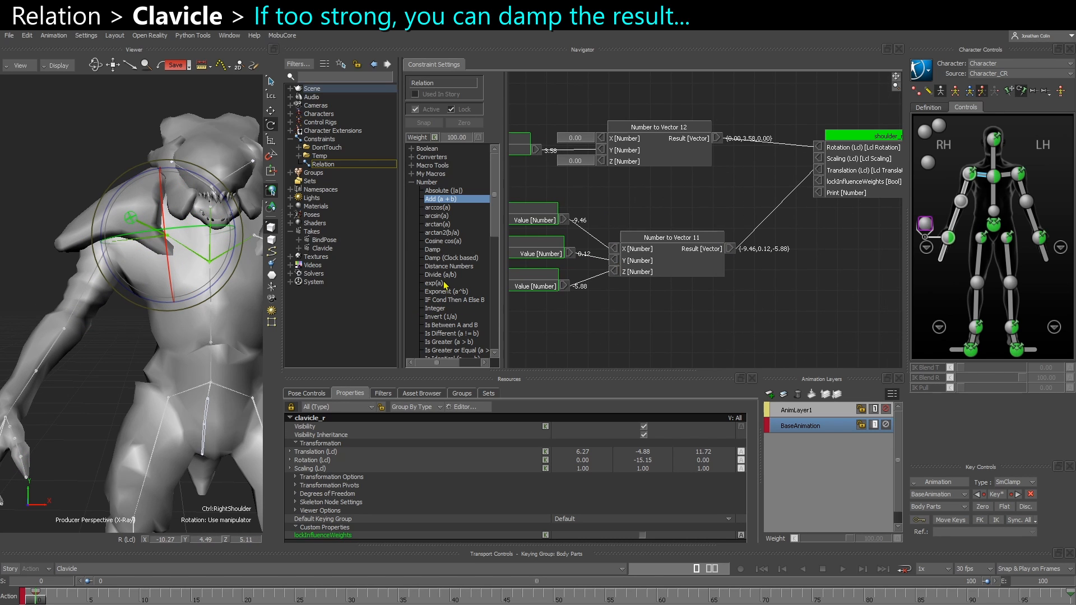
pyautogui.moveTo(434, 250); pyautogui.dragTo(609, 330)
pyautogui.click(604, 318)
pyautogui.moveTo(602, 319); pyautogui.dragTo(724, 298, button='middle')
pyautogui.moveTo(727, 313); pyautogui.dragTo(652, 311)
pyautogui.moveTo(747, 263); pyautogui.dragTo(727, 261, button='middle')
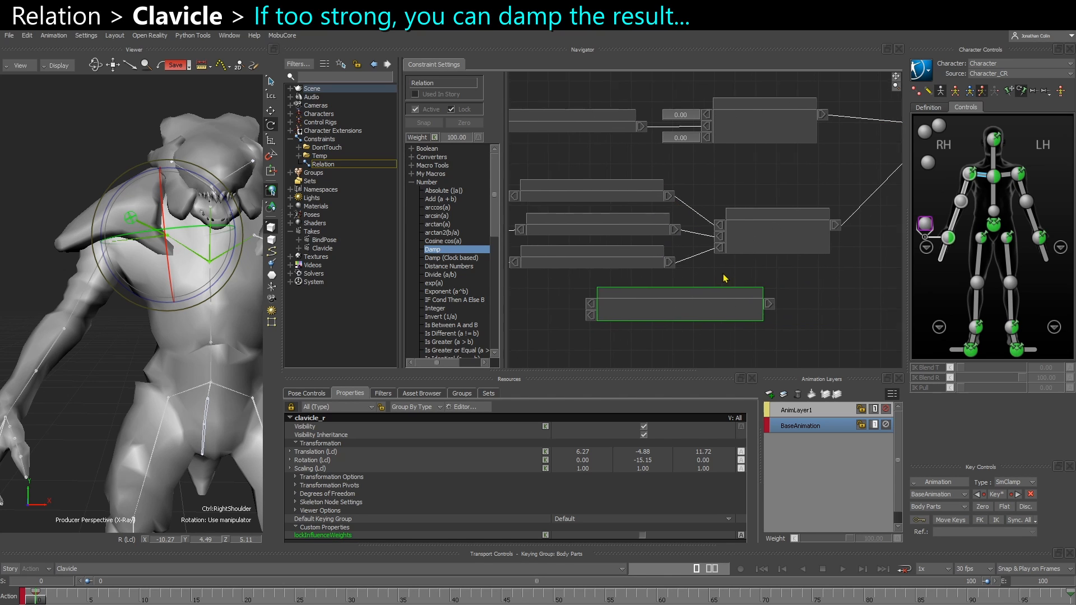
# Add a Damping (3D) node beside Number to Vector 11 and delete it again
pyautogui.scroll(-6, 464, 336)
pyautogui.scroll(-4, 465, 337)
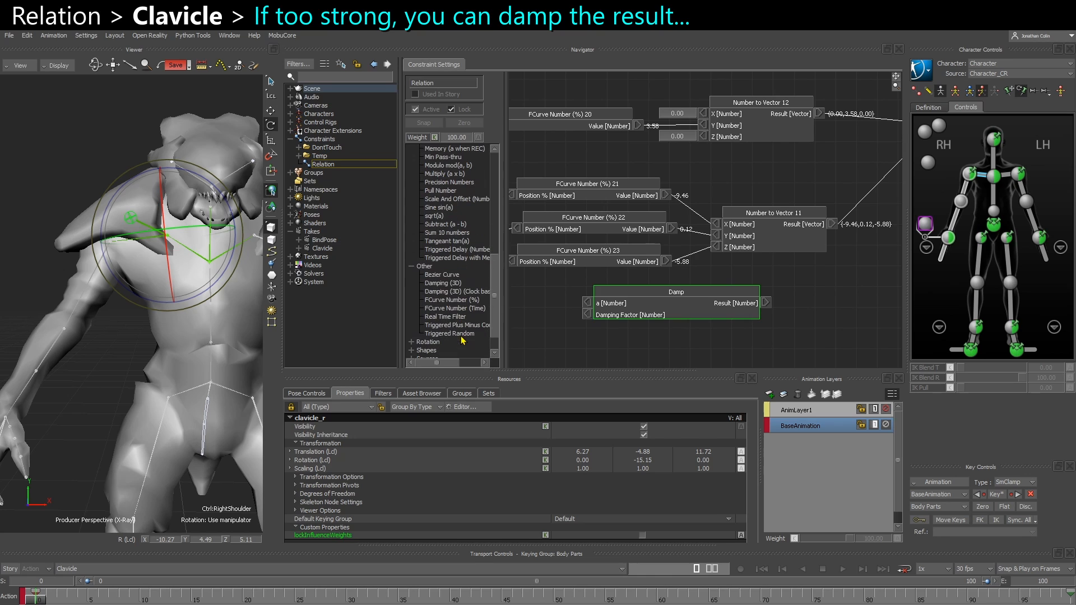
pyautogui.moveTo(504, 329); pyautogui.dragTo(535, 329)
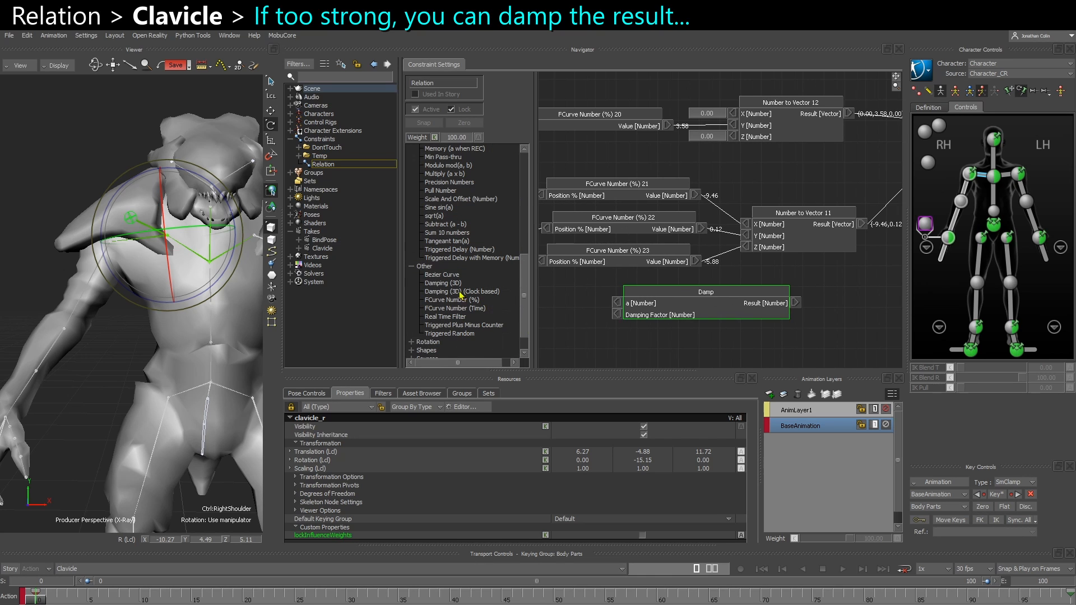
pyautogui.moveTo(443, 284); pyautogui.dragTo(880, 312)
pyautogui.moveTo(879, 312); pyautogui.dragTo(720, 312, button='middle')
pyautogui.moveTo(721, 312); pyautogui.dragTo(755, 252)
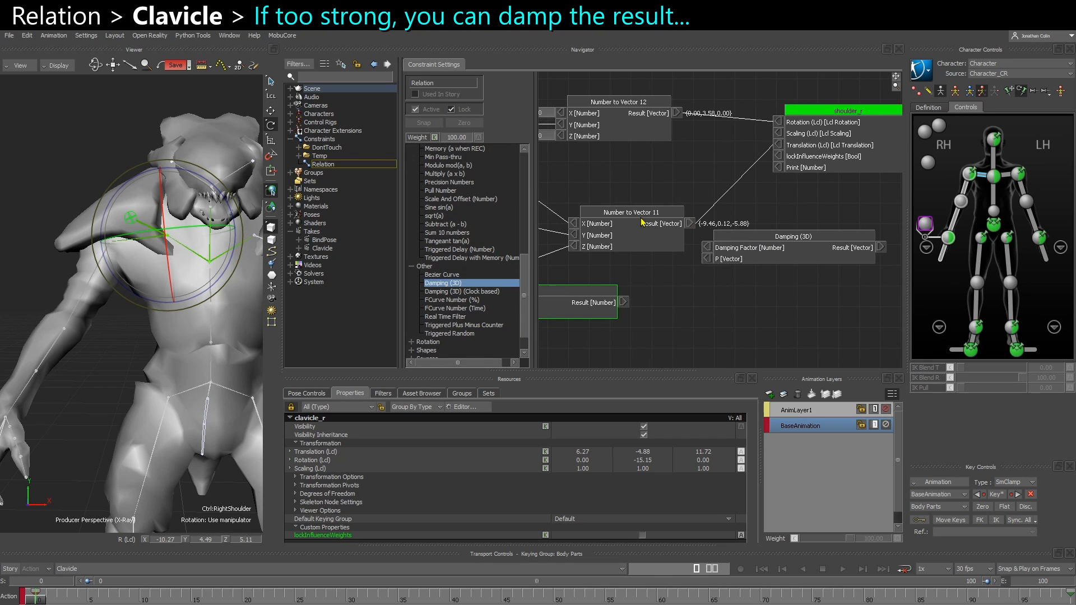
pyautogui.click(764, 235)
pyautogui.press('Delete')
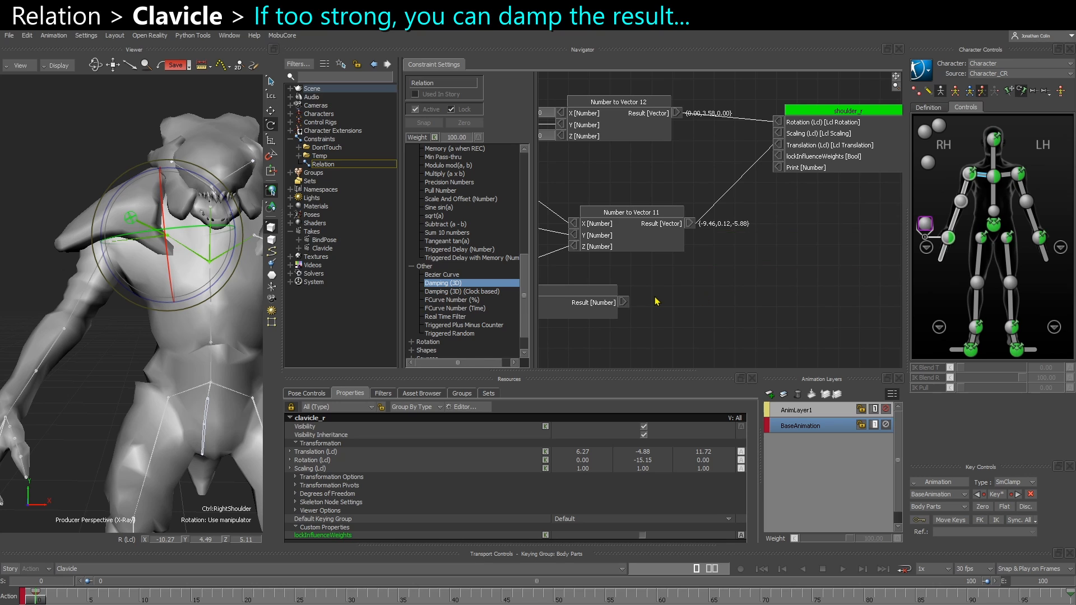
# Delete the unconnected Damp node below Number to Vector 11
pyautogui.moveTo(586, 310); pyautogui.dragTo(734, 307, button='middle')
pyautogui.moveTo(663, 262)
pyautogui.mouseDown(button='middle')
pyautogui.moveTo(705, 300)
pyautogui.moveTo(726, 297)
pyautogui.moveTo(692, 310)
pyautogui.mouseUp(button='middle')
pyautogui.click(773, 328)
pyautogui.press('Delete')
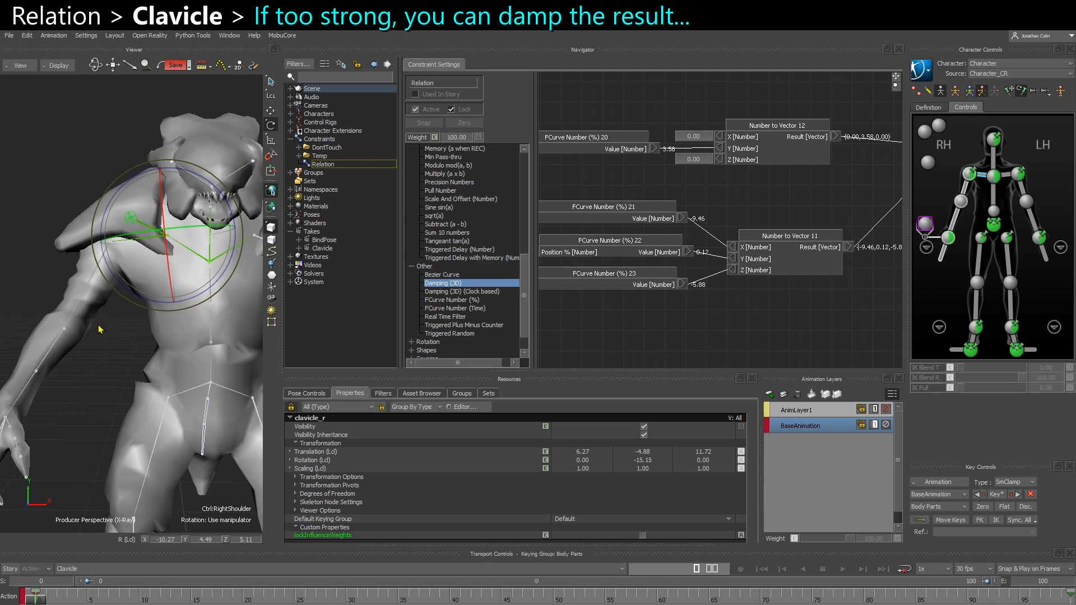
# Add a Multiply (a x b) node below Add (a + b) 1 and connect the Add result to its a input
pyautogui.keyDown('alt'); pyautogui.moveTo(98, 327); pyautogui.dragTo(165, 304); pyautogui.keyUp('alt')
pyautogui.hotkey('ctrl', 'z')
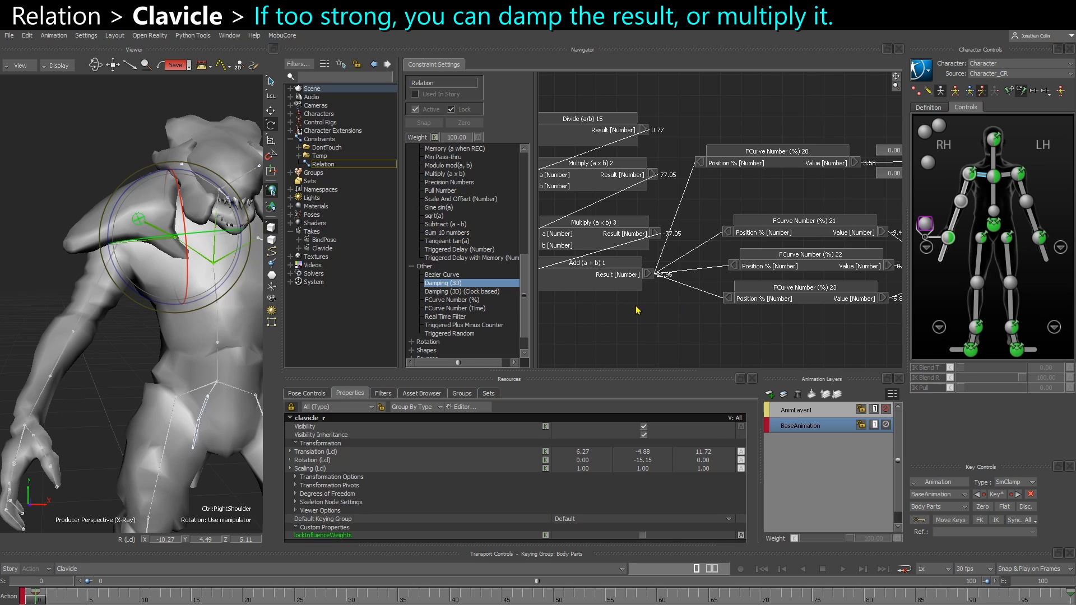
pyautogui.moveTo(637, 310); pyautogui.dragTo(761, 318, button='middle')
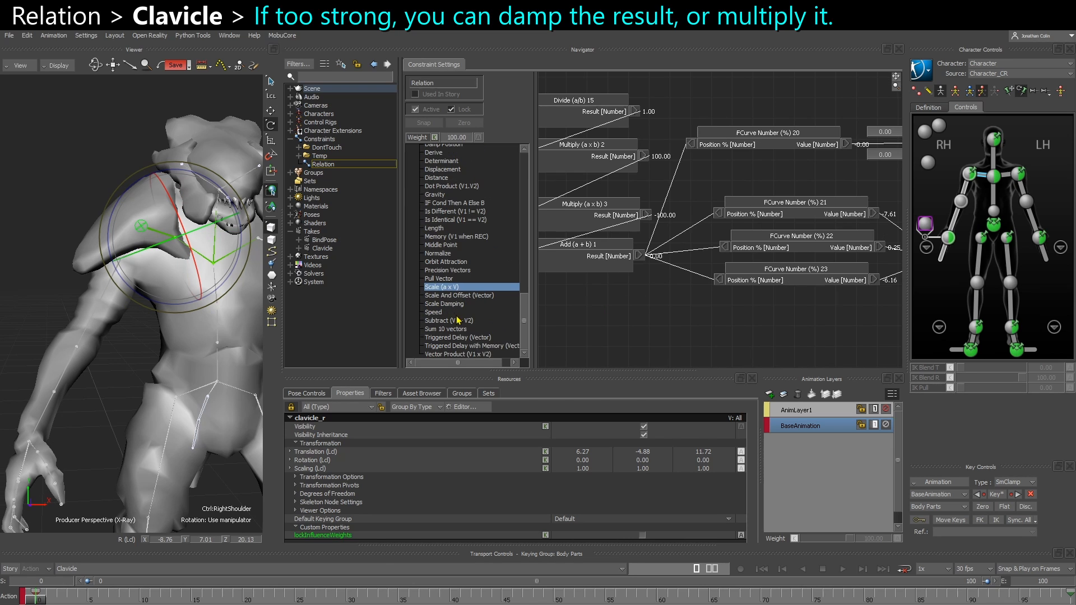
pyautogui.scroll(5, 451, 259)
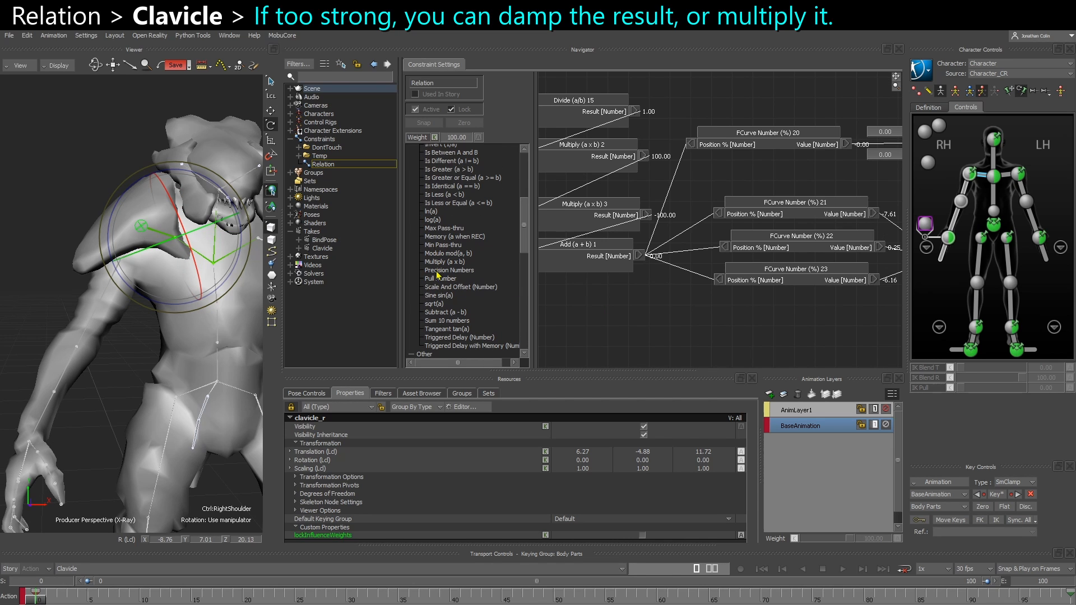
pyautogui.moveTo(439, 267); pyautogui.dragTo(624, 297)
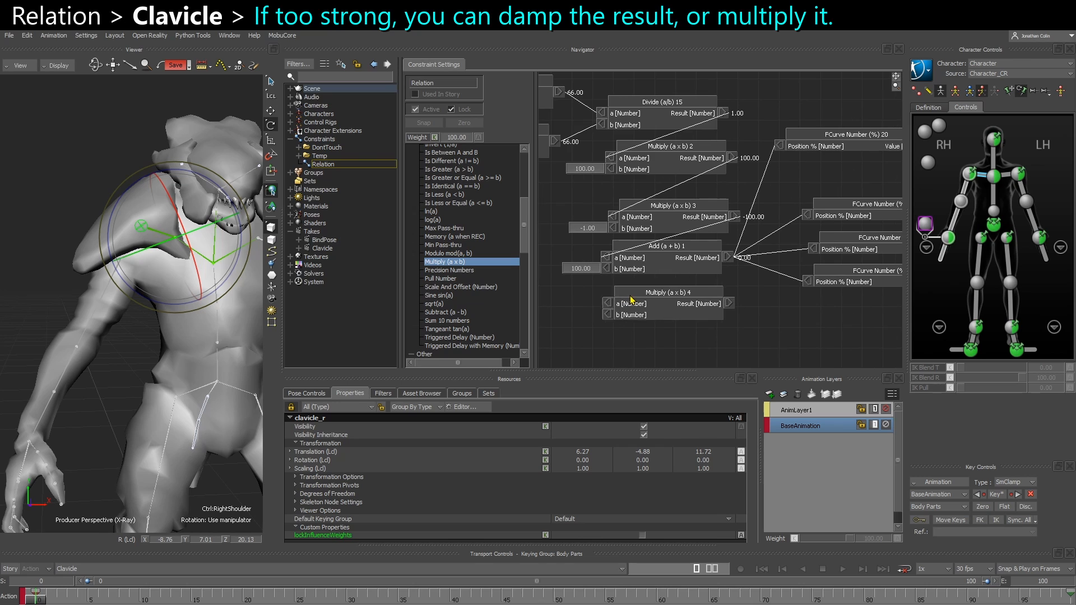
pyautogui.moveTo(730, 258); pyautogui.dragTo(604, 302)
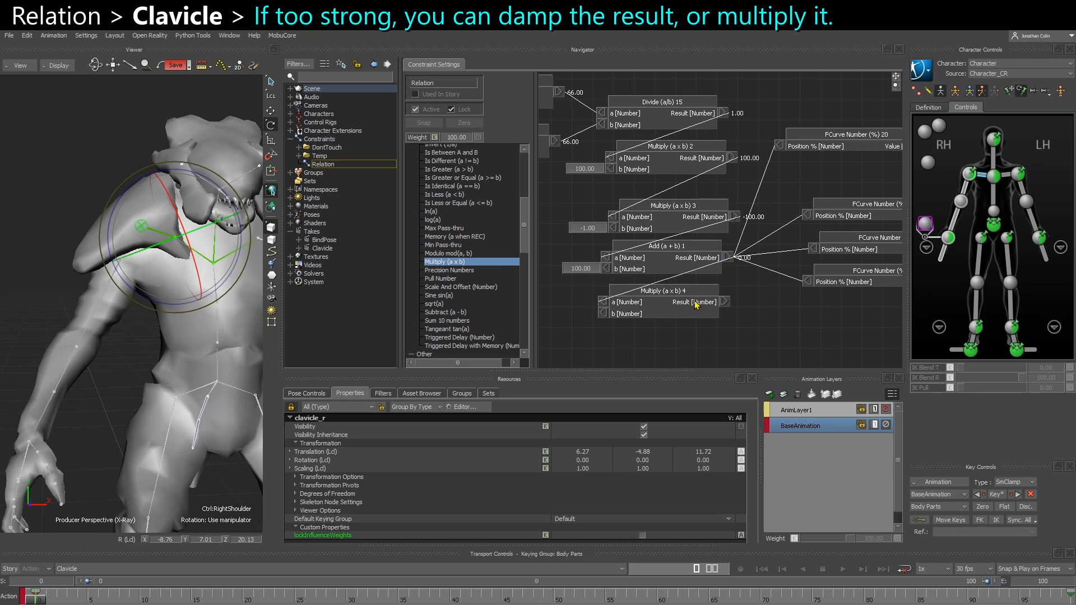
# Connect the result of Multiply (a x b) 4 to the Position % inputs of FCurve Number (%) 20 through 23
pyautogui.moveTo(724, 302); pyautogui.dragTo(787, 142)
pyautogui.moveTo(722, 302); pyautogui.dragTo(807, 215)
pyautogui.moveTo(729, 305); pyautogui.dragTo(810, 286)
# Disconnect Add (a + b) 1 from the Position % inputs of FCurve Number (%) 23, 22, 21 and 20
pyautogui.rightClick(808, 282)
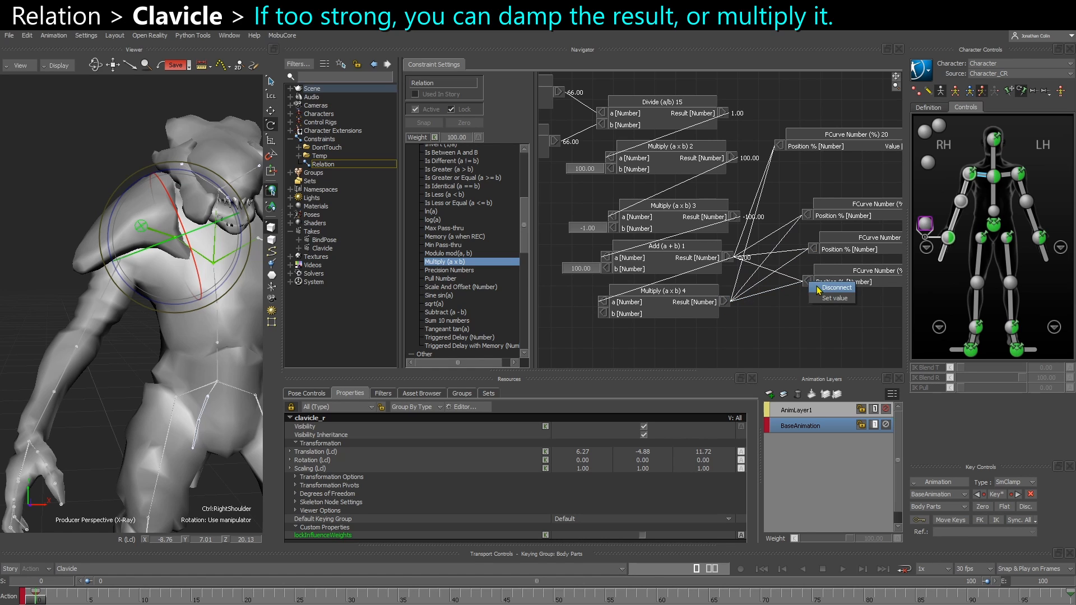
pyautogui.click(832, 286)
pyautogui.rightClick(813, 248)
pyautogui.click(838, 253)
pyautogui.rightClick(808, 215)
pyautogui.click(835, 218)
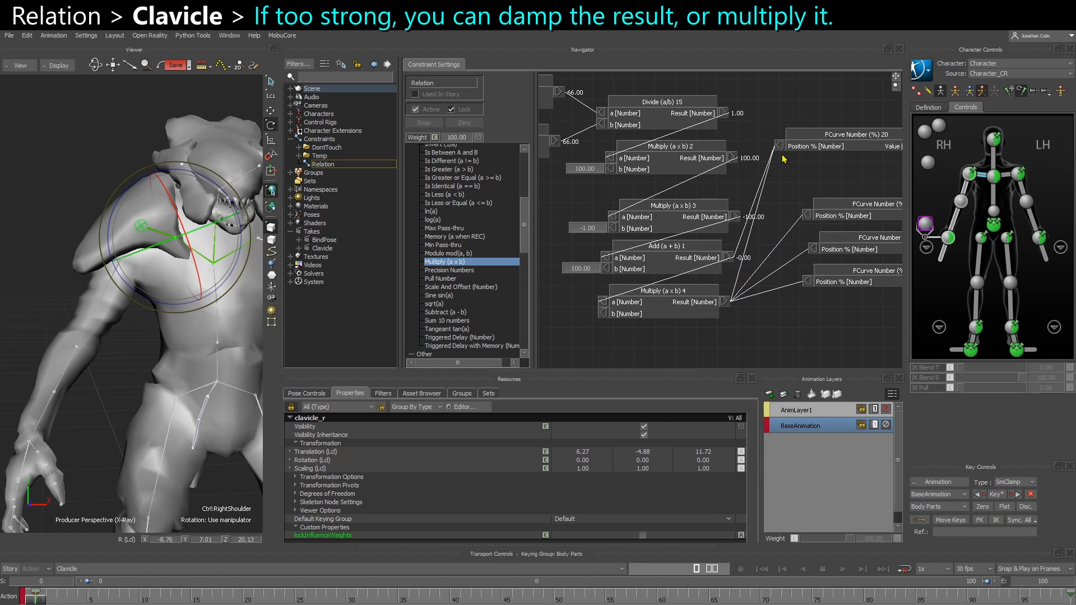
pyautogui.rightClick(780, 145)
pyautogui.click(805, 151)
# Set the b input of Multiply (a x b) 4 to 1 and rotate the Right Shoulder control to test it
pyautogui.rightClick(609, 314)
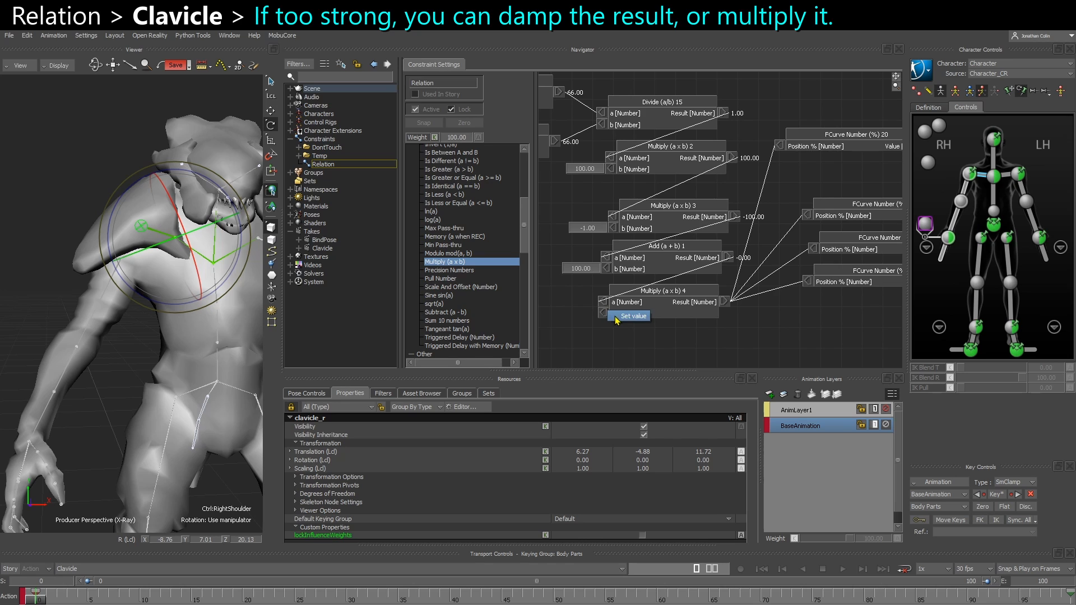
pyautogui.click(620, 317)
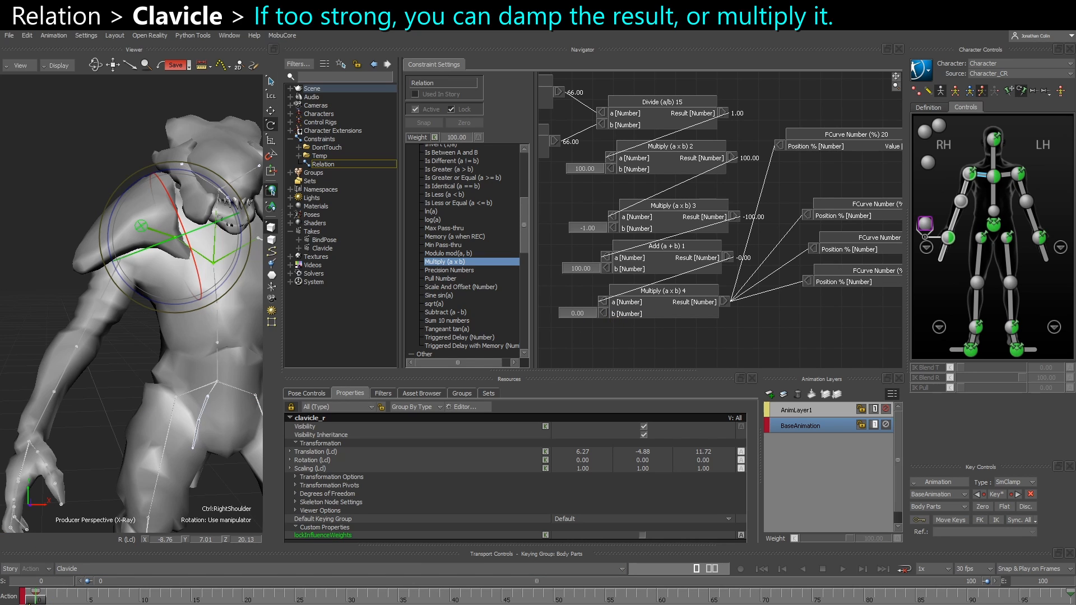
pyautogui.moveTo(175, 310); pyautogui.dragTo(154, 303)
pyautogui.doubleClick(583, 313)
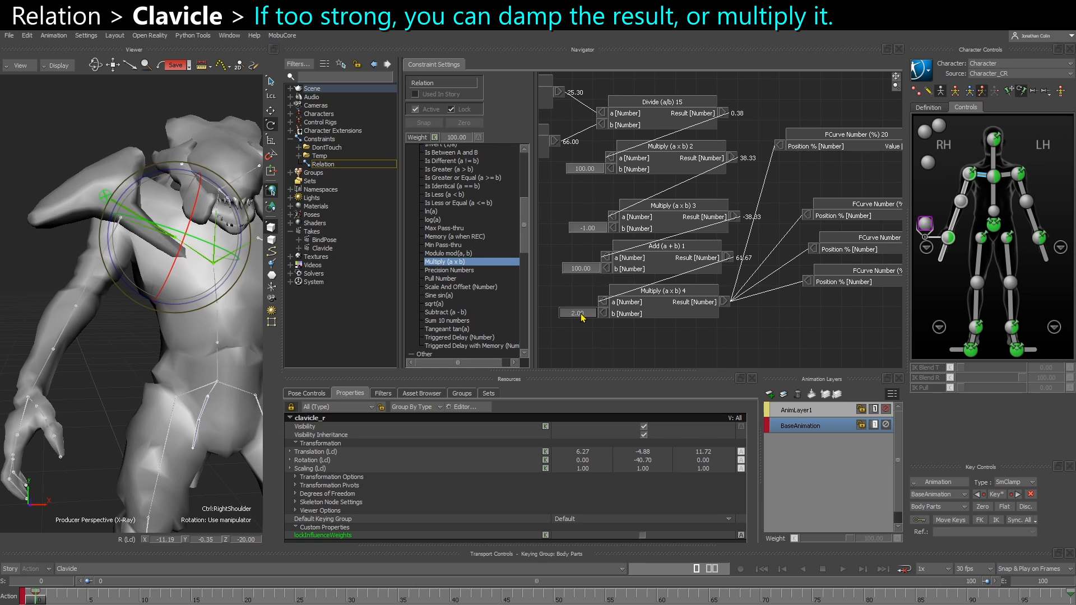
pyautogui.write('1')
pyautogui.press('Return')
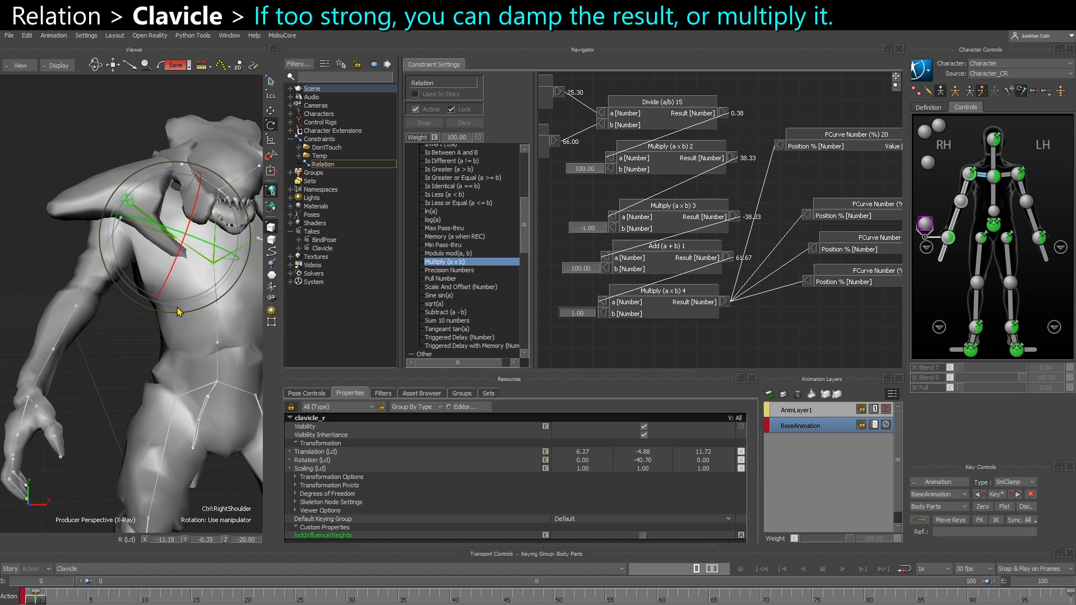
pyautogui.moveTo(175, 310); pyautogui.dragTo(167, 333)
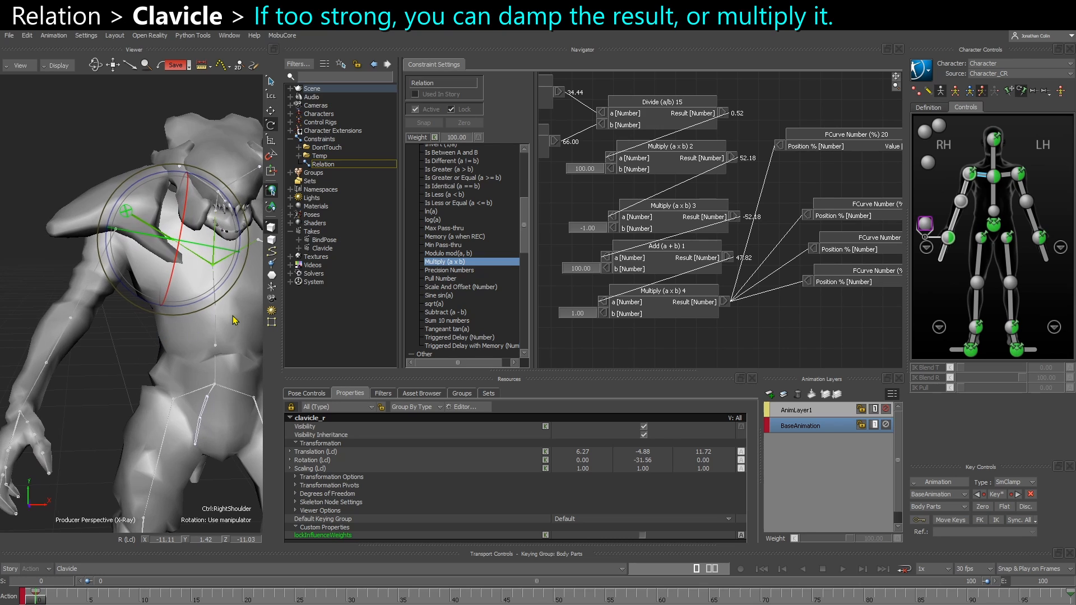
# Set the b input of Multiply (a x b) 4 to 0.5 and rotate the Right Shoulder control to test it
pyautogui.click(586, 316)
pyautogui.write('0.5')
pyautogui.press('Return')
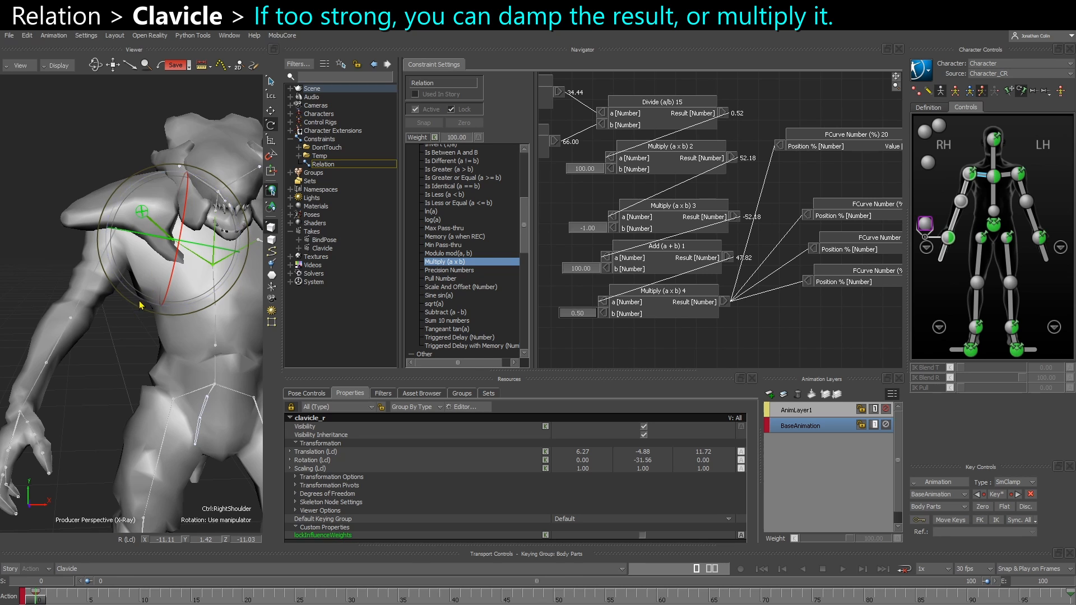
pyautogui.moveTo(143, 303); pyautogui.dragTo(161, 293)
# Examine the output vectors of the first and second solves and their connections to shoulder_r
pyautogui.moveTo(841, 255); pyautogui.dragTo(608, 296, button='middle')
pyautogui.scroll(-2, 673, 286)
pyautogui.moveTo(716, 271); pyautogui.dragTo(742, 325, button='middle')
pyautogui.moveTo(648, 206); pyautogui.dragTo(787, 247, button='middle')
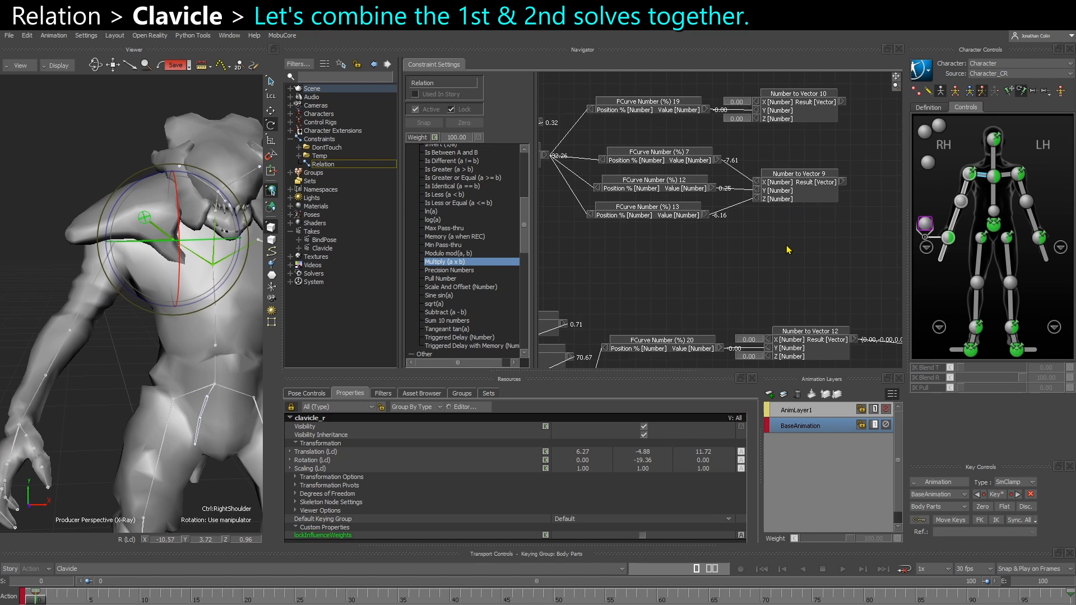
pyautogui.scroll(-2, 787, 247)
pyautogui.moveTo(623, 213); pyautogui.dragTo(779, 217, button='middle')
pyautogui.moveTo(882, 283); pyautogui.dragTo(614, 193, button='middle')
pyautogui.scroll(2, 634, 195)
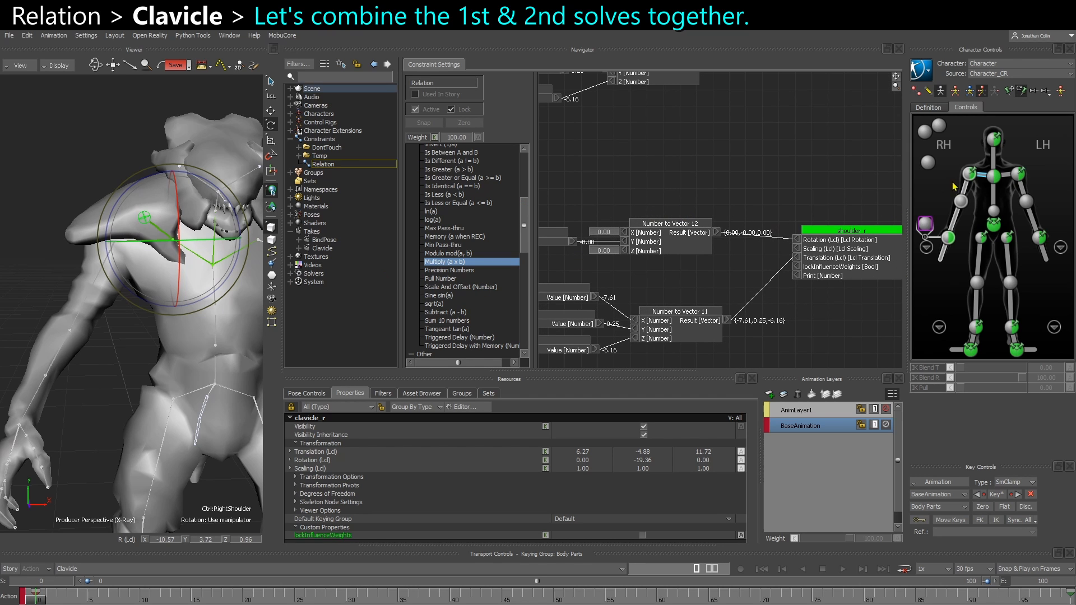
# Rotate the right arm with RightShoulderEffector to check the shoulder_r response, and undo the rotation
pyautogui.click(970, 174)
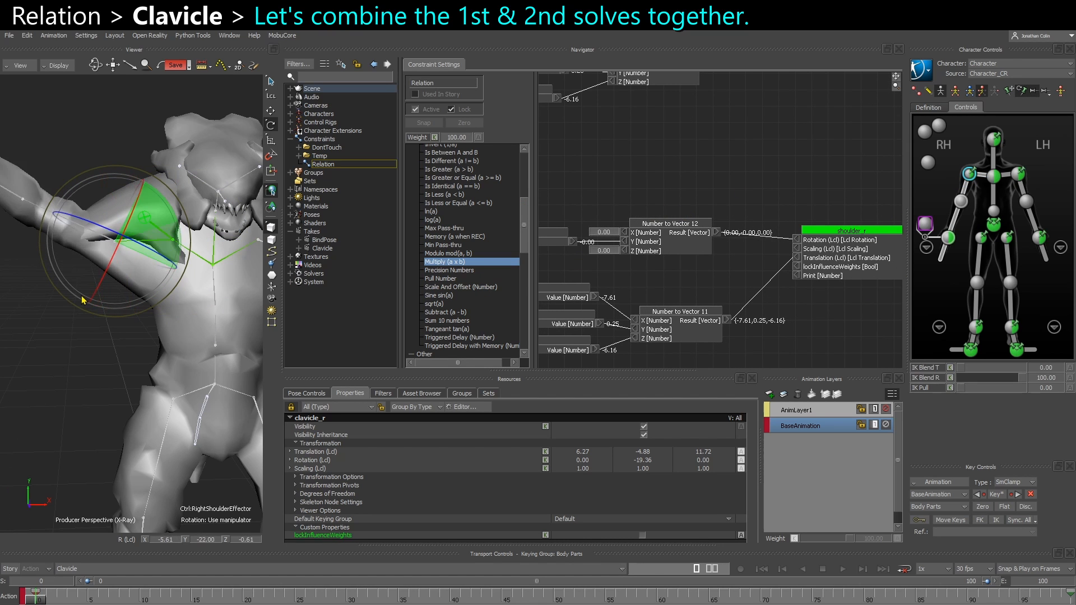
pyautogui.moveTo(139, 310); pyautogui.dragTo(128, 300)
pyautogui.hotkey('ctrl', 'z')
# Move shoulder_r farther from the Number to Vector nodes and add an Add (V1 + V2) node in the gap
pyautogui.moveTo(836, 256); pyautogui.dragTo(750, 284, button='middle')
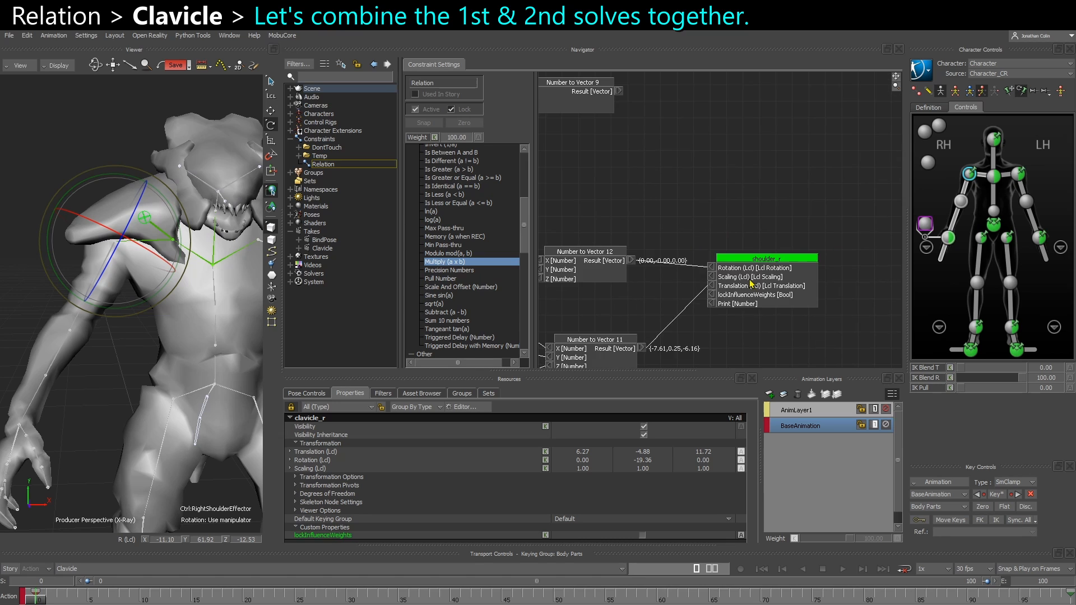
pyautogui.moveTo(751, 284); pyautogui.dragTo(816, 310)
pyautogui.moveTo(721, 209); pyautogui.dragTo(749, 336, button='middle')
pyautogui.moveTo(717, 300); pyautogui.dragTo(704, 251, button='middle')
pyautogui.scroll(-3, 446, 295)
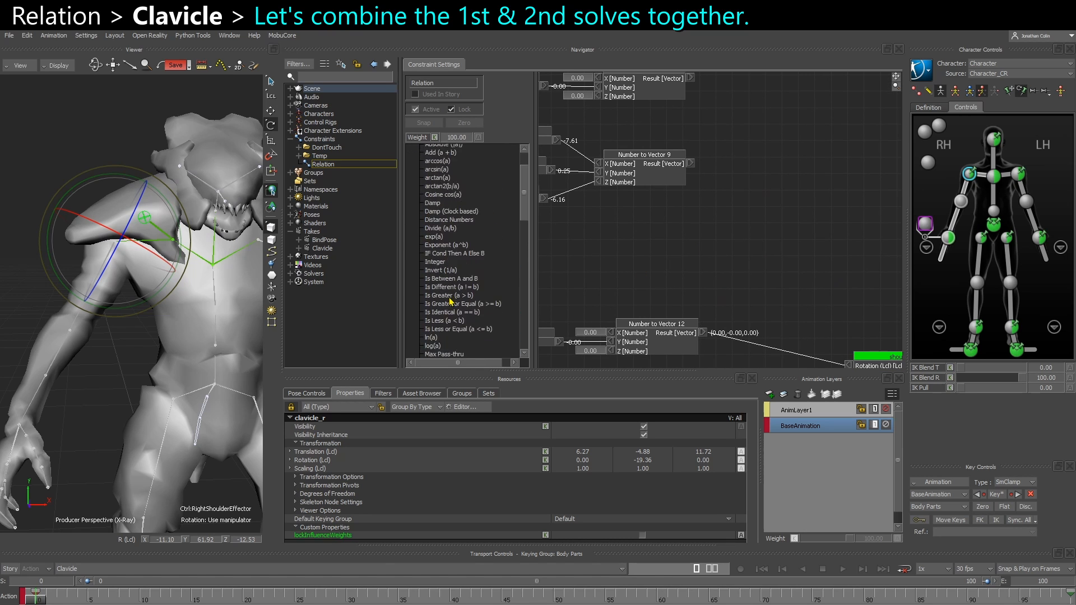
pyautogui.scroll(-15, 451, 302)
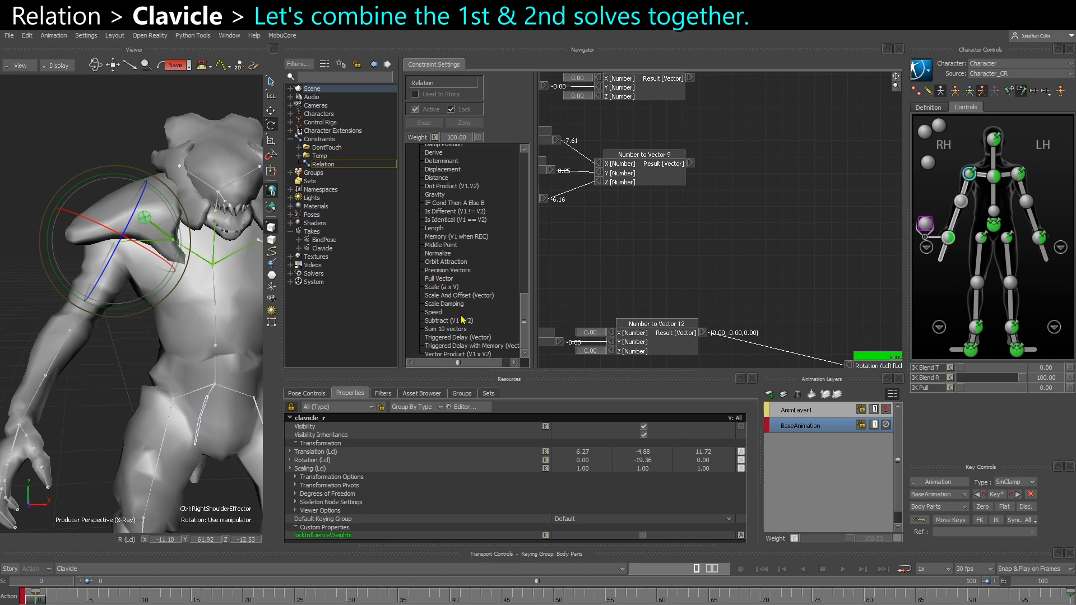
pyautogui.scroll(3, 474, 218)
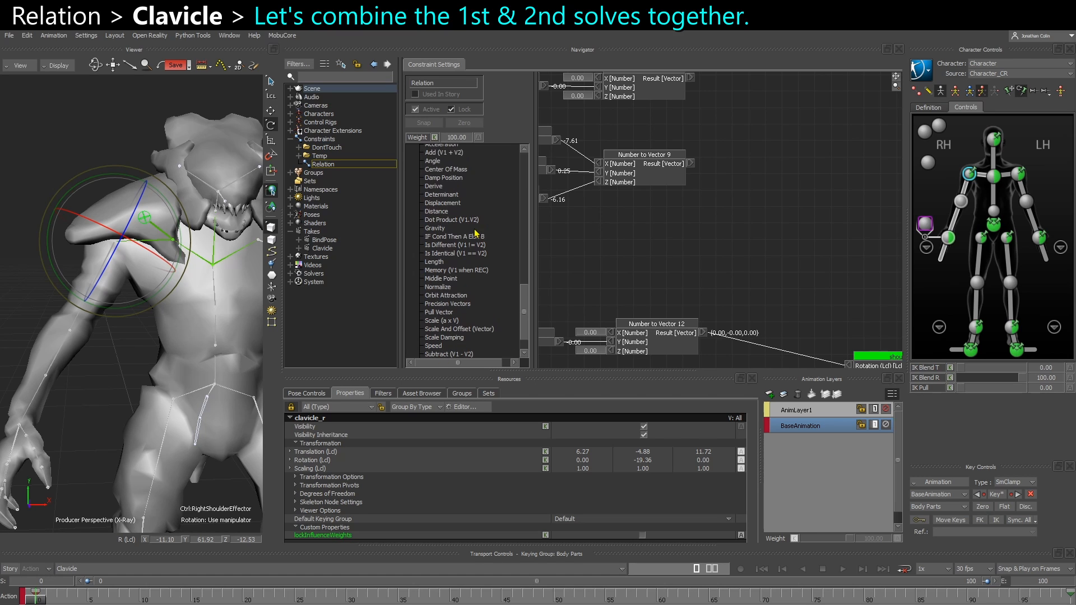
pyautogui.moveTo(440, 178); pyautogui.dragTo(733, 268)
pyautogui.keyDown('alt'); pyautogui.moveTo(761, 251); pyautogui.dragTo(702, 178, button='middle'); pyautogui.keyUp('alt')
pyautogui.moveTo(826, 297); pyautogui.dragTo(853, 278)
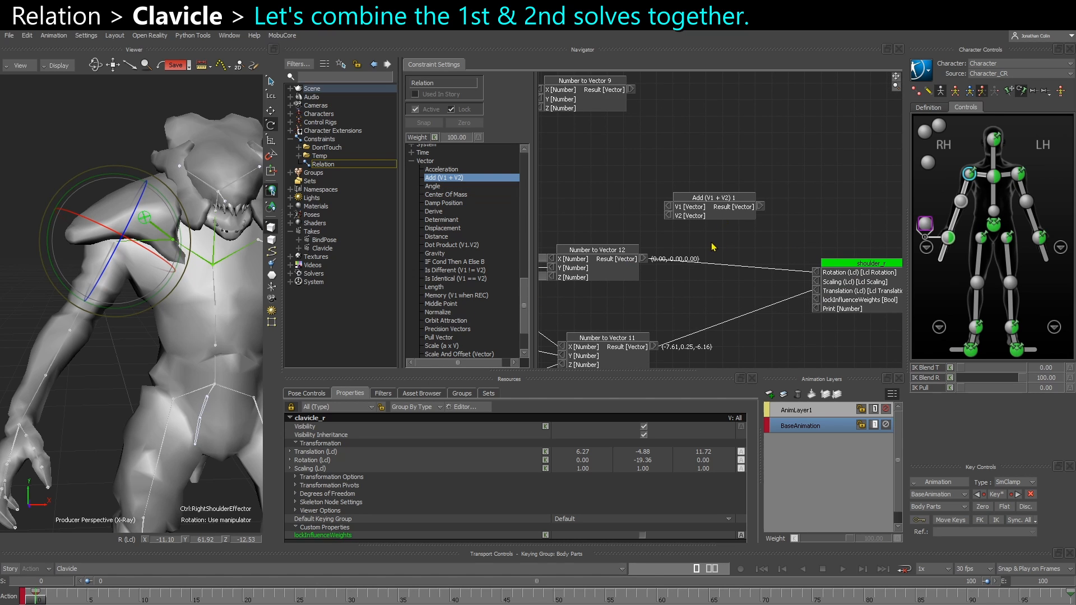
# Add a Sum 10 vectors node above Add (V1 + V2) 1 and delete it again
pyautogui.scroll(-2, 713, 247)
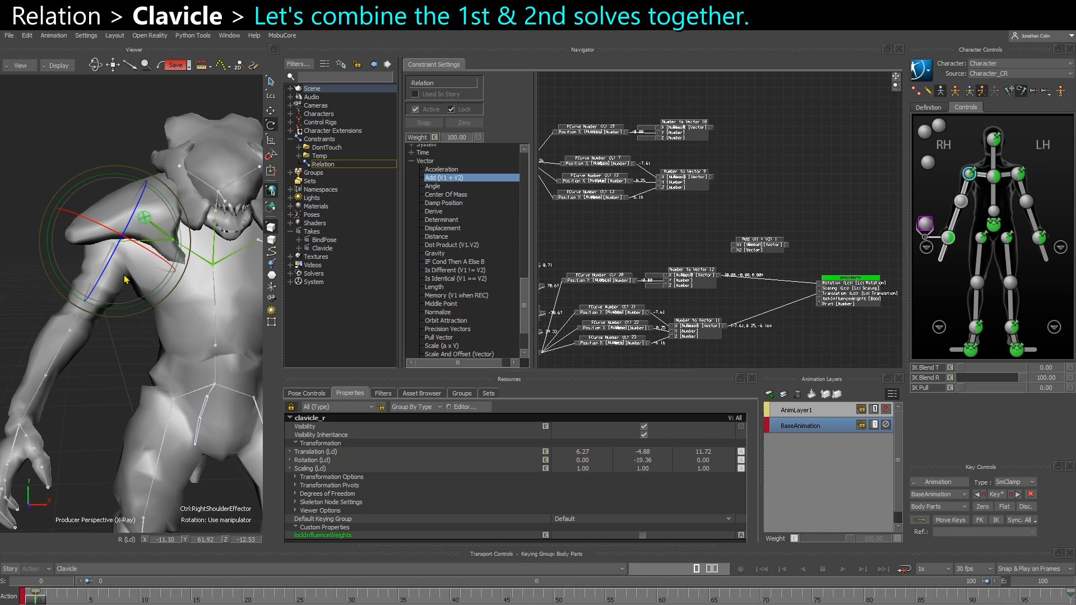
pyautogui.scroll(2, 754, 247)
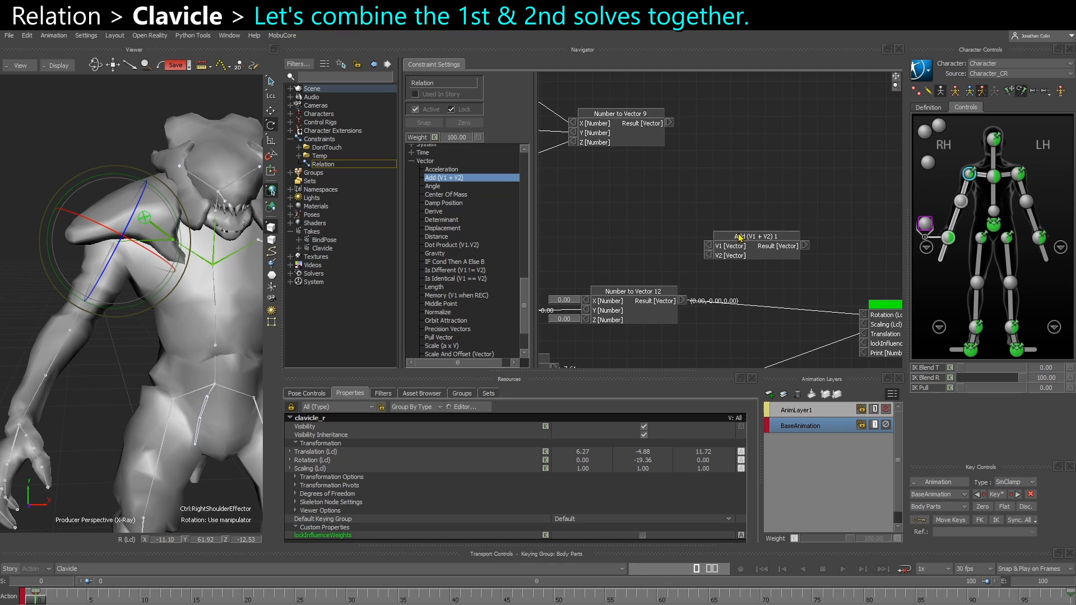
pyautogui.scroll(-2, 467, 323)
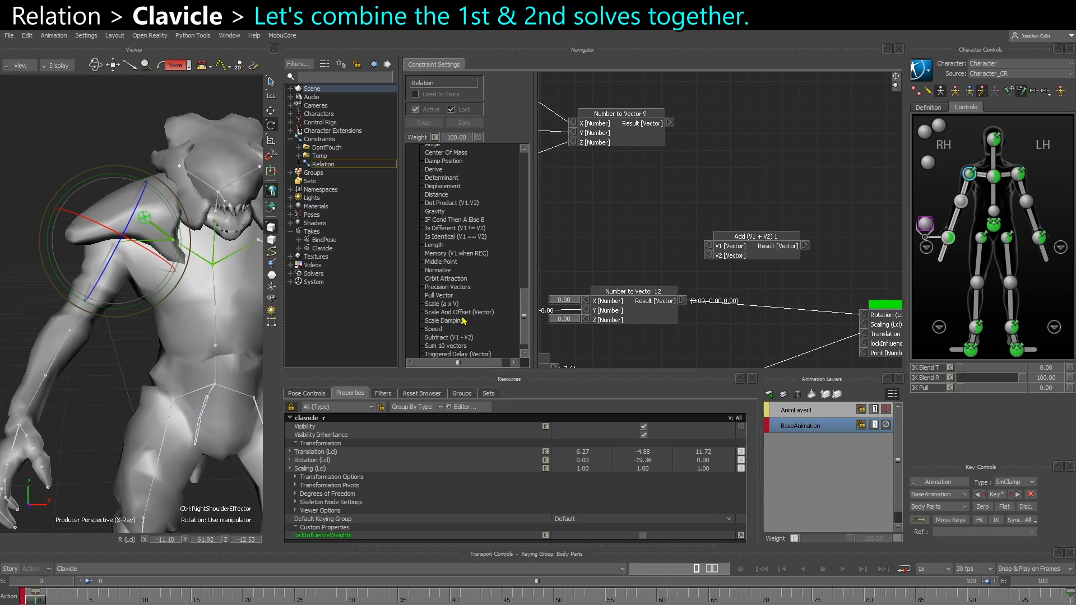
pyautogui.scroll(-1, 460, 331)
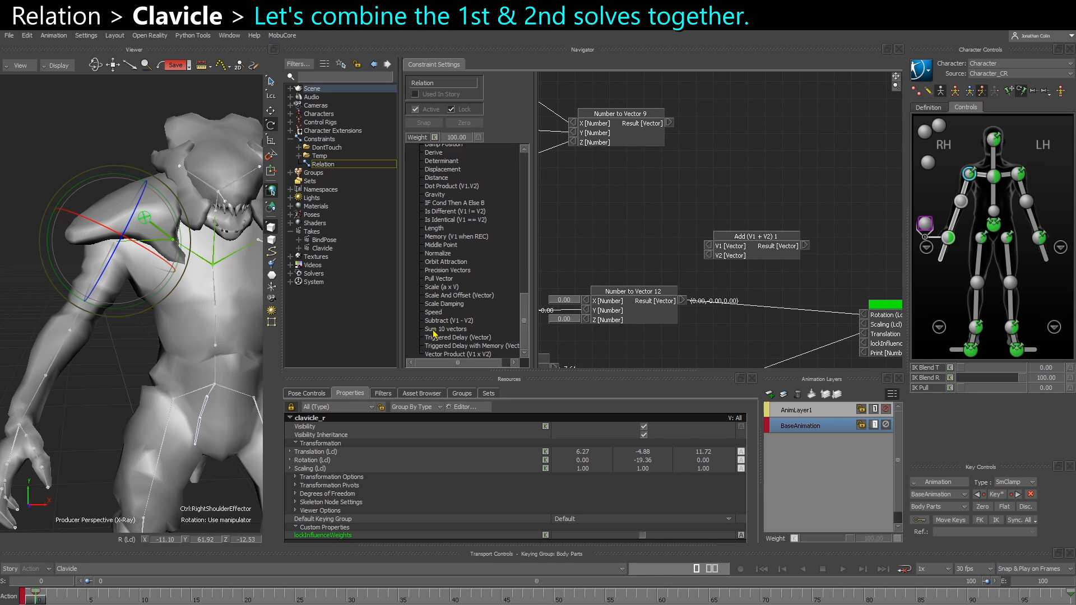
pyautogui.moveTo(433, 333); pyautogui.dragTo(628, 260)
pyautogui.moveTo(798, 105); pyautogui.dragTo(798, 106)
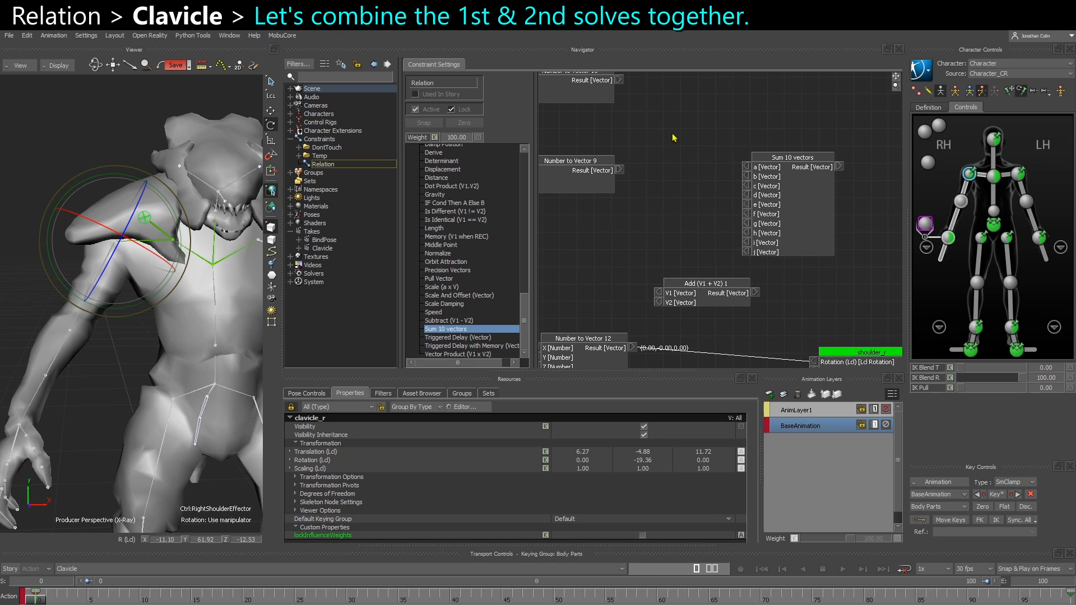
pyautogui.moveTo(829, 212); pyautogui.dragTo(830, 211)
pyautogui.press('Delete')
# Connect Number to Vector 9 to V1 and Number to Vector 11 to V2 of Add (V1 + V2) 1
pyautogui.moveTo(710, 285); pyautogui.dragTo(723, 155)
pyautogui.moveTo(687, 187); pyautogui.dragTo(711, 240, button='middle')
pyautogui.moveTo(723, 205); pyautogui.dragTo(725, 187)
pyautogui.moveTo(725, 244); pyautogui.dragTo(747, 184, button='middle')
pyautogui.moveTo(750, 142); pyautogui.dragTo(756, 204)
pyautogui.moveTo(692, 154); pyautogui.dragTo(716, 247, button='middle')
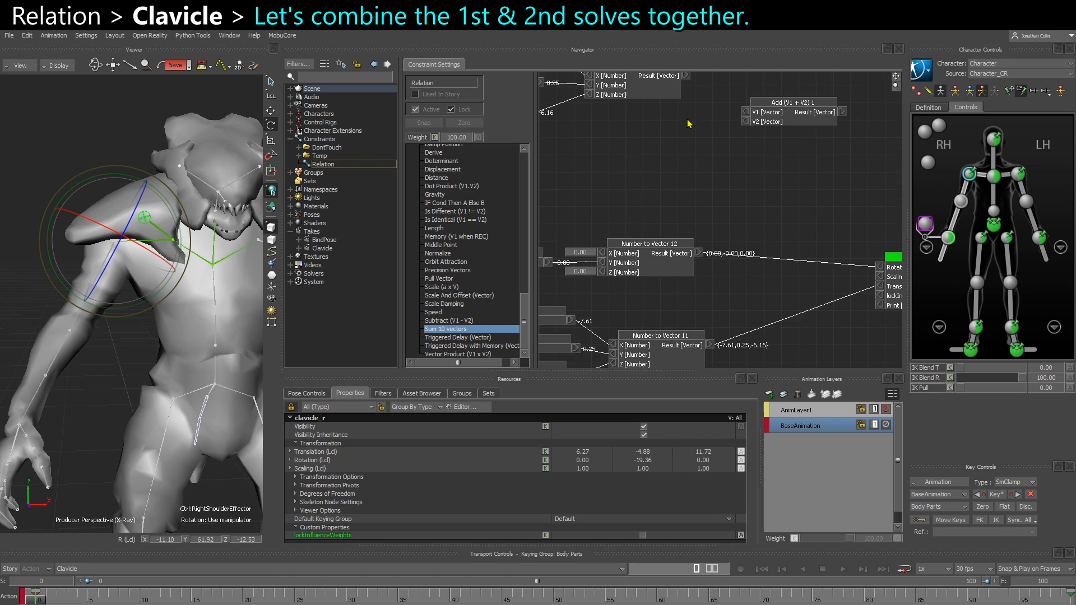
pyautogui.moveTo(698, 302); pyautogui.dragTo(732, 253)
pyautogui.moveTo(727, 197); pyautogui.dragTo(730, 302, button='middle')
pyautogui.moveTo(731, 252); pyautogui.dragTo(677, 137)
pyautogui.moveTo(679, 137); pyautogui.dragTo(610, 86, button='middle')
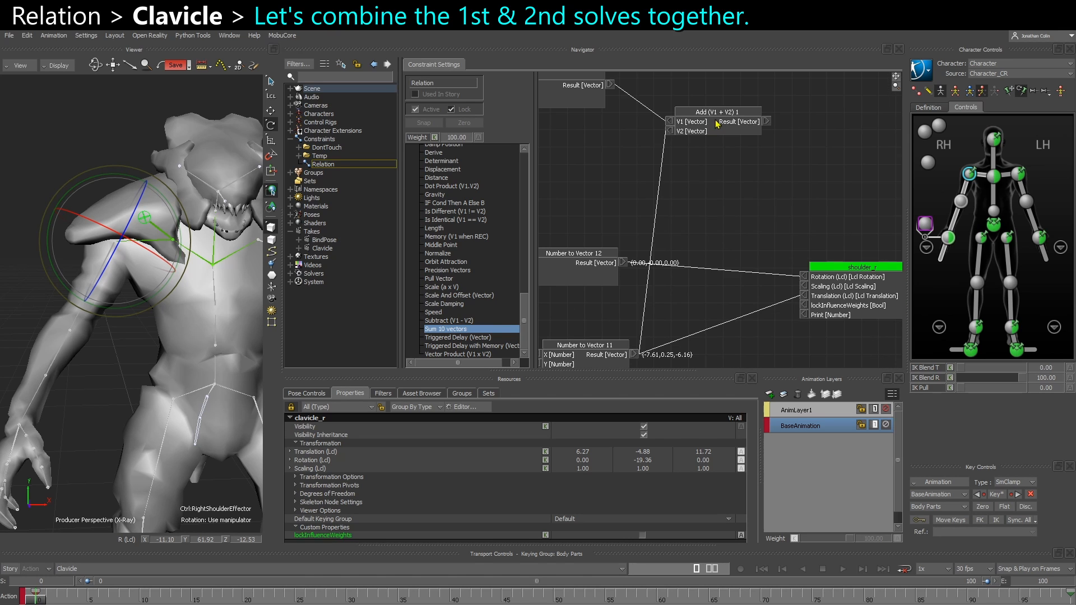
# Place Add (V1 + V2) 1 beside shoulder_r and connect its result to Translation in place of Number to Vector 11
pyautogui.moveTo(716, 113); pyautogui.dragTo(805, 296)
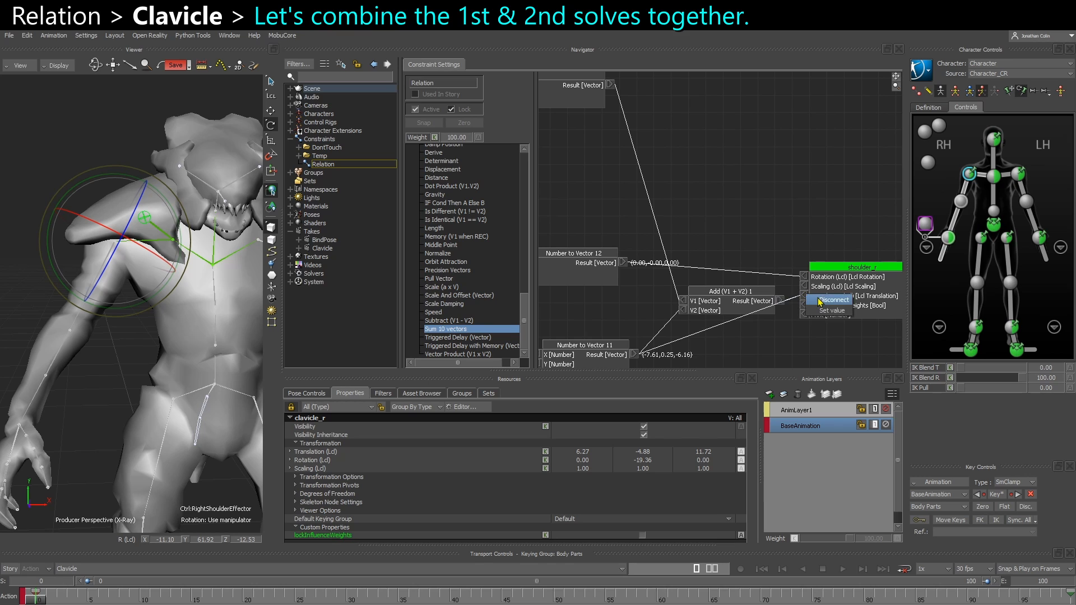
pyautogui.moveTo(852, 267); pyautogui.dragTo(879, 267)
# Add an Add (R1 + R2) rotation node between the Number to Vector nodes and shoulder_r in the Relation graph
pyautogui.scroll(8, 457, 269)
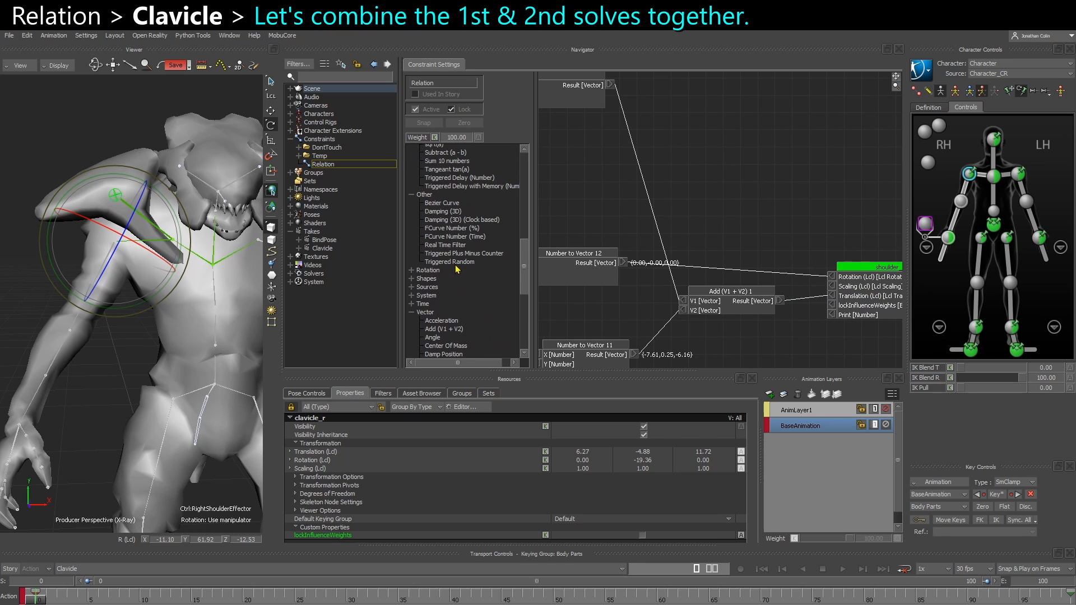
pyautogui.click(411, 270)
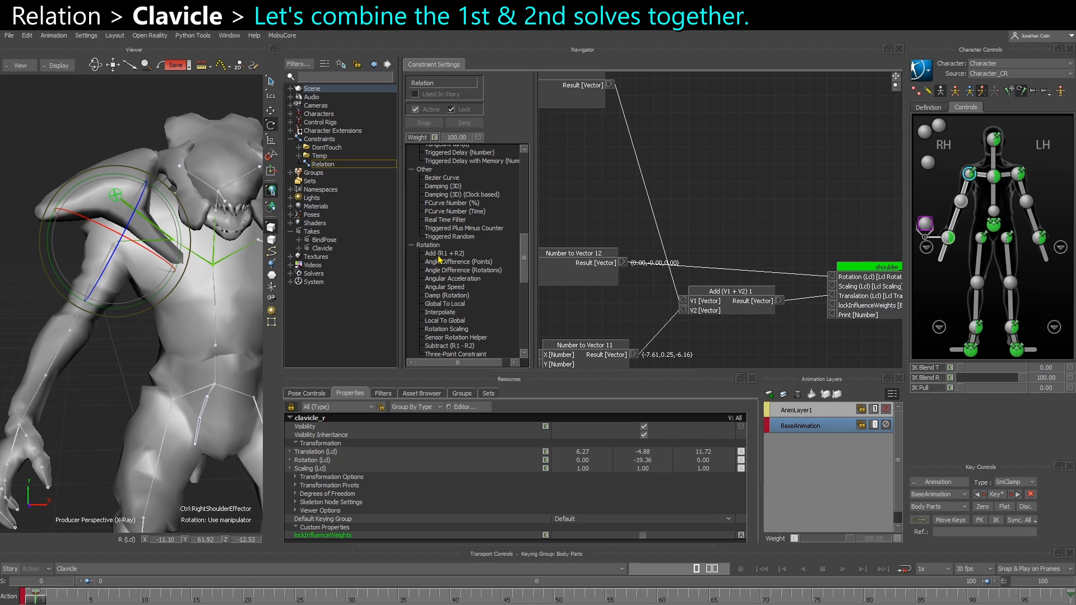
pyautogui.moveTo(446, 257); pyautogui.dragTo(750, 173)
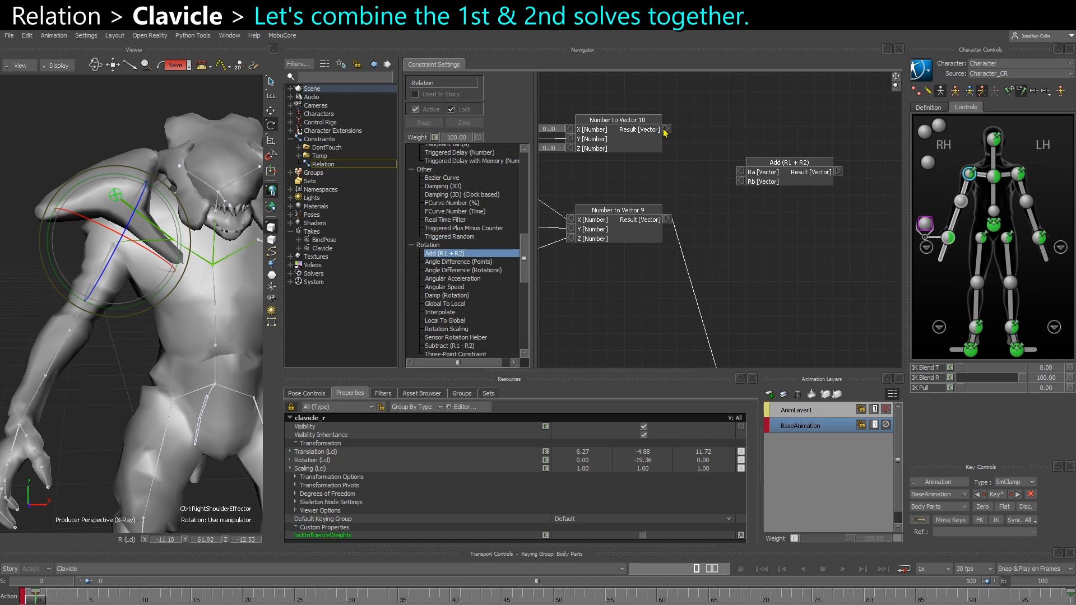
# Connect Number to Vector 10 to Ra and Number to Vector 12 to Rb of Add (R1 + R2), and its result to shoulder_r's Rotation
pyautogui.moveTo(667, 129); pyautogui.dragTo(740, 172)
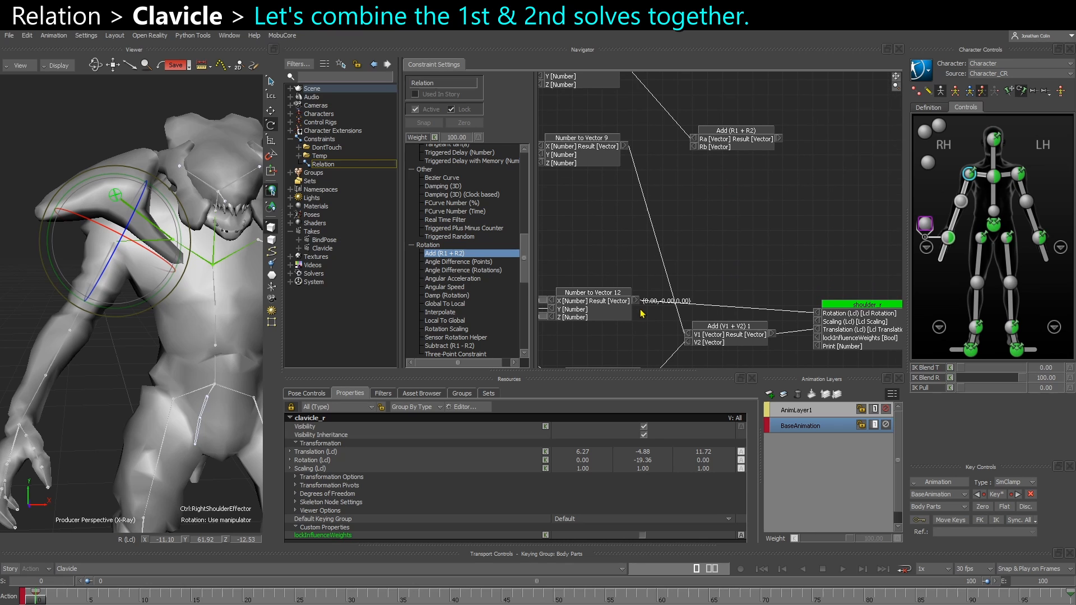
pyautogui.moveTo(637, 301); pyautogui.dragTo(817, 313)
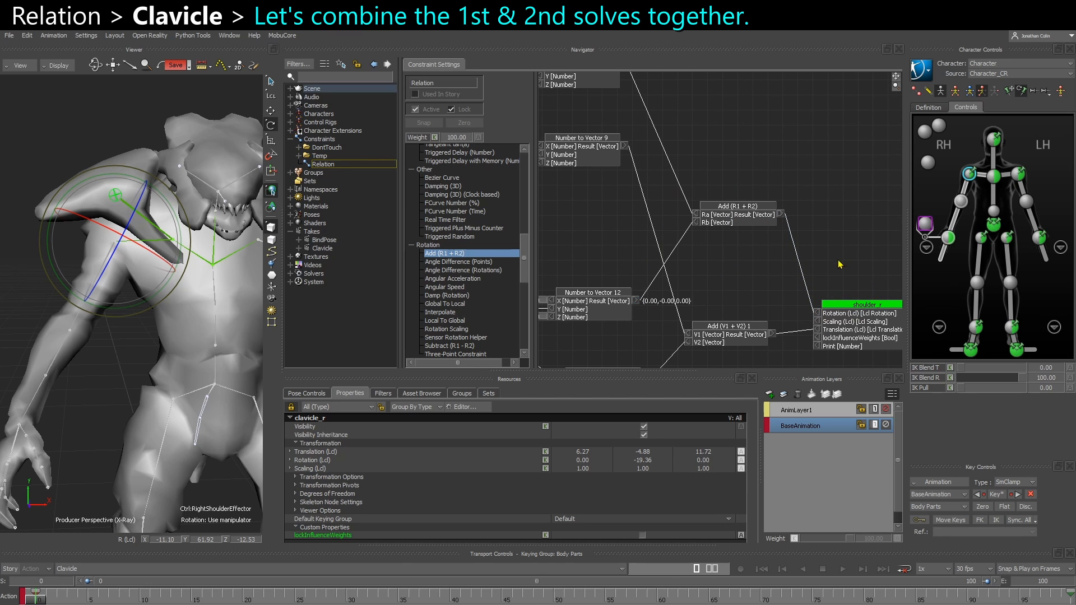
pyautogui.moveTo(745, 223); pyautogui.dragTo(738, 219)
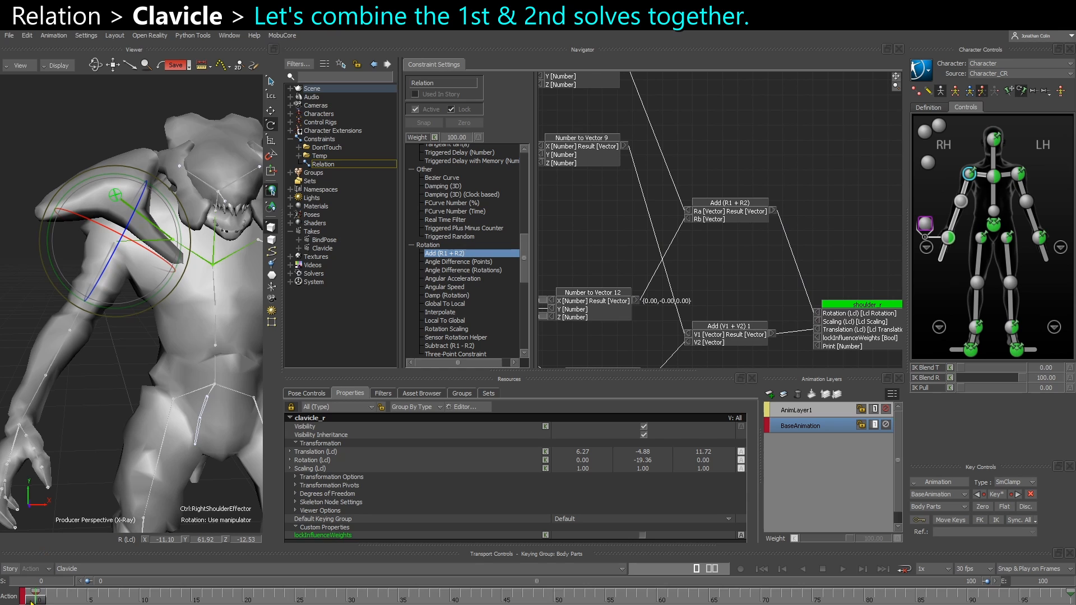
# Show all node values in the Relation graph and move shoulder_r farther from the two Add nodes
pyautogui.rightClick(723, 285)
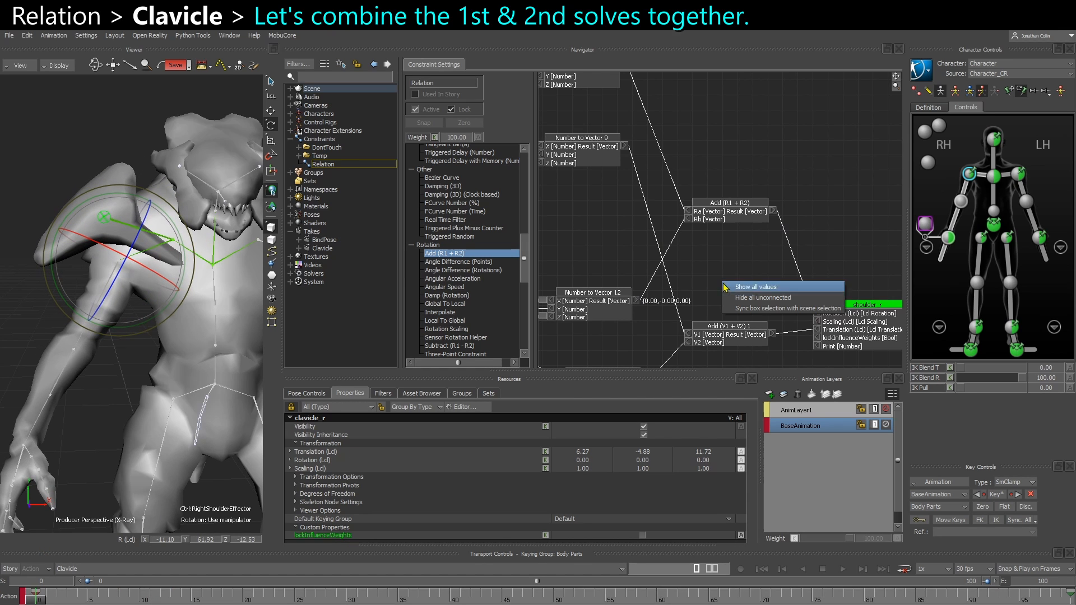
pyautogui.click(733, 291)
pyautogui.keyDown('shift'); pyautogui.moveTo(754, 296); pyautogui.dragTo(687, 269); pyautogui.keyUp('shift')
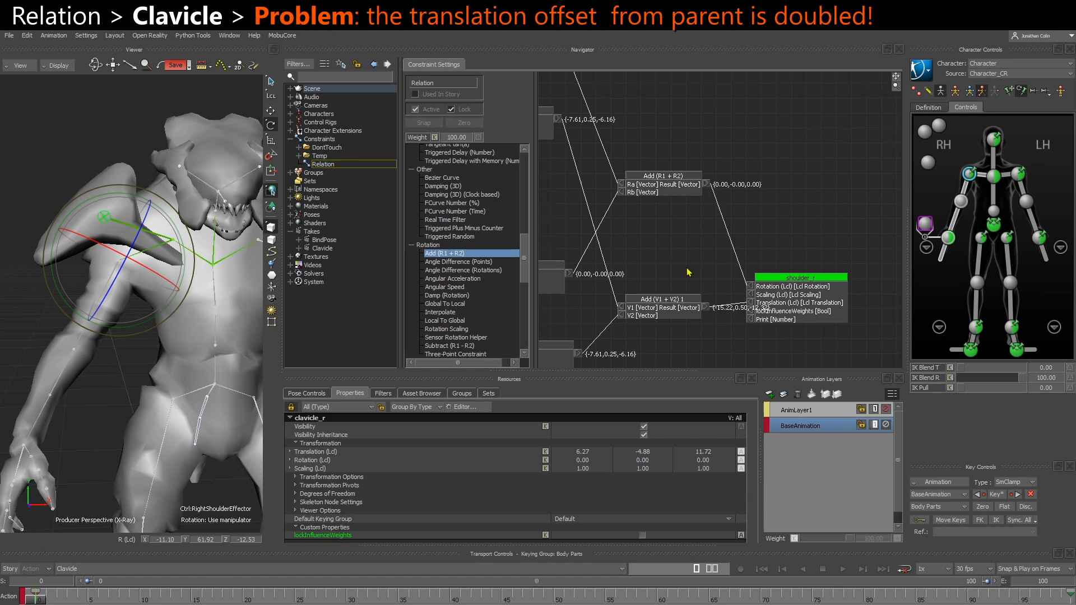
pyautogui.moveTo(781, 311); pyautogui.dragTo(831, 288)
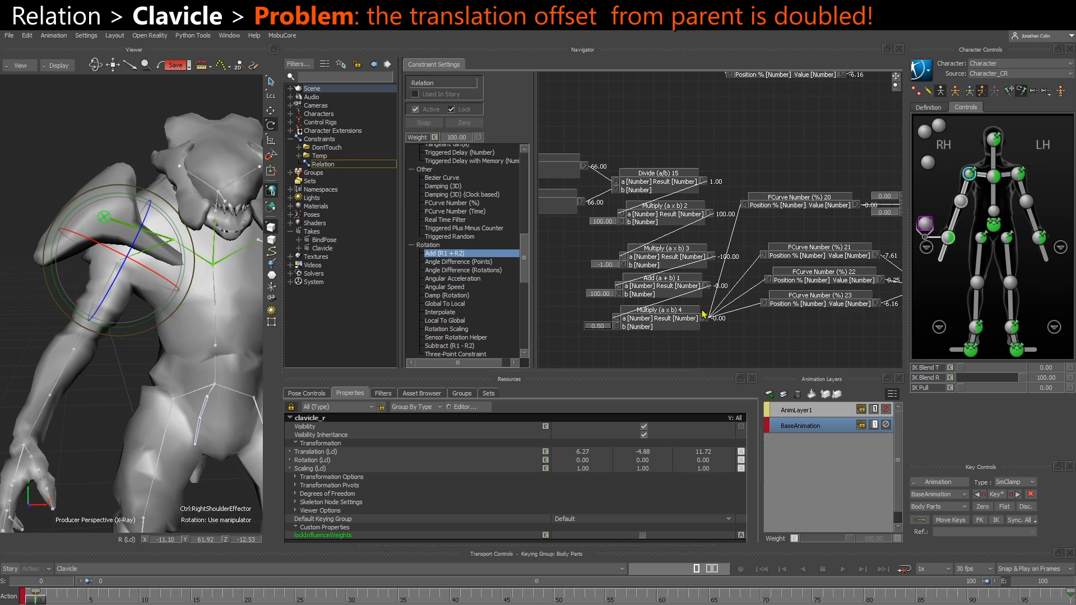
# Trace the translation values from the FCurve nodes through Number to Vector 9 and 11 to the Add (V1 + V2) 1 result
pyautogui.keyDown('shift'); pyautogui.moveTo(785, 279); pyautogui.dragTo(555, 283); pyautogui.keyUp('shift')
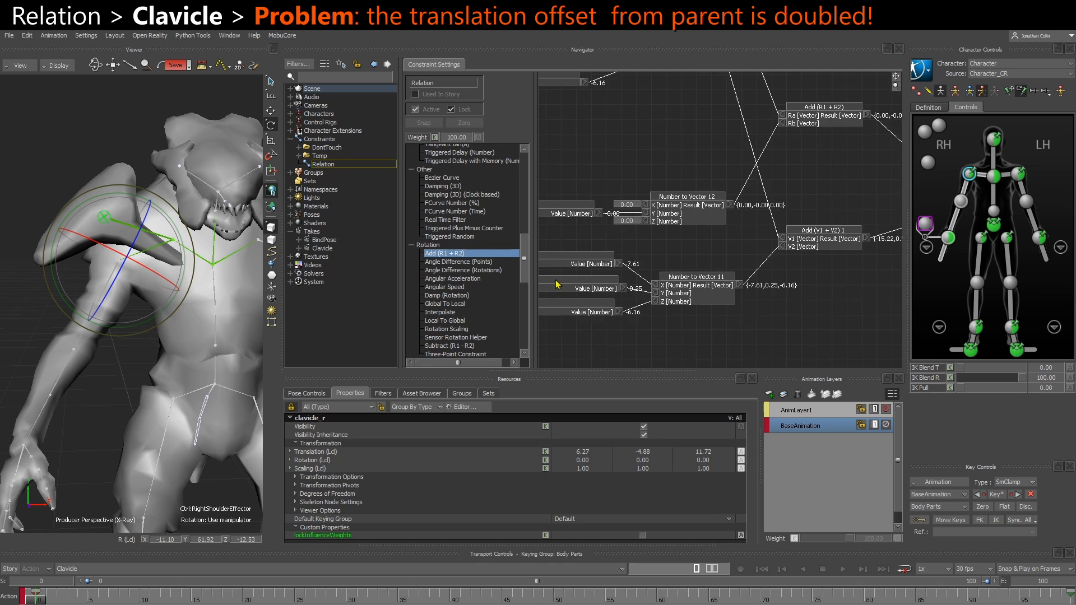
pyautogui.keyDown('shift'); pyautogui.moveTo(727, 271); pyautogui.dragTo(615, 288); pyautogui.keyUp('shift')
pyautogui.moveTo(700, 271); pyautogui.dragTo(705, 262)
pyautogui.moveTo(723, 146); pyautogui.dragTo(729, 148)
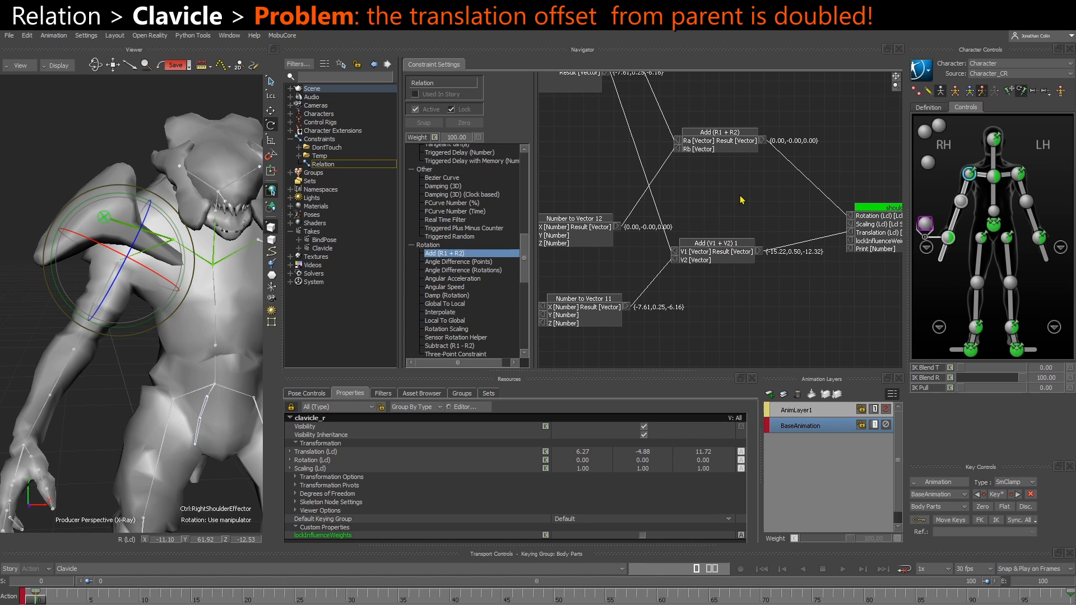
pyautogui.moveTo(751, 203); pyautogui.dragTo(689, 253, button='middle')
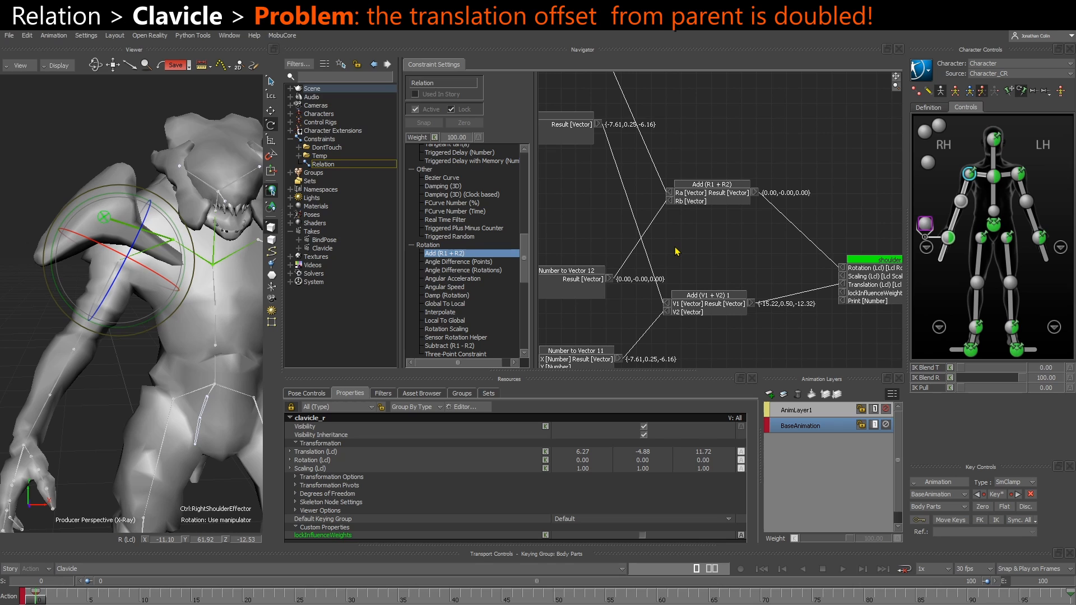
pyautogui.moveTo(399, 253); pyautogui.dragTo(244, 327)
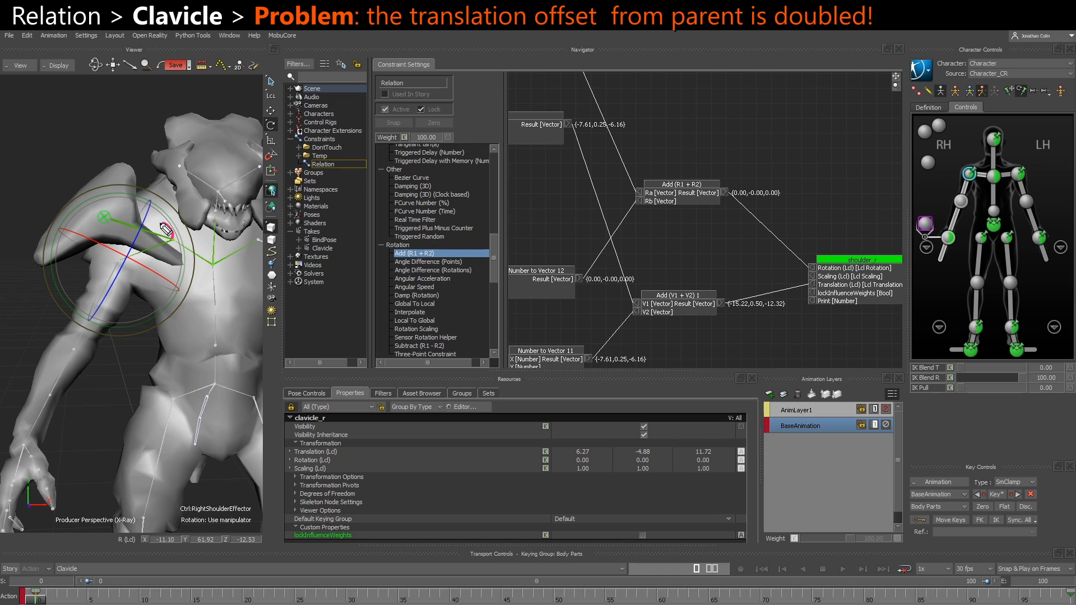
pyautogui.moveTo(161, 224)
pyautogui.mouseDown()
pyautogui.moveTo(143, 228)
pyautogui.moveTo(168, 238)
pyautogui.moveTo(106, 217)
pyautogui.mouseUp()
pyautogui.moveTo(114, 210); pyautogui.dragTo(114, 223)
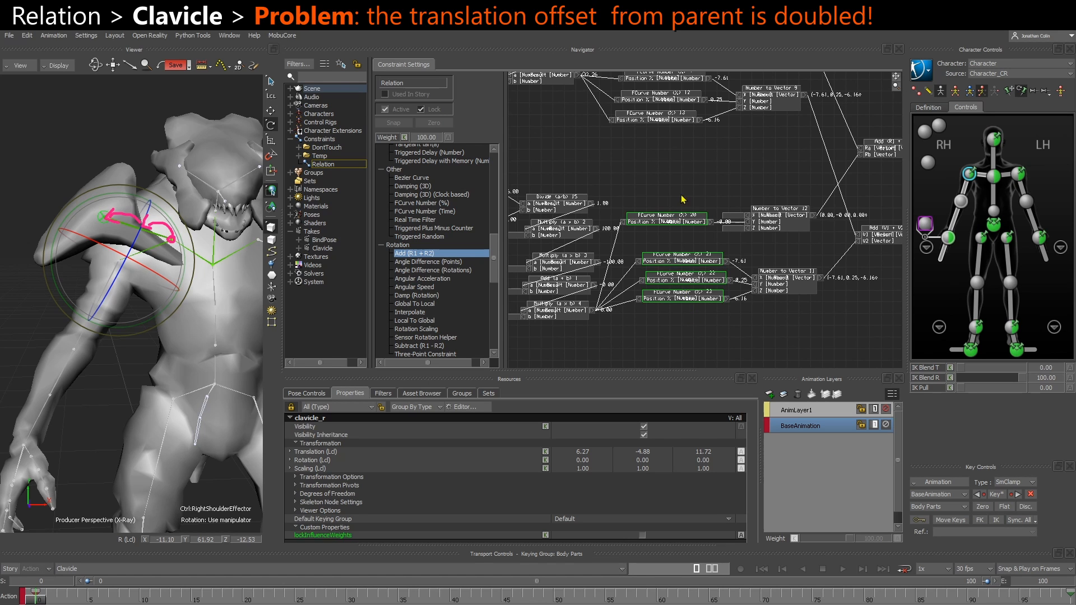
pyautogui.scroll(3, 665, 248)
pyautogui.moveTo(646, 220); pyautogui.dragTo(668, 84)
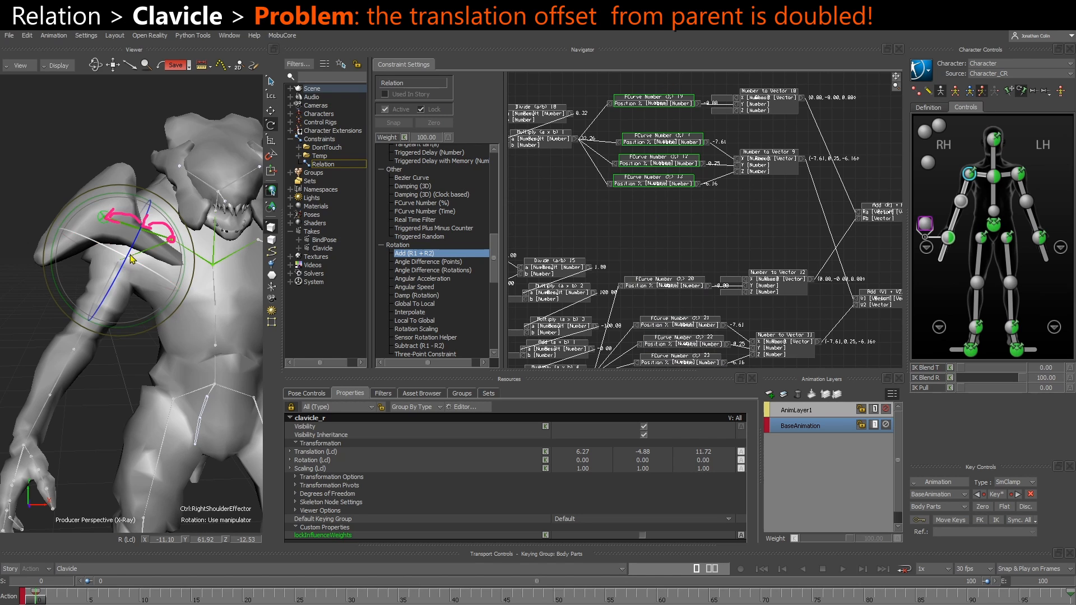
pyautogui.moveTo(153, 231); pyautogui.dragTo(174, 242)
# Disconnect both Add results from shoulder_r, select the shoulder_r bone for translation and display its properties
pyautogui.press('Escape')
pyautogui.moveTo(32, 597)
pyautogui.mouseDown()
pyautogui.moveTo(103, 591)
pyautogui.moveTo(9, 587)
pyautogui.mouseUp()
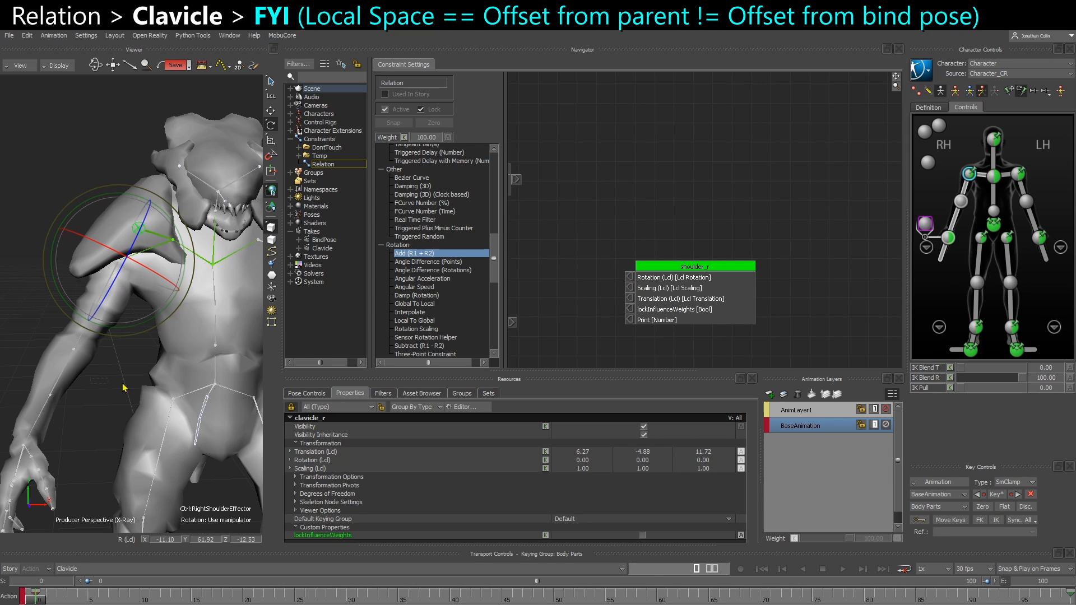
pyautogui.click(138, 235)
pyautogui.press('t')
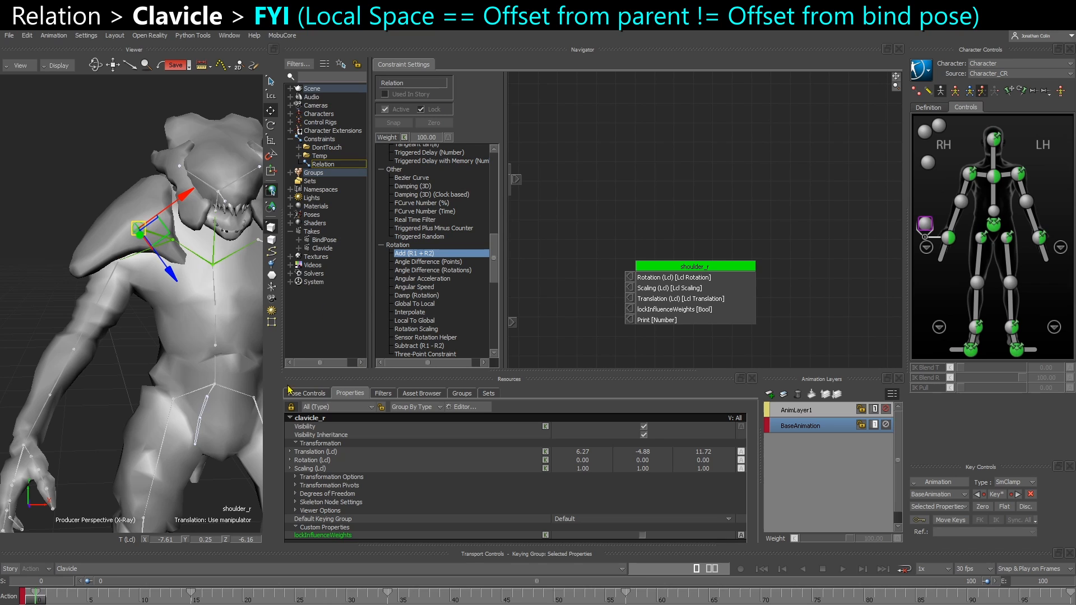
pyautogui.click(291, 407)
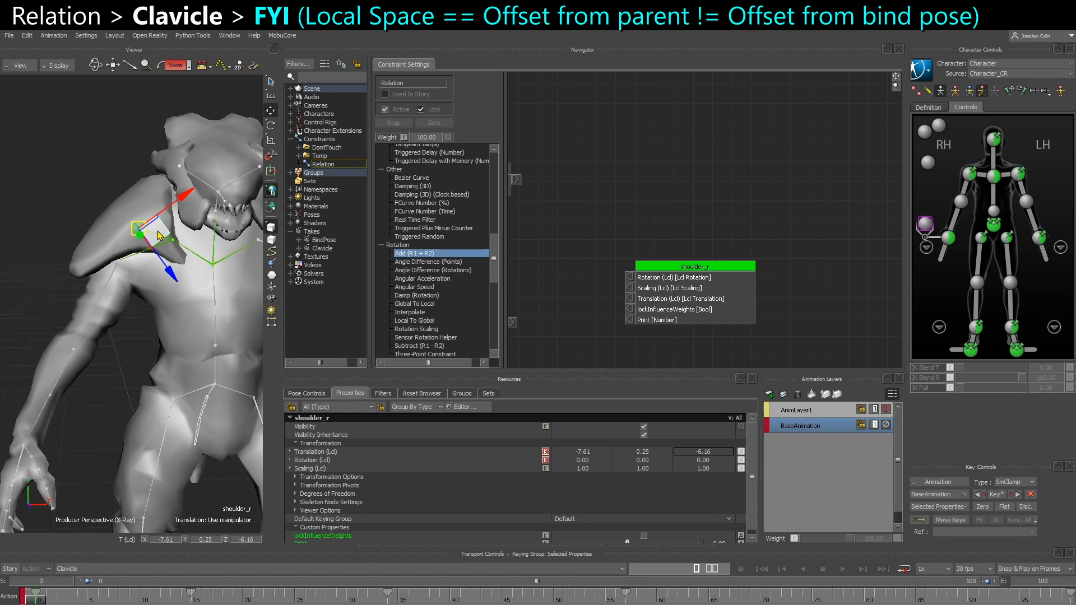
# Try moving and rotating the shoulder_r bone while watching its local values, and undo the rotation
pyautogui.moveTo(141, 232)
pyautogui.mouseDown()
pyautogui.moveTo(191, 246)
pyautogui.moveTo(154, 229)
pyautogui.mouseUp()
pyautogui.scroll(1, 189, 273)
pyautogui.scroll(1, 189, 272)
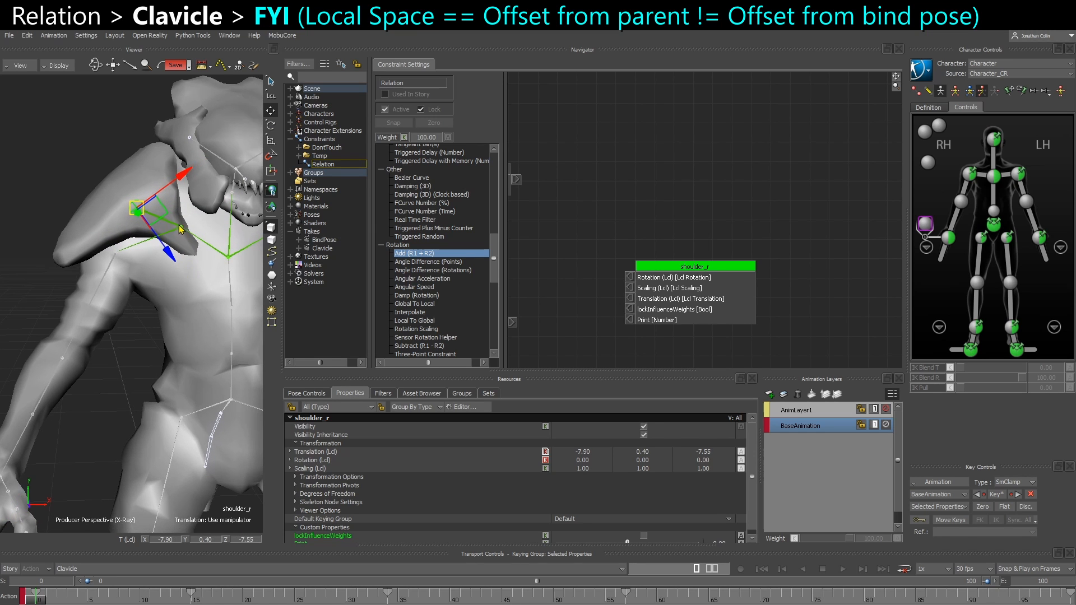
pyautogui.press('e')
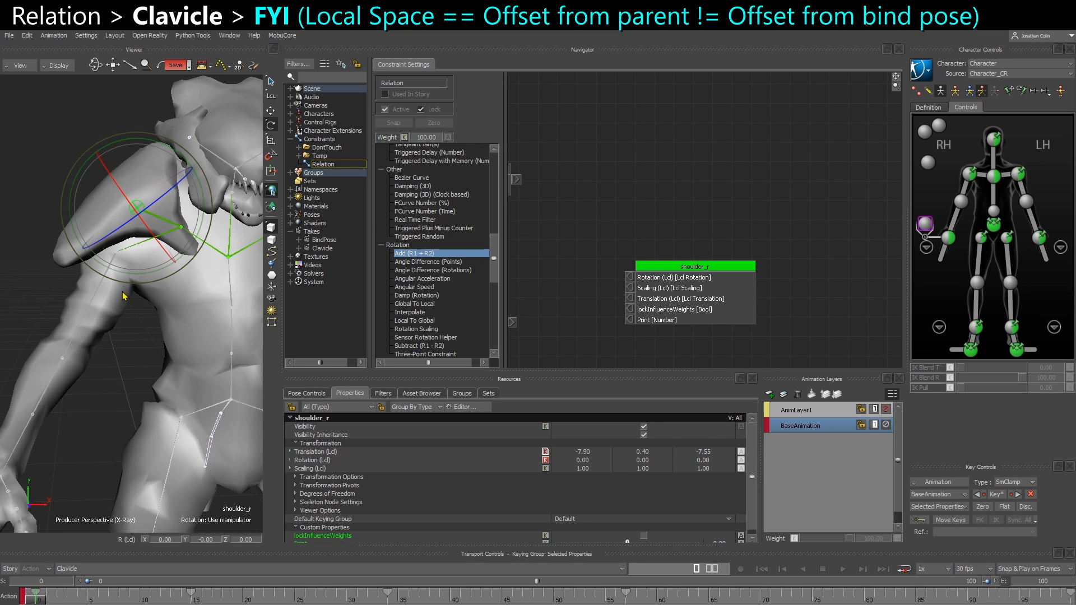
pyautogui.moveTo(140, 275)
pyautogui.mouseDown()
pyautogui.moveTo(119, 271)
pyautogui.moveTo(135, 270)
pyautogui.mouseUp()
pyautogui.hotkey('ctrl', 'z')
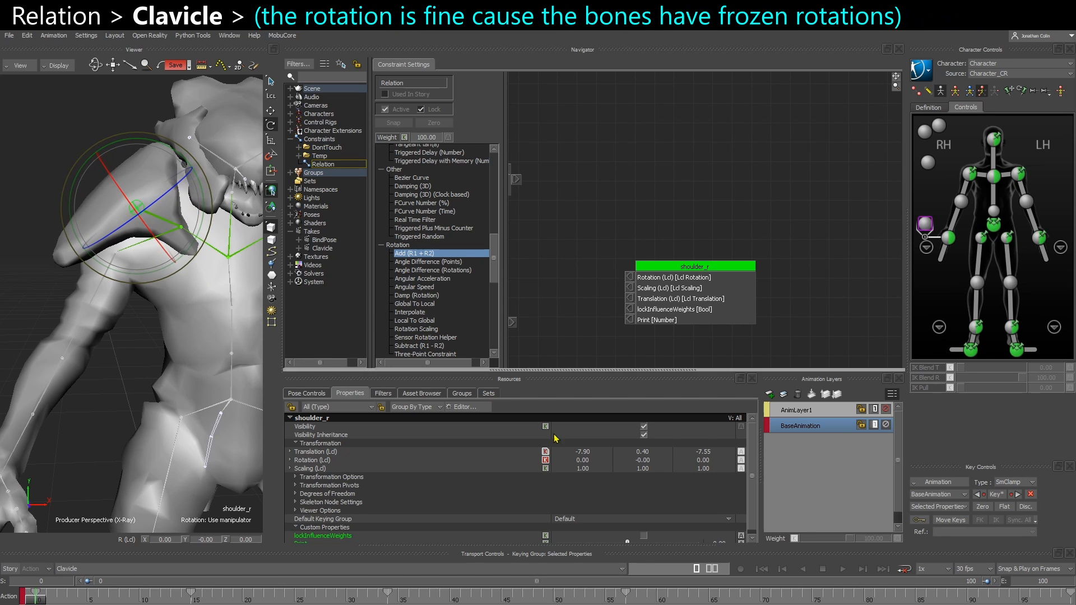
pyautogui.click(502, 461)
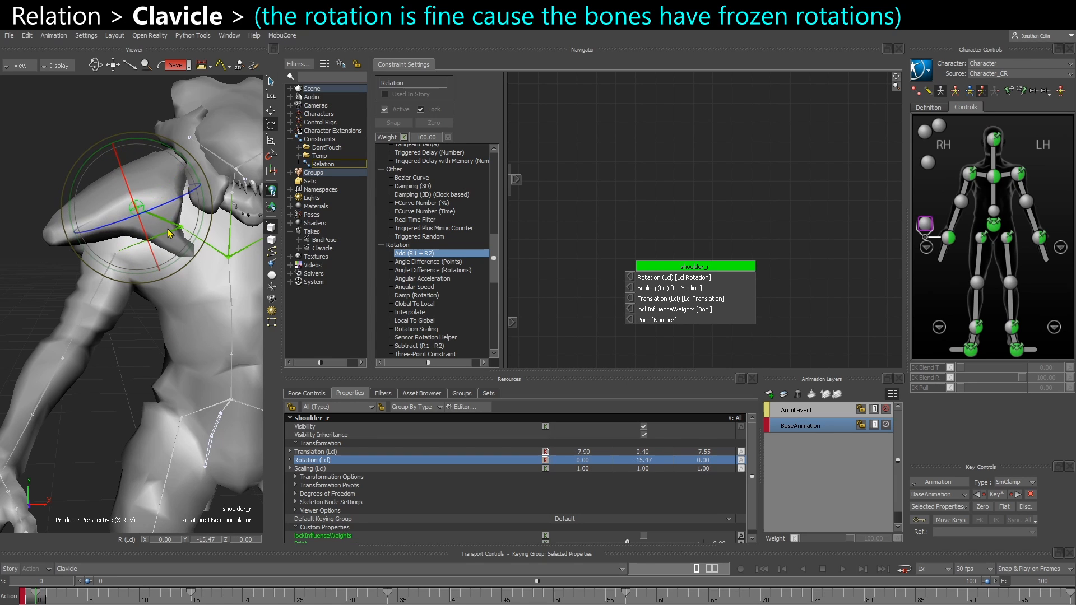
# Examine shoulder_r's Pre Rotation under its Degrees of Freedom rotation settings and compare it with the local translation
pyautogui.click(296, 495)
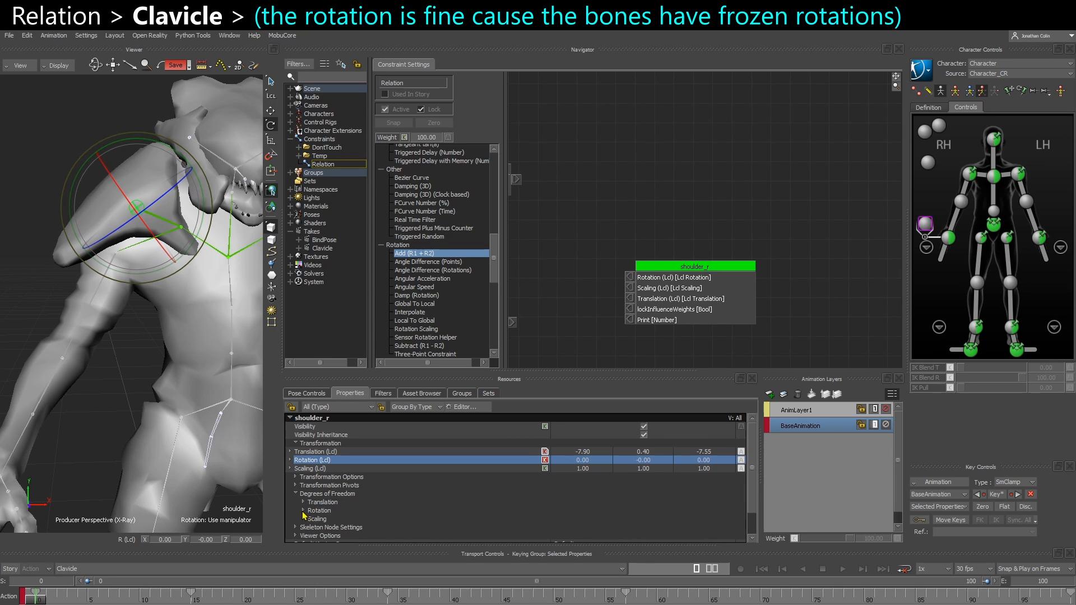
pyautogui.click(303, 511)
pyautogui.click(306, 498)
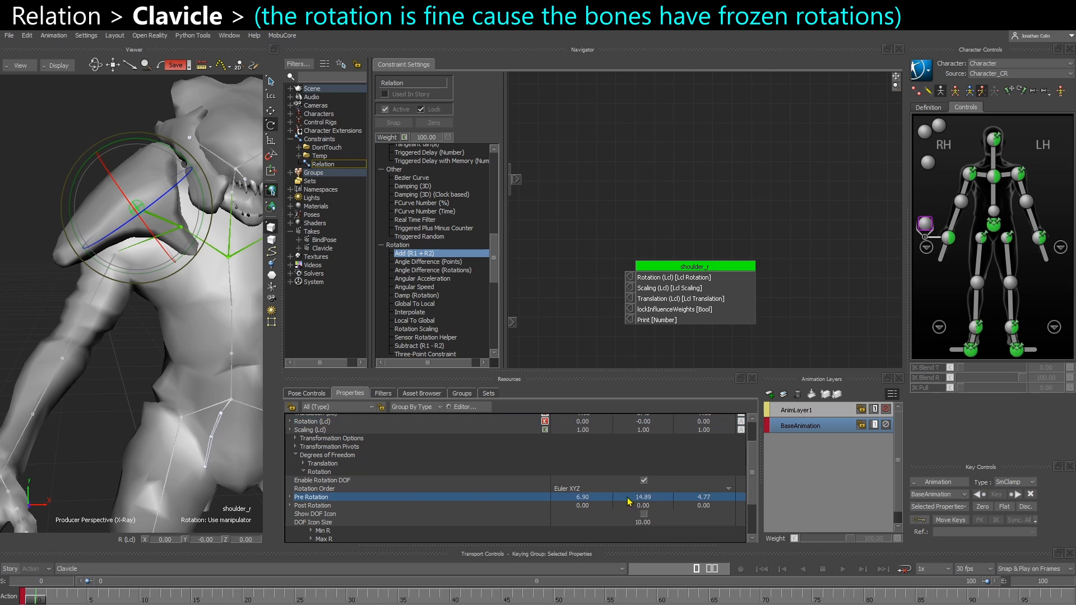
pyautogui.scroll(1, 591, 504)
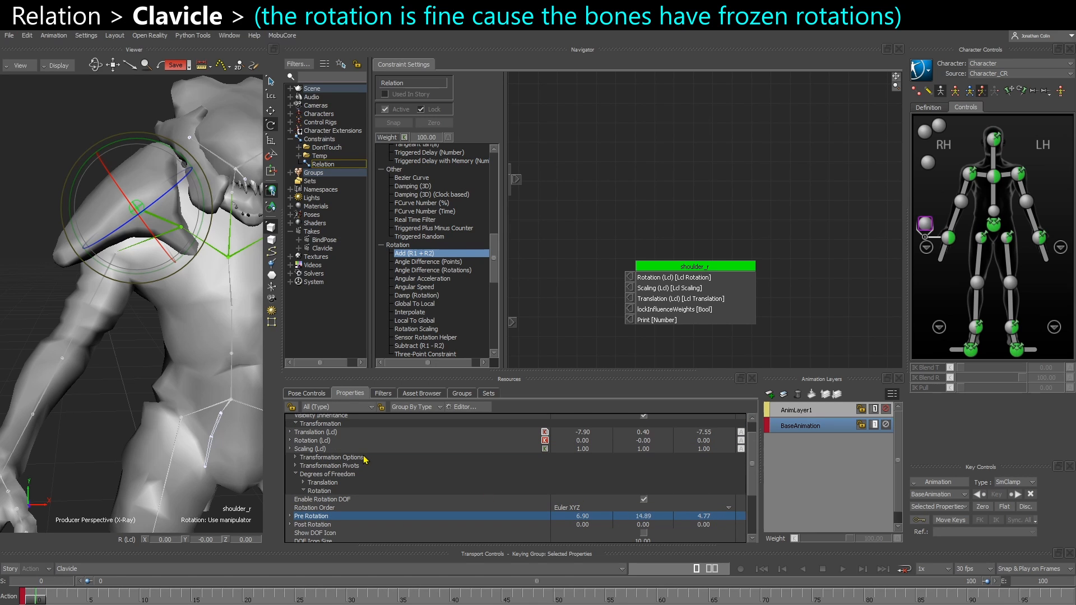
pyautogui.scroll(1, 303, 457)
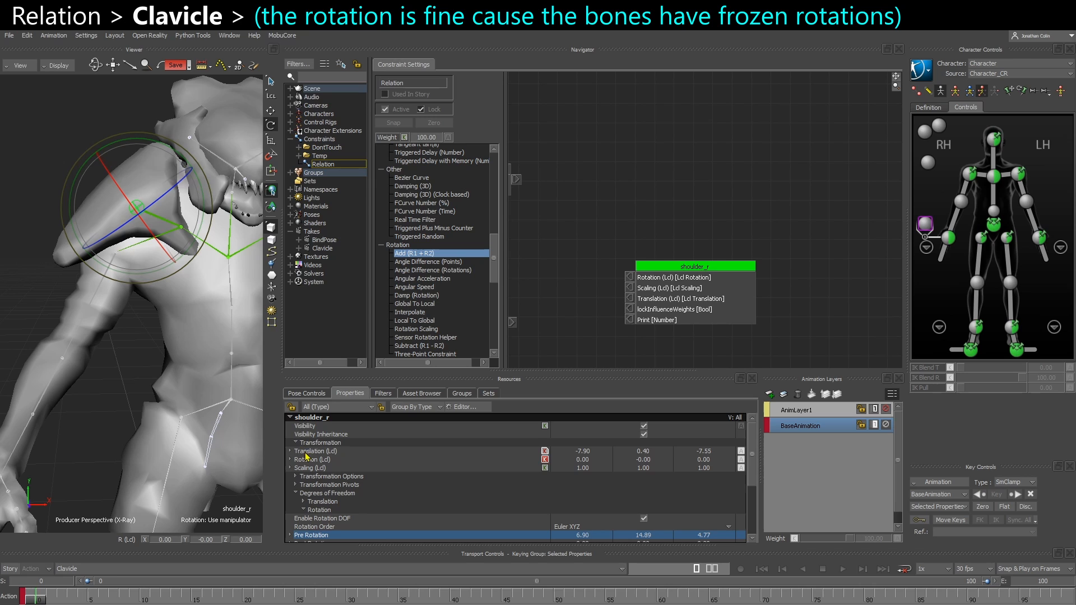
pyautogui.click(306, 452)
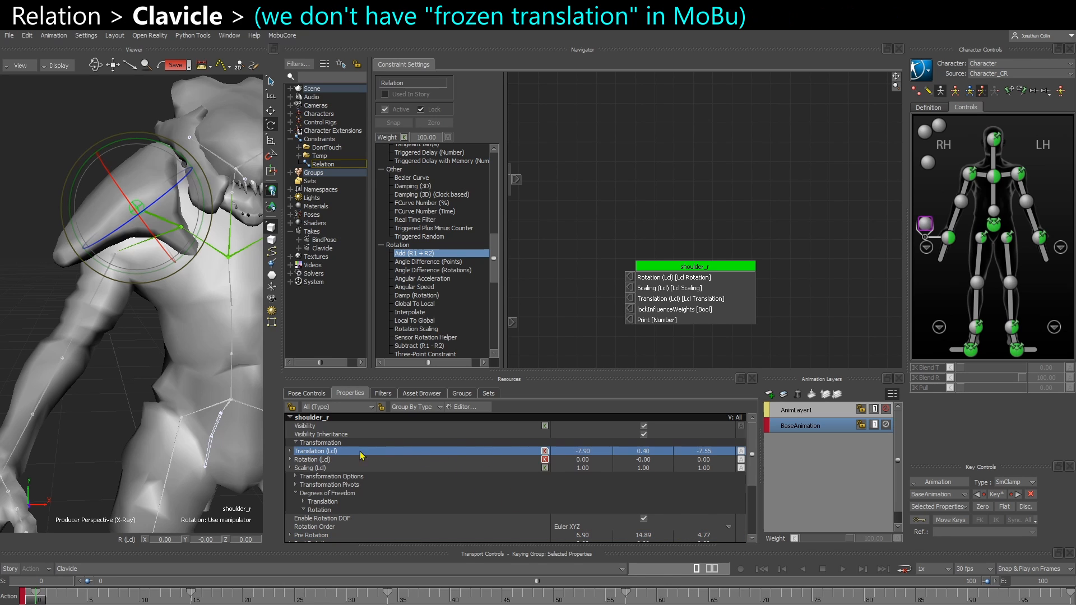
pyautogui.click(296, 494)
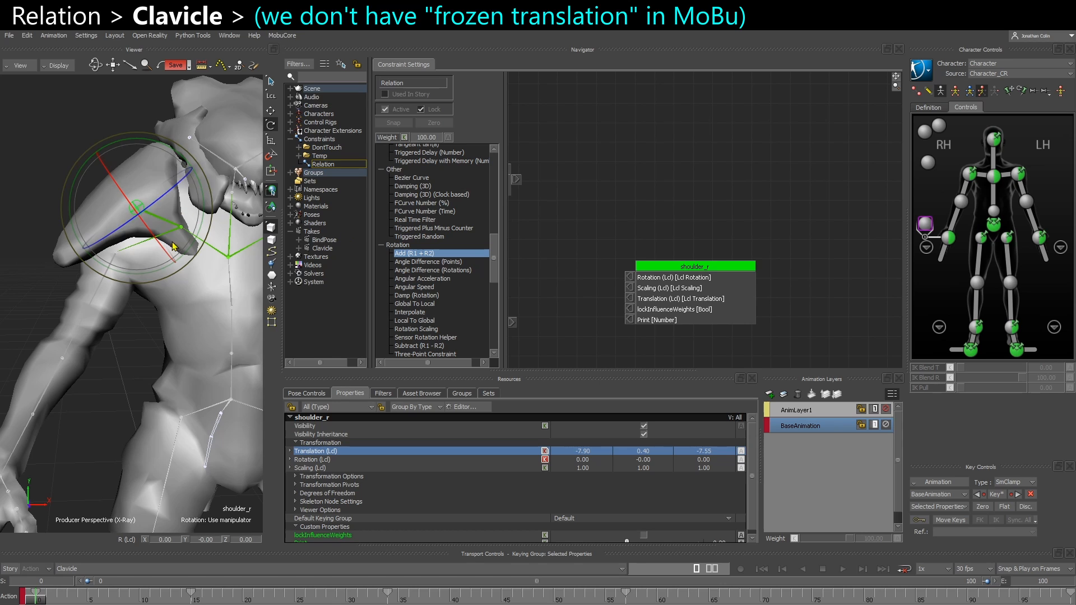
# Try moving the shoulder_r bone from its posed position toward its parent joint, and undo the moves
pyautogui.press('t')
pyautogui.moveTo(143, 227); pyautogui.dragTo(172, 222)
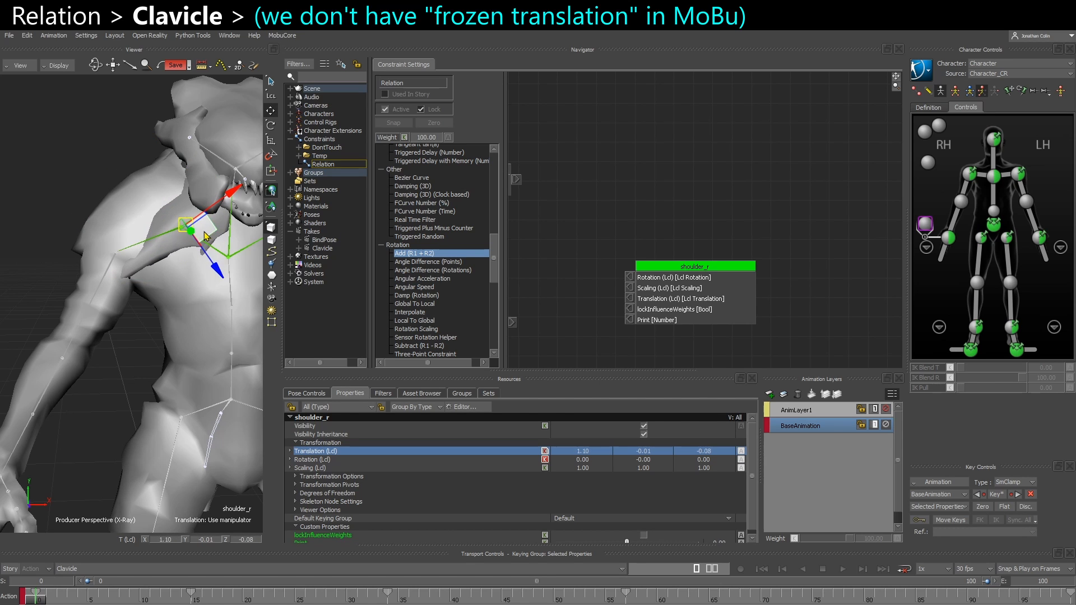
pyautogui.hotkey('ctrl', 'z')
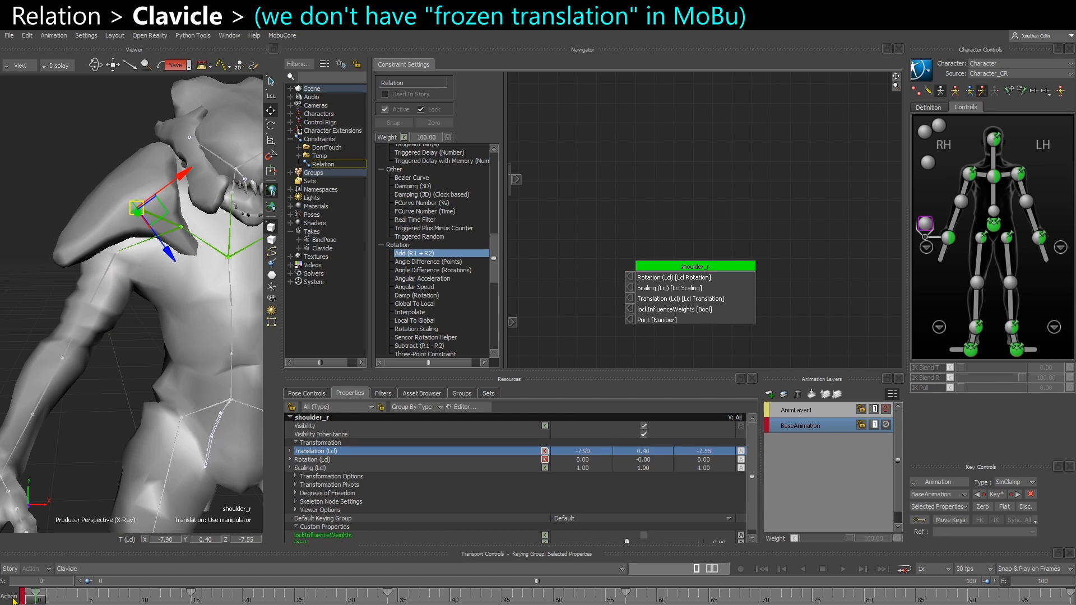
pyautogui.moveTo(37, 600)
pyautogui.mouseDown()
pyautogui.moveTo(51, 600)
pyautogui.moveTo(28, 599)
pyautogui.mouseUp()
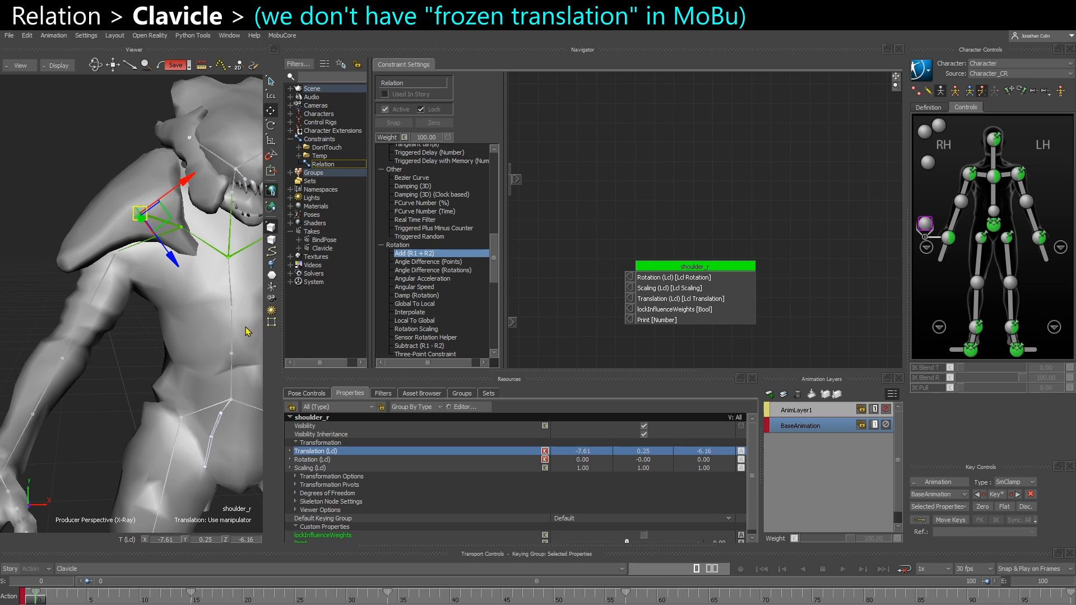
pyautogui.keyDown('ctrl'); pyautogui.keyDown('shift'); pyautogui.moveTo(154, 327); pyautogui.dragTo(140, 346); pyautogui.keyUp('shift'); pyautogui.keyUp('ctrl')
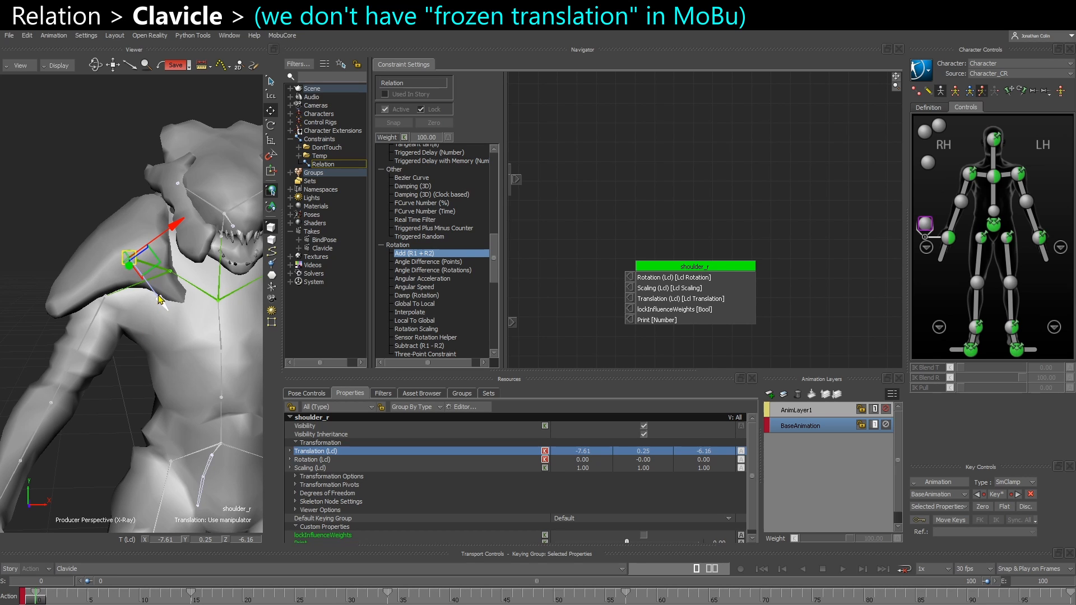
pyautogui.scroll(3, 146, 302)
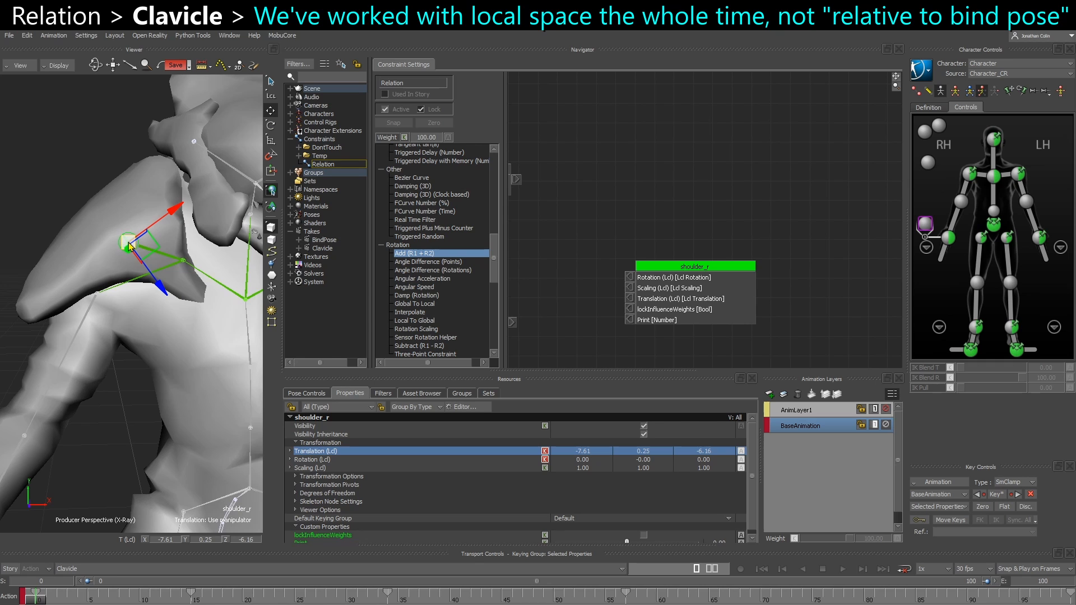
pyautogui.moveTo(128, 246)
pyautogui.mouseDown()
pyautogui.moveTo(92, 235)
pyautogui.moveTo(132, 246)
pyautogui.moveTo(120, 196)
pyautogui.moveTo(140, 221)
pyautogui.moveTo(126, 241)
pyautogui.moveTo(191, 238)
pyautogui.moveTo(120, 234)
pyautogui.moveTo(126, 241)
pyautogui.moveTo(121, 201)
pyautogui.moveTo(125, 240)
pyautogui.moveTo(128, 230)
pyautogui.mouseUp()
pyautogui.hotkey('ctrl', 'z')
# Create a Null from the Elements templates and align its translation and rotation to the shoulder_r bone
pyautogui.moveTo(139, 450); pyautogui.dragTo(143, 455)
pyautogui.keyDown('ctrl'); pyautogui.moveTo(124, 437); pyautogui.dragTo(78, 389); pyautogui.keyUp('ctrl')
pyautogui.keyDown('shift'); pyautogui.moveTo(583, 314); pyautogui.dragTo(619, 282); pyautogui.keyUp('shift')
pyautogui.keyDown('shift'); pyautogui.moveTo(619, 281); pyautogui.dragTo(670, 293); pyautogui.keyUp('shift')
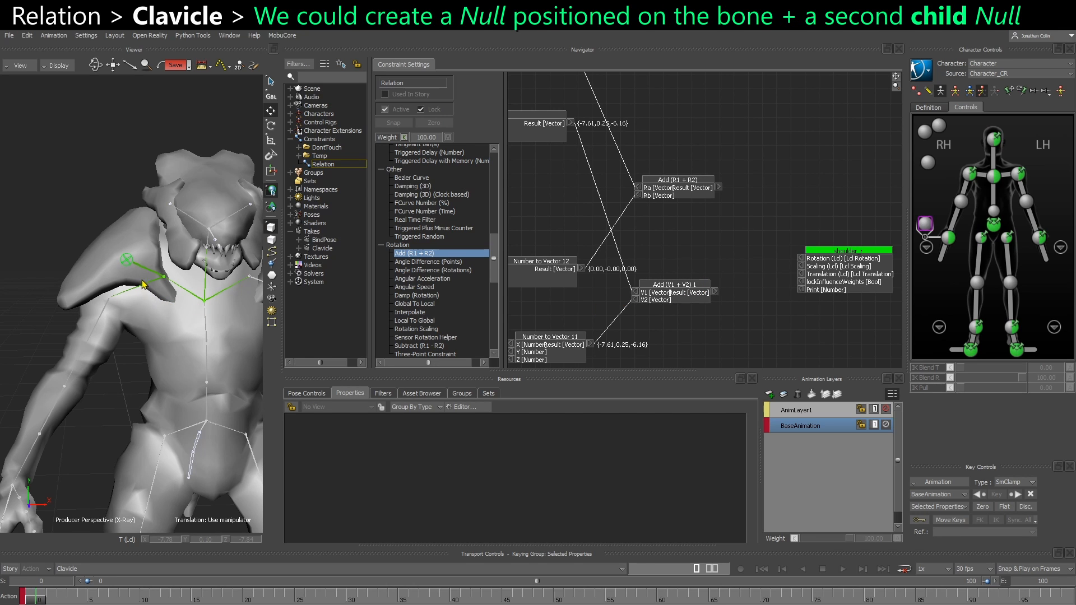
pyautogui.keyDown('ctrl'); pyautogui.moveTo(147, 285); pyautogui.dragTo(280, 385); pyautogui.keyUp('ctrl')
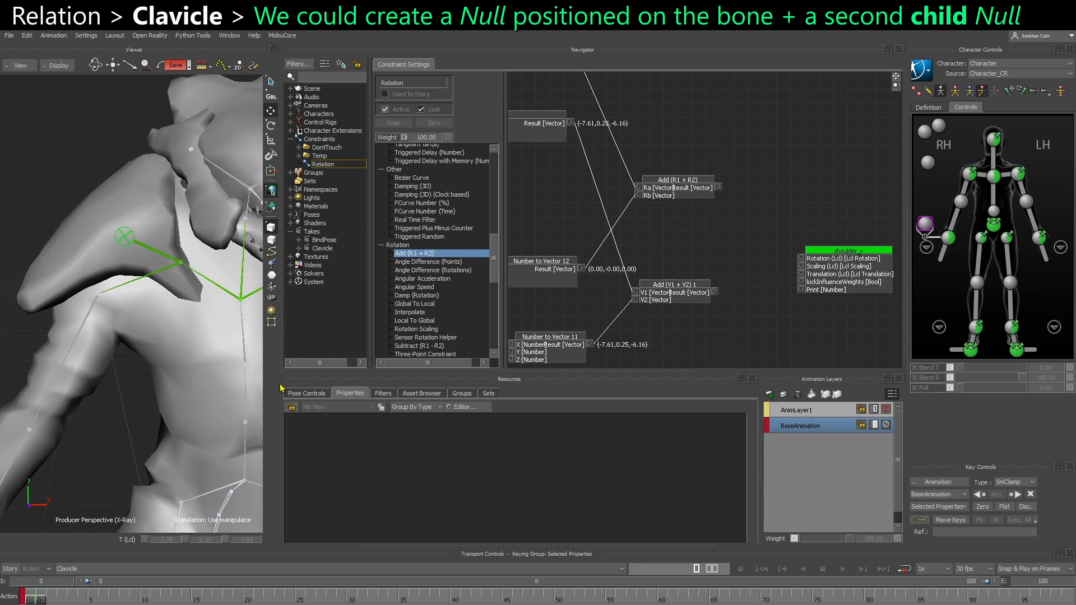
pyautogui.click(421, 393)
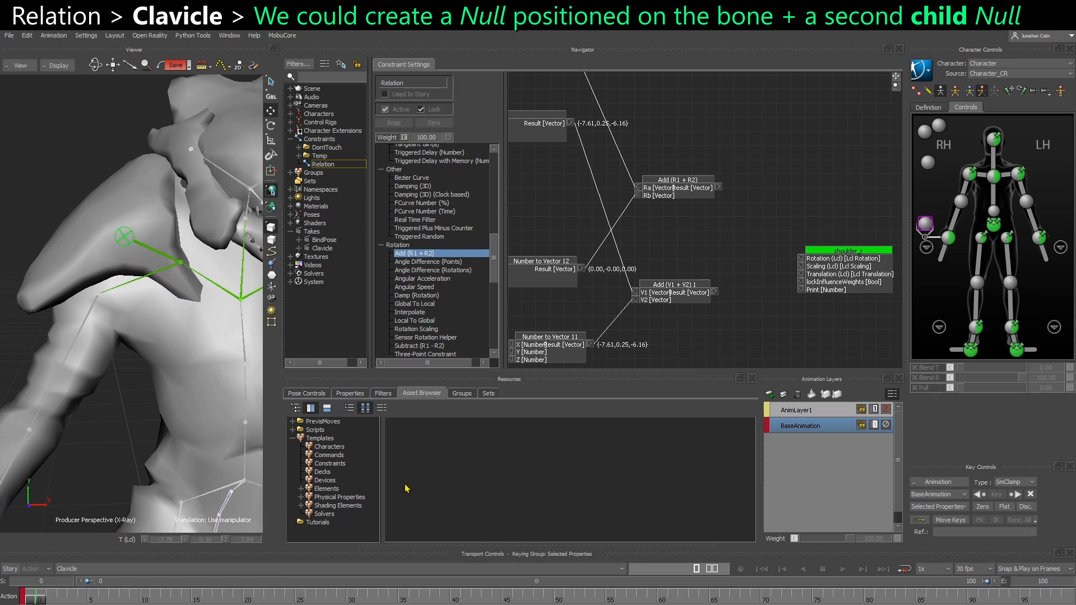
pyautogui.click(326, 489)
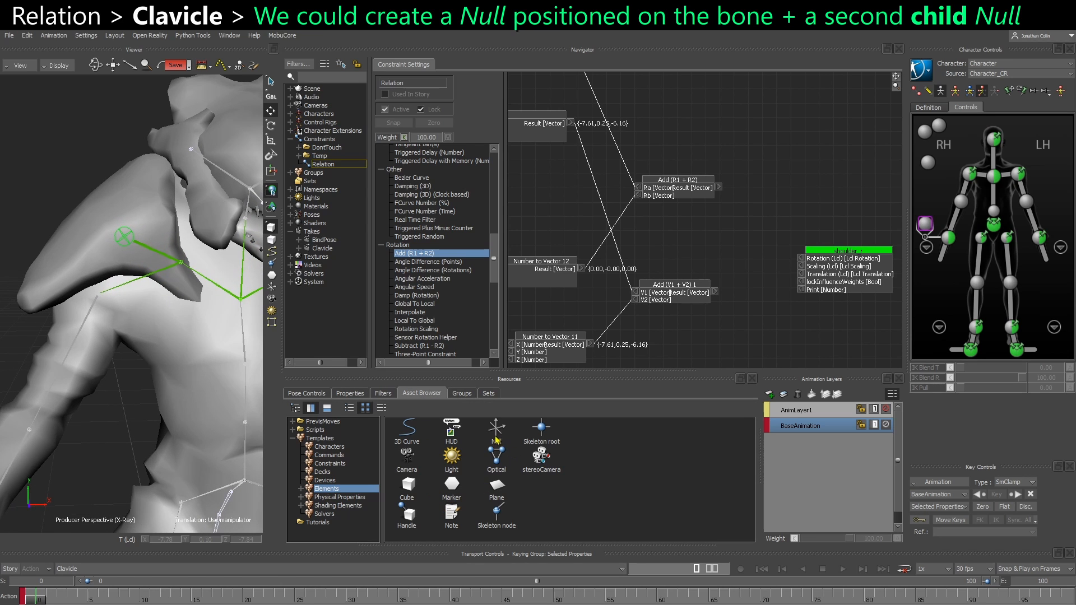
pyautogui.moveTo(496, 441); pyautogui.dragTo(126, 404)
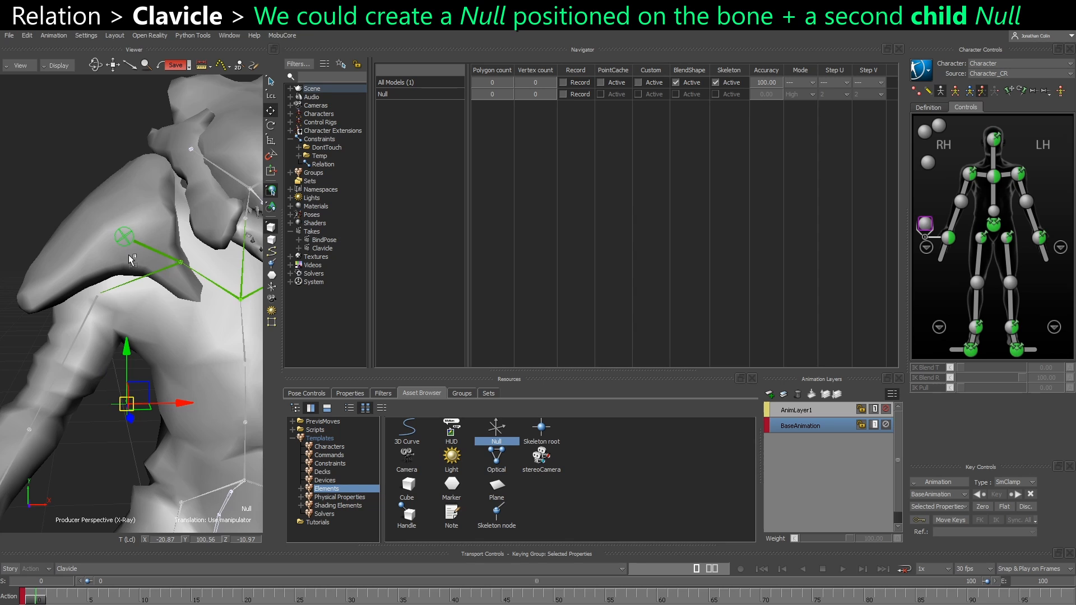
pyautogui.moveTo(132, 259); pyautogui.dragTo(134, 257)
pyautogui.moveTo(180, 240)
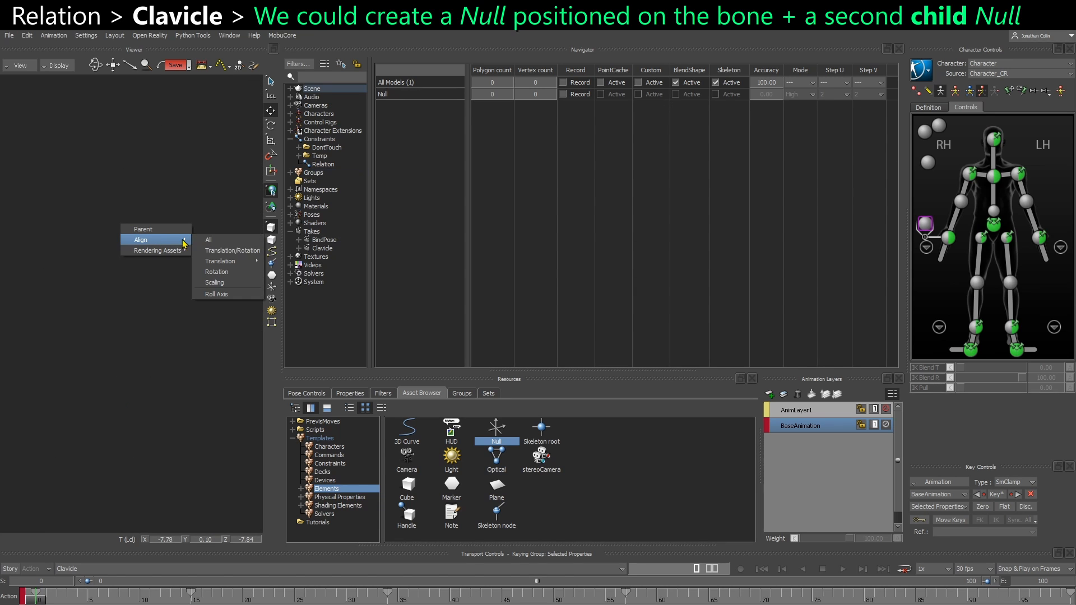
pyautogui.click(245, 256)
pyautogui.scroll(5, 142, 317)
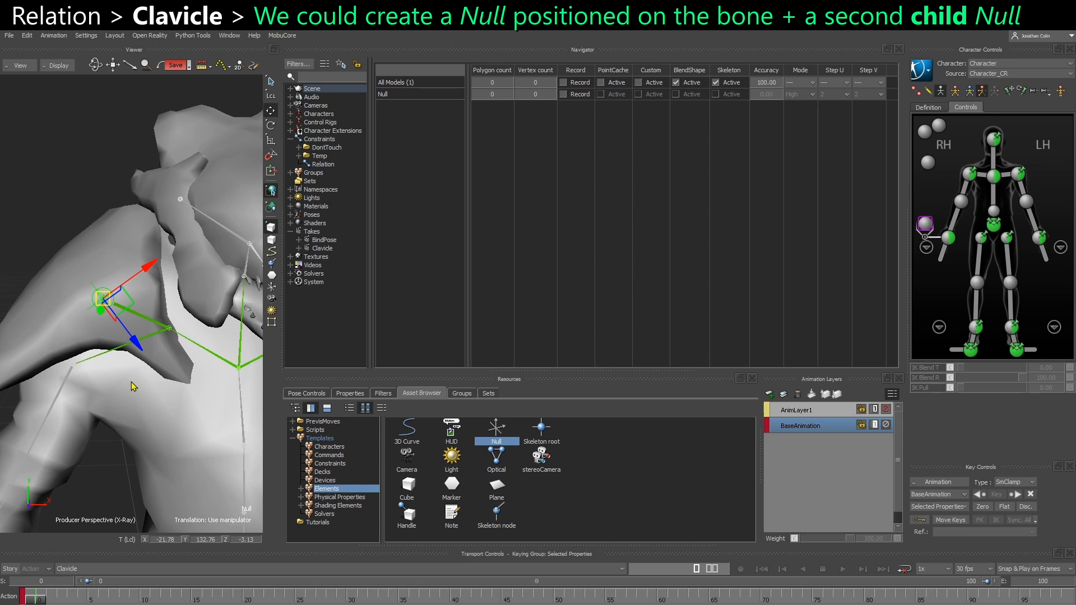
# Parent the new Null to the clavicle_r bone and show it in the schematic view
pyautogui.keyDown('alt'); pyautogui.click(167, 329); pyautogui.keyUp('alt')
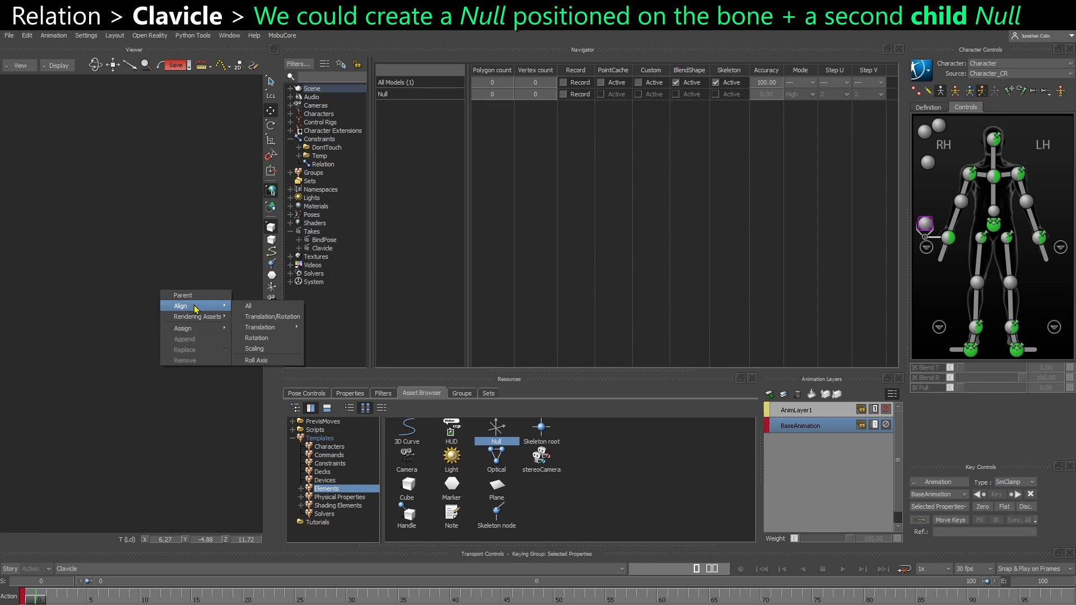
pyautogui.click(195, 298)
pyautogui.hotkey('ctrl', 'w')
pyautogui.press('f')
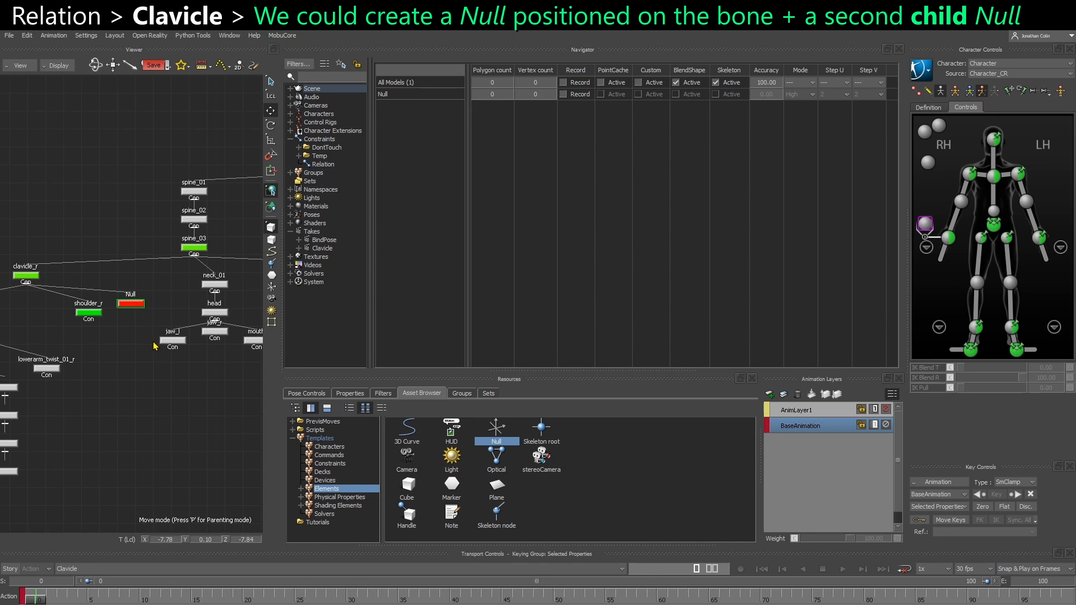
# Duplicate the Null in the schematic and make the copy, Null 1, its child
pyautogui.keyDown('shift'); pyautogui.moveTo(117, 332); pyautogui.dragTo(157, 320); pyautogui.keyUp('shift')
pyautogui.scroll(2, 143, 324)
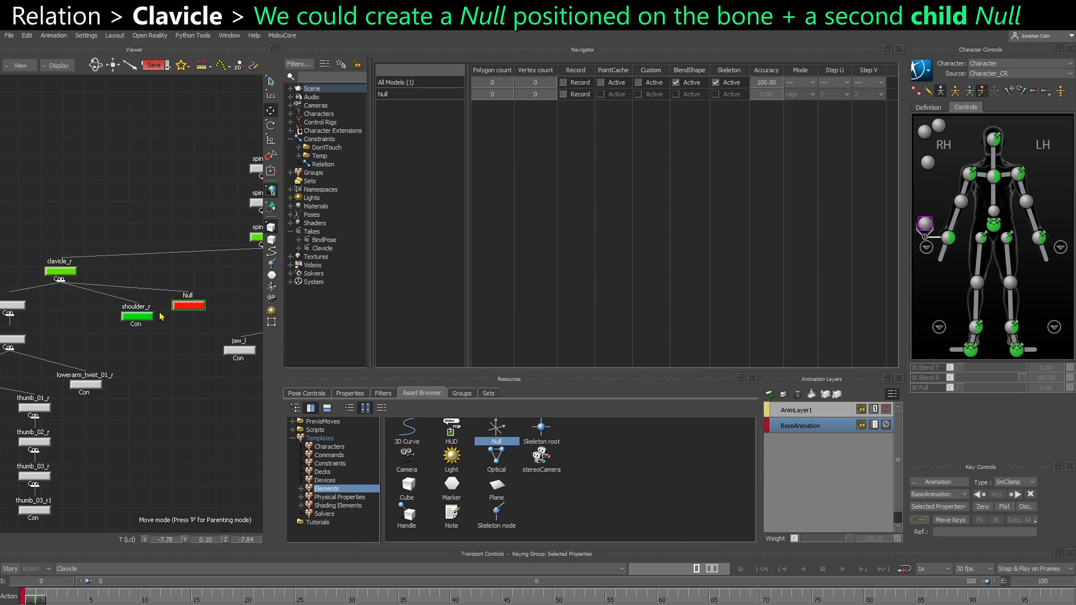
pyautogui.scroll(2, 176, 310)
pyautogui.hotkey('ctrl', 'v')
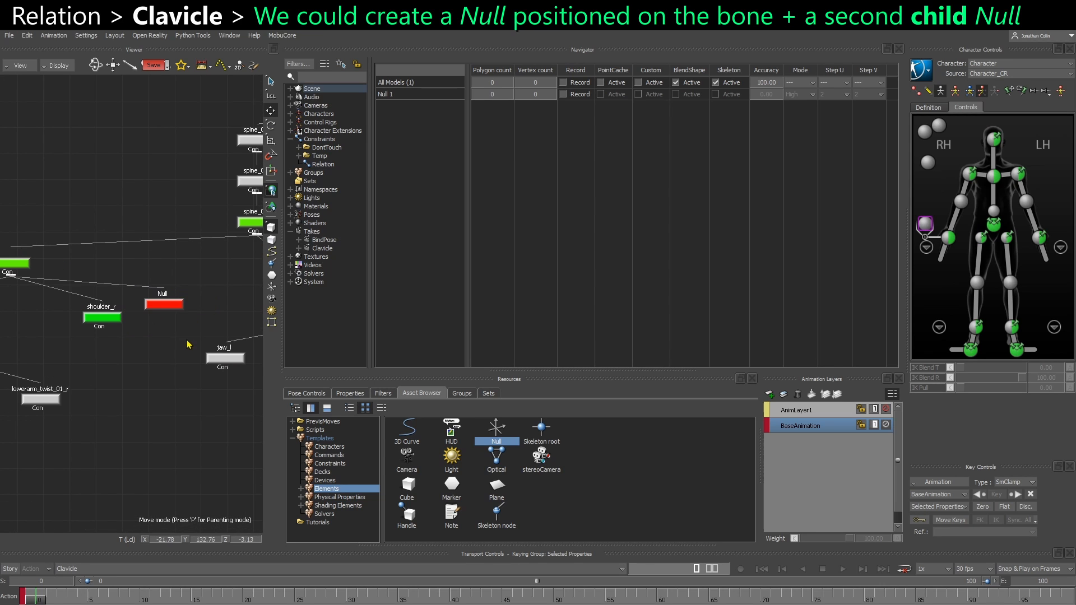
pyautogui.keyDown('alt'); pyautogui.click(168, 305); pyautogui.keyUp('alt')
pyautogui.click(185, 298)
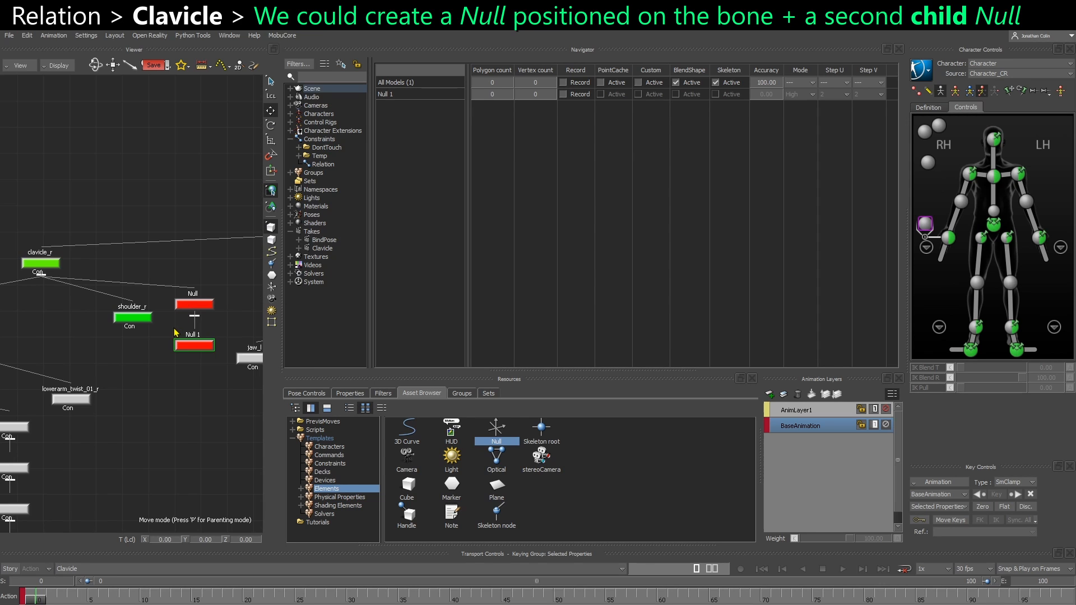
# Rename the parent Null as GRP_Shoulder_Rig
pyautogui.rightClick(206, 308)
pyautogui.click(261, 391)
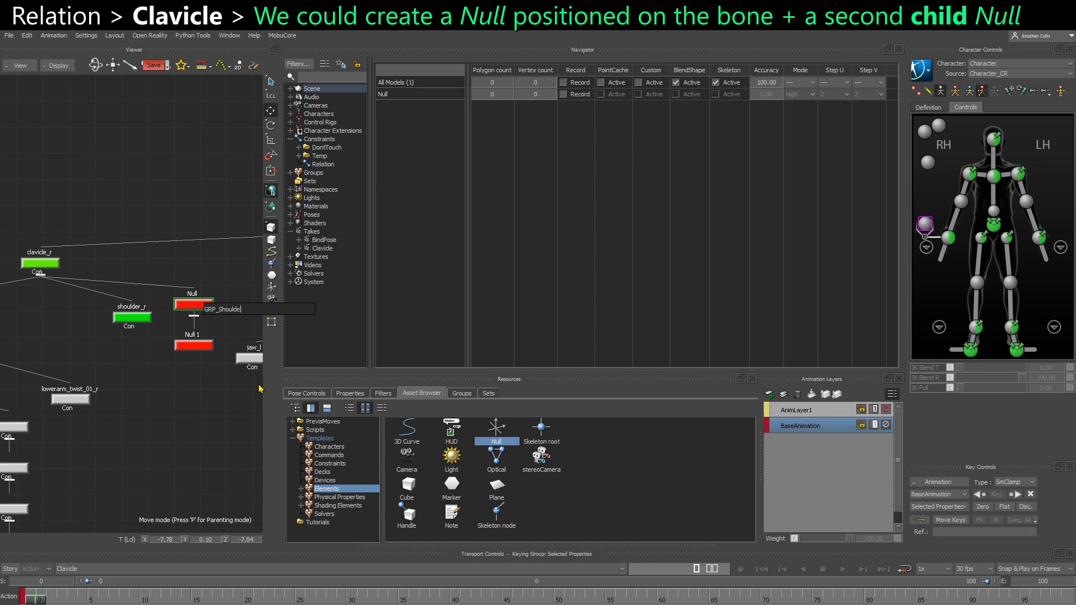
pyautogui.write('GRP_Shoulder_Rig')
pyautogui.press('Return')
# Rename the child Null as OFF_SHoulder_Rig
pyautogui.click(194, 345)
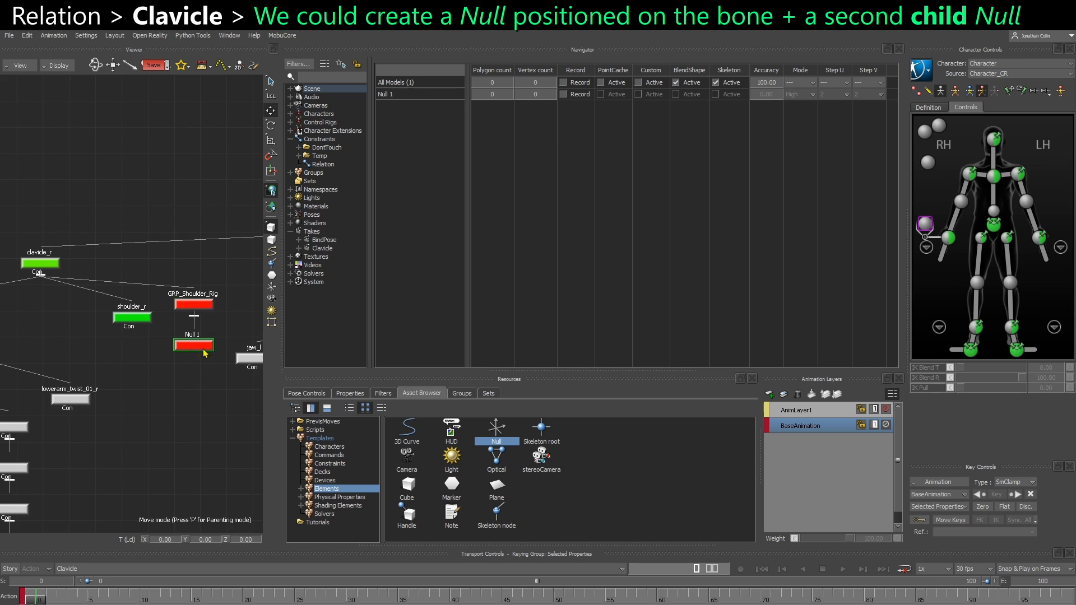
pyautogui.rightClick(203, 347)
pyautogui.click(249, 432)
pyautogui.write('OFF')
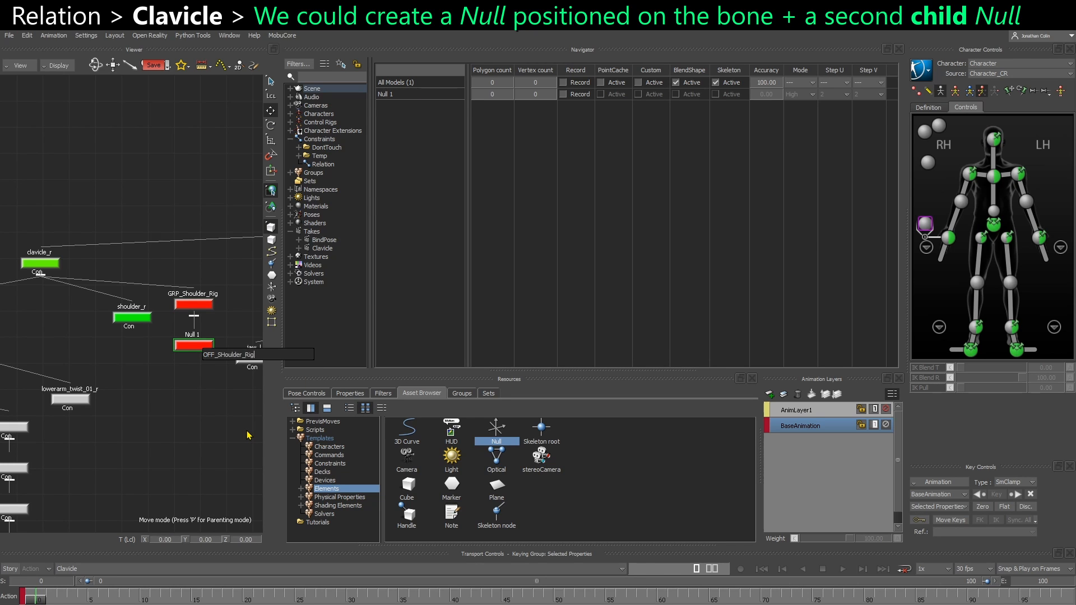
pyautogui.write('_SHoulder_Rig')
pyautogui.press('Return')
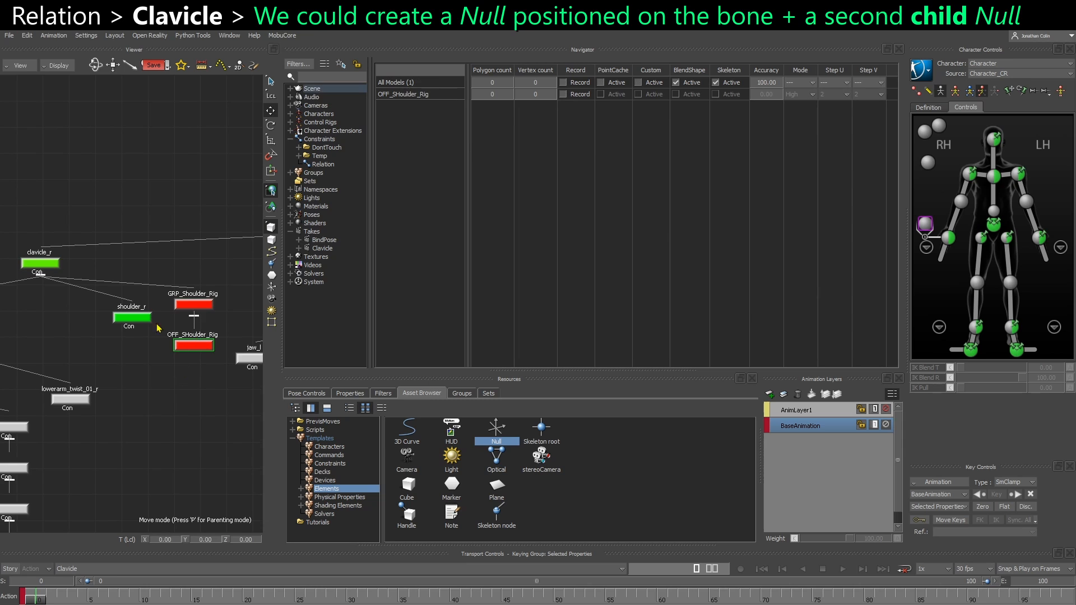
# Compare the local transform values of OFF_SHoulder_Rig and shoulder_r, trying a move of the child Null and undoing it
pyautogui.click(347, 394)
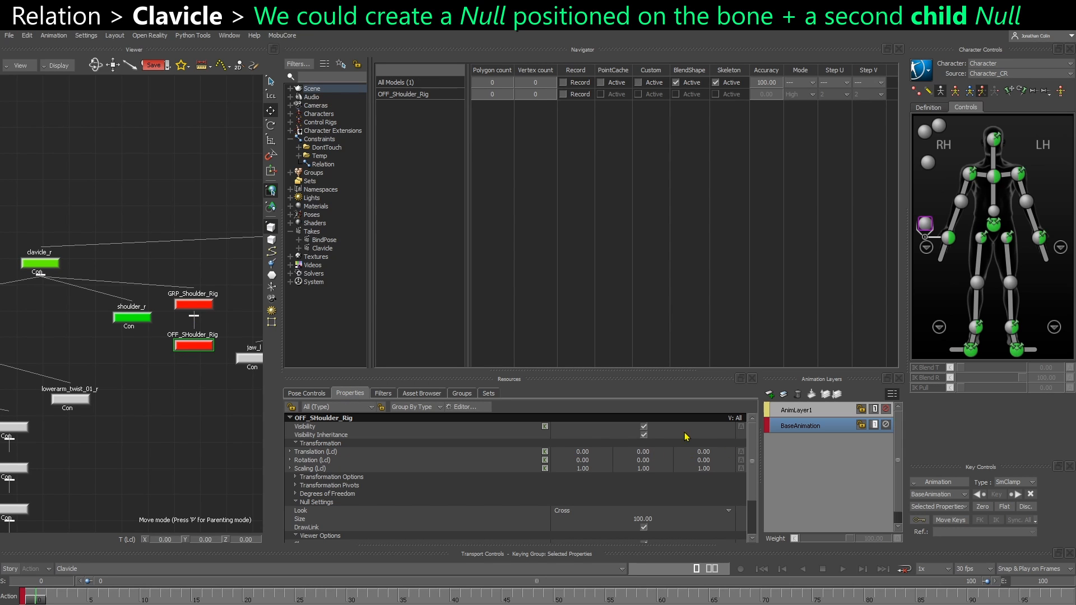
pyautogui.hotkey('ctrl', 'e')
pyautogui.moveTo(112, 305); pyautogui.dragTo(122, 292)
pyautogui.hotkey('ctrl', 'z')
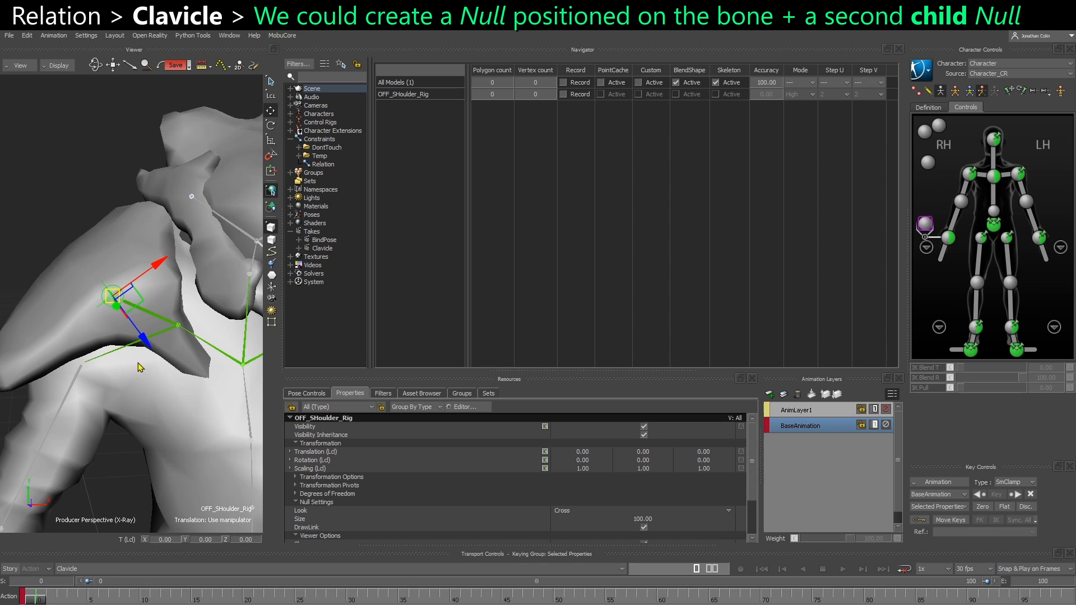
pyautogui.hotkey('ctrl', 'w')
pyautogui.click(133, 317)
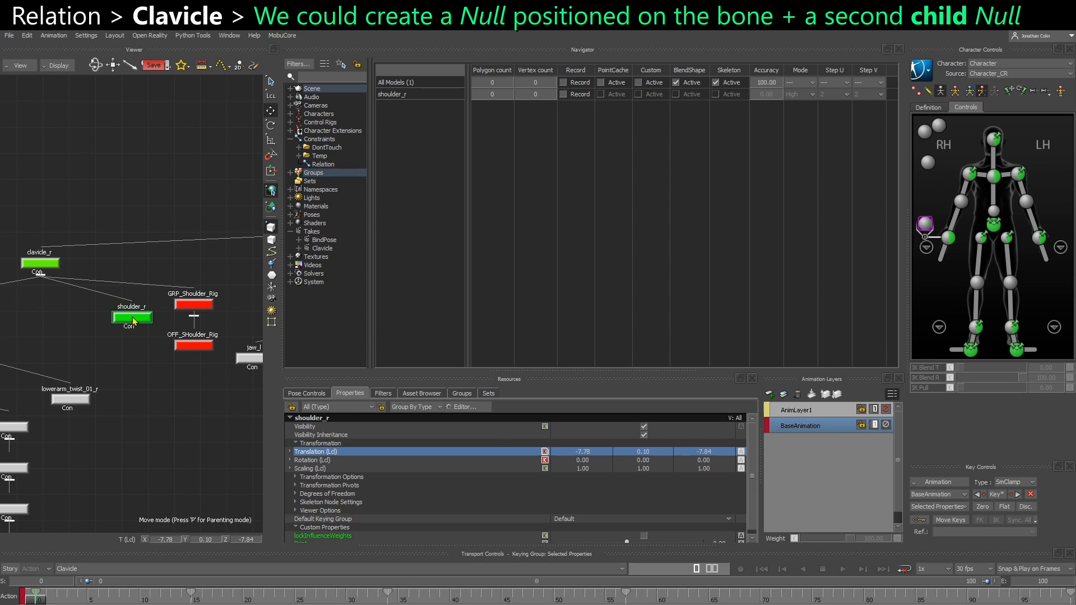
pyautogui.click(196, 347)
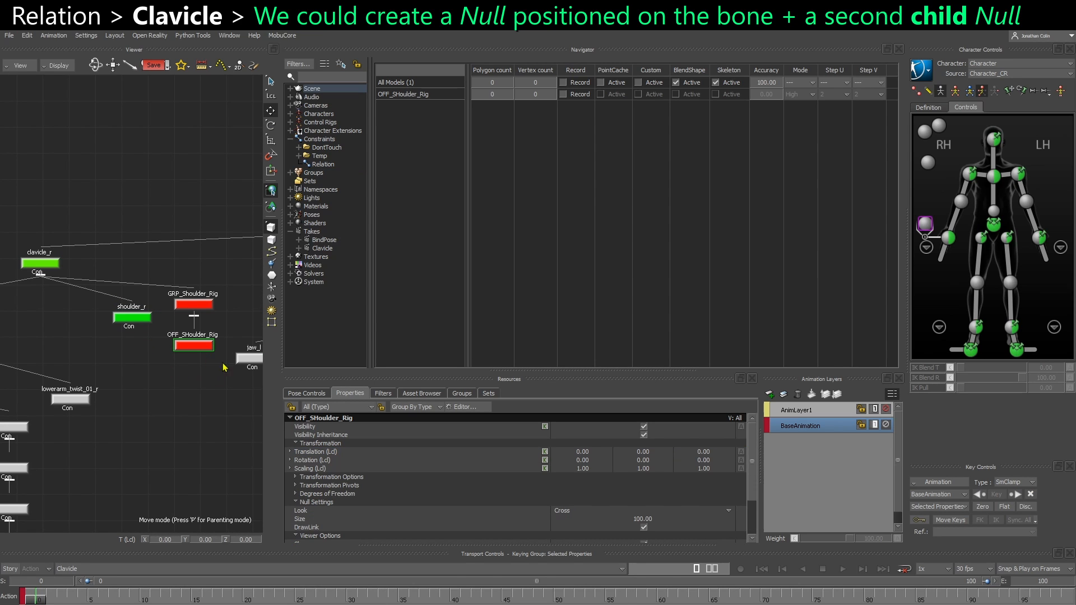
# Reopen the Relation constraint and connect the Add (R1 + R2) result to shoulder_r's local rotation input
pyautogui.click(299, 149)
pyautogui.click(299, 148)
pyautogui.click(323, 165)
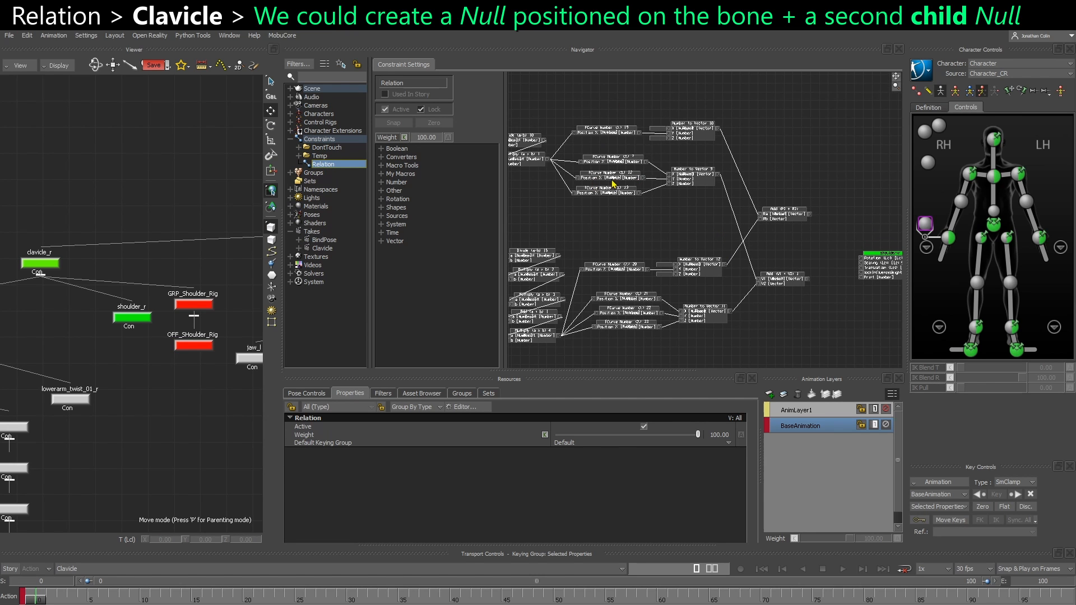
pyautogui.scroll(4, 614, 183)
pyautogui.scroll(-2, 706, 219)
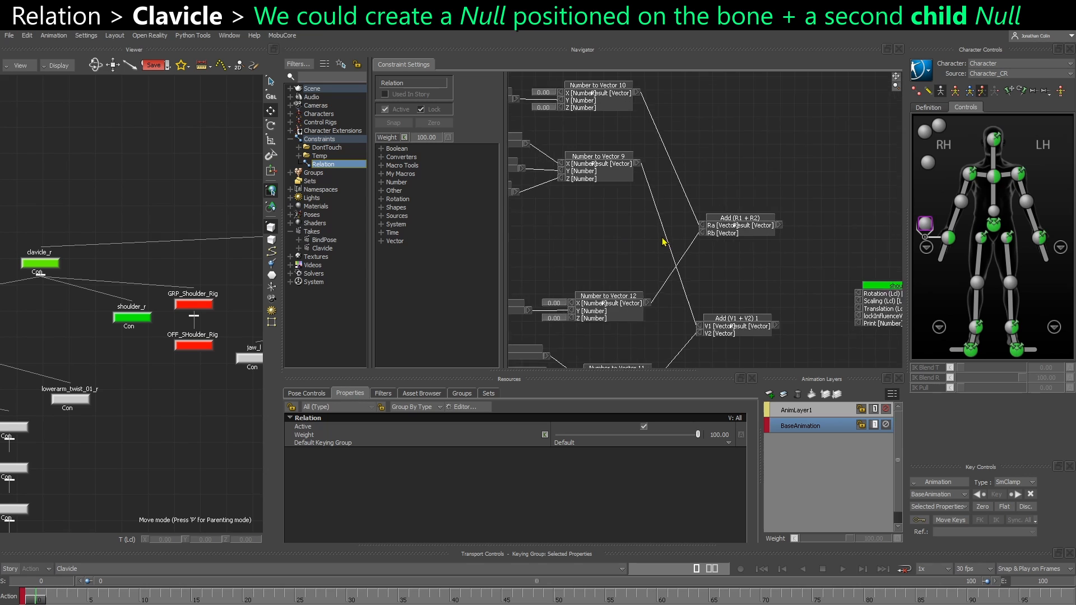
pyautogui.scroll(-2, 636, 241)
pyautogui.moveTo(769, 300); pyautogui.dragTo(744, 279)
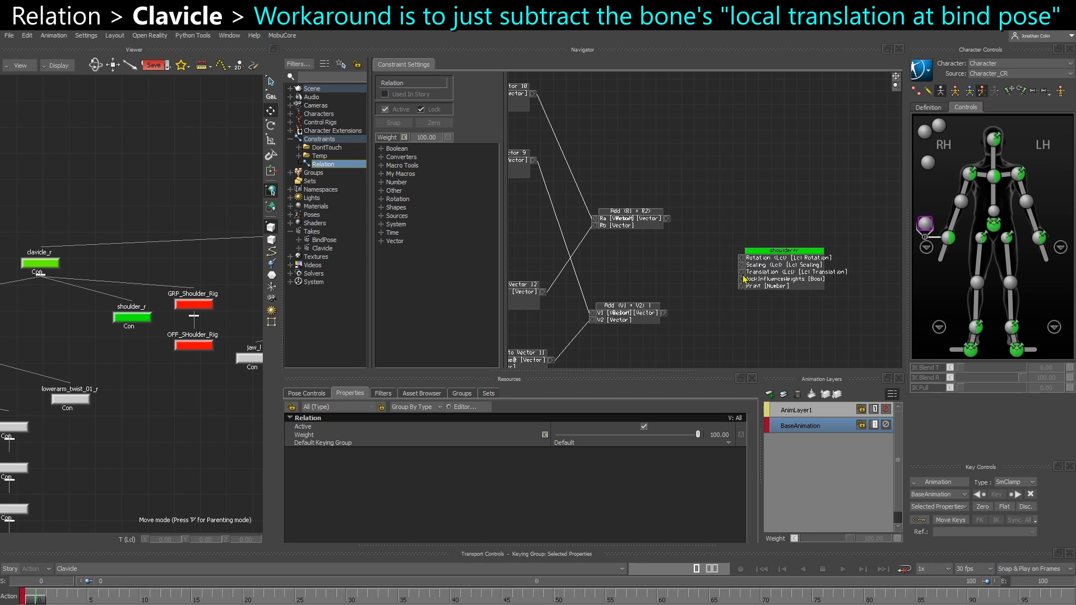
pyautogui.moveTo(640, 327); pyautogui.dragTo(639, 304, button='middle')
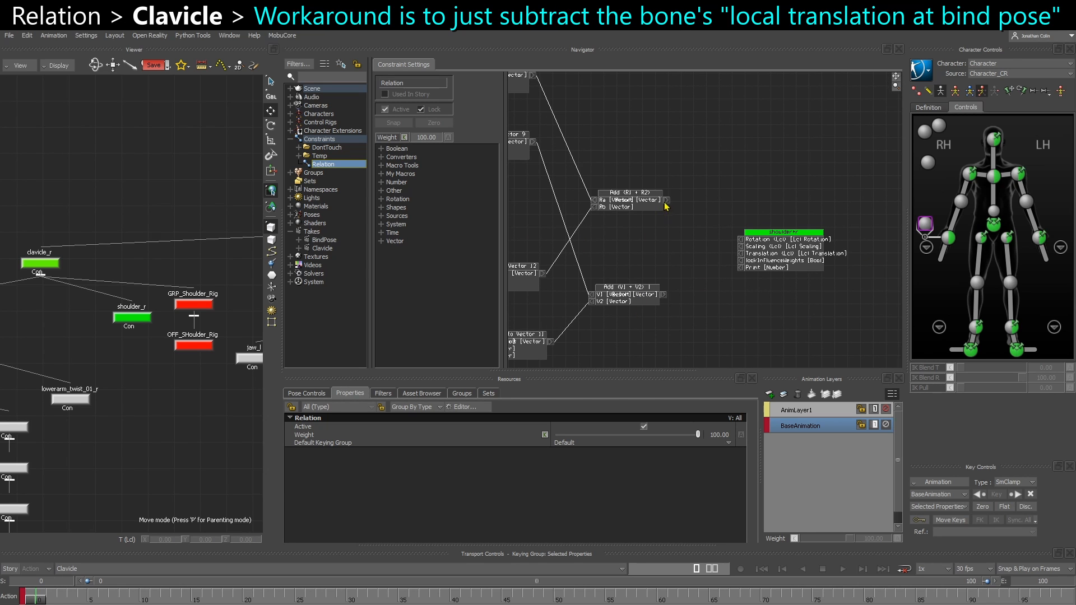
pyautogui.hotkey('ctrl', 'w')
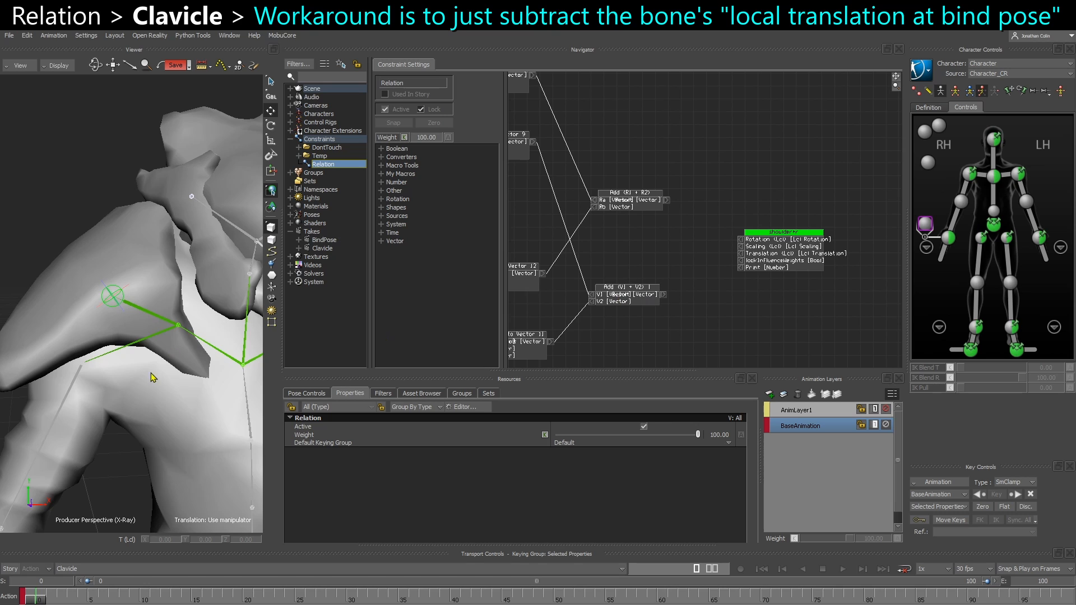
pyautogui.scroll(-1, 151, 372)
pyautogui.moveTo(668, 200); pyautogui.dragTo(766, 275)
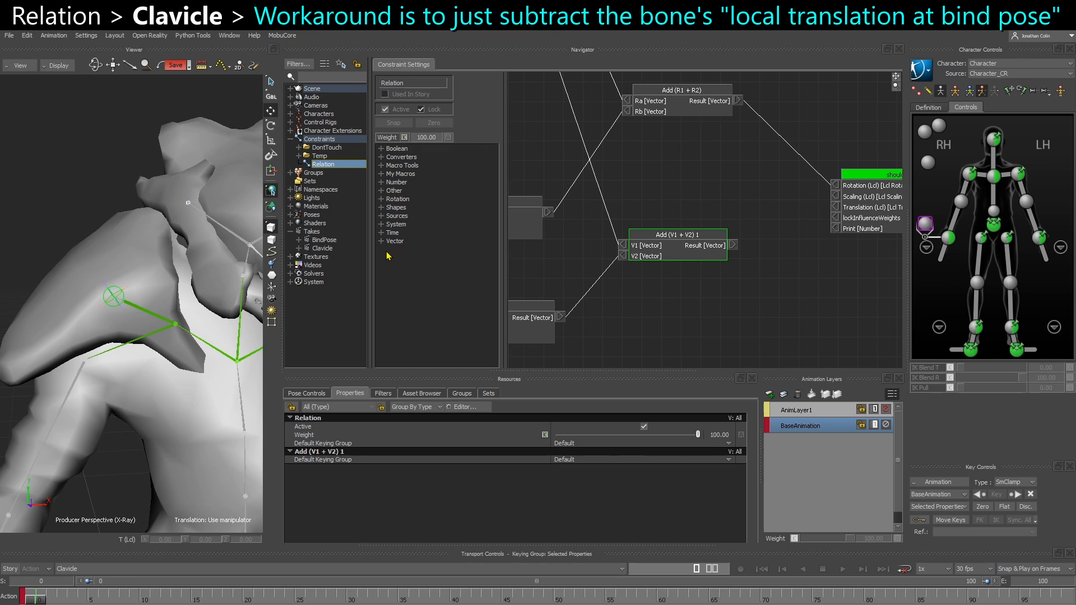
# Add a Subtract (V1 - V2) node, feed the Add (V1 + V2) 1 result into its V1, and select the shoulder_r bone
pyautogui.click(383, 244)
pyautogui.scroll(-5, 420, 303)
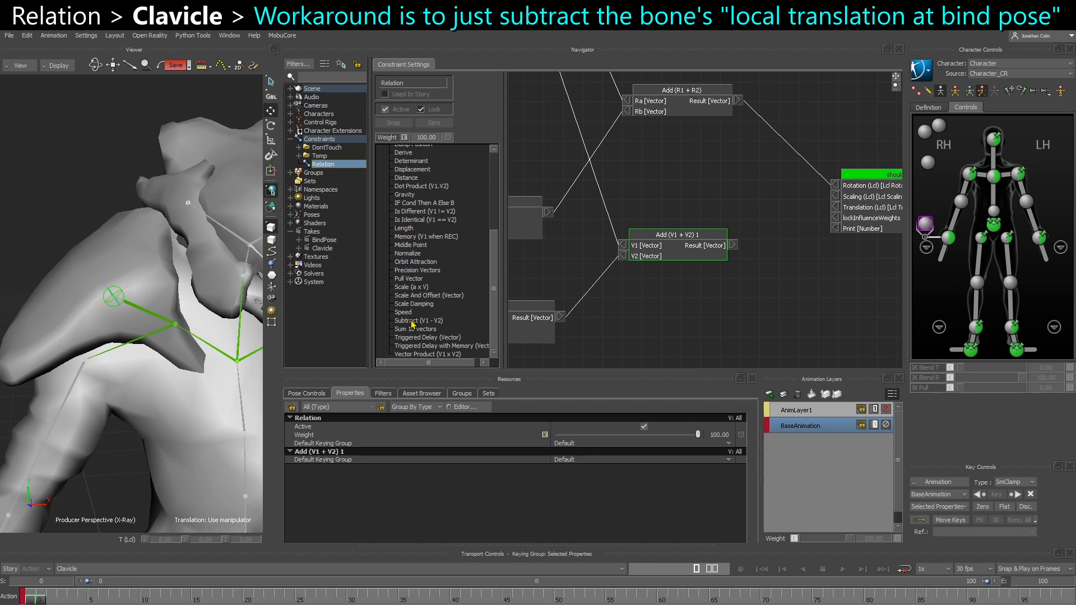
pyautogui.moveTo(411, 322); pyautogui.dragTo(634, 274)
pyautogui.moveTo(733, 245); pyautogui.dragTo(628, 290)
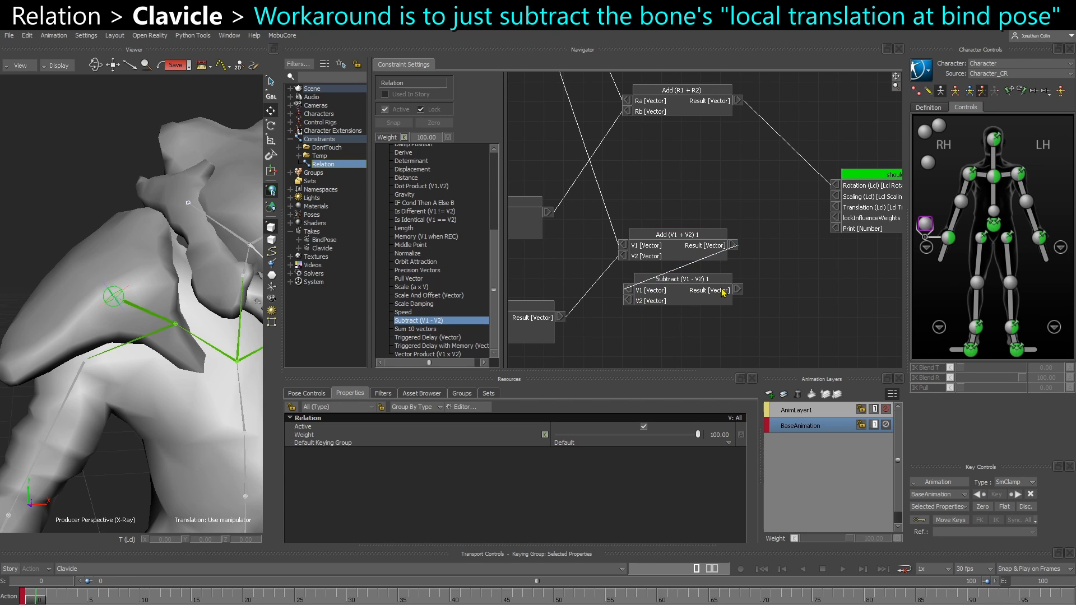
pyautogui.moveTo(739, 289); pyautogui.dragTo(796, 287)
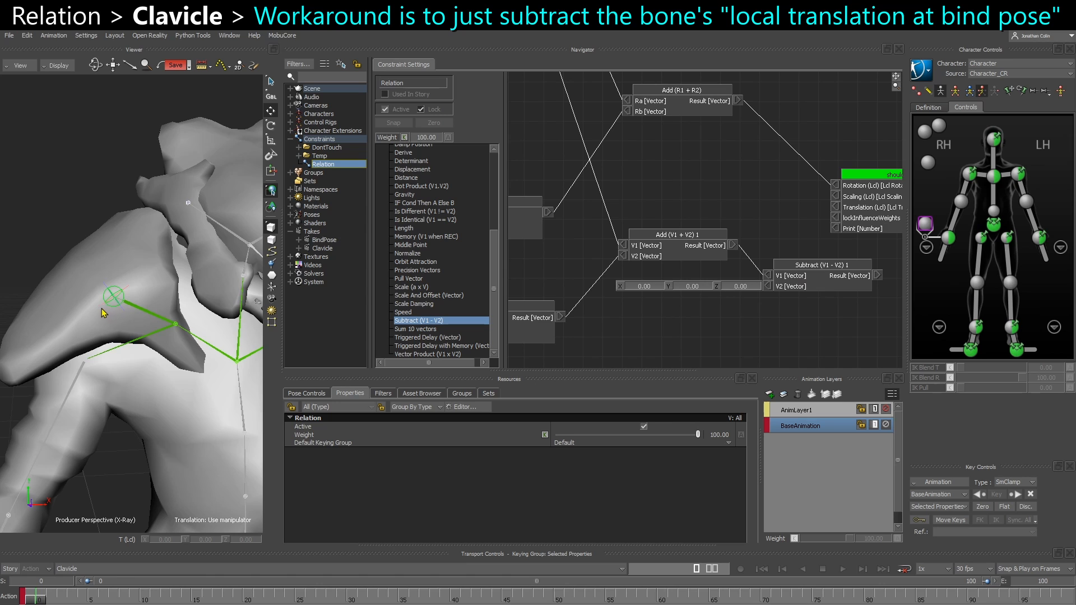
pyautogui.click(115, 297)
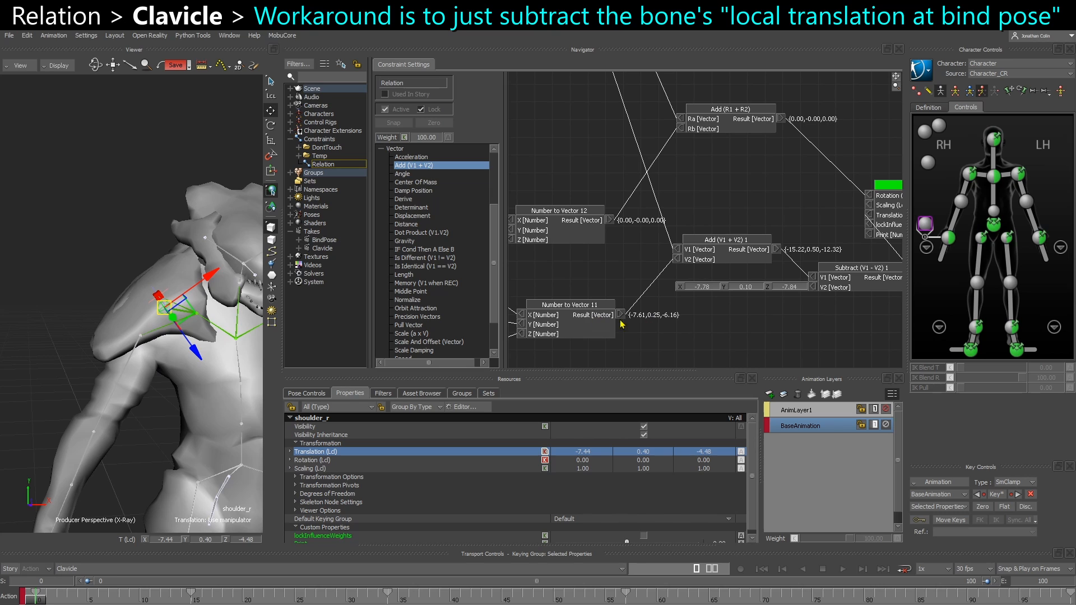
# Check the results of the Number to Vector nodes and bring the Subtract node beside Number to Vector 9
pyautogui.moveTo(616, 278); pyautogui.dragTo(634, 387, button='middle')
pyautogui.moveTo(628, 220); pyautogui.dragTo(651, 266, button='middle')
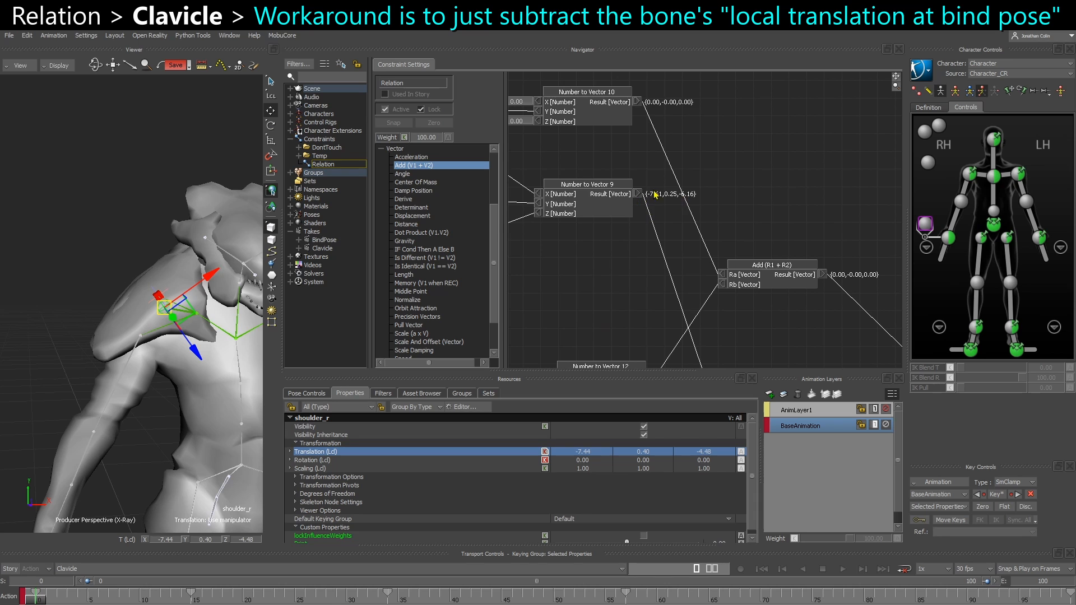
pyautogui.moveTo(677, 215); pyautogui.dragTo(580, 166, button='middle')
pyautogui.moveTo(615, 218); pyautogui.dragTo(633, 183, button='middle')
pyautogui.moveTo(756, 216); pyautogui.dragTo(723, 182)
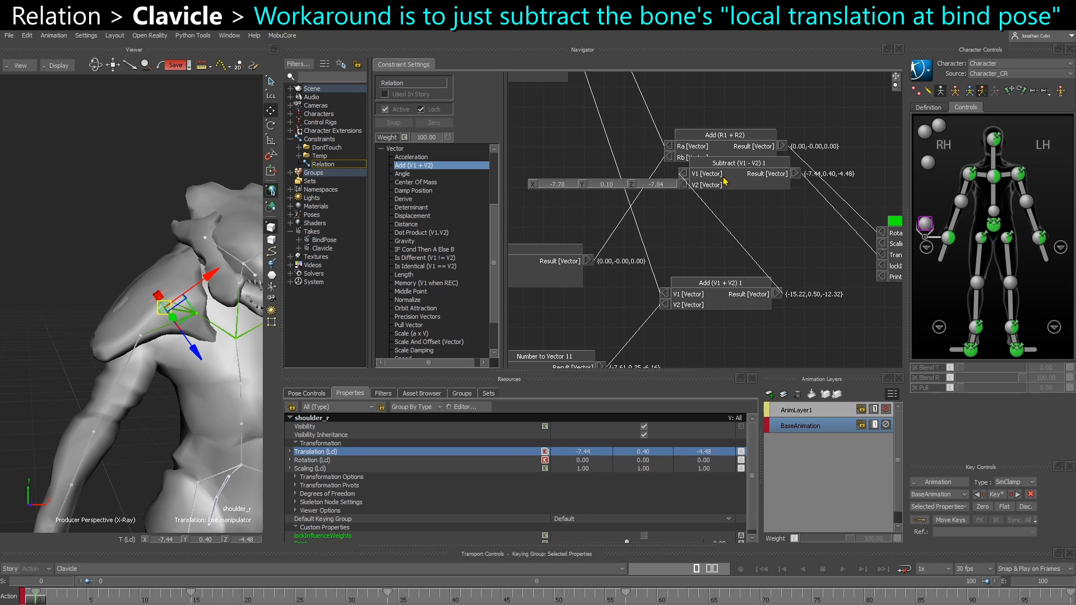
pyautogui.moveTo(723, 181); pyautogui.dragTo(771, 282, button='middle')
pyautogui.moveTo(771, 286); pyautogui.dragTo(786, 199)
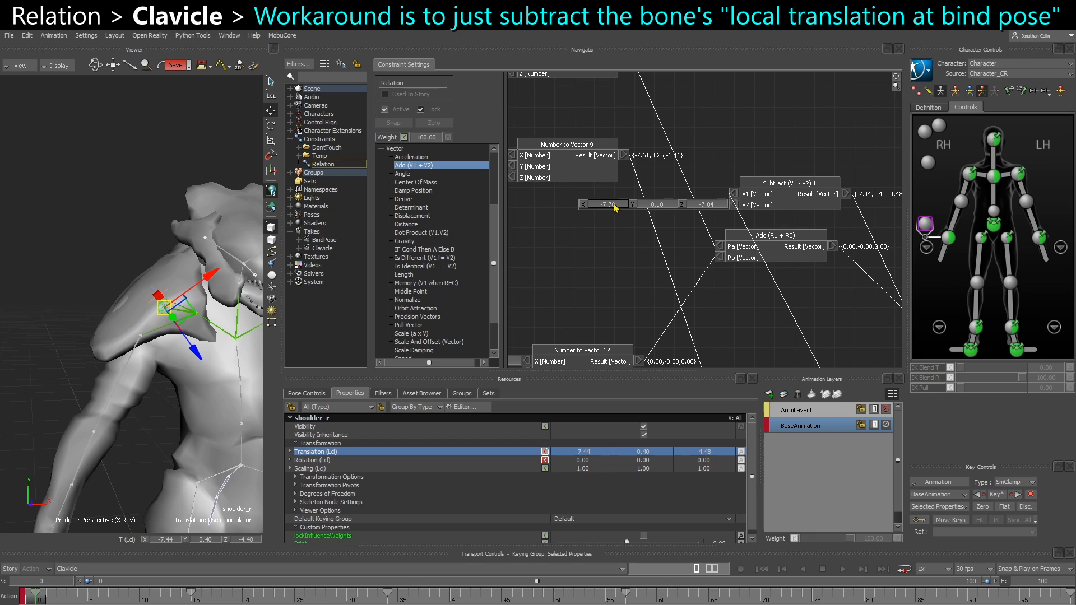
# Set the Subtract node's V2 to -7.61, 0.25, -6.16 and move the node back near Add (V1 + V2) 1
pyautogui.doubleClick(615, 205)
pyautogui.write('-7.61')
pyautogui.press('Tab')
pyautogui.write('0.25')
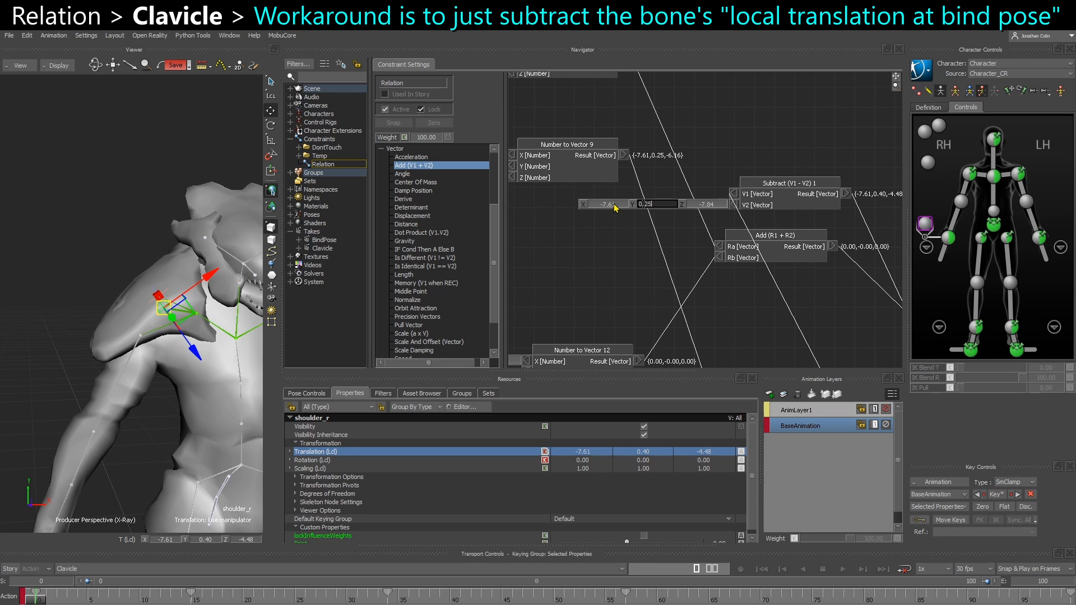
pyautogui.press('Tab')
pyautogui.write('-6')
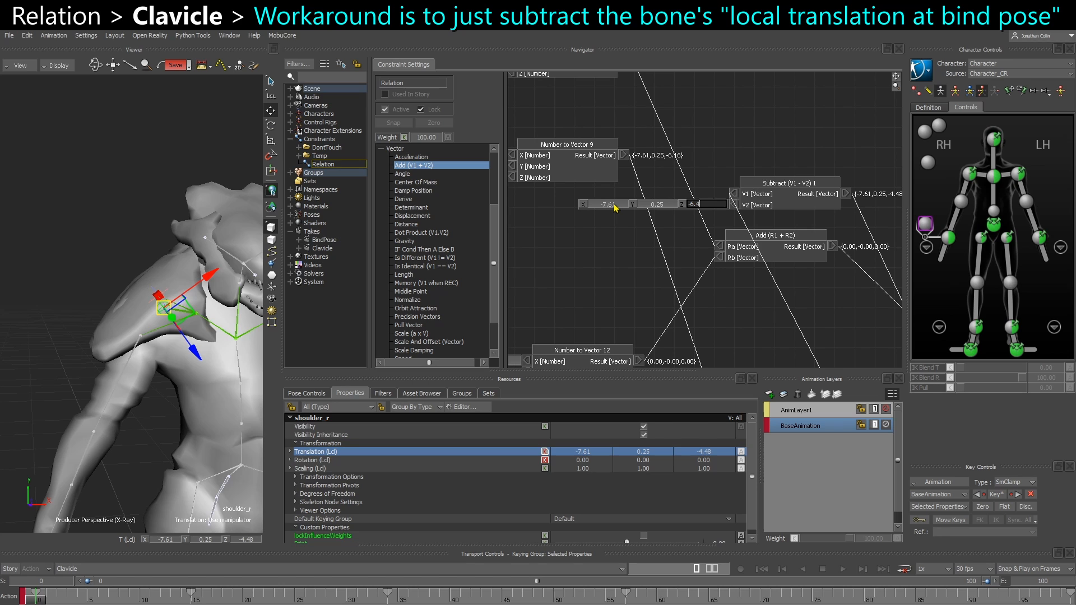
pyautogui.press('Return')
pyautogui.click(767, 159)
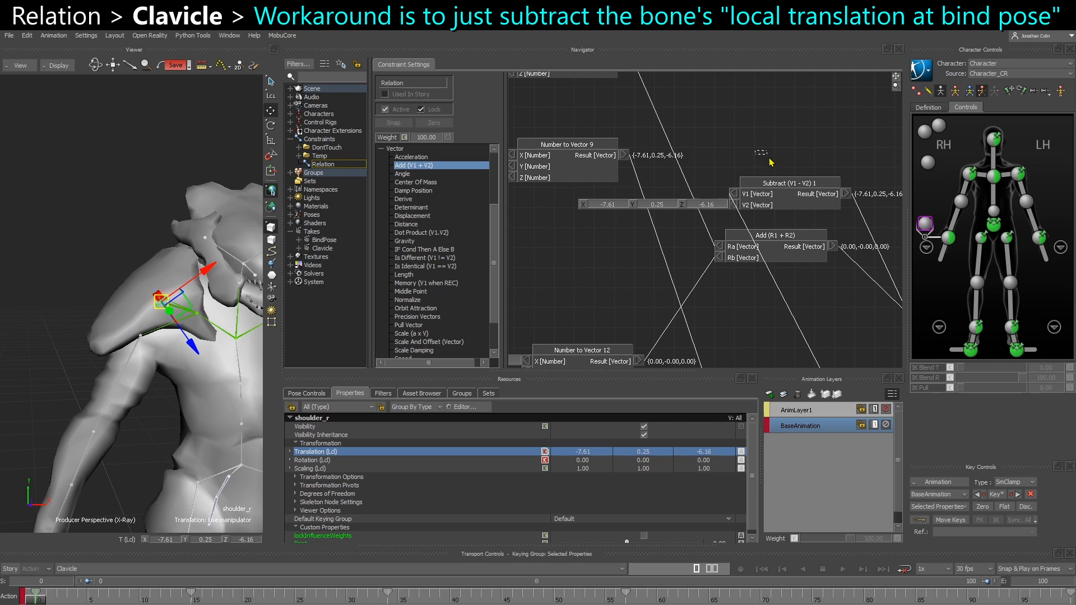
pyautogui.moveTo(771, 190); pyautogui.dragTo(703, 133, button='middle')
pyautogui.moveTo(712, 145); pyautogui.dragTo(820, 378)
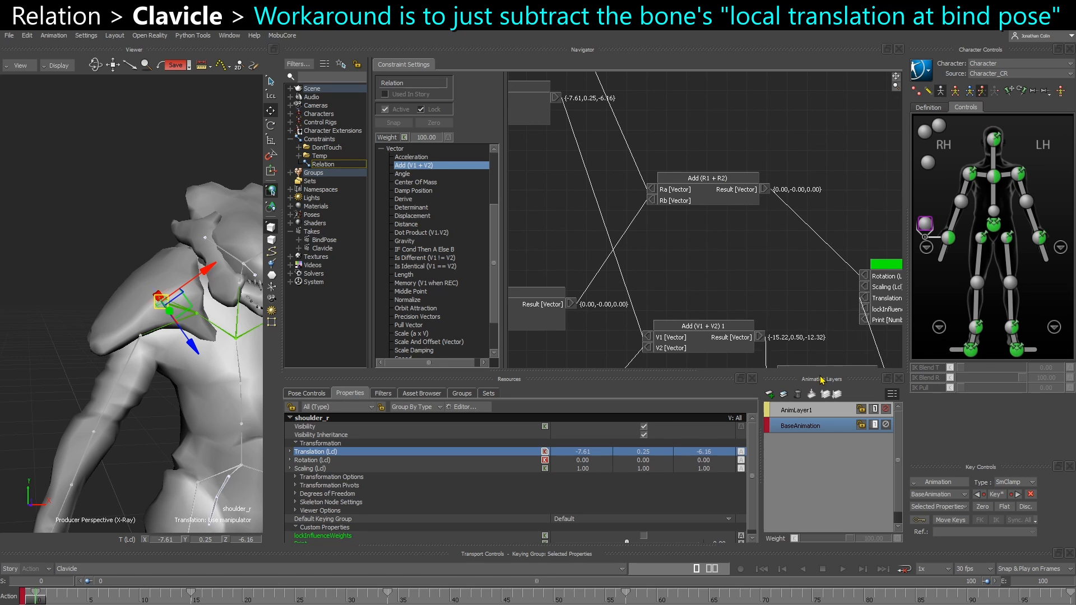
# Review the whole Relation graph, from the upperarm_r and clavicle_r solves through the Add and Subtract nodes to shoulder_r
pyautogui.moveTo(820, 379); pyautogui.dragTo(783, 308, button='middle')
pyautogui.moveTo(783, 307); pyautogui.dragTo(798, 299)
pyautogui.moveTo(740, 287); pyautogui.dragTo(772, 354, button='middle')
pyautogui.scroll(-3, 772, 355)
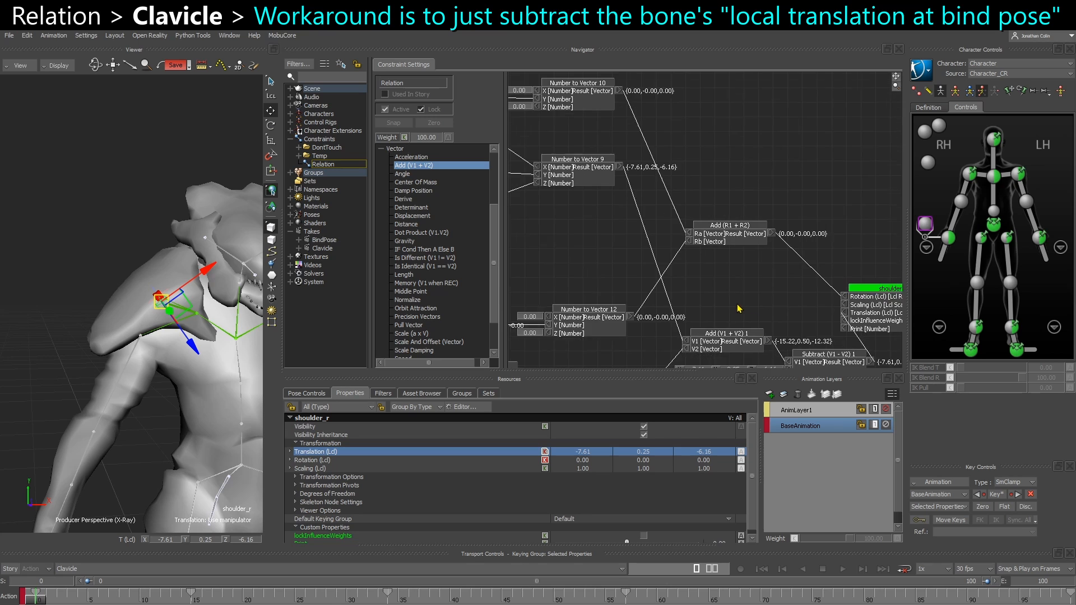
pyautogui.moveTo(740, 308); pyautogui.dragTo(745, 286, button='middle')
pyautogui.moveTo(645, 300); pyautogui.dragTo(636, 261, button='middle')
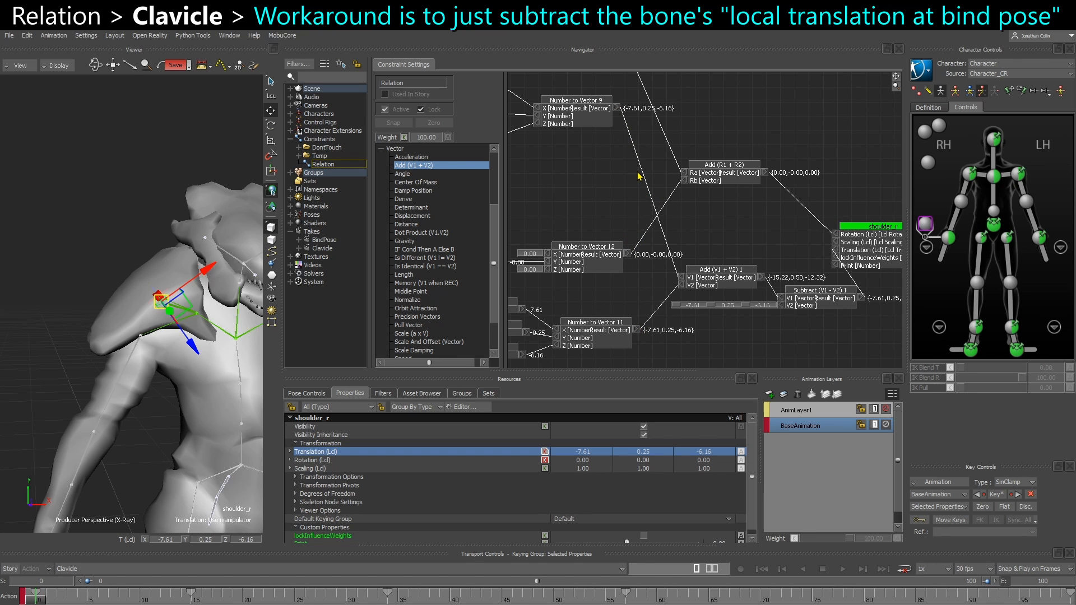
pyautogui.scroll(-6, 642, 177)
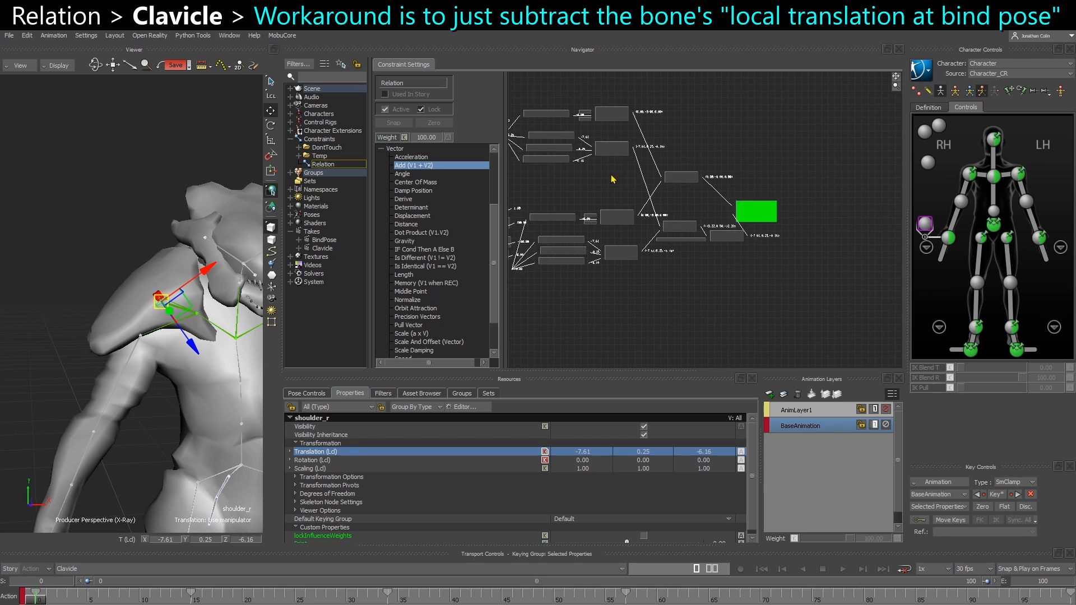
pyautogui.moveTo(819, 105); pyautogui.dragTo(824, 104)
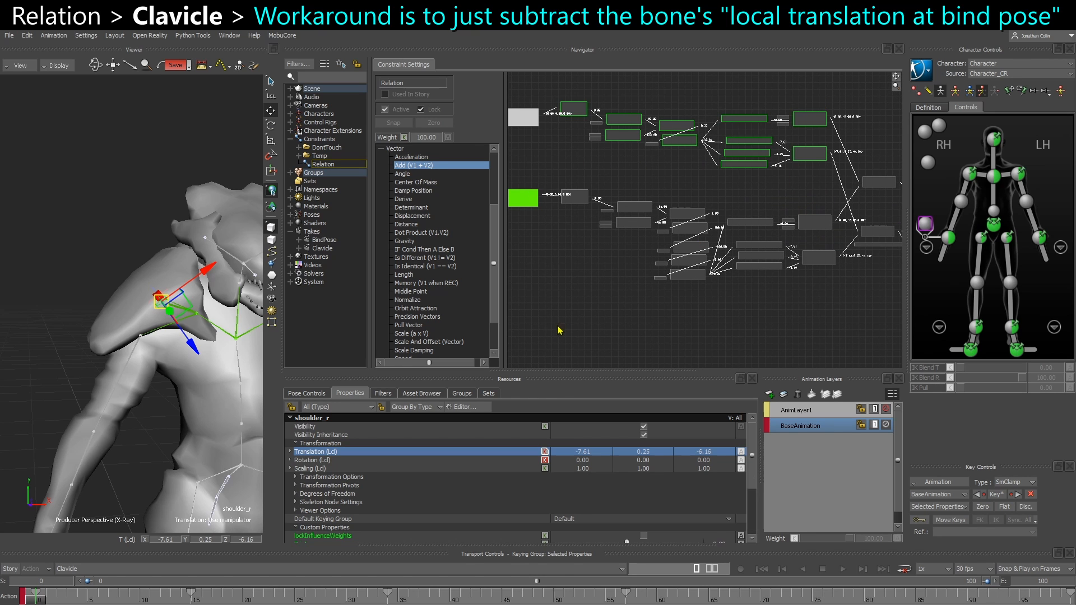
pyautogui.moveTo(733, 244); pyautogui.dragTo(734, 245)
pyautogui.scroll(5, 723, 230)
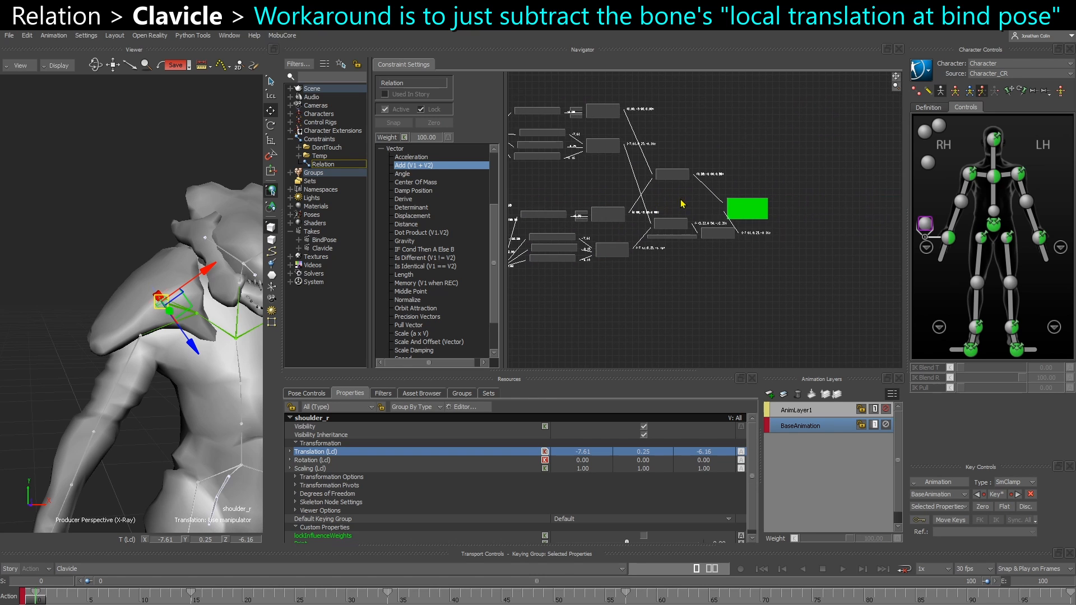
pyautogui.scroll(2, 721, 224)
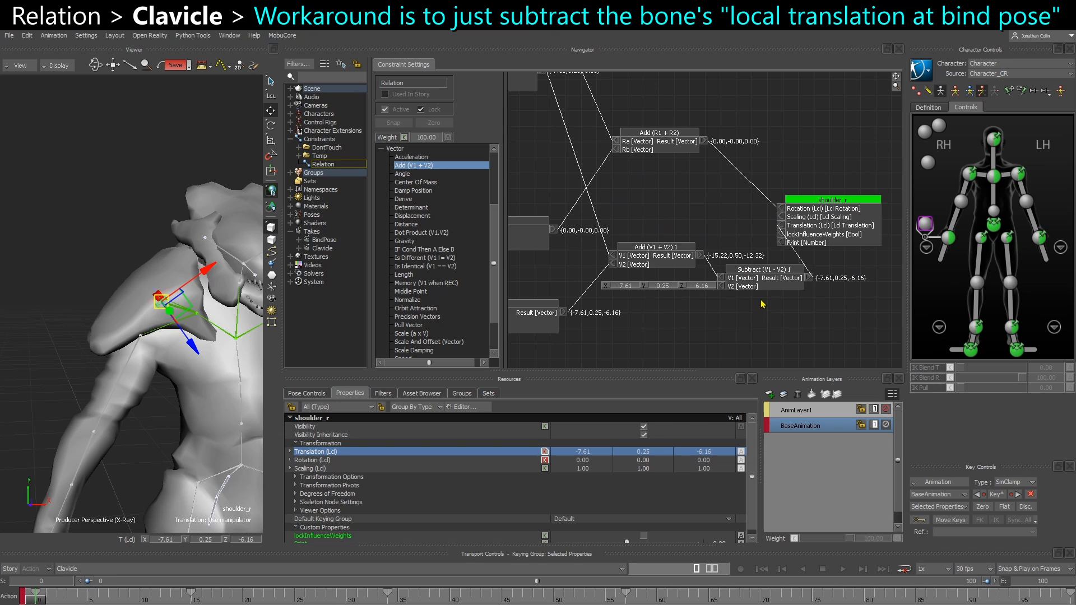
# Move the shoulder_r node farther from the Subtract (V1 - V2) 1 node so the translation and rotation connections are clearly laid out
pyautogui.moveTo(749, 284)
pyautogui.mouseDown()
pyautogui.moveTo(682, 294)
pyautogui.moveTo(758, 287)
pyautogui.mouseUp()
pyautogui.moveTo(821, 230); pyautogui.dragTo(763, 234, button='middle')
pyautogui.moveTo(764, 235); pyautogui.dragTo(835, 238)
pyautogui.moveTo(719, 291); pyautogui.dragTo(723, 290)
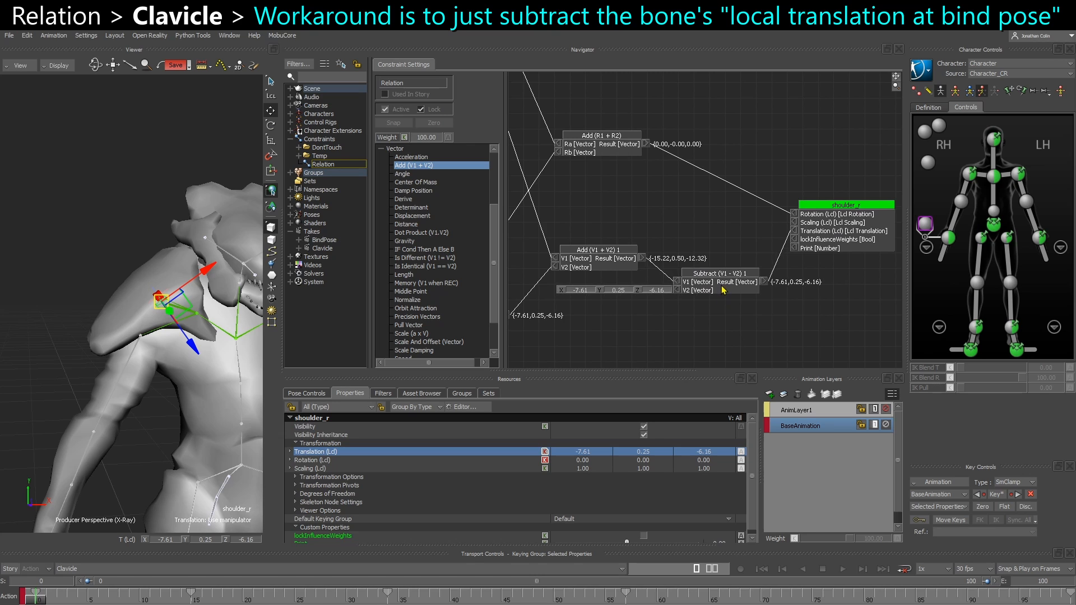
pyautogui.scroll(1, 650, 322)
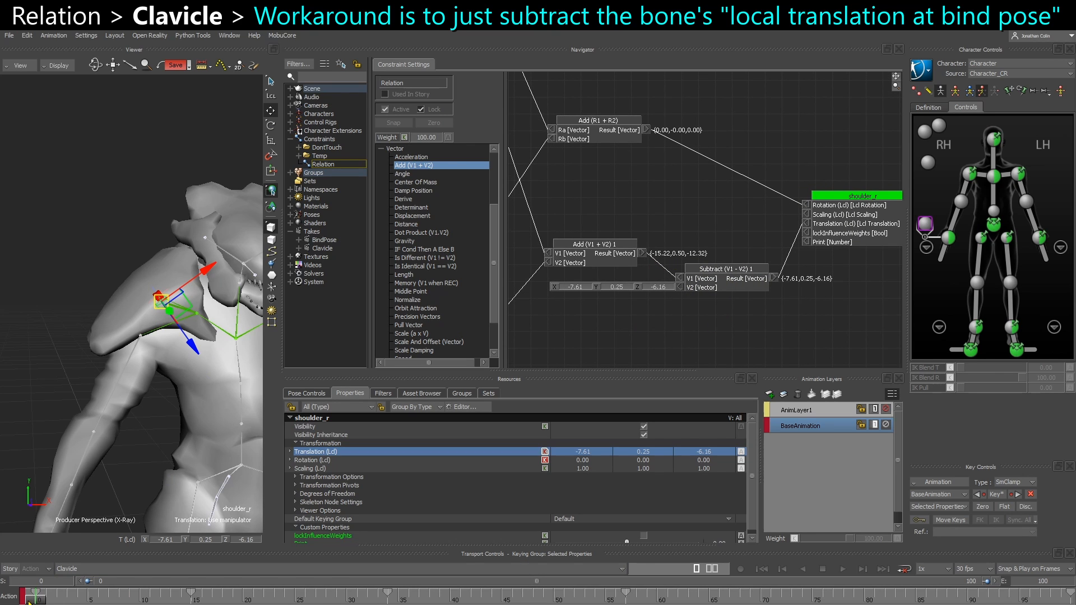
# Test the shoulder pad by rotating the right clavicle control and the right upper arm control in the Clavicle take
pyautogui.moveTo(39, 598)
pyautogui.mouseDown()
pyautogui.moveTo(56, 596)
pyautogui.moveTo(27, 595)
pyautogui.moveTo(292, 580)
pyautogui.moveTo(31, 589)
pyautogui.mouseUp()
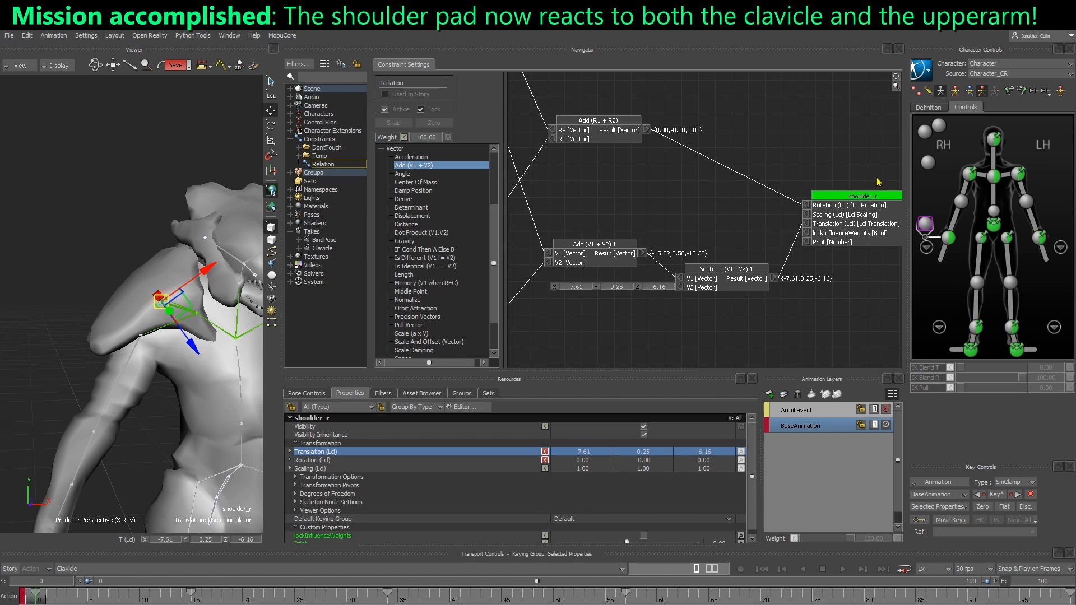
pyautogui.click(982, 177)
pyautogui.press('e')
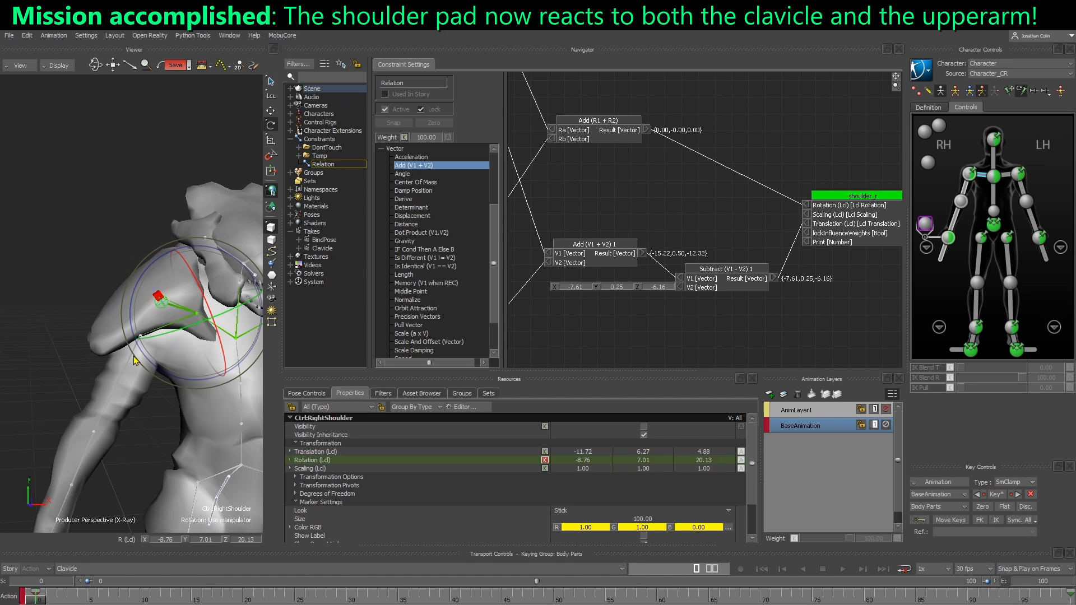
pyautogui.moveTo(135, 359); pyautogui.dragTo(111, 356)
pyautogui.click(969, 174)
pyautogui.click(982, 175)
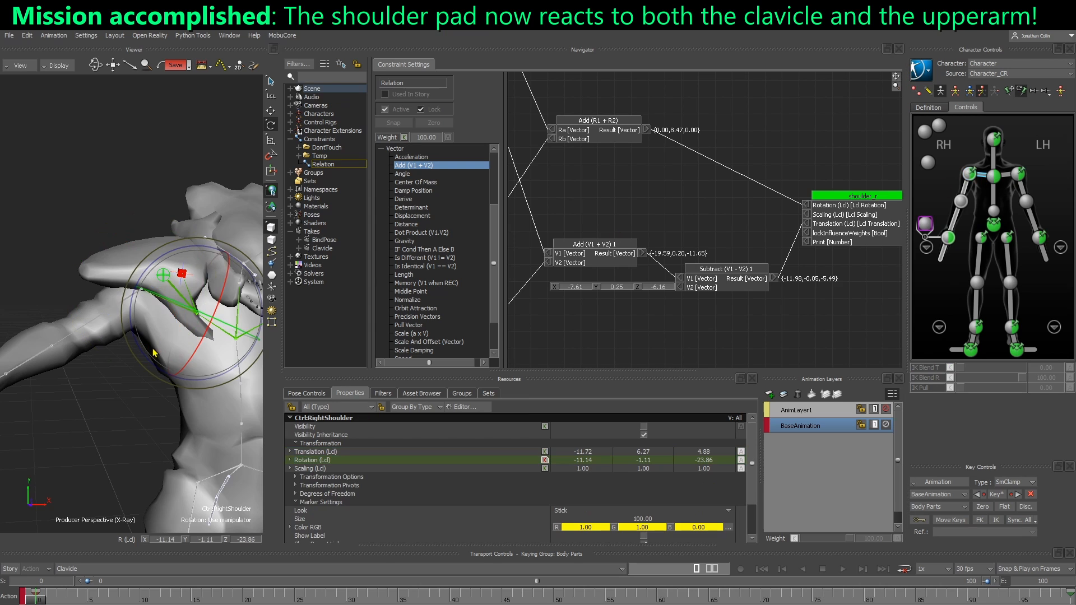
pyautogui.click(969, 174)
pyautogui.moveTo(90, 287); pyautogui.dragTo(72, 314)
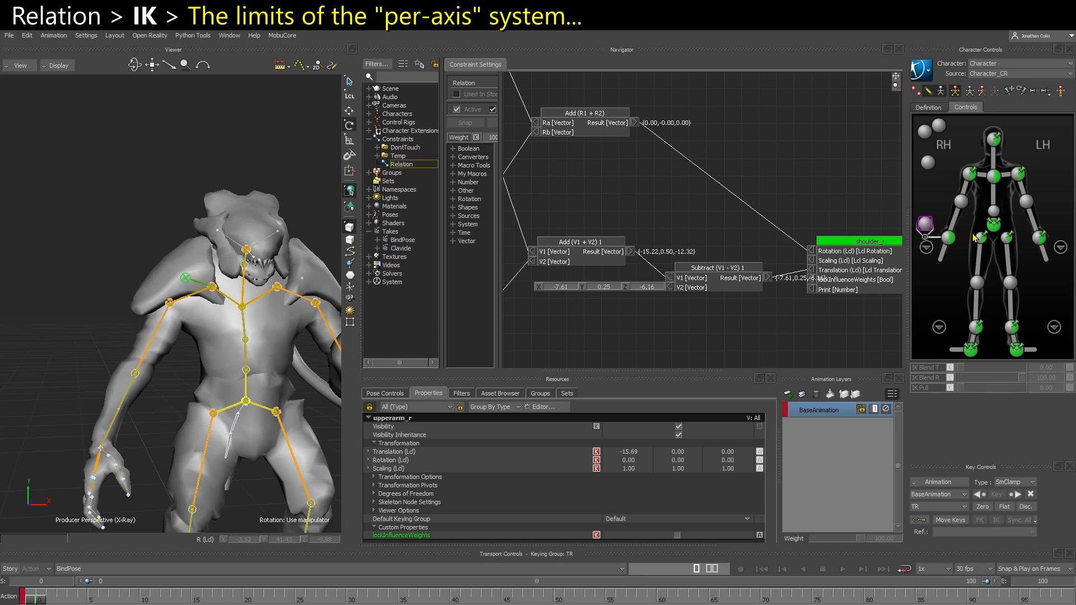
# Rotate the right shoulder effector in Full Body mode to swing the arm across the chest and test the pad's reaction
pyautogui.click(971, 176)
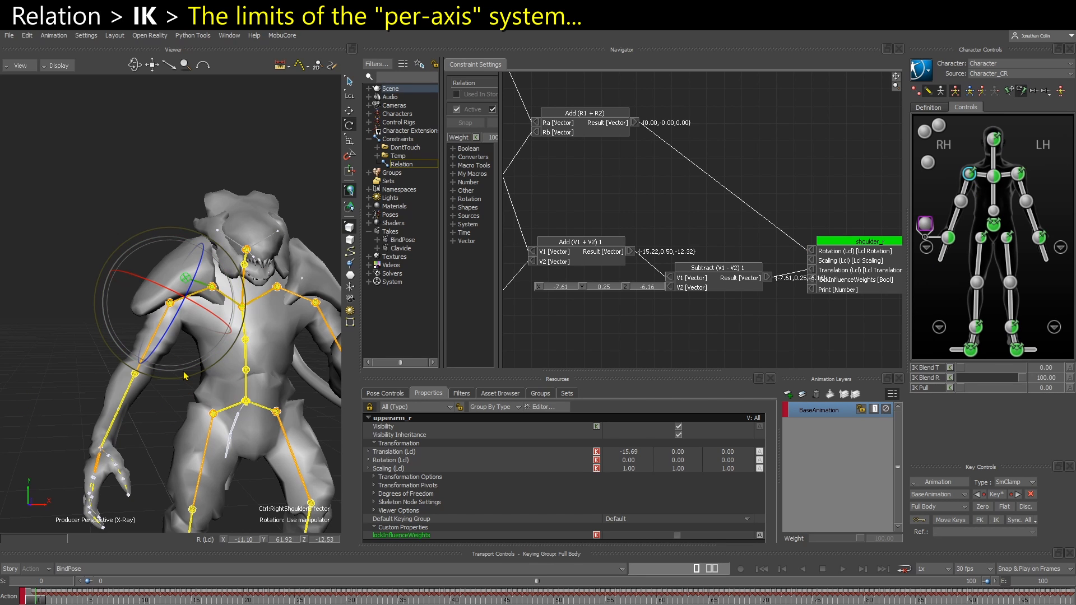
pyautogui.moveTo(185, 376)
pyautogui.mouseDown()
pyautogui.moveTo(166, 364)
pyautogui.moveTo(178, 361)
pyautogui.mouseUp()
pyautogui.keyDown('ctrl'); pyautogui.keyDown('shift'); pyautogui.moveTo(160, 413); pyautogui.dragTo(279, 418); pyautogui.keyUp('shift'); pyautogui.keyUp('ctrl')
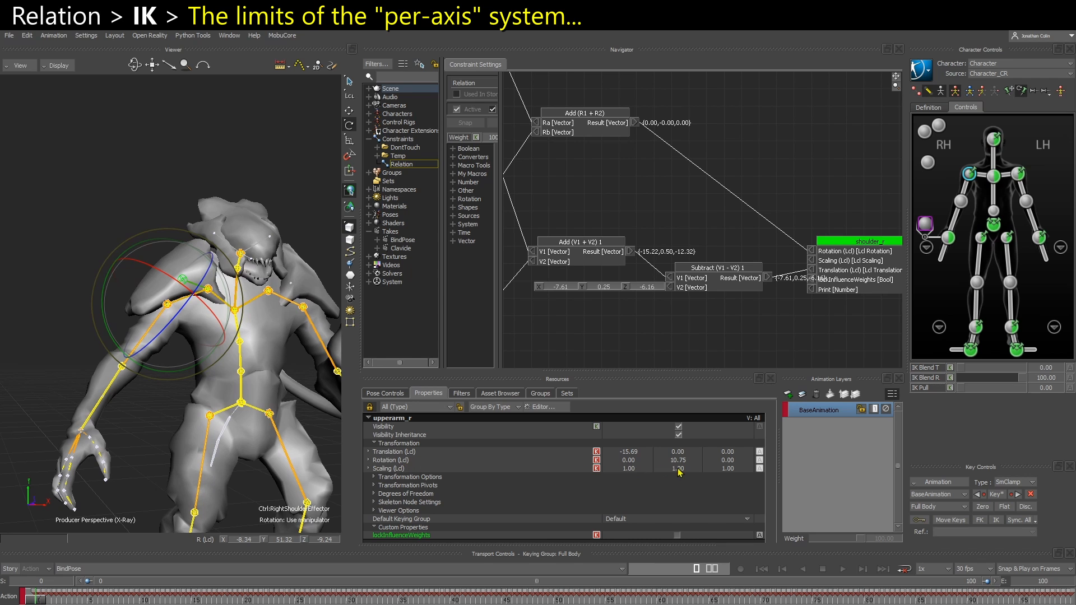
pyautogui.moveTo(176, 370)
pyautogui.mouseDown()
pyautogui.moveTo(151, 370)
pyautogui.moveTo(173, 371)
pyautogui.moveTo(163, 344)
pyautogui.moveTo(189, 312)
pyautogui.moveTo(195, 320)
pyautogui.moveTo(166, 361)
pyautogui.moveTo(181, 349)
pyautogui.moveTo(161, 358)
pyautogui.mouseUp()
pyautogui.moveTo(161, 358); pyautogui.dragTo(164, 368, button='middle')
# Examine how upperarm_r's local rotation passes through Vector to Number 12 into the Subtract (a - b) 10 node
pyautogui.scroll(2, 164, 367)
pyautogui.scroll(-6, 633, 285)
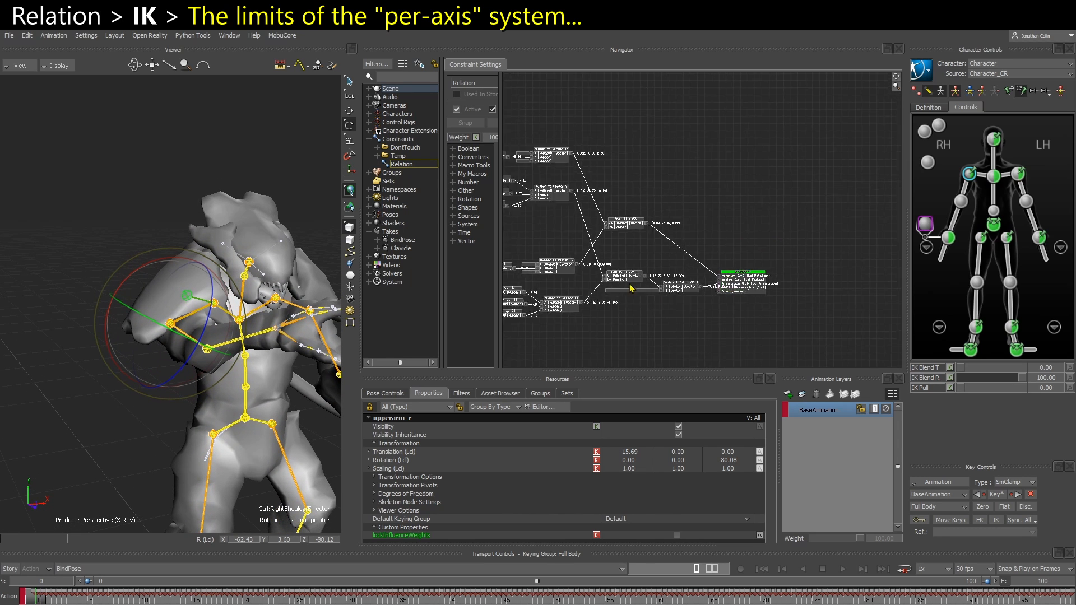
pyautogui.moveTo(634, 285); pyautogui.dragTo(751, 305, button='middle')
pyautogui.scroll(6, 750, 304)
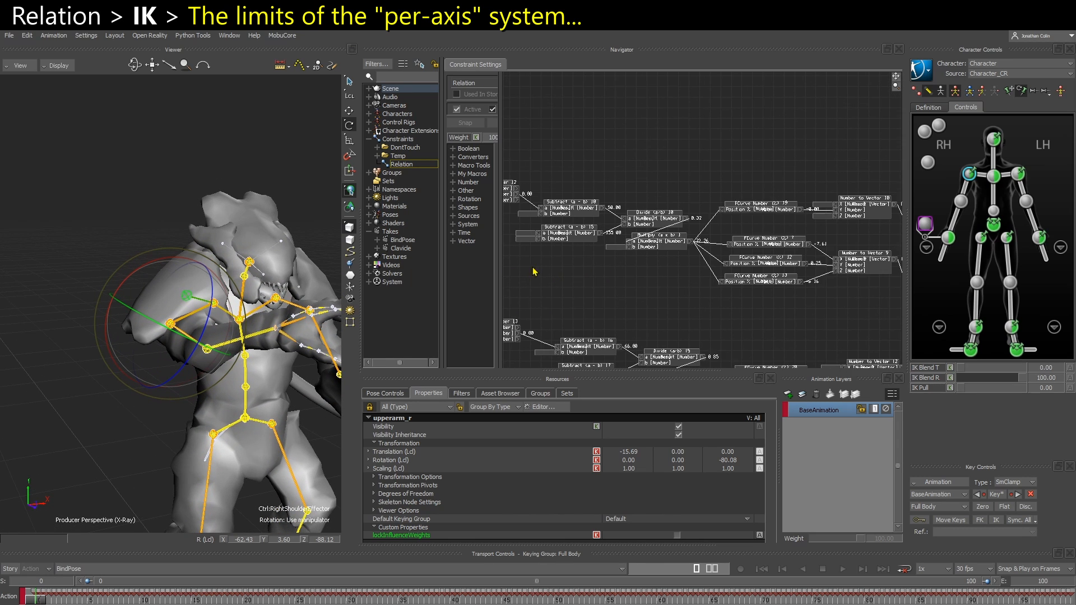
pyautogui.moveTo(577, 171); pyautogui.dragTo(849, 297)
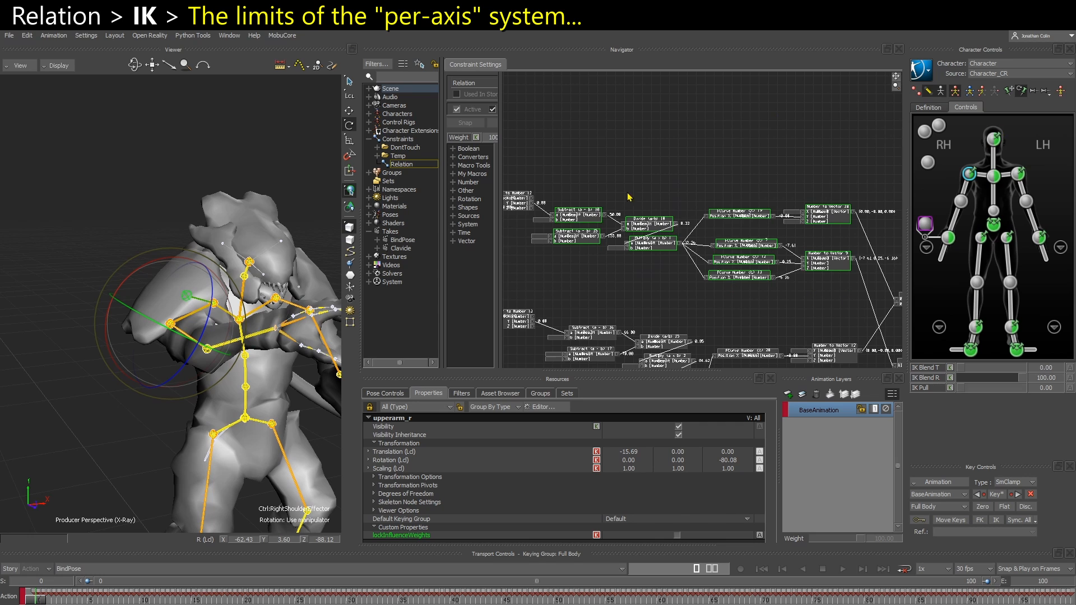
pyautogui.scroll(5, 629, 196)
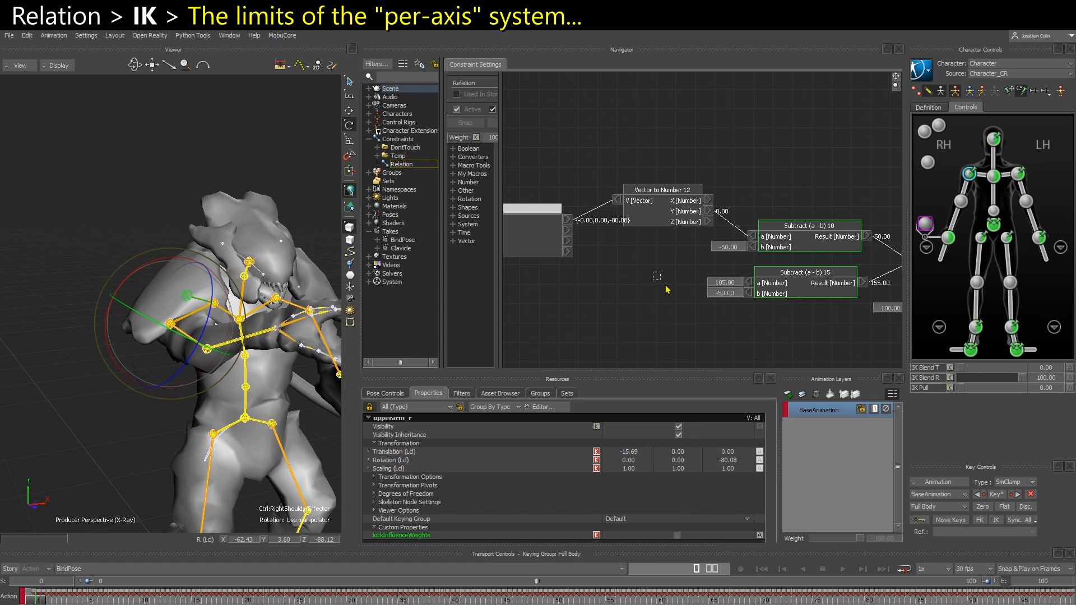
pyautogui.moveTo(653, 272); pyautogui.dragTo(666, 286)
pyautogui.moveTo(670, 242); pyautogui.dragTo(747, 239, button='middle')
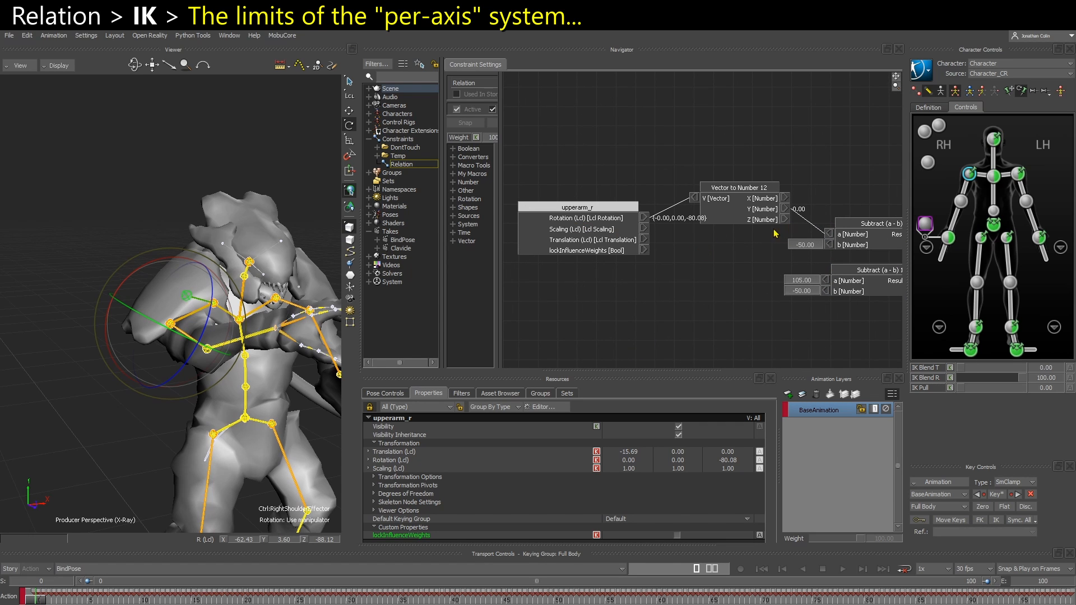
pyautogui.scroll(-8, 750, 315)
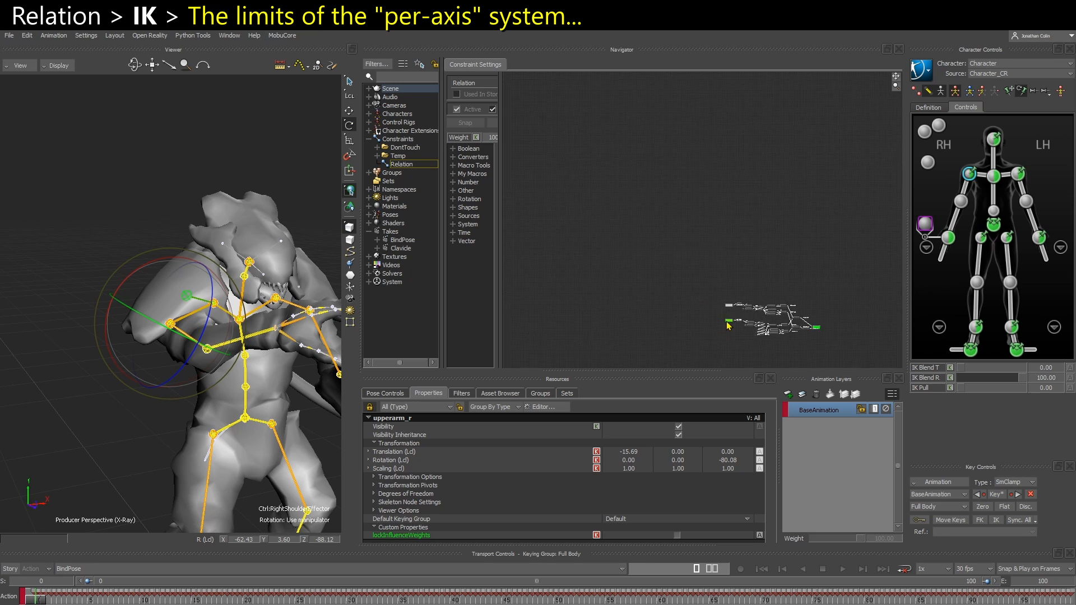
# Compare the single rotation axes that upperarm_r and clavicle_r feed into their Subtract nodes through Vector to Number 12 and 13
pyautogui.scroll(4, 728, 324)
pyautogui.moveTo(805, 341); pyautogui.dragTo(613, 261, button='middle')
pyautogui.scroll(6, 614, 262)
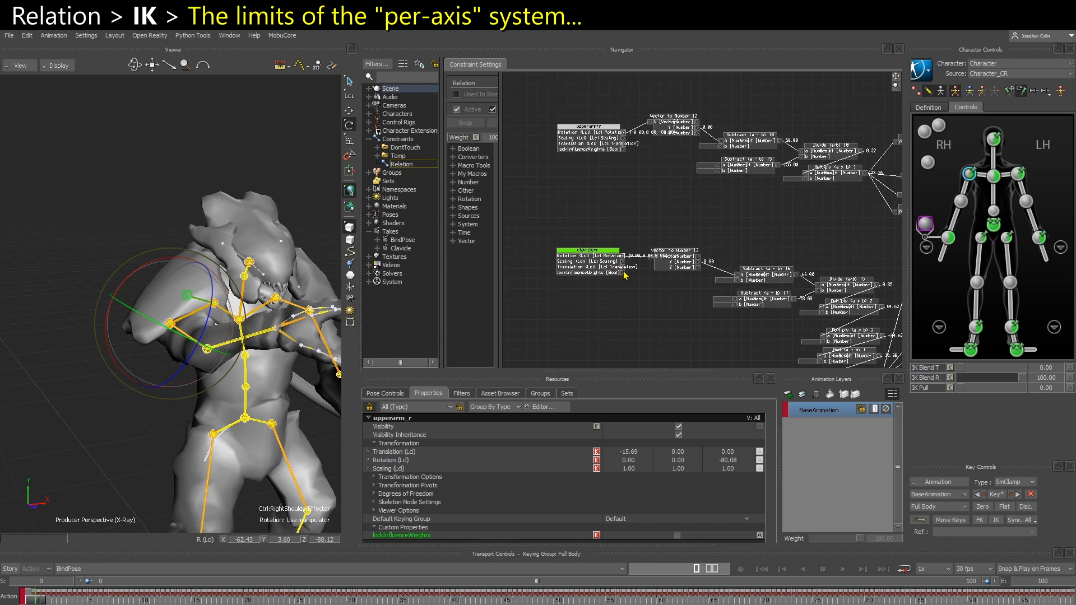
pyautogui.scroll(1, 704, 277)
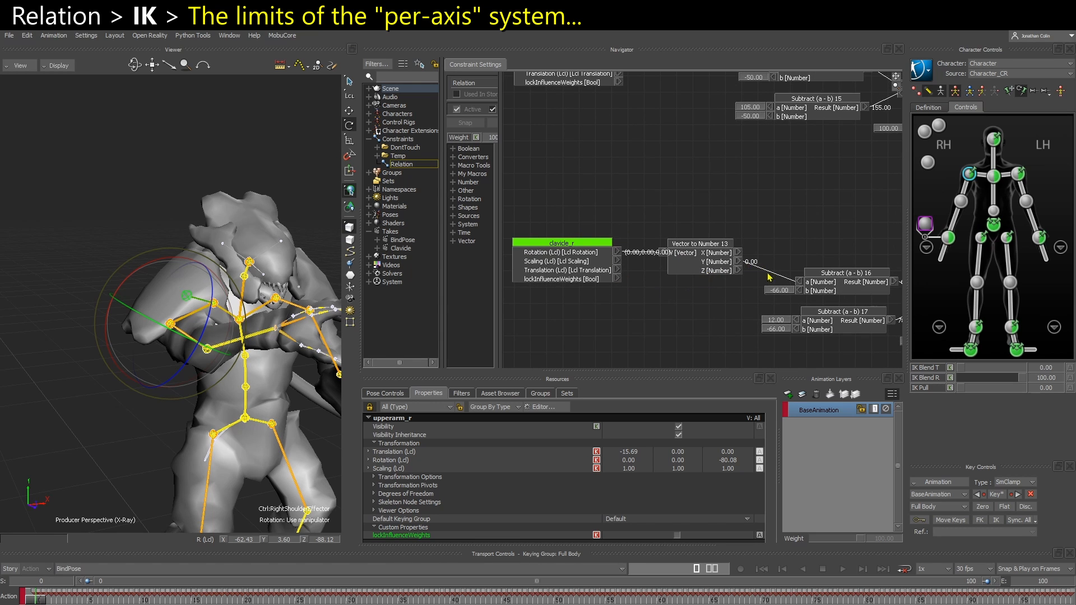
pyautogui.moveTo(671, 173); pyautogui.dragTo(664, 289, button='middle')
pyautogui.moveTo(553, 177); pyautogui.dragTo(559, 189)
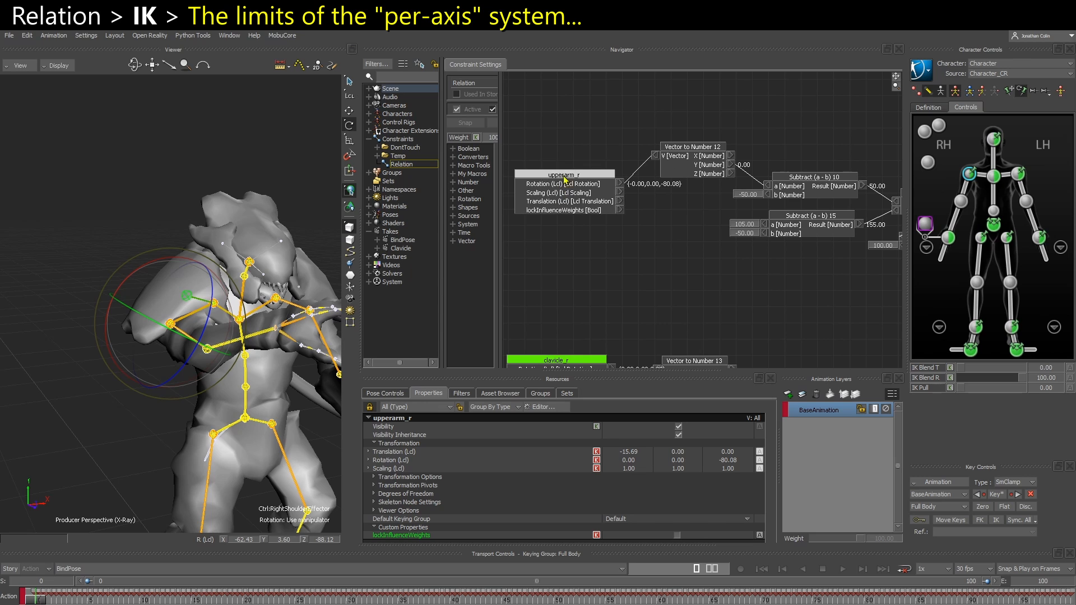
pyautogui.moveTo(593, 211); pyautogui.dragTo(616, 223, button='middle')
pyautogui.moveTo(583, 206); pyautogui.dragTo(573, 194)
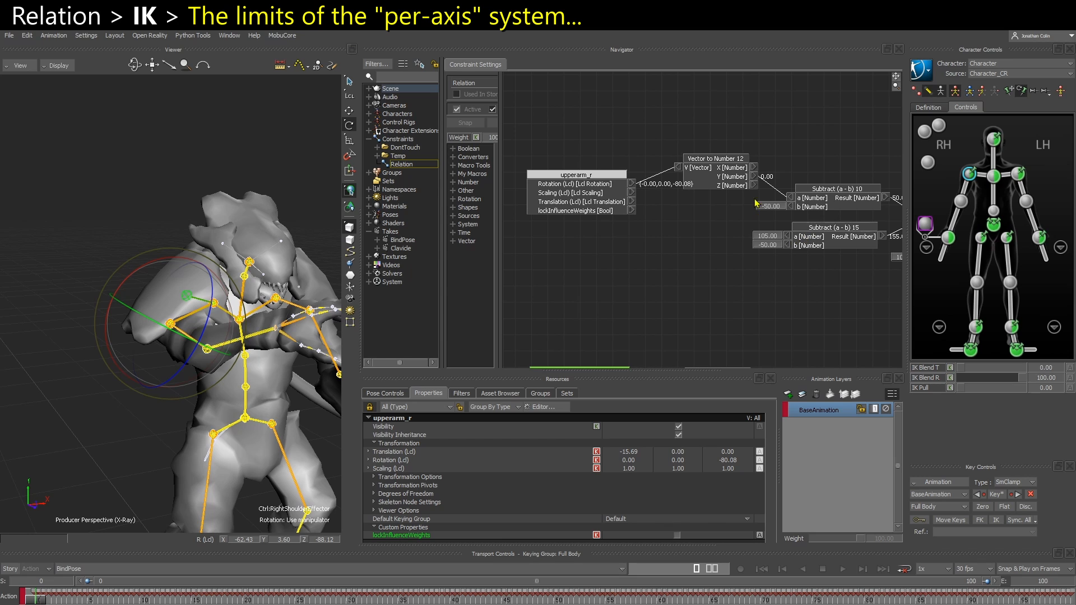
pyautogui.moveTo(674, 253); pyautogui.dragTo(677, 255)
# Rotate the right shoulder effector on several axes in Body Parts mode while checking upperarm_r's rotation output
pyautogui.click(721, 280)
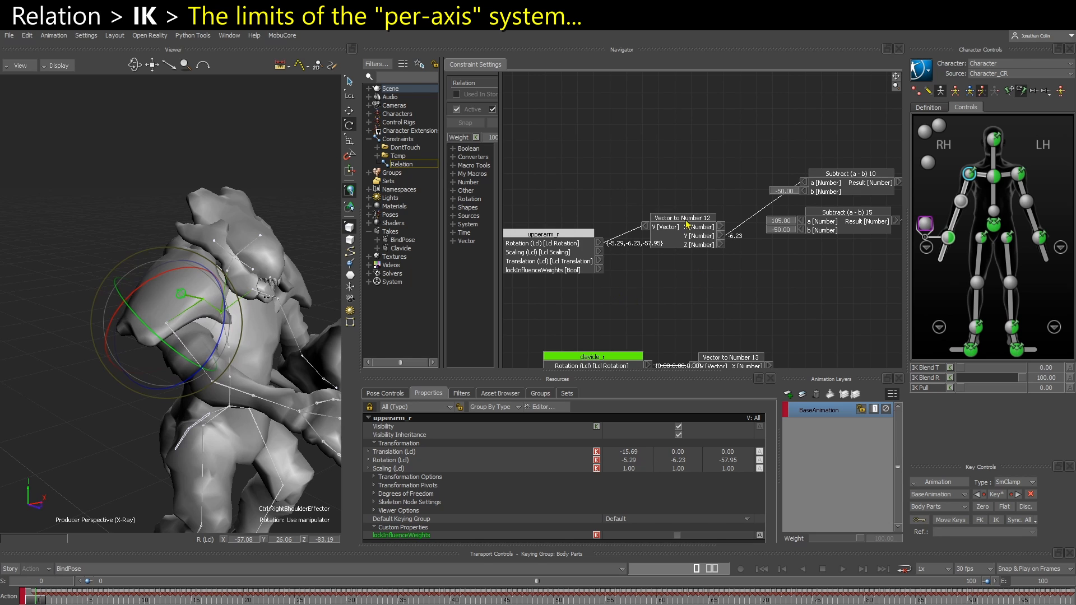
pyautogui.keyDown('shift'); pyautogui.moveTo(554, 288); pyautogui.dragTo(593, 272); pyautogui.keyUp('shift')
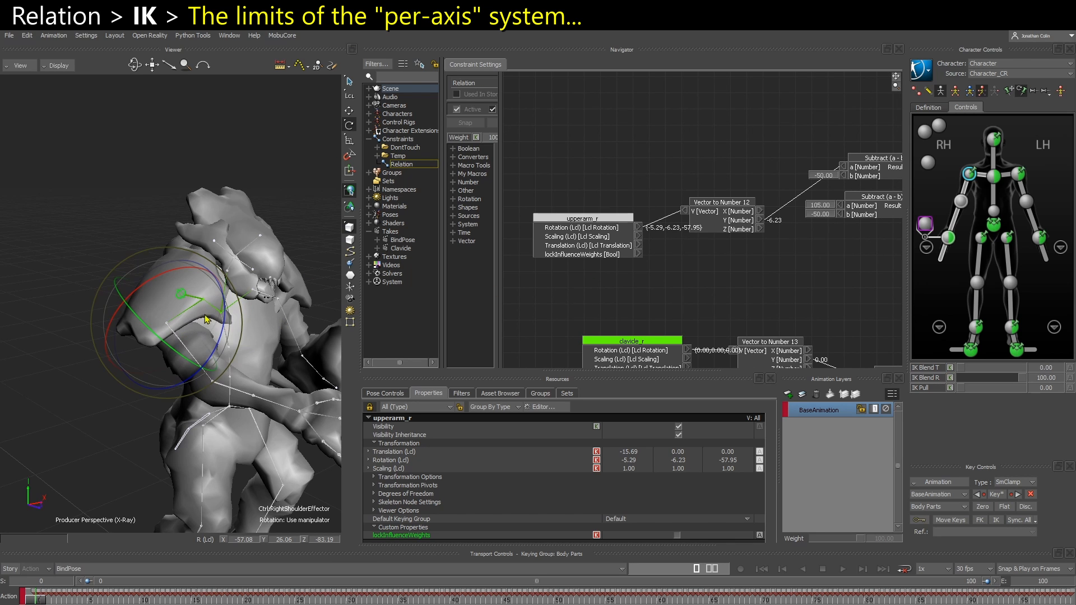
pyautogui.keyDown('ctrl'); pyautogui.keyDown('shift'); pyautogui.moveTo(218, 350); pyautogui.dragTo(206, 340); pyautogui.keyUp('shift'); pyautogui.keyUp('ctrl')
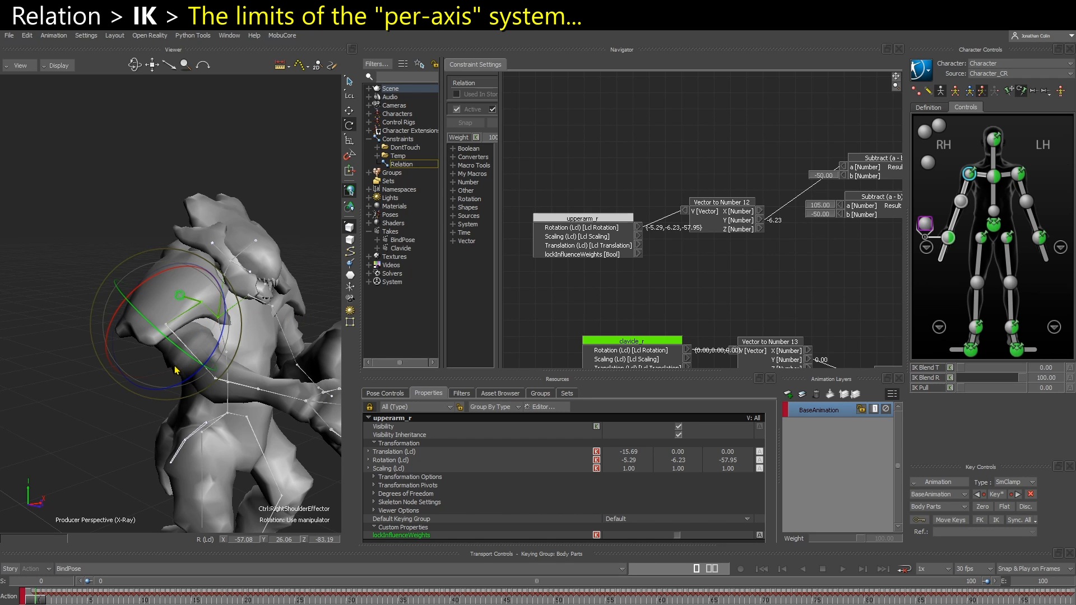
pyautogui.moveTo(176, 371); pyautogui.dragTo(156, 342)
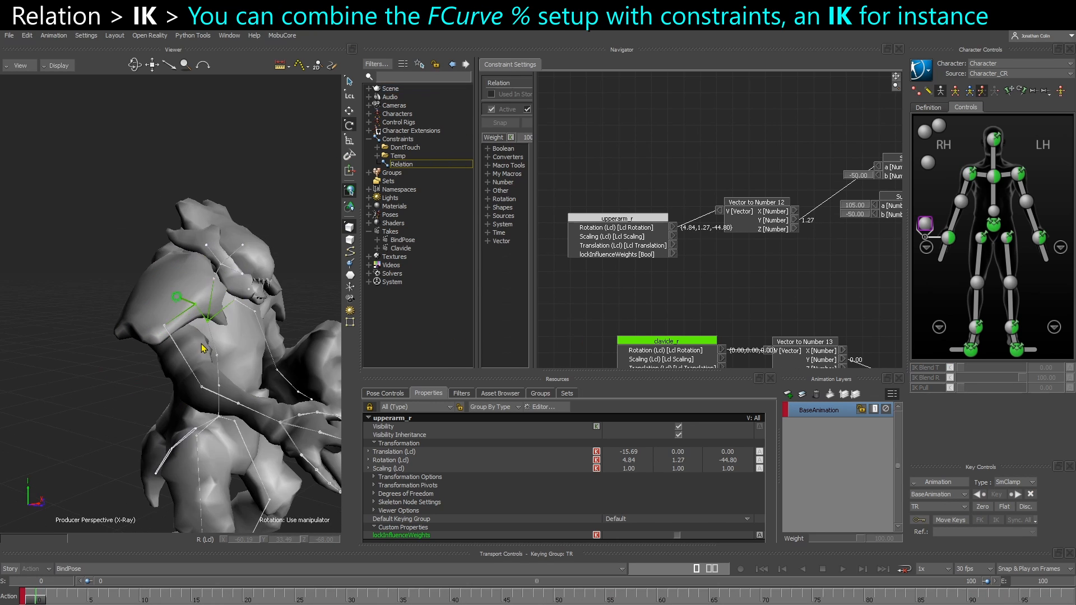
# Go to frame 46 of the BindPose take and frame the right arm and shoulder pad from the front
pyautogui.keyDown('ctrl'); pyautogui.keyDown('shift'); pyautogui.moveTo(203, 349); pyautogui.dragTo(167, 345); pyautogui.keyUp('shift'); pyautogui.keyUp('ctrl')
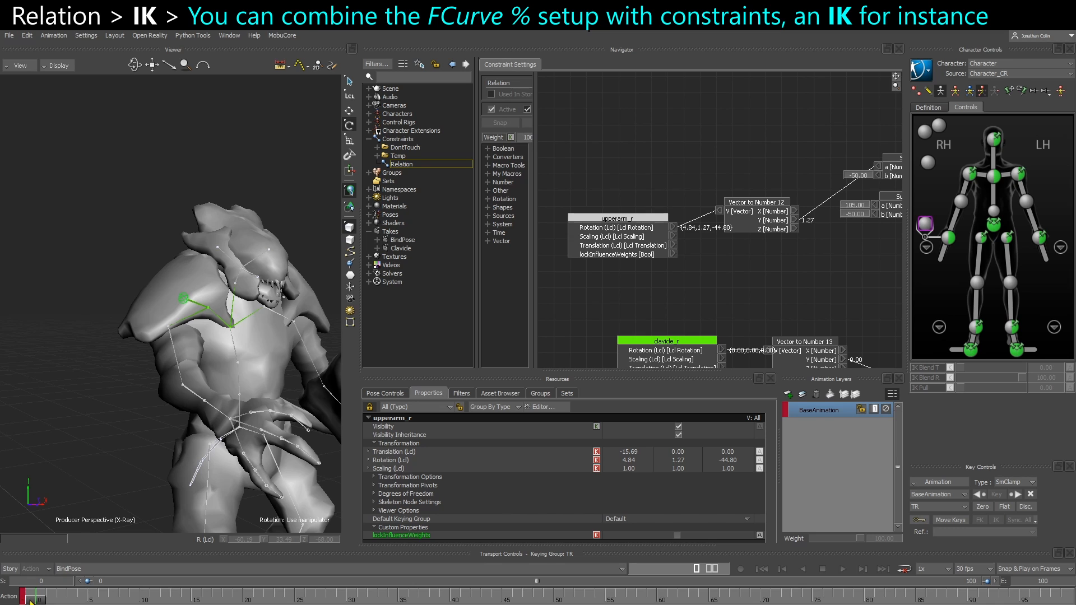
pyautogui.moveTo(31, 602); pyautogui.dragTo(512, 599)
pyautogui.keyDown('alt'); pyautogui.moveTo(70, 416); pyautogui.dragTo(175, 360); pyautogui.keyUp('alt')
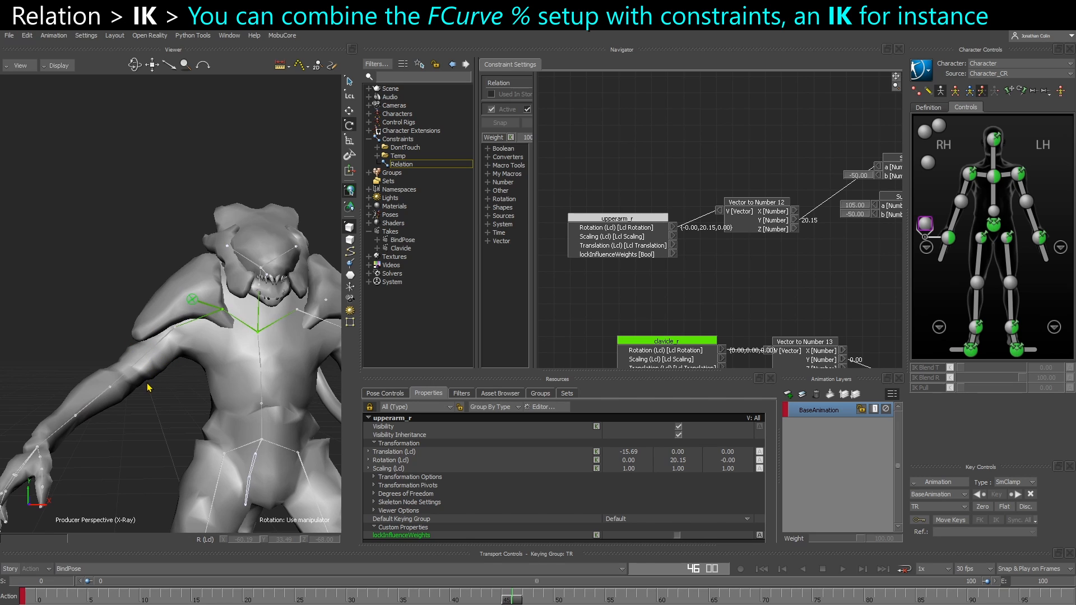
pyautogui.moveTo(510, 599)
pyautogui.mouseDown()
pyautogui.moveTo(446, 594)
pyautogui.moveTo(572, 593)
pyautogui.moveTo(469, 597)
pyautogui.moveTo(514, 599)
pyautogui.mouseUp()
pyautogui.keyDown('ctrl'); pyautogui.keyDown('shift'); pyautogui.moveTo(159, 423); pyautogui.dragTo(189, 380); pyautogui.keyUp('shift'); pyautogui.keyUp('ctrl')
pyautogui.keyDown('ctrl'); pyautogui.keyDown('shift'); pyautogui.moveTo(174, 314); pyautogui.dragTo(319, 222); pyautogui.keyUp('shift'); pyautogui.keyUp('ctrl')
# Insert a Chain IK constraint under Constraints
pyautogui.click(396, 140)
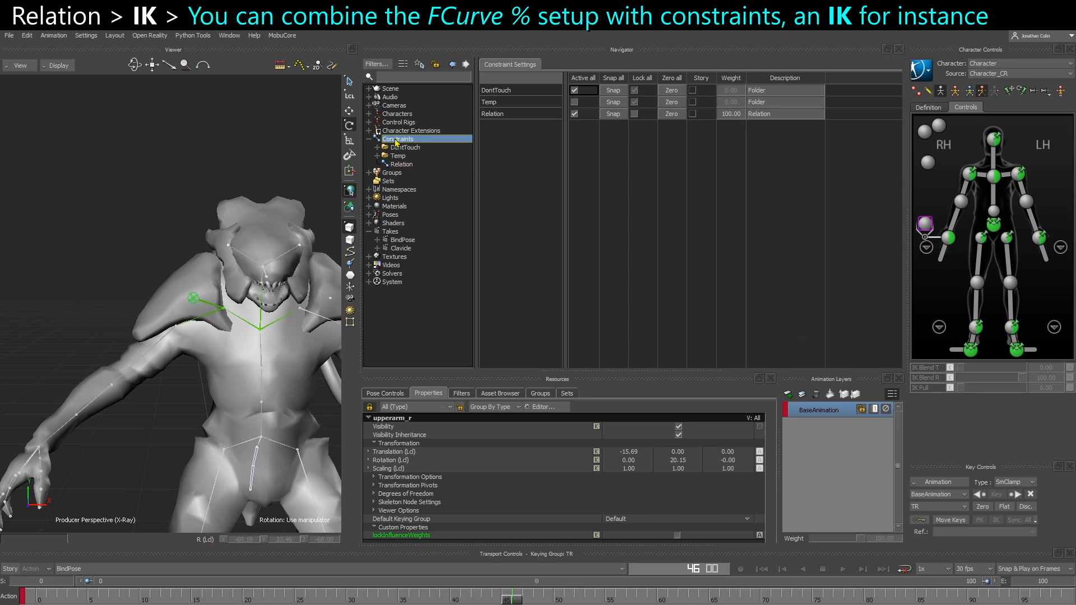
pyautogui.rightClick(396, 139)
pyautogui.moveTo(444, 154)
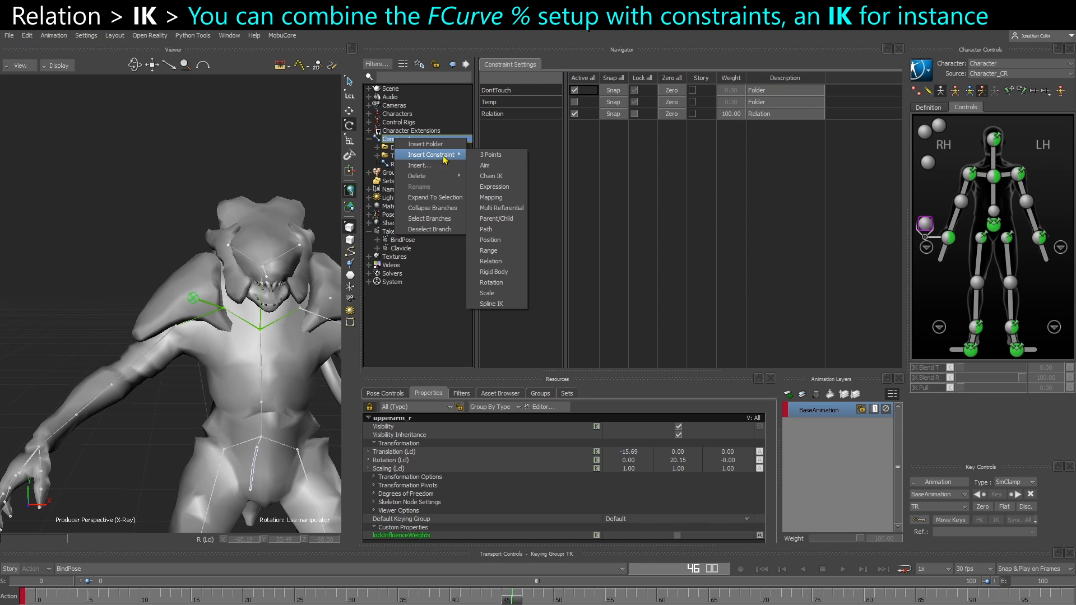
pyautogui.click(493, 176)
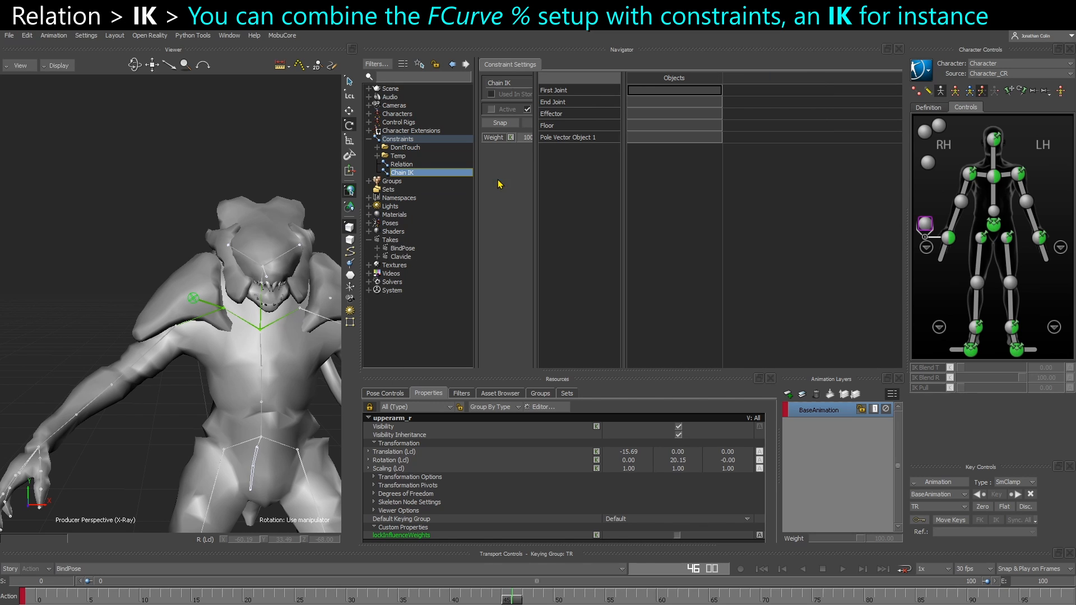
# Duplicate the shoulder_r bone in the schematic and parent the copy under the original shoulder_r
pyautogui.click(193, 298)
pyautogui.hotkey('ctrl', 'w')
pyautogui.scroll(4, 163, 365)
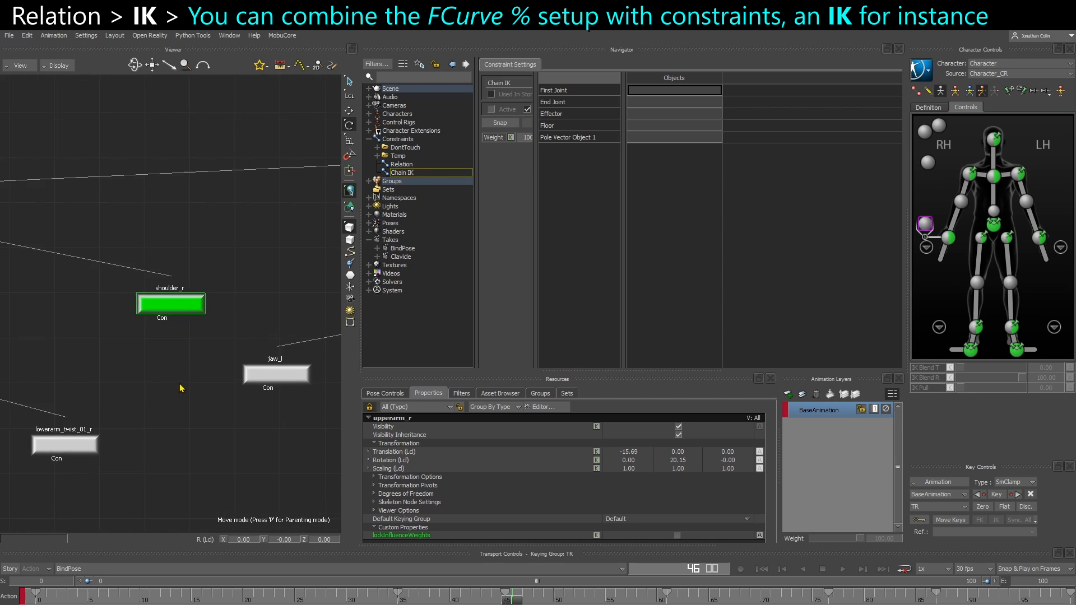
pyautogui.moveTo(182, 386); pyautogui.dragTo(229, 405, button='middle')
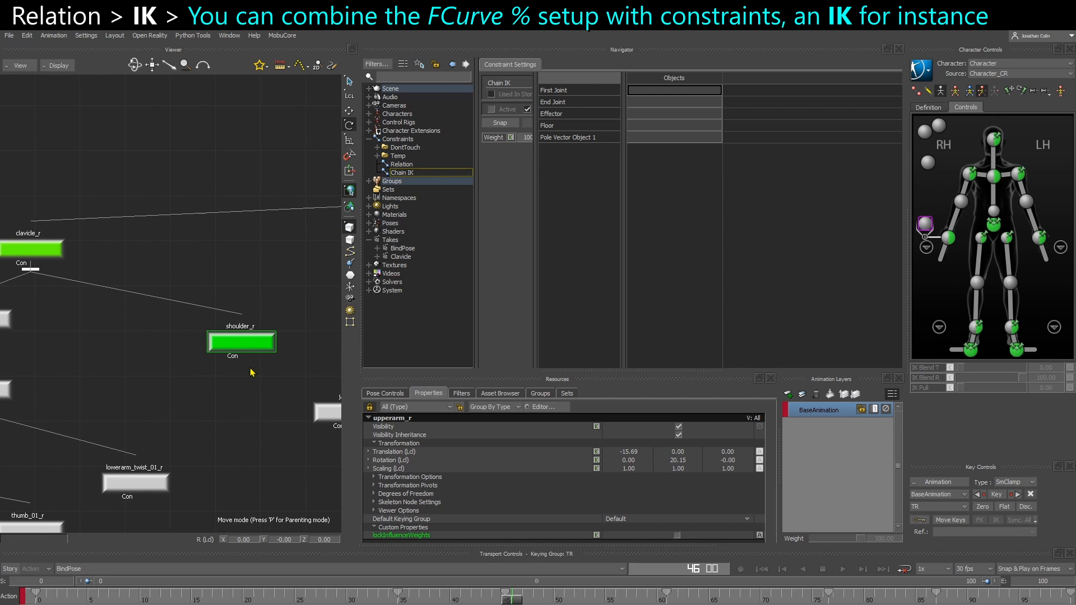
pyautogui.hotkey('ctrl', 'c')
pyautogui.hotkey('ctrl', 'v')
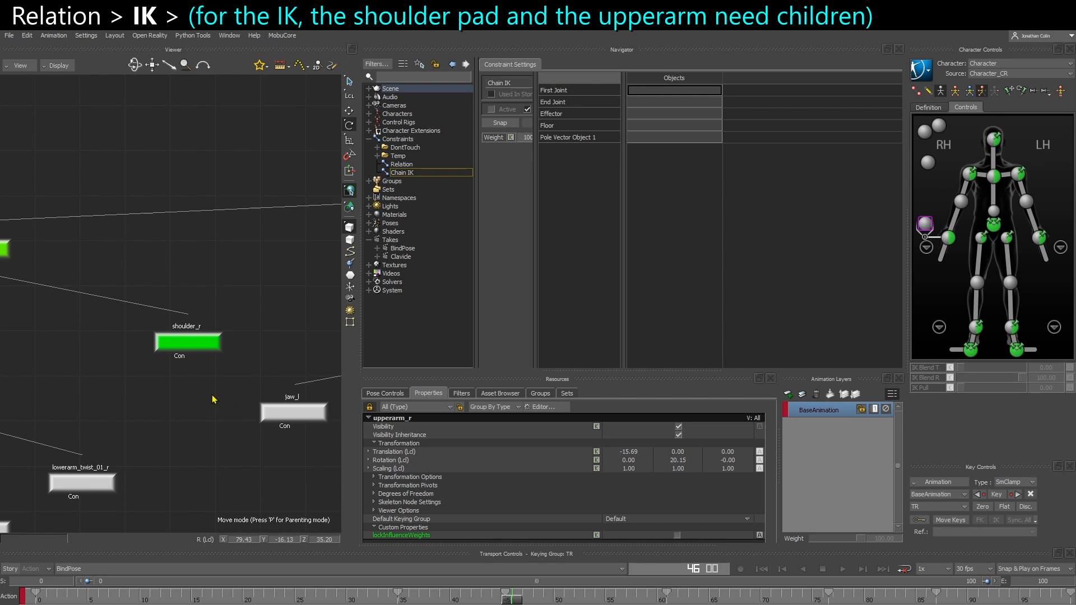
pyautogui.keyDown('alt'); pyautogui.moveTo(212, 395); pyautogui.dragTo(195, 349); pyautogui.keyUp('alt')
pyautogui.click(209, 337)
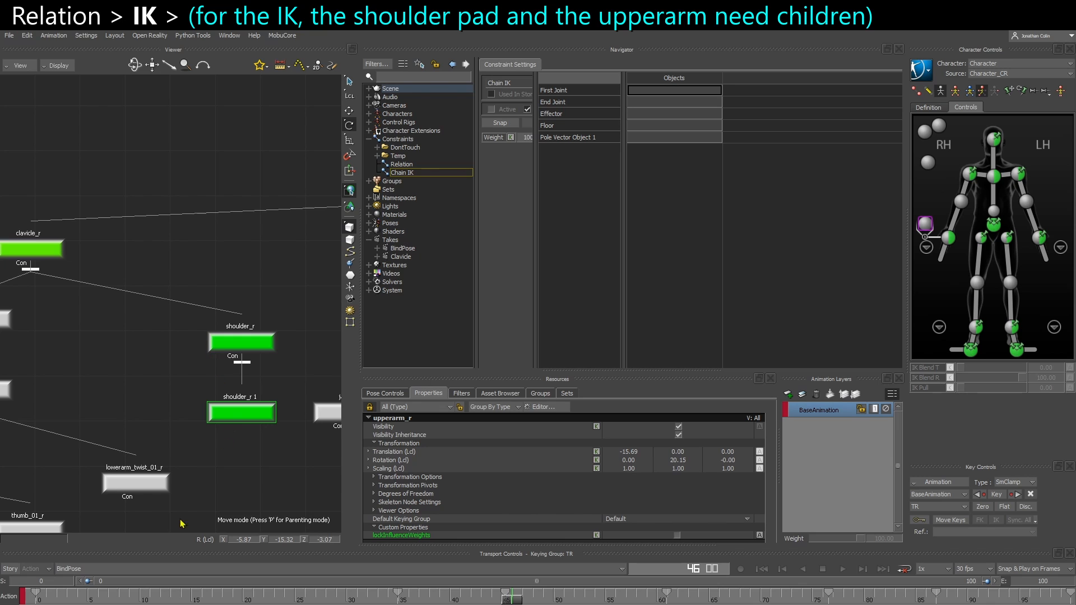
# Delete all keyframes on the copied bone and align its translation and rotation to shoulder_r
pyautogui.click(35, 593)
pyautogui.hotkey('ctrl', 'c')
pyautogui.hotkey('ctrl', 'v')
pyautogui.doubleClick(392, 593)
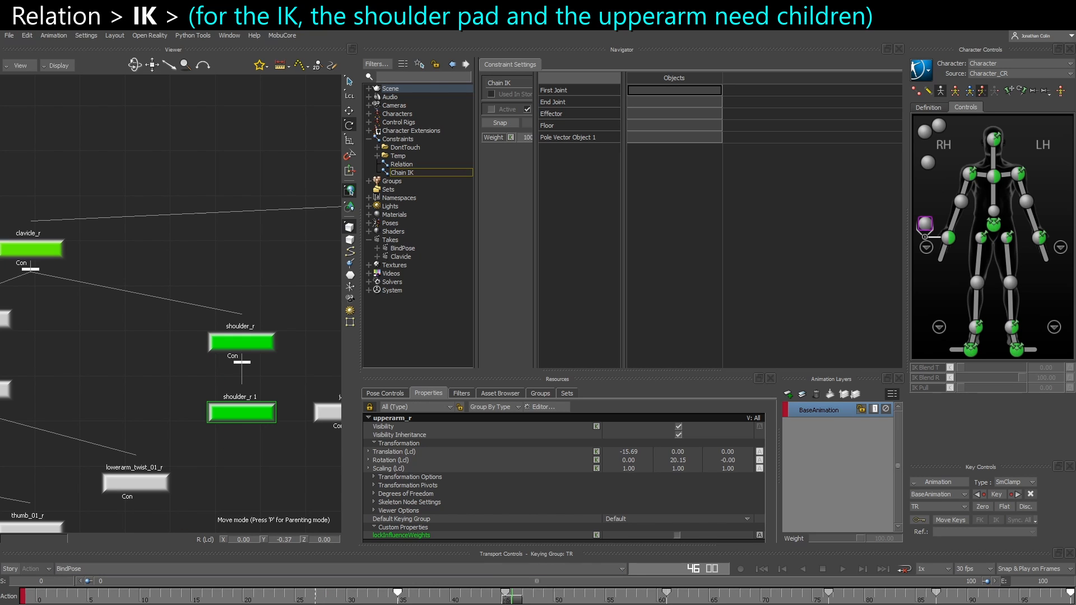
pyautogui.press('Delete')
pyautogui.keyDown('alt'); pyautogui.moveTo(216, 407); pyautogui.dragTo(215, 339); pyautogui.keyUp('alt')
pyautogui.moveTo(235, 347)
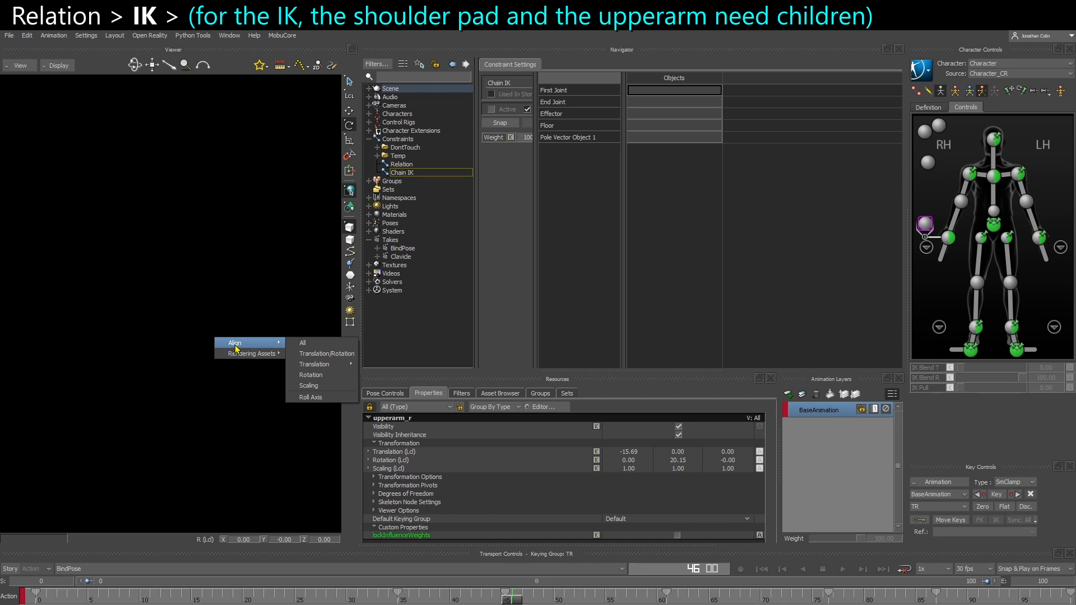
pyautogui.click(315, 354)
# Rename the copied bone under shoulder_r as shoulder_r_child
pyautogui.rightClick(260, 415)
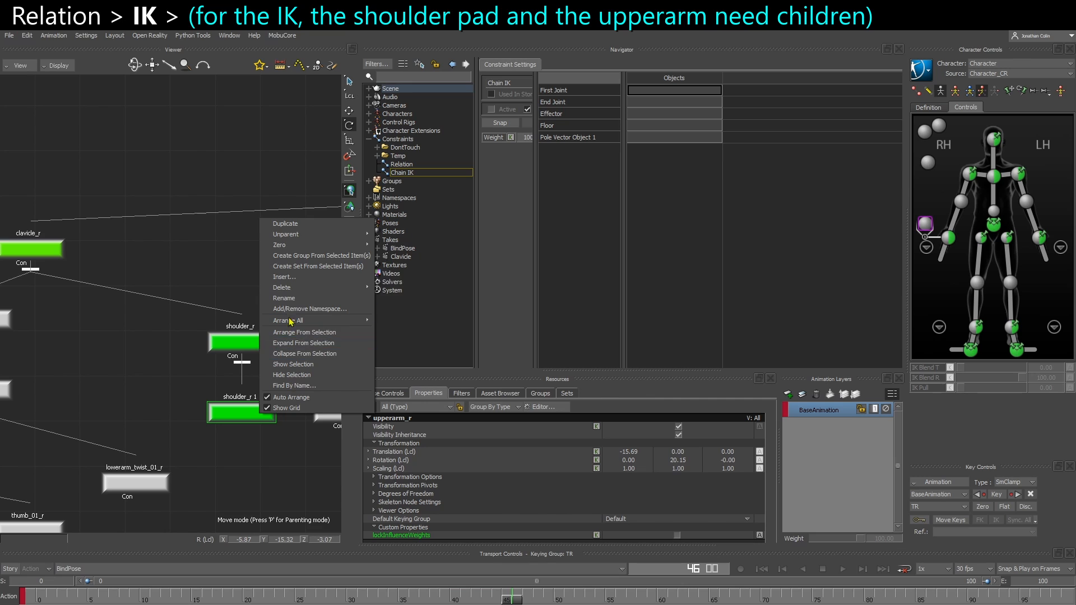
pyautogui.click(285, 298)
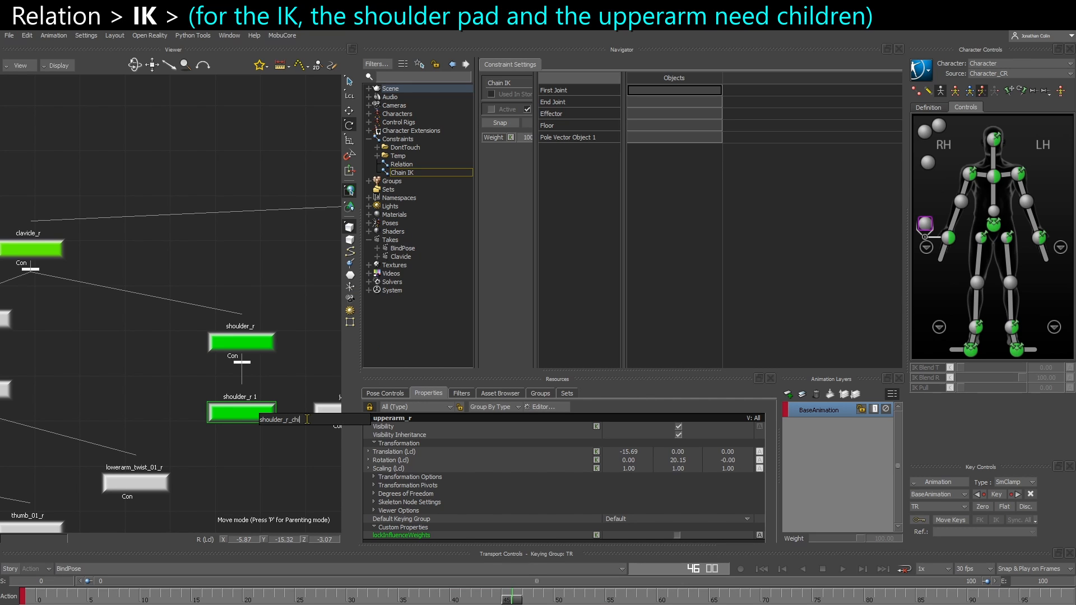
pyautogui.press('Return')
# Move shoulder_r_child along its local X axis to -21.06, at the outer tip of the right shoulder pad
pyautogui.hotkey('ctrl', 'e')
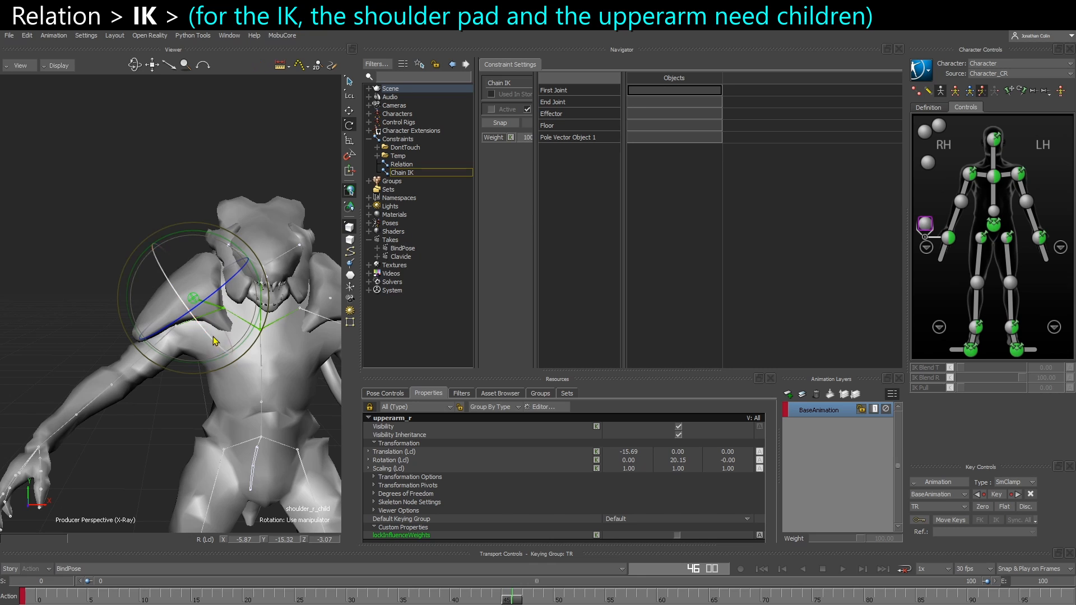
pyautogui.press('t')
pyautogui.keyDown('ctrl'); pyautogui.keyDown('shift'); pyautogui.moveTo(215, 335); pyautogui.dragTo(176, 306); pyautogui.keyUp('shift'); pyautogui.keyUp('ctrl')
pyautogui.keyDown('ctrl'); pyautogui.moveTo(197, 362); pyautogui.dragTo(197, 418); pyautogui.keyUp('ctrl')
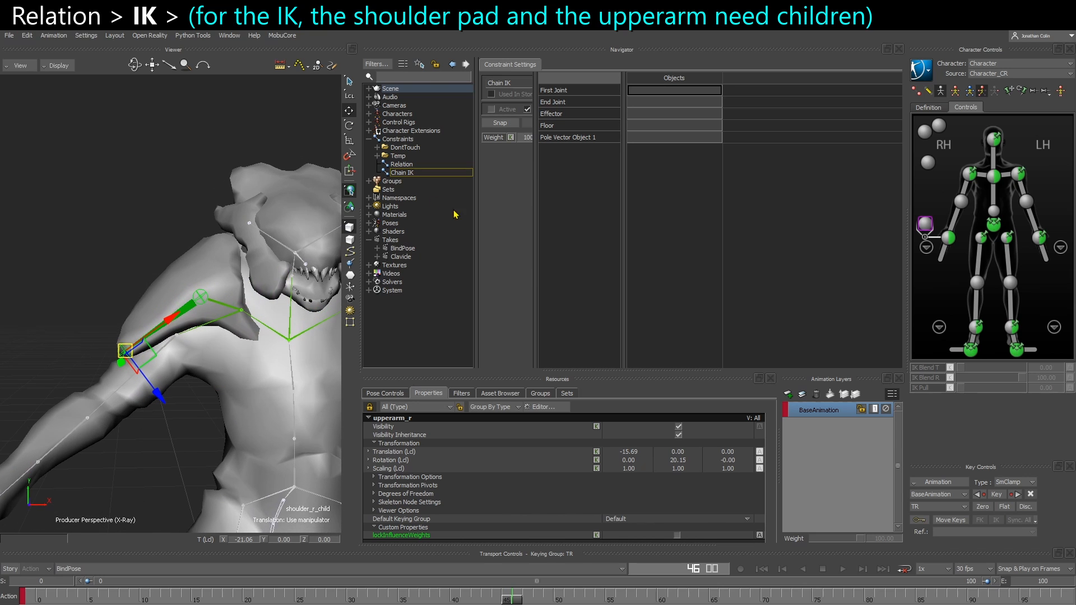
# Unlock the property view and reduce the skeleton node size of shoulder_r_child to 124.33
pyautogui.click(369, 407)
pyautogui.scroll(-2, 519, 519)
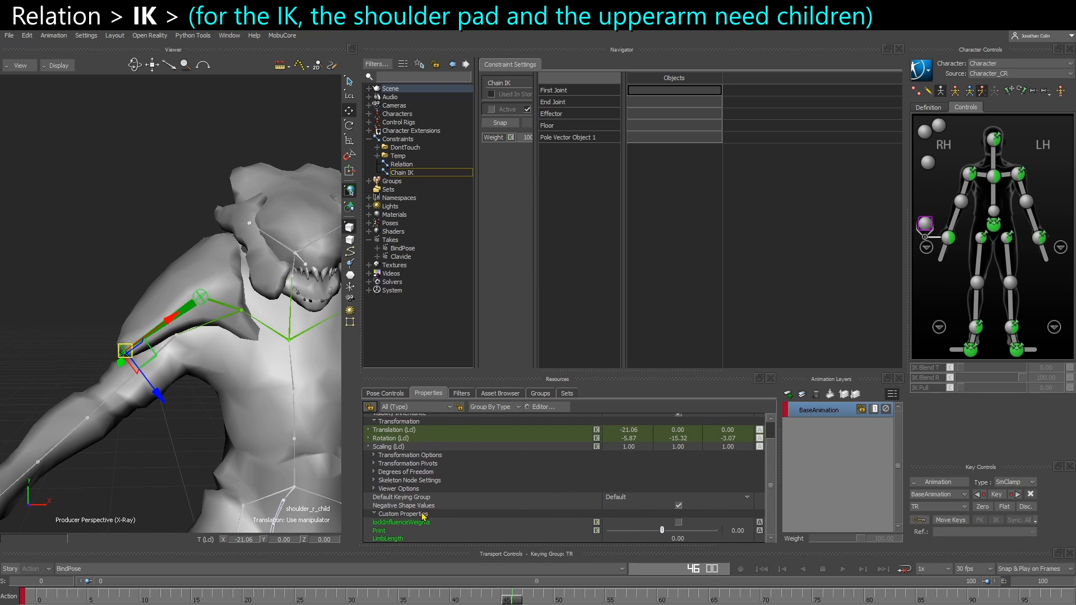
pyautogui.click(374, 481)
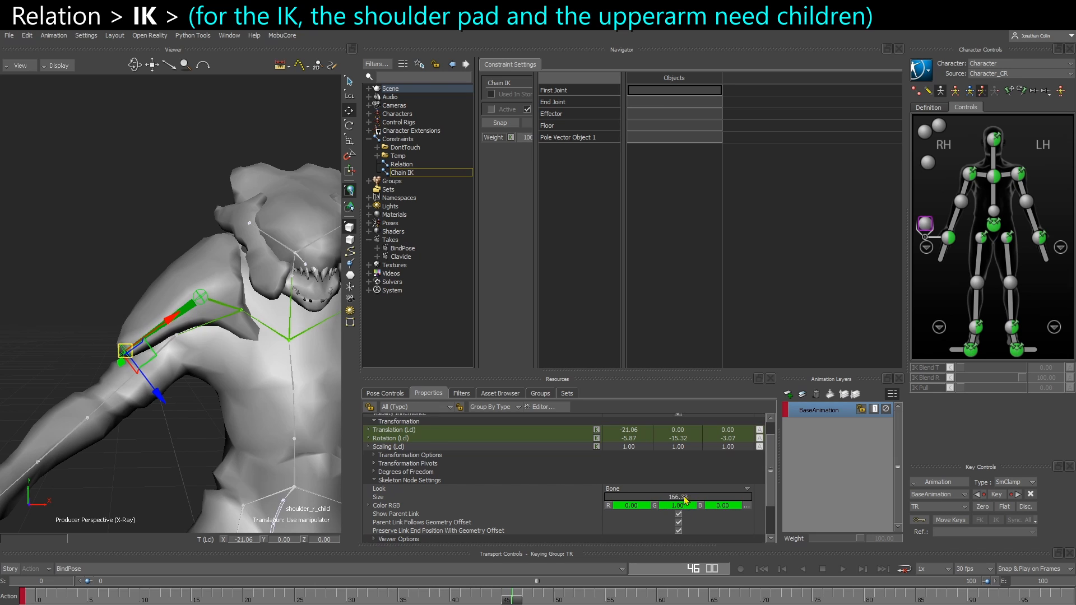
pyautogui.click(111, 472)
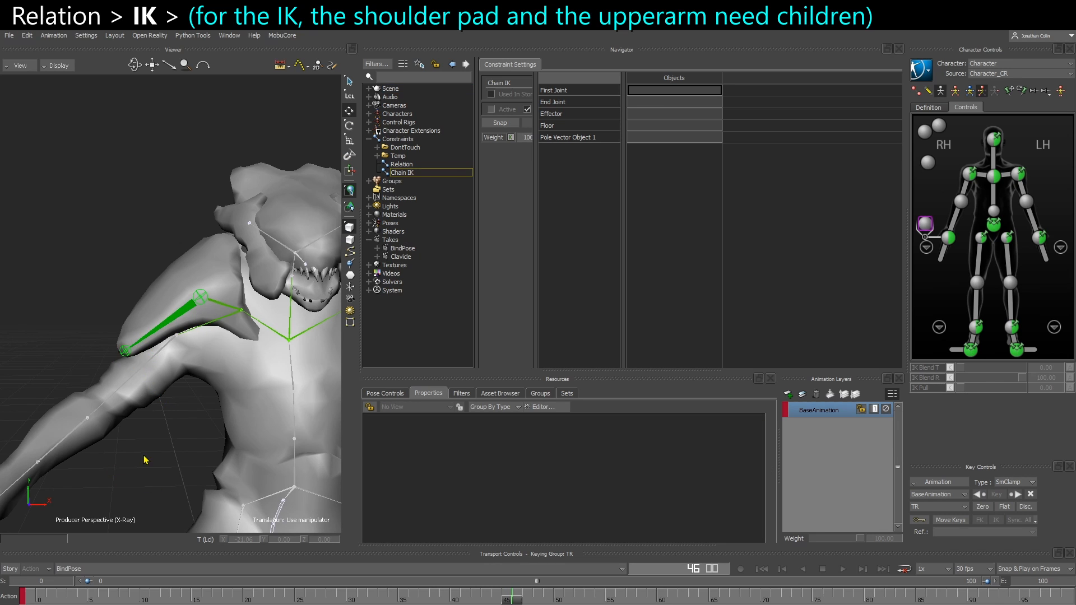
# Duplicate shoulder_r_child in the schematic and parent the copy under upperarm_r
pyautogui.click(121, 355)
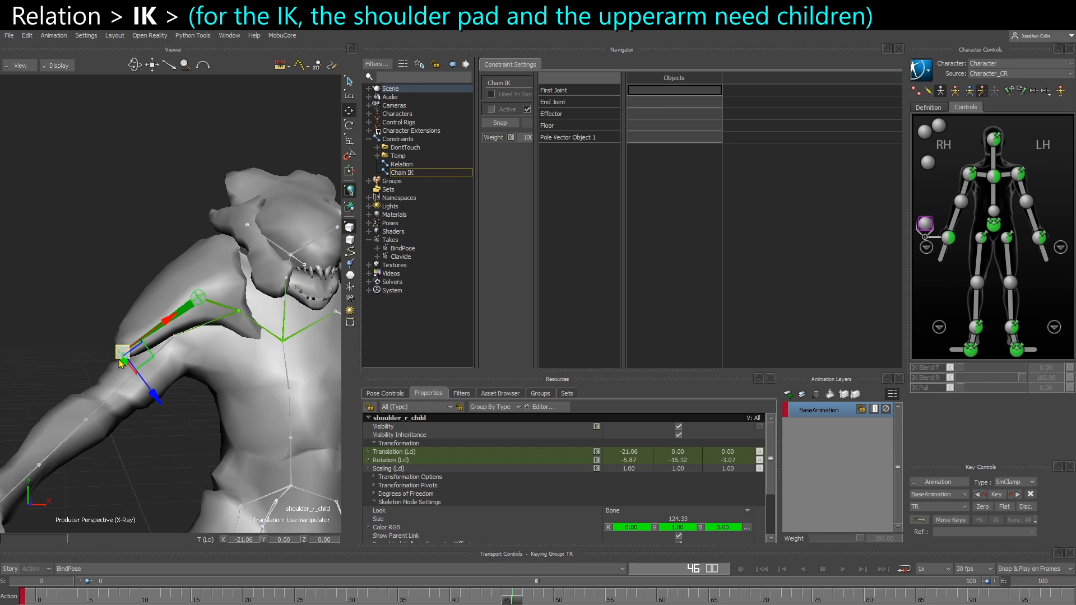
pyautogui.hotkey('ctrl', 'w')
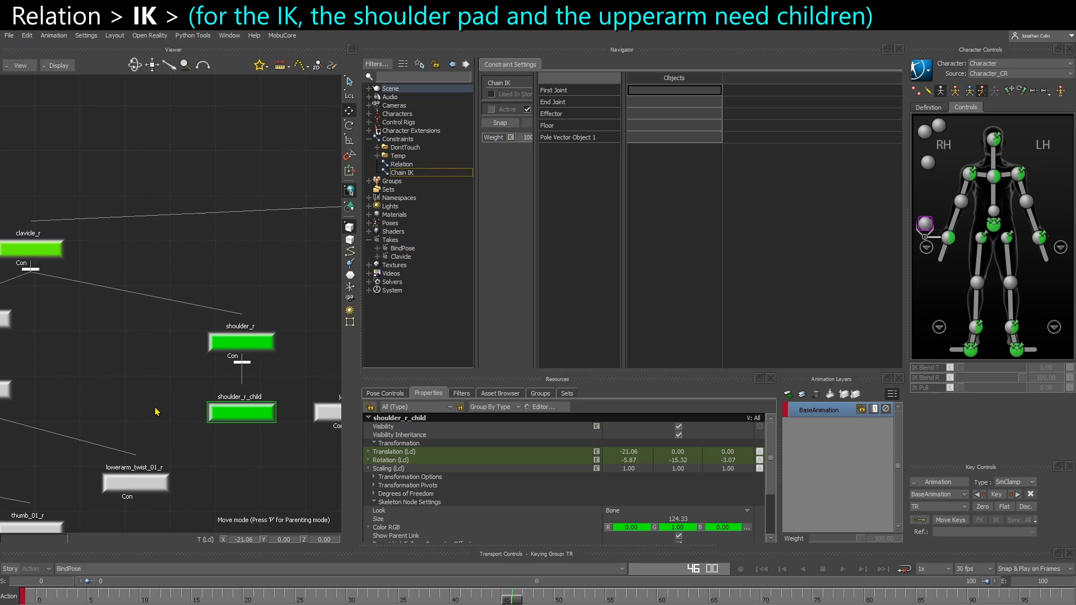
pyautogui.hotkey('ctrl', 'w')
pyautogui.click(142, 456)
pyautogui.click(122, 355)
pyautogui.hotkey('ctrl', 'w')
pyautogui.hotkey('ctrl', 'c')
pyautogui.hotkey('ctrl', 'v')
pyautogui.keyDown('shift'); pyautogui.moveTo(147, 402); pyautogui.dragTo(257, 403); pyautogui.keyUp('shift')
pyautogui.keyDown('shift'); pyautogui.moveTo(164, 372); pyautogui.dragTo(195, 383); pyautogui.keyUp('shift')
pyautogui.keyDown('alt'); pyautogui.click(80, 333); pyautogui.keyUp('alt')
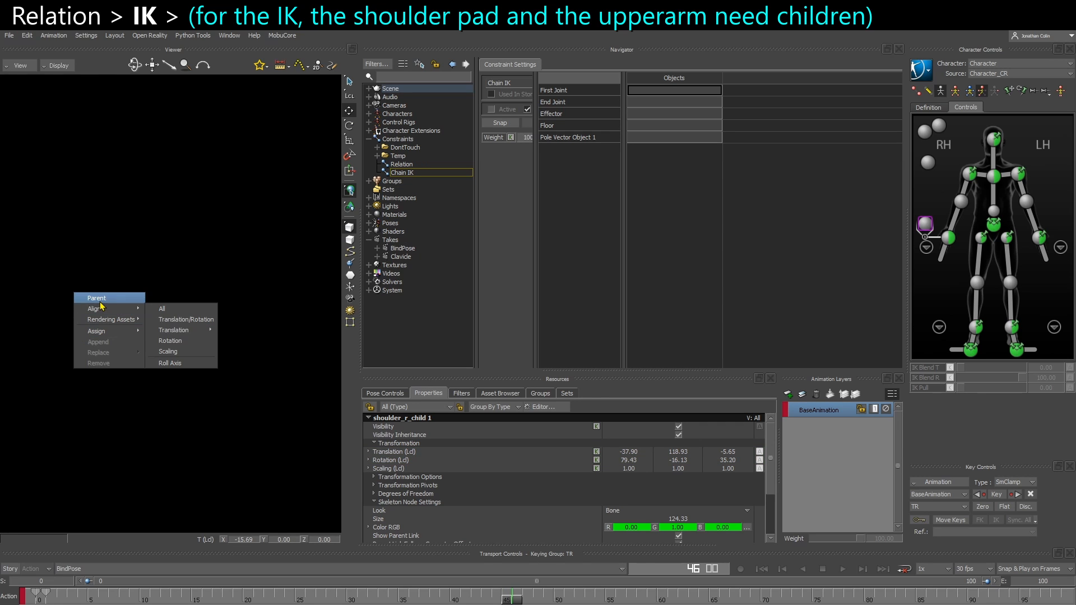
pyautogui.click(97, 299)
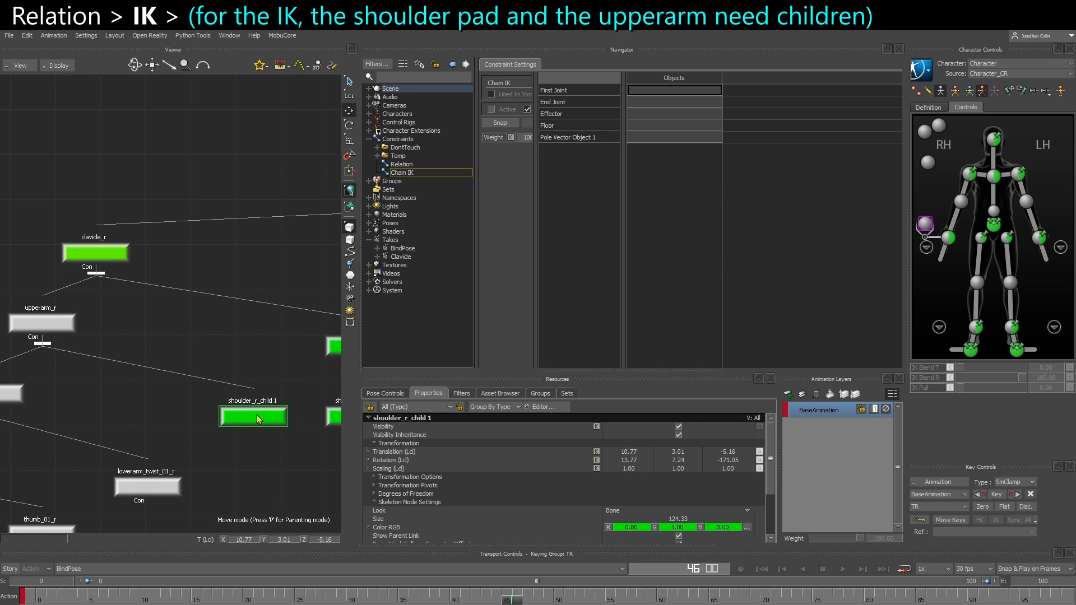
# Rename the copied bone under upperarm_r as shoulder_r_IK
pyautogui.rightClick(258, 419)
pyautogui.click(282, 299)
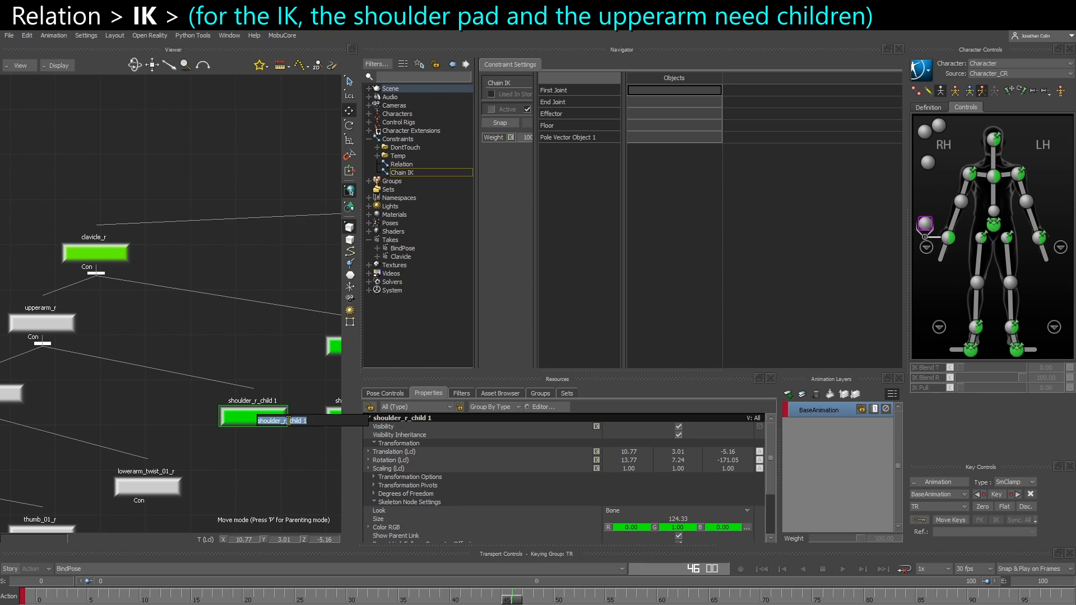
pyautogui.moveTo(291, 421); pyautogui.dragTo(408, 431)
pyautogui.write('IK')
pyautogui.press('Return')
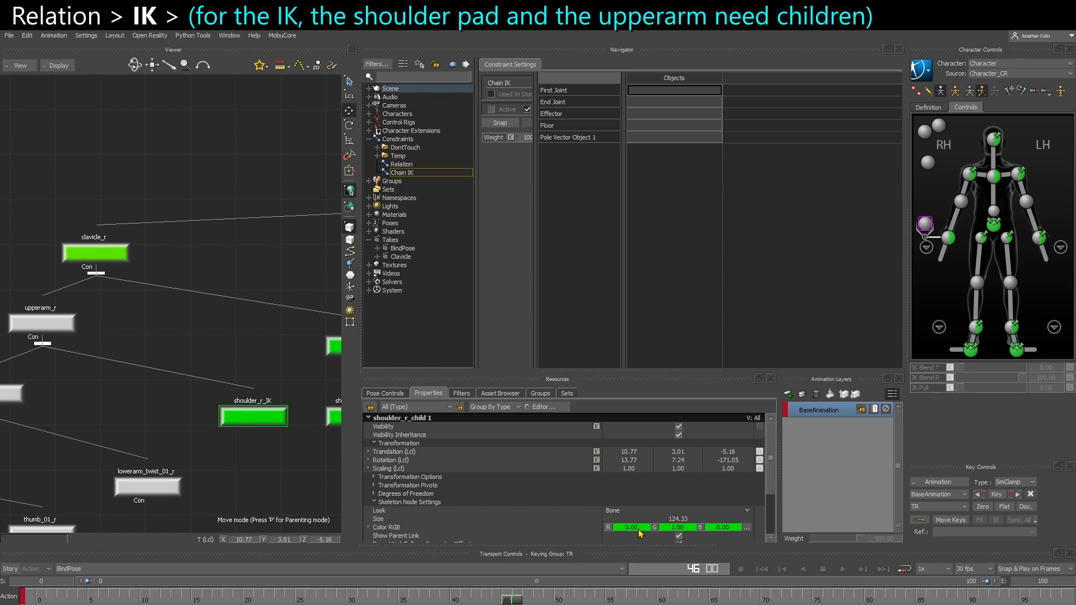
# Give shoulder_r_IK a cyan colour (0, 1, 1), the Light Cross look and a size of 335.33
pyautogui.moveTo(721, 532); pyautogui.dragTo(956, 531)
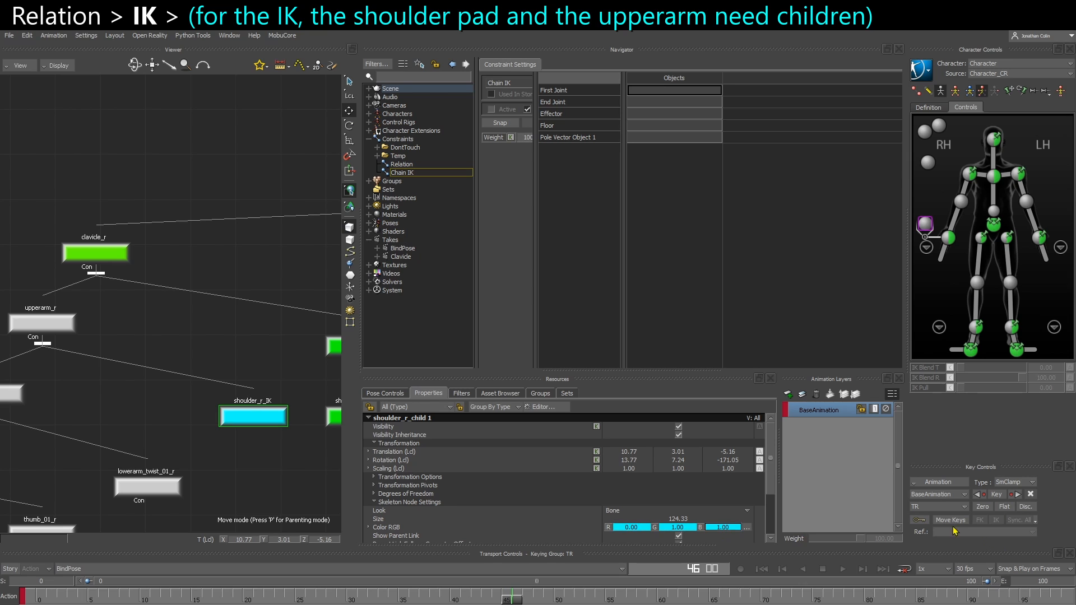
pyautogui.hotkey('ctrl', 'e')
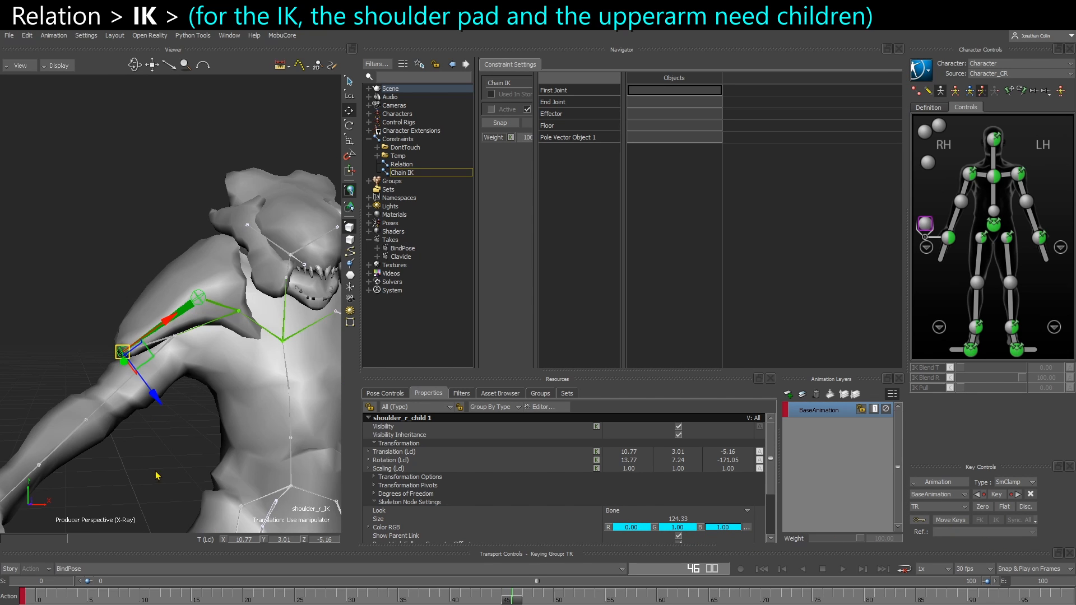
pyautogui.keyDown('ctrl'); pyautogui.keyDown('shift'); pyautogui.moveTo(145, 450); pyautogui.dragTo(196, 443); pyautogui.keyUp('shift'); pyautogui.keyUp('ctrl')
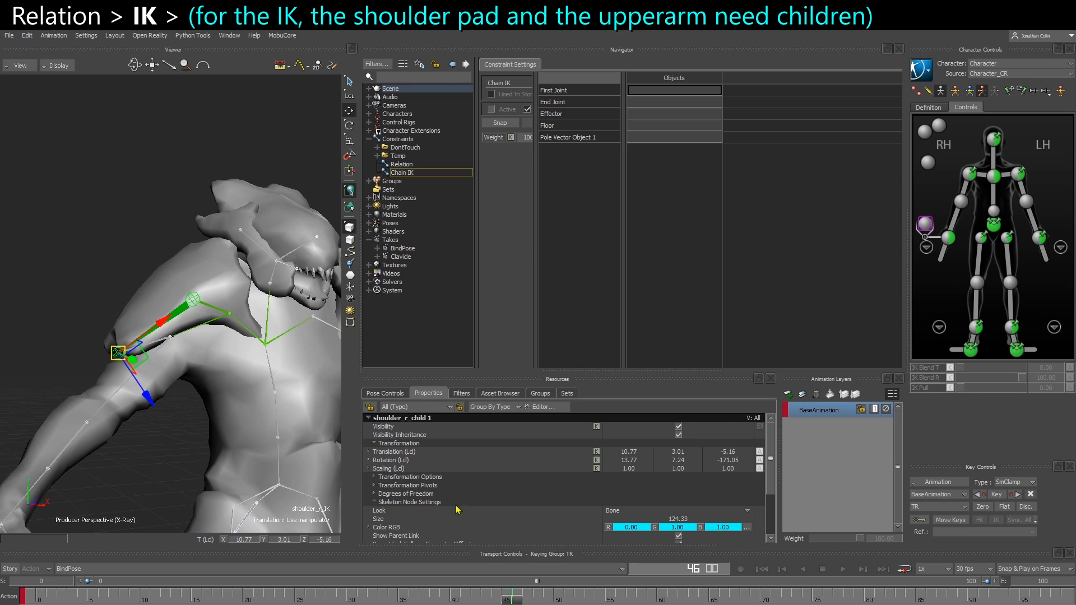
pyautogui.click(621, 510)
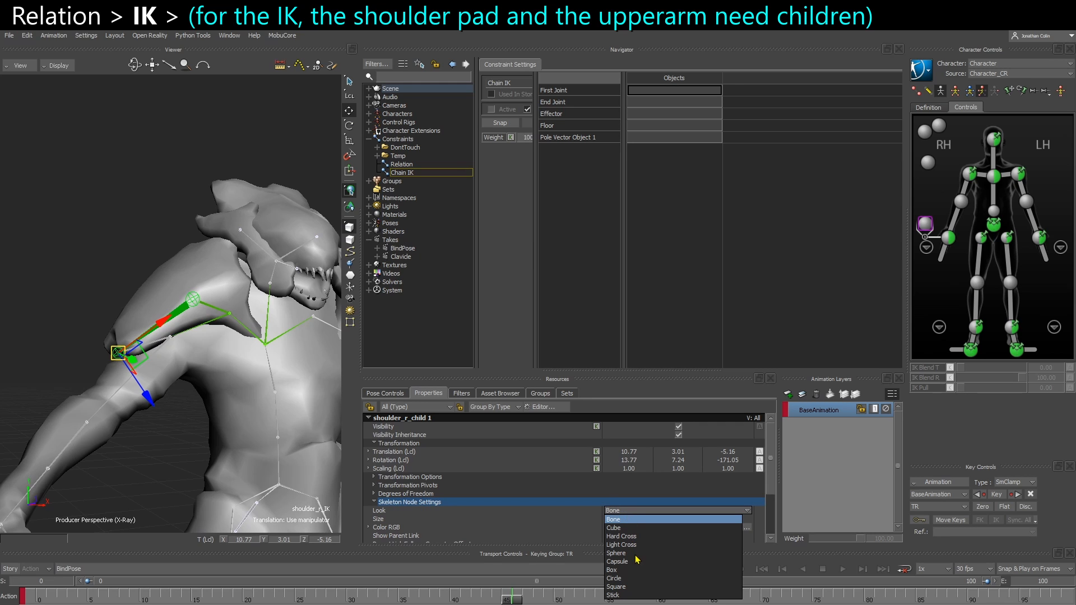
pyautogui.click(621, 544)
pyautogui.keyDown('ctrl'); pyautogui.keyDown('shift'); pyautogui.moveTo(197, 462); pyautogui.dragTo(146, 383); pyautogui.keyUp('shift'); pyautogui.keyUp('ctrl')
pyautogui.click(159, 432)
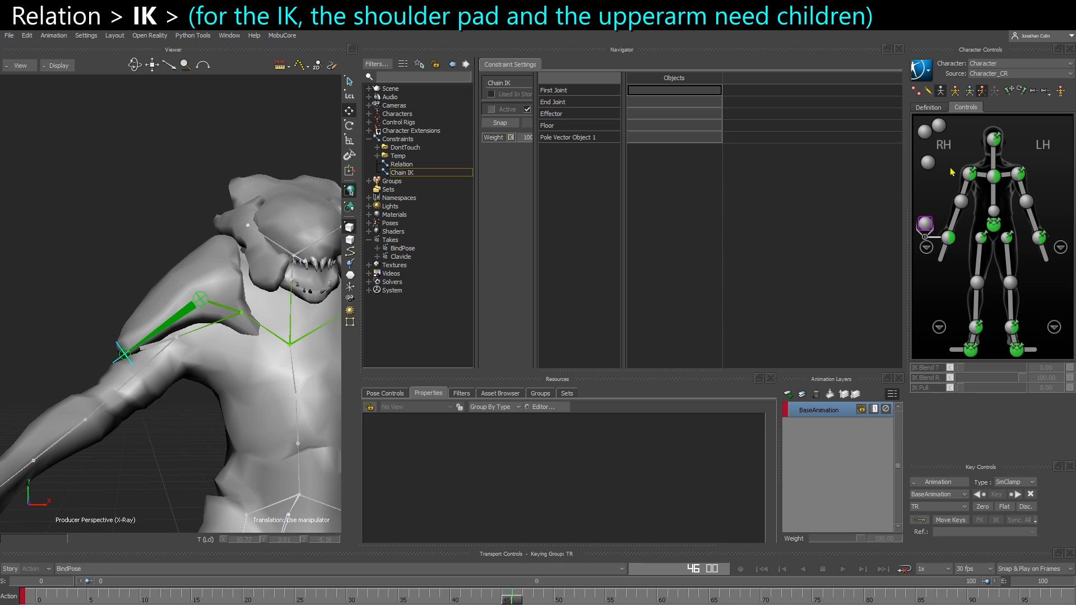
# Try rotating the right shoulder effector to check how shoulder_r_IK follows the upper arm
pyautogui.click(971, 179)
pyautogui.press('r')
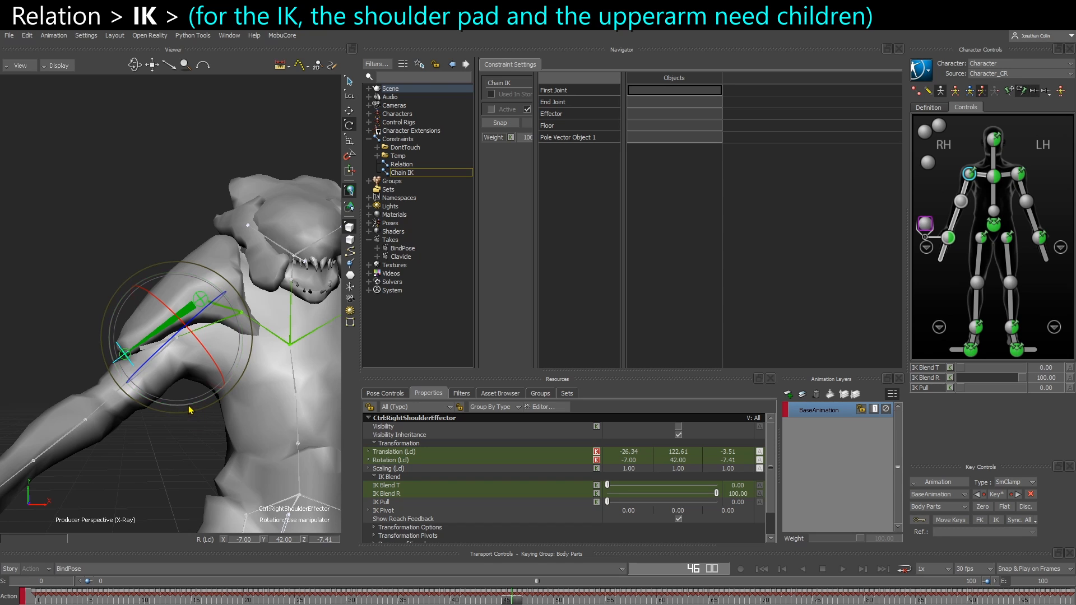
pyautogui.moveTo(199, 410); pyautogui.dragTo(197, 420)
pyautogui.click(159, 442)
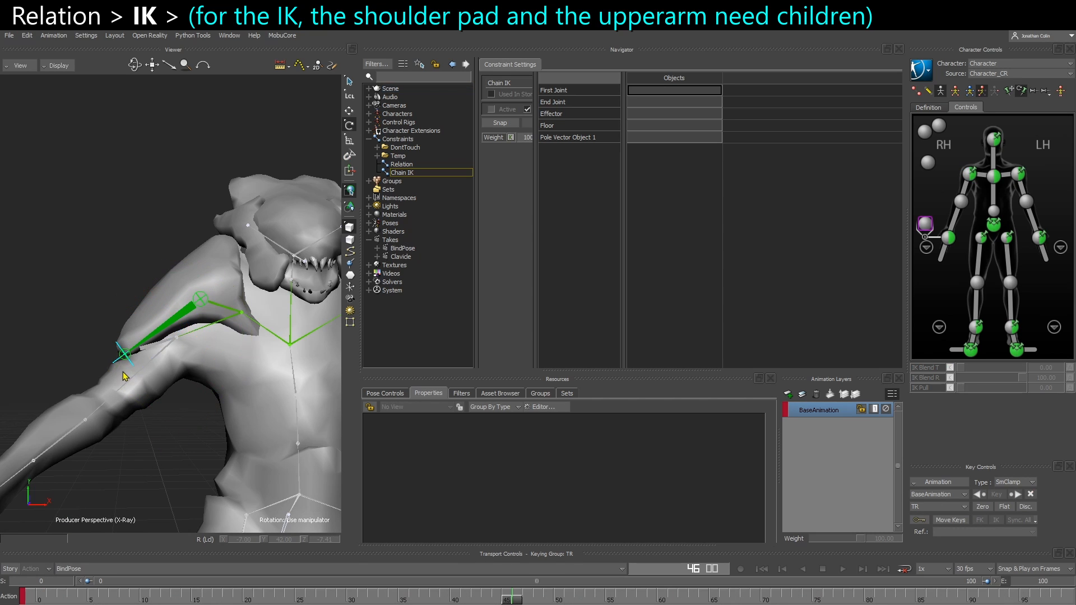
# Assign shoulder_r_IK as the Chain IK constraint's Effector and shoulder_r as its First Joint
pyautogui.click(120, 352)
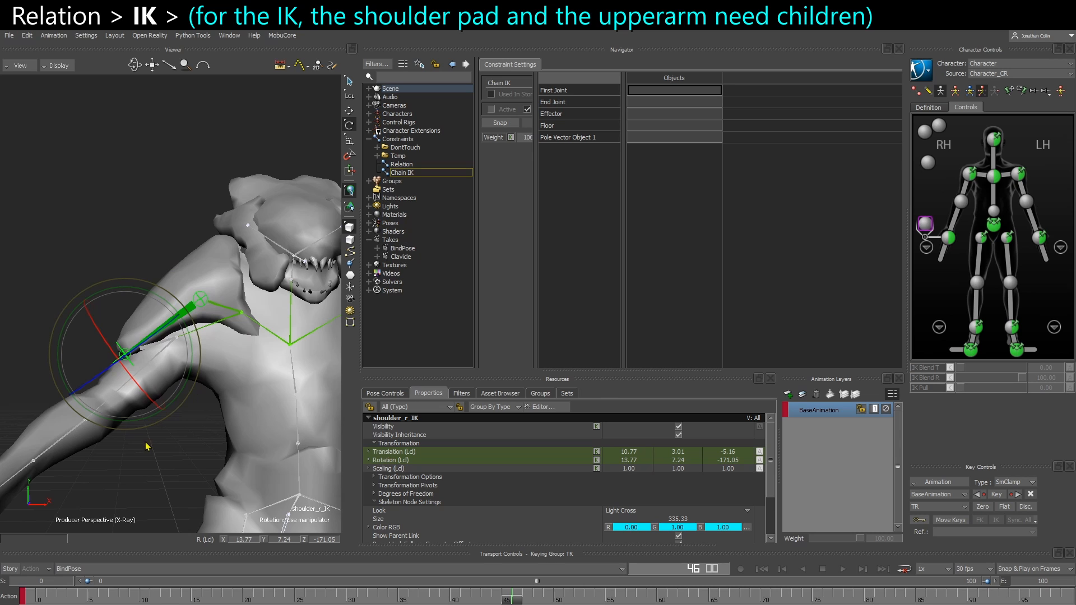
pyautogui.keyDown('alt'); pyautogui.click(635, 117); pyautogui.keyUp('alt')
pyautogui.click(106, 154)
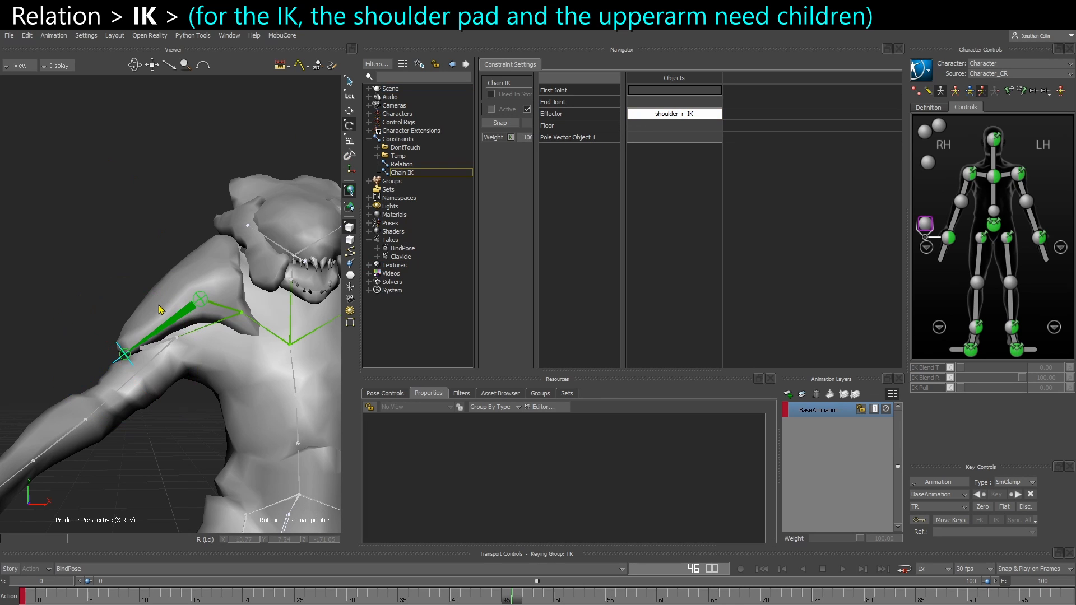
pyautogui.click(182, 320)
pyautogui.hotkey('ctrl', 'w')
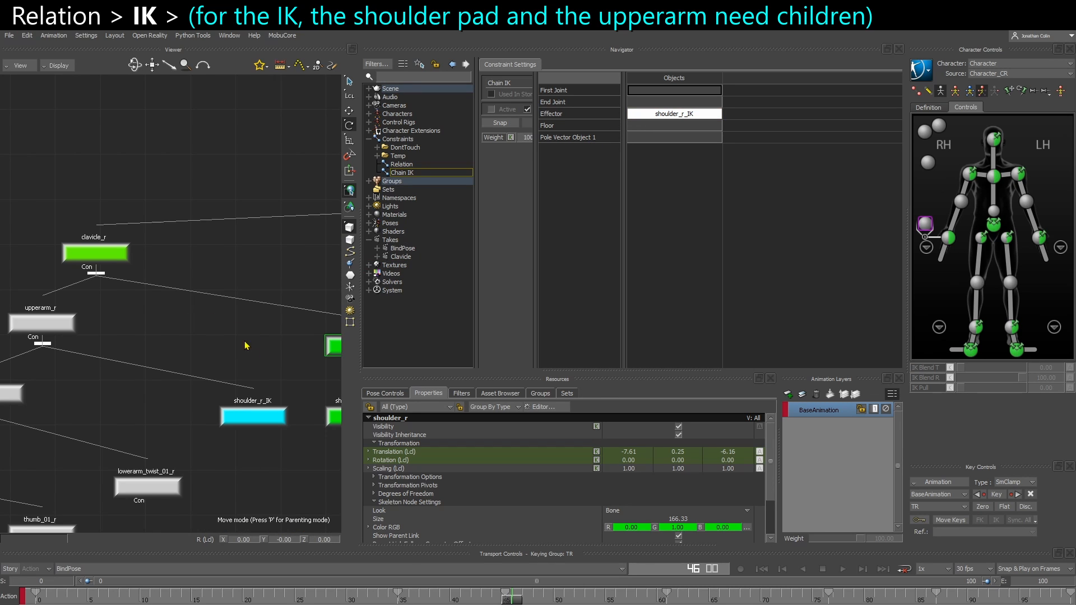
pyautogui.keyDown('shift'); pyautogui.moveTo(247, 346); pyautogui.dragTo(152, 362); pyautogui.keyUp('shift')
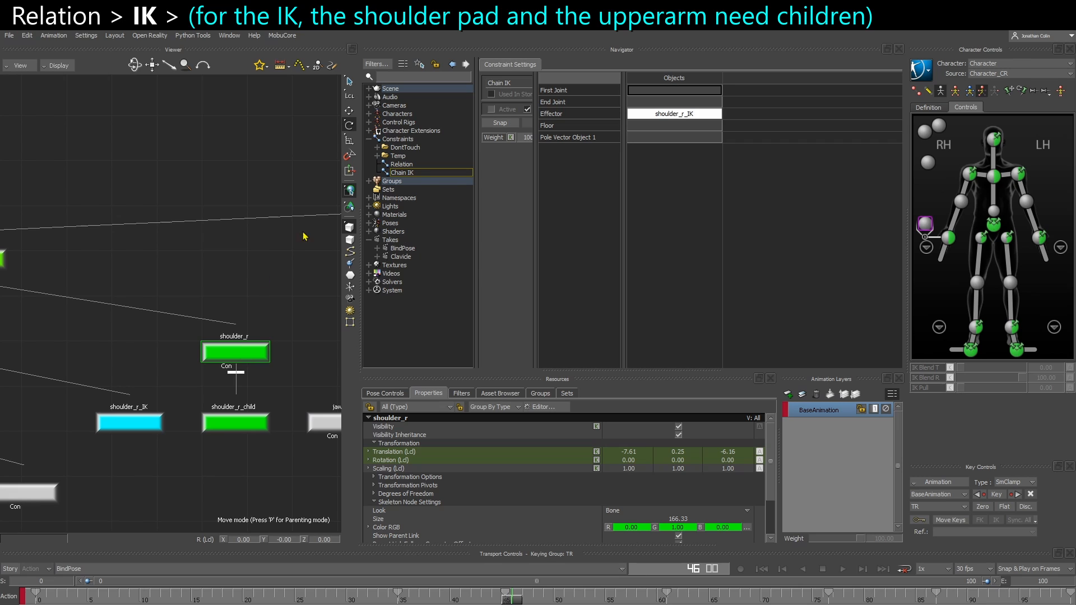
pyautogui.keyDown('alt'); pyautogui.moveTo(236, 347); pyautogui.dragTo(676, 90); pyautogui.keyUp('alt')
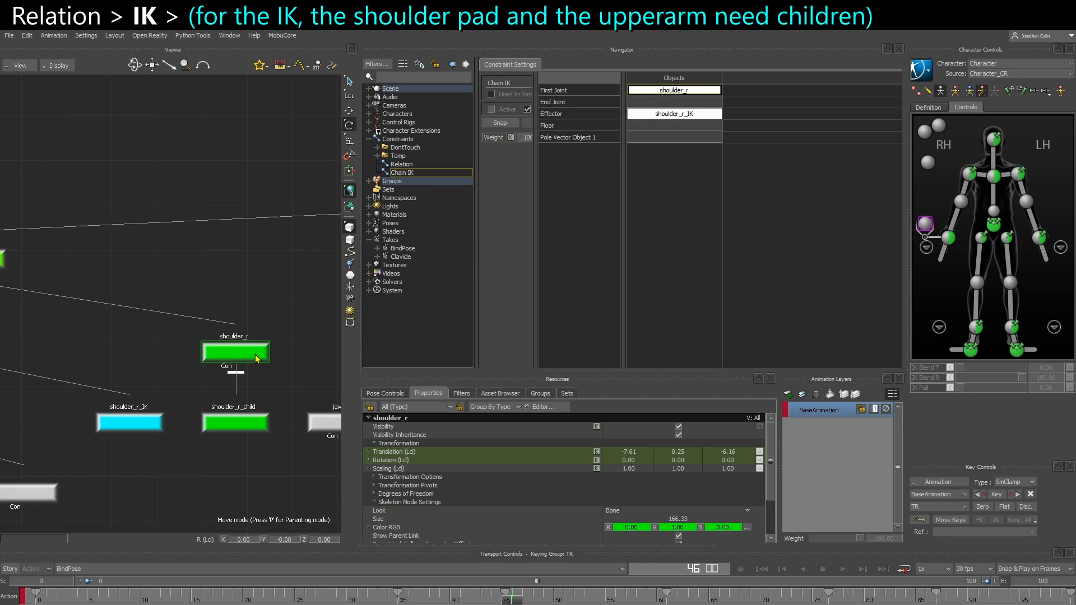
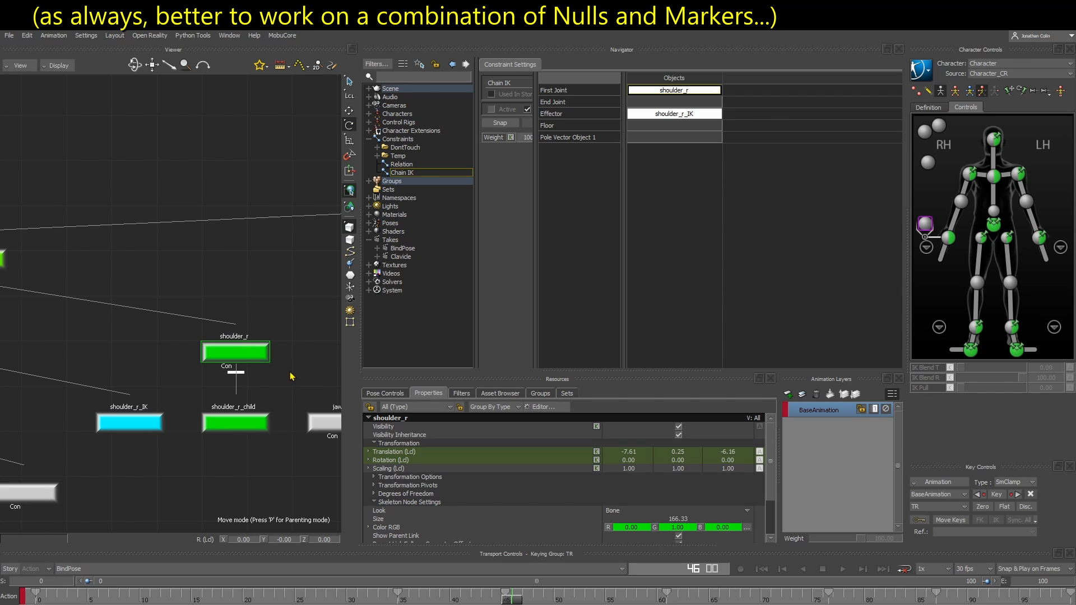
# Assign shoulder_r_child as the Chain IK constraint's End Joint
pyautogui.click(249, 421)
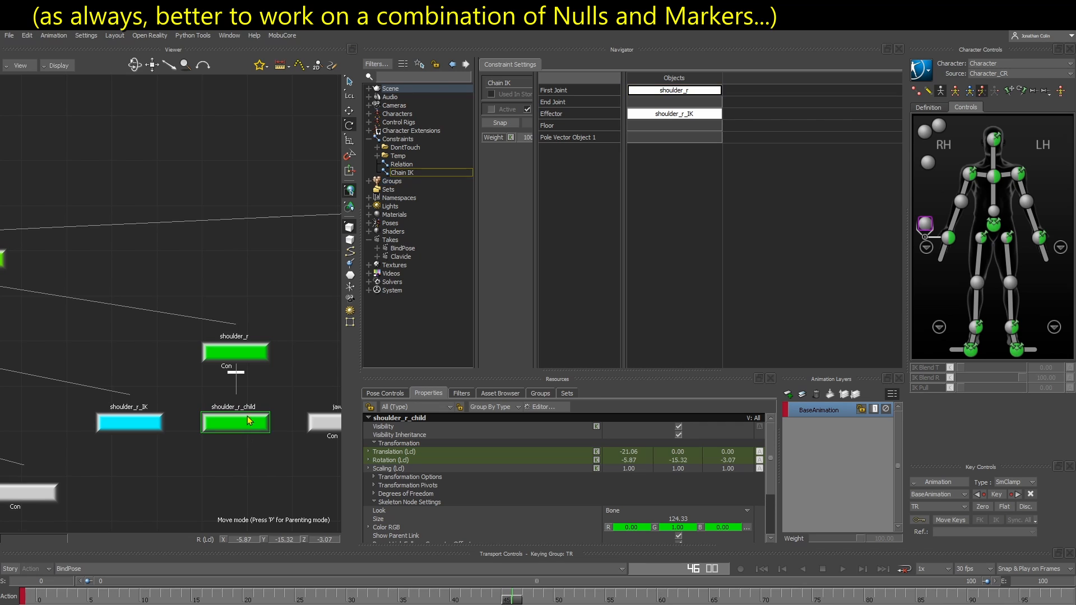
pyautogui.hotkey('ctrl', 'e')
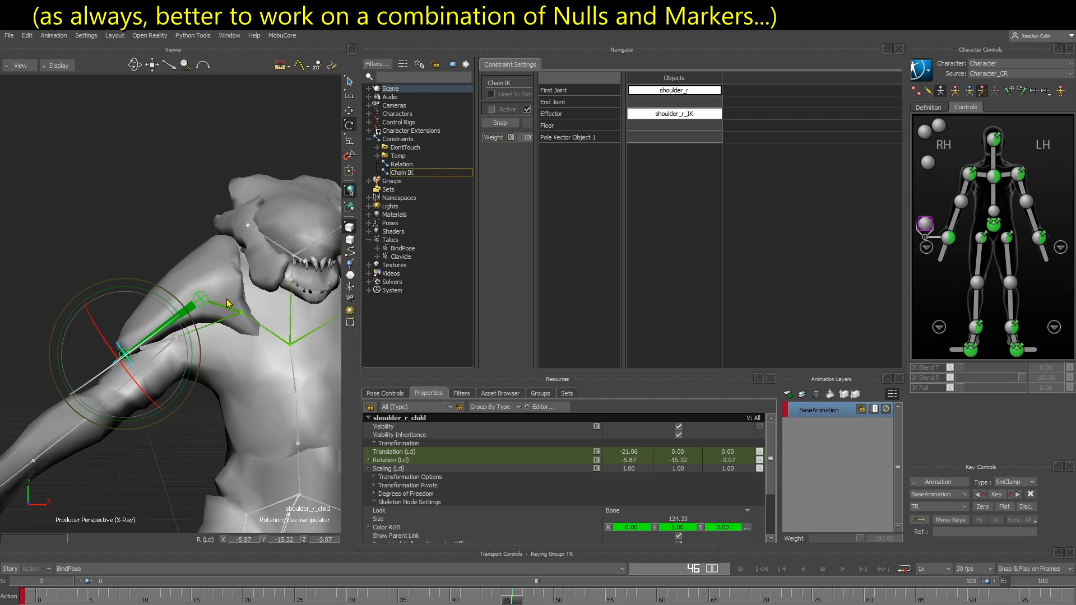
pyautogui.hotkey('ctrl', 'w')
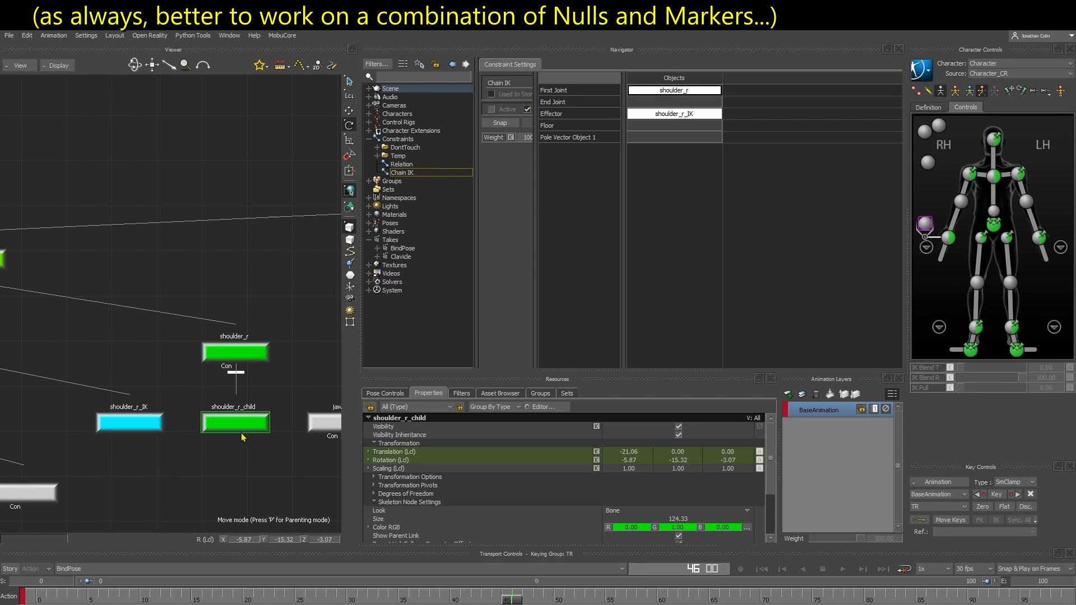
pyautogui.hotkey('ctrl', 'e')
pyautogui.keyDown('alt'); pyautogui.moveTo(168, 476); pyautogui.dragTo(670, 104); pyautogui.keyUp('alt')
pyautogui.moveTo(535, 156); pyautogui.dragTo(572, 157)
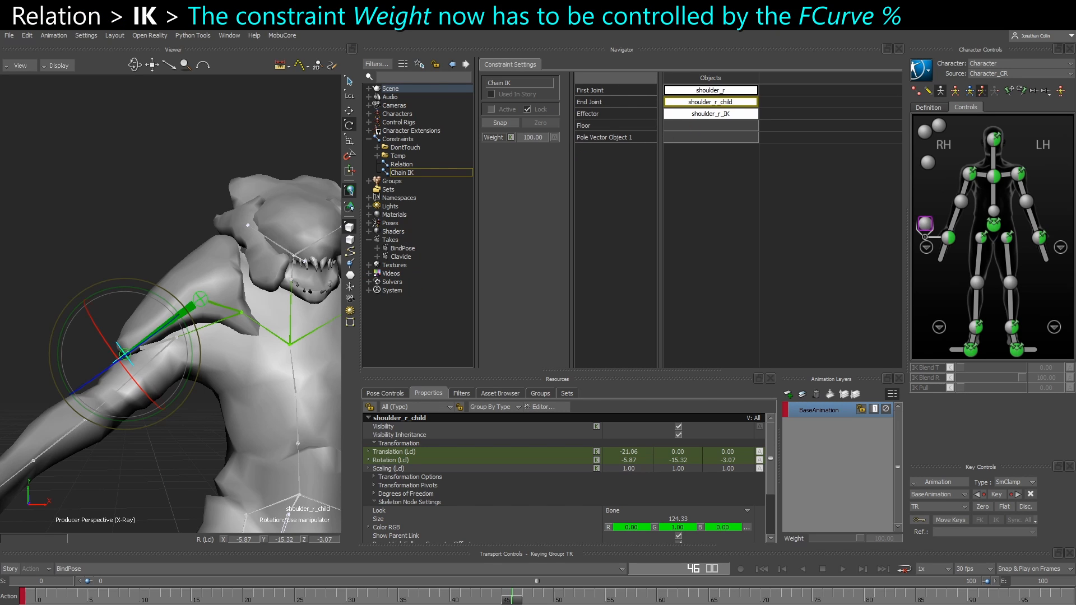
# Activate the Chain IK constraint with Snap and test it by rotating the right shoulder effector
pyautogui.click(502, 125)
pyautogui.click(971, 176)
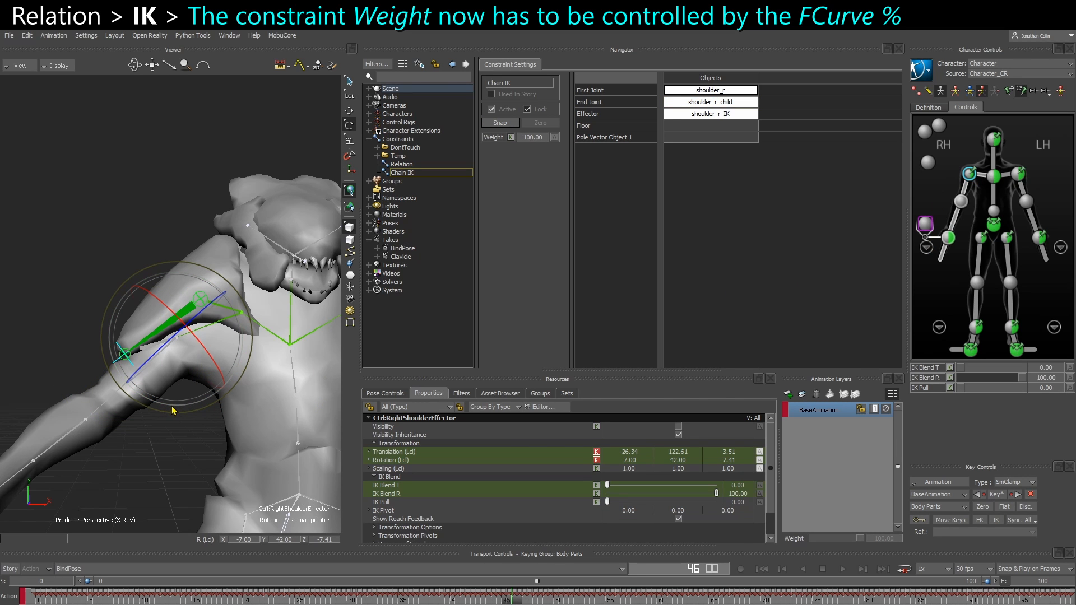
pyautogui.moveTo(172, 410)
pyautogui.mouseDown()
pyautogui.moveTo(162, 406)
pyautogui.moveTo(201, 419)
pyautogui.moveTo(172, 367)
pyautogui.moveTo(175, 409)
pyautogui.mouseUp()
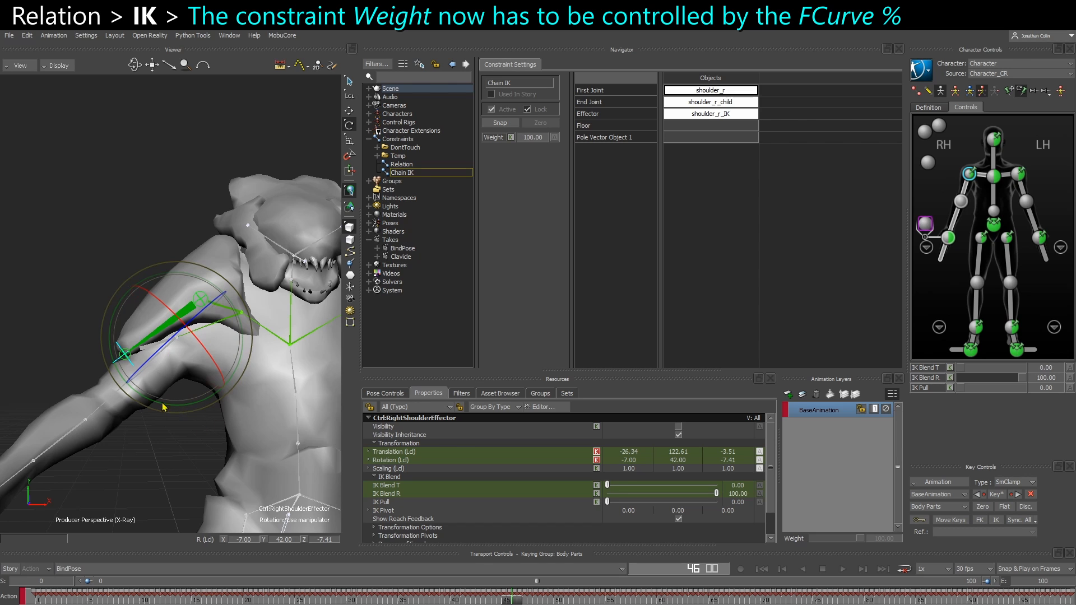
# Add the Chain IK constraint to the Relation constraint's graph as a receiver
pyautogui.click(401, 165)
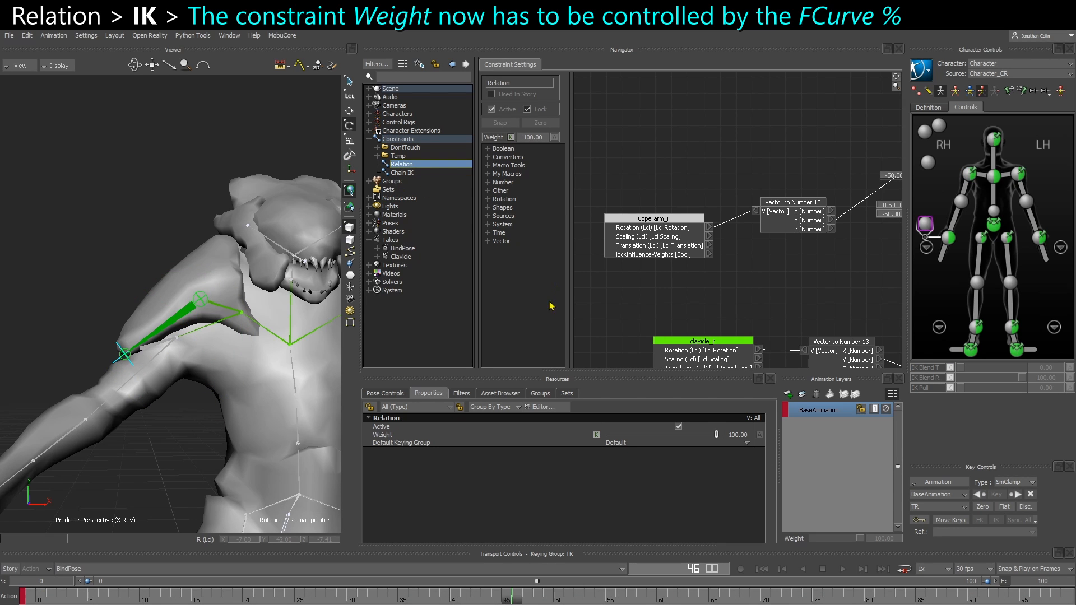
pyautogui.moveTo(571, 313); pyautogui.dragTo(536, 305)
pyautogui.scroll(-5, 611, 223)
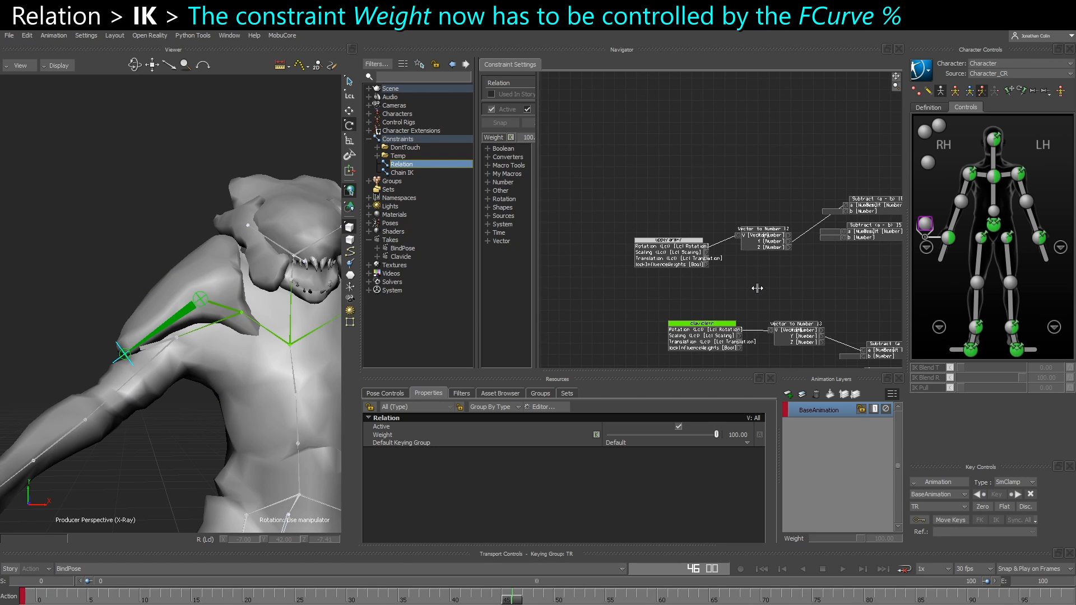
pyautogui.click(417, 173)
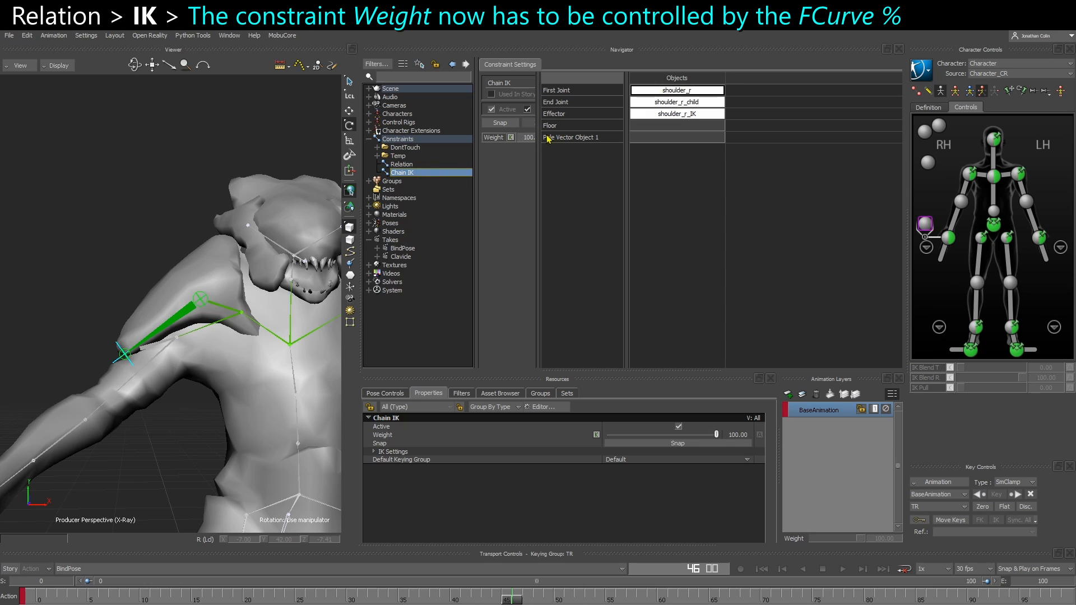
pyautogui.moveTo(537, 164); pyautogui.dragTo(579, 164)
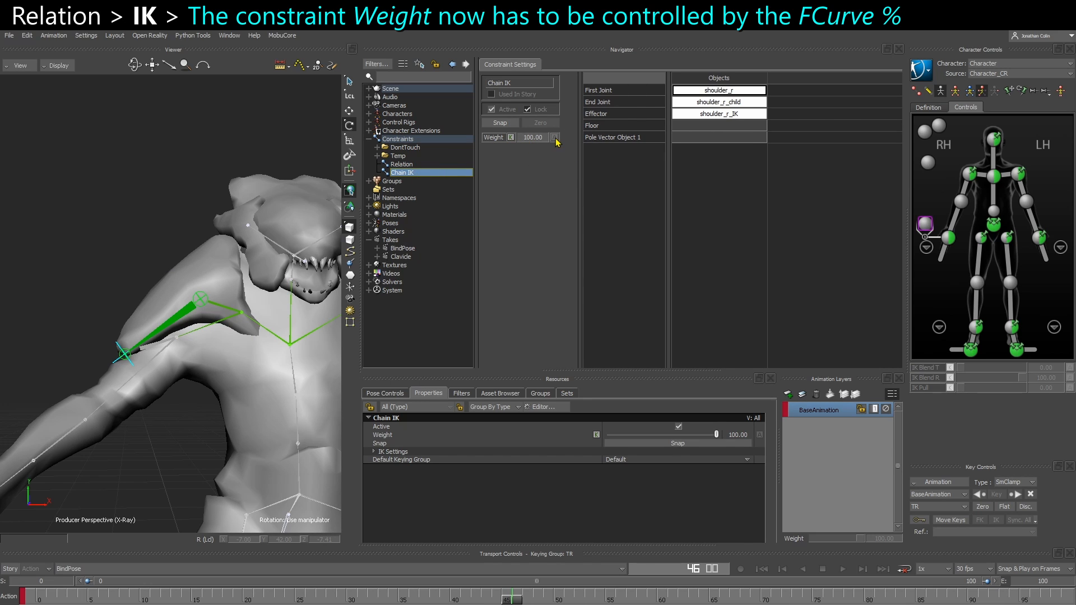
pyautogui.click(402, 164)
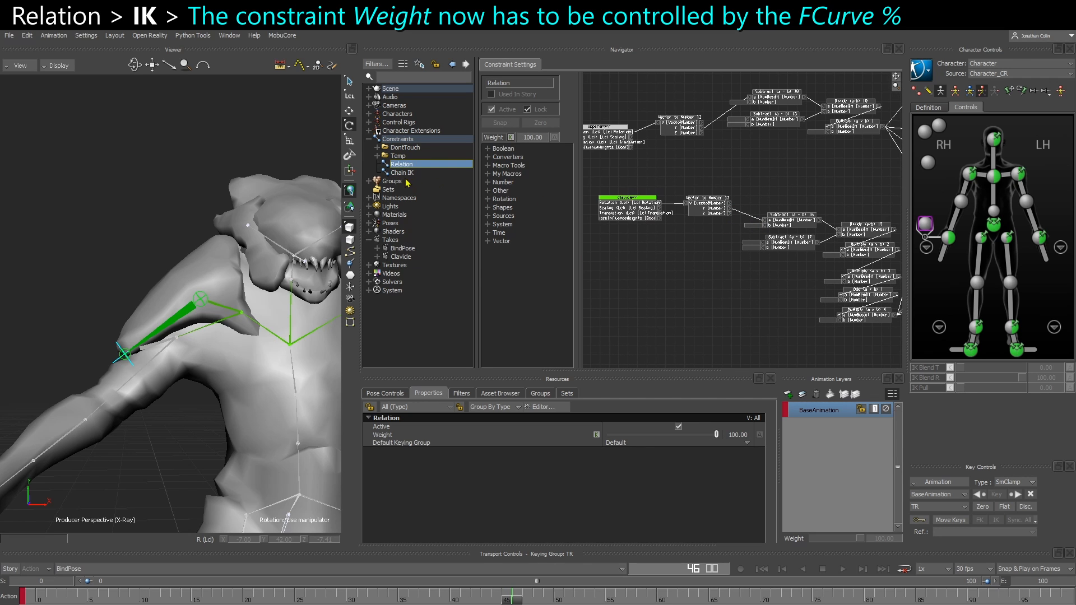
pyautogui.moveTo(402, 173); pyautogui.dragTo(706, 169)
pyautogui.moveTo(676, 262); pyautogui.dragTo(677, 263)
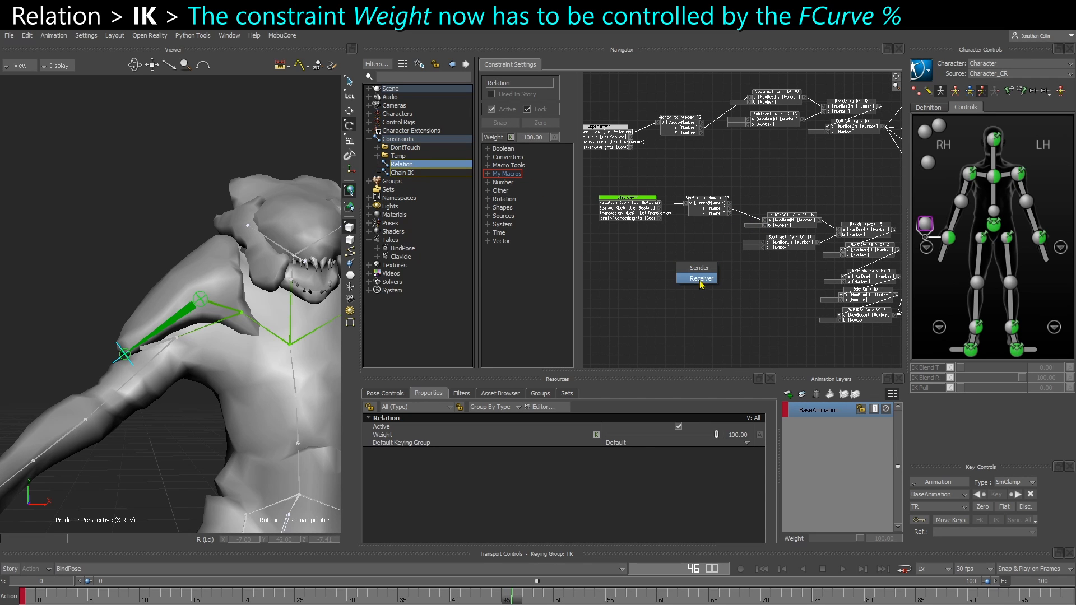
pyautogui.click(700, 279)
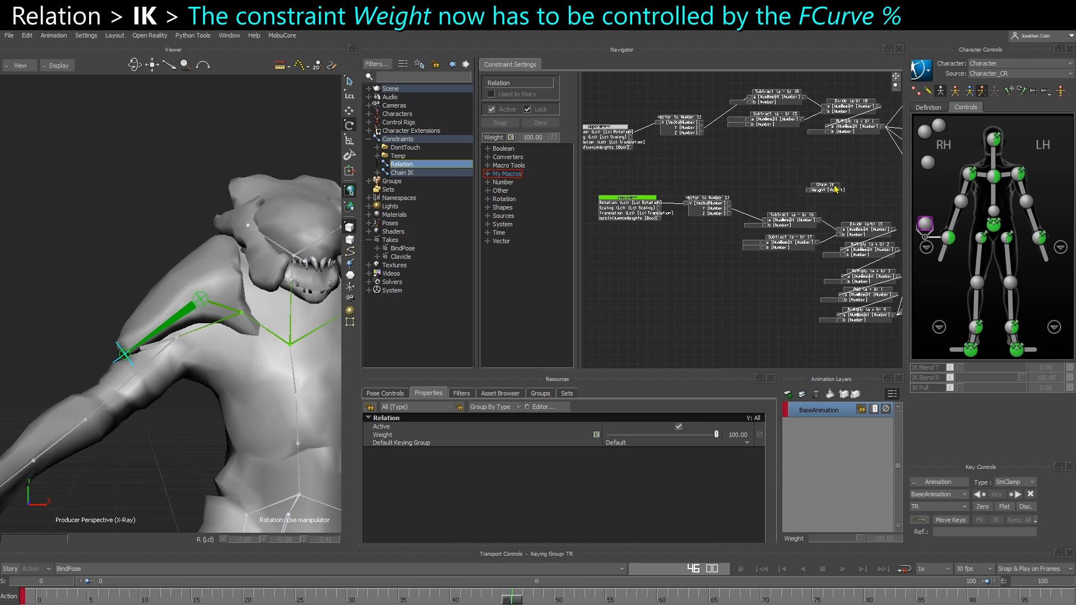
# Place the Chain IK box above the number-to-vector boxes and add an FCurve Number (%) box beside it
pyautogui.scroll(3, 618, 224)
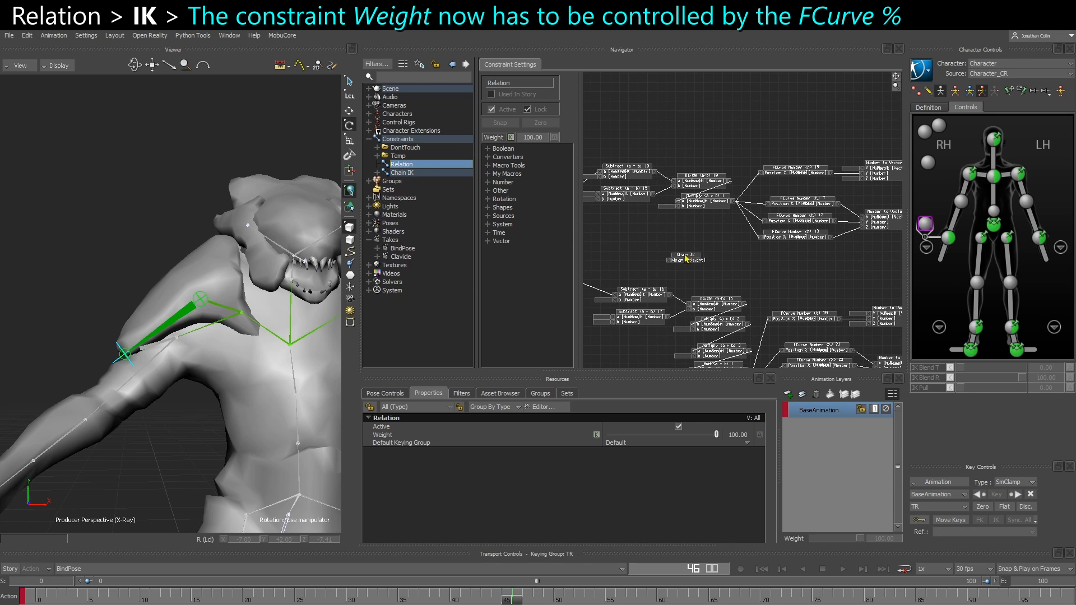
pyautogui.moveTo(685, 258); pyautogui.dragTo(835, 113)
pyautogui.scroll(-1, 663, 215)
pyautogui.scroll(3, 667, 269)
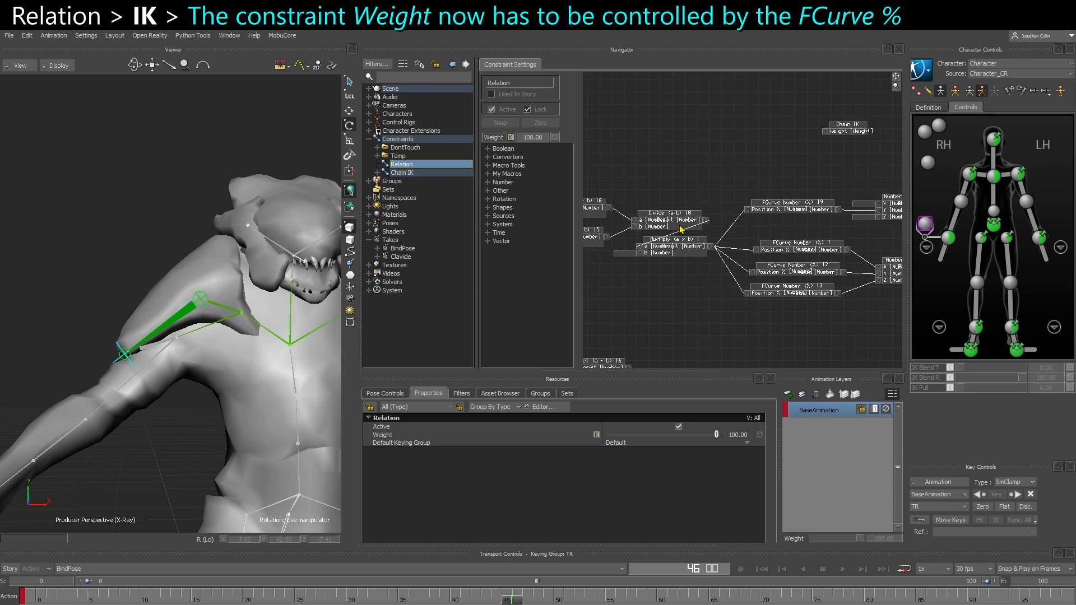
pyautogui.keyDown('shift'); pyautogui.moveTo(784, 288); pyautogui.dragTo(637, 266); pyautogui.keyUp('shift')
pyautogui.click(488, 191)
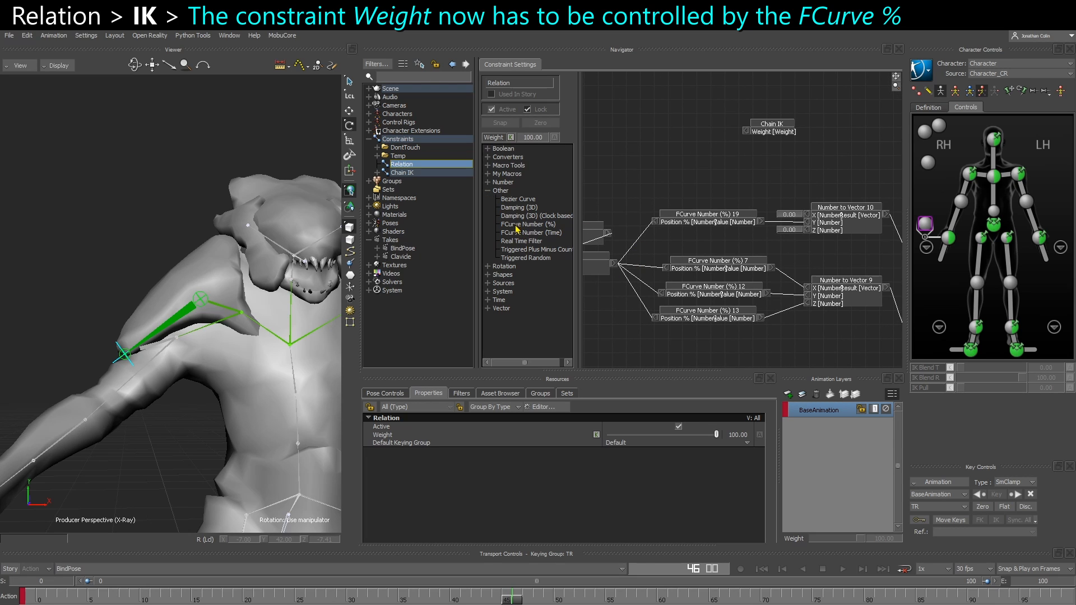
pyautogui.moveTo(516, 230); pyautogui.dragTo(729, 151)
pyautogui.moveTo(773, 124); pyautogui.dragTo(818, 146)
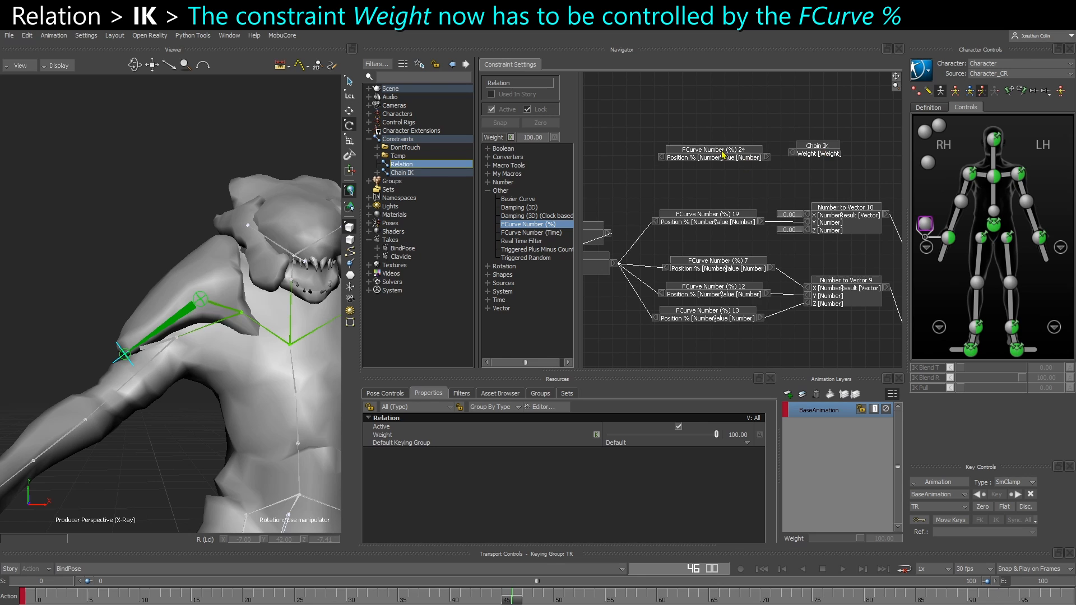
# Examine how the Divide, Multiply and FCurve Number (%) boxes feed the vector boxes and shoulder_r in the Relation graph
pyautogui.keyDown('shift'); pyautogui.moveTo(723, 155); pyautogui.dragTo(758, 276); pyautogui.keyUp('shift')
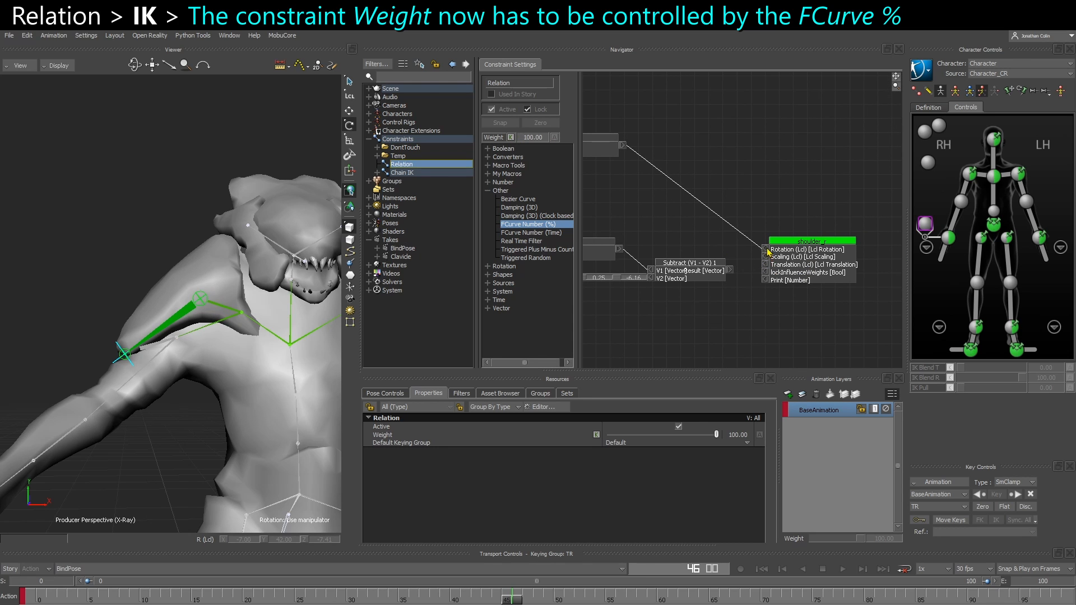
pyautogui.keyDown('shift'); pyautogui.moveTo(706, 188); pyautogui.dragTo(667, 146); pyautogui.keyUp('shift')
pyautogui.click(700, 203)
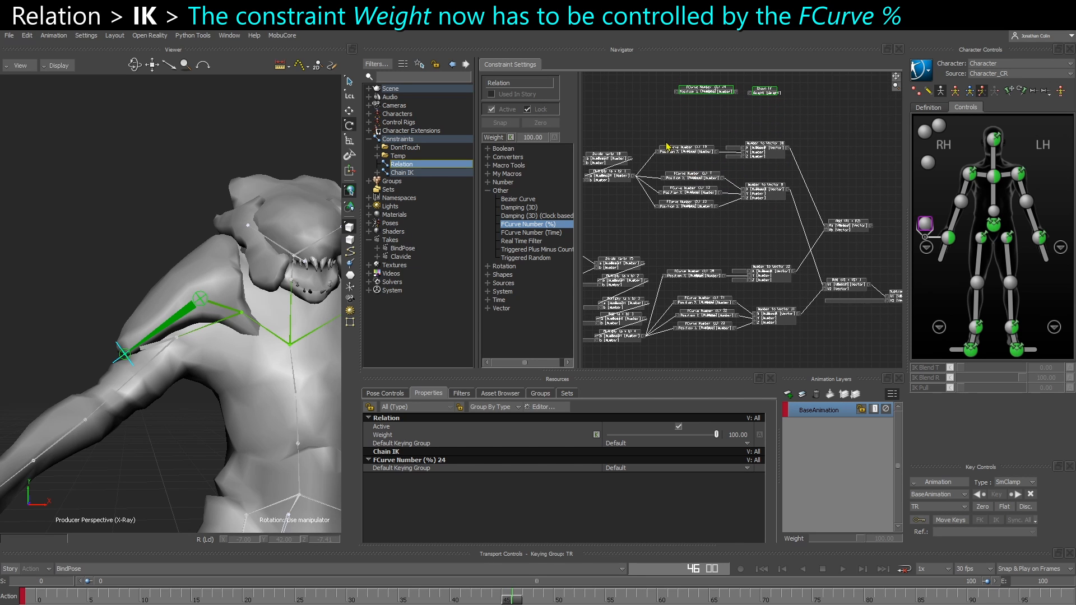
pyautogui.moveTo(825, 236); pyautogui.dragTo(805, 227)
pyautogui.keyDown('ctrl'); pyautogui.moveTo(676, 185); pyautogui.dragTo(695, 168); pyautogui.keyUp('ctrl')
pyautogui.keyDown('ctrl'); pyautogui.moveTo(789, 184); pyautogui.dragTo(702, 169); pyautogui.keyUp('ctrl')
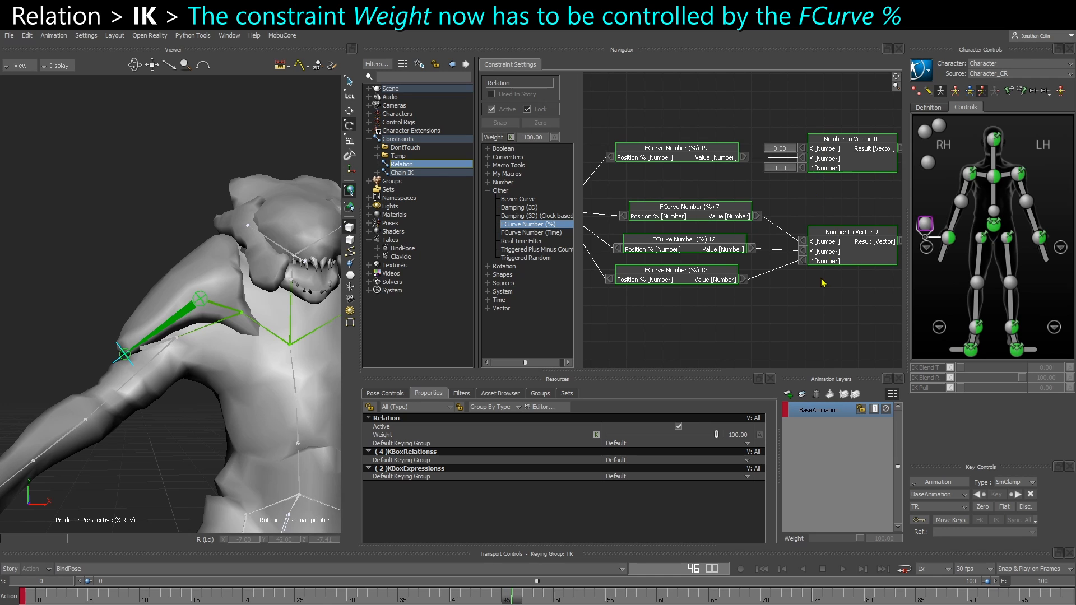
pyautogui.keyDown('ctrl'); pyautogui.moveTo(823, 282); pyautogui.dragTo(782, 315); pyautogui.keyUp('ctrl')
pyautogui.keyDown('shift'); pyautogui.moveTo(767, 274); pyautogui.dragTo(774, 194); pyautogui.keyUp('shift')
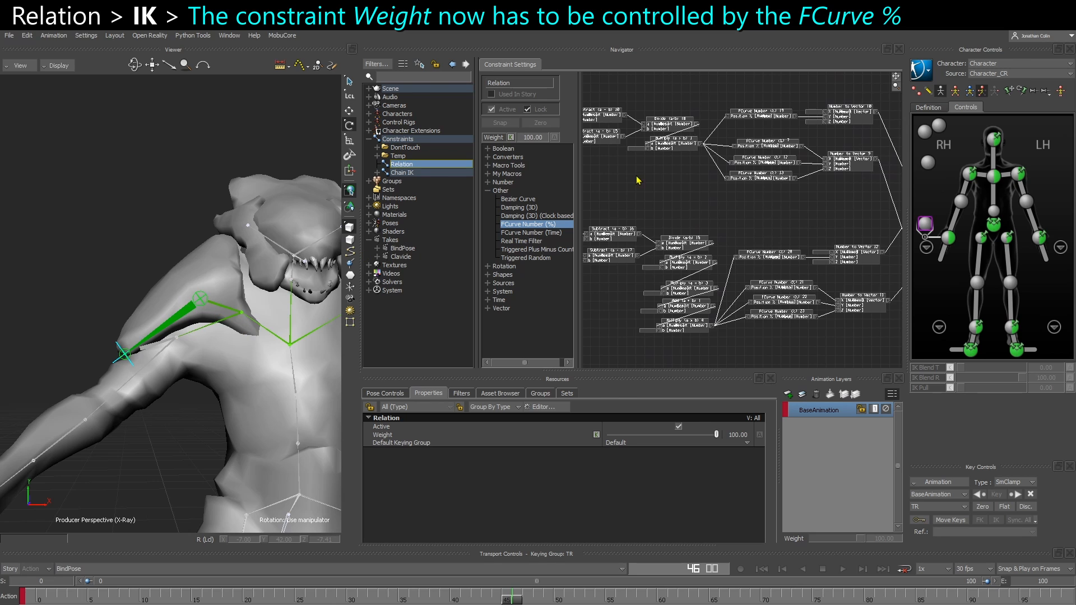
pyautogui.keyDown('shift'); pyautogui.moveTo(637, 179); pyautogui.dragTo(690, 271); pyautogui.keyUp('shift')
pyautogui.keyDown('shift'); pyautogui.moveTo(831, 136); pyautogui.dragTo(799, 153); pyautogui.keyUp('shift')
pyautogui.moveTo(765, 184); pyautogui.dragTo(764, 186)
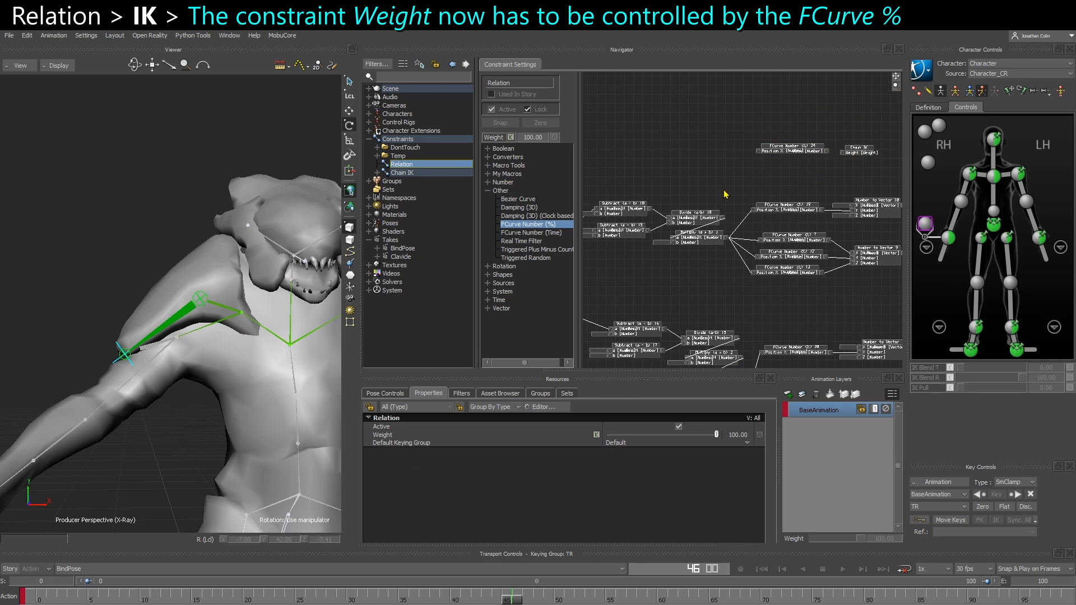
pyautogui.scroll(3, 734, 193)
pyautogui.scroll(1, 753, 184)
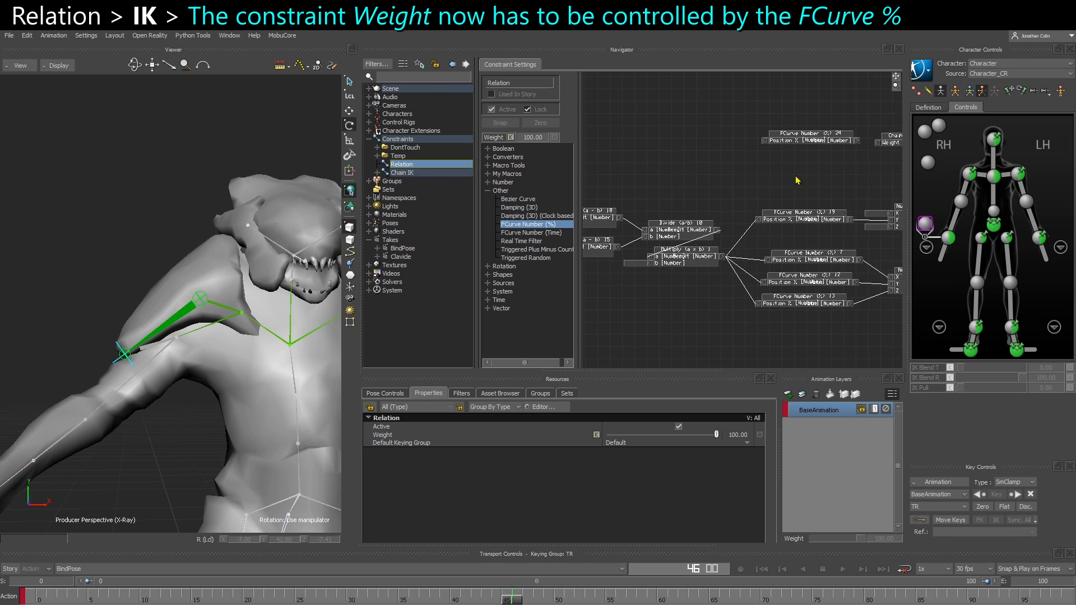
# Connect the Result of Multiply (a x b) 1 to the Position % input of the new FCurve Number (%) box
pyautogui.moveTo(880, 145); pyautogui.dragTo(880, 145)
pyautogui.click(702, 193)
pyautogui.scroll(2, 689, 230)
pyautogui.moveTo(633, 325); pyautogui.dragTo(777, 308, button='middle')
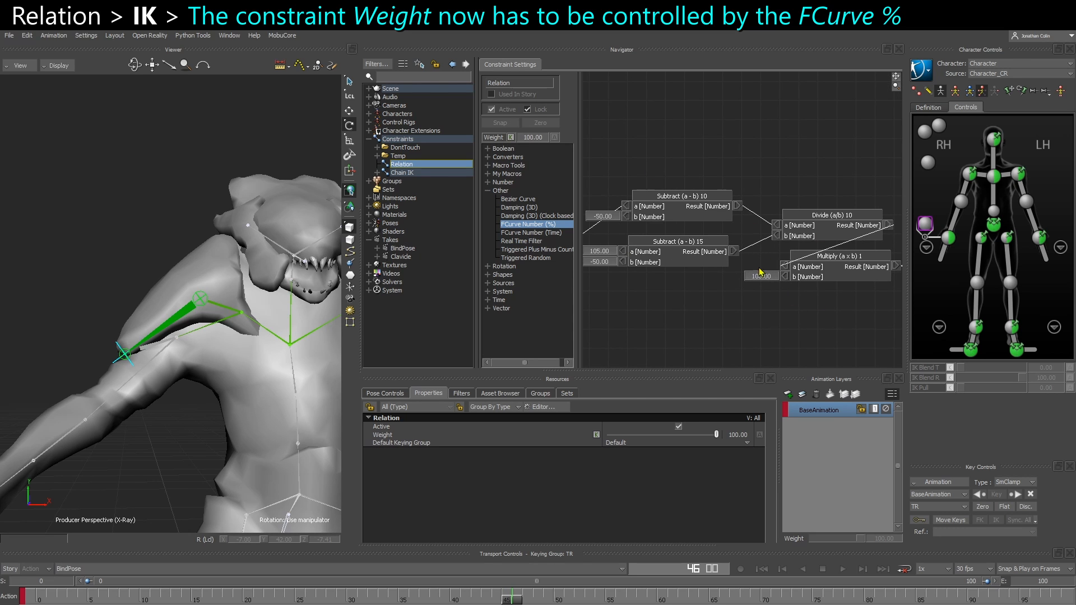
pyautogui.moveTo(760, 272); pyautogui.dragTo(614, 312, button='middle')
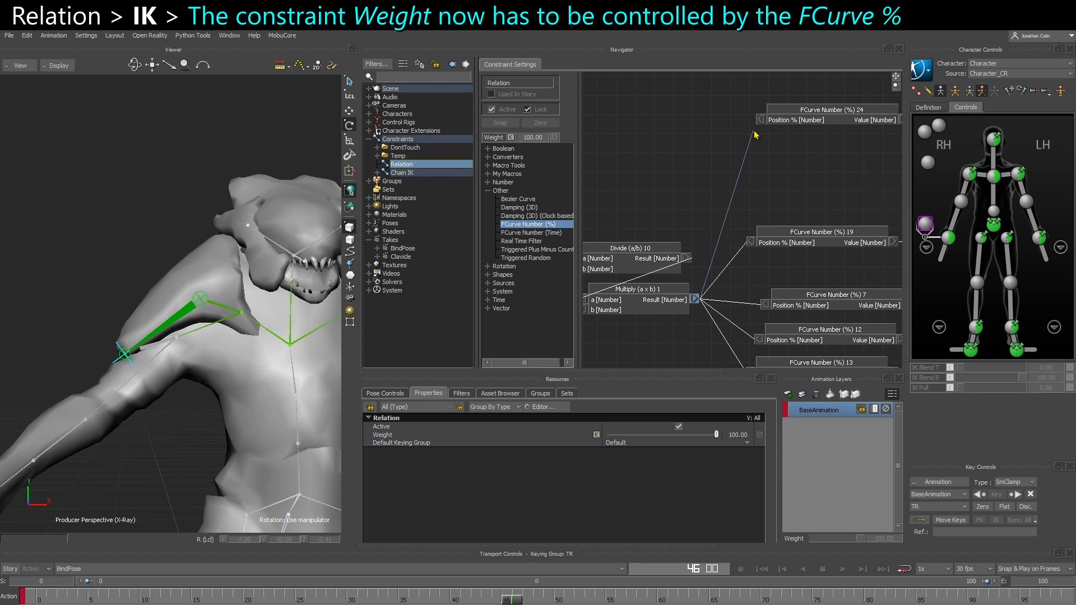
pyautogui.moveTo(759, 120); pyautogui.dragTo(759, 121)
# Open the new FCurve Number (%) box's curve for editing and connect its Value output to the Chain IK Weight
pyautogui.moveTo(805, 152); pyautogui.dragTo(694, 192, button='middle')
pyautogui.moveTo(719, 153); pyautogui.dragTo(720, 158)
pyautogui.rightClick(719, 162)
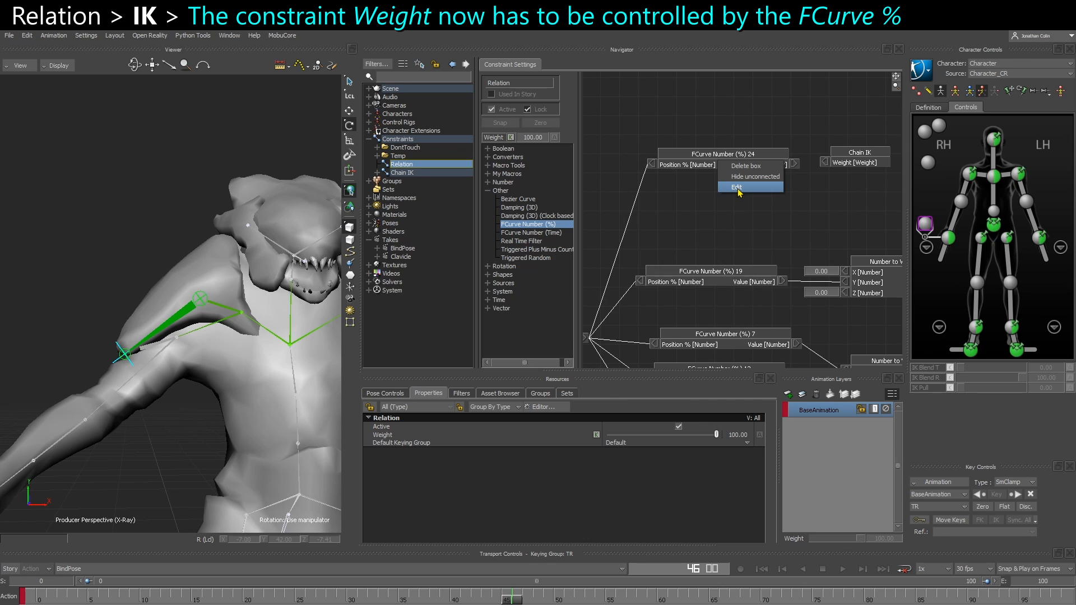
pyautogui.click(738, 188)
pyautogui.moveTo(523, 270); pyautogui.dragTo(965, 259)
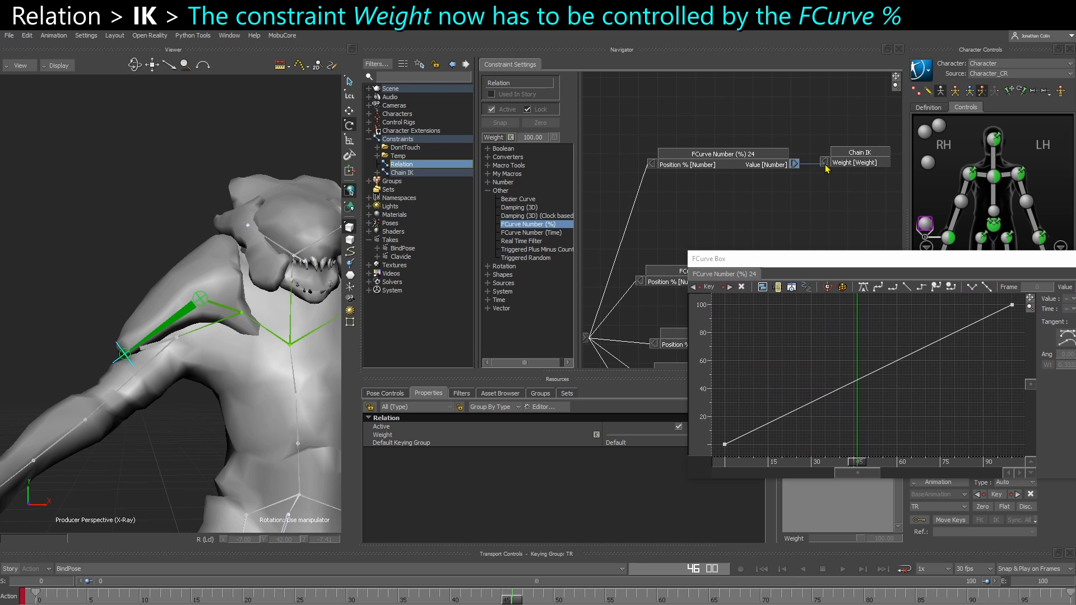
pyautogui.moveTo(743, 166); pyautogui.dragTo(743, 163)
# Show all values on the Relation graph's connections and check those feeding the FCurve Number (%) boxes
pyautogui.rightClick(722, 185)
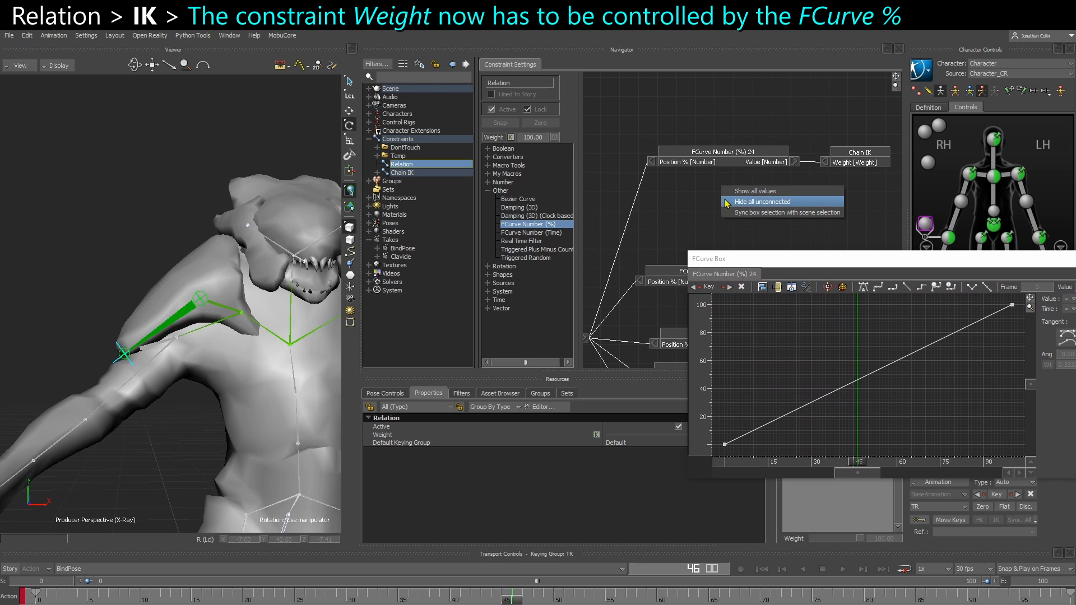
pyautogui.click(739, 193)
pyautogui.keyDown('shift'); pyautogui.moveTo(634, 235); pyautogui.dragTo(696, 177); pyautogui.keyUp('shift')
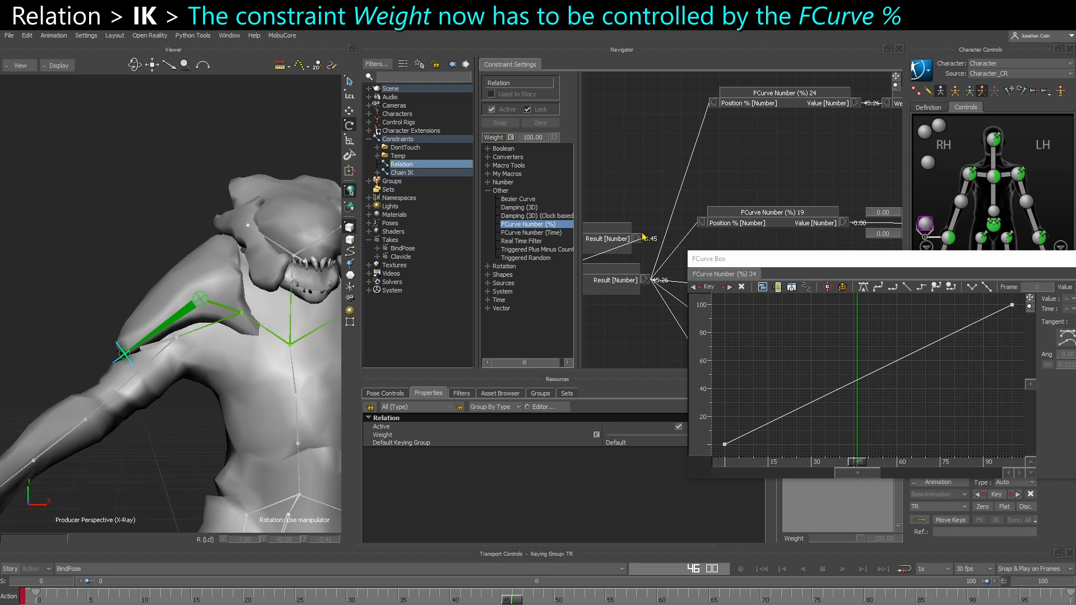
pyautogui.moveTo(650, 248)
pyautogui.keyDown('shift'); pyautogui.mouseDown()
pyautogui.moveTo(641, 226)
pyautogui.moveTo(664, 244)
pyautogui.moveTo(650, 259)
pyautogui.mouseUp(); pyautogui.keyUp('shift')
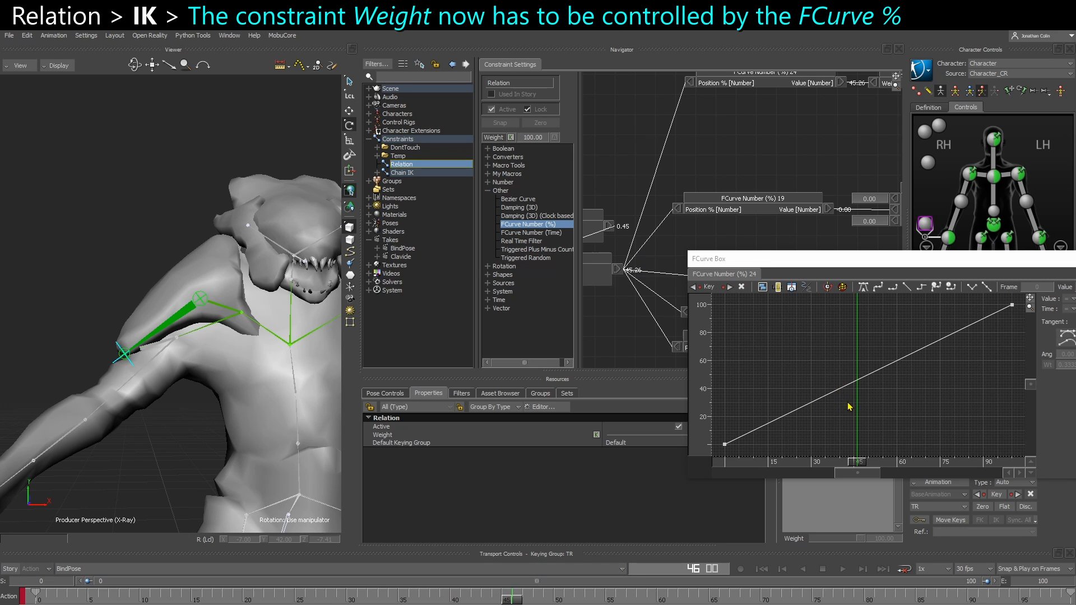
# Move the time to frame 45 and add a key at about frame 44 on the new FCurve Number (%) curve
pyautogui.moveTo(859, 463); pyautogui.dragTo(856, 467)
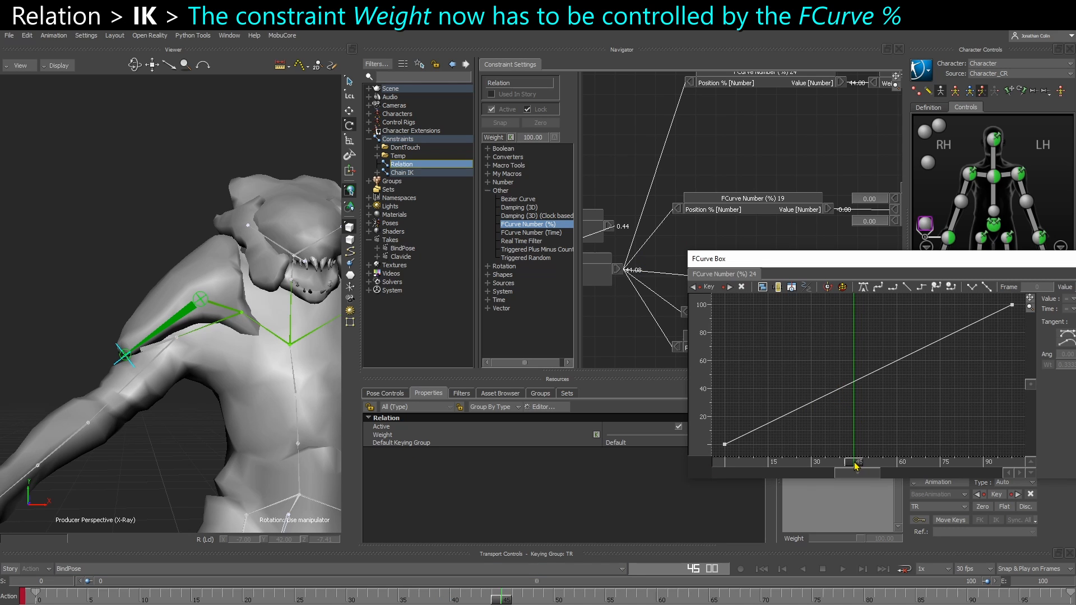
pyautogui.rightClick(856, 385)
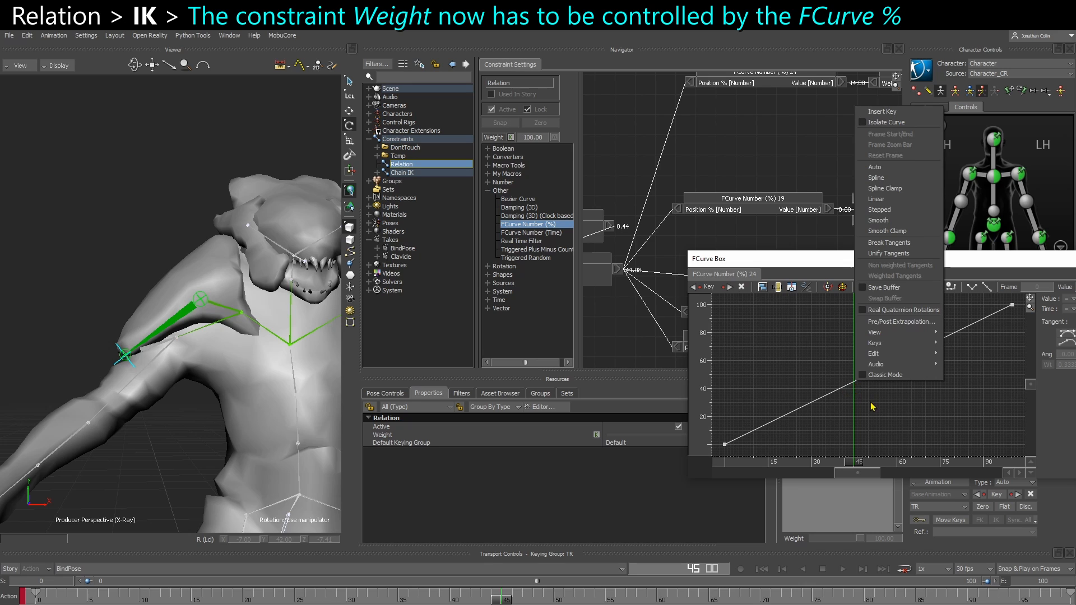
pyautogui.click(870, 403)
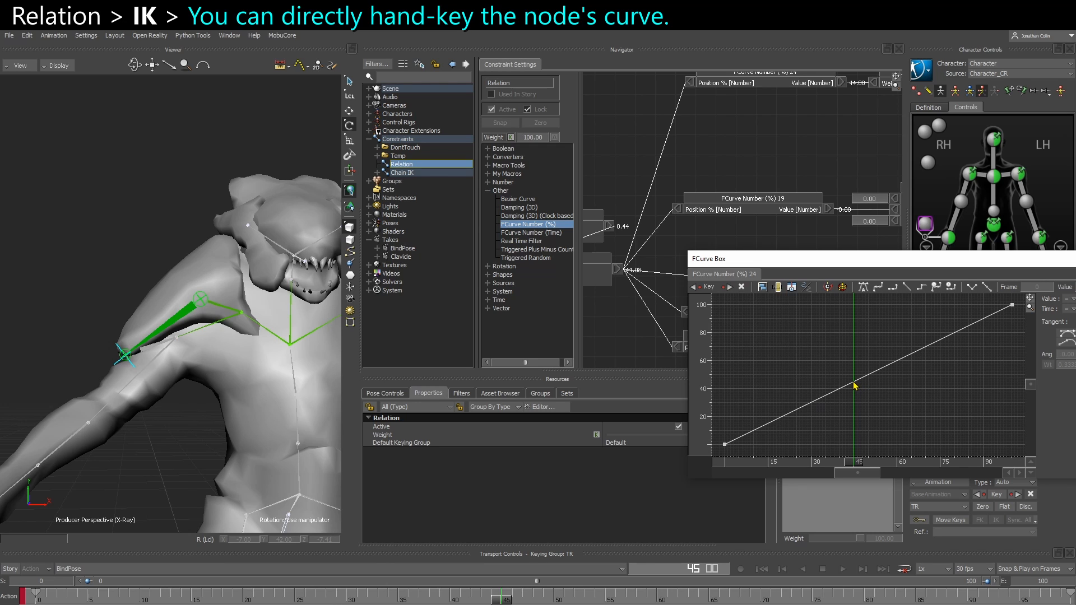
pyautogui.keyDown('ctrl'); pyautogui.click(854, 383); pyautogui.keyUp('ctrl')
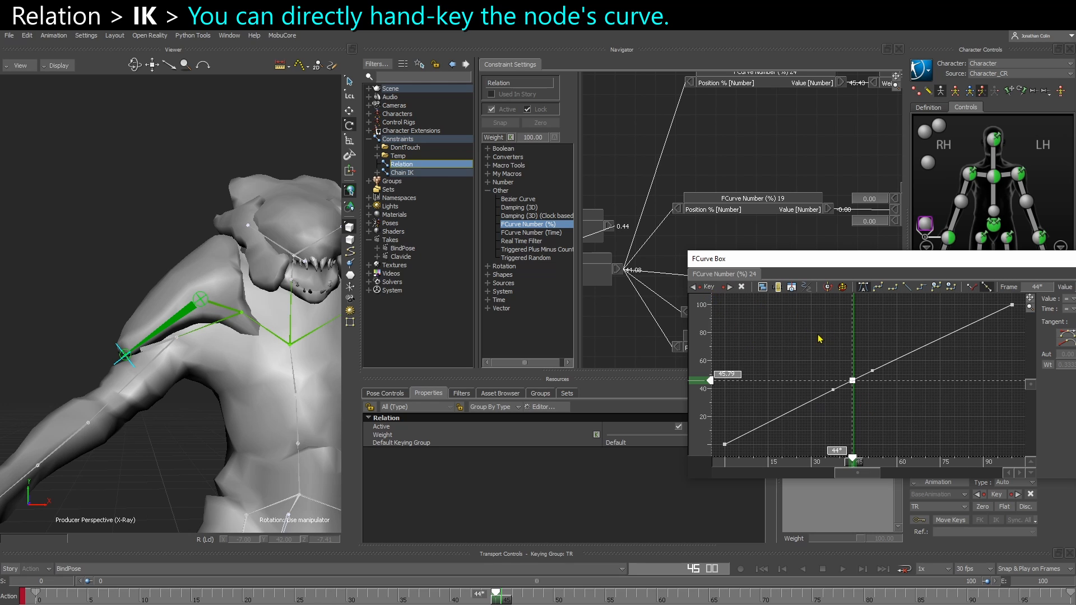
pyautogui.click(709, 288)
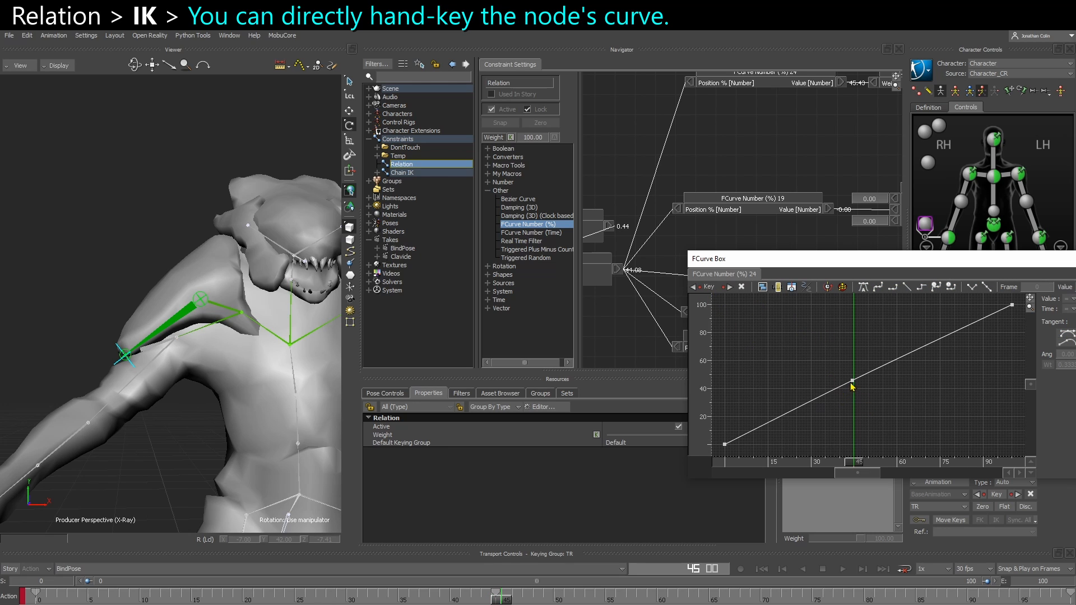
# Move the new FCurve key to frame 45 and set its value to 100
pyautogui.moveTo(852, 382); pyautogui.dragTo(858, 375)
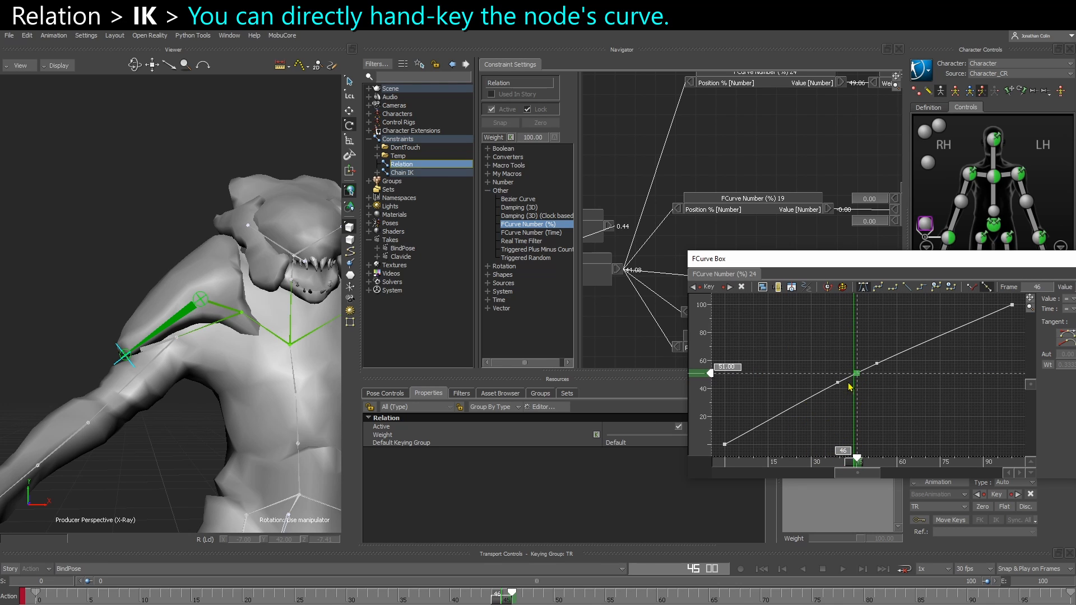
pyautogui.moveTo(858, 458); pyautogui.dragTo(854, 459)
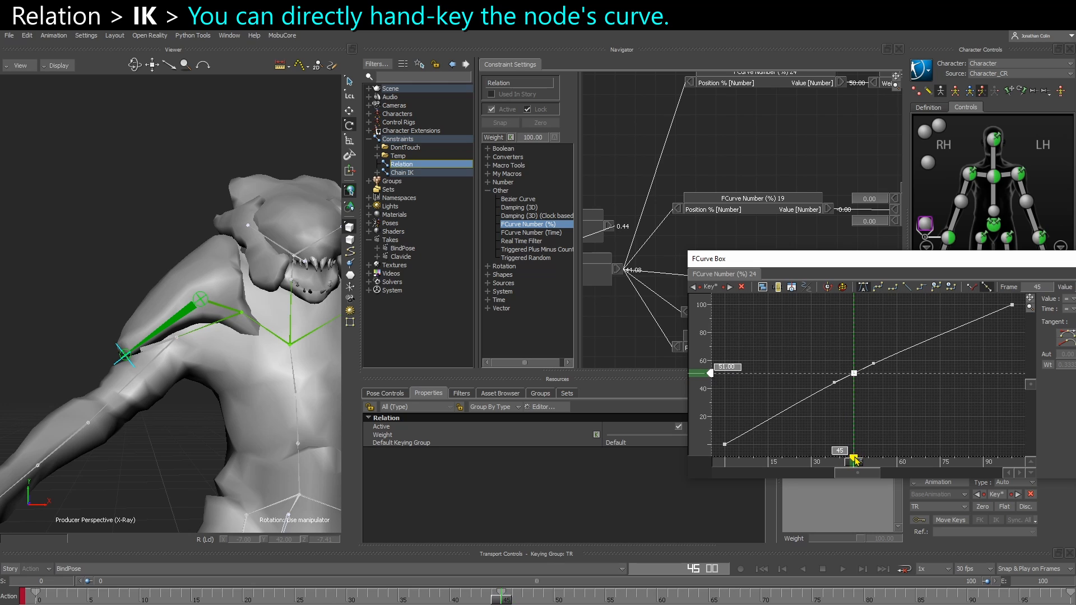
pyautogui.doubleClick(728, 366)
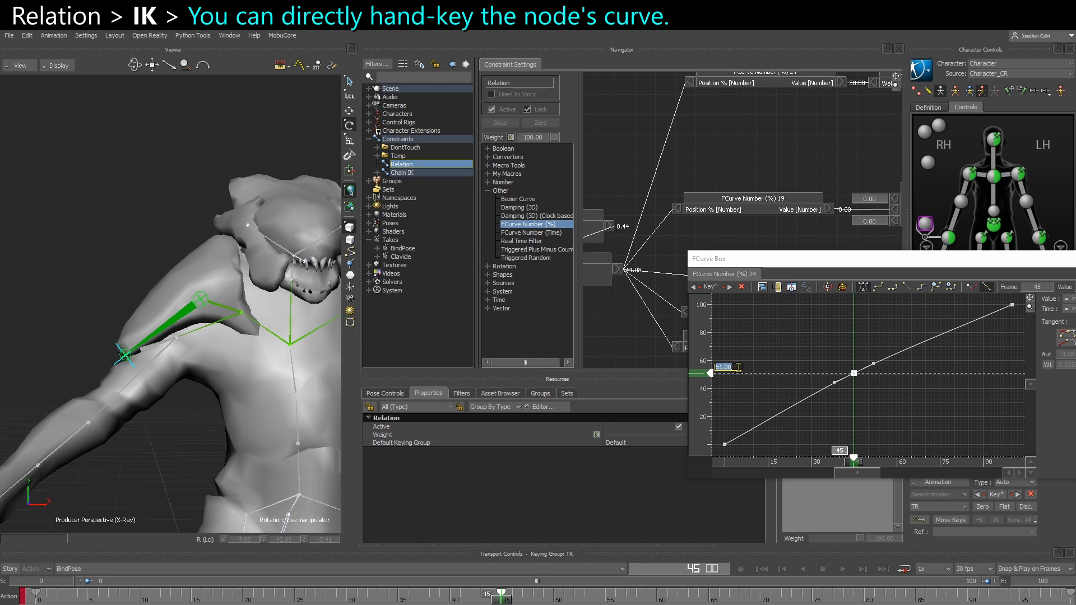
pyautogui.press('Return')
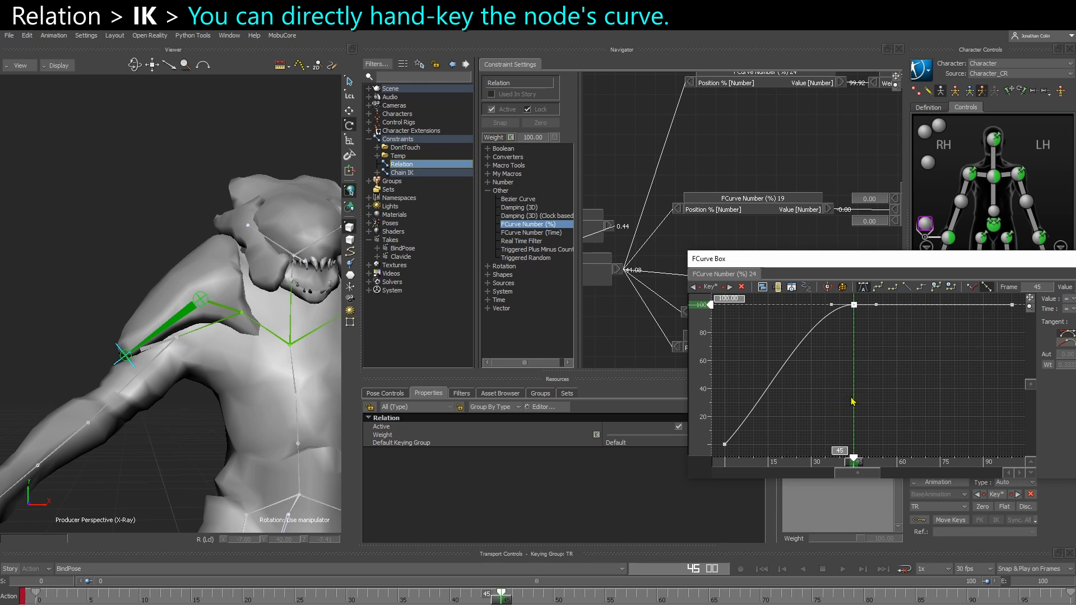
# Move the time to frame 40, add a key on the FCurve Number (%) curve there, and set its value to 0
pyautogui.press('Left')
pyautogui.press('Left')
pyautogui.press('Left')
pyautogui.press('Left')
pyautogui.press('Left')
pyautogui.press('Left')
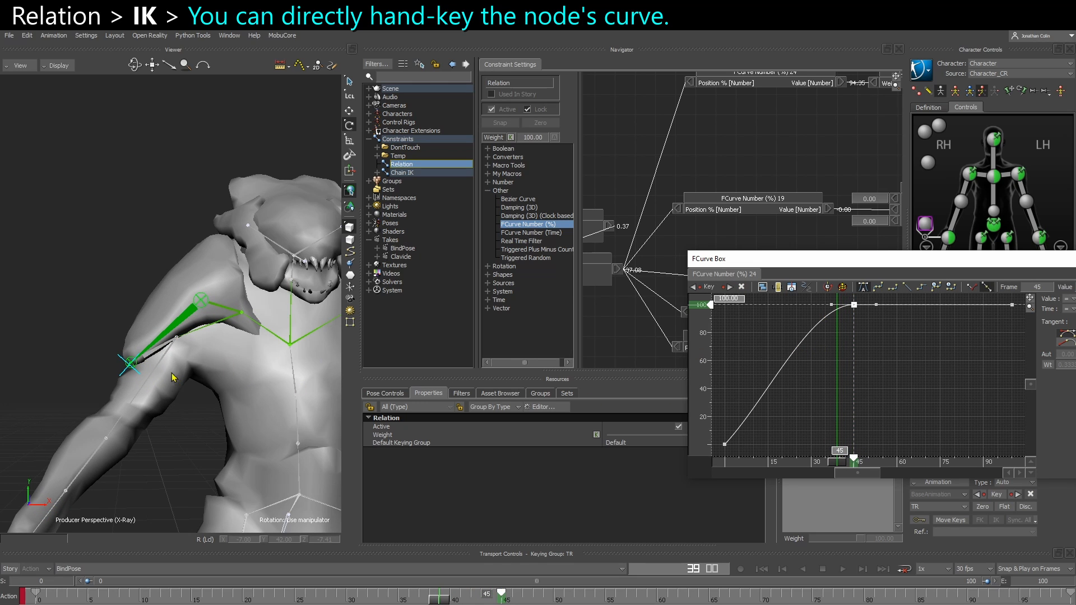
pyautogui.press('Right')
pyautogui.click(808, 380)
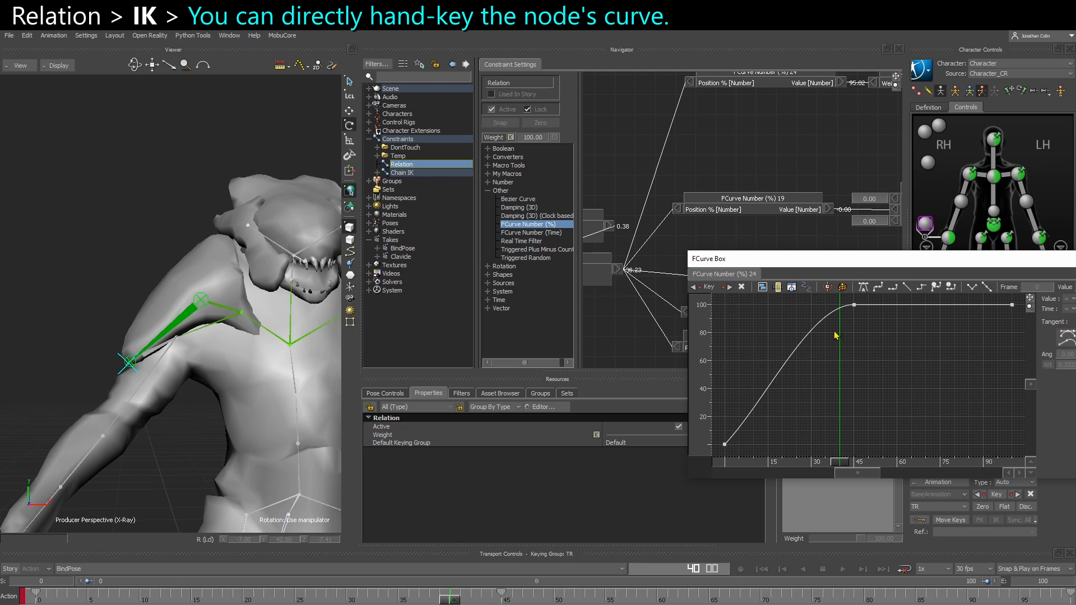
pyautogui.click(705, 287)
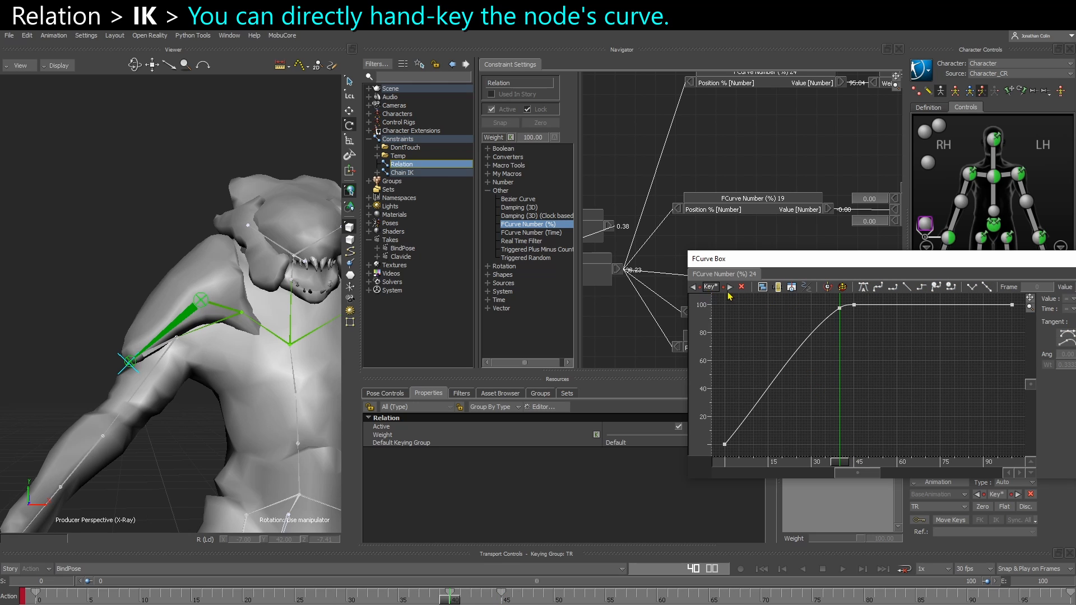
pyautogui.click(840, 308)
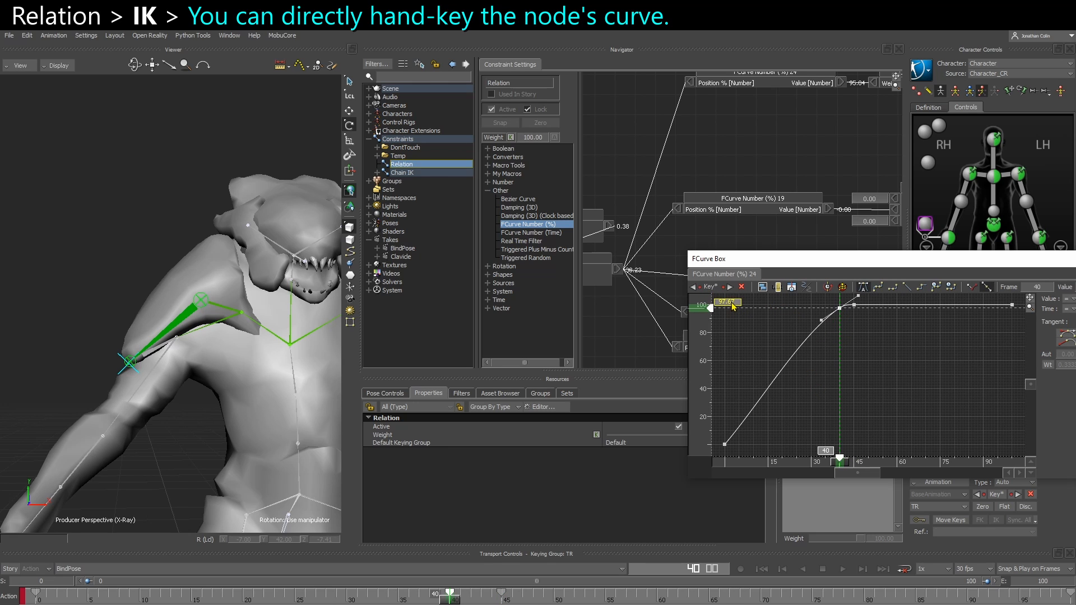
pyautogui.moveTo(733, 307); pyautogui.dragTo(788, 360)
pyautogui.click(890, 385)
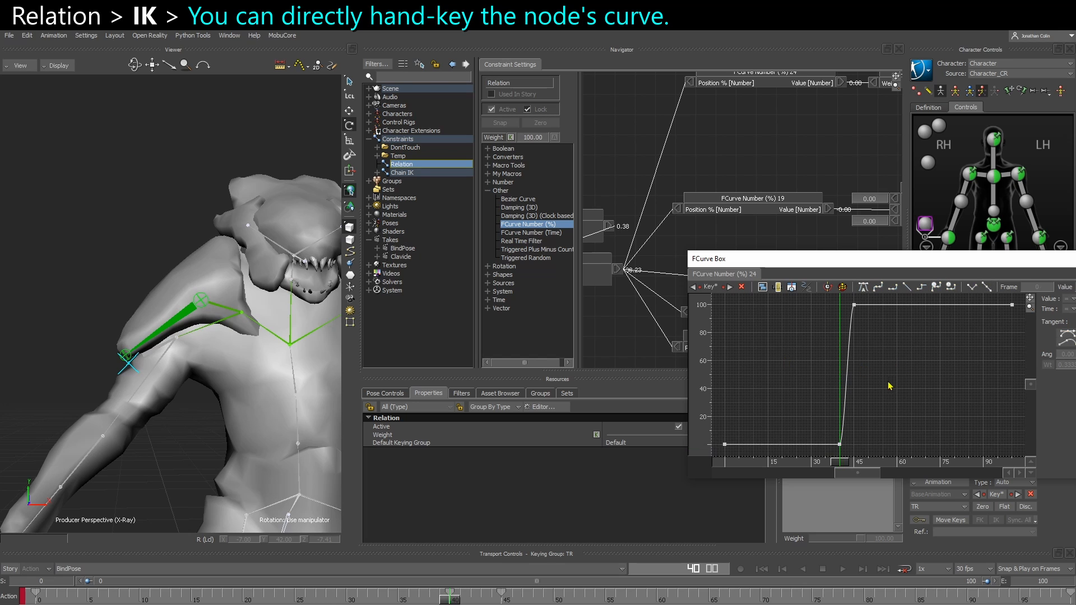
# Scrub the time from frame 40 to 43 and inspect the shoulder pad across the curve's transition
pyautogui.keyDown('ctrl'); pyautogui.moveTo(864, 371); pyautogui.dragTo(936, 364); pyautogui.keyUp('ctrl')
pyautogui.moveTo(791, 442); pyautogui.dragTo(866, 321)
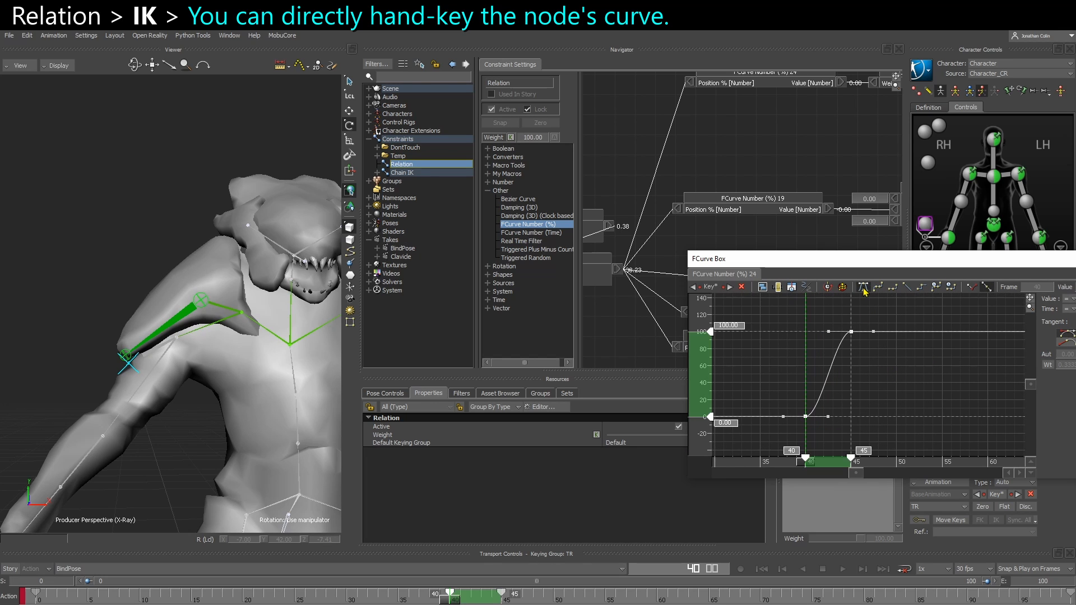
pyautogui.click(808, 436)
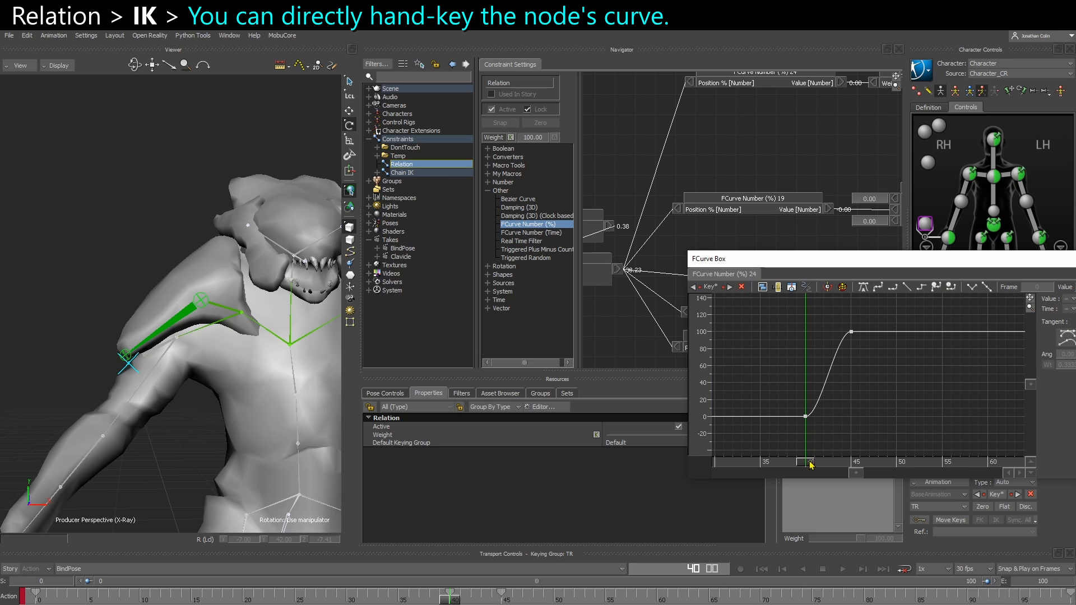
pyautogui.moveTo(810, 465); pyautogui.dragTo(836, 455)
pyautogui.keyDown('alt'); pyautogui.moveTo(205, 428); pyautogui.dragTo(248, 441); pyautogui.keyUp('alt')
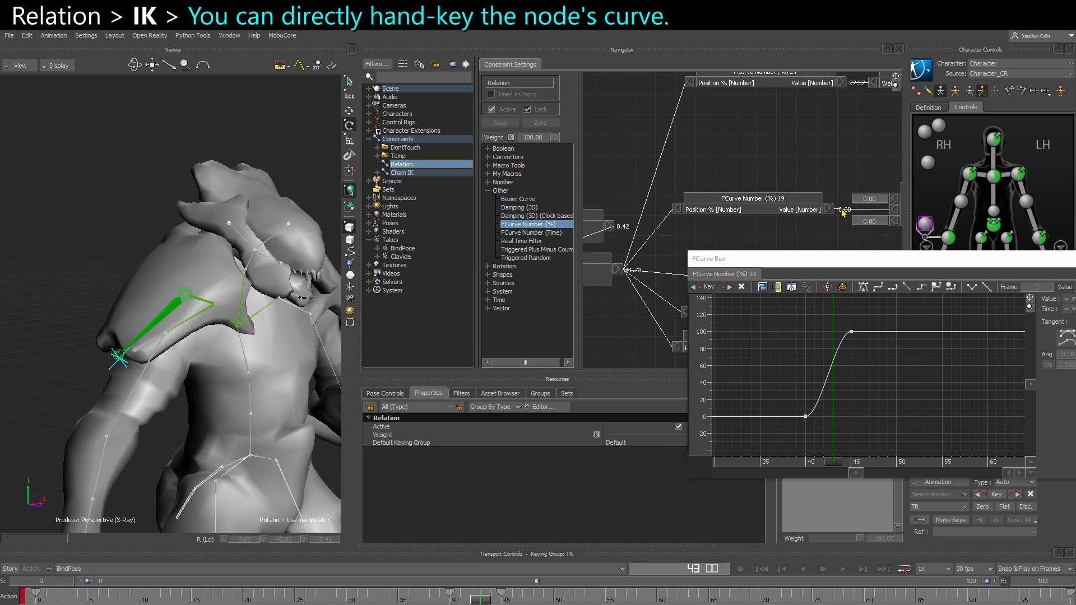
# Rotate the right shoulder effector to about 22, 26, -65 degrees to test how the shoulder pad follows the arm
pyautogui.click(165, 334)
pyautogui.moveTo(159, 370); pyautogui.dragTo(180, 330)
pyautogui.hotkey('ctrl', 'a')
pyautogui.hotkey('ctrl', 'a')
pyautogui.keyDown('ctrl'); pyautogui.keyDown('shift'); pyautogui.moveTo(181, 339); pyautogui.dragTo(213, 354); pyautogui.keyUp('shift'); pyautogui.keyUp('ctrl')
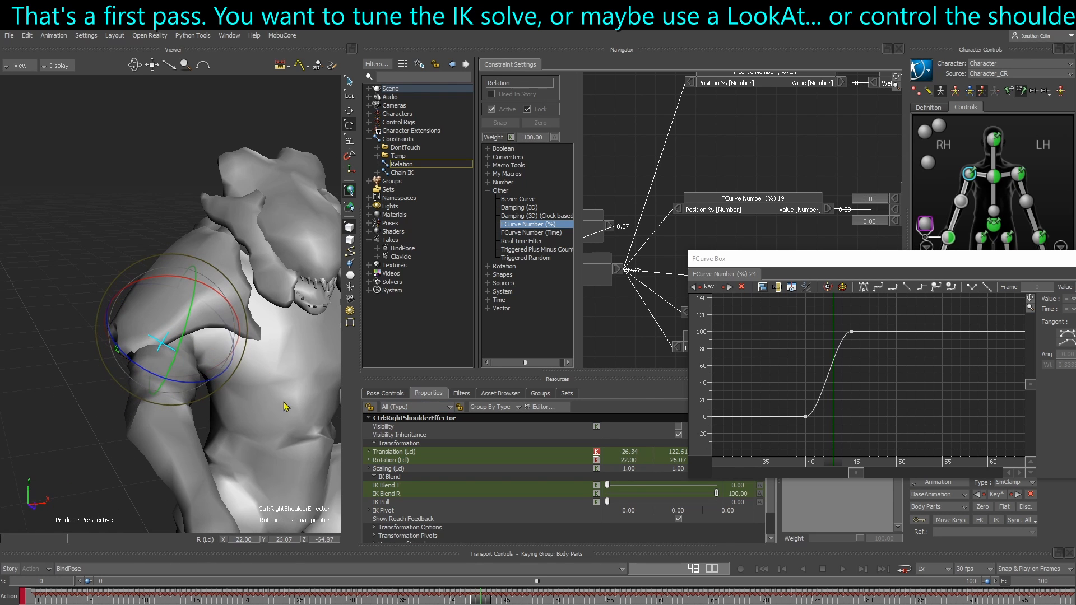
# Select the upperarm_r bone, keep its properties displayed, and clear the FCurve Box window out of the way
pyautogui.click(133, 405)
pyautogui.hotkey('ctrl', 'a')
pyautogui.hotkey('ctrl', 'a')
pyautogui.click(165, 382)
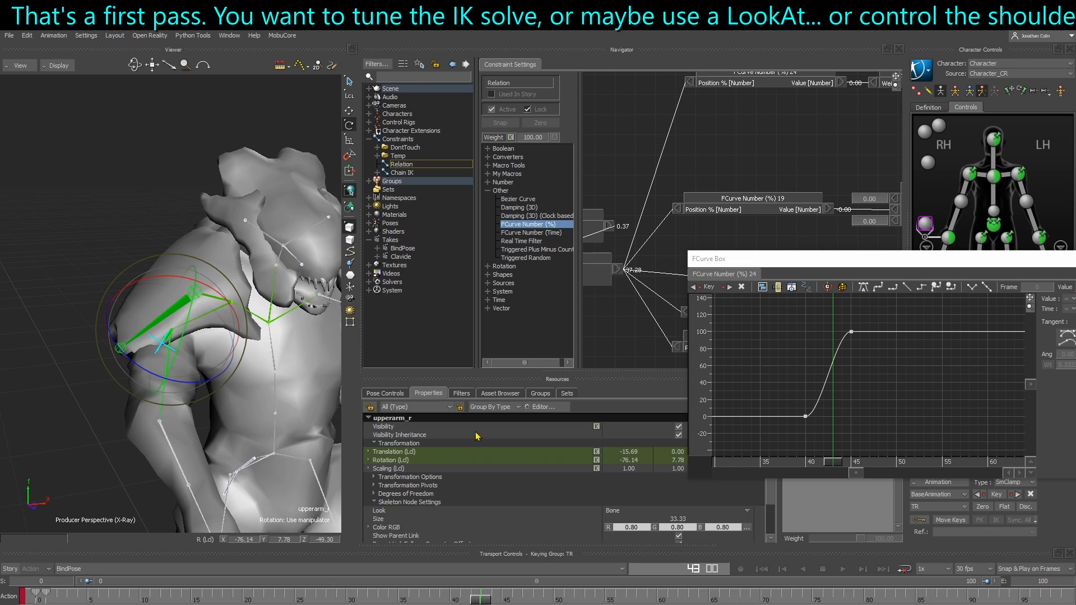
pyautogui.click(385, 393)
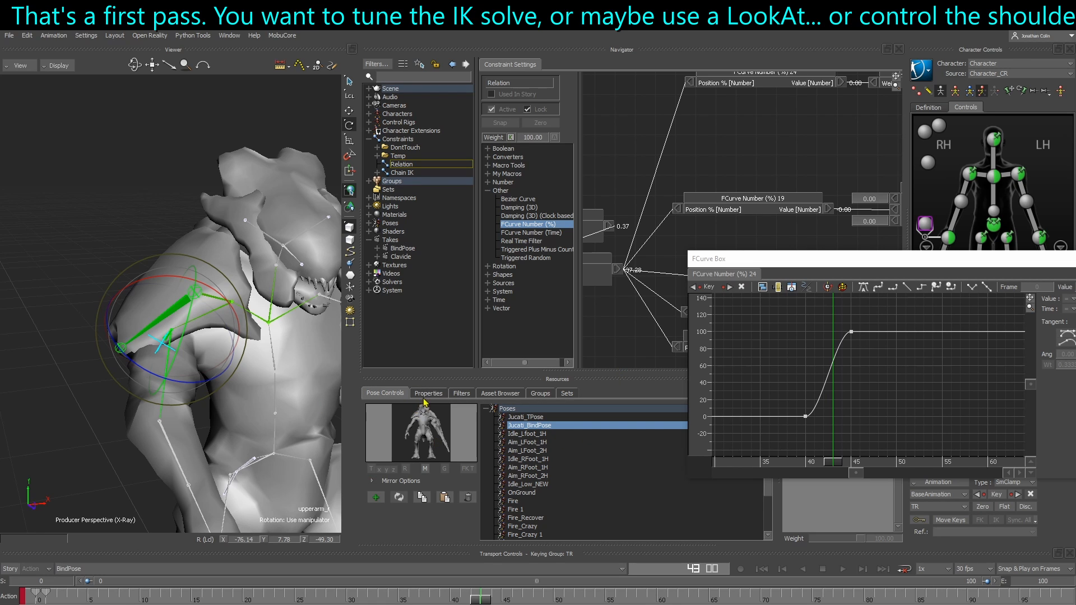
pyautogui.click(427, 393)
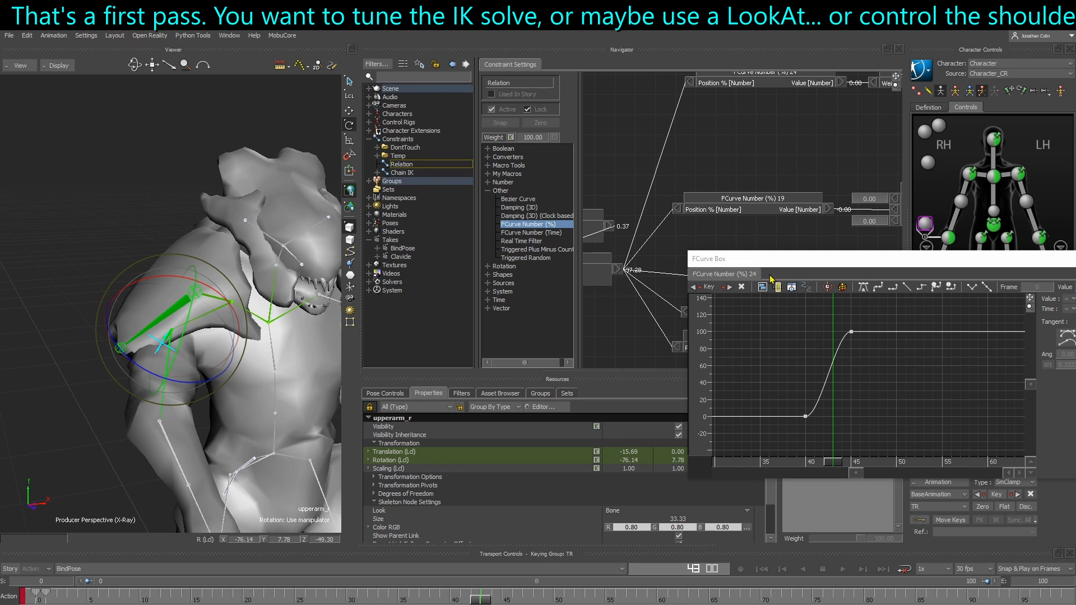
pyautogui.moveTo(763, 263); pyautogui.dragTo(1075, 300)
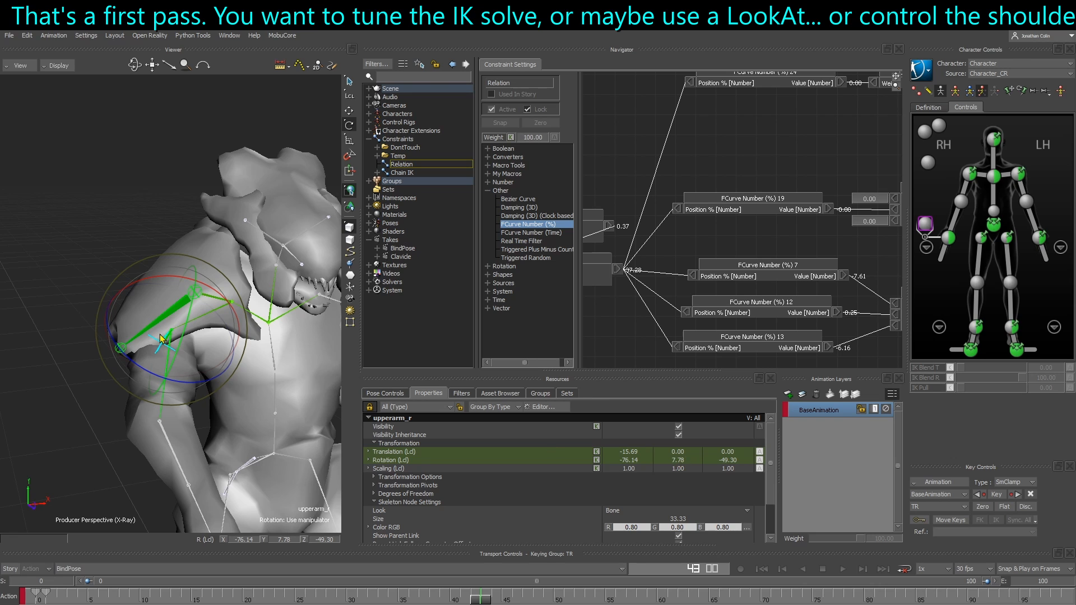
# Rotate the right shoulder effector around several axes and compare the upperarm_r bone's local rotation values, including Z
pyautogui.click(155, 409)
pyautogui.click(970, 178)
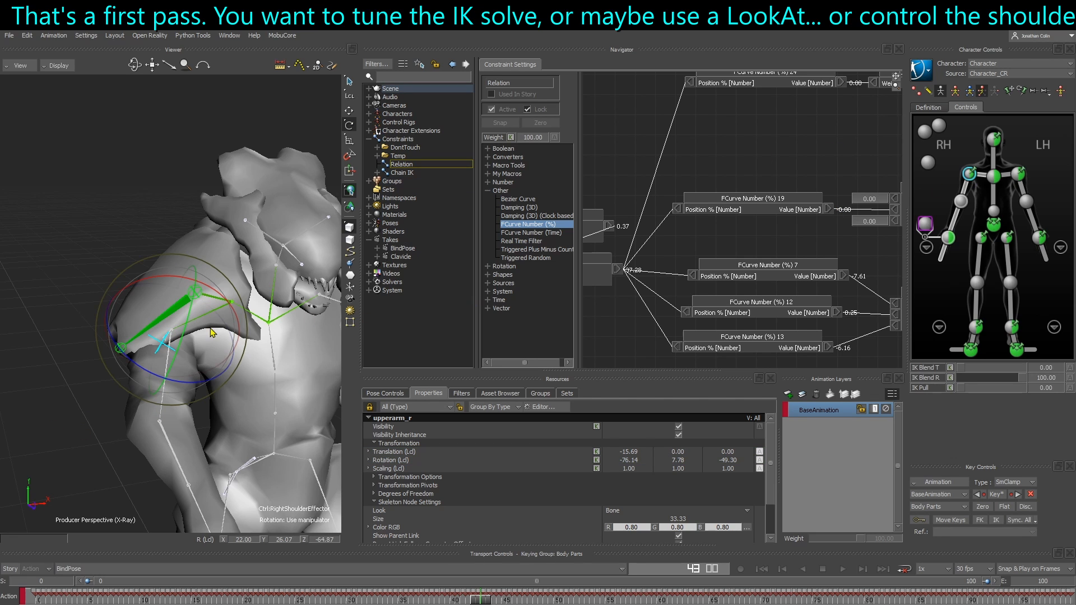
pyautogui.moveTo(202, 353)
pyautogui.mouseDown()
pyautogui.moveTo(174, 348)
pyautogui.moveTo(206, 346)
pyautogui.mouseUp()
pyautogui.moveTo(228, 304); pyautogui.dragTo(220, 297)
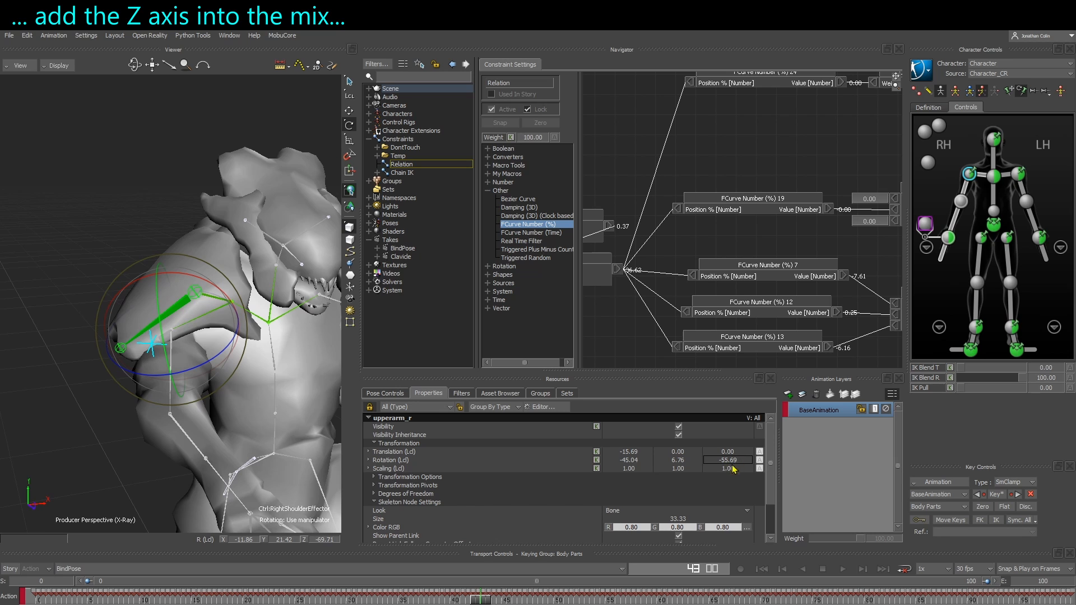
pyautogui.keyDown('ctrl'); pyautogui.keyDown('shift'); pyautogui.moveTo(173, 393); pyautogui.dragTo(193, 351); pyautogui.keyUp('shift'); pyautogui.keyUp('ctrl')
pyautogui.moveTo(191, 362); pyautogui.dragTo(192, 317)
# Examine the Relation graph's boxes for controlling shoulder_r's translation, from the FCurve Number (%) boxes through to the shoulder_r box
pyautogui.press('t')
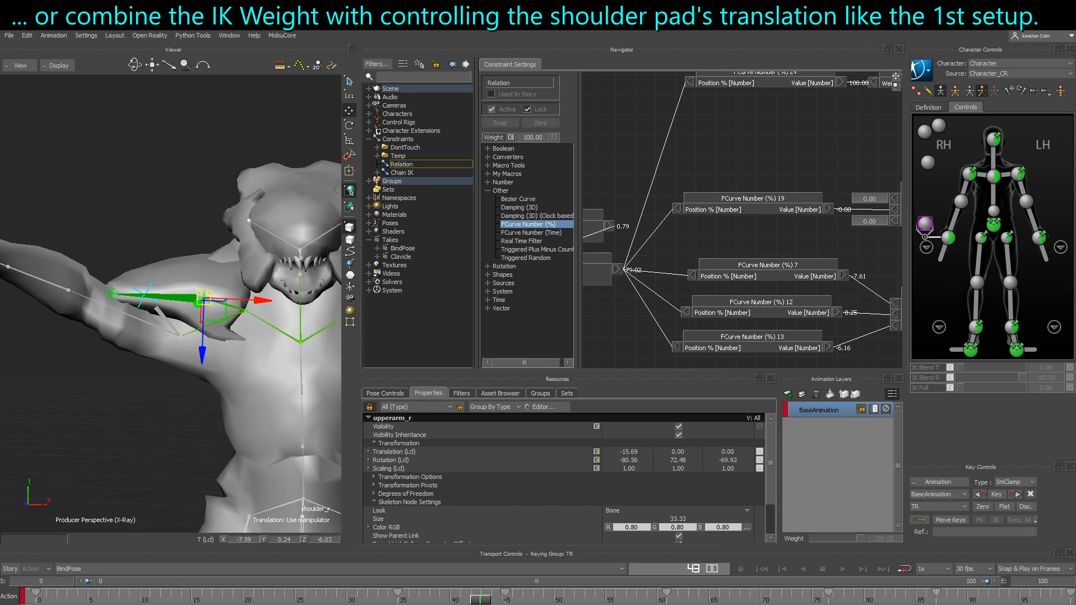
pyautogui.moveTo(571, 347); pyautogui.dragTo(517, 352)
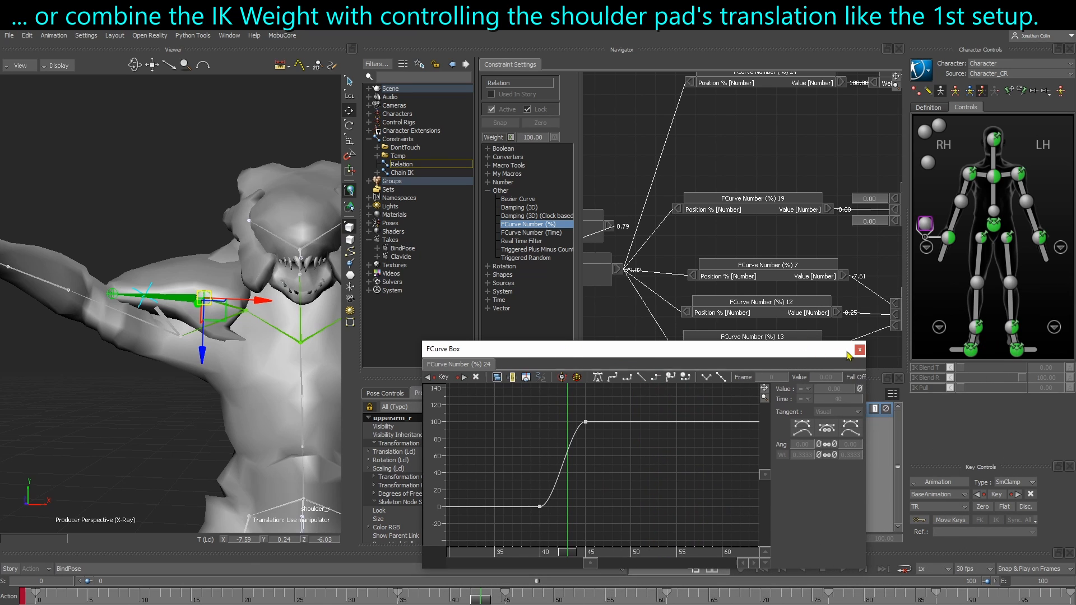
pyautogui.click(856, 345)
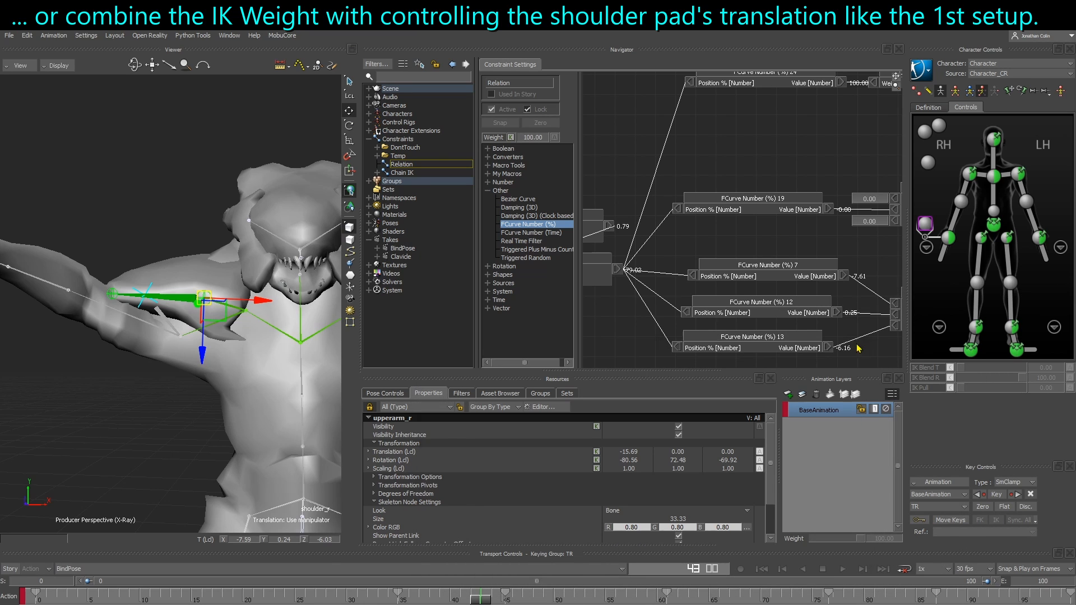
pyautogui.scroll(-6, 658, 280)
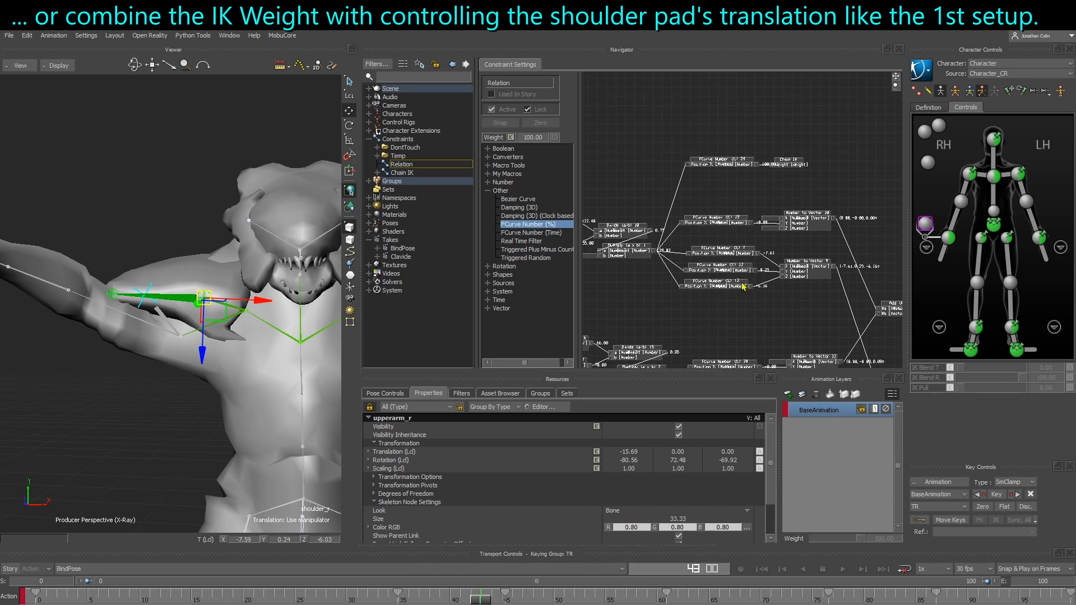
pyautogui.moveTo(754, 216); pyautogui.dragTo(692, 226)
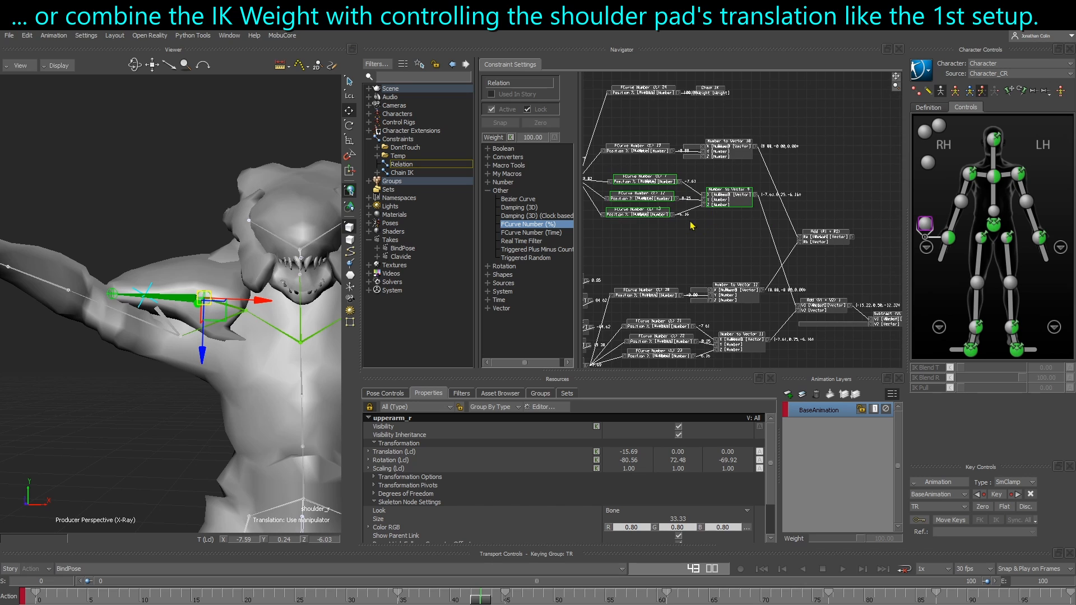
pyautogui.moveTo(669, 219); pyautogui.dragTo(622, 207, button='middle')
pyautogui.moveTo(827, 301); pyautogui.dragTo(652, 259, button='middle')
pyautogui.scroll(5, 698, 272)
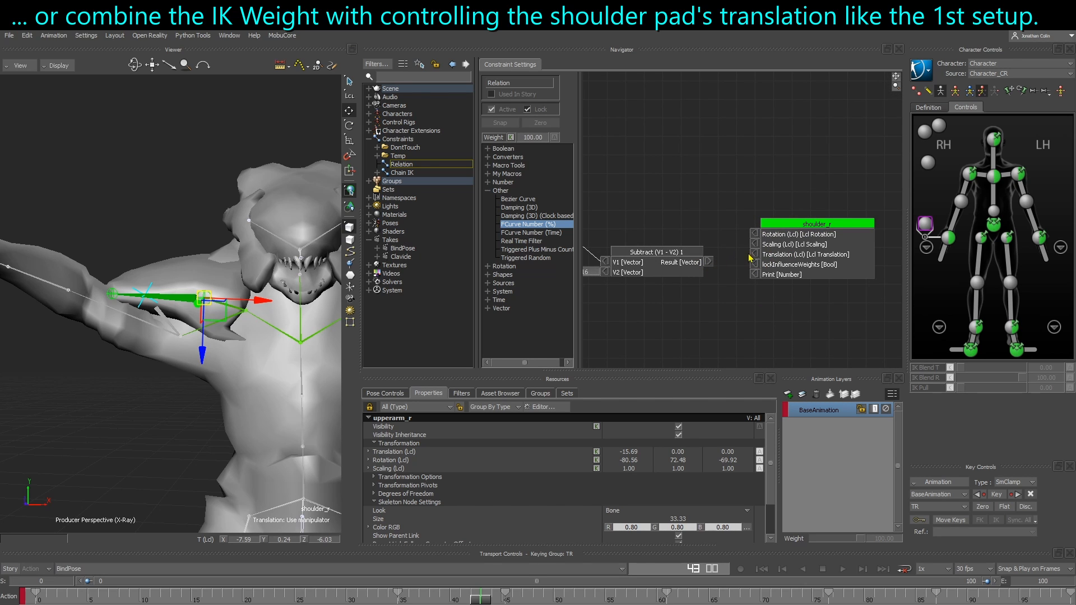
pyautogui.moveTo(667, 238); pyautogui.dragTo(858, 308, button='middle')
pyautogui.moveTo(247, 333); pyautogui.dragTo(229, 354, button='middle')
pyautogui.moveTo(229, 355); pyautogui.dragTo(251, 352)
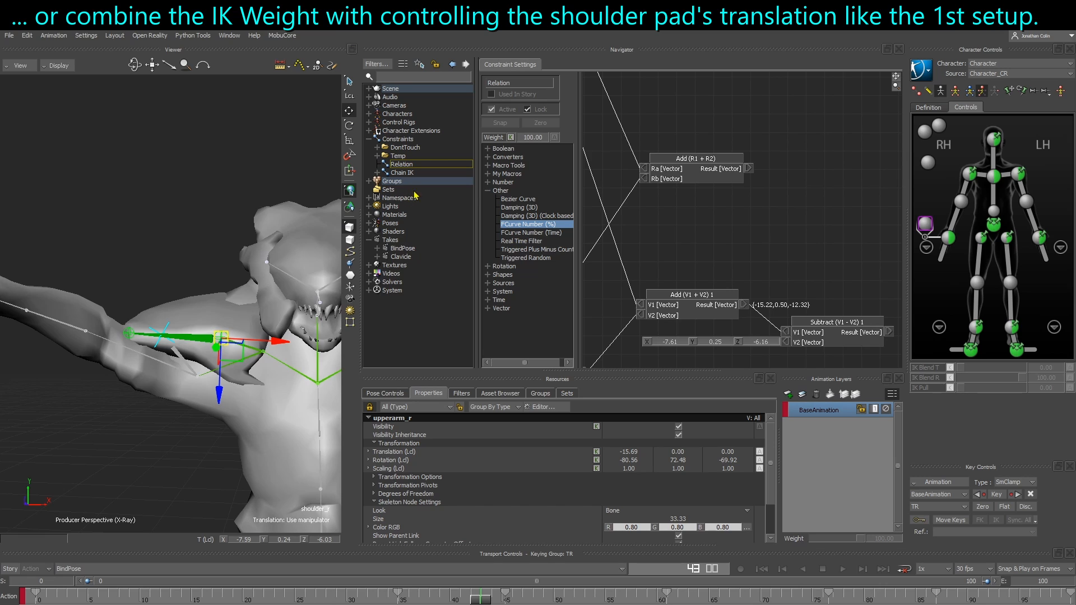
# Deactivate the Chain IK constraint, try moving the shoulder_r bone, and undo that move
pyautogui.click(414, 174)
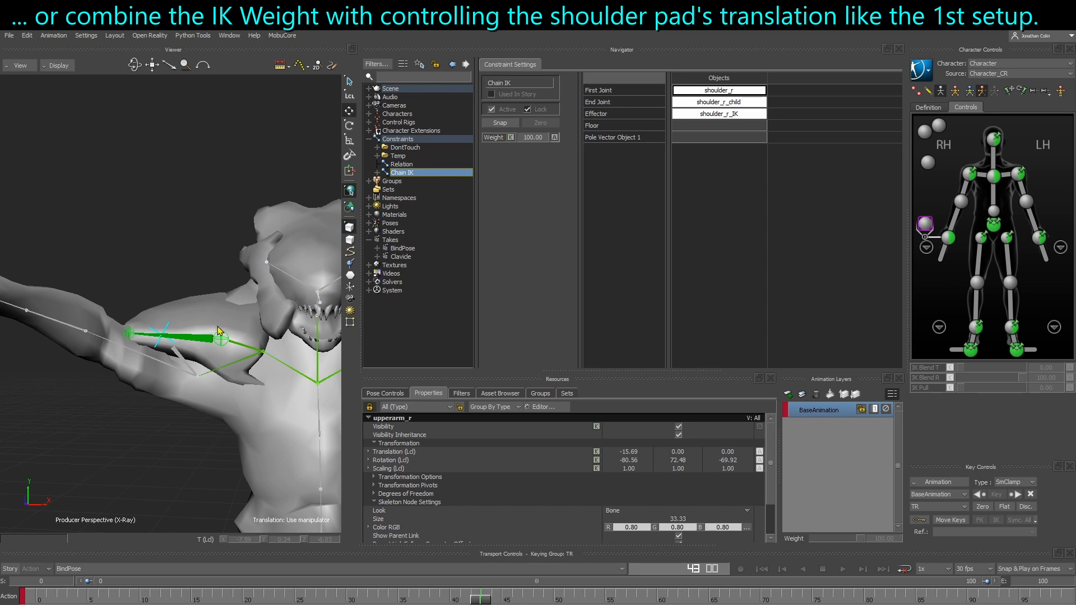
pyautogui.click(491, 110)
pyautogui.click(225, 343)
pyautogui.moveTo(226, 343); pyautogui.dragTo(208, 337)
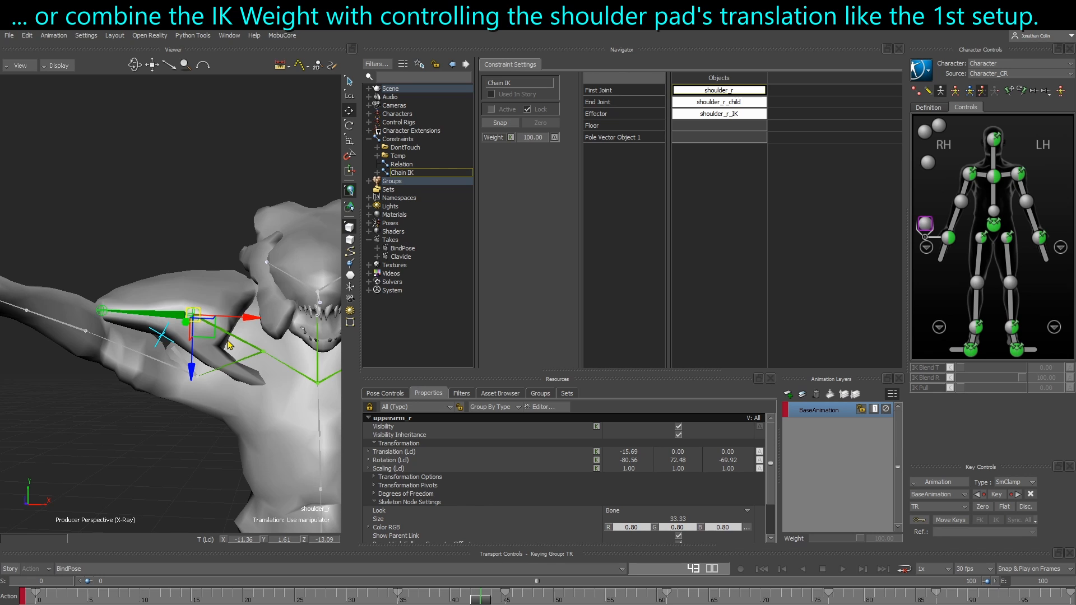
pyautogui.hotkey('ctrl', 'z')
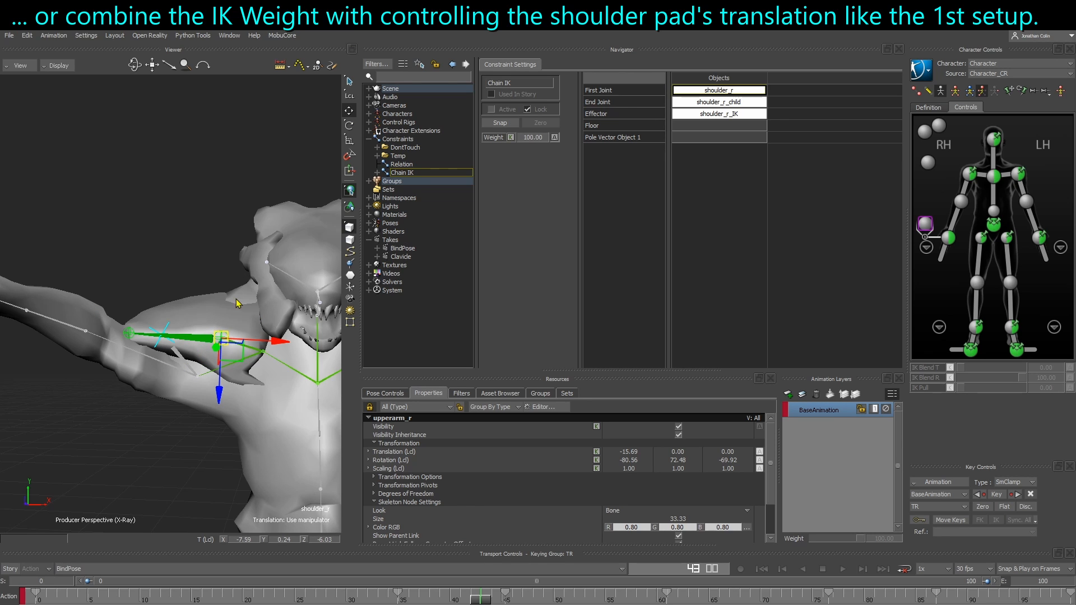
# Return to the Relation constraint and review the FCurve Number (%) box that feeds the Chain IK Weight
pyautogui.click(413, 166)
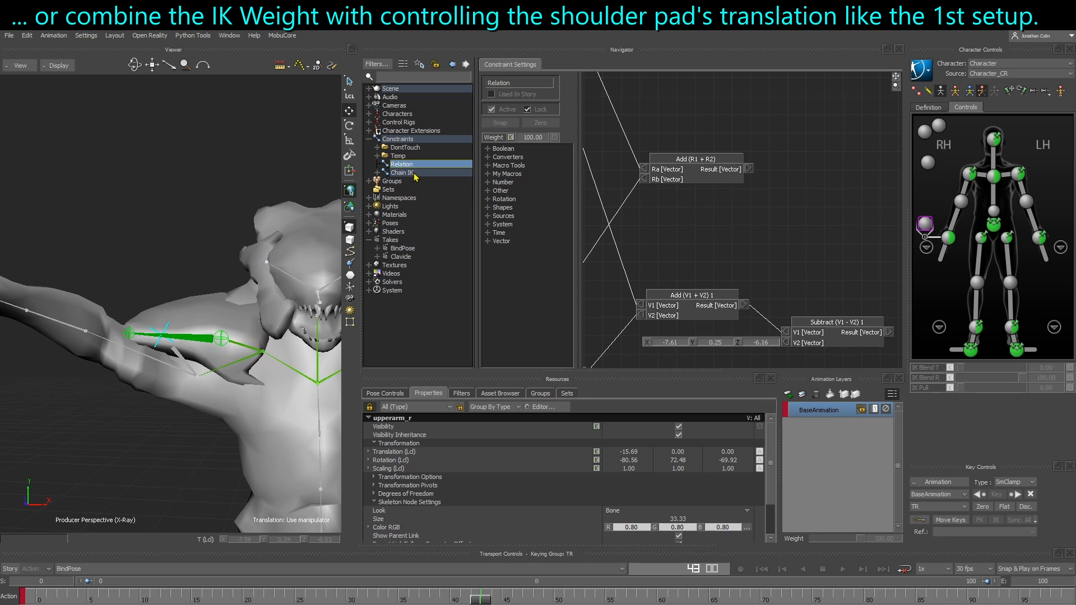
pyautogui.scroll(-6, 757, 263)
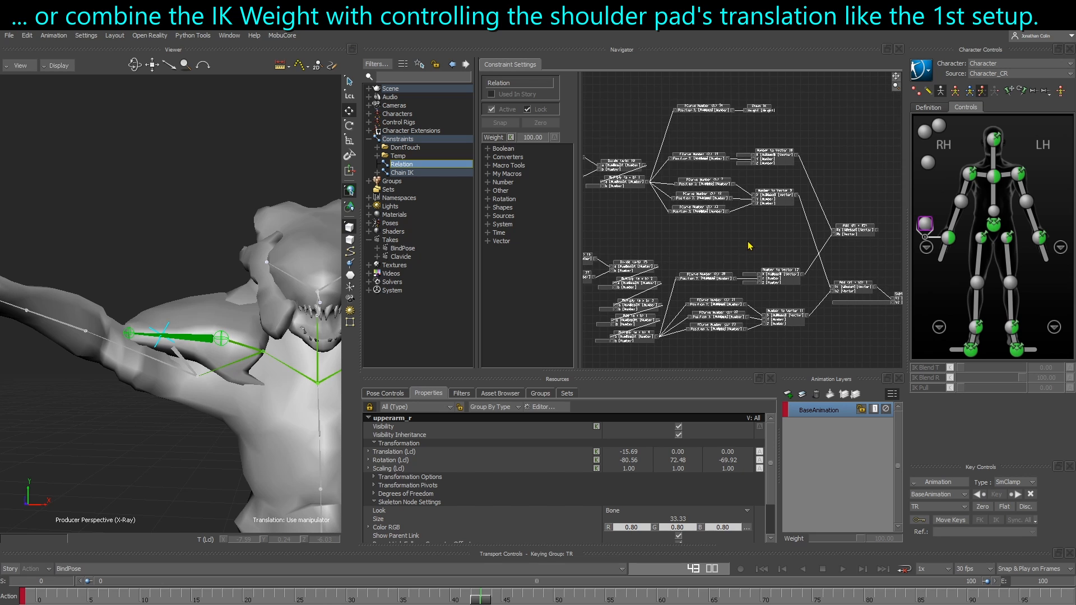
pyautogui.scroll(4, 741, 194)
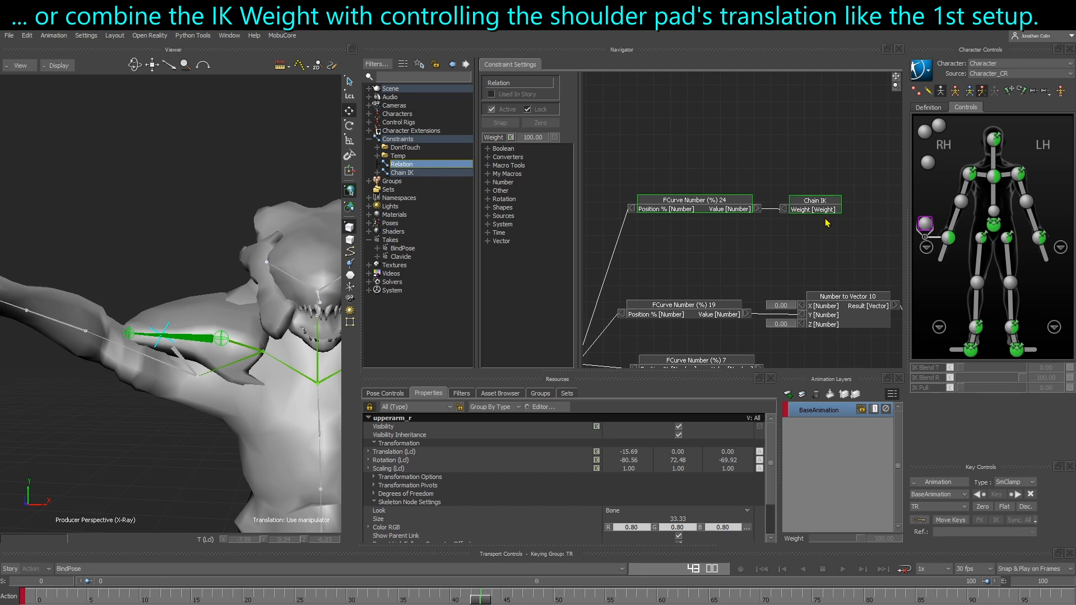
pyautogui.keyDown('ctrl'); pyautogui.keyDown('shift'); pyautogui.moveTo(116, 243); pyautogui.dragTo(78, 247); pyautogui.keyUp('shift'); pyautogui.keyUp('ctrl')
pyautogui.keyDown('ctrl'); pyautogui.keyDown('shift'); pyautogui.moveTo(183, 269); pyautogui.dragTo(172, 414); pyautogui.keyUp('shift'); pyautogui.keyUp('ctrl')
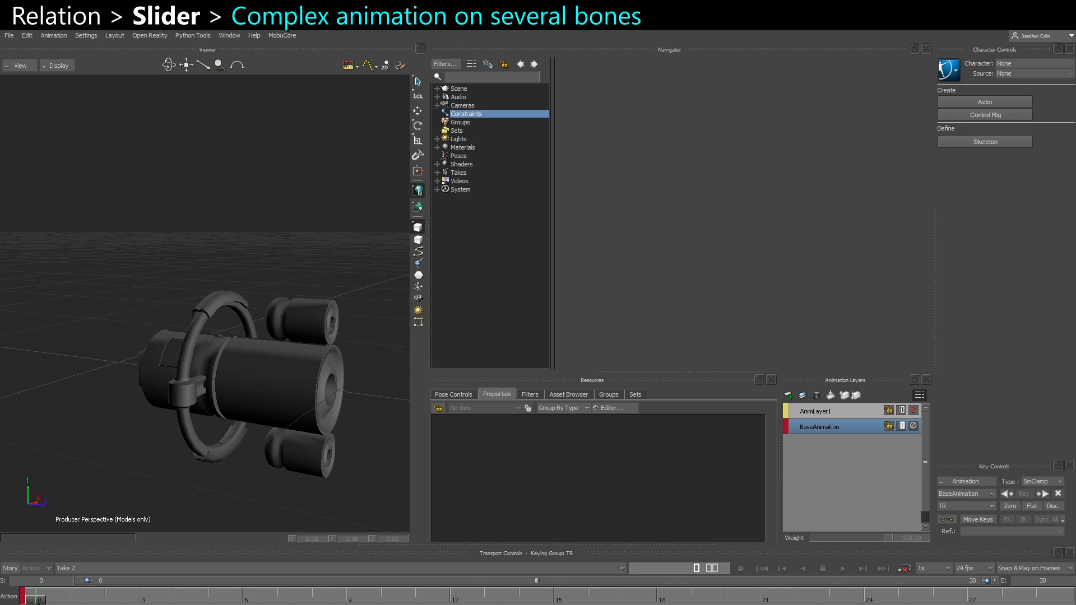
# Insert a new Relation constraint in the mechanical model's scene
pyautogui.moveTo(36, 597)
pyautogui.mouseDown()
pyautogui.moveTo(1069, 591)
pyautogui.moveTo(35, 597)
pyautogui.mouseUp()
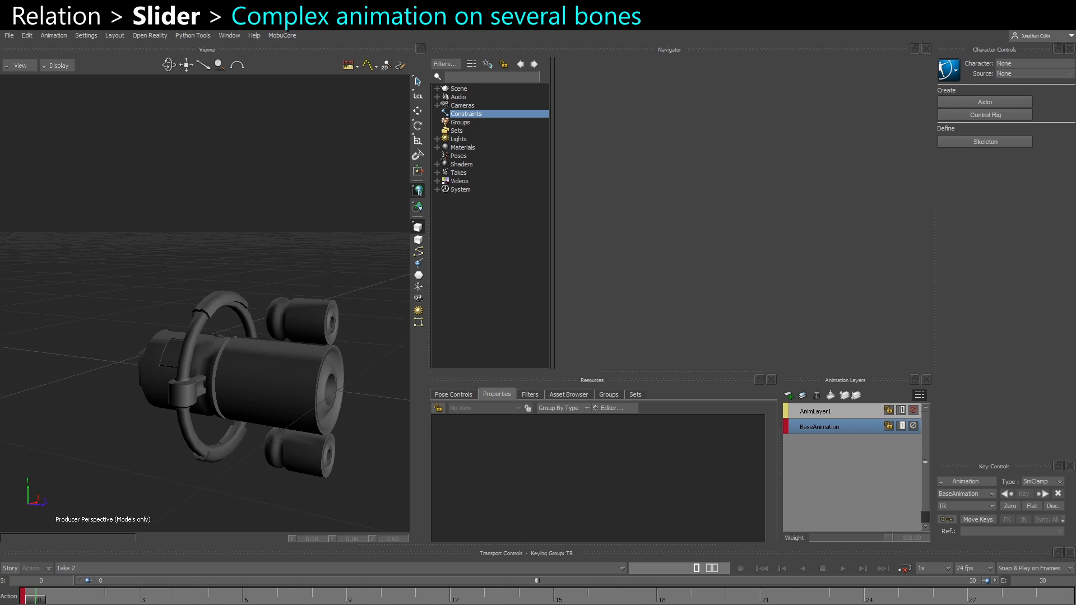
pyautogui.keyDown('alt'); pyautogui.moveTo(122, 467); pyautogui.dragTo(140, 453); pyautogui.keyUp('alt')
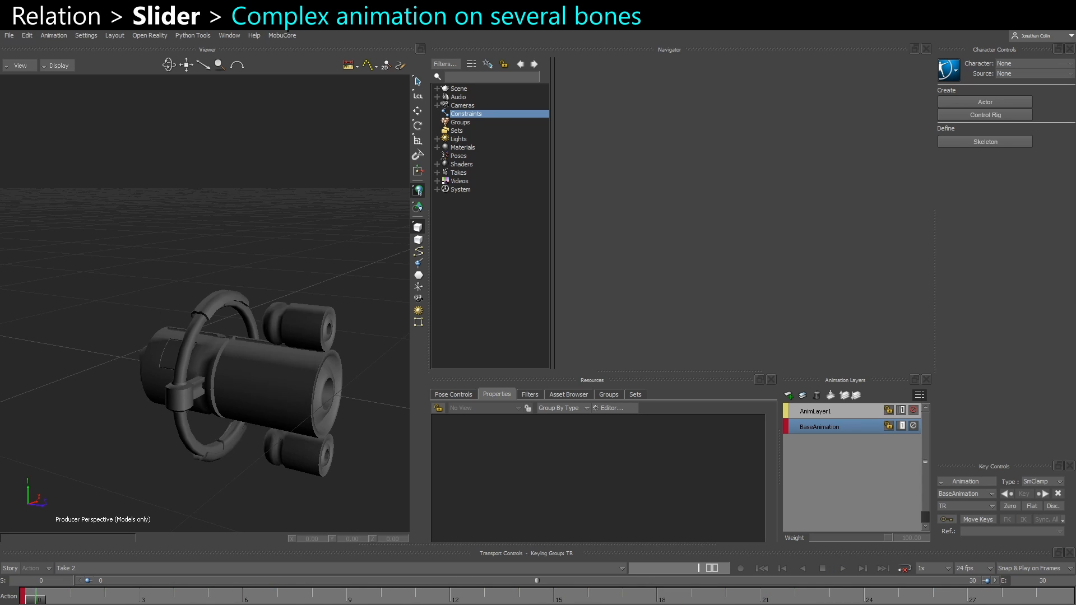
pyautogui.rightClick(463, 116)
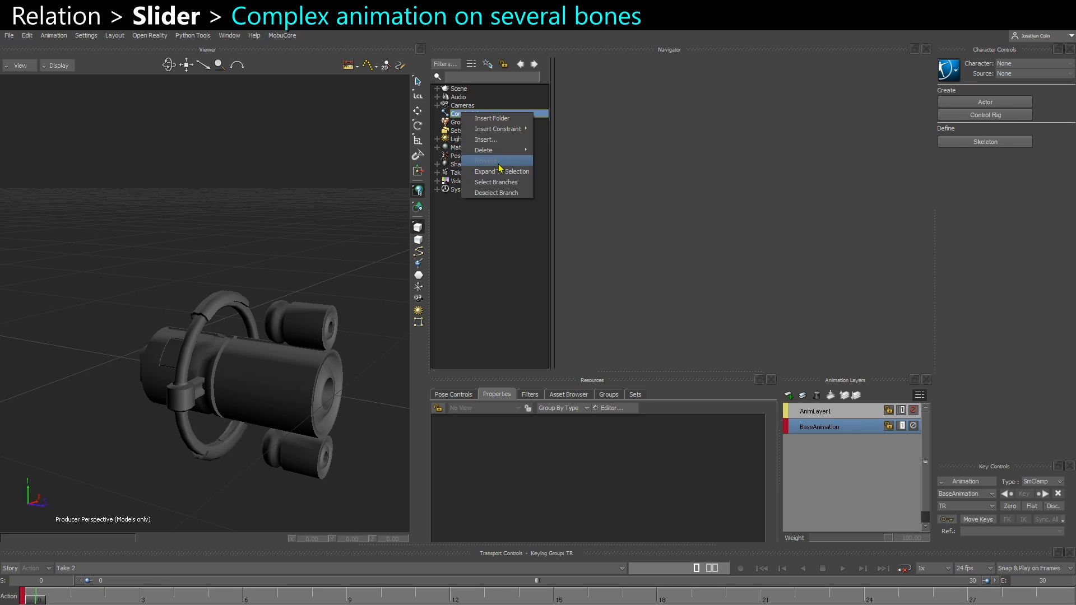
pyautogui.moveTo(496, 130)
pyautogui.click(568, 238)
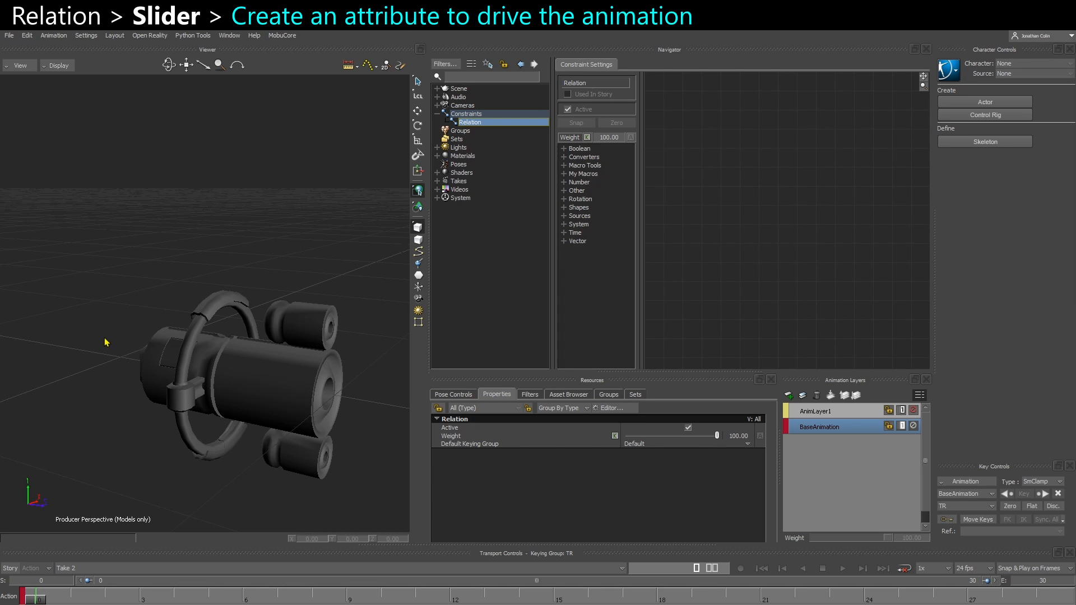
# Switch the viewer to X-Ray display and select the mechanical model's root
pyautogui.keyDown('ctrl'); pyautogui.keyDown('shift'); pyautogui.moveTo(104, 338); pyautogui.dragTo(111, 338); pyautogui.keyUp('shift'); pyautogui.keyUp('ctrl')
pyautogui.hotkey('ctrl', 'a')
pyautogui.hotkey('ctrl', 'a')
pyautogui.click(118, 362)
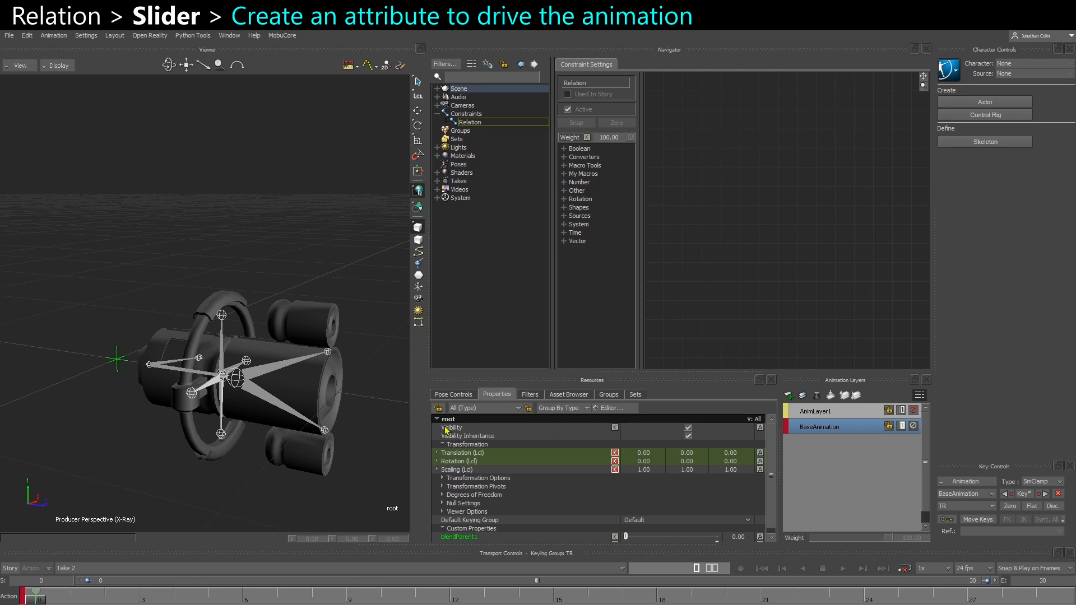
# Add a custom Number property named Deployment to the root in the Property Editor
pyautogui.moveTo(479, 381); pyautogui.dragTo(481, 316)
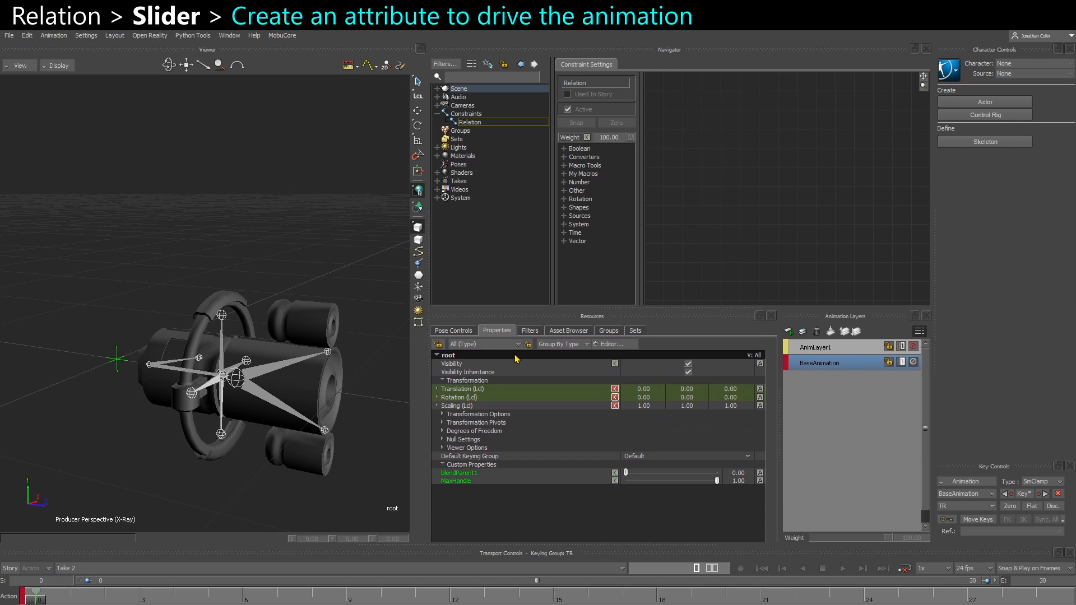
pyautogui.click(619, 345)
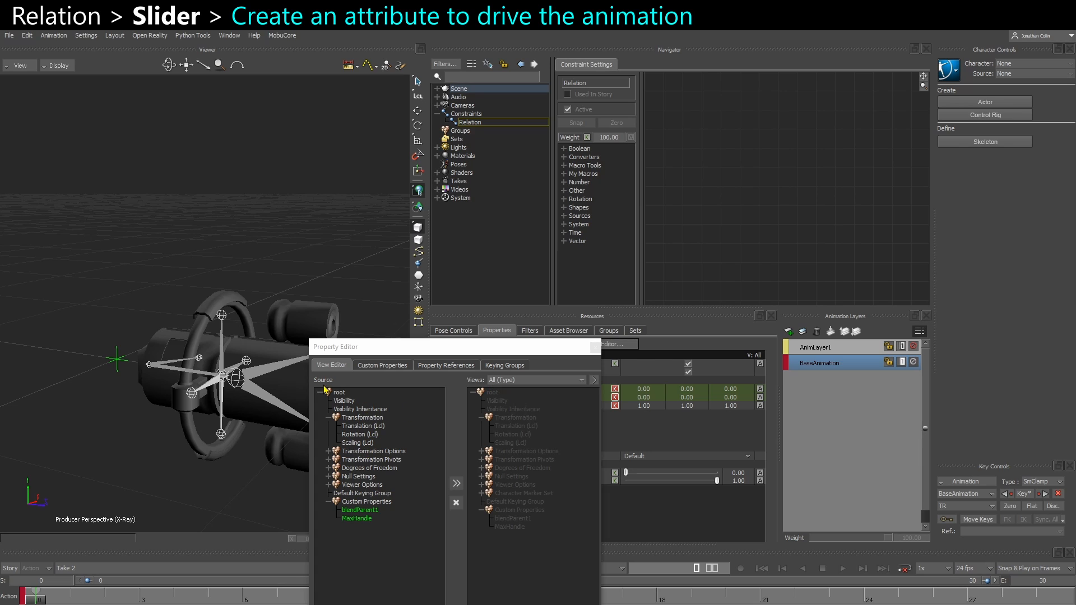
pyautogui.click(400, 365)
pyautogui.click(504, 394)
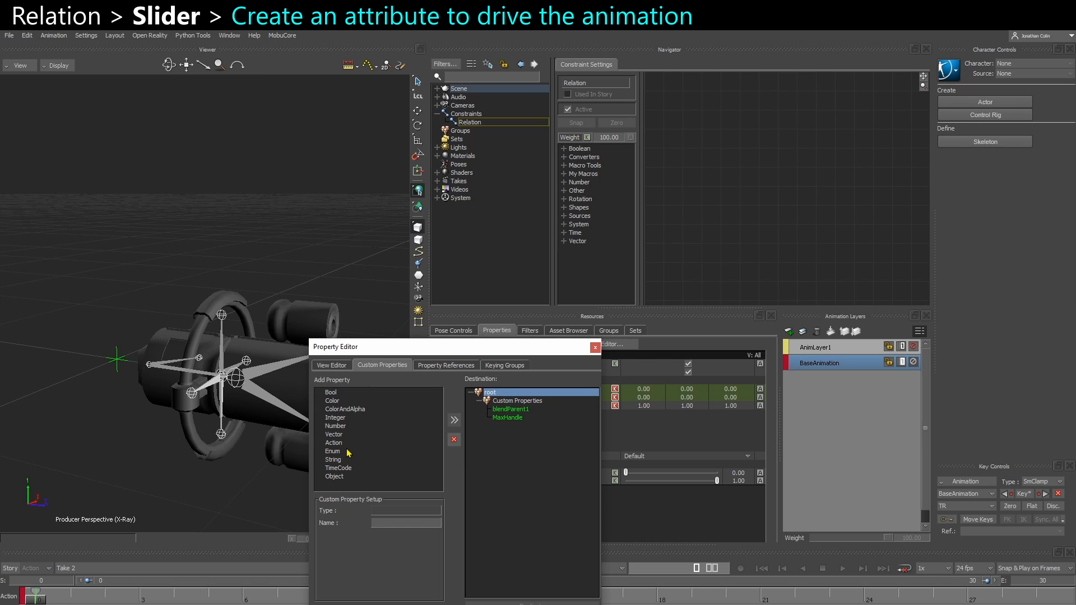
pyautogui.click(339, 427)
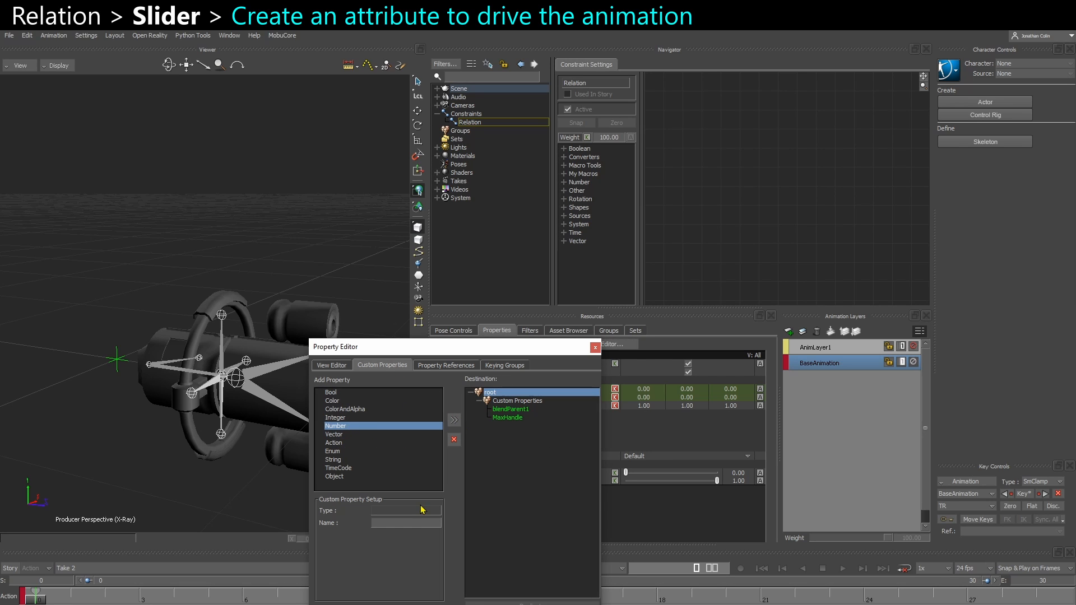
pyautogui.click(454, 420)
pyautogui.click(394, 523)
pyautogui.doubleClick(394, 523)
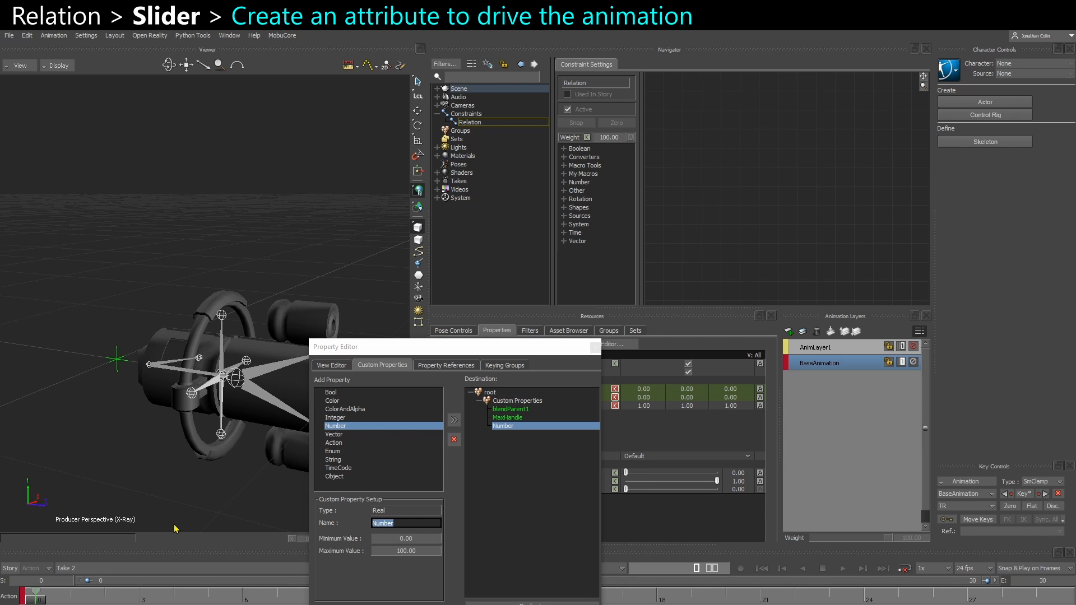
pyautogui.write('Deployment')
pyautogui.click(595, 348)
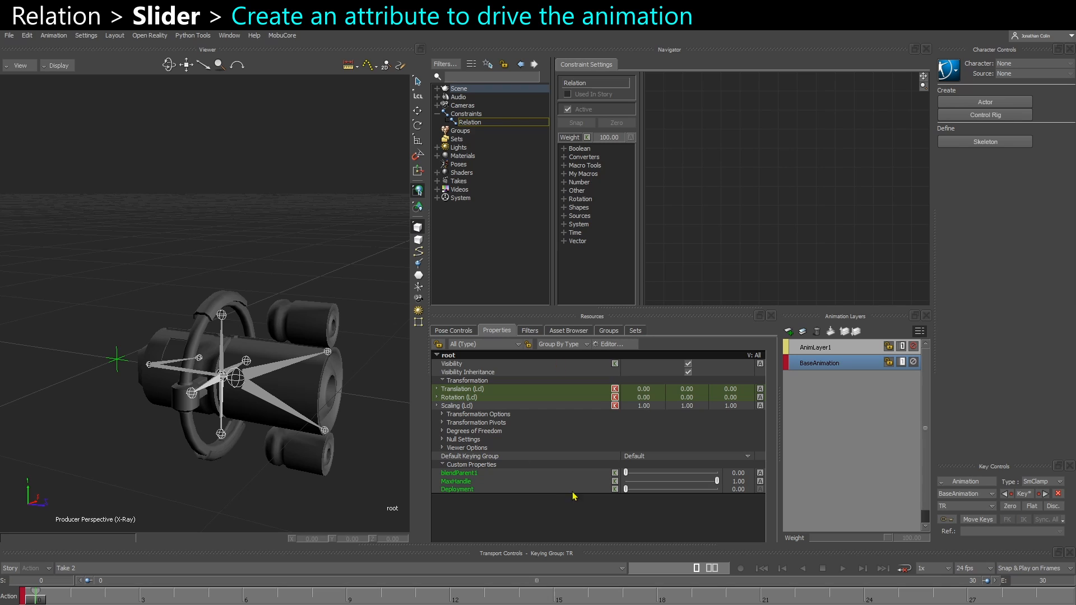
# Add the root to the Relation graph as a Sender and widen the graph area
pyautogui.moveTo(116, 377); pyautogui.dragTo(691, 153)
pyautogui.click(731, 167)
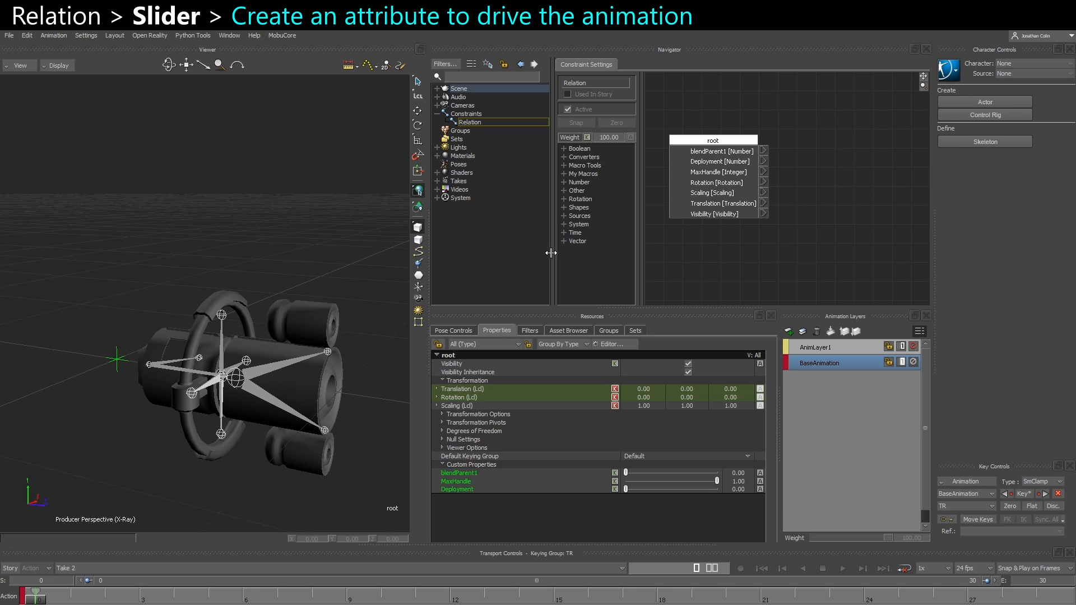
pyautogui.moveTo(551, 253); pyautogui.dragTo(505, 253)
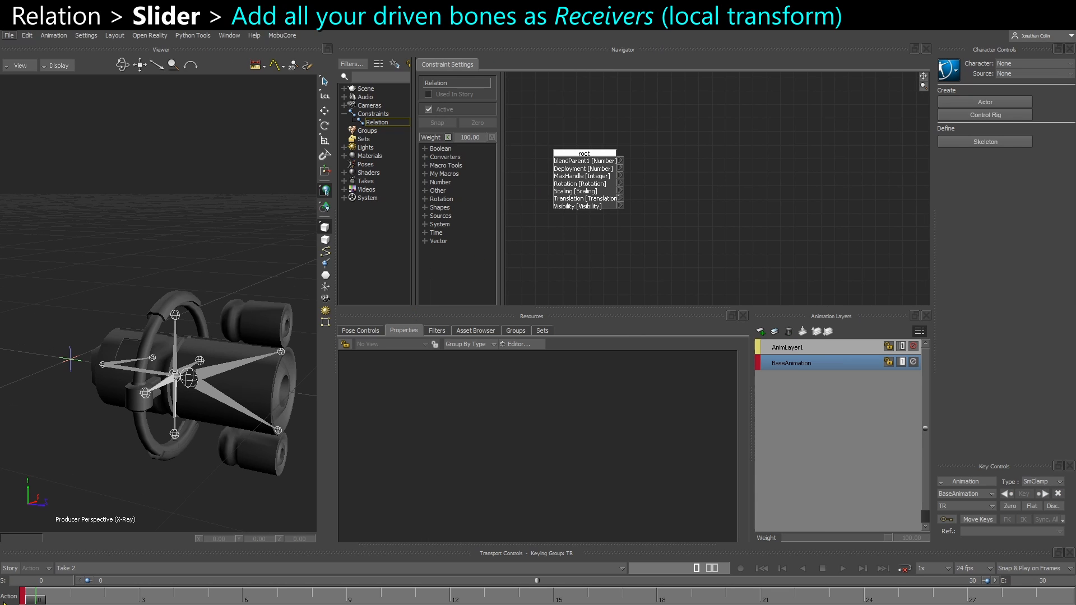
# Scrub through the model's animation, select the head bone and add it to the Relation graph as a Receiver
pyautogui.moveTo(34, 601); pyautogui.dragTo(794, 599)
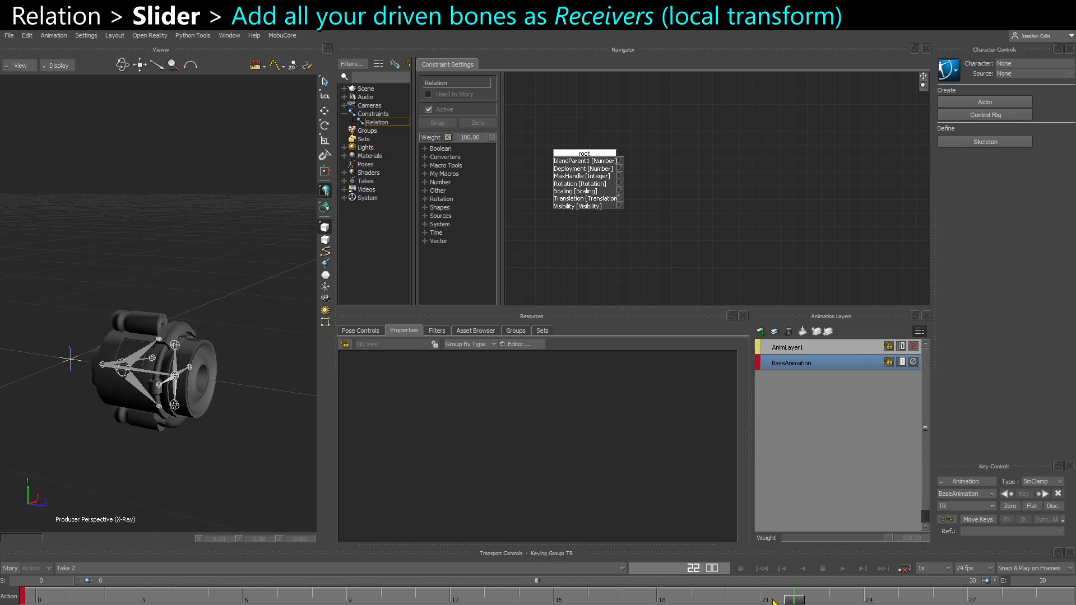
pyautogui.moveTo(773, 601); pyautogui.dragTo(208, 599)
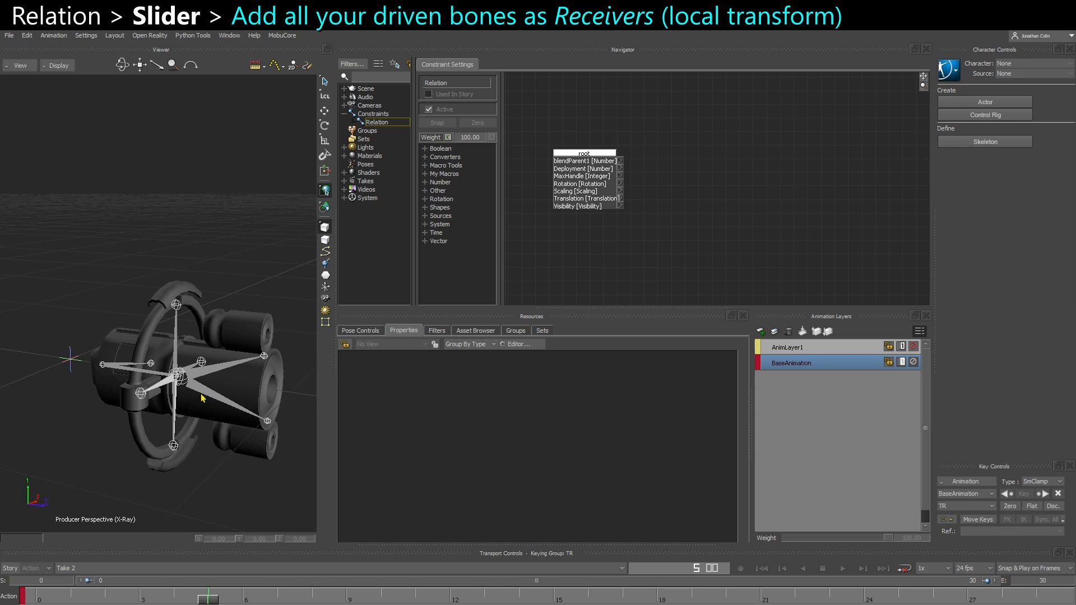
pyautogui.click(230, 395)
pyautogui.press('t')
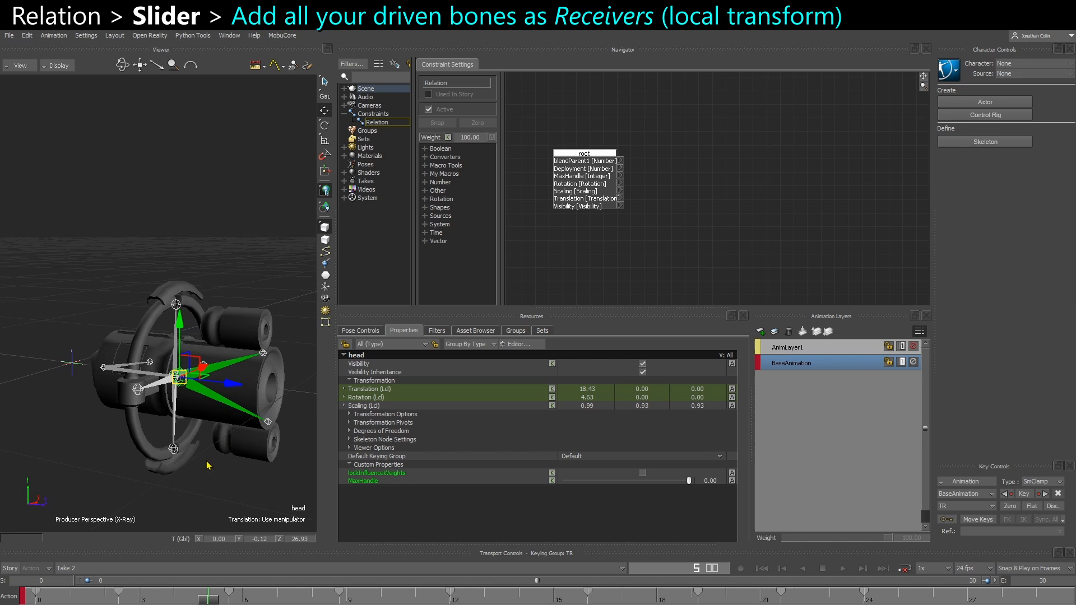
pyautogui.moveTo(208, 598); pyautogui.dragTo(419, 601)
pyautogui.press('l')
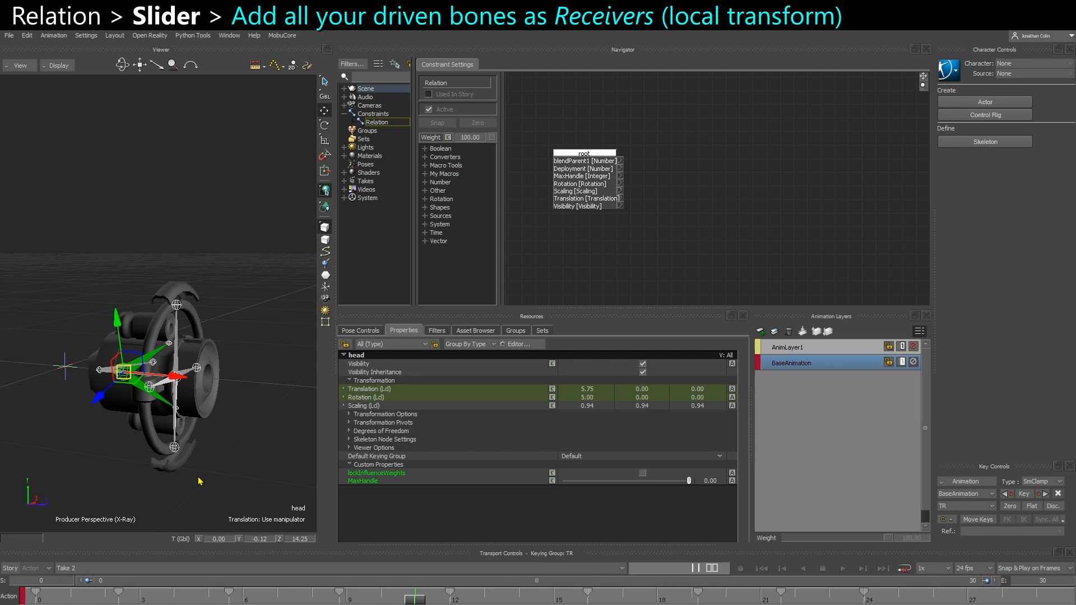
pyautogui.keyDown('alt'); pyautogui.moveTo(250, 486); pyautogui.dragTo(721, 198); pyautogui.keyUp('alt')
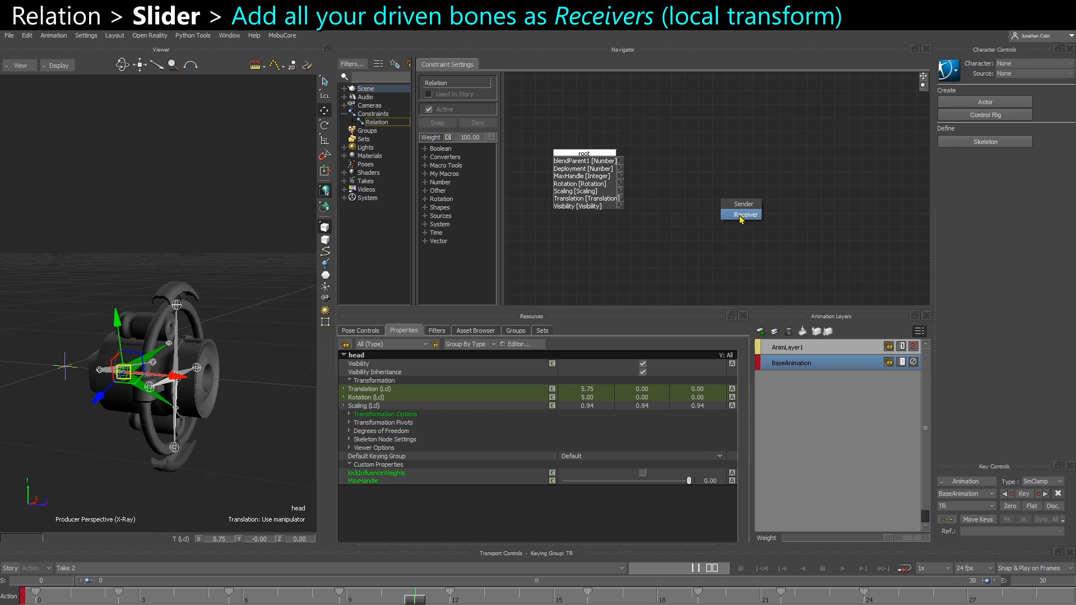
pyautogui.click(740, 216)
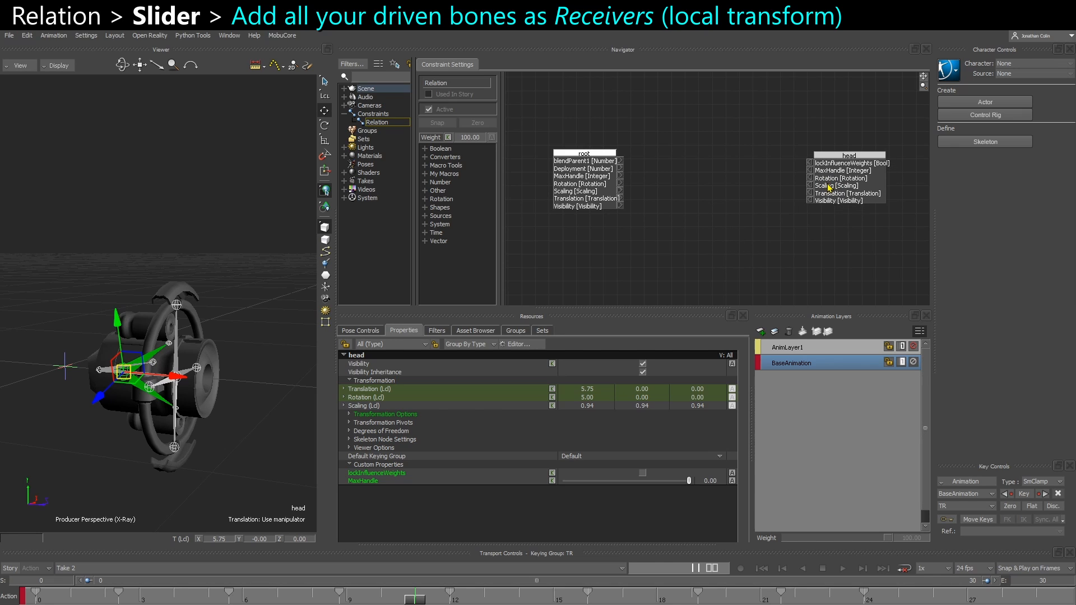
# Add an FCurve Number (%) box between root and head, and connect root's Deployment to its Position %
pyautogui.click(426, 190)
pyautogui.moveTo(497, 270); pyautogui.dragTo(565, 268)
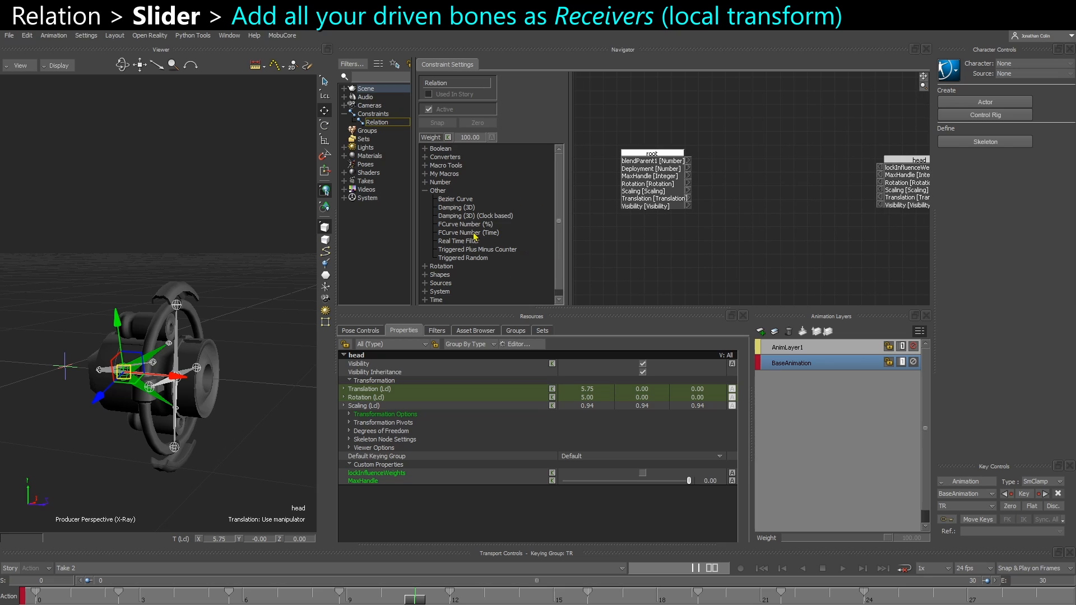
pyautogui.moveTo(459, 225); pyautogui.dragTo(762, 161)
pyautogui.moveTo(653, 197); pyautogui.dragTo(631, 193)
pyautogui.scroll(3, 625, 184)
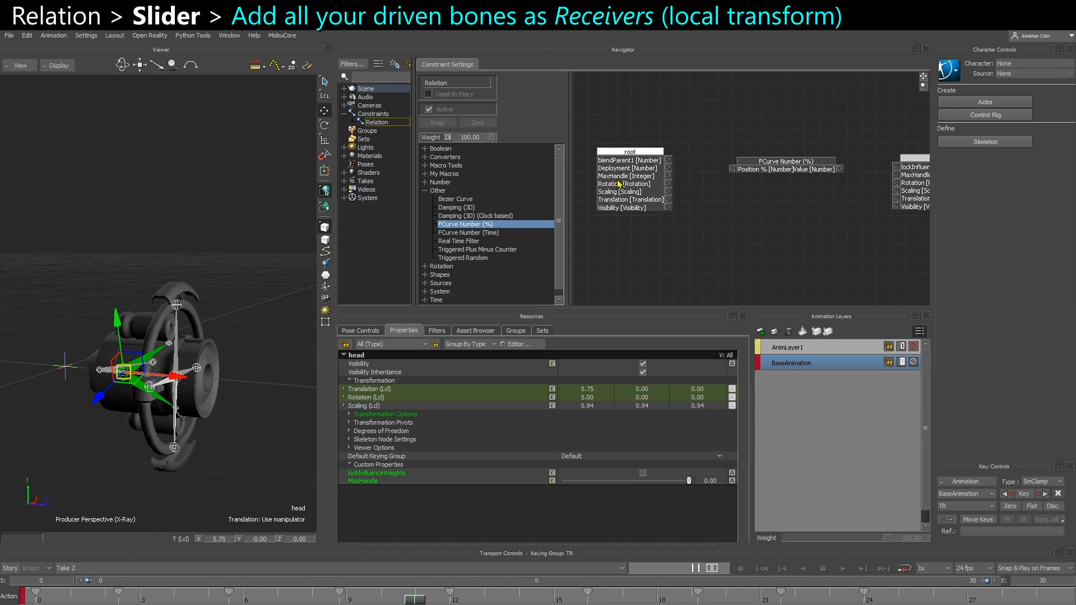
pyautogui.moveTo(676, 167); pyautogui.dragTo(751, 162)
# Hide the root box's unconnected attributes and move it and the FCurve Number (%) box into a compact row
pyautogui.rightClick(630, 194)
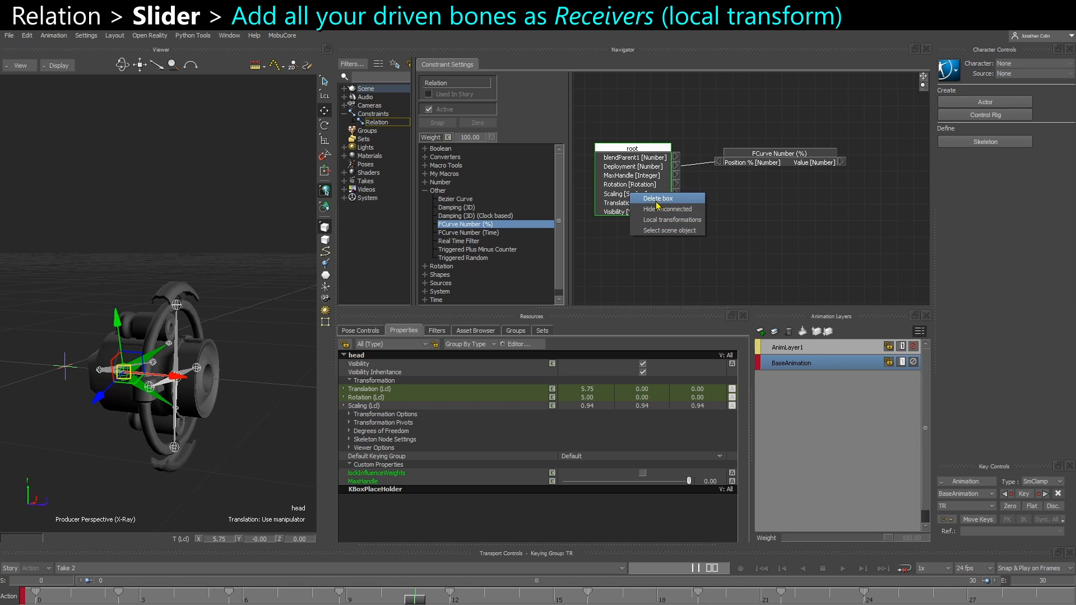
pyautogui.click(664, 209)
pyautogui.moveTo(629, 159); pyautogui.dragTo(612, 161)
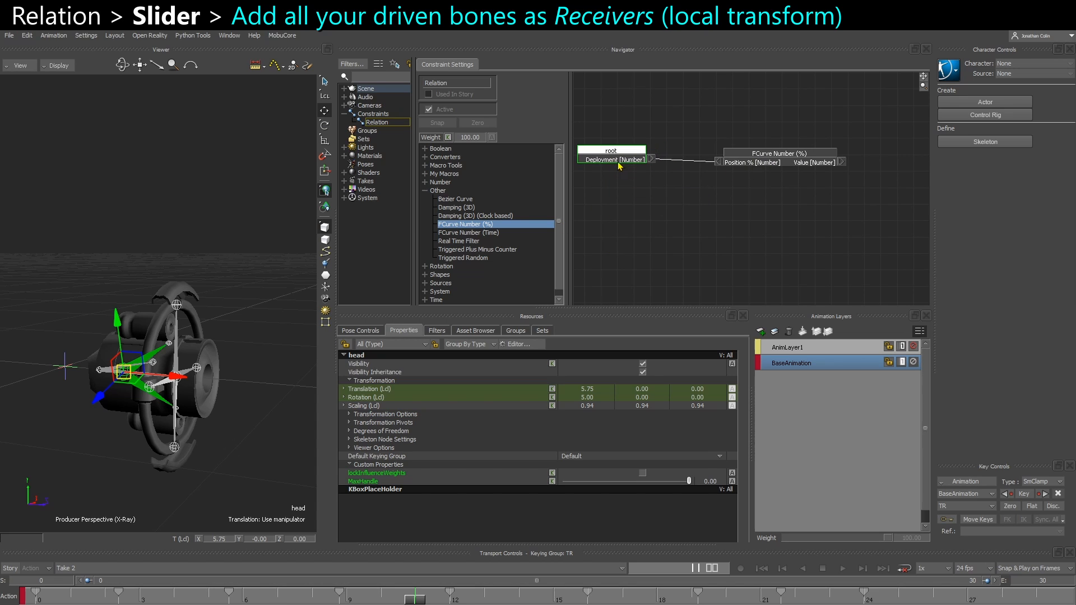
pyautogui.moveTo(762, 157); pyautogui.dragTo(723, 158)
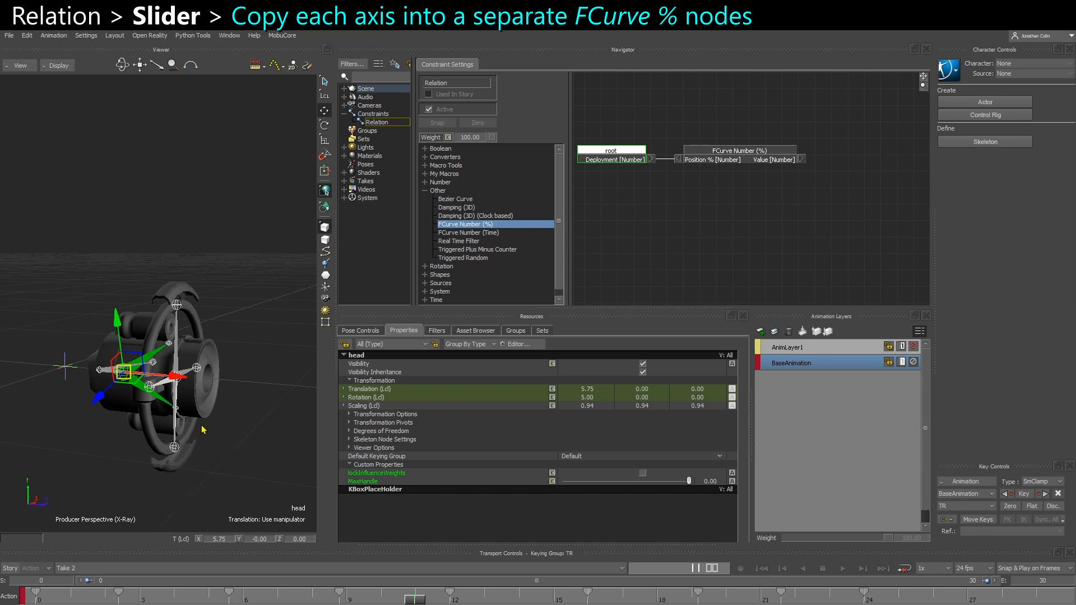
# Examine the head bone's Translation X and Rotation X animation curves in the FCurves window
pyautogui.keyDown('alt'); pyautogui.moveTo(201, 427); pyautogui.dragTo(241, 439); pyautogui.keyUp('alt')
pyautogui.click(241, 439)
pyautogui.click(138, 363)
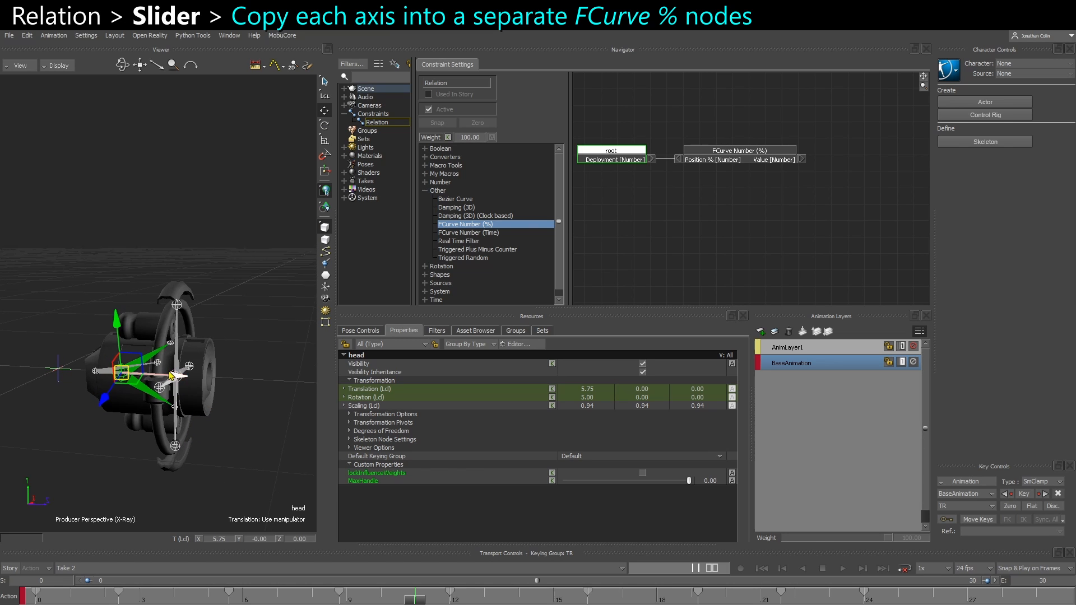
pyautogui.keyDown('alt'); pyautogui.moveTo(171, 376); pyautogui.dragTo(169, 392); pyautogui.keyUp('alt')
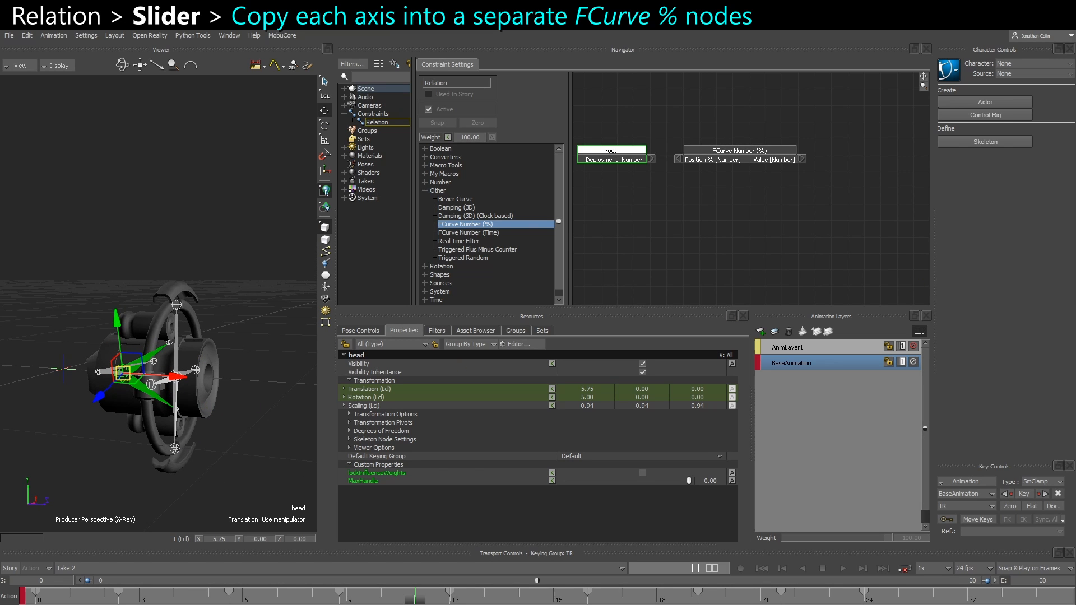
pyautogui.moveTo(1075, 304); pyautogui.dragTo(154, 322)
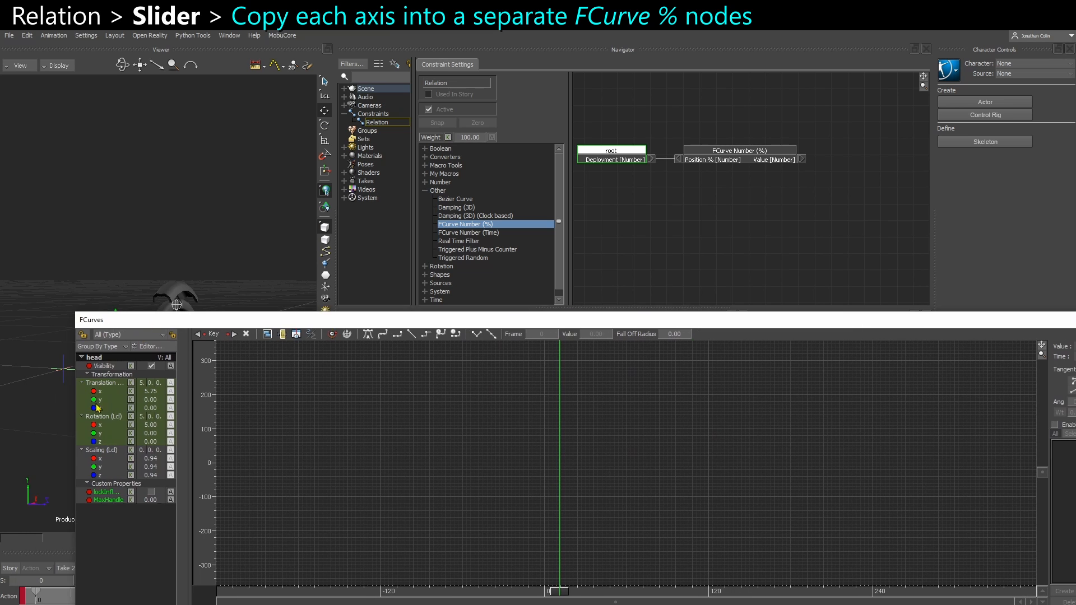
pyautogui.click(111, 383)
pyautogui.click(116, 391)
pyautogui.press('a')
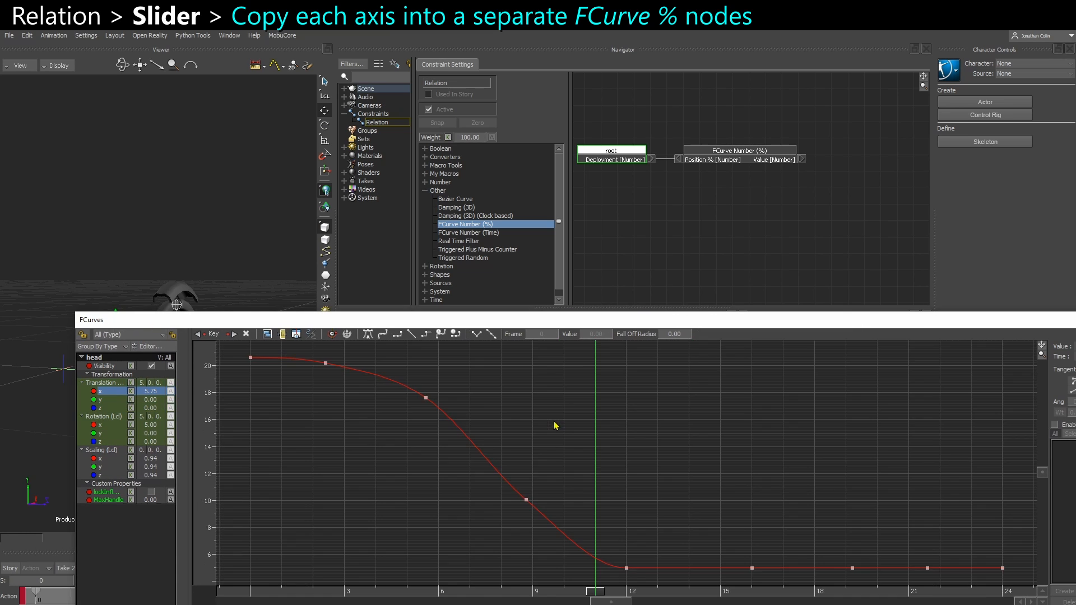
pyautogui.keyDown('ctrl'); pyautogui.moveTo(559, 442); pyautogui.dragTo(475, 406); pyautogui.keyUp('ctrl')
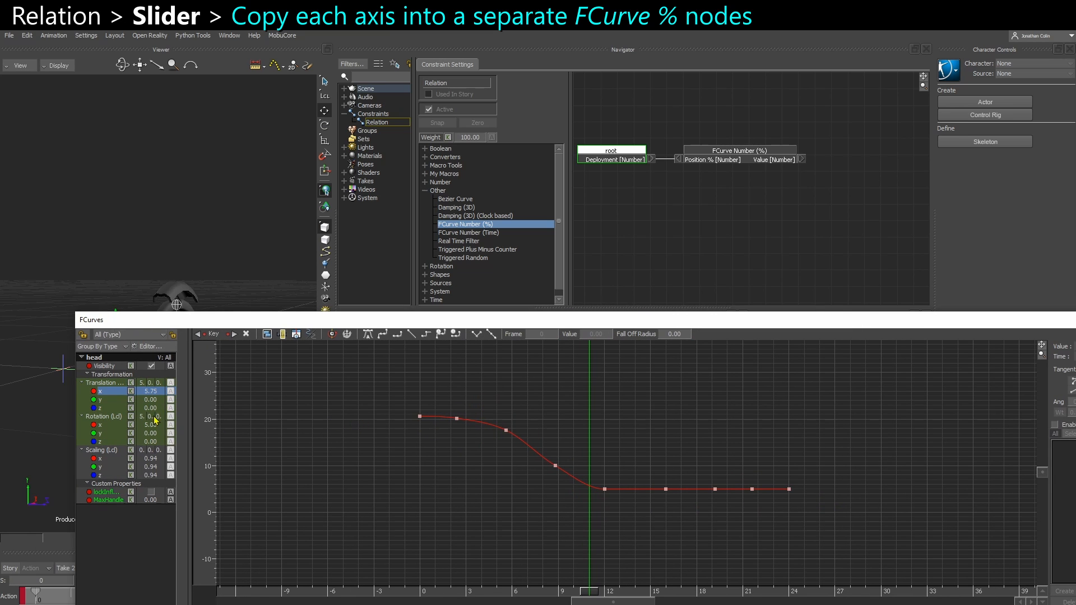
pyautogui.click(112, 419)
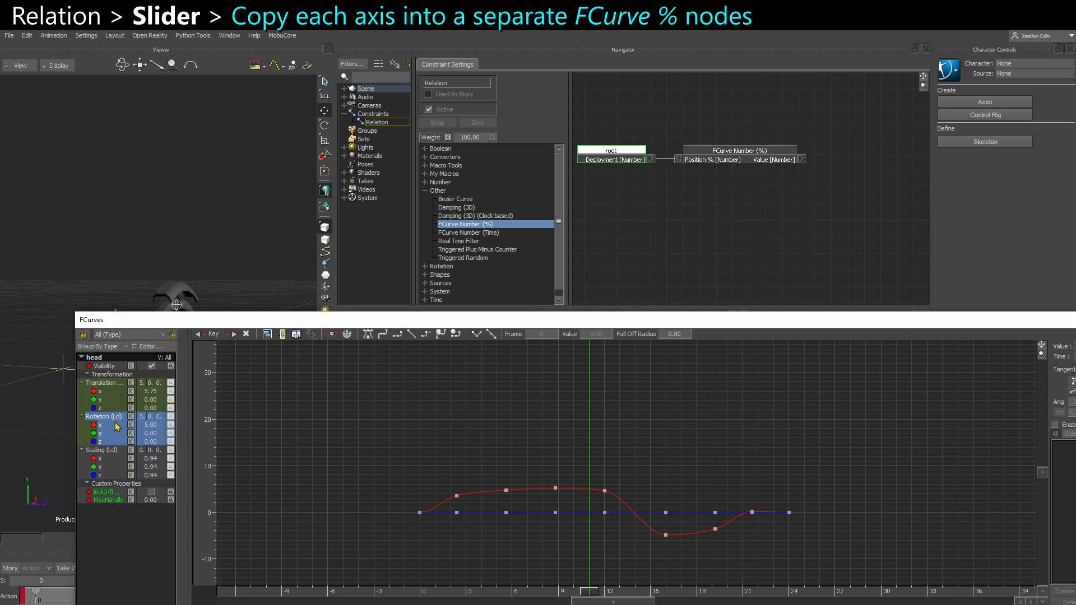
pyautogui.click(116, 426)
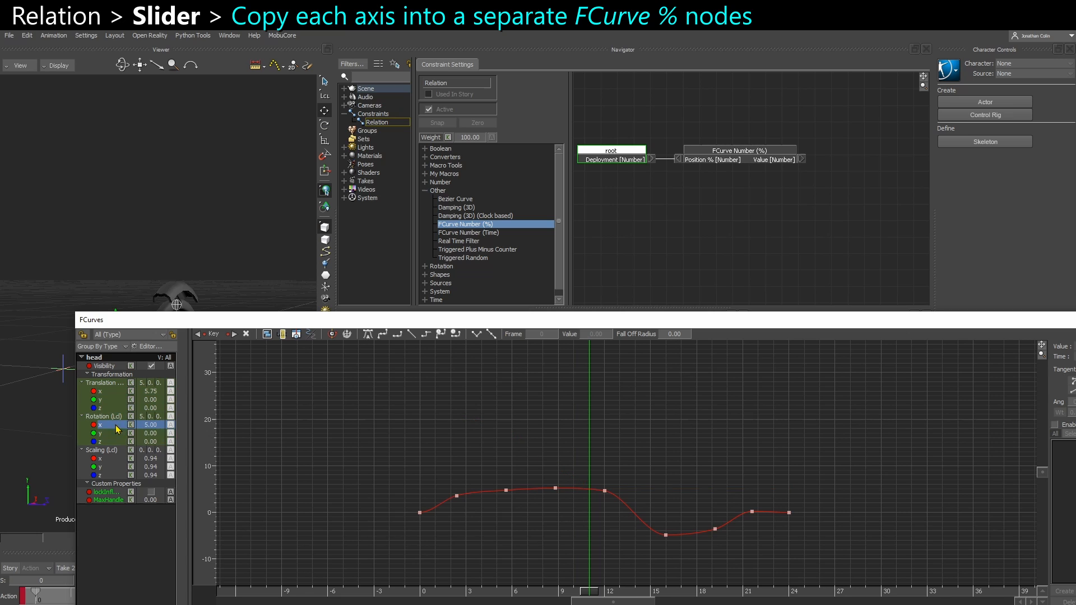
pyautogui.click(107, 393)
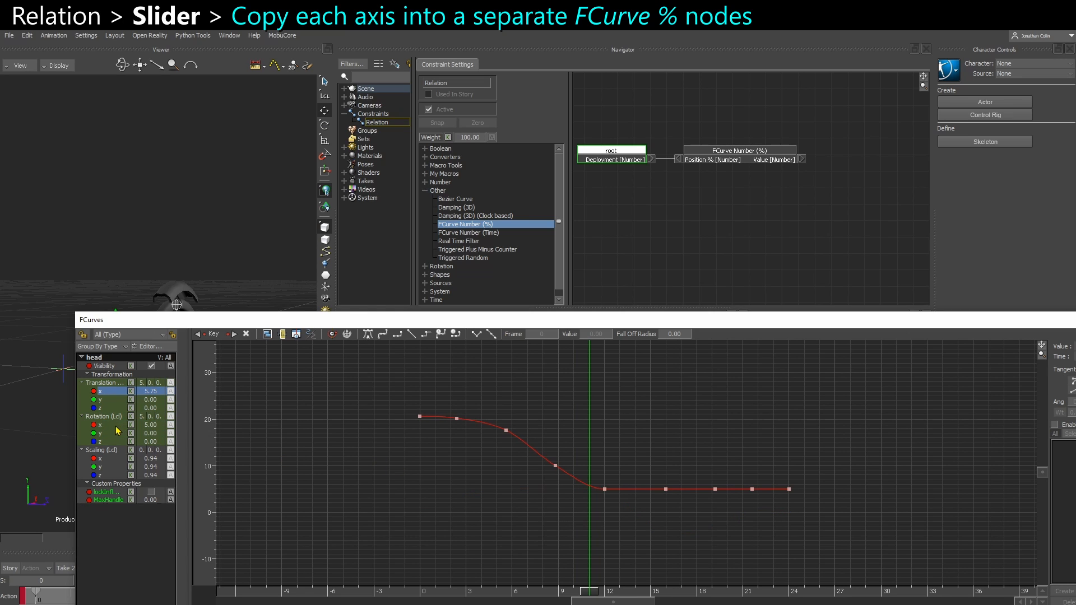
pyautogui.click(116, 426)
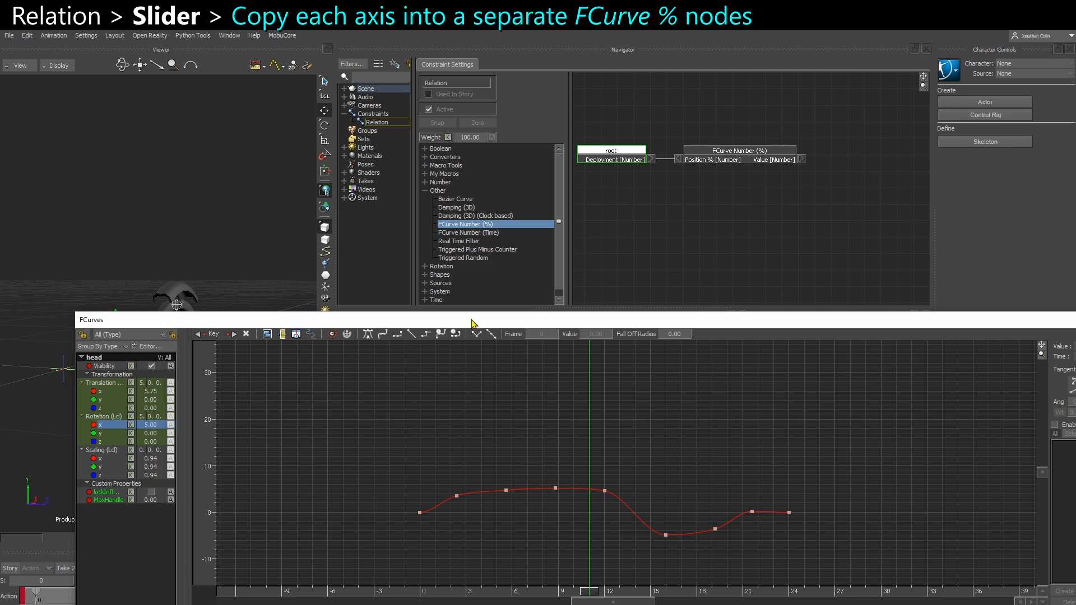
pyautogui.moveTo(437, 324); pyautogui.dragTo(1075, 280)
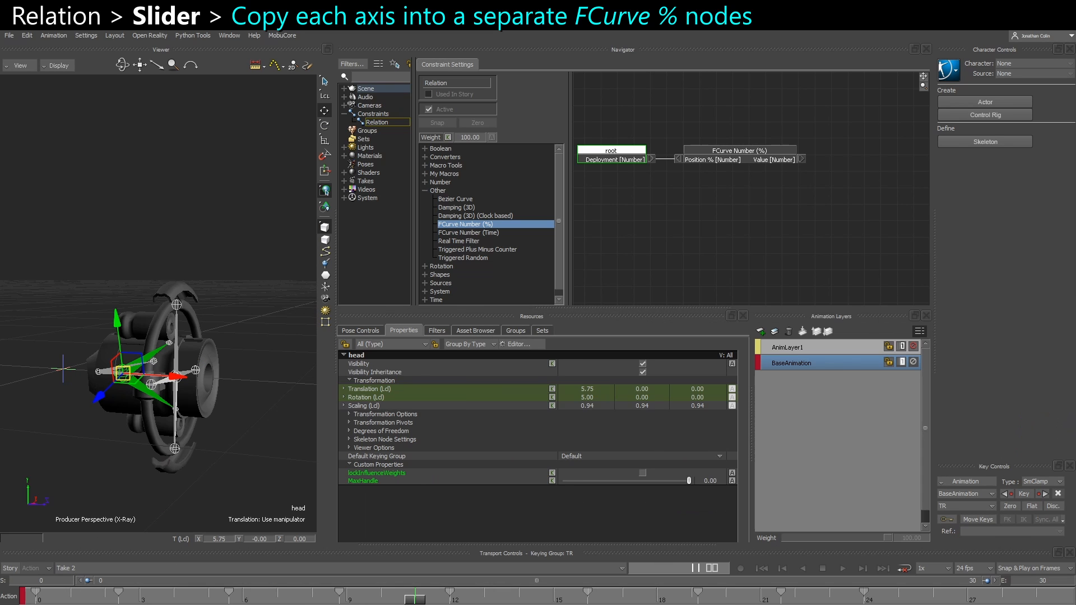
# Add a Number to Vector box, feeding the FCurve value into its X and its Result into head's Rotation
pyautogui.keyDown('shift'); pyautogui.moveTo(824, 208); pyautogui.dragTo(766, 175); pyautogui.keyUp('shift')
pyautogui.keyDown('shift'); pyautogui.moveTo(698, 195); pyautogui.dragTo(818, 170); pyautogui.keyUp('shift')
pyautogui.moveTo(917, 185); pyautogui.dragTo(921, 184)
pyautogui.moveTo(772, 158); pyautogui.dragTo(804, 158)
pyautogui.keyDown('shift'); pyautogui.moveTo(809, 200); pyautogui.dragTo(730, 216); pyautogui.keyUp('shift')
pyautogui.moveTo(718, 167); pyautogui.dragTo(724, 161)
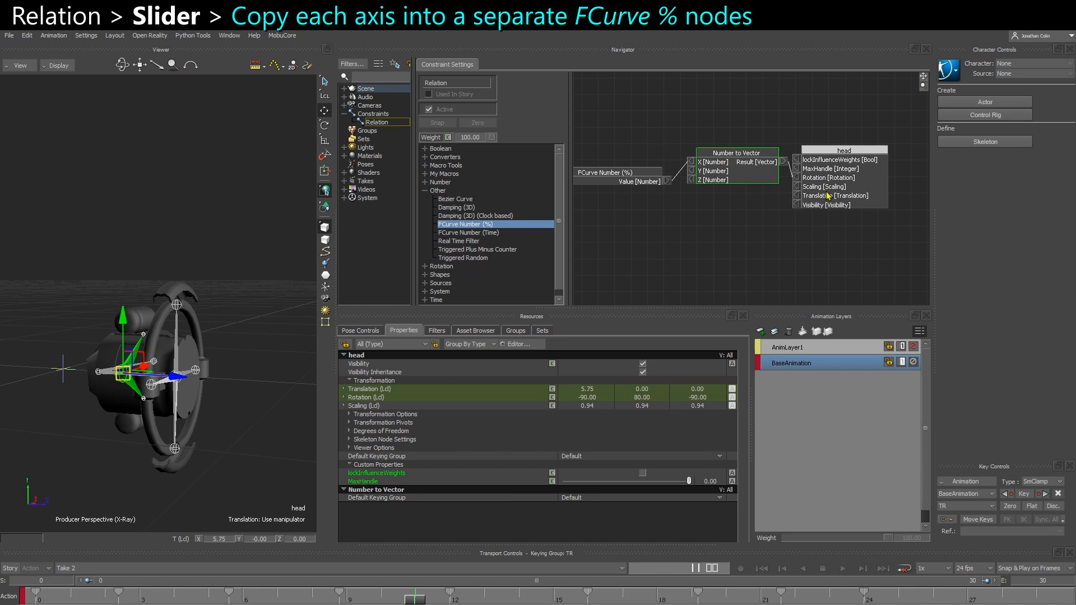
# Duplicate the Number to Vector box, with X fed by the FCurve value, and connect its Result to head's Translation
pyautogui.moveTo(828, 197); pyautogui.dragTo(846, 195)
pyautogui.hotkey('ctrl', 'v')
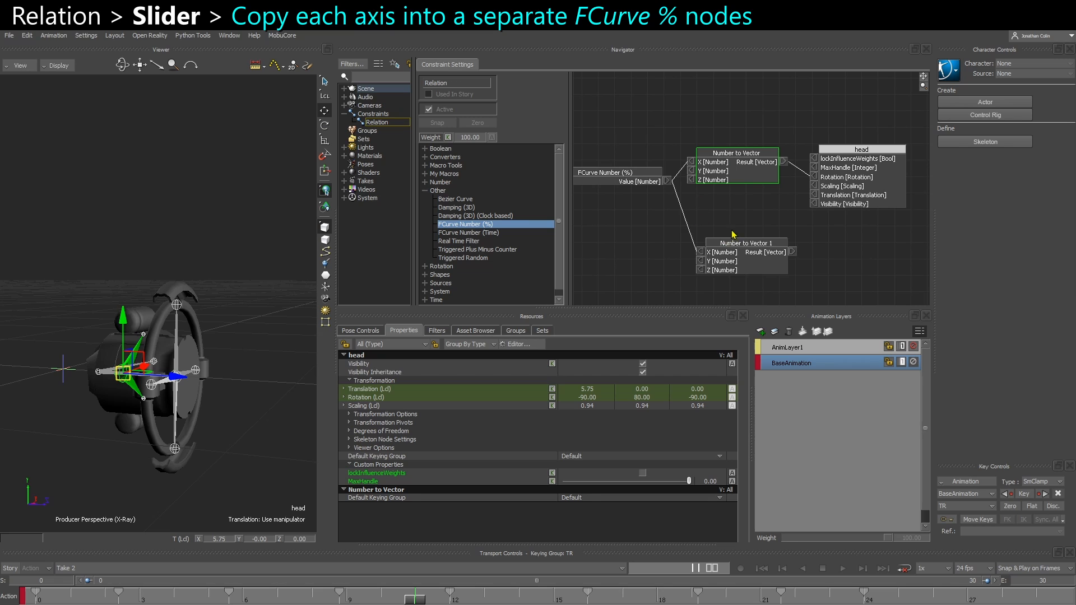
pyautogui.moveTo(739, 265); pyautogui.dragTo(813, 195)
# Switch the head box to local transformations
pyautogui.rightClick(860, 191)
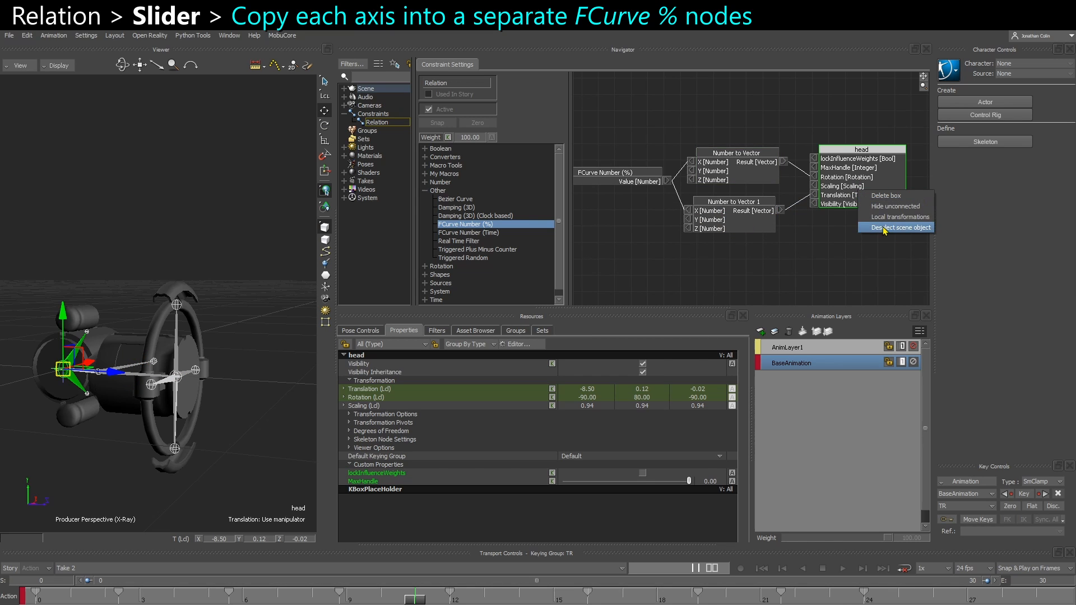
pyautogui.click(884, 228)
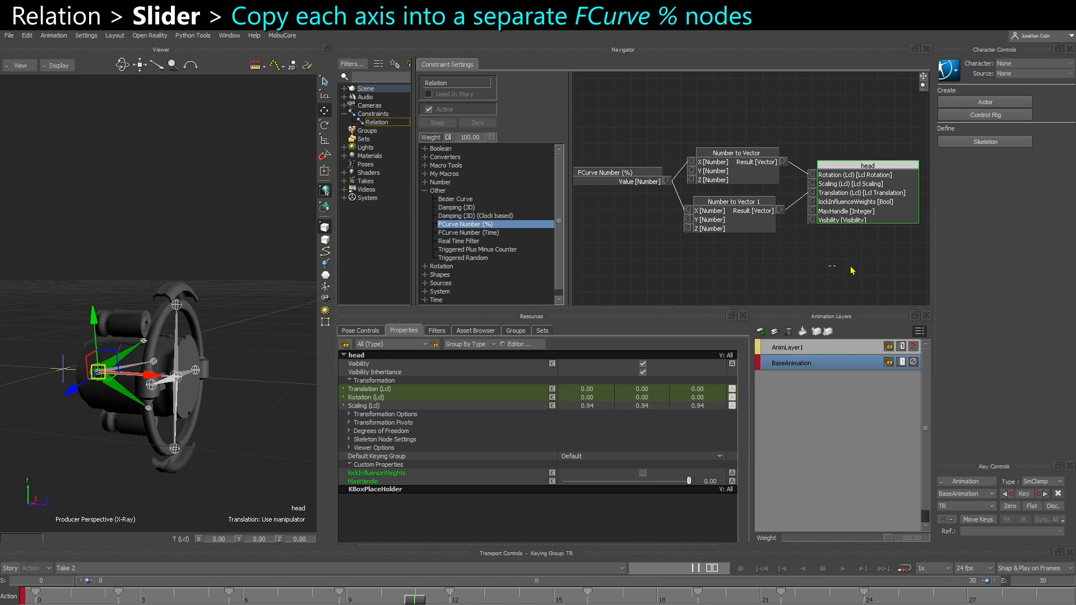
pyautogui.moveTo(646, 203); pyautogui.dragTo(739, 206, button='middle')
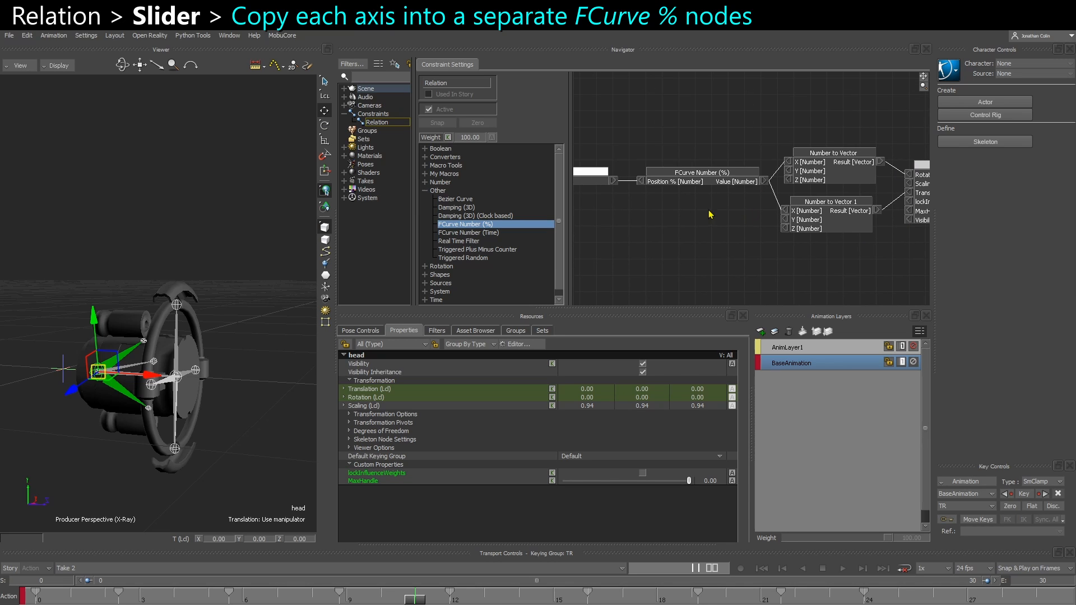
# Duplicate the FCurve Number (%) box and place the copy below the original
pyautogui.moveTo(698, 177); pyautogui.dragTo(699, 158)
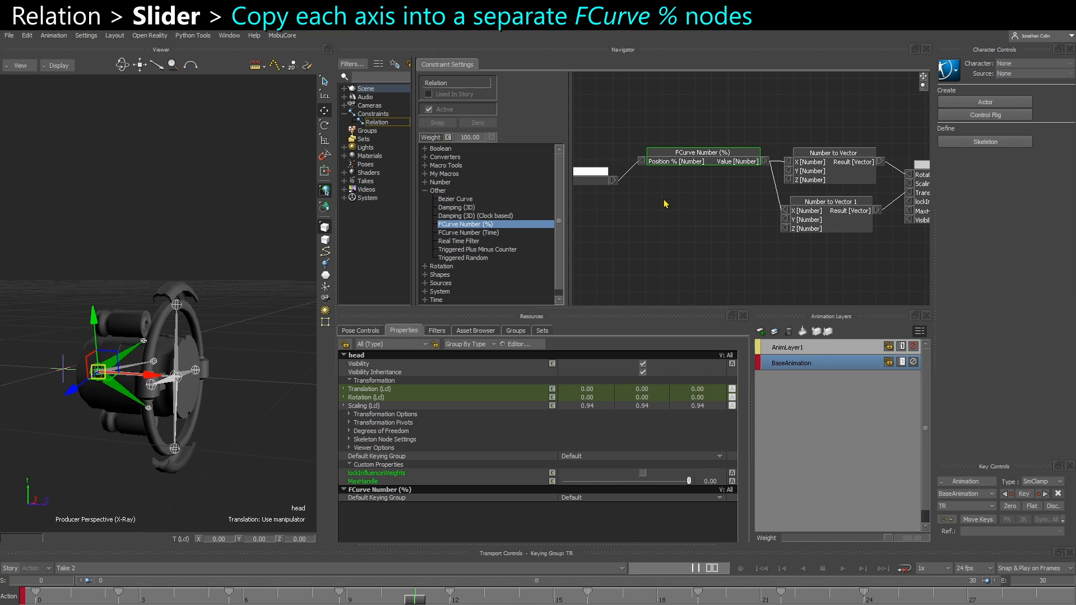
pyautogui.hotkey('ctrl', 'v')
pyautogui.moveTo(703, 215); pyautogui.dragTo(684, 211)
pyautogui.moveTo(726, 225); pyautogui.dragTo(651, 227, button='middle')
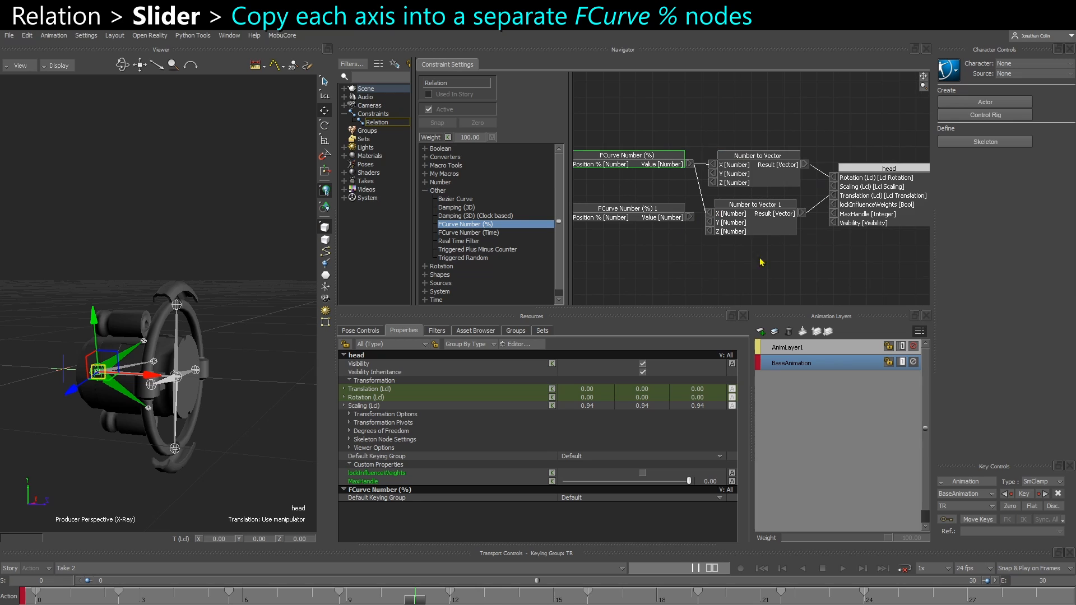
# Drive the duplicated FCurve box's Position % with root's Deployment and feed its Value into X of Number to Vector 1
pyautogui.moveTo(761, 260); pyautogui.dragTo(882, 156)
pyautogui.moveTo(763, 159); pyautogui.dragTo(778, 159)
pyautogui.click(737, 120)
pyautogui.moveTo(691, 217); pyautogui.dragTo(726, 214)
pyautogui.press('a')
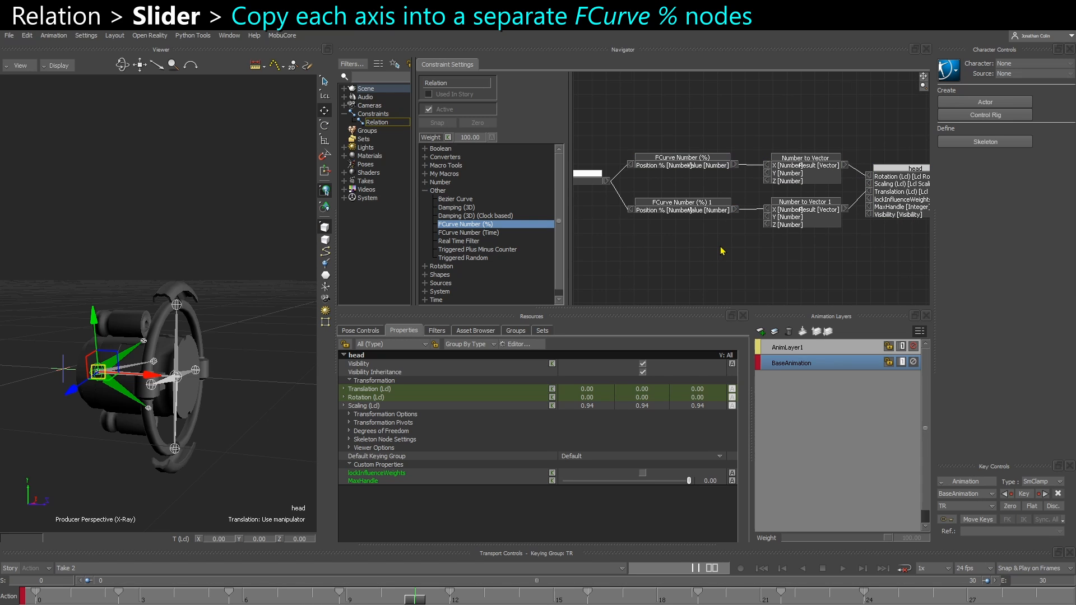
pyautogui.click(686, 160)
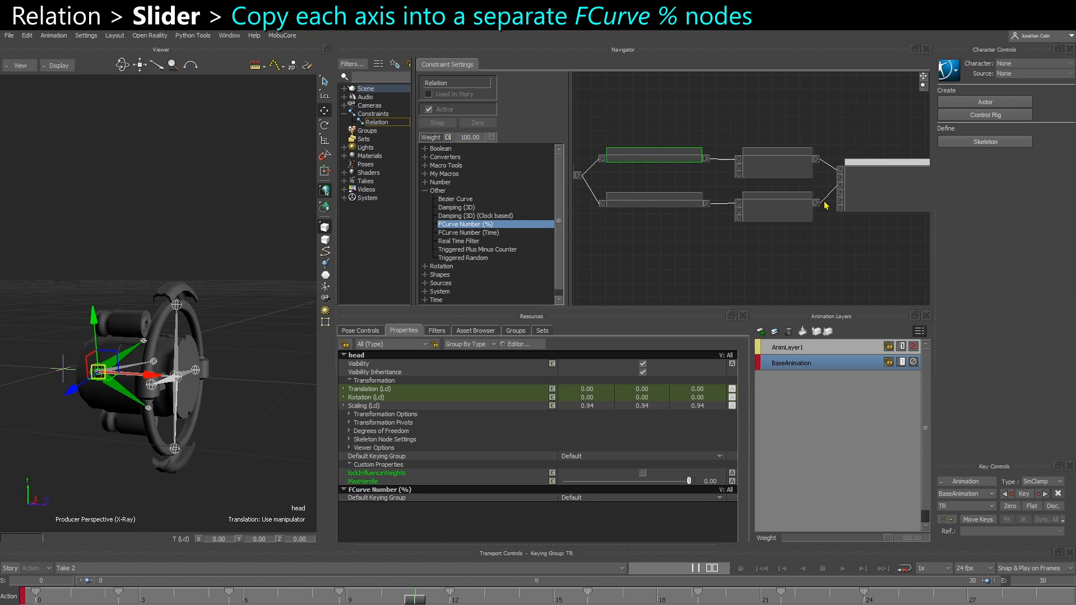
pyautogui.click(875, 211)
pyautogui.press('a')
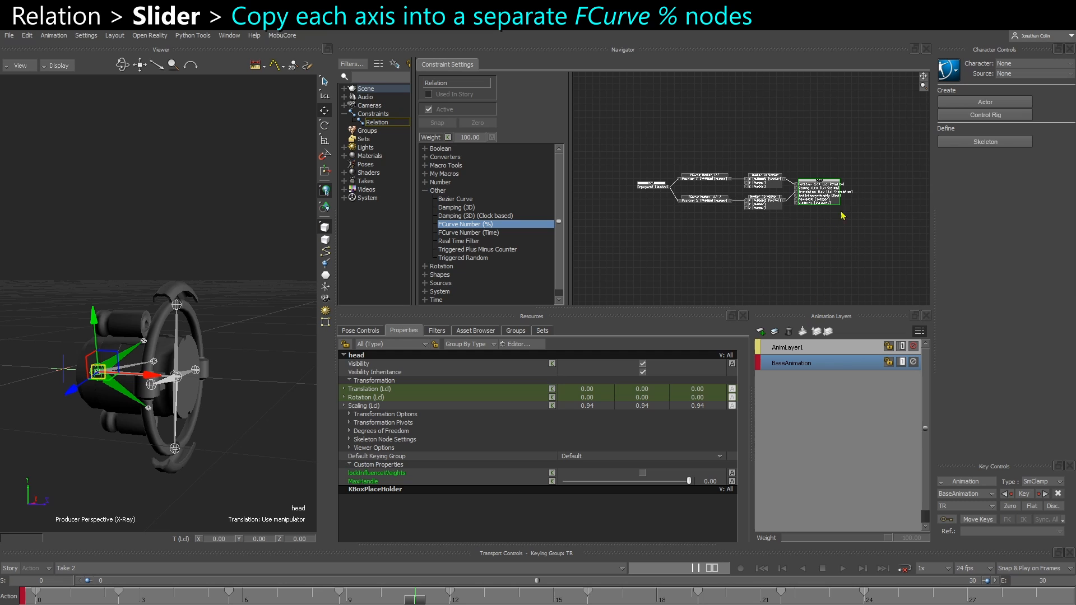
# Copy all keys of the head's Rotation X curve from the FCurves window
pyautogui.scroll(3, 749, 210)
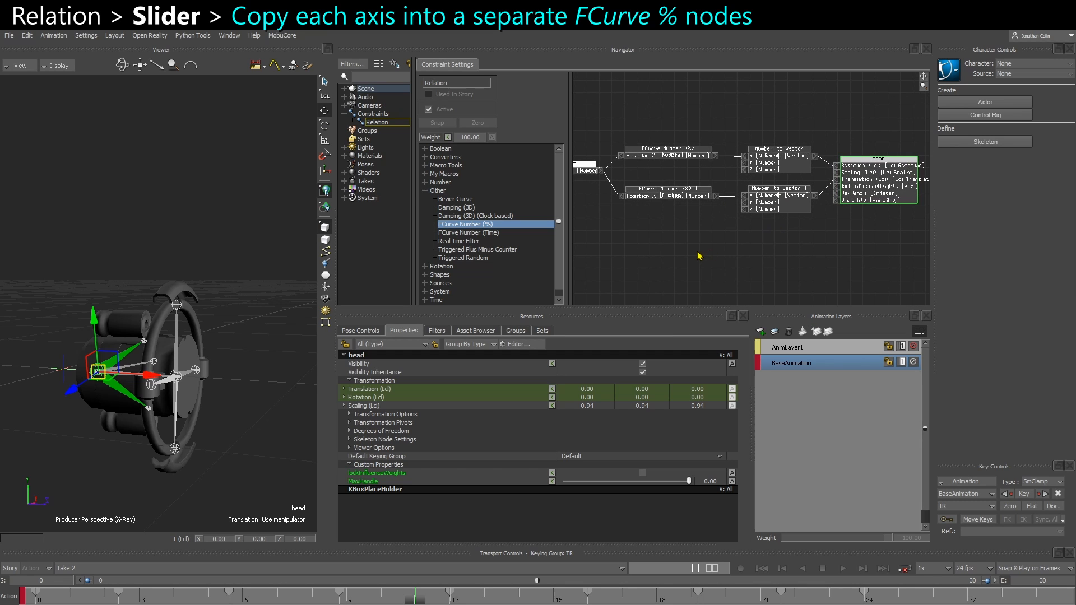
pyautogui.scroll(1, 699, 256)
pyautogui.click(685, 151)
pyautogui.doubleClick(685, 154)
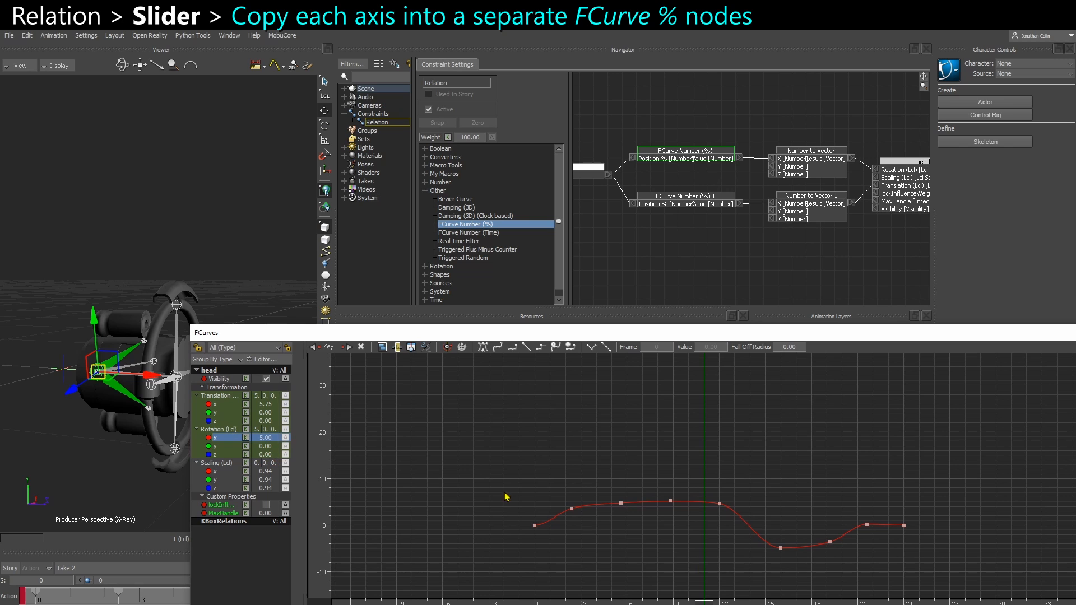
pyautogui.moveTo(1030, 592); pyautogui.dragTo(1030, 592)
pyautogui.click(791, 506)
pyautogui.click(700, 272)
# Replace the default keys in the FCurve Number (%) box with the copied Rotation X keys, starting at frame 0
pyautogui.doubleClick(681, 160)
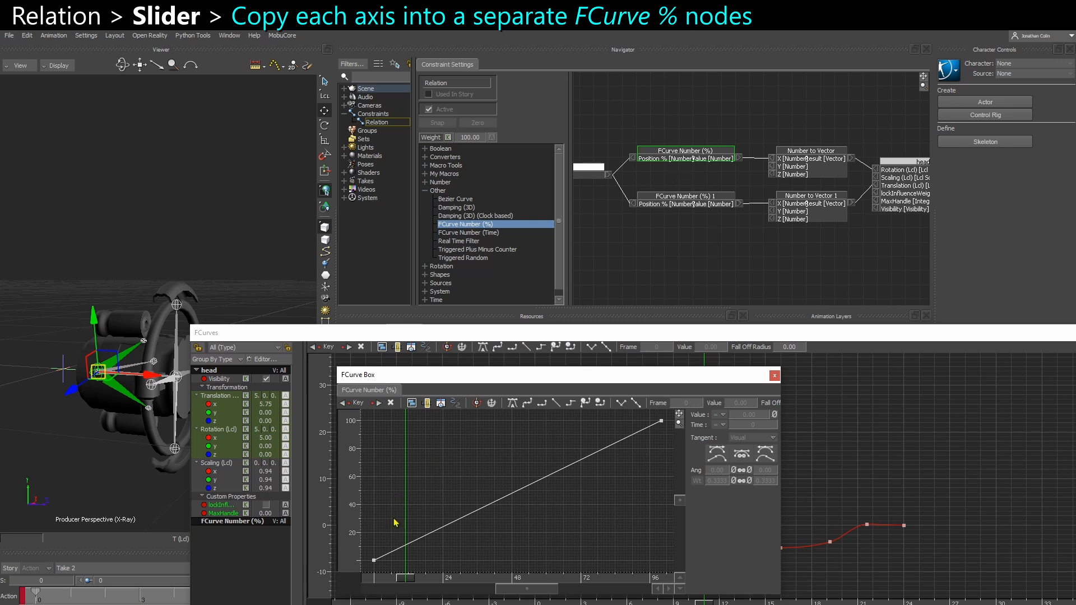
pyautogui.press('Home')
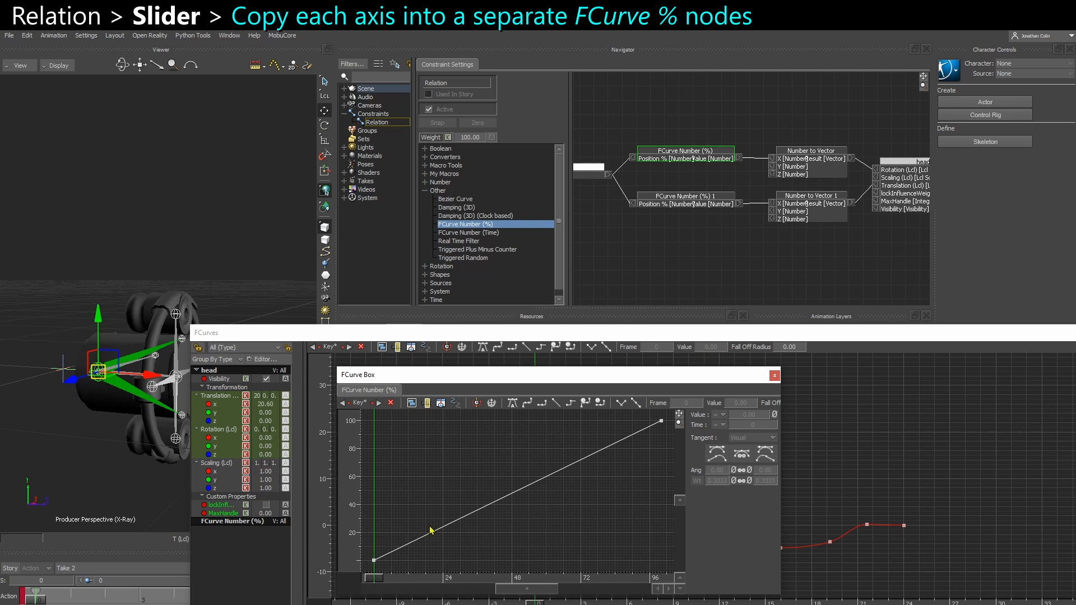
pyautogui.keyDown('ctrl'); pyautogui.moveTo(470, 509); pyautogui.dragTo(448, 491); pyautogui.keyUp('ctrl')
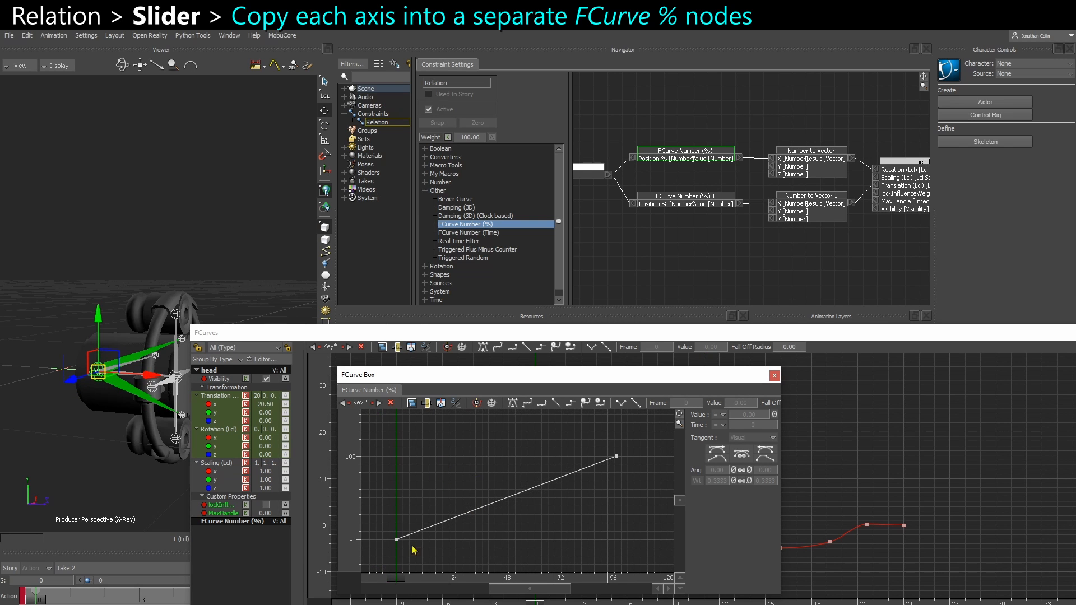
pyautogui.moveTo(671, 431); pyautogui.dragTo(671, 432)
pyautogui.hotkey('ctrl', 'v')
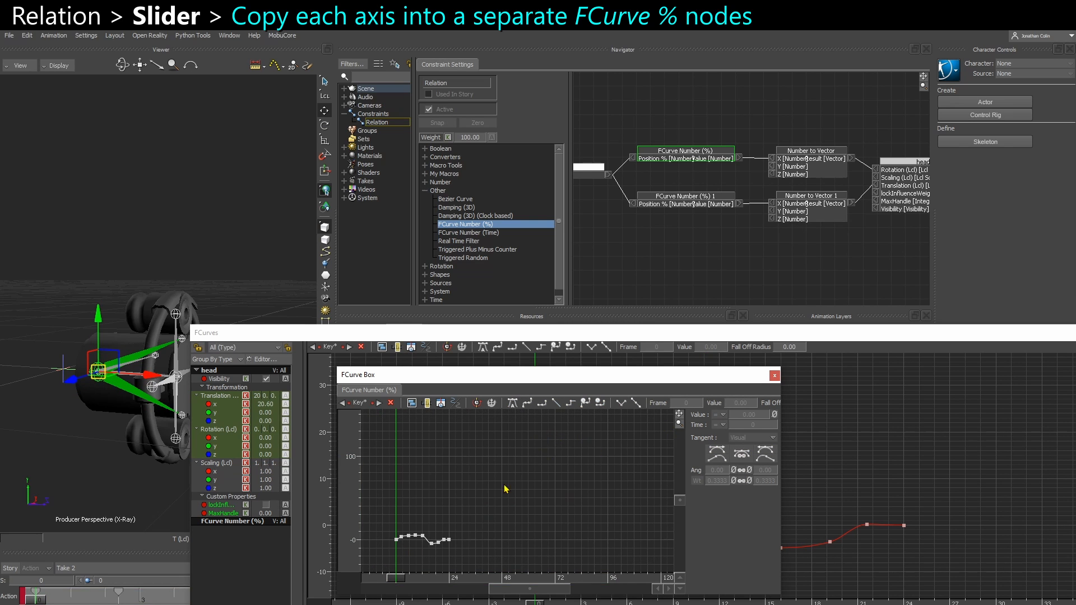
pyautogui.keyDown('ctrl'); pyautogui.moveTo(506, 490); pyautogui.dragTo(595, 481); pyautogui.keyUp('ctrl')
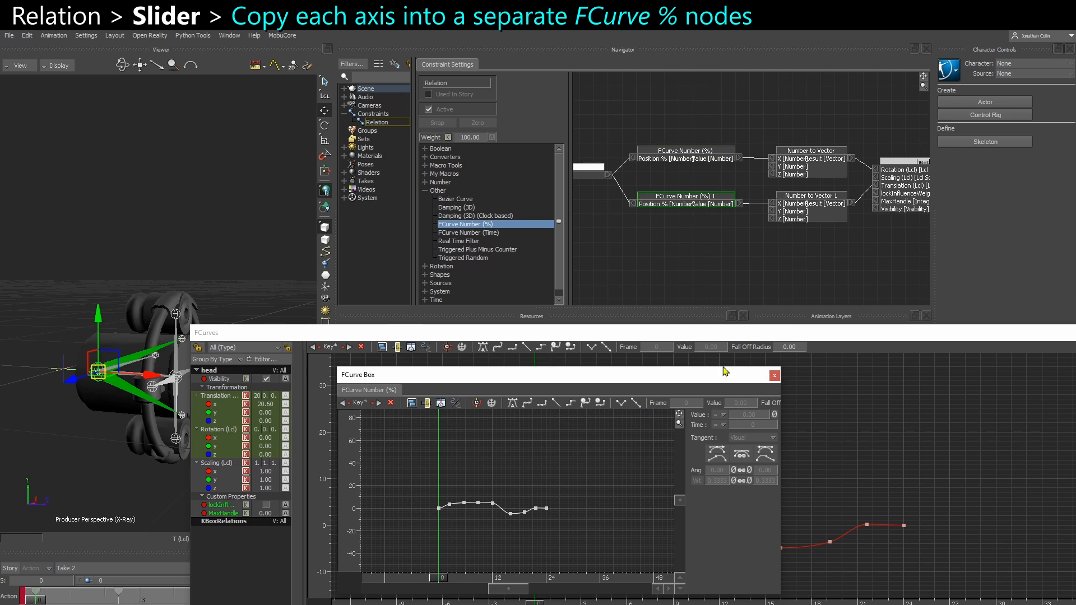
pyautogui.click(775, 375)
# Copy all keys of the head's Translation X curve from the FCurves window
pyautogui.click(215, 405)
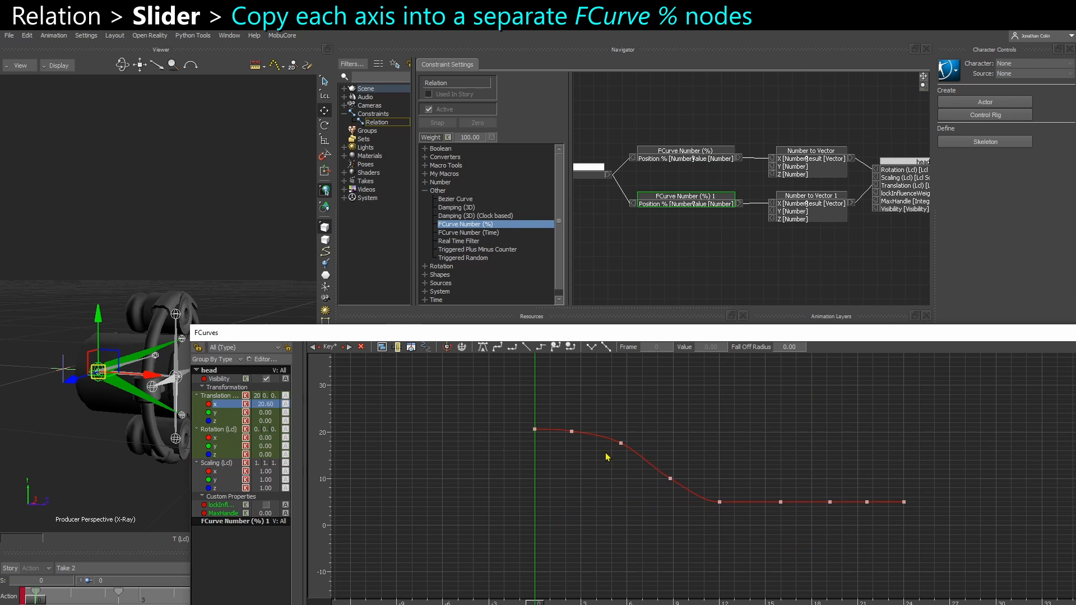
pyautogui.press('a')
pyautogui.moveTo(483, 401); pyautogui.dragTo(959, 532)
pyautogui.hotkey('ctrl', 'c')
# Paste the copied Translation X keys into the FCurve Number (%) 1 box and delete the leftover default key at frame 100
pyautogui.rightClick(686, 208)
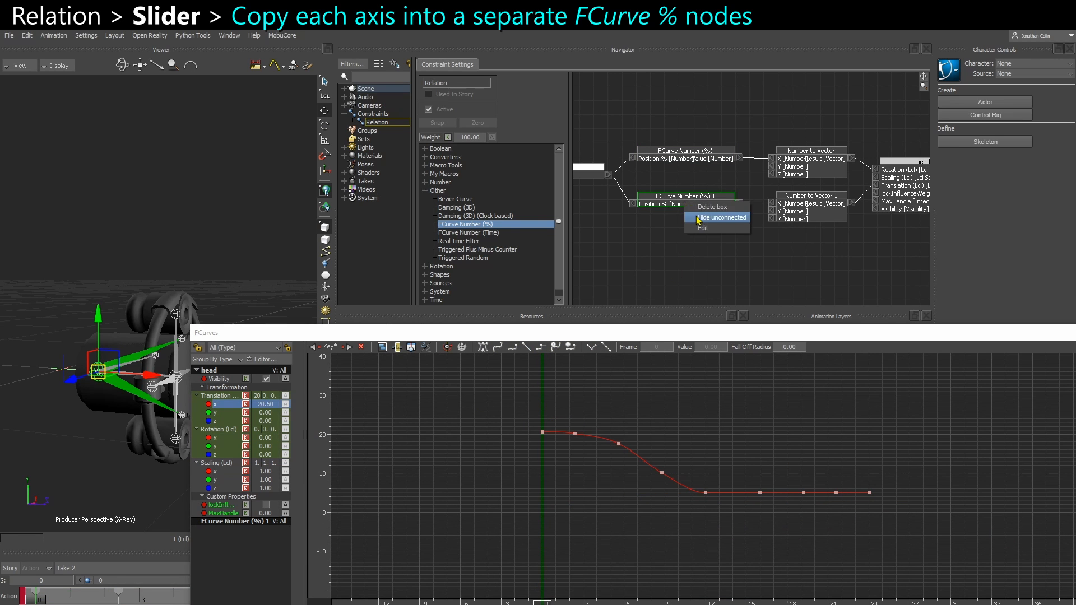
pyautogui.click(708, 235)
pyautogui.hotkey('ctrl', 'v')
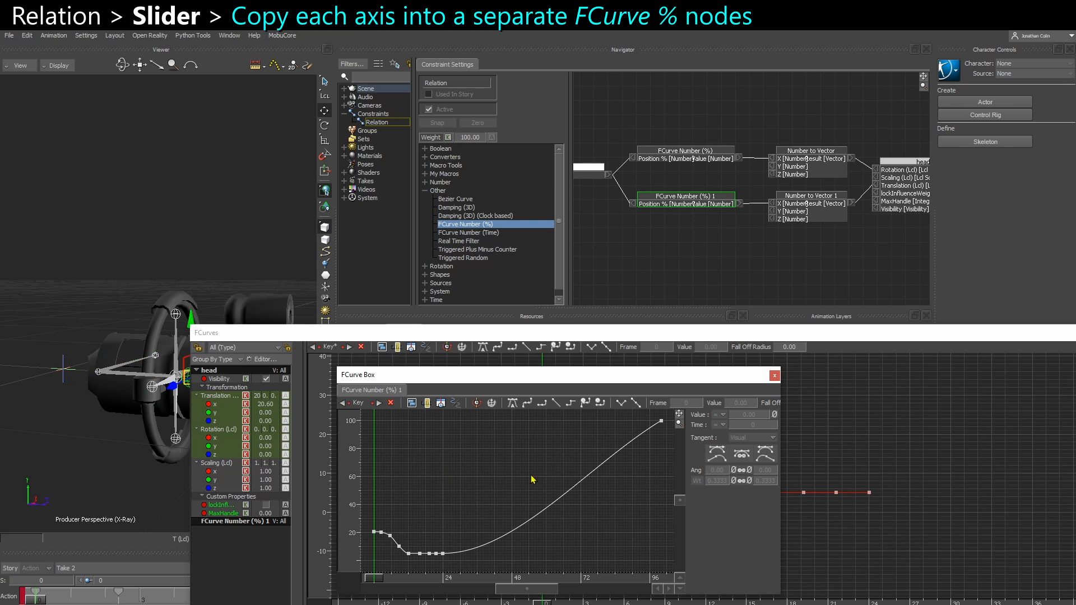
pyautogui.click(662, 420)
pyautogui.press('Delete')
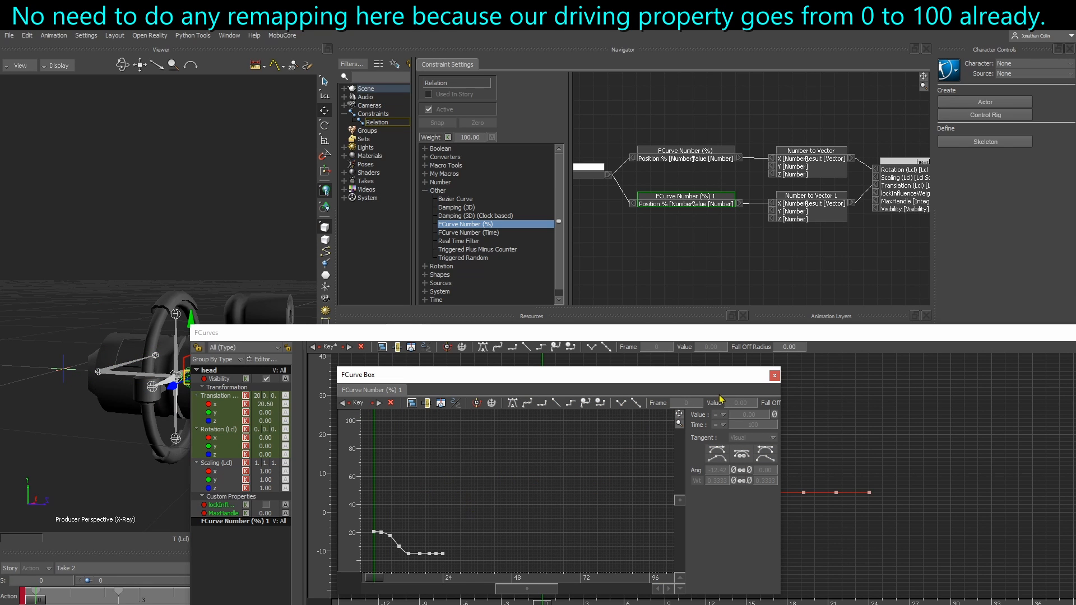
pyautogui.click(774, 376)
pyautogui.click(1075, 333)
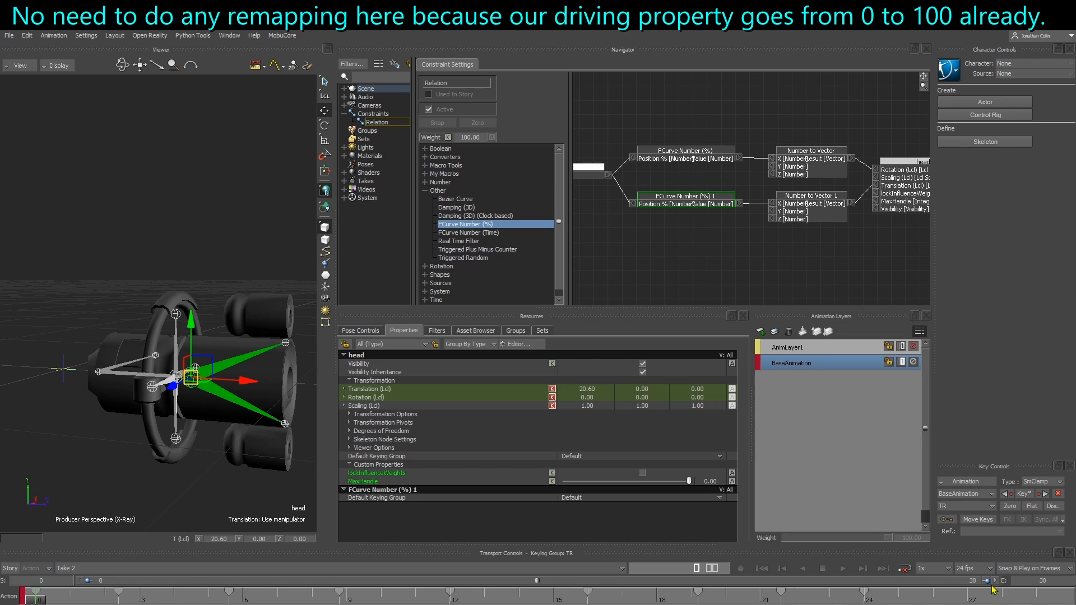
# Test the root's Deployment slider to check how it drives the head bone
pyautogui.moveTo(37, 599)
pyautogui.mouseDown()
pyautogui.moveTo(1037, 598)
pyautogui.moveTo(35, 599)
pyautogui.mouseUp()
pyautogui.keyDown('shift'); pyautogui.moveTo(604, 236); pyautogui.dragTo(729, 245); pyautogui.keyUp('shift')
pyautogui.moveTo(692, 185); pyautogui.dragTo(655, 210)
pyautogui.doubleClick(615, 180)
pyautogui.moveTo(565, 491); pyautogui.dragTo(287, 479)
pyautogui.click(374, 493)
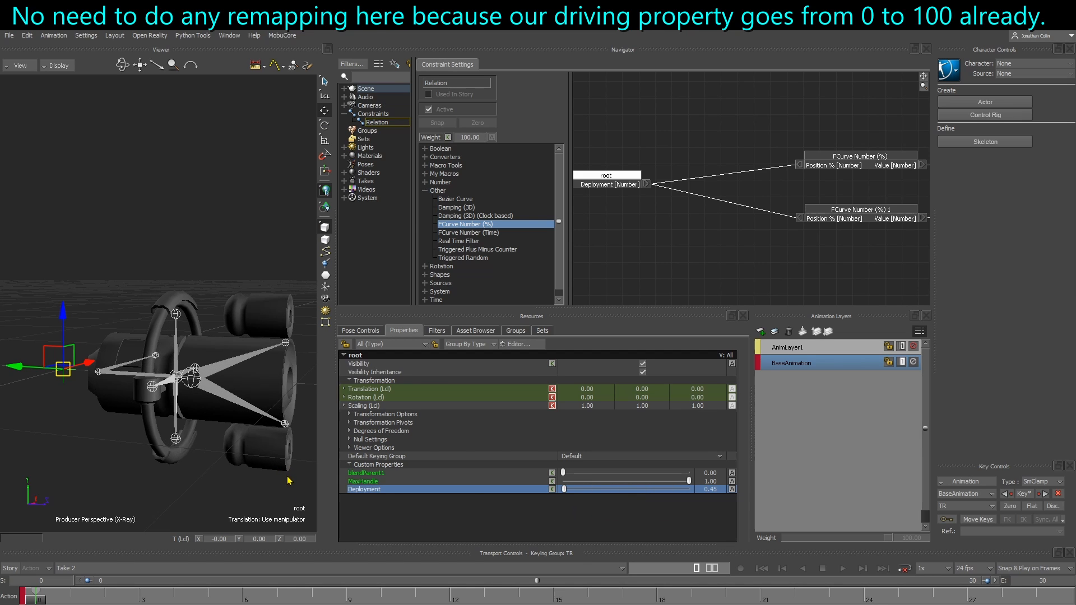
pyautogui.keyDown('ctrl'); pyautogui.keyDown('shift'); pyautogui.moveTo(213, 490); pyautogui.dragTo(198, 452); pyautogui.keyUp('shift'); pyautogui.keyUp('ctrl')
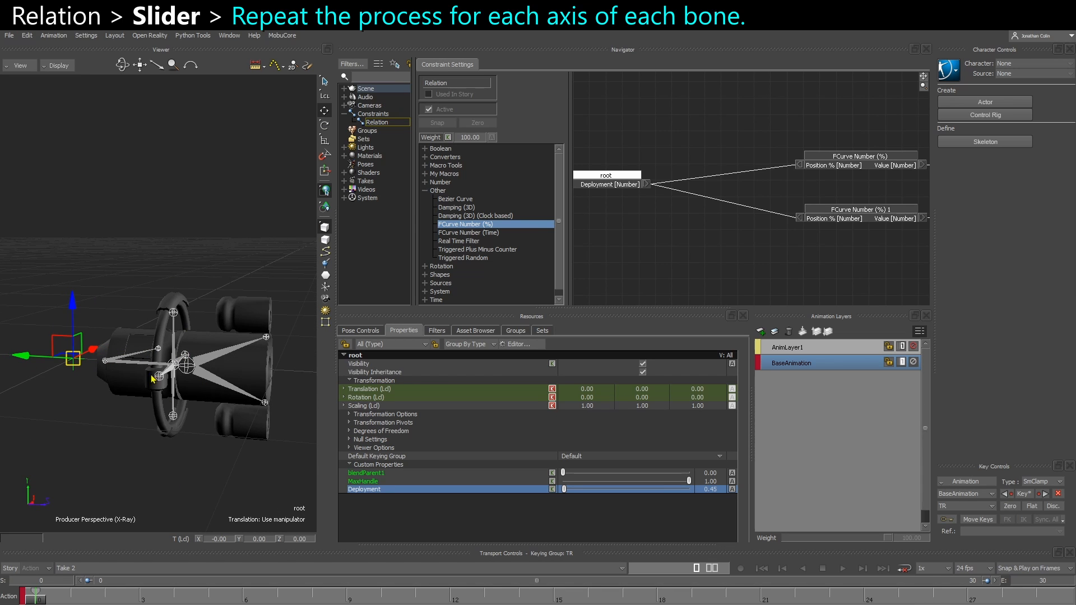
pyautogui.moveTo(566, 490)
pyautogui.mouseDown()
pyautogui.moveTo(699, 493)
pyautogui.moveTo(553, 484)
pyautogui.mouseUp()
pyautogui.moveTo(574, 491)
pyautogui.mouseDown()
pyautogui.moveTo(597, 491)
pyautogui.moveTo(555, 490)
pyautogui.mouseUp()
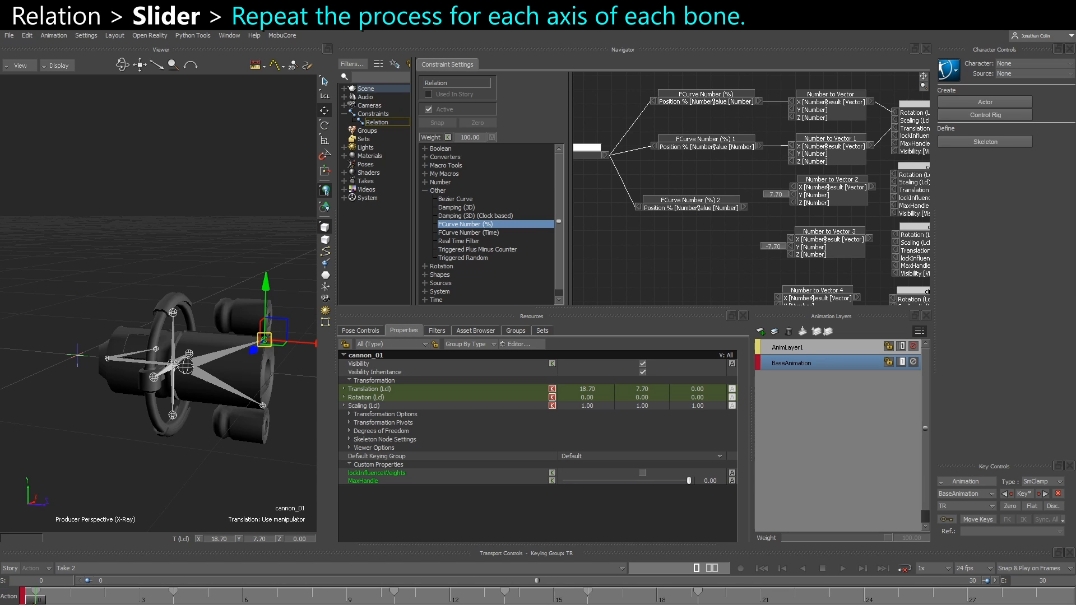
# Try moving cannon_01 and cannon_02 together along Y at frame 4 and along X at frame 9, undoing both moves
pyautogui.keyDown('shift'); pyautogui.click(264, 401); pyautogui.keyUp('shift')
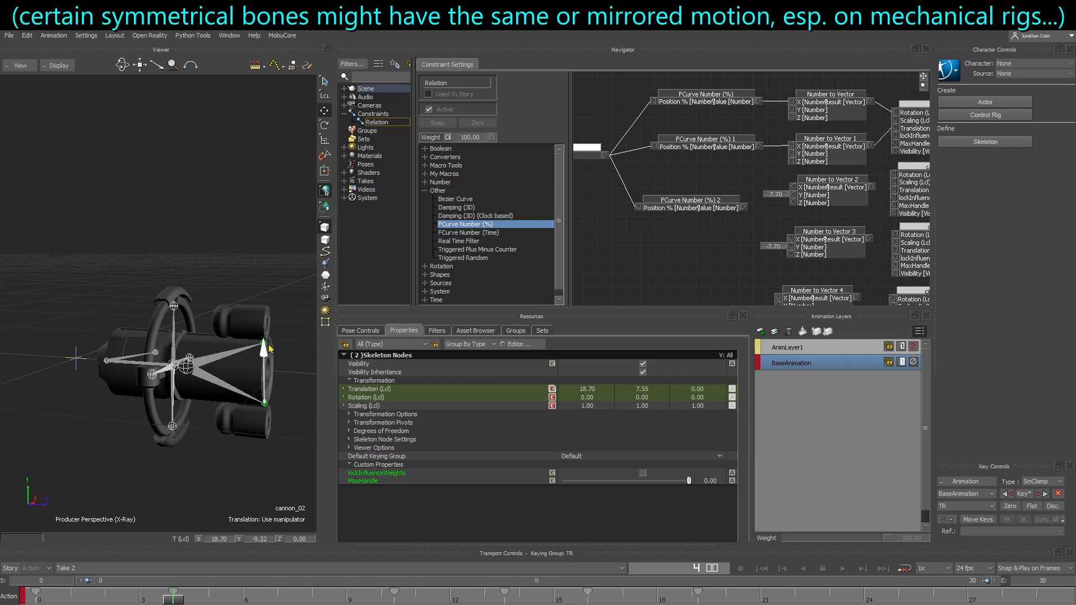
pyautogui.moveTo(269, 349); pyautogui.dragTo(269, 351)
pyautogui.hotkey('ctrl', 'z')
pyautogui.moveTo(35, 599); pyautogui.dragTo(347, 596)
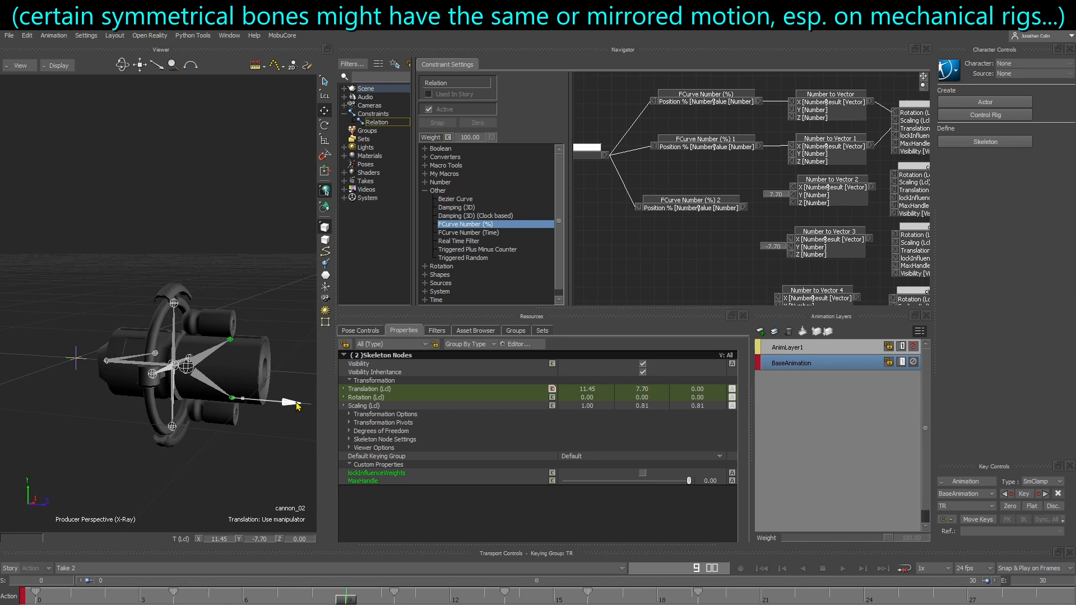
pyautogui.moveTo(297, 406); pyautogui.dragTo(298, 406)
pyautogui.hotkey('ctrl', 'z')
pyautogui.moveTo(247, 598); pyautogui.dragTo(24, 595)
# Check the cannons' shared Translation X curve and feed the FCurve Number (%) 2 value into X of Number to Vector 2 and 3
pyautogui.moveTo(1, 280); pyautogui.dragTo(446, 151)
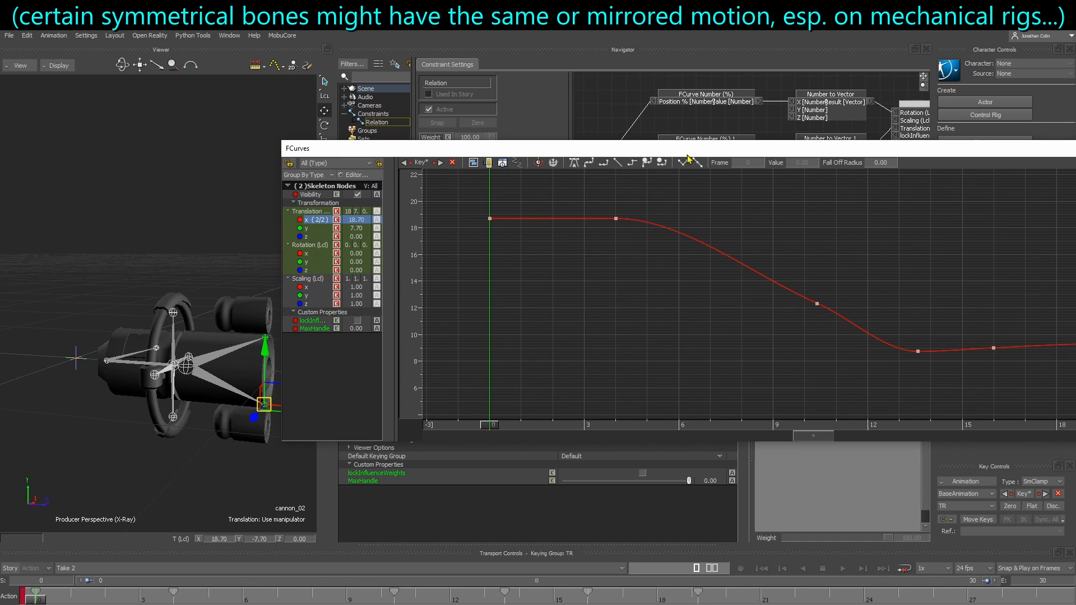
pyautogui.moveTo(593, 151); pyautogui.dragTo(1075, 303)
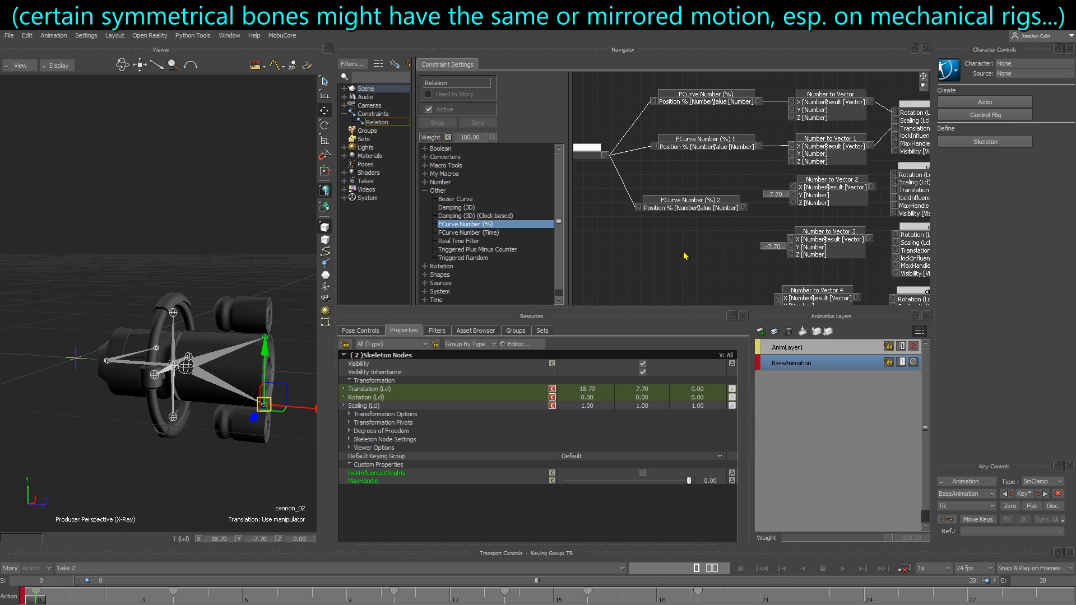
pyautogui.click(692, 200)
pyautogui.keyDown('shift'); pyautogui.moveTo(604, 231); pyautogui.dragTo(742, 186); pyautogui.keyUp('shift')
pyautogui.click(694, 222)
pyautogui.moveTo(691, 218); pyautogui.dragTo(741, 238)
# Examine the Translation Y curves of cannon_01 and cannon_02 in the FCurves window
pyautogui.moveTo(1075, 358); pyautogui.dragTo(429, 342)
pyautogui.click(398, 420)
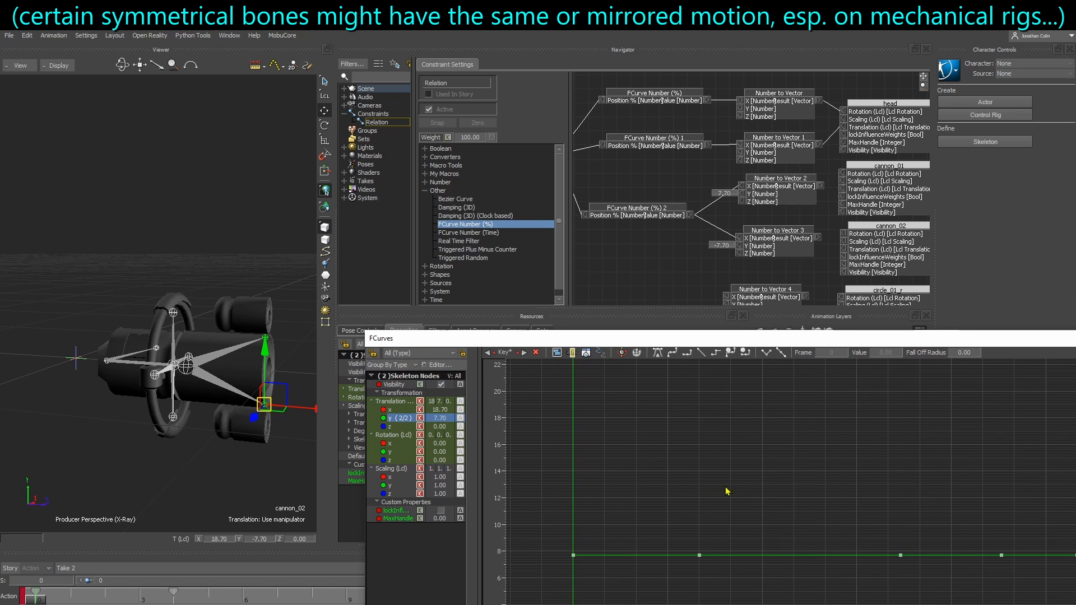
pyautogui.scroll(-3, 724, 490)
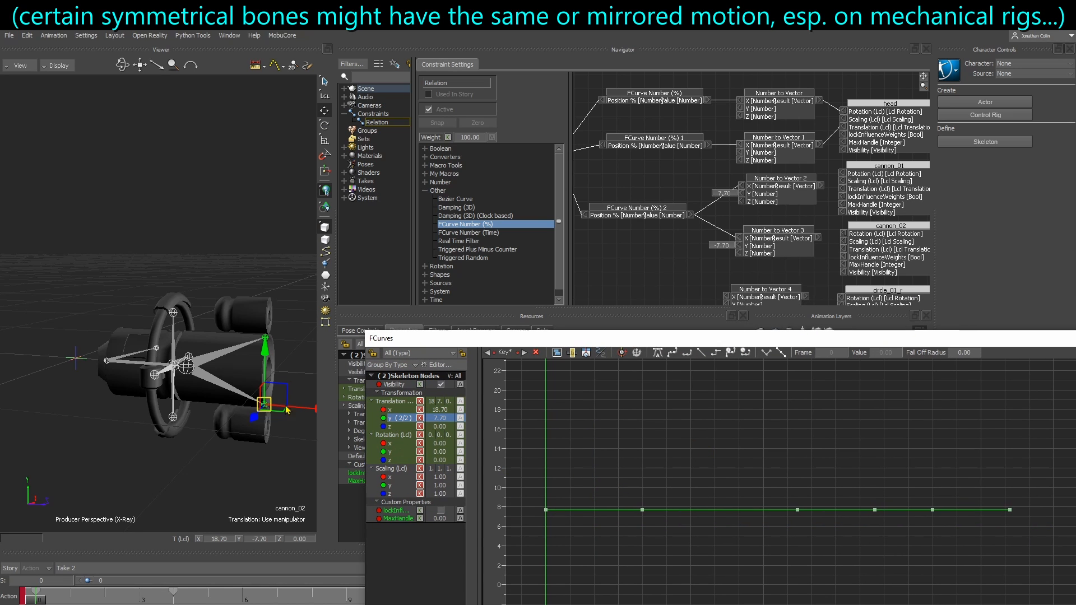
pyautogui.click(266, 339)
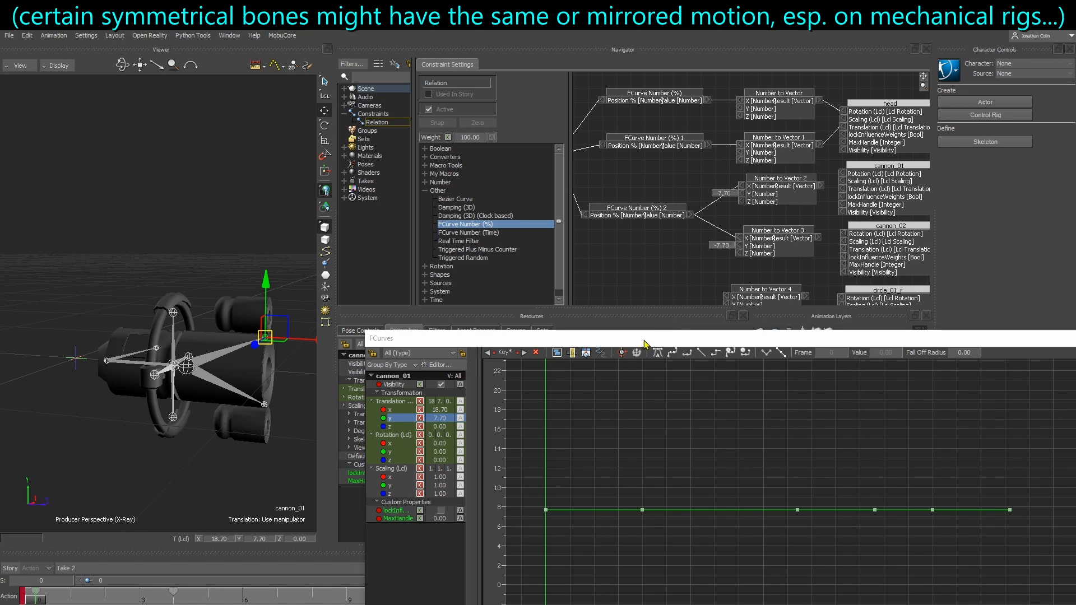
pyautogui.moveTo(644, 340); pyautogui.dragTo(1075, 348)
# Set Z to 0.00 on Number to Vector 2 and 3 and connect their Results to Translation of cannon_01 and cannon_02 respectively
pyautogui.scroll(2, 690, 258)
pyautogui.moveTo(692, 257); pyautogui.dragTo(667, 261, button='middle')
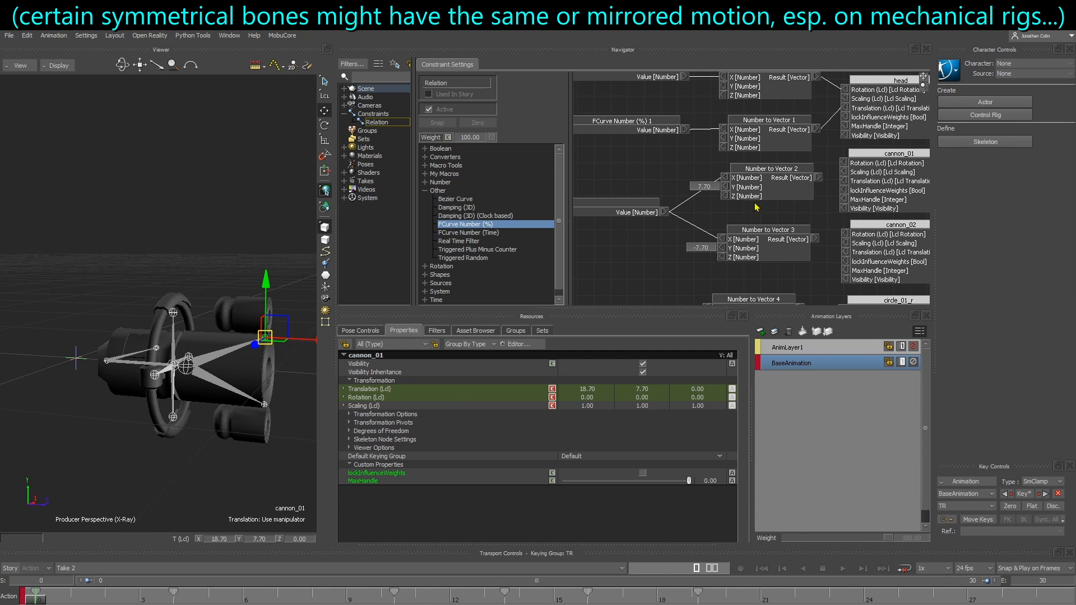
pyautogui.click(772, 188)
pyautogui.moveTo(768, 222); pyautogui.dragTo(713, 219, button='middle')
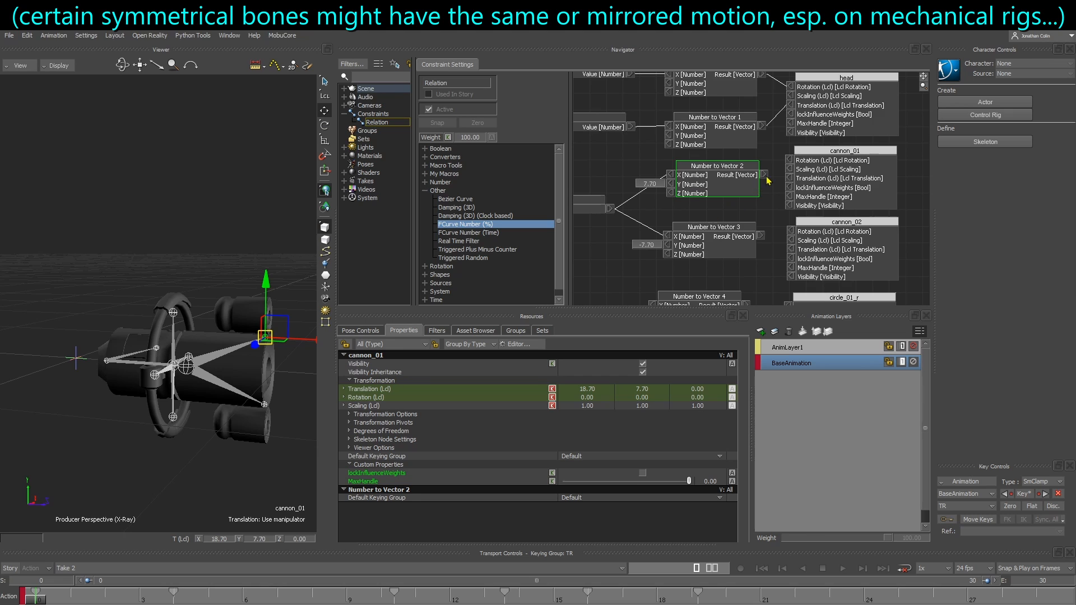
pyautogui.doubleClick(672, 194)
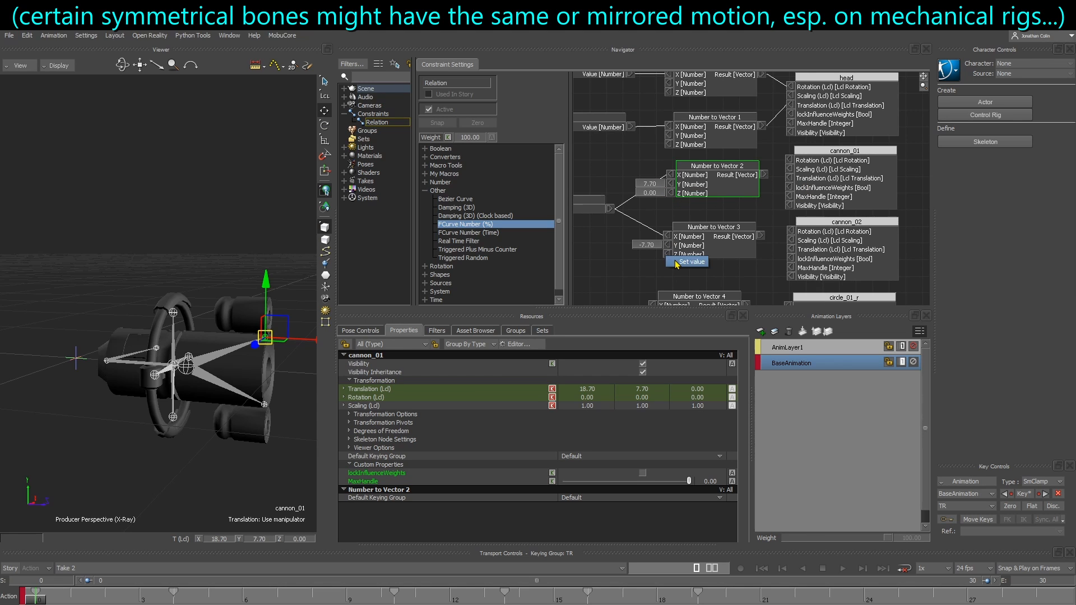
pyautogui.doubleClick(668, 254)
pyautogui.moveTo(761, 236); pyautogui.dragTo(792, 250)
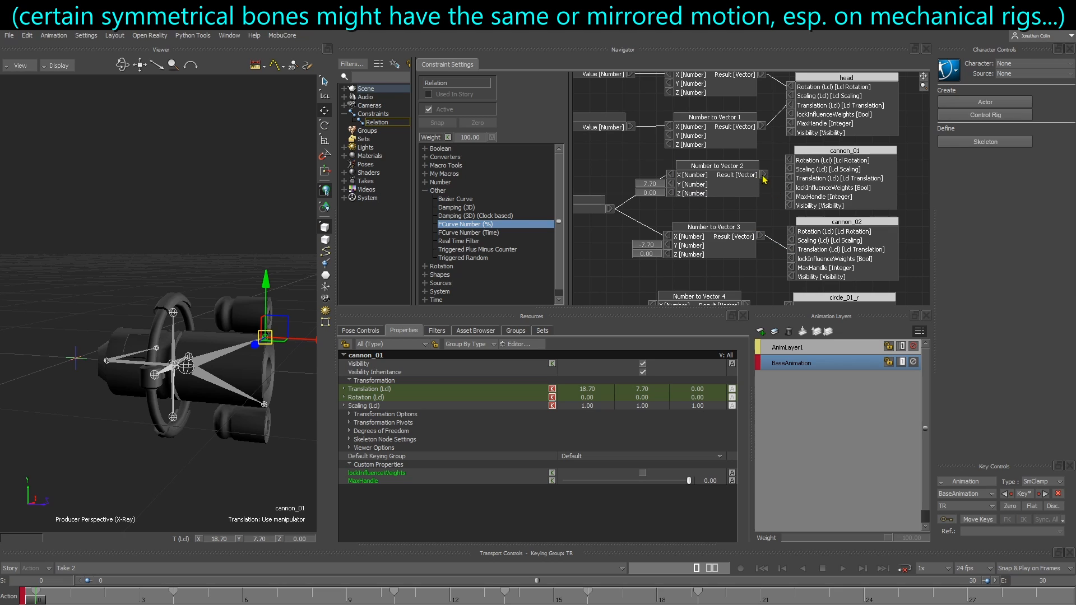
pyautogui.moveTo(763, 175); pyautogui.dragTo(789, 178)
# Check the cannons with root's Deployment slider at 0 and scrub the timeline to frame 14
pyautogui.click(76, 365)
pyautogui.moveTo(563, 490); pyautogui.dragTo(484, 498)
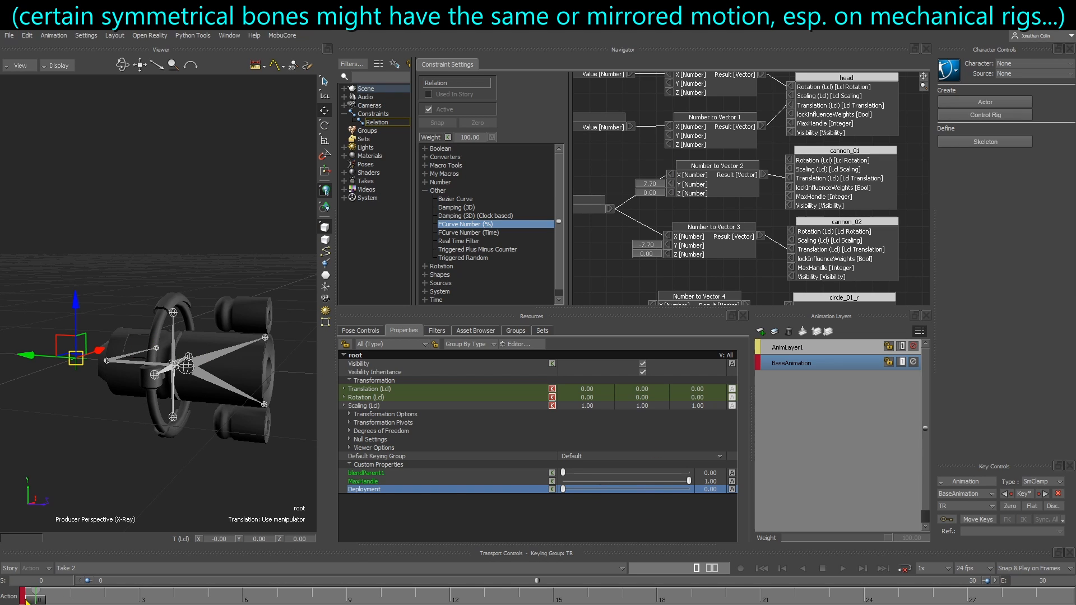
pyautogui.moveTo(34, 600); pyautogui.dragTo(517, 595)
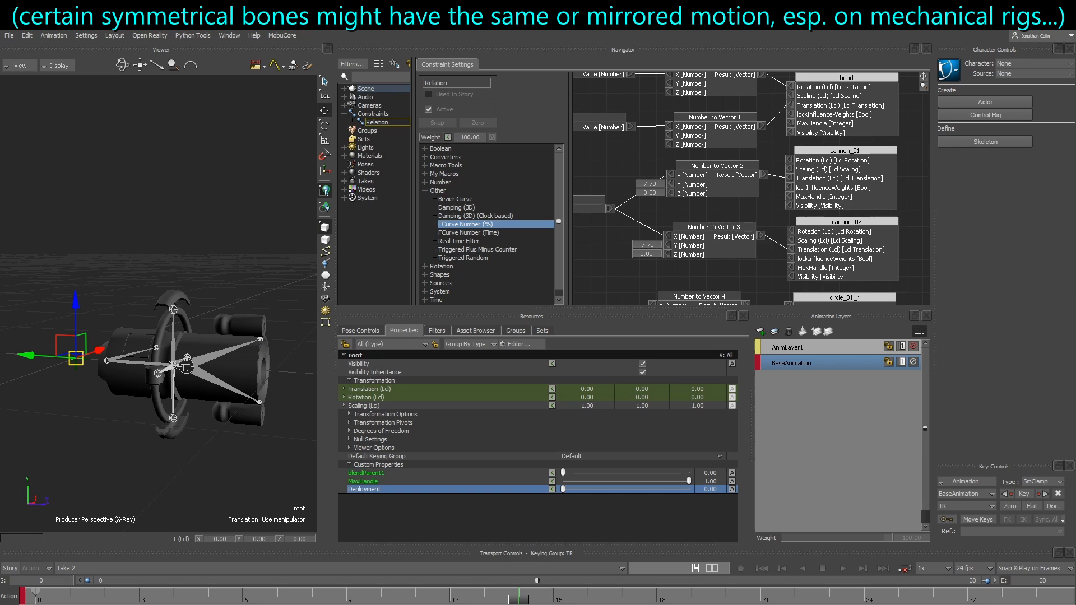
# Examine cannon_01's Scaling Y curve in the FCurves window
pyautogui.moveTo(1075, 269); pyautogui.dragTo(450, 208)
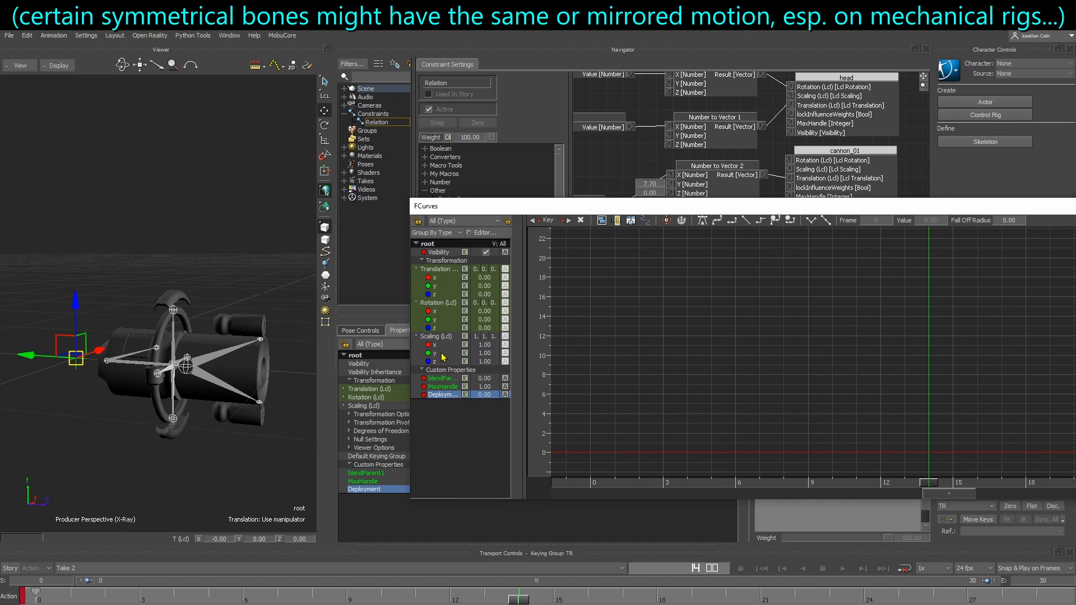
pyautogui.click(263, 344)
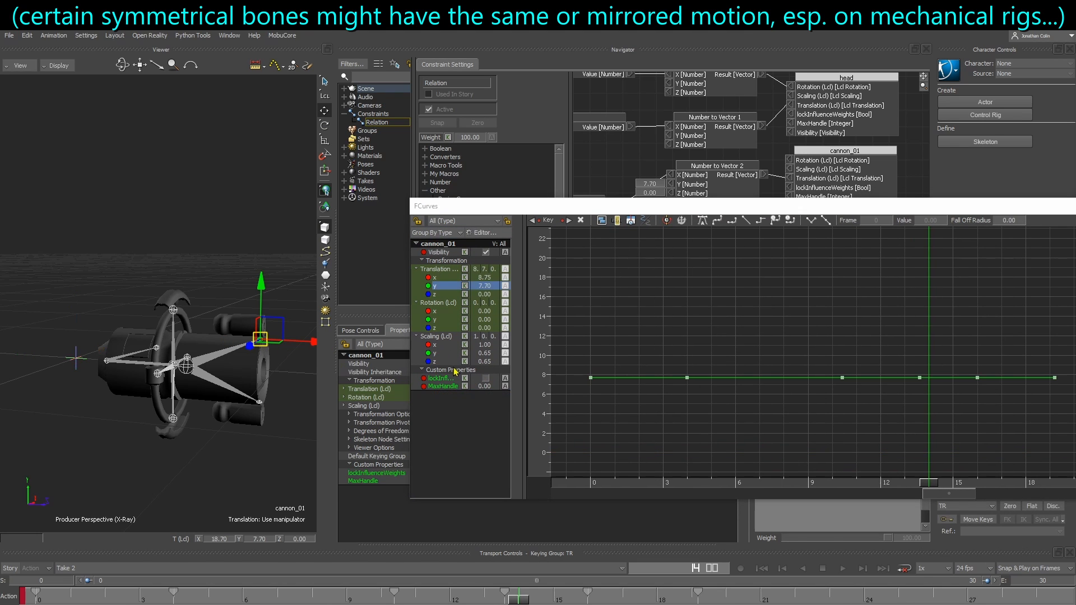
pyautogui.click(447, 353)
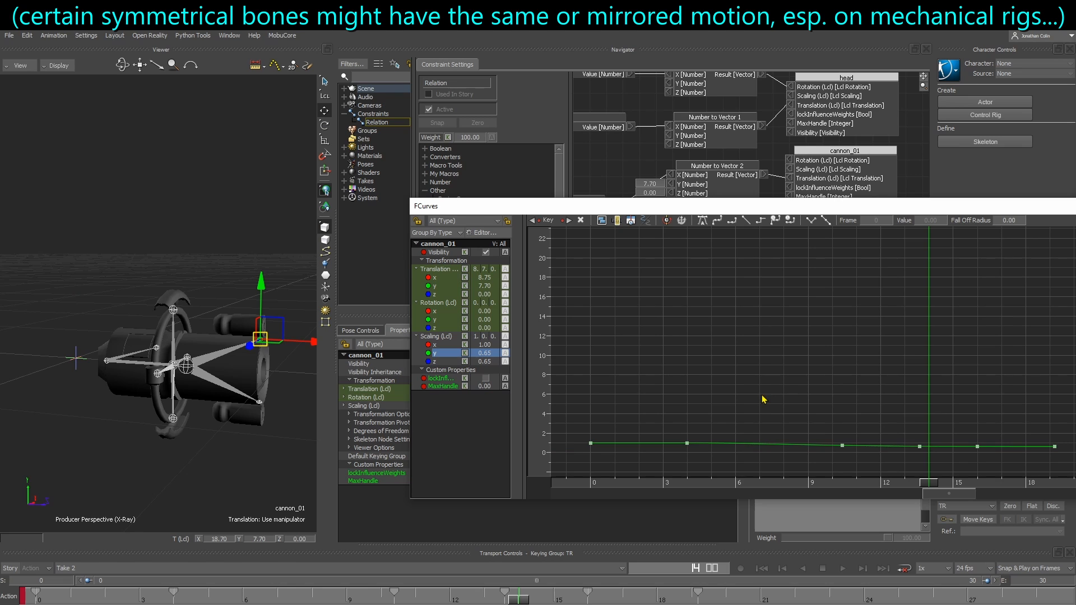
# Copy all the keys of cannon_01's Scaling Y curve and close the FCurves window
pyautogui.press('a')
pyautogui.keyDown('ctrl'); pyautogui.moveTo(705, 339); pyautogui.dragTo(566, 339); pyautogui.keyUp('ctrl')
pyautogui.keyDown('shift'); pyautogui.moveTo(830, 339); pyautogui.dragTo(734, 338); pyautogui.keyUp('shift')
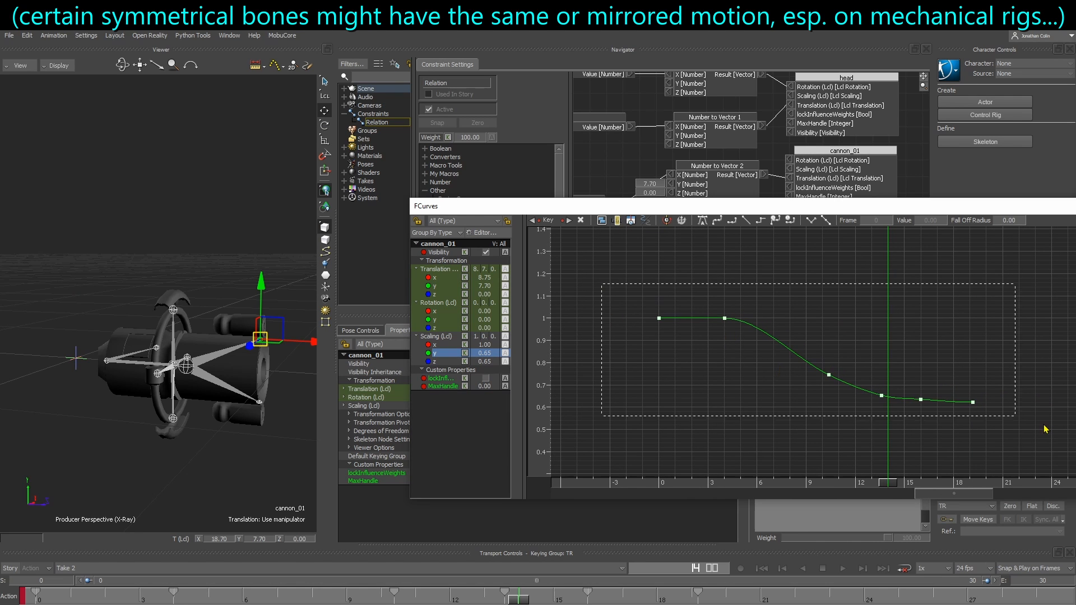
pyautogui.moveTo(1043, 425); pyautogui.dragTo(1044, 436)
pyautogui.click(841, 269)
pyautogui.moveTo(714, 208); pyautogui.dragTo(1075, 207)
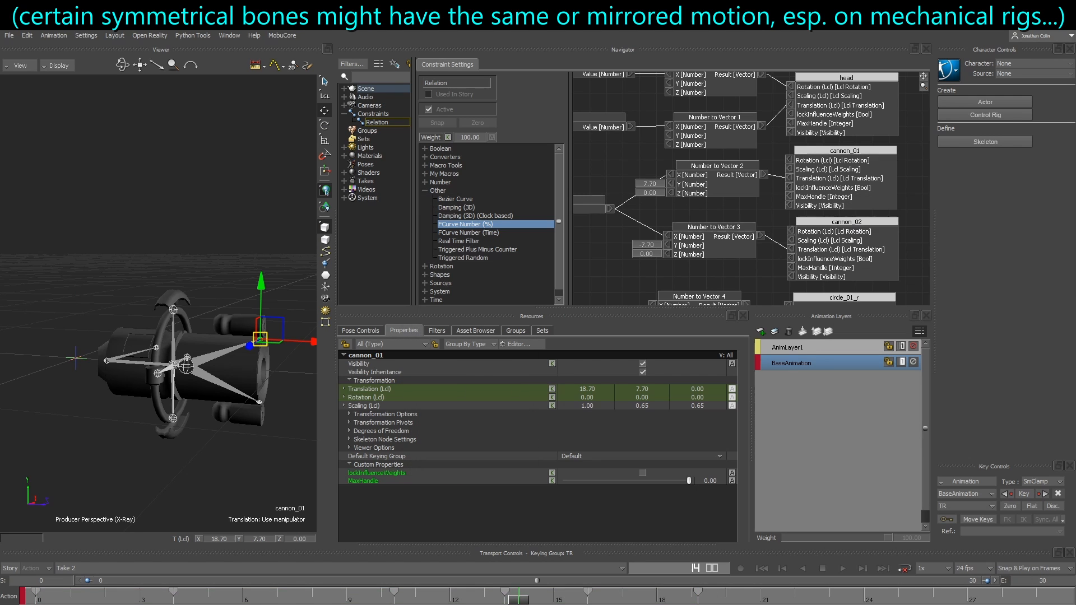
# Add a third numbered FCurve Number (%) box below FCurve Number (%) 2 and open its curve for editing
pyautogui.keyDown('shift'); pyautogui.moveTo(665, 241); pyautogui.dragTo(873, 213); pyautogui.keyUp('shift')
pyautogui.moveTo(481, 225); pyautogui.dragTo(729, 231)
pyautogui.rightClick(734, 227)
pyautogui.click(752, 254)
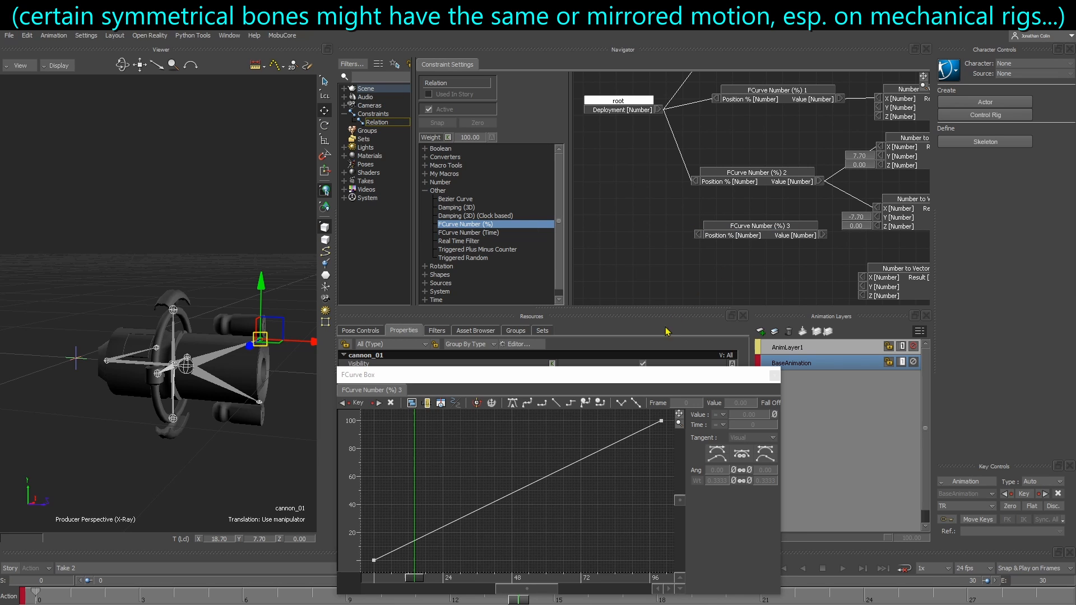
# Paste the copied scaling keys at frame 0 of FCurve Number (%) 3 and delete its default end key at 100
pyautogui.scroll(-1, 429, 526)
pyautogui.moveTo(378, 552); pyautogui.dragTo(427, 554)
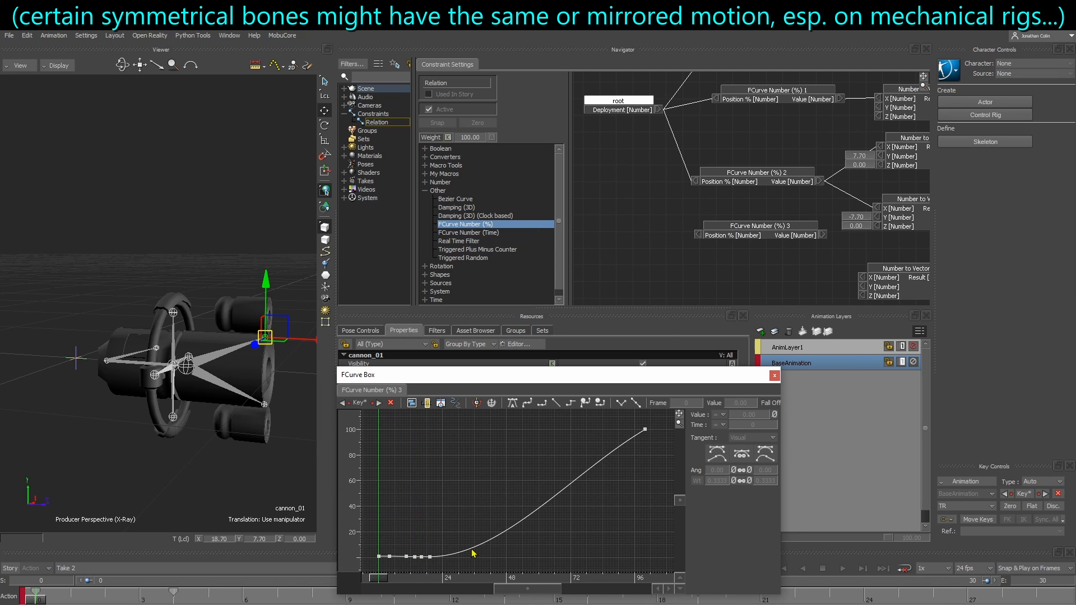
pyautogui.keyDown('ctrl'); pyautogui.moveTo(488, 540); pyautogui.dragTo(538, 499); pyautogui.keyUp('ctrl')
pyautogui.click(629, 459)
pyautogui.press('Delete')
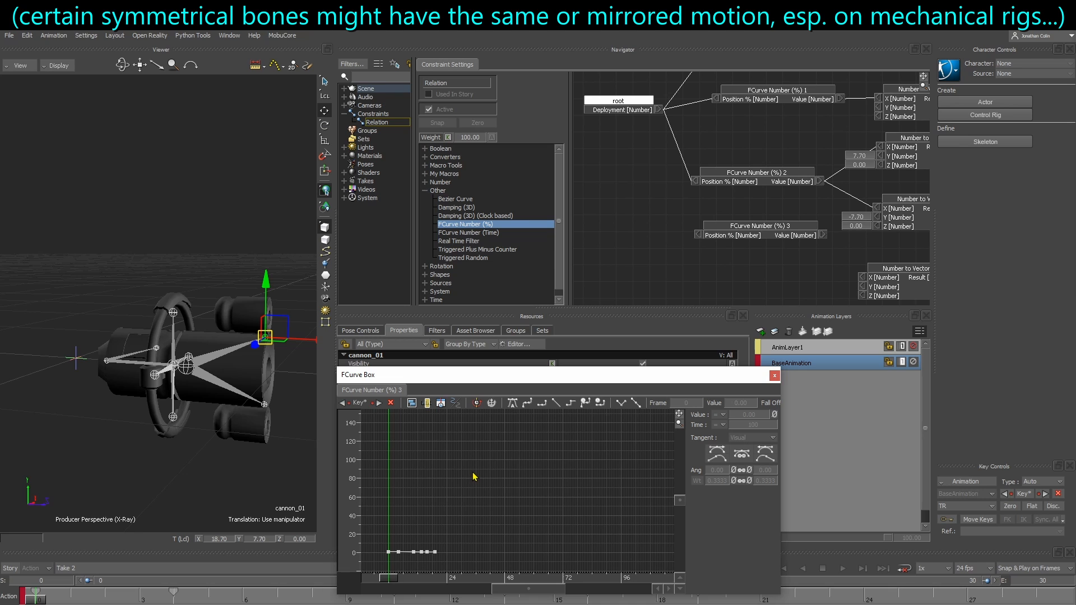
pyautogui.press('a')
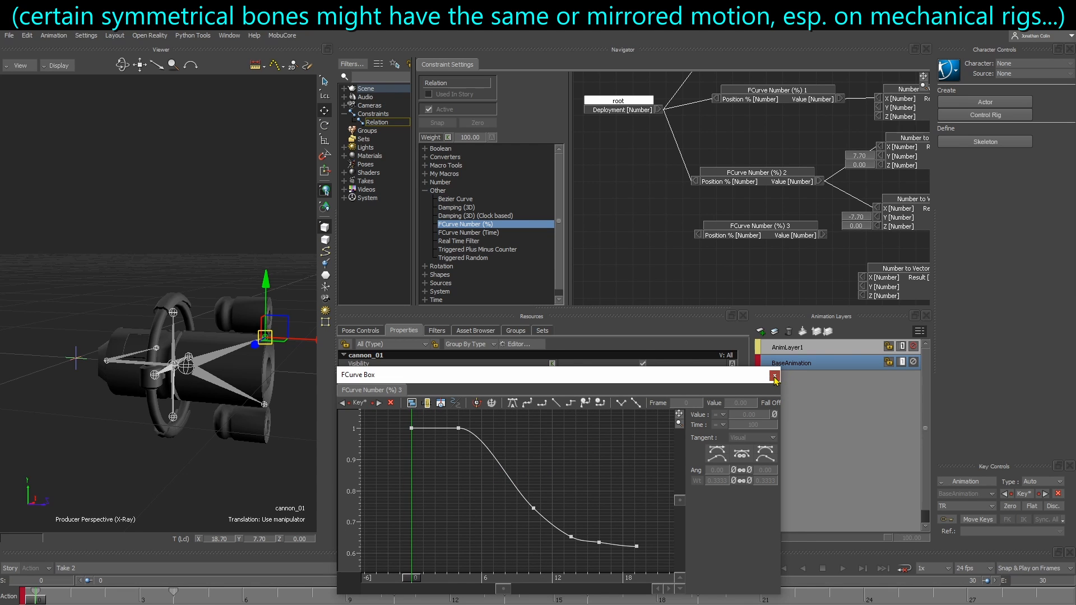
pyautogui.click(775, 375)
# Duplicate Number to Vector 4, place the copy between Number to Vector 2 and 3, and set its X to 1.00
pyautogui.keyDown('shift'); pyautogui.moveTo(727, 274); pyautogui.dragTo(723, 200); pyautogui.keyUp('shift')
pyautogui.keyDown('ctrl'); pyautogui.moveTo(723, 200); pyautogui.dragTo(692, 189); pyautogui.keyUp('ctrl')
pyautogui.moveTo(690, 188); pyautogui.dragTo(833, 301)
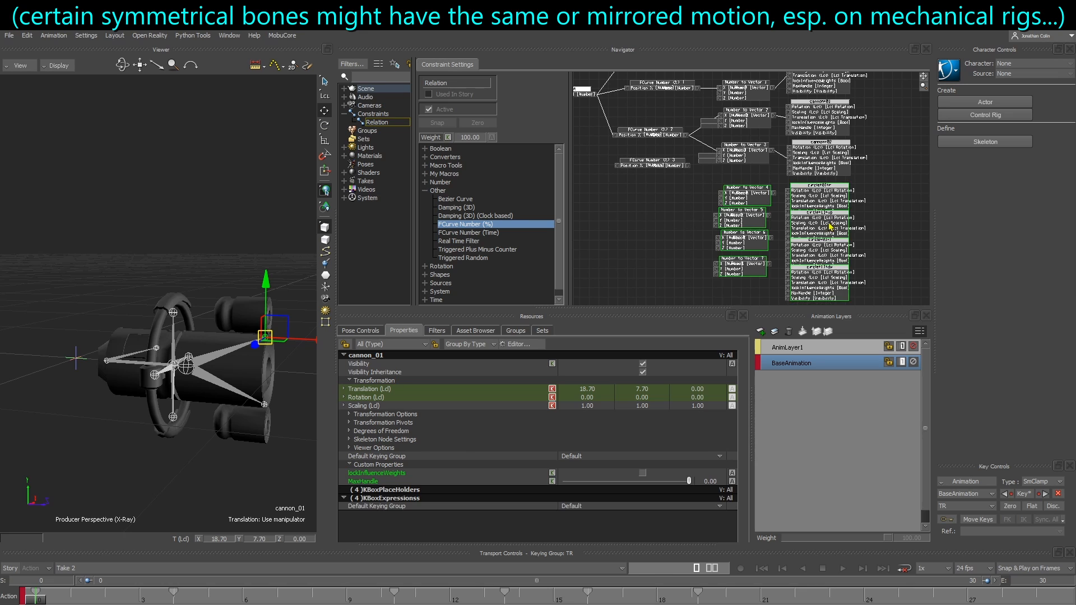
pyautogui.moveTo(832, 226); pyautogui.dragTo(840, 277)
pyautogui.moveTo(740, 213); pyautogui.dragTo(768, 257)
pyautogui.hotkey('ctrl', 'c')
pyautogui.hotkey('ctrl', 'v')
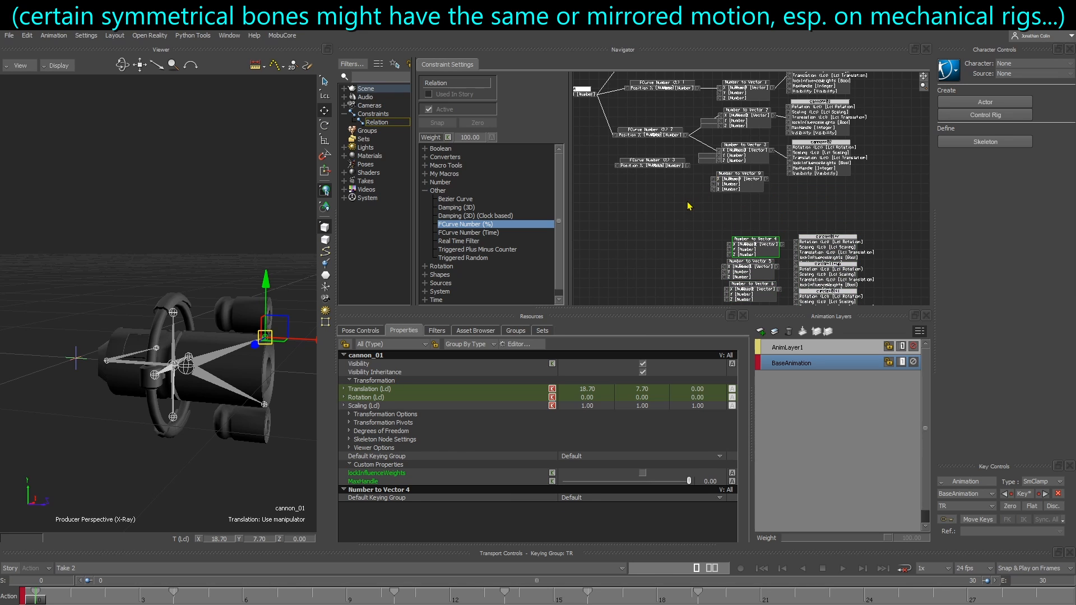
pyautogui.keyDown('ctrl'); pyautogui.moveTo(698, 206); pyautogui.dragTo(720, 221); pyautogui.keyUp('ctrl')
pyautogui.keyDown('shift'); pyautogui.moveTo(763, 149); pyautogui.dragTo(748, 196); pyautogui.keyUp('shift')
pyautogui.moveTo(734, 263); pyautogui.dragTo(759, 188)
pyautogui.click(698, 173)
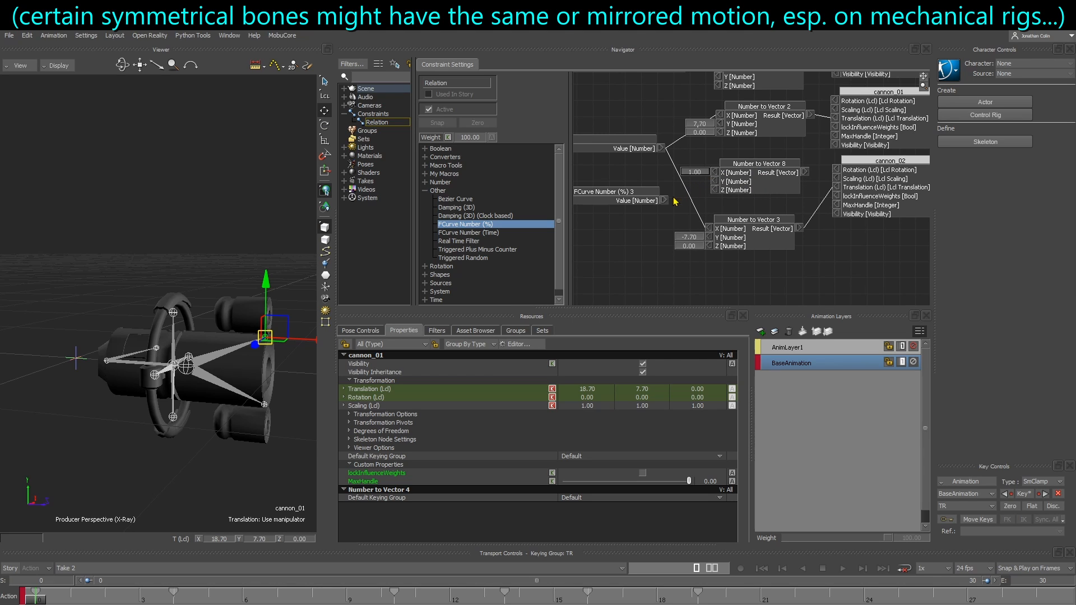
# Connect FCurve Number (%) 3's Value to Y and Z of Number to Vector 8, and root's Deployment to its Position %
pyautogui.click(667, 214)
pyautogui.moveTo(665, 200); pyautogui.dragTo(747, 179)
pyautogui.keyDown('shift'); pyautogui.moveTo(762, 229); pyautogui.dragTo(696, 252); pyautogui.keyUp('shift')
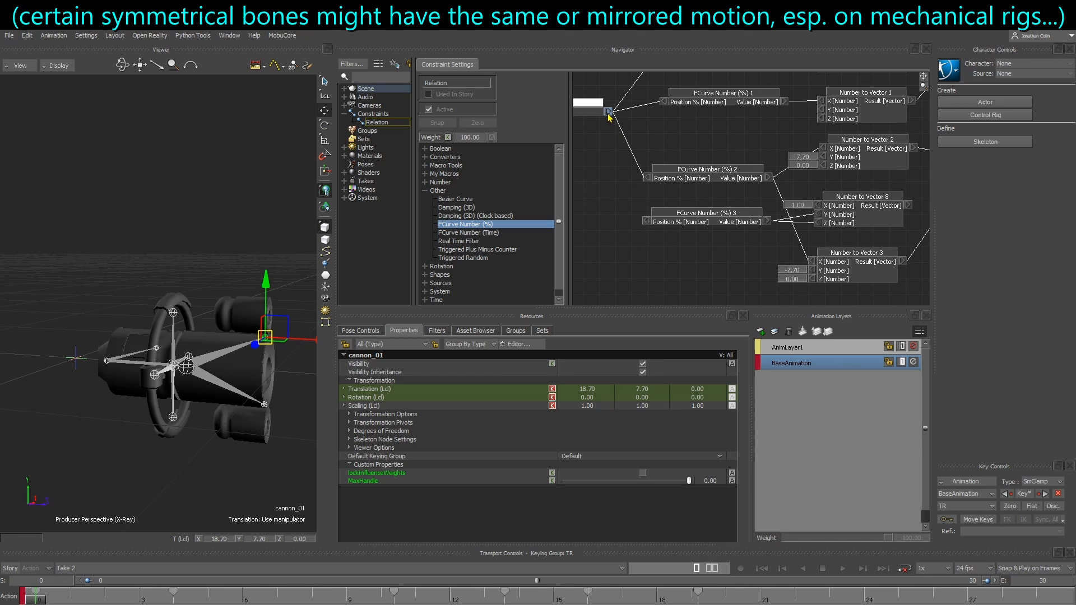
pyautogui.keyDown('shift'); pyautogui.moveTo(825, 215); pyautogui.dragTo(789, 215); pyautogui.keyUp('shift')
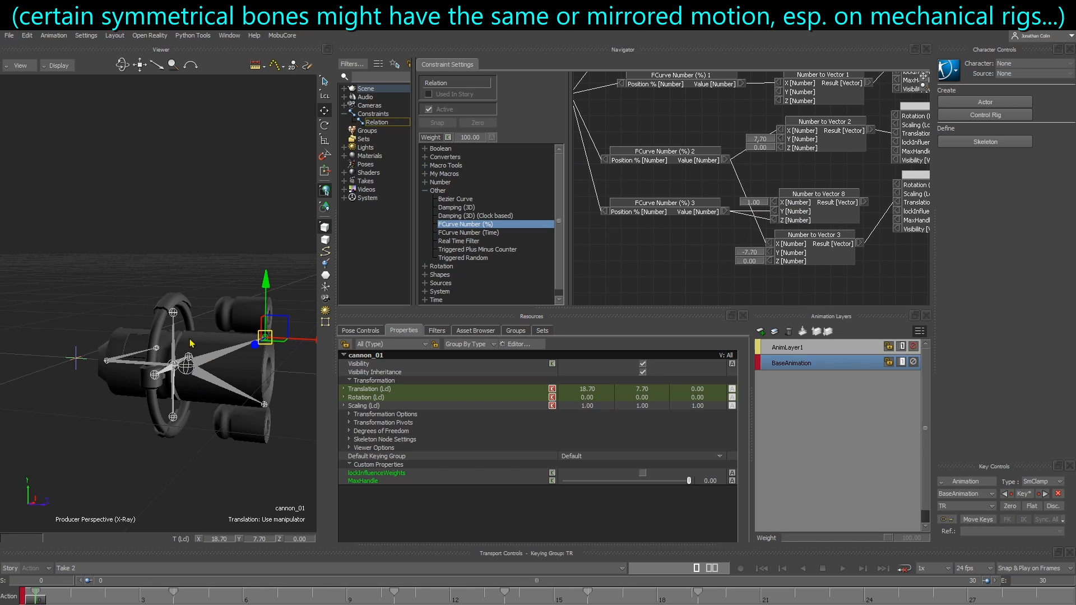
# Tidy the boxes and connect Number to Vector 8's Result to Scaling of both cannon_01 and cannon_02
pyautogui.moveTo(785, 220); pyautogui.dragTo(761, 249)
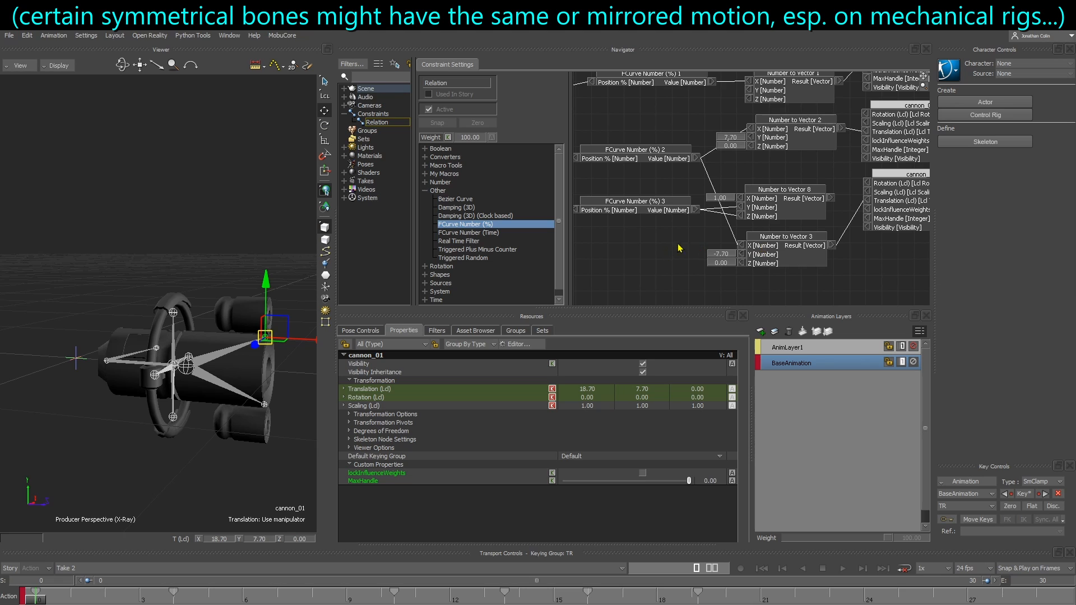
pyautogui.keyDown('shift'); pyautogui.moveTo(678, 247); pyautogui.dragTo(744, 244); pyautogui.keyUp('shift')
pyautogui.moveTo(718, 153); pyautogui.dragTo(716, 157)
pyautogui.keyDown('shift'); pyautogui.moveTo(759, 195); pyautogui.dragTo(712, 216); pyautogui.keyUp('shift')
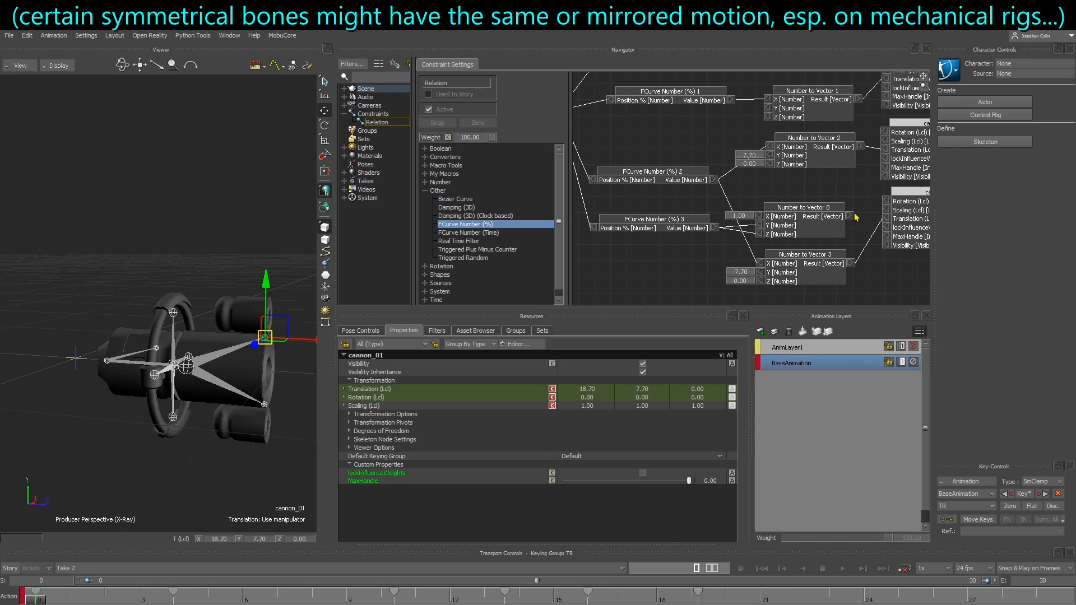
pyautogui.moveTo(849, 221); pyautogui.dragTo(885, 142)
# Test the cannons' scaling by raising root's Deployment slider from 0
pyautogui.click(76, 359)
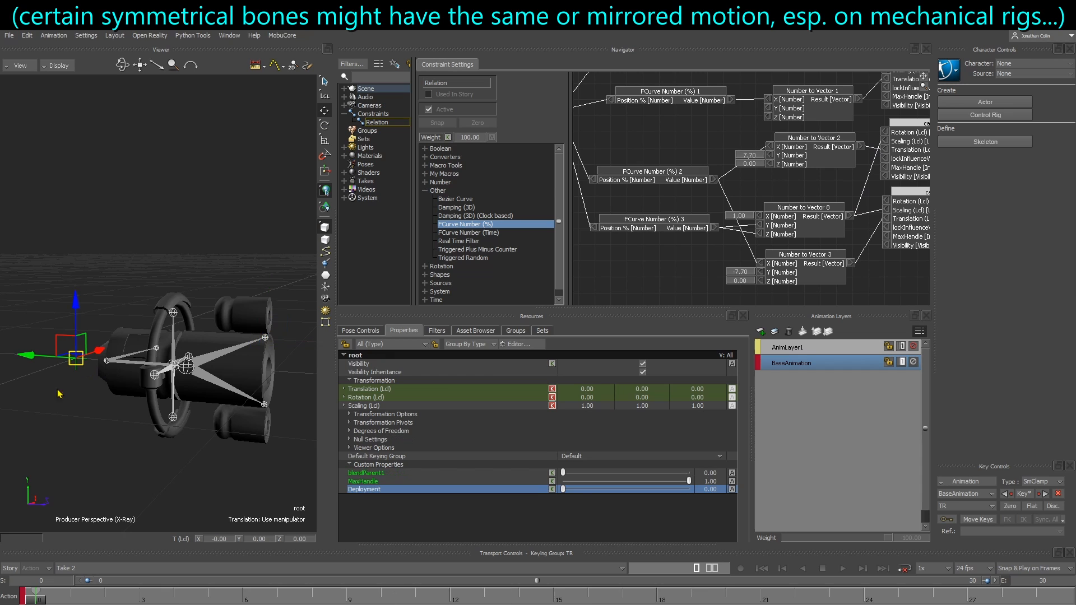
pyautogui.moveTo(563, 489); pyautogui.dragTo(602, 487)
pyautogui.moveTo(631, 487); pyautogui.dragTo(663, 488)
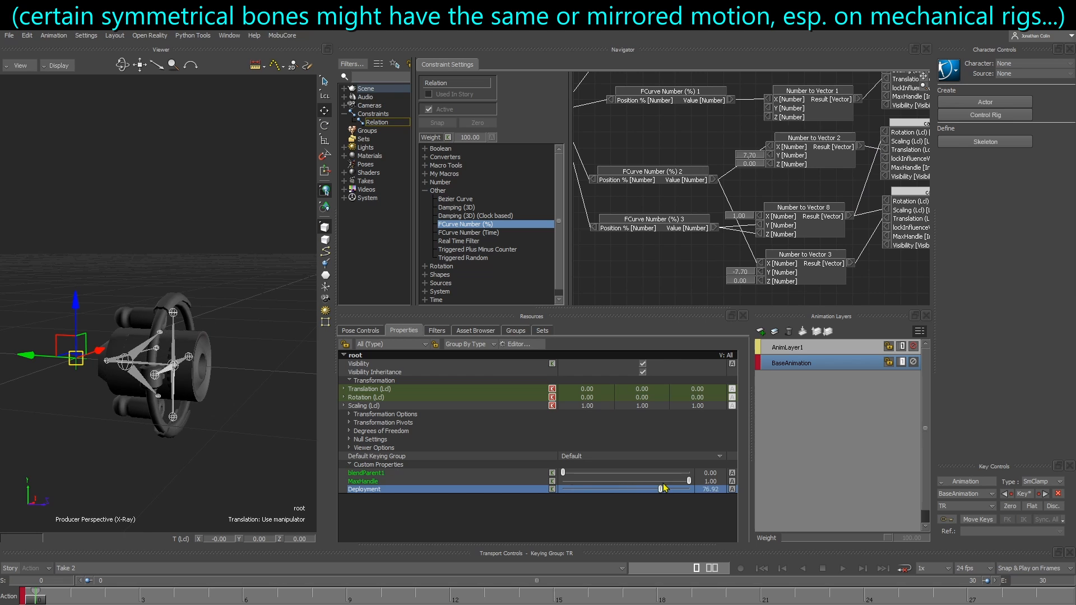
# Scrub the timeline to frame 15 and select circle_01_r to inspect the ring from the front
pyautogui.keyDown('shift'); pyautogui.moveTo(746, 289); pyautogui.dragTo(713, 206); pyautogui.keyUp('shift')
pyautogui.keyDown('ctrl'); pyautogui.moveTo(714, 207); pyautogui.dragTo(705, 240); pyautogui.keyUp('ctrl')
pyautogui.keyDown('shift'); pyautogui.moveTo(706, 240); pyautogui.dragTo(705, 172); pyautogui.keyUp('shift')
pyautogui.moveTo(48, 601); pyautogui.dragTo(553, 599)
pyautogui.keyDown('ctrl'); pyautogui.keyDown('shift'); pyautogui.moveTo(246, 379); pyautogui.dragTo(82, 374); pyautogui.keyUp('shift'); pyautogui.keyUp('ctrl')
pyautogui.click(117, 374)
pyautogui.click(119, 371)
pyautogui.hotkey('ctrl', 'z')
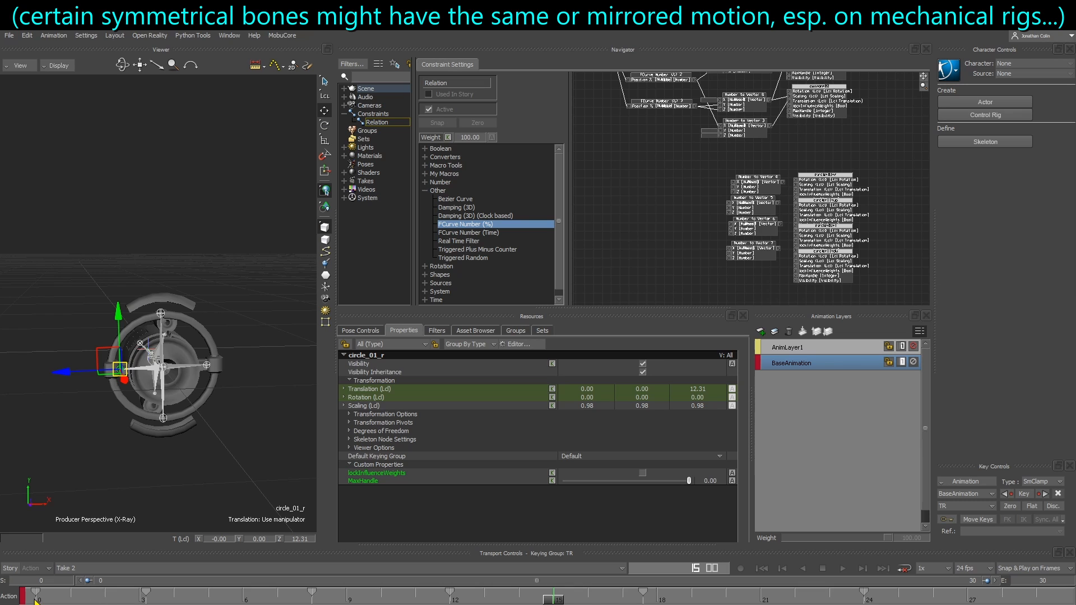
# Compare the circle bones at frame 9, checking the transforms of circle_01_r and circle_11_up
pyautogui.moveTo(35, 599); pyautogui.dragTo(346, 598)
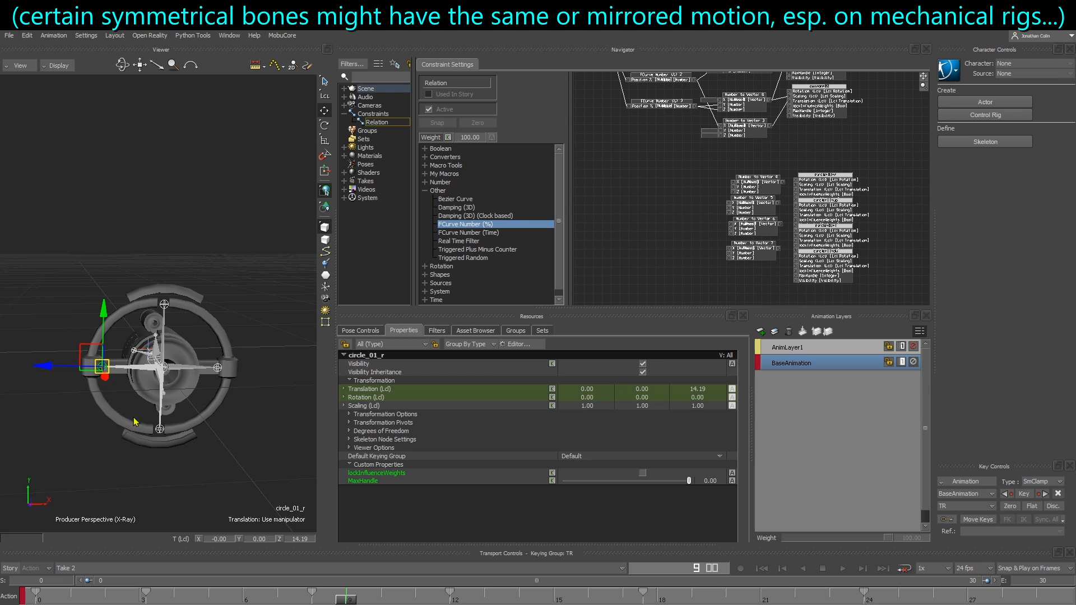
pyautogui.keyDown('ctrl'); pyautogui.keyDown('shift'); pyautogui.moveTo(125, 361); pyautogui.dragTo(138, 359); pyautogui.keyUp('shift'); pyautogui.keyUp('ctrl')
pyautogui.keyDown('ctrl'); pyautogui.keyDown('shift'); pyautogui.moveTo(188, 421); pyautogui.dragTo(92, 408); pyautogui.keyUp('shift'); pyautogui.keyUp('ctrl')
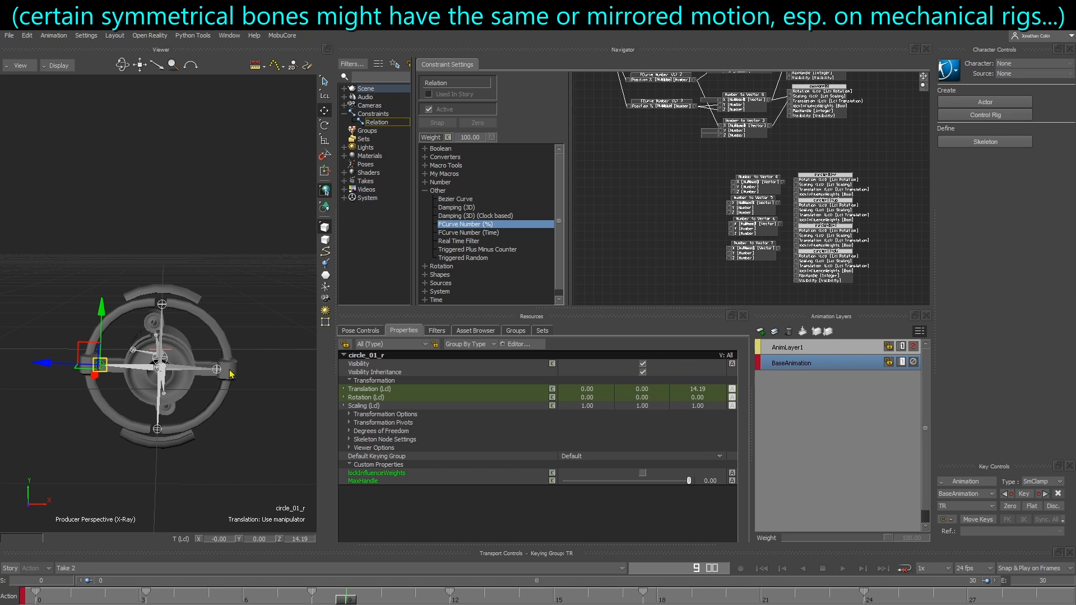
pyautogui.keyDown('shift'); pyautogui.moveTo(692, 187); pyautogui.dragTo(711, 246); pyautogui.keyUp('shift')
pyautogui.keyDown('ctrl'); pyautogui.moveTo(711, 246); pyautogui.dragTo(727, 190); pyautogui.keyUp('ctrl')
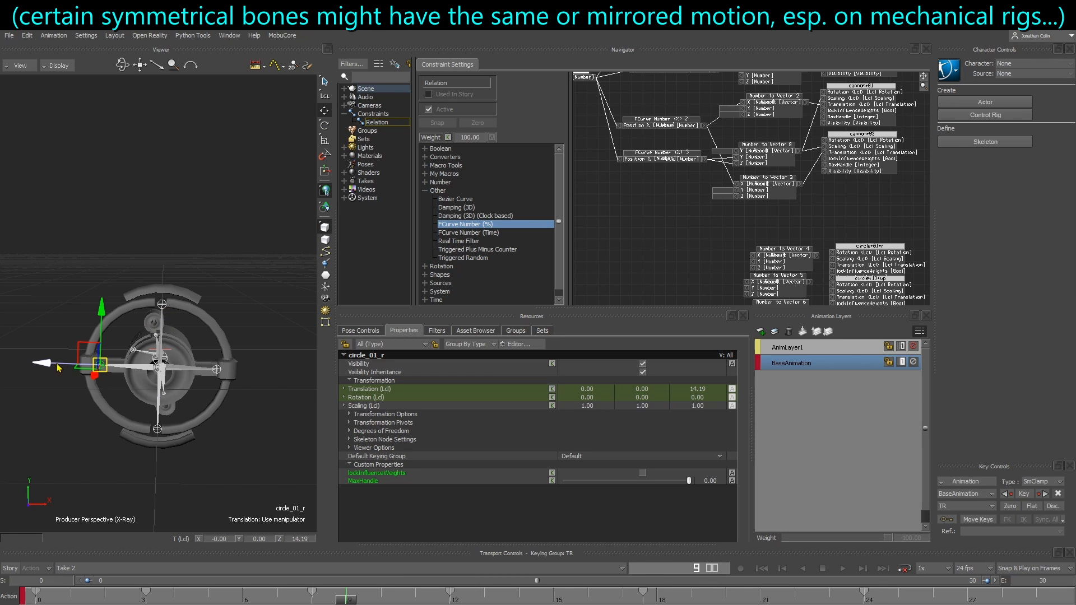
pyautogui.click(164, 305)
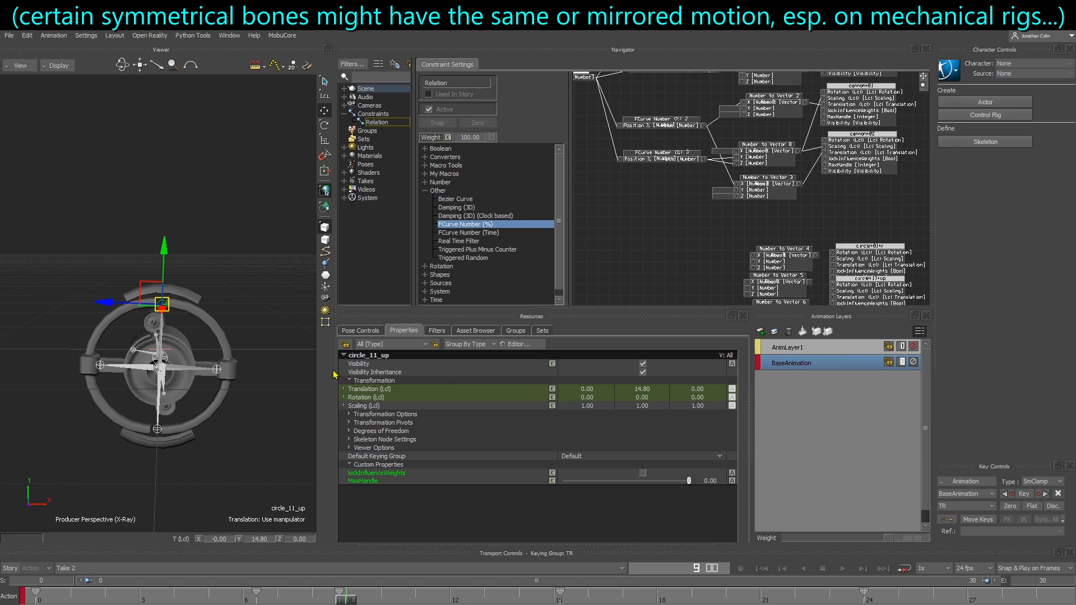
pyautogui.keyDown('shift'); pyautogui.moveTo(682, 256); pyautogui.dragTo(573, 277); pyautogui.keyUp('shift')
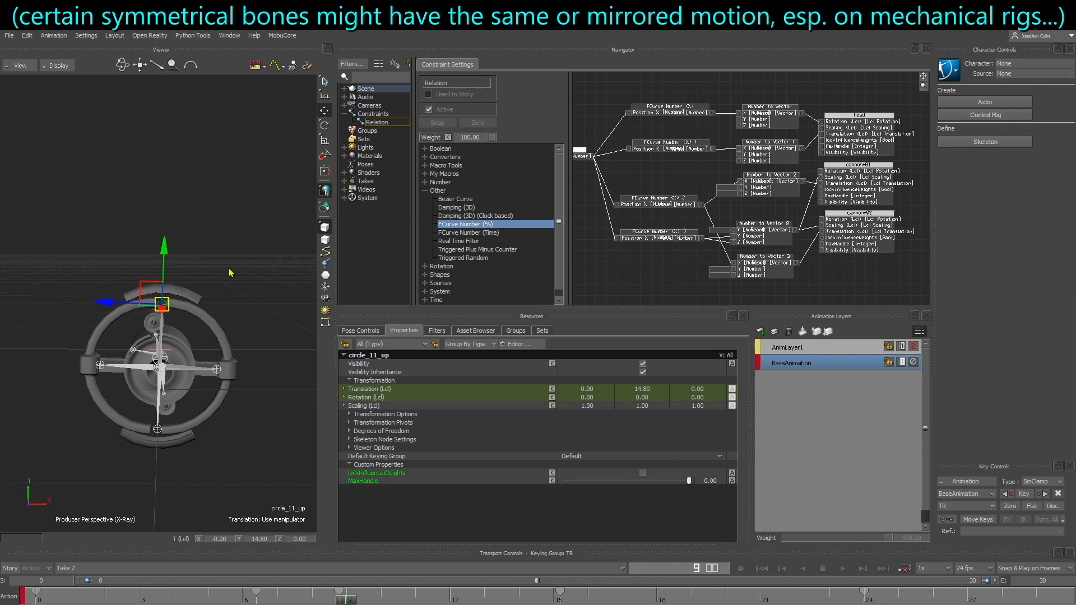
# Return to frame 0, check the rig with root's Deployment slider, and clear the selection
pyautogui.keyDown('ctrl'); pyautogui.keyDown('shift'); pyautogui.moveTo(231, 273); pyautogui.dragTo(281, 269); pyautogui.keyUp('shift'); pyautogui.keyUp('ctrl')
pyautogui.click(77, 360)
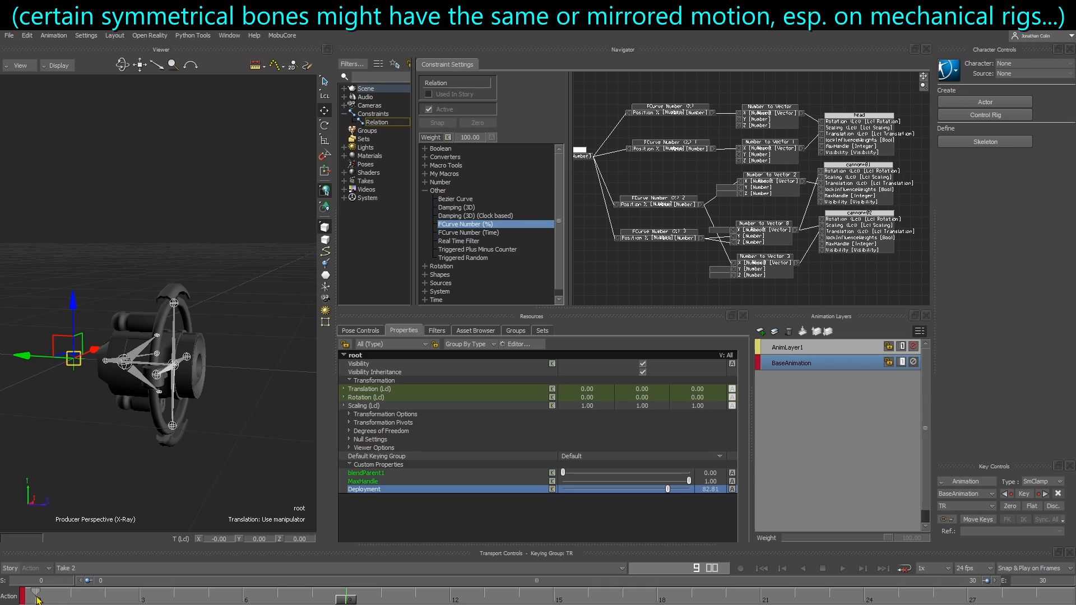
pyautogui.click(37, 600)
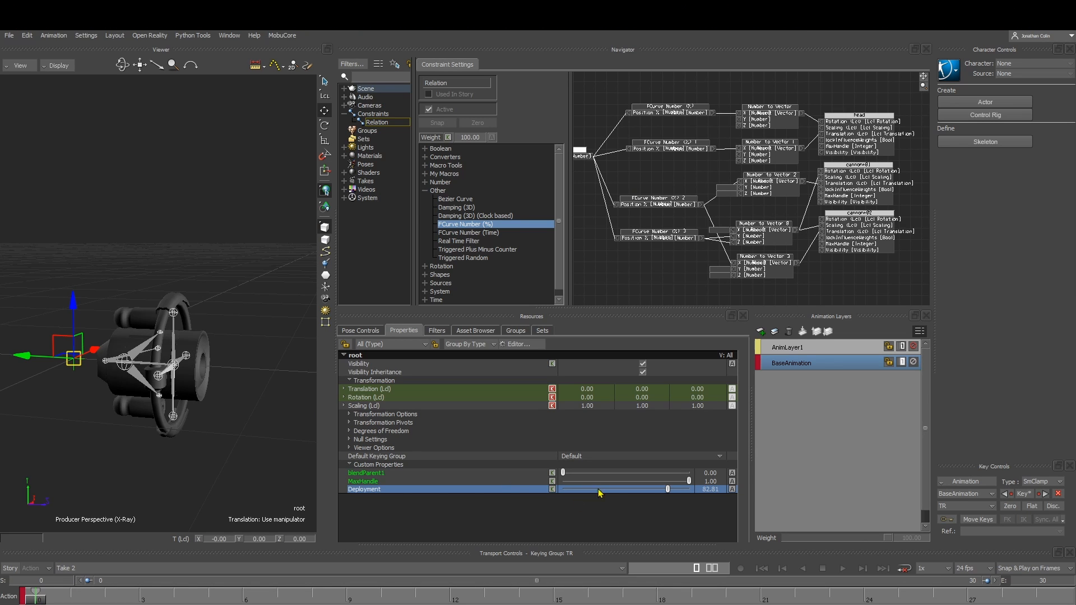
pyautogui.moveTo(600, 493); pyautogui.dragTo(673, 491)
pyautogui.keyDown('ctrl'); pyautogui.keyDown('shift'); pyautogui.moveTo(216, 339); pyautogui.dragTo(191, 335); pyautogui.keyUp('shift'); pyautogui.keyUp('ctrl')
pyautogui.click(247, 296)
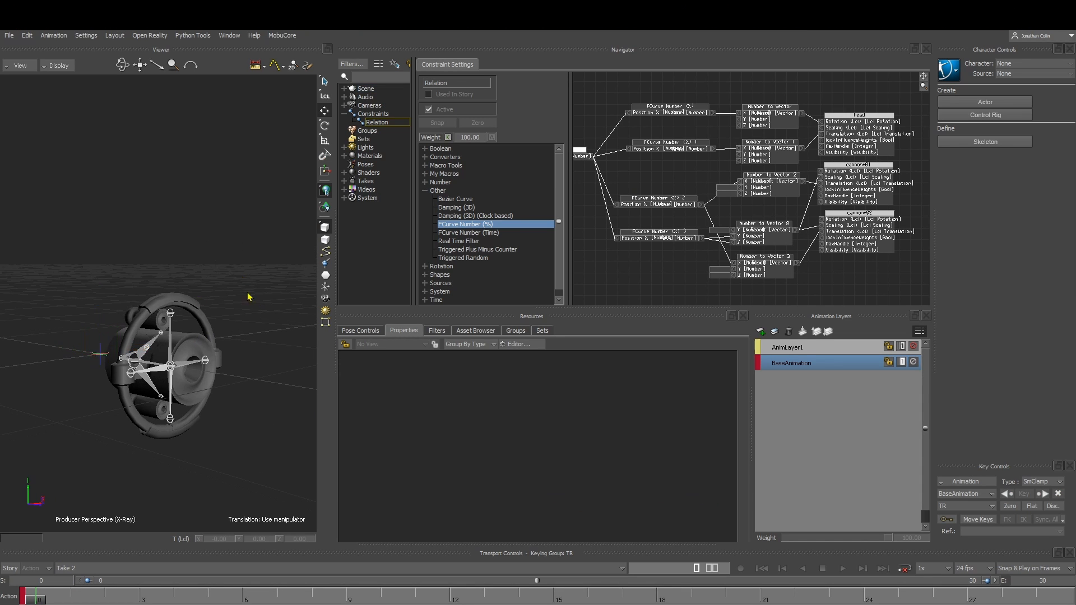